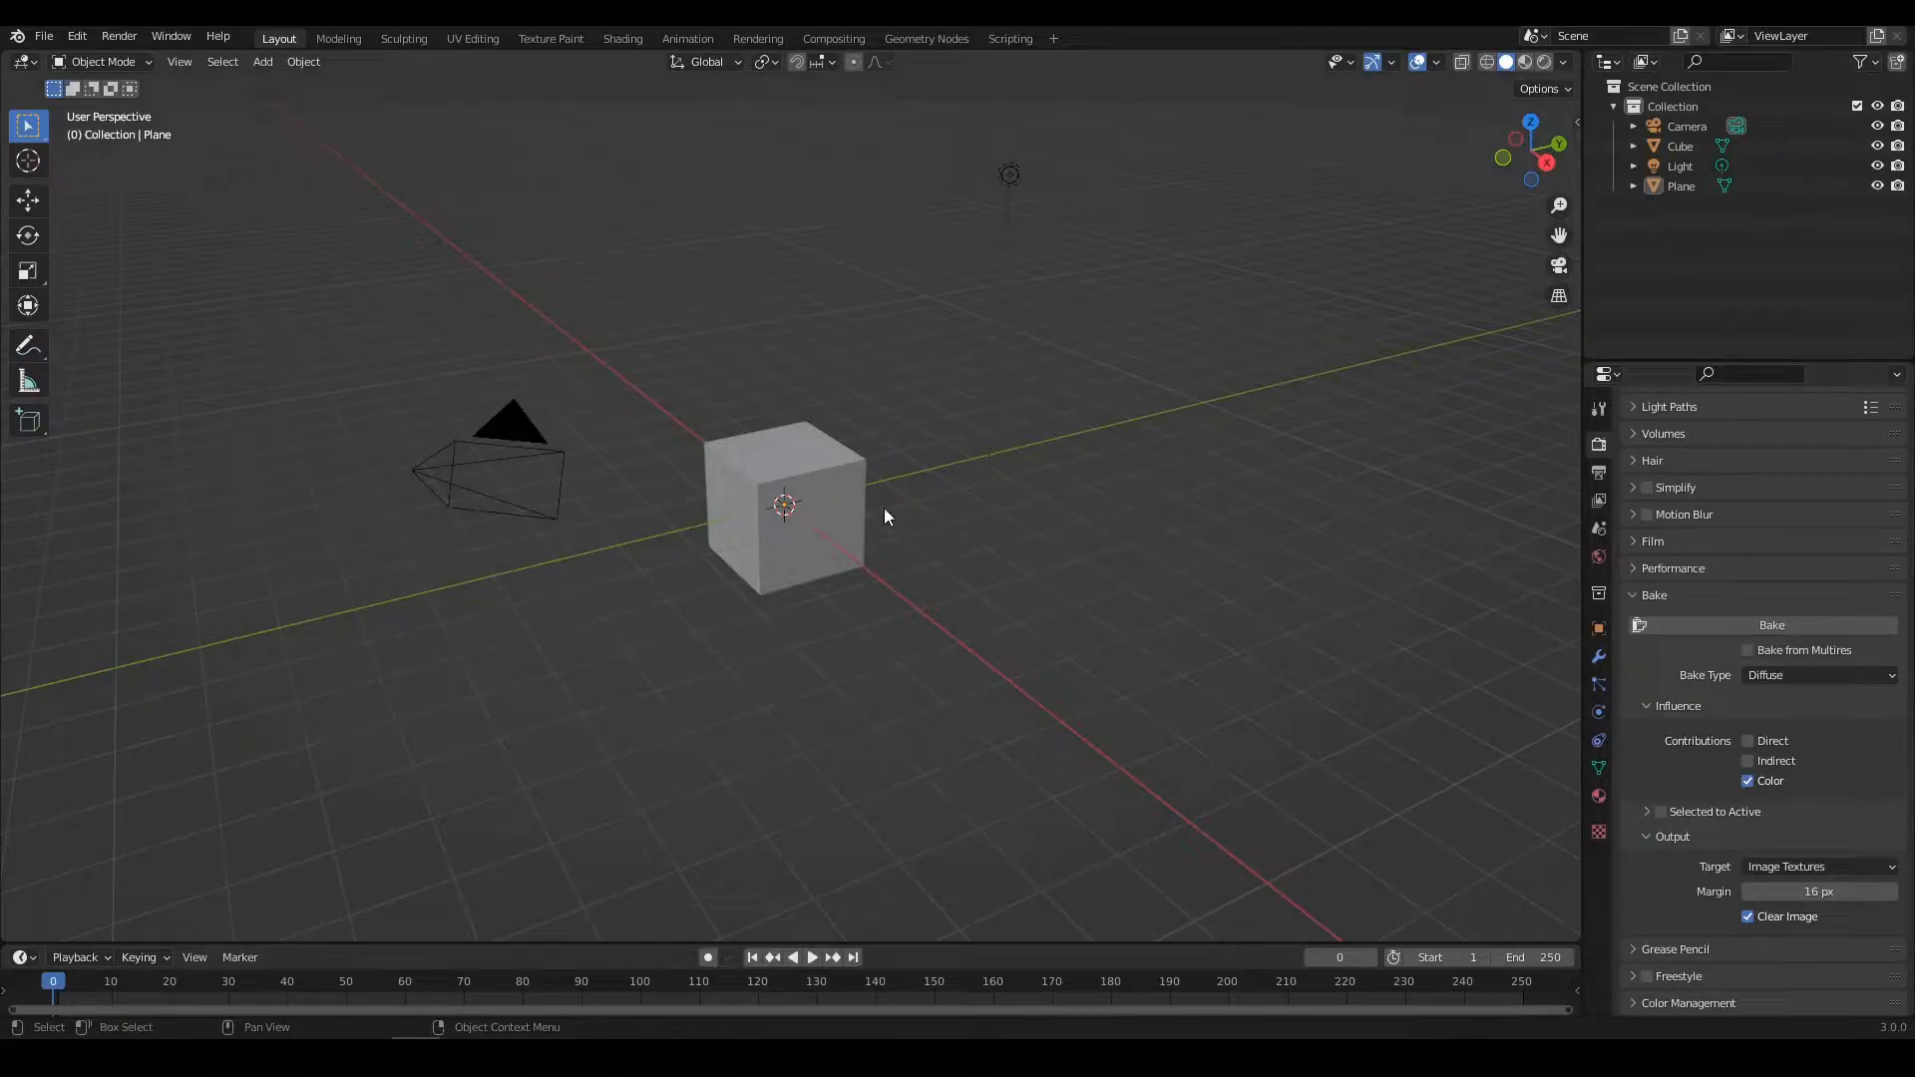
# Select the cube and examine the Principled BSDF surface settings of its material from Base Color down to Displacement
pyautogui.click(843, 510)
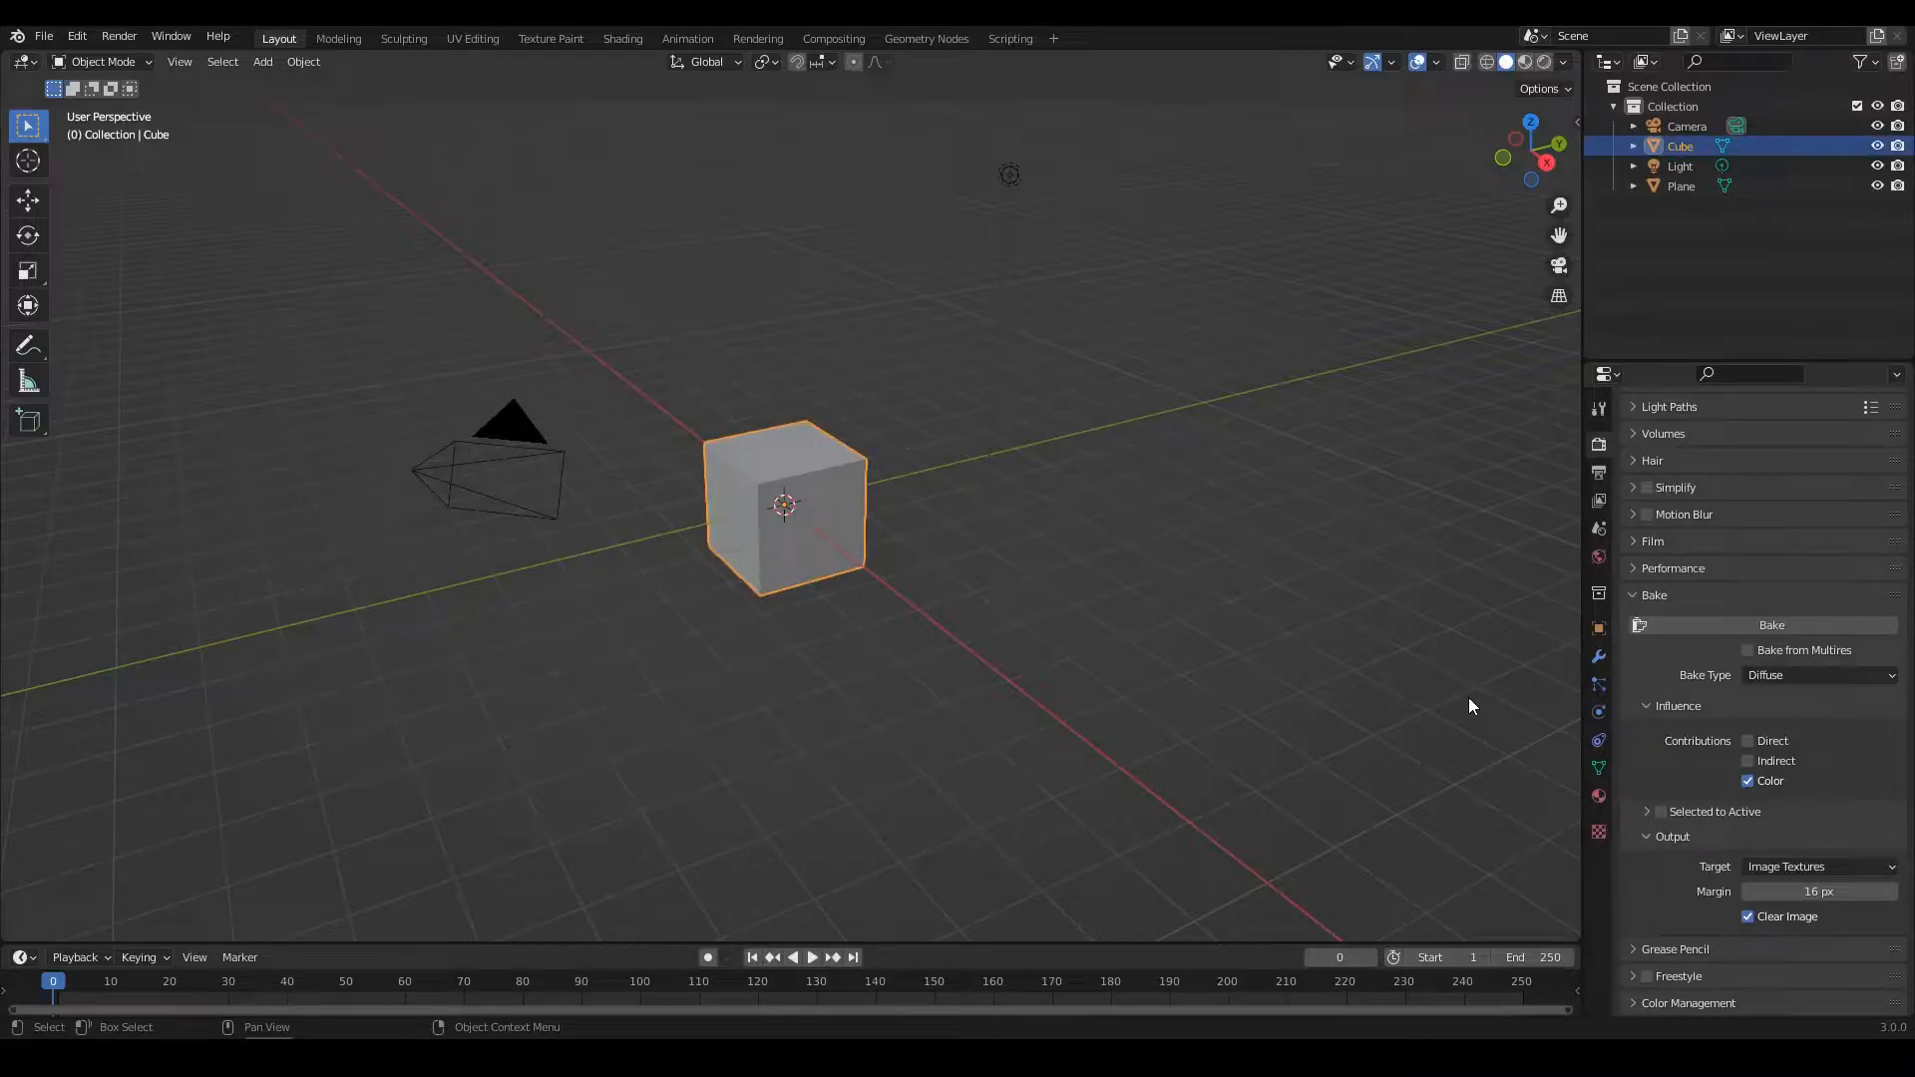
pyautogui.click(1599, 797)
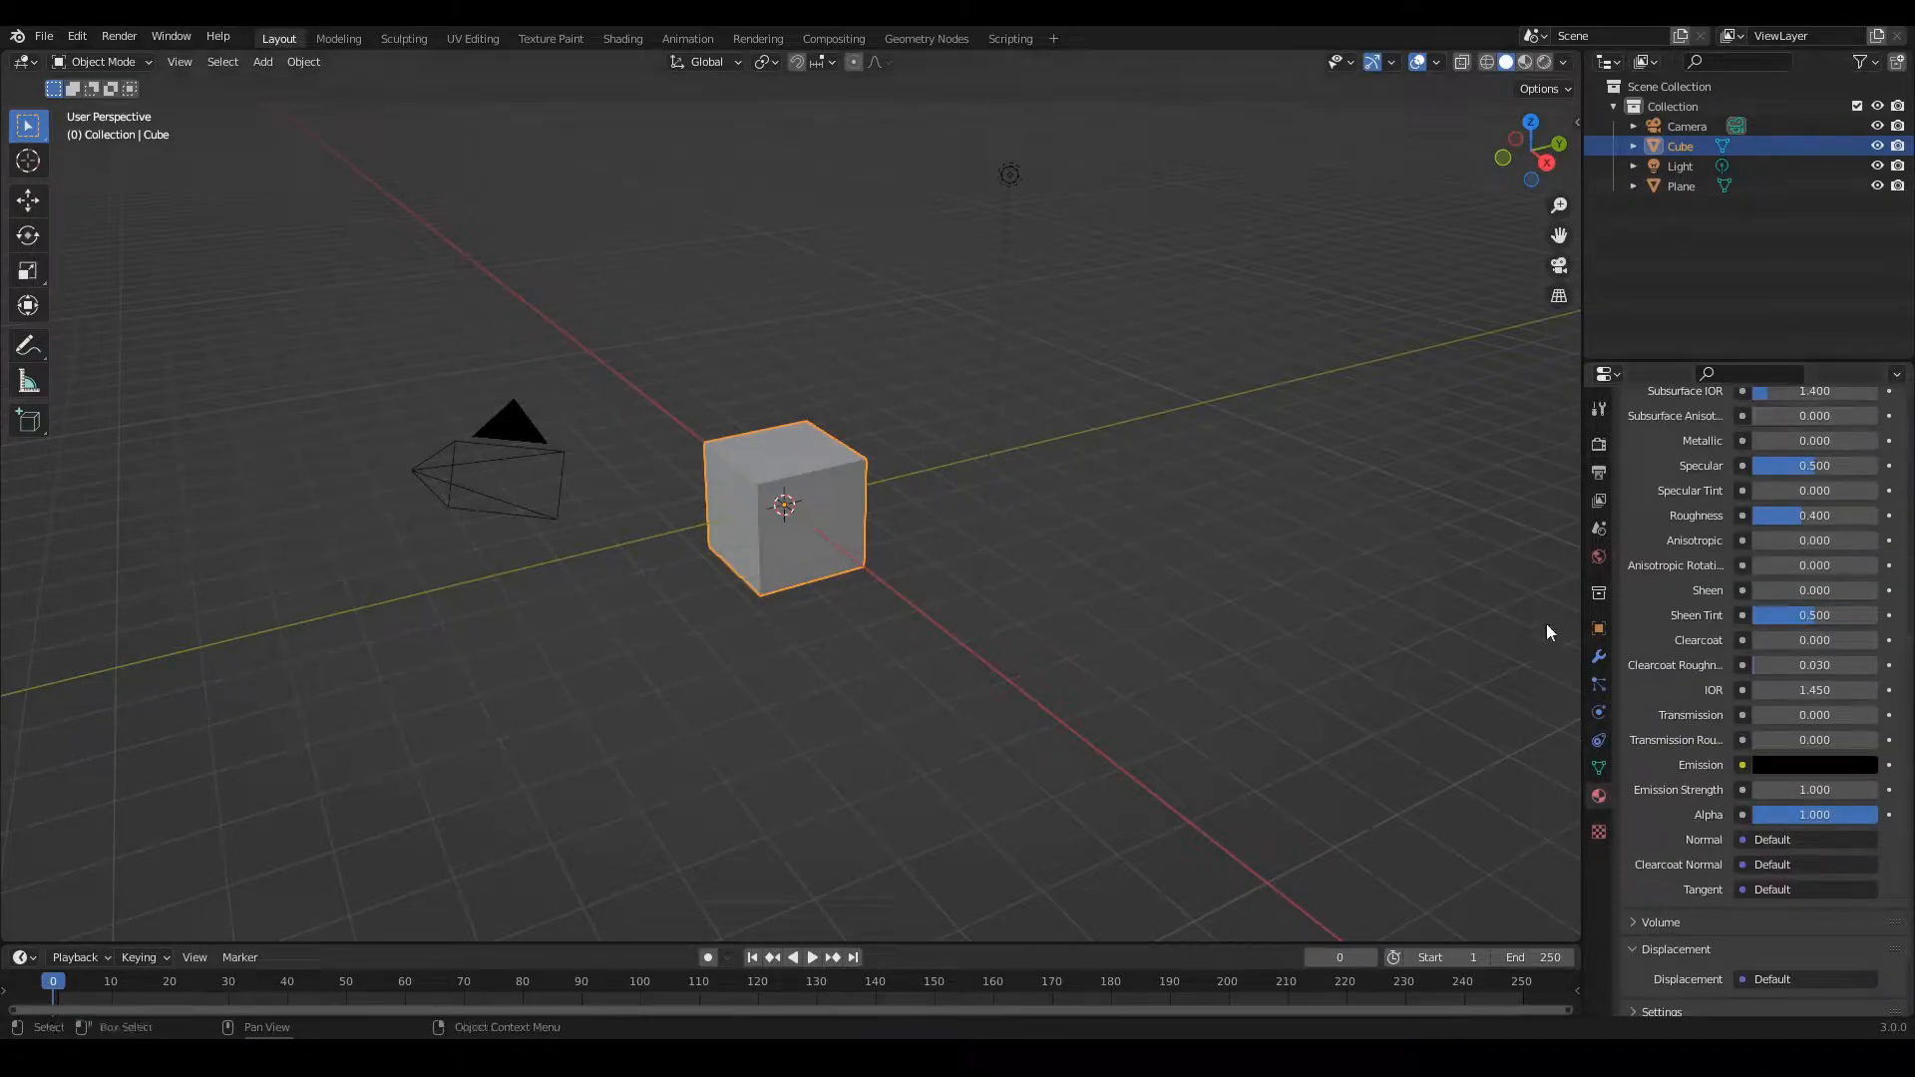
pyautogui.scroll(10, 1780, 710)
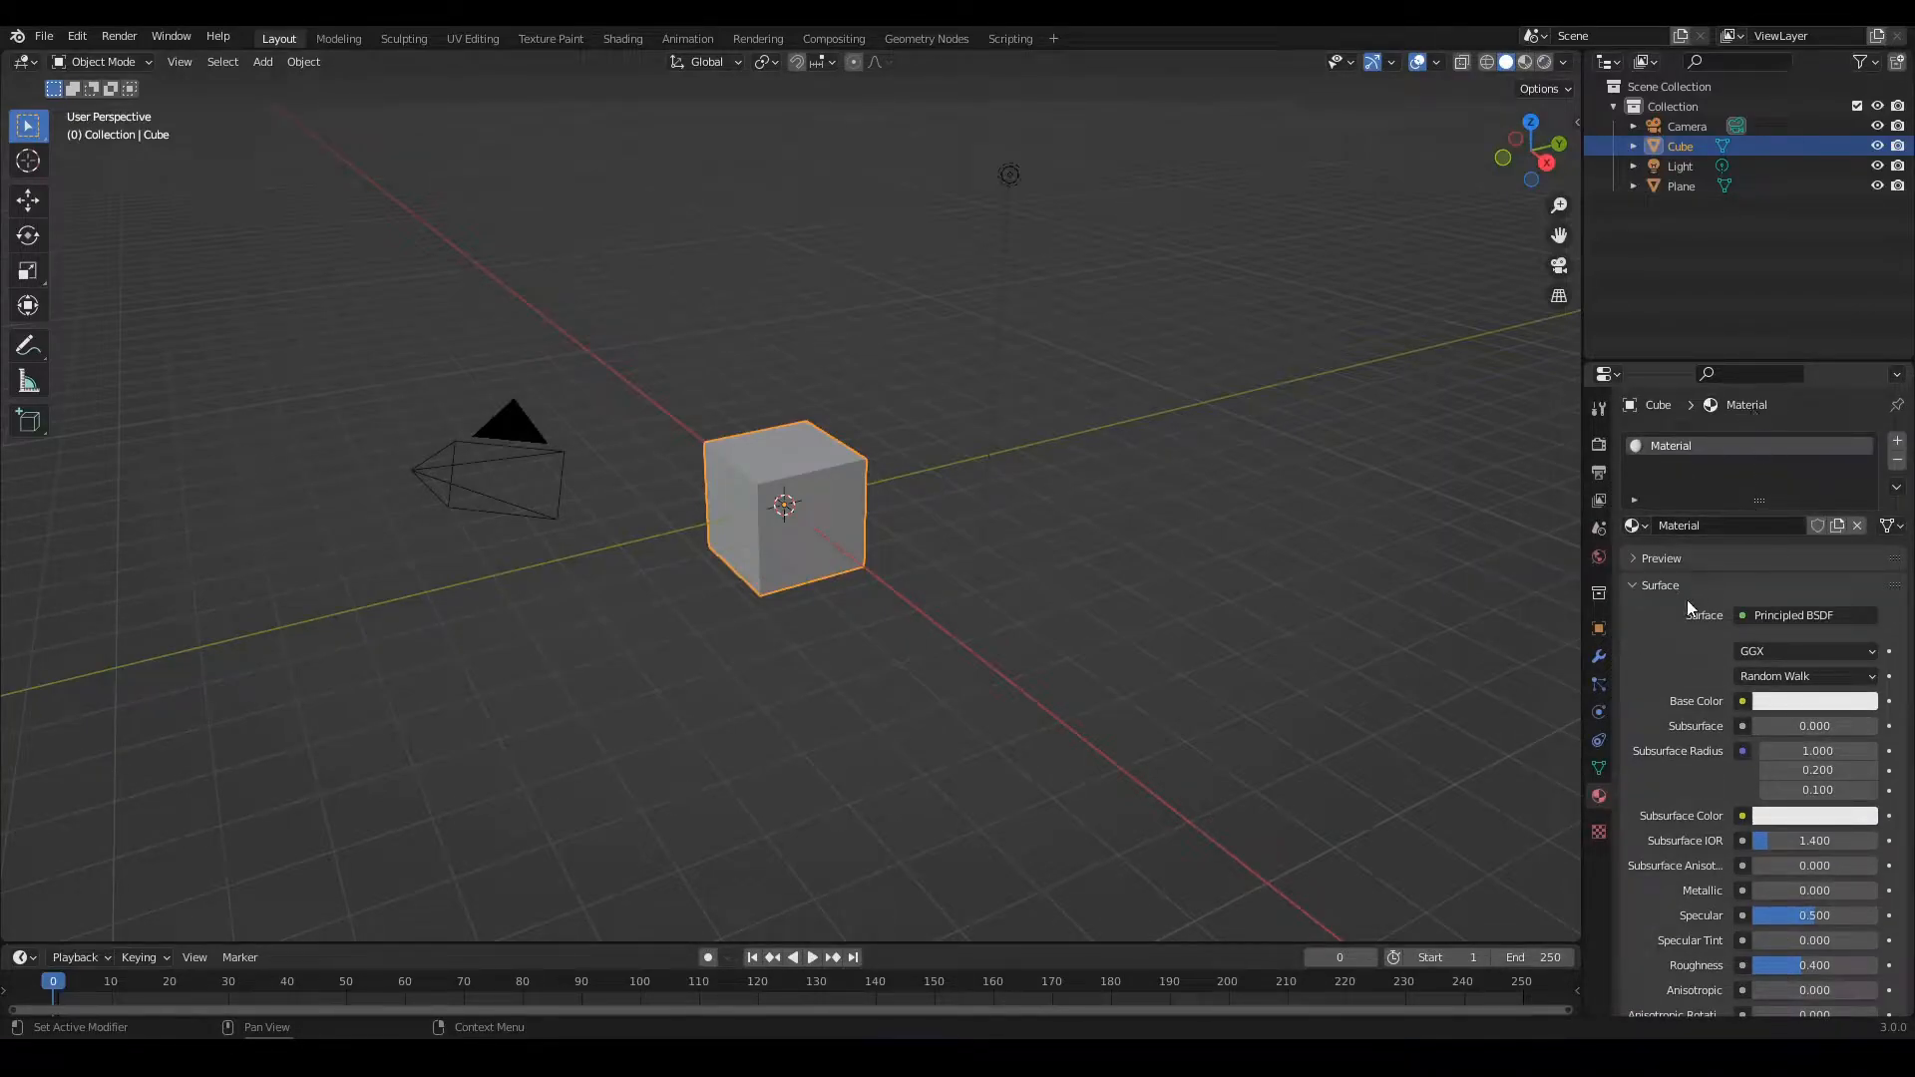
pyautogui.scroll(-4, 1688, 605)
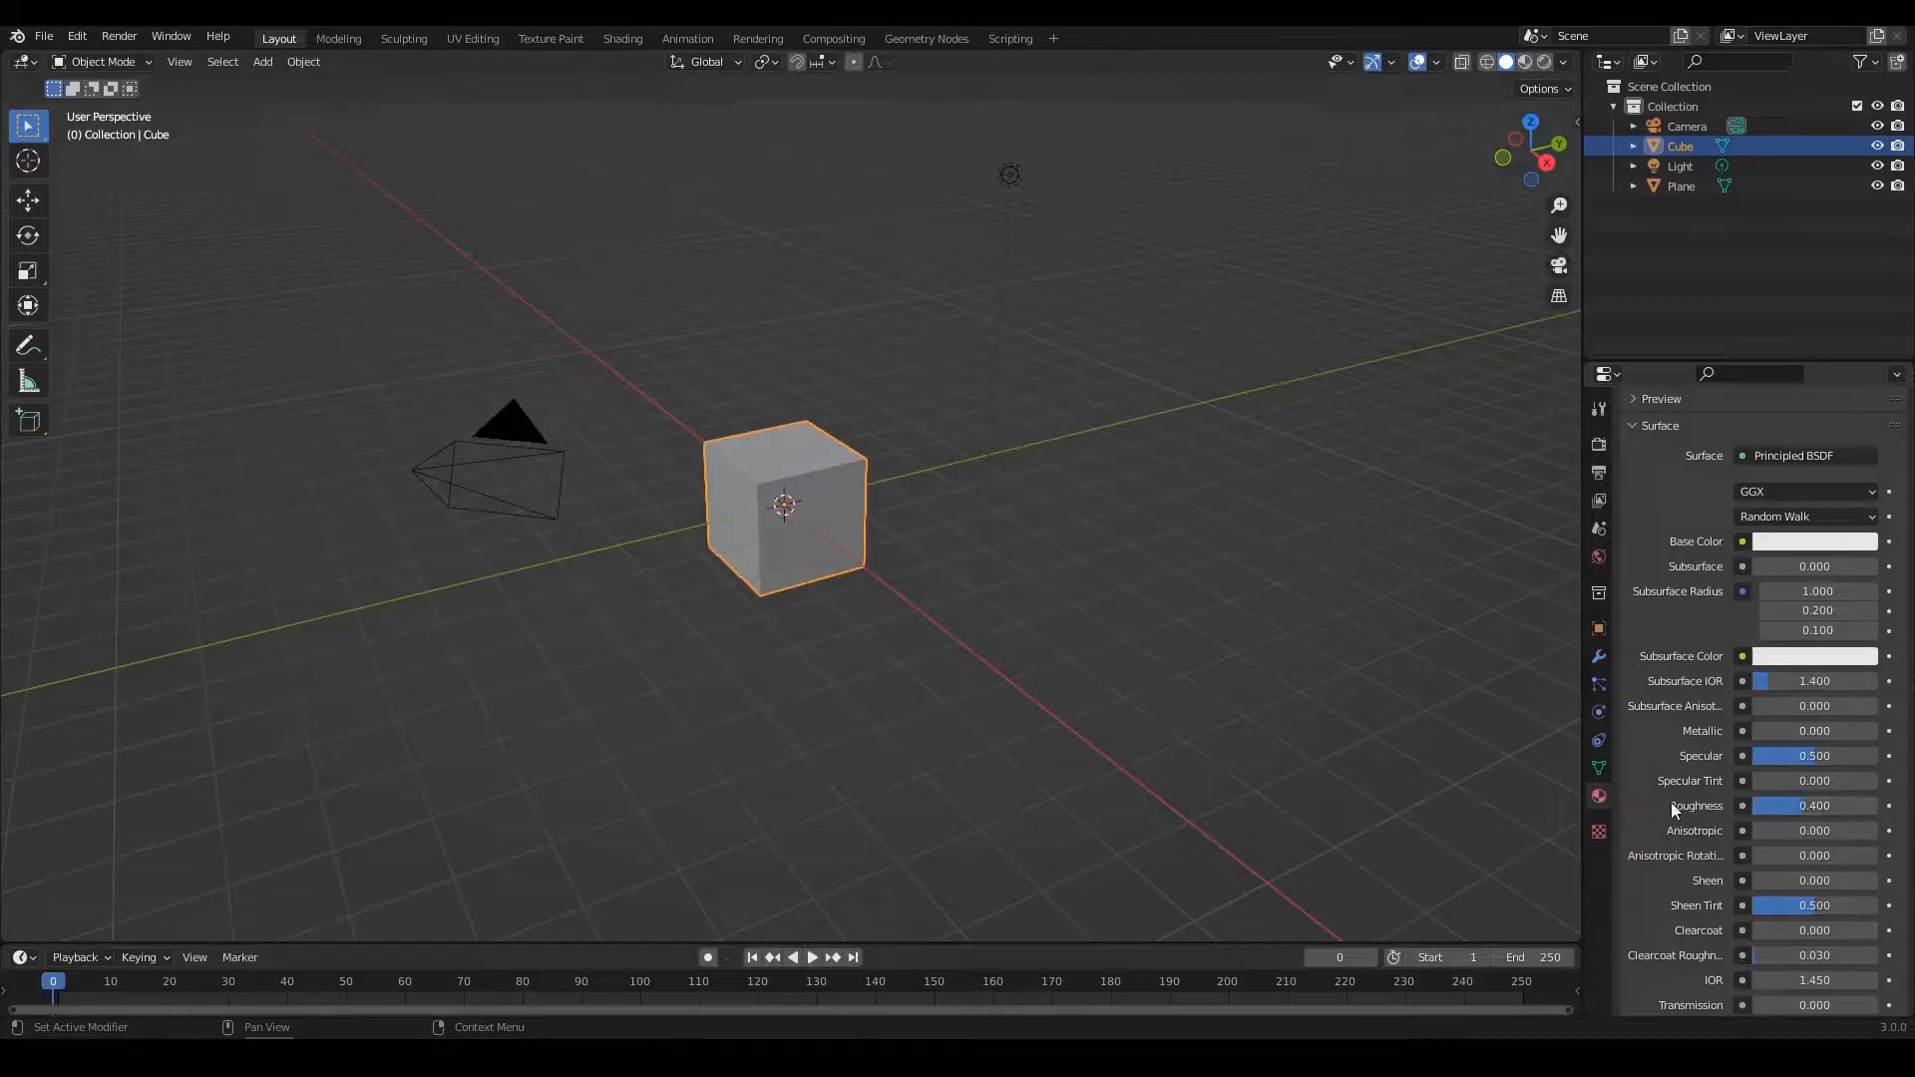
pyautogui.scroll(-5, 1647, 804)
pyautogui.scroll(5, 1648, 804)
pyautogui.scroll(4, 1647, 804)
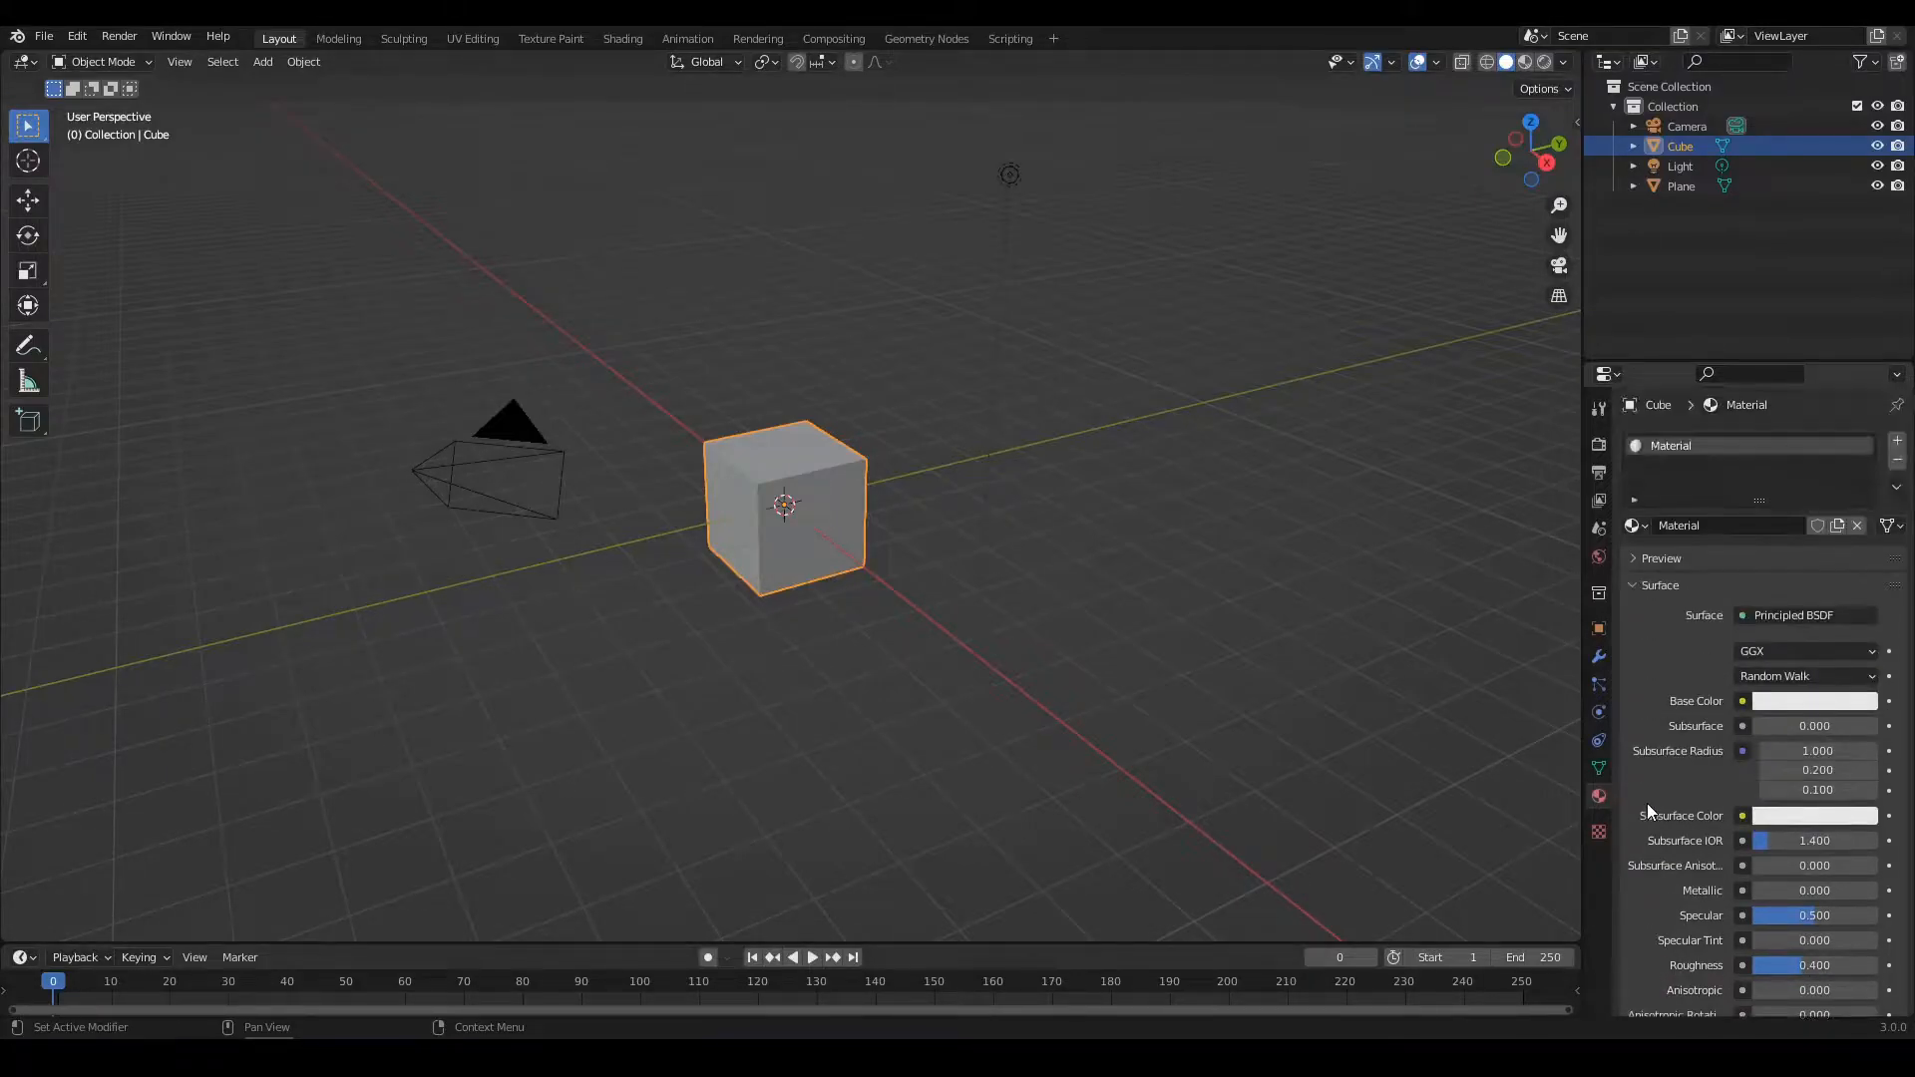
pyautogui.scroll(-7, 1660, 704)
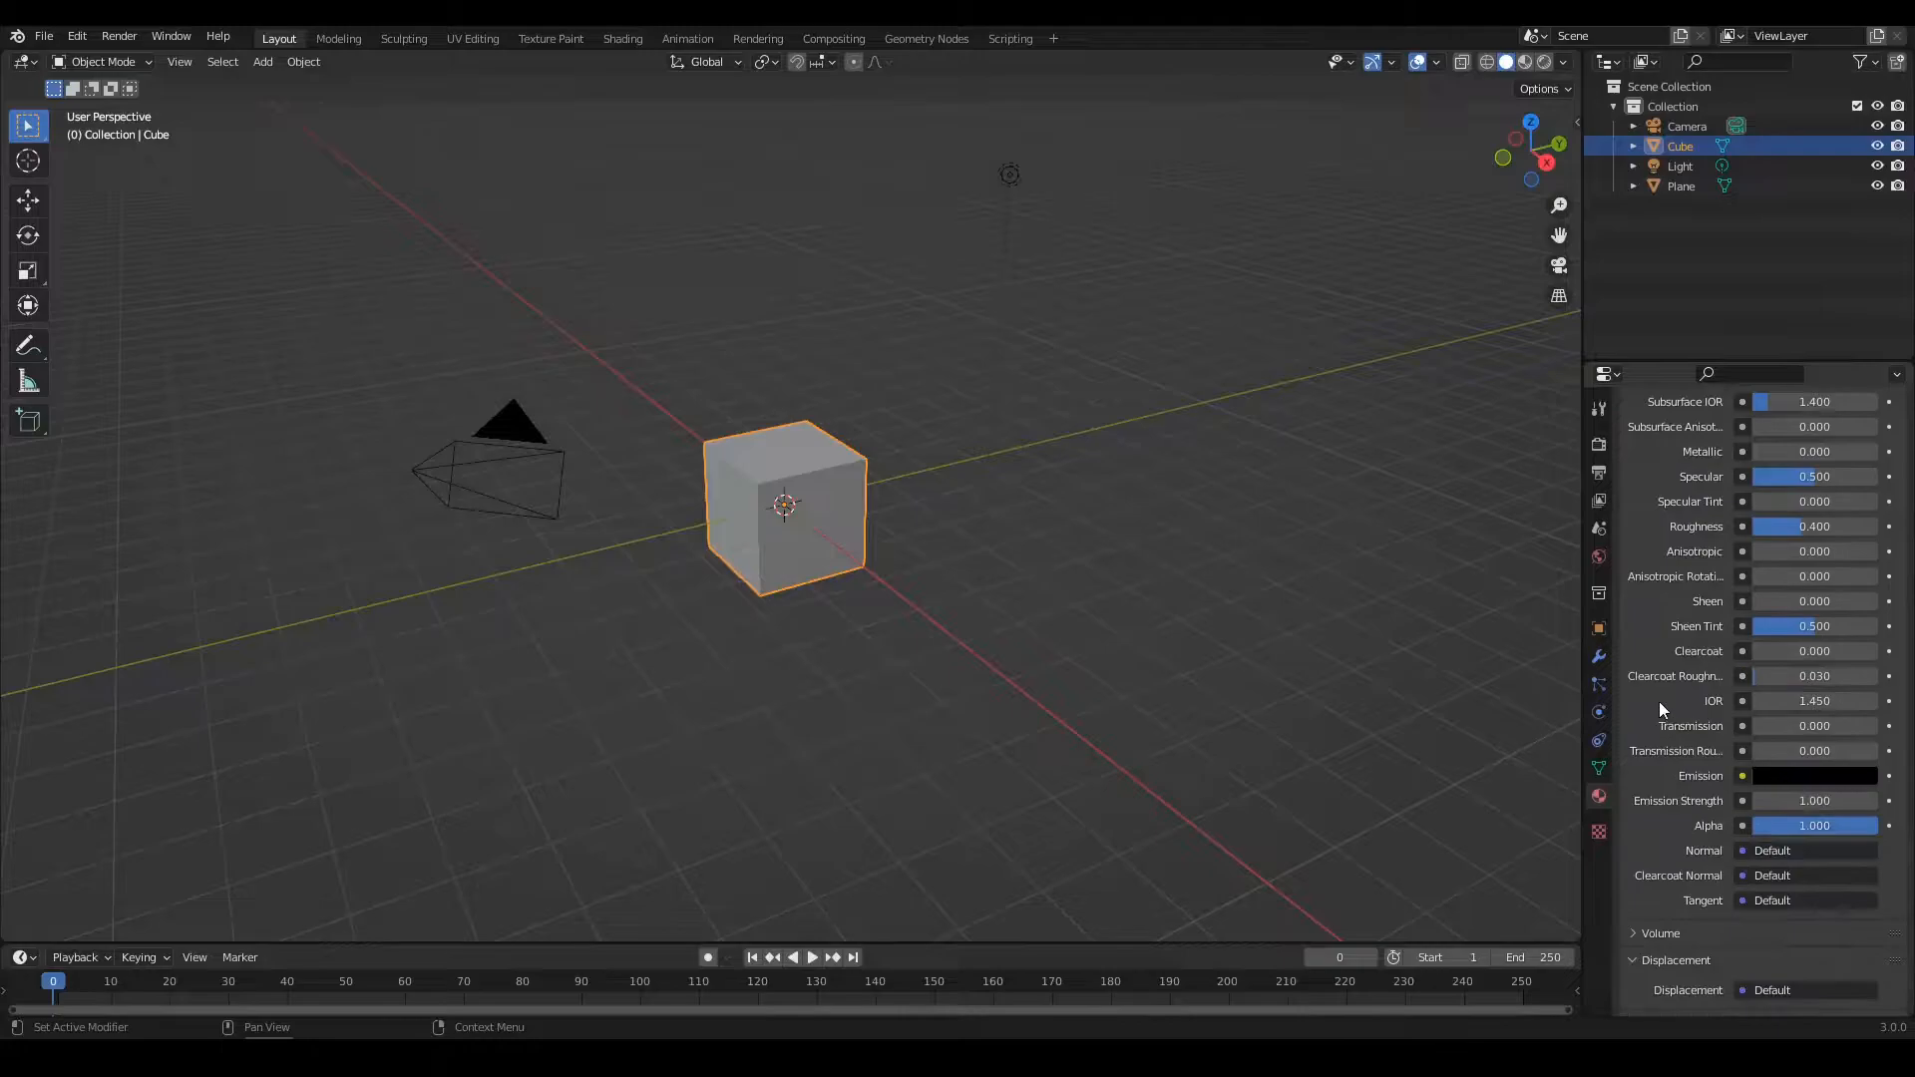
pyautogui.scroll(7, 1668, 703)
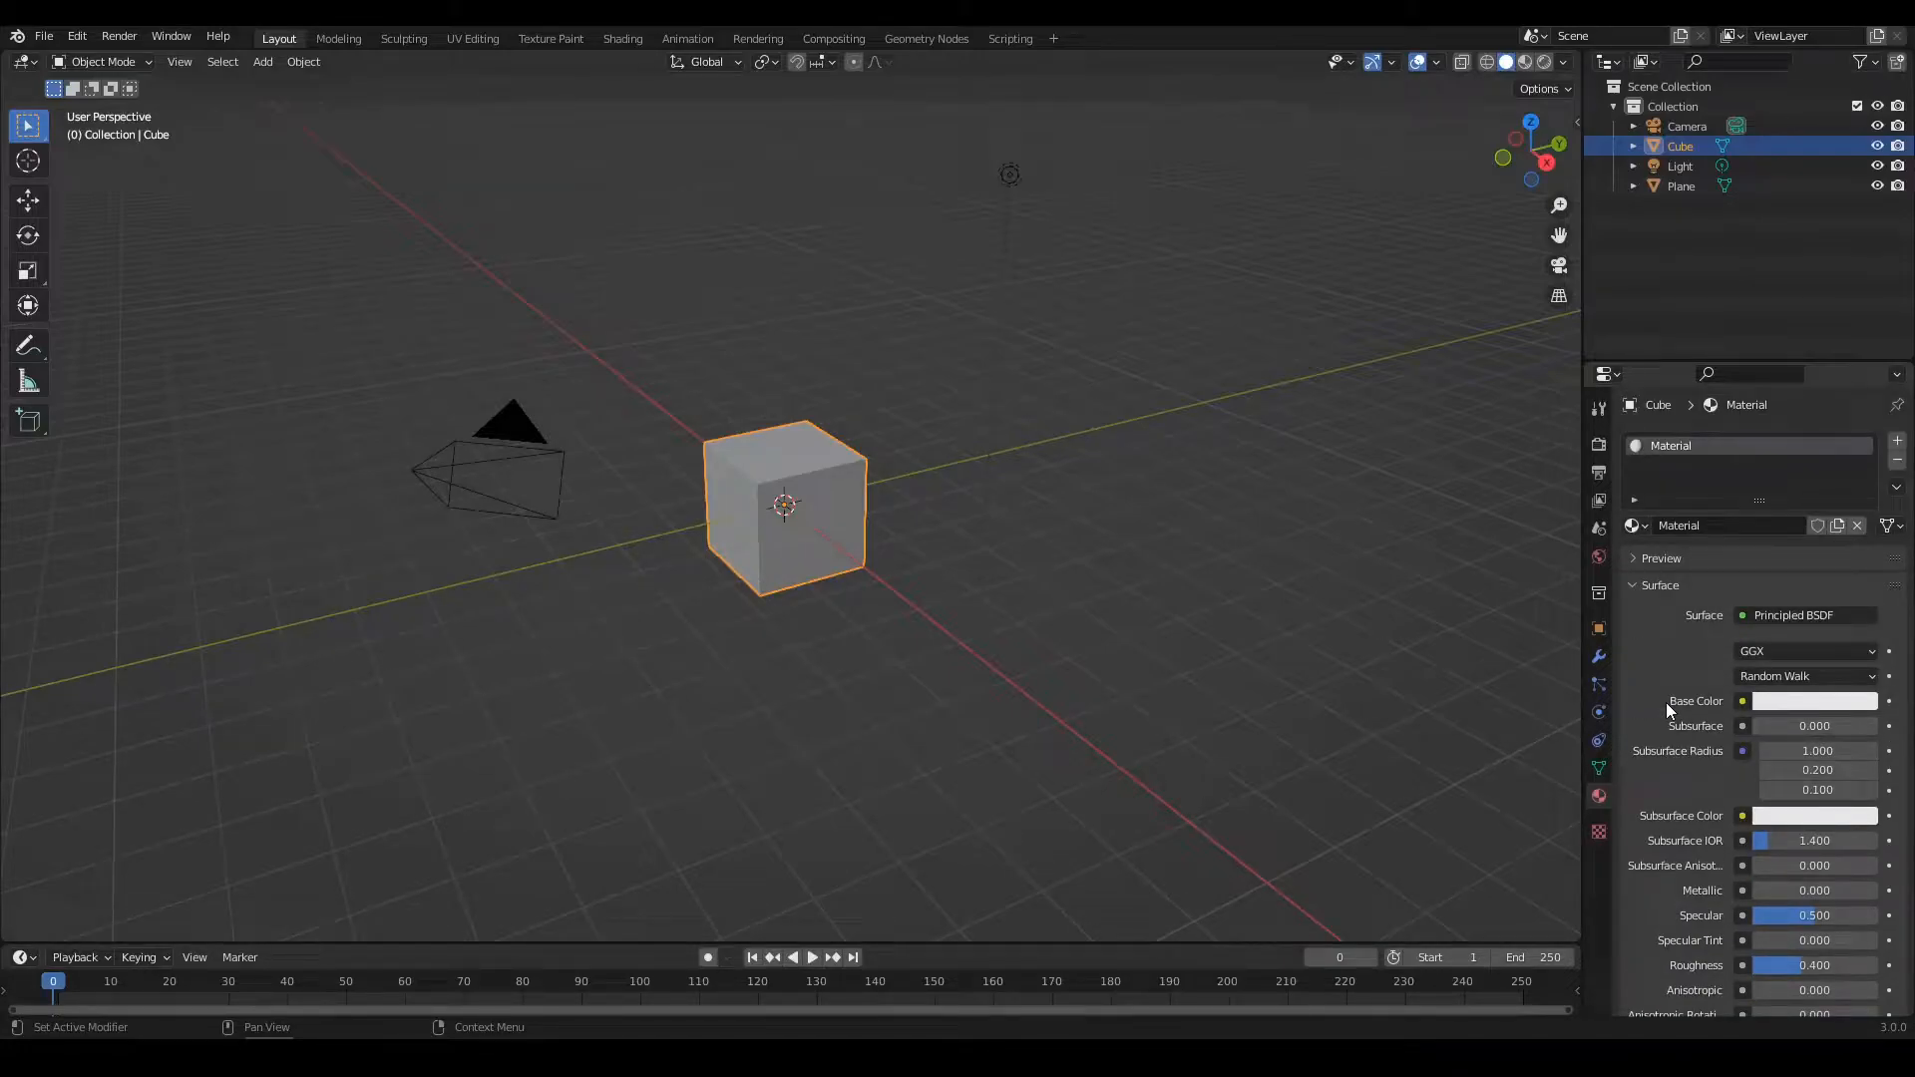
pyautogui.scroll(-12, 1660, 780)
pyautogui.scroll(7, 1672, 776)
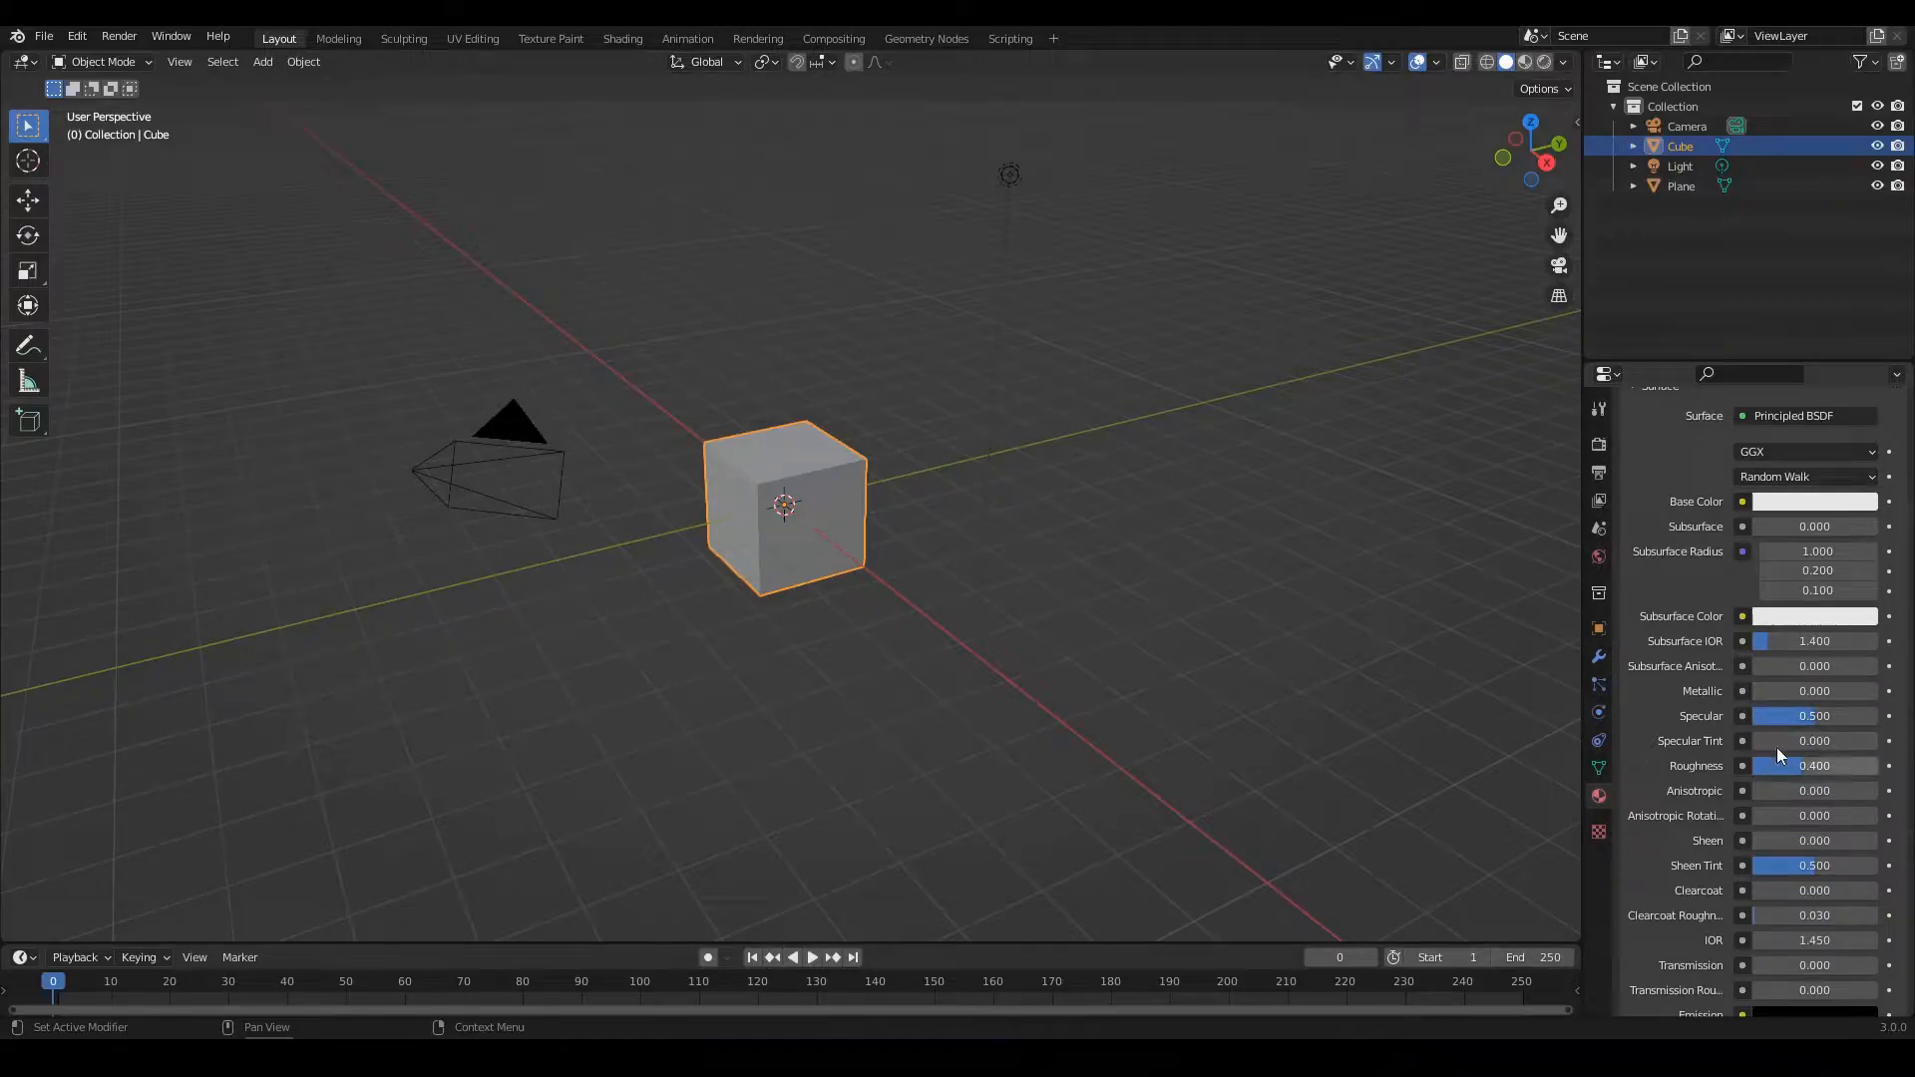
pyautogui.scroll(5, 1666, 740)
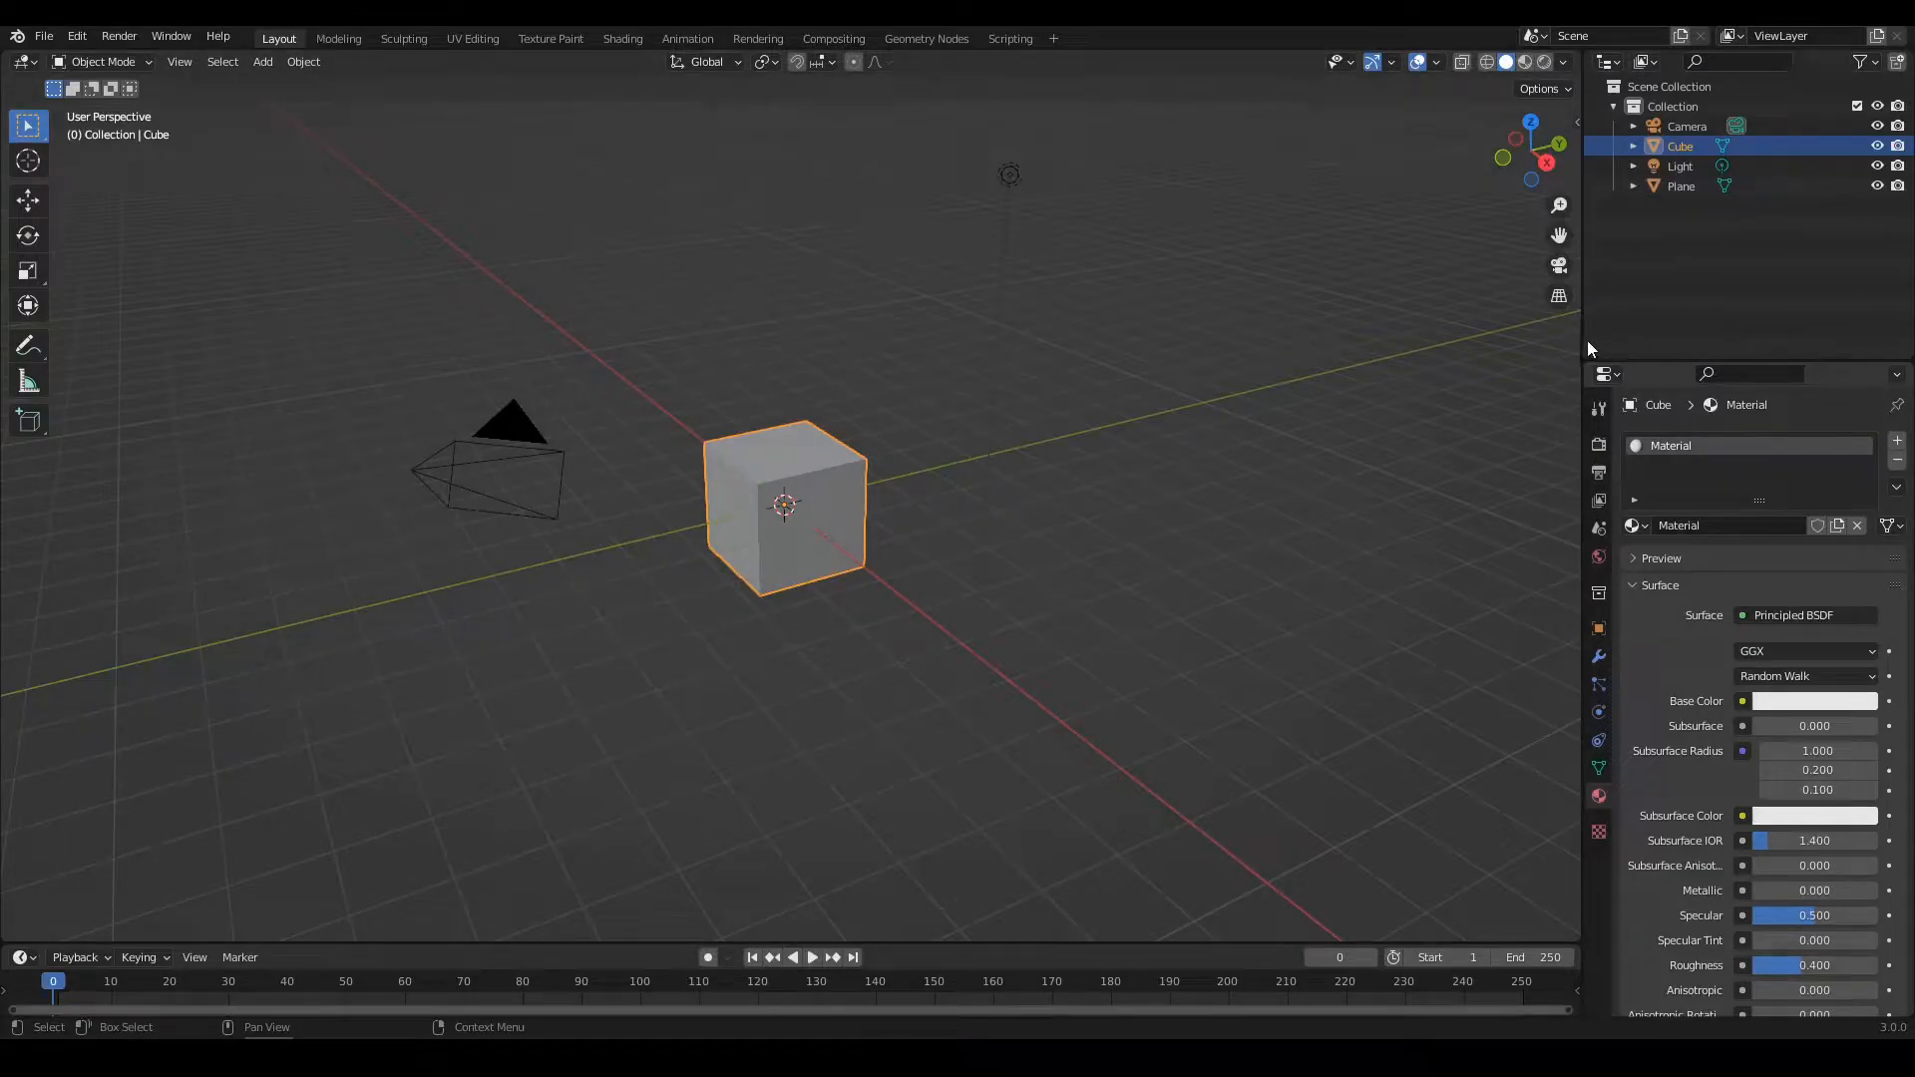
# Widen the 3D viewport slightly, then look at the cube's material nodes in the Shading workspace and return to Layout
pyautogui.moveTo(1583, 349); pyautogui.dragTo(1649, 356)
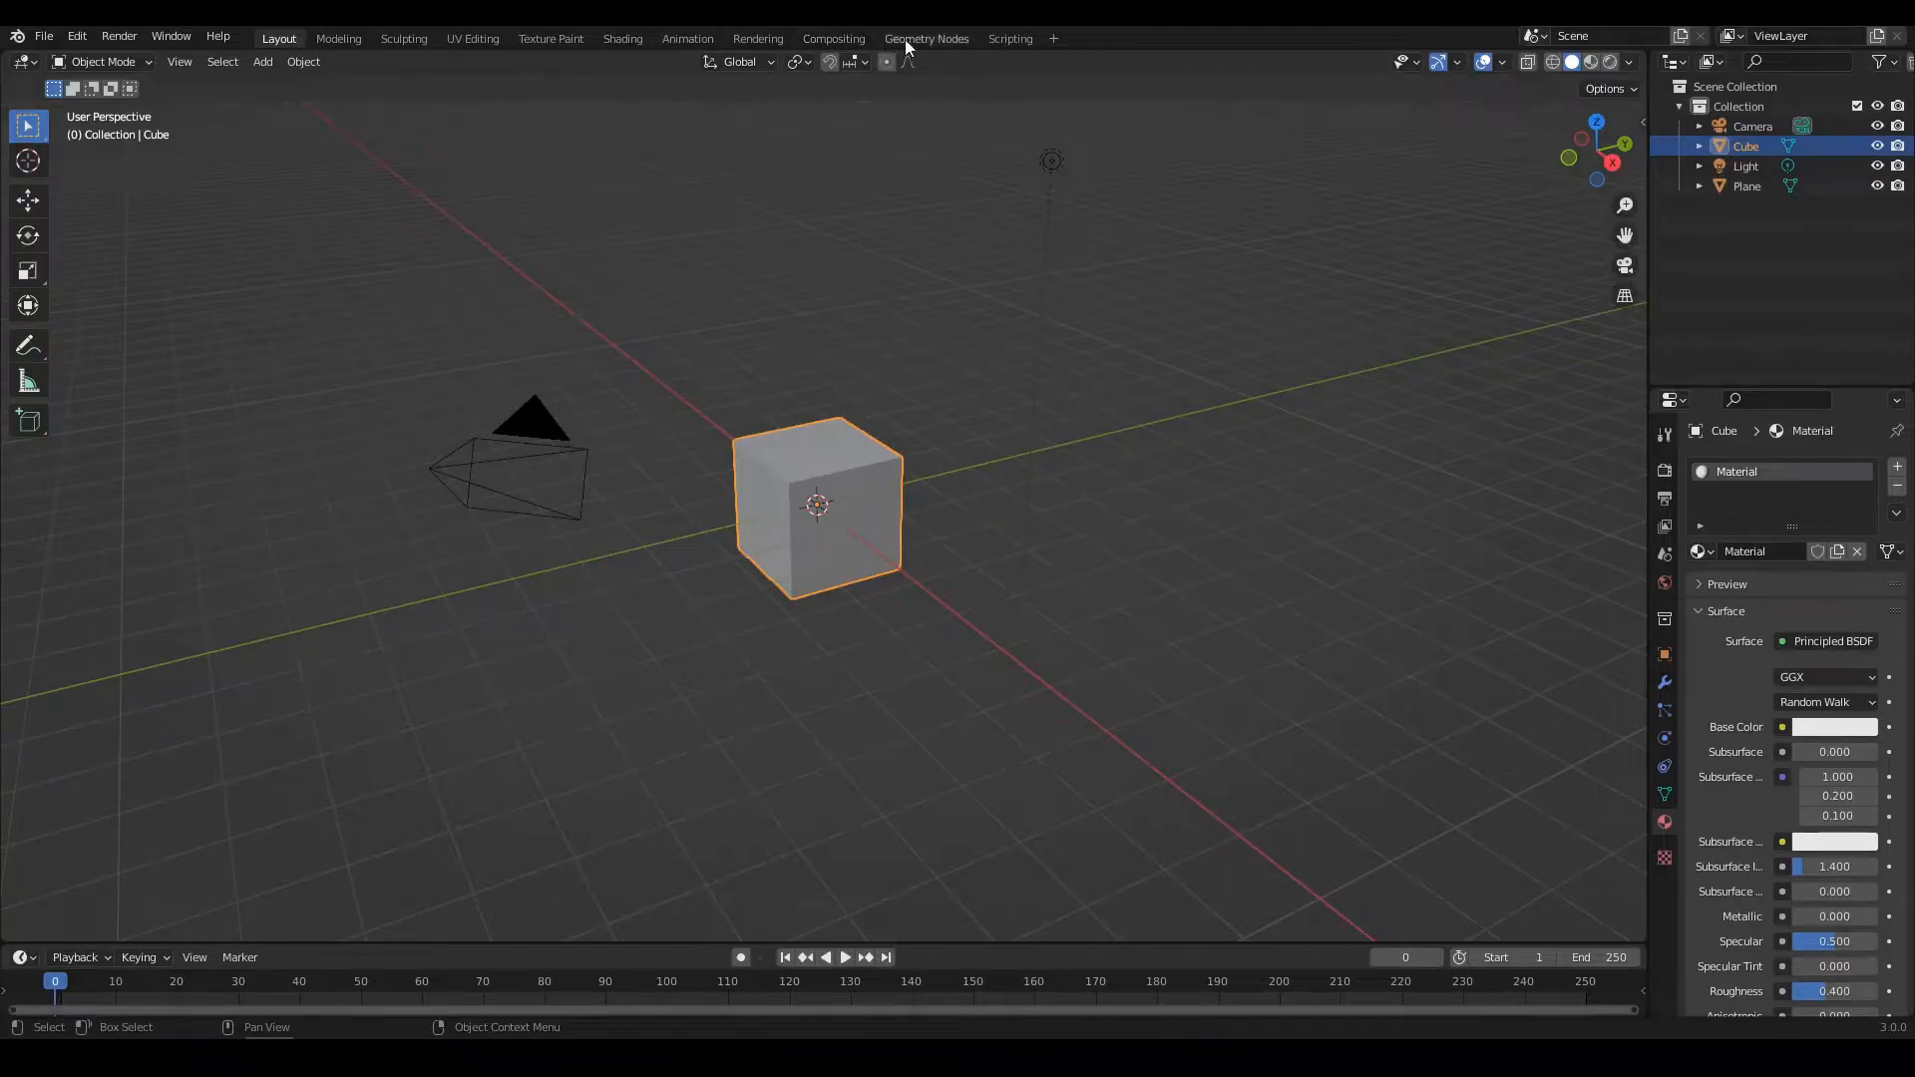
pyautogui.click(625, 39)
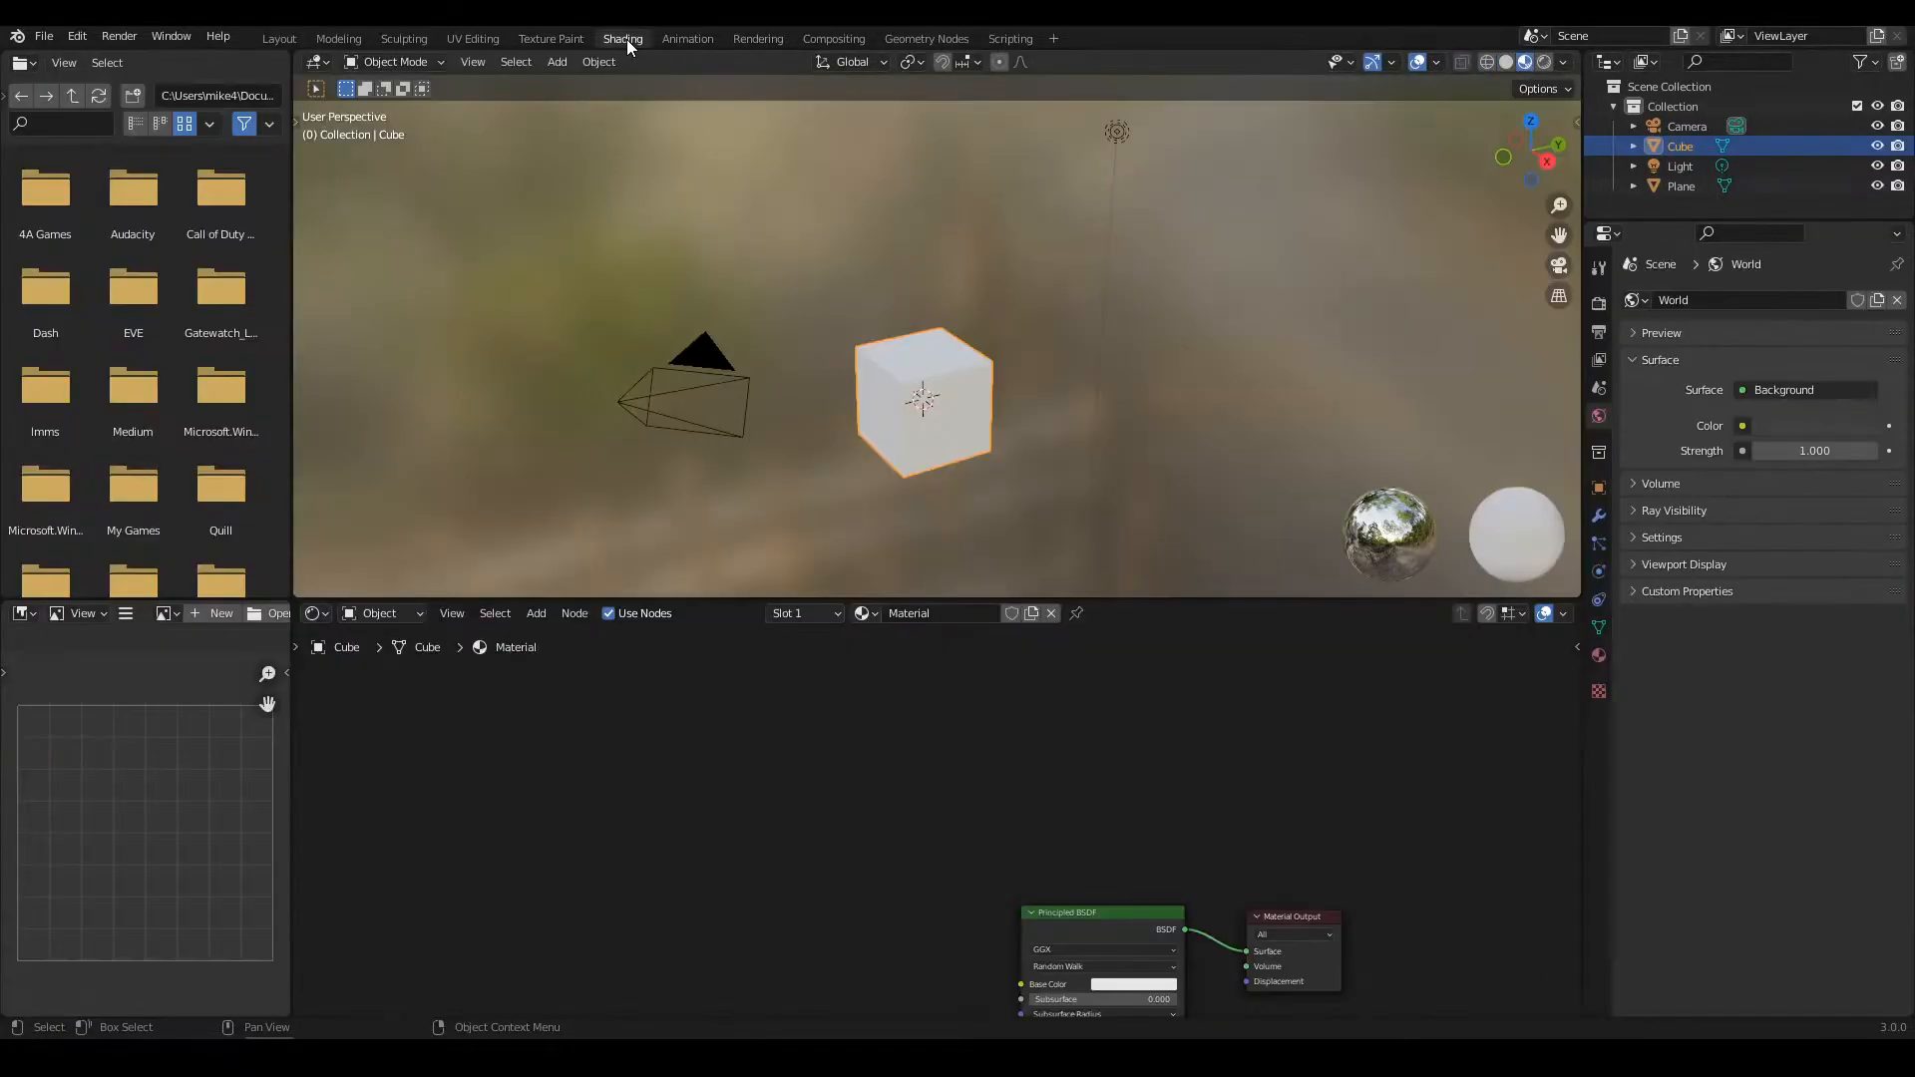
pyautogui.moveTo(907, 860); pyautogui.dragTo(957, 778, button='middle')
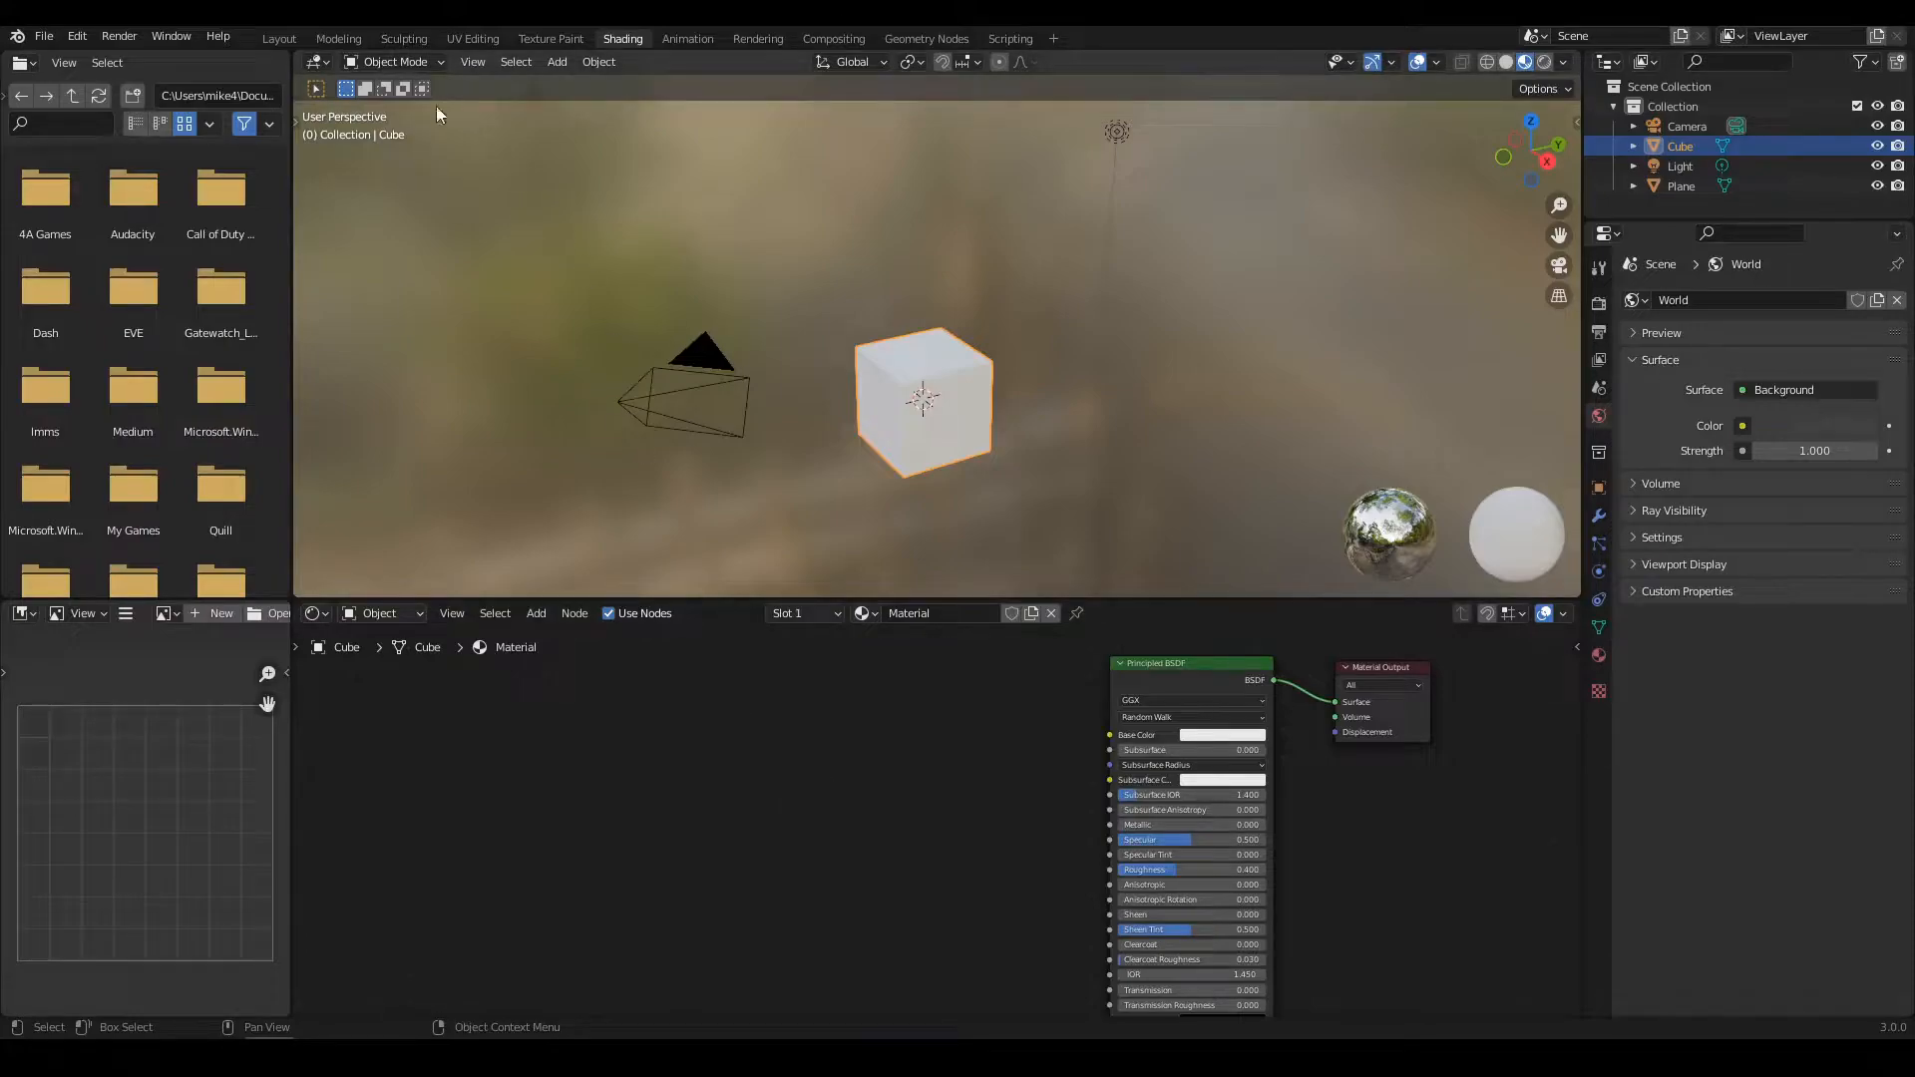
pyautogui.click(276, 37)
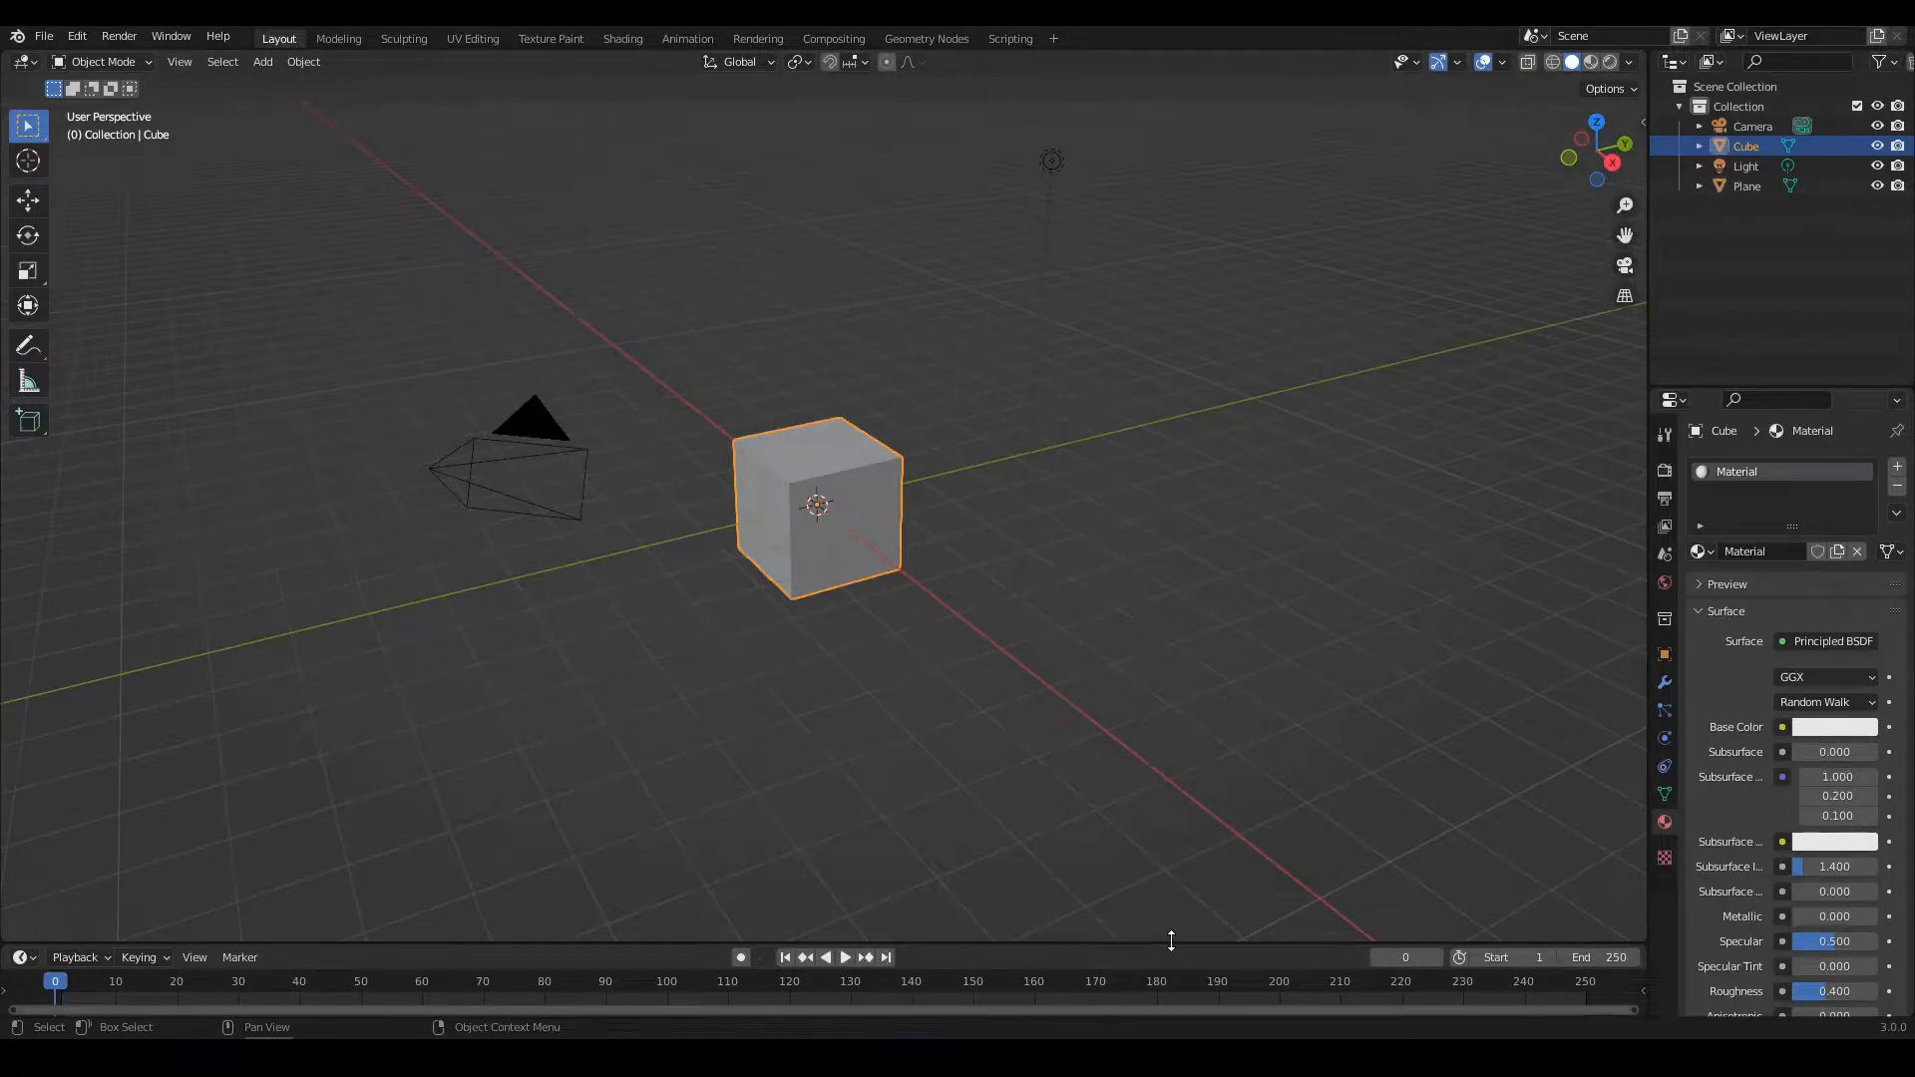
# Enlarge the timeline area slightly and split the 3D viewport with a Vertical Split at about its middle
pyautogui.moveTo(1109, 942)
pyautogui.mouseDown()
pyautogui.moveTo(1111, 812)
pyautogui.moveTo(1112, 932)
pyautogui.moveTo(1125, 823)
pyautogui.moveTo(1128, 909)
pyautogui.mouseUp()
pyautogui.rightClick(1127, 912)
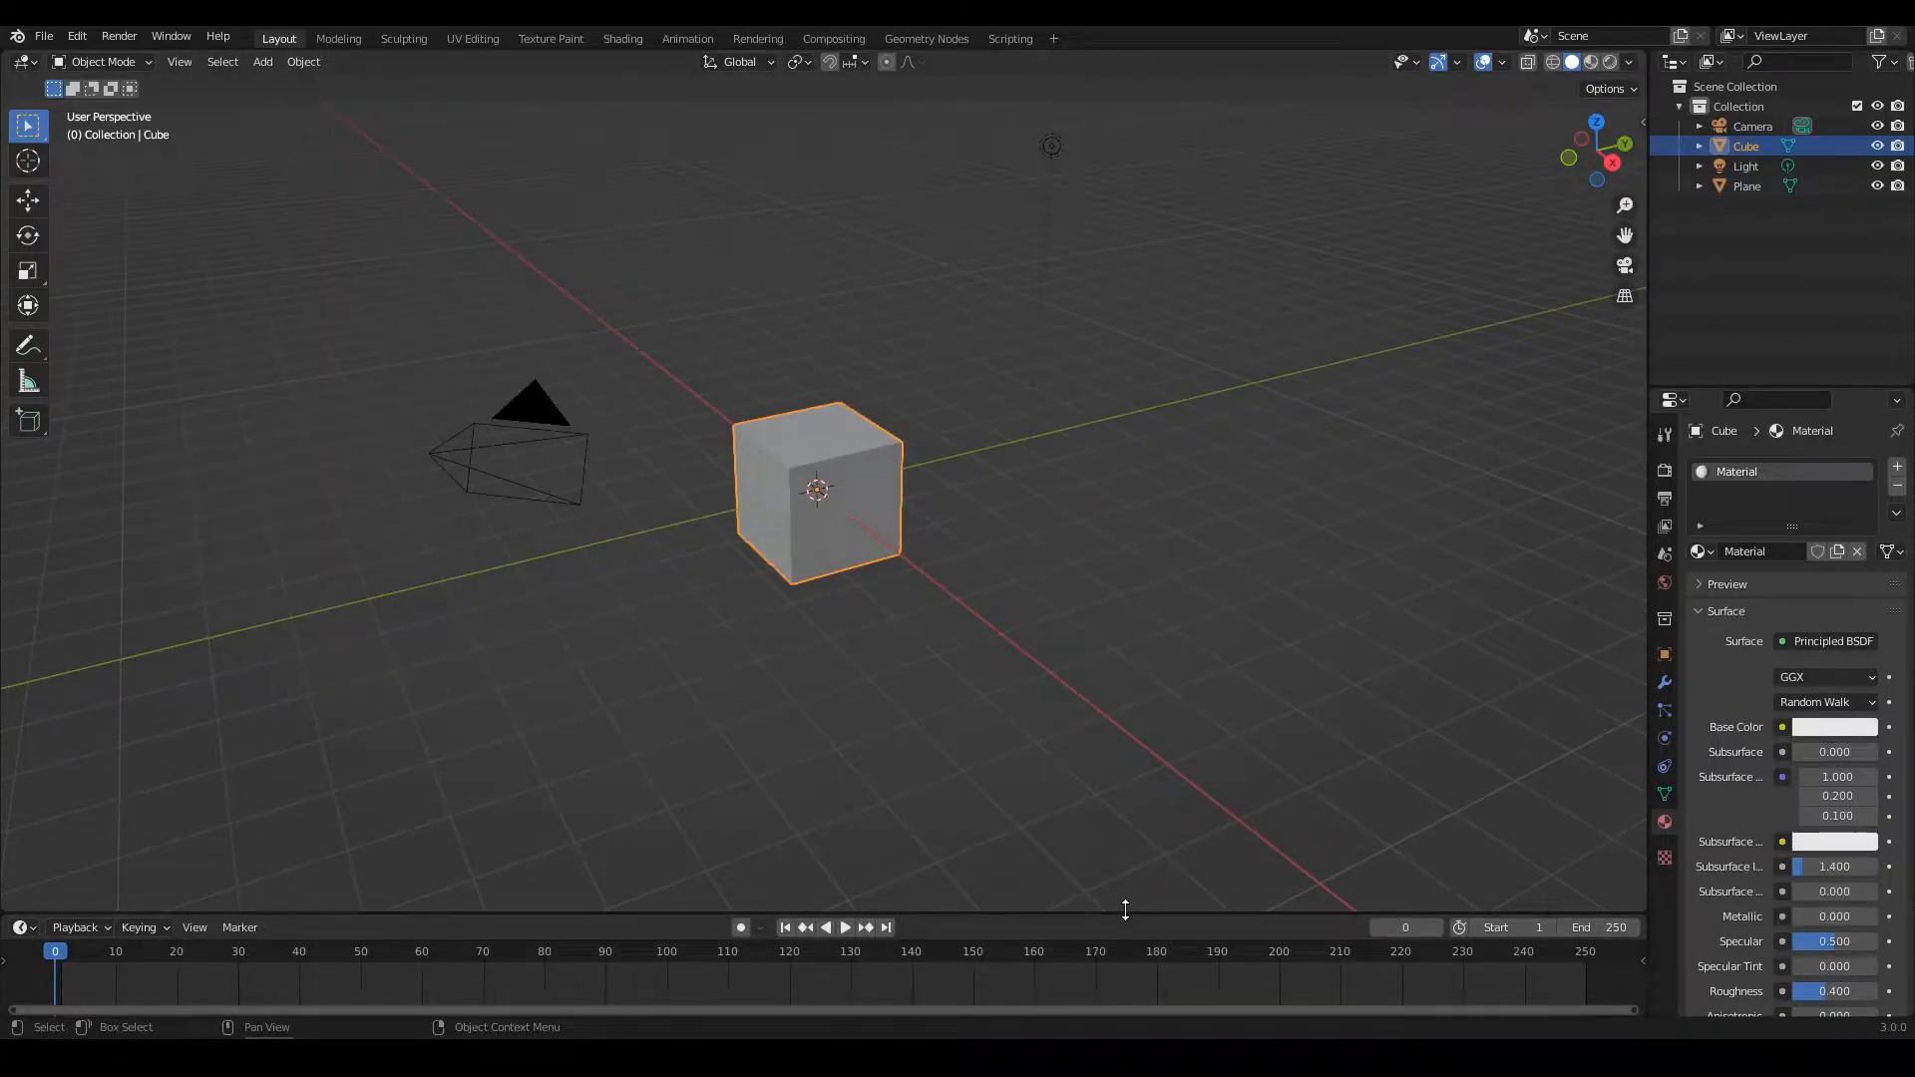
pyautogui.rightClick(1125, 910)
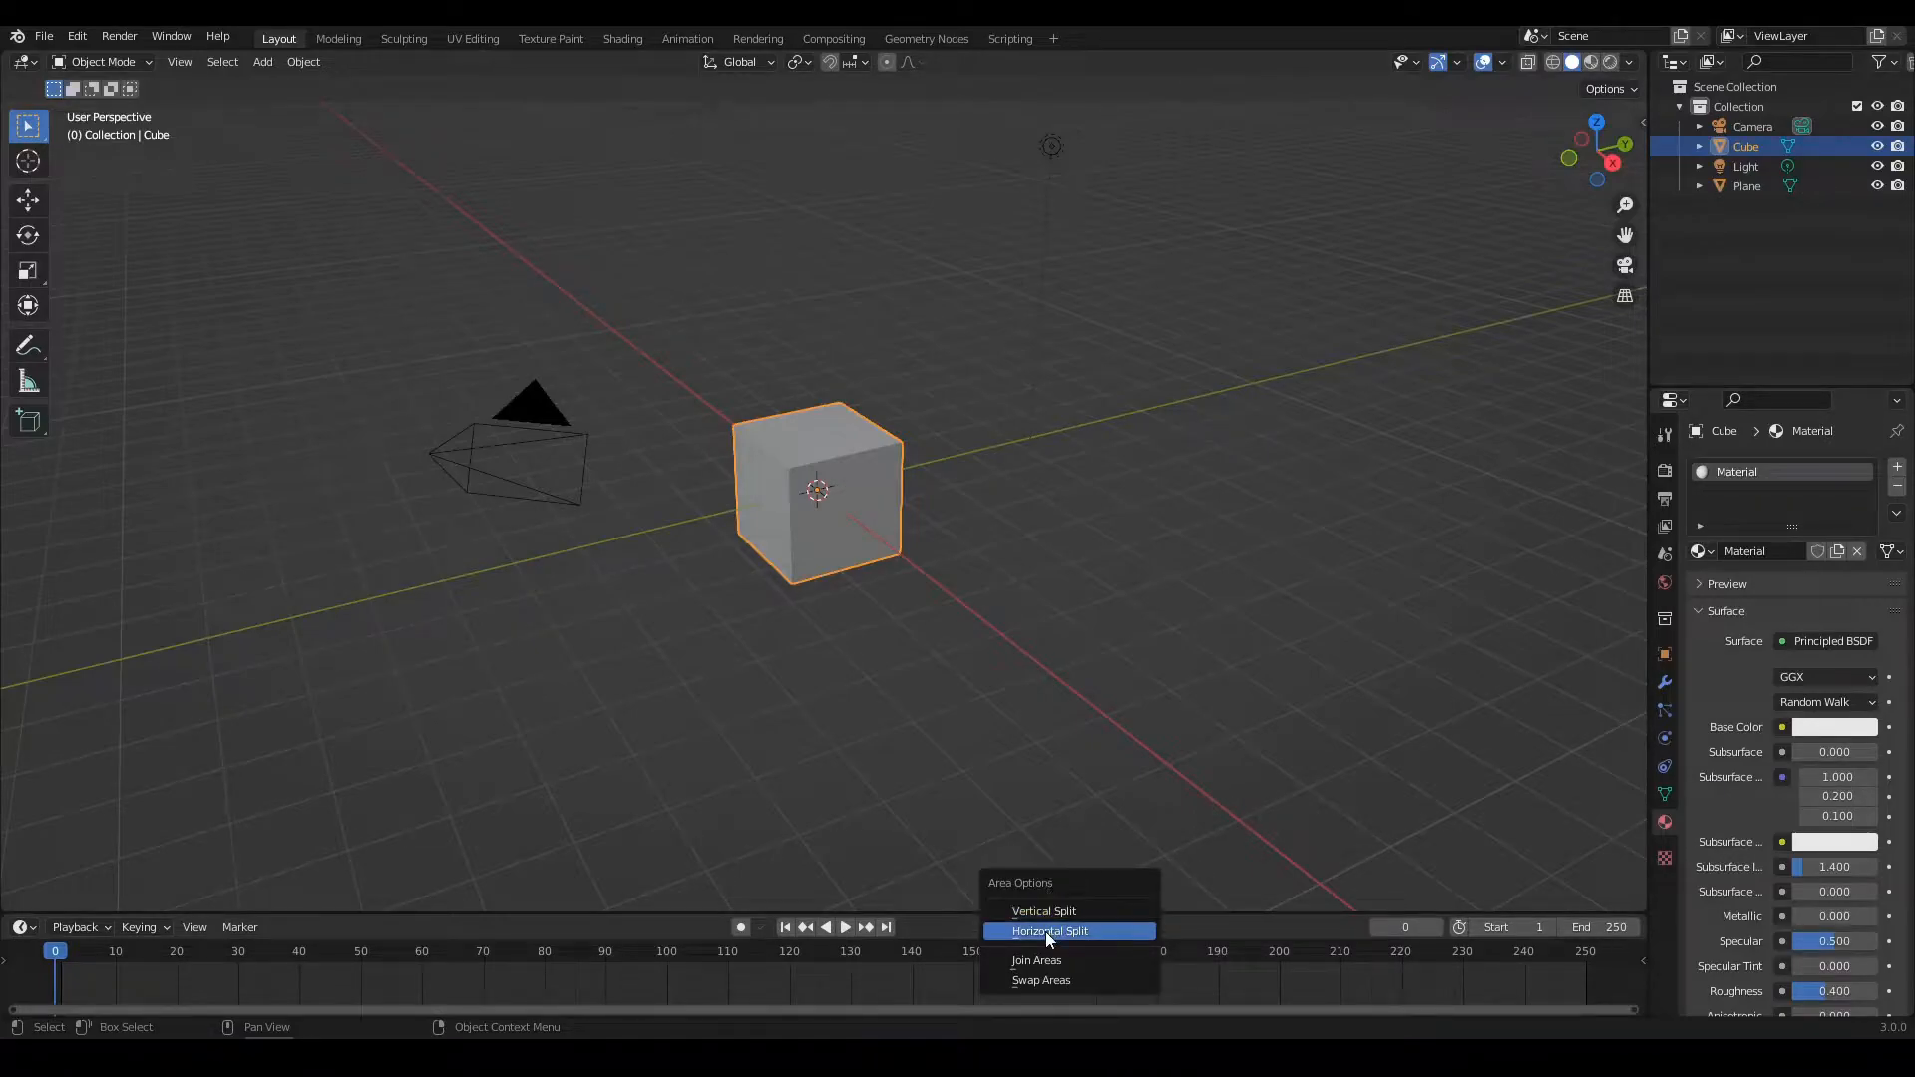
pyautogui.click(1056, 908)
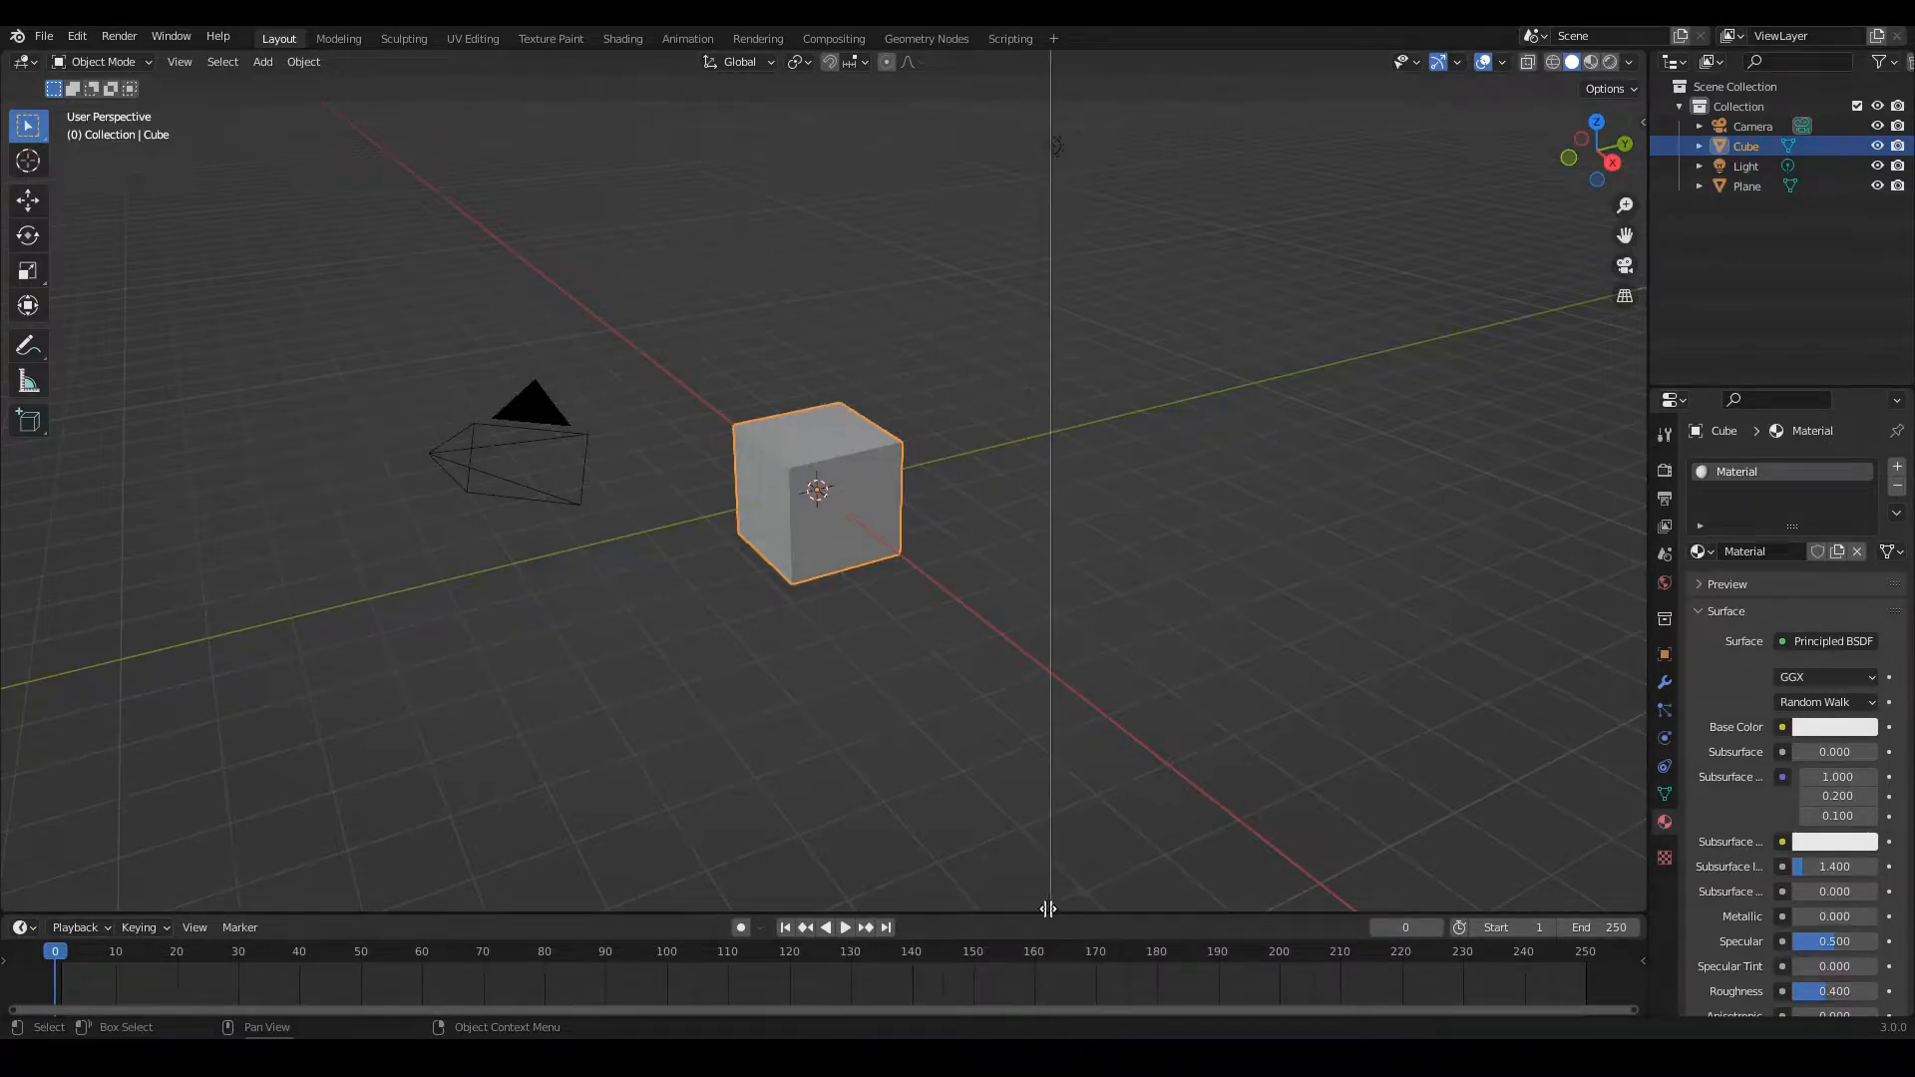
pyautogui.click(827, 891)
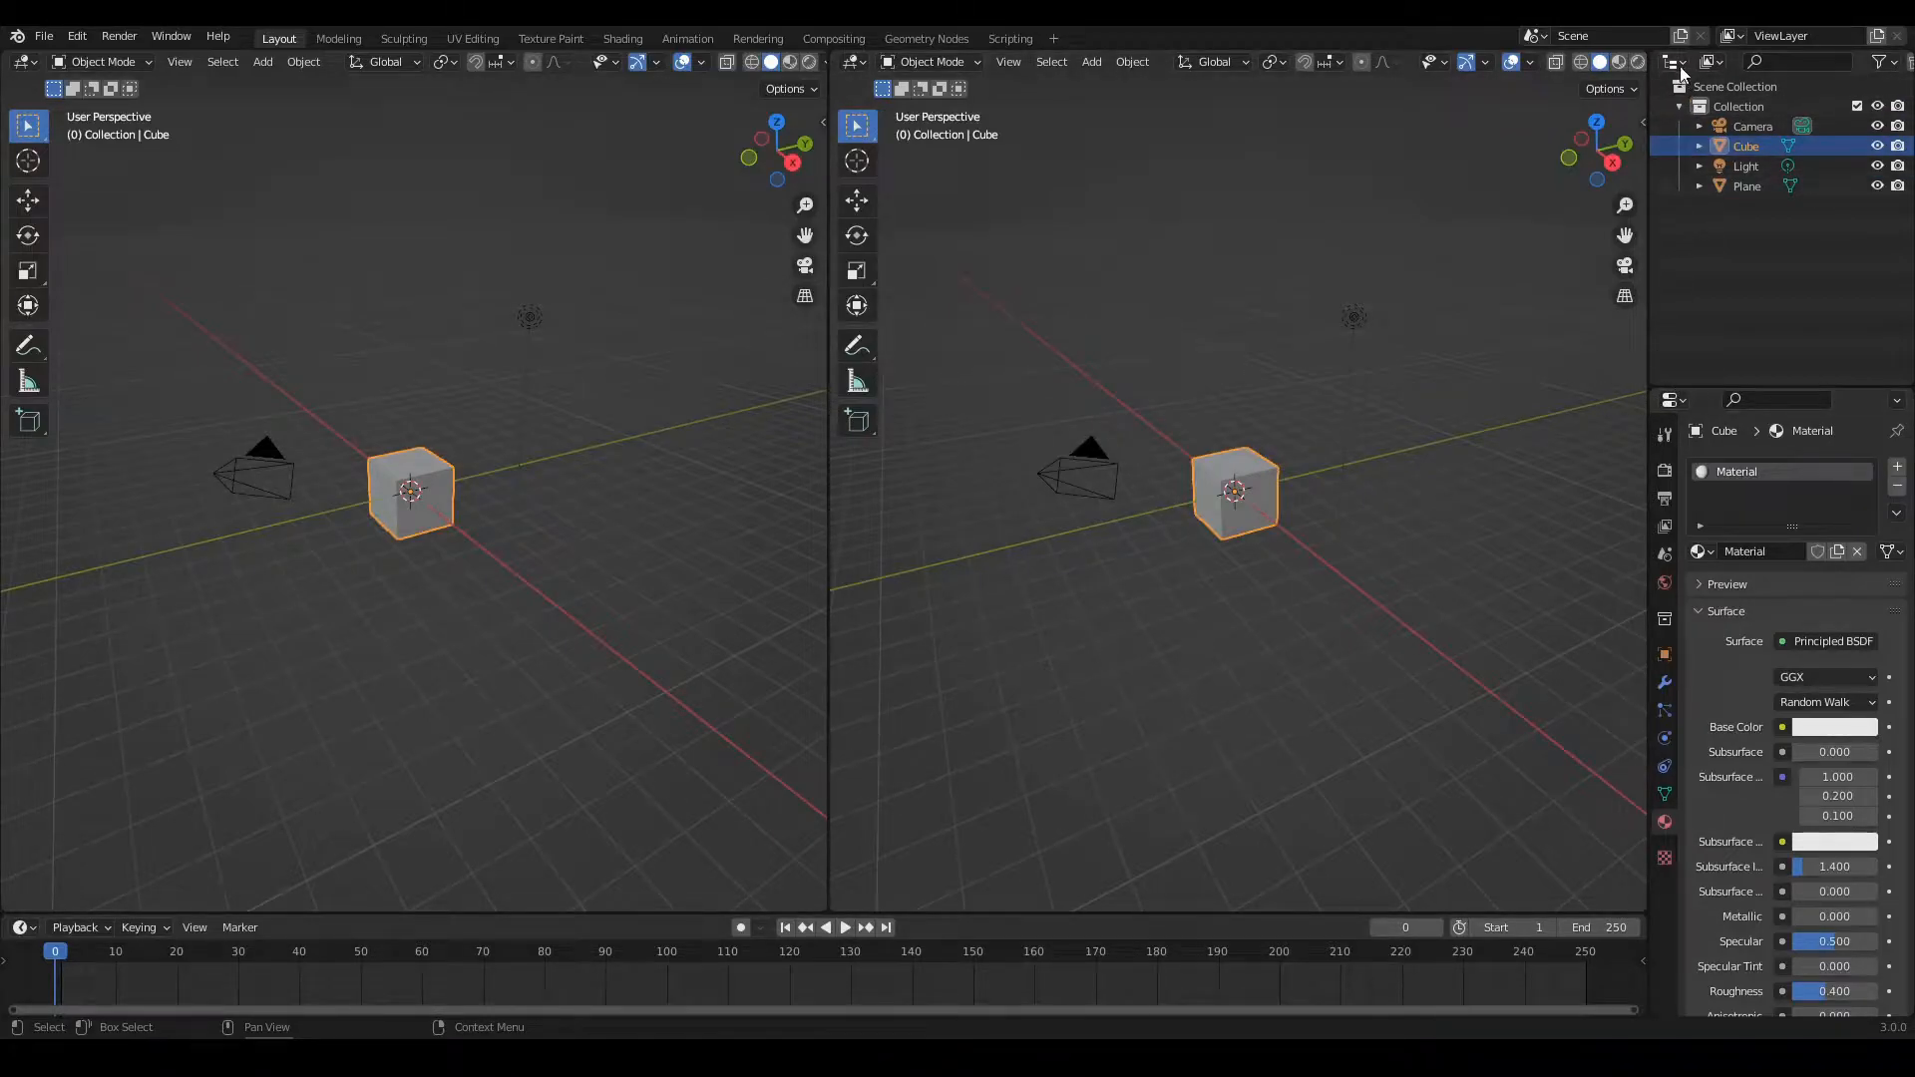
# Change the second viewport to a Shader Editor and frame all nodes of the cube's material
pyautogui.click(854, 62)
pyautogui.click(856, 63)
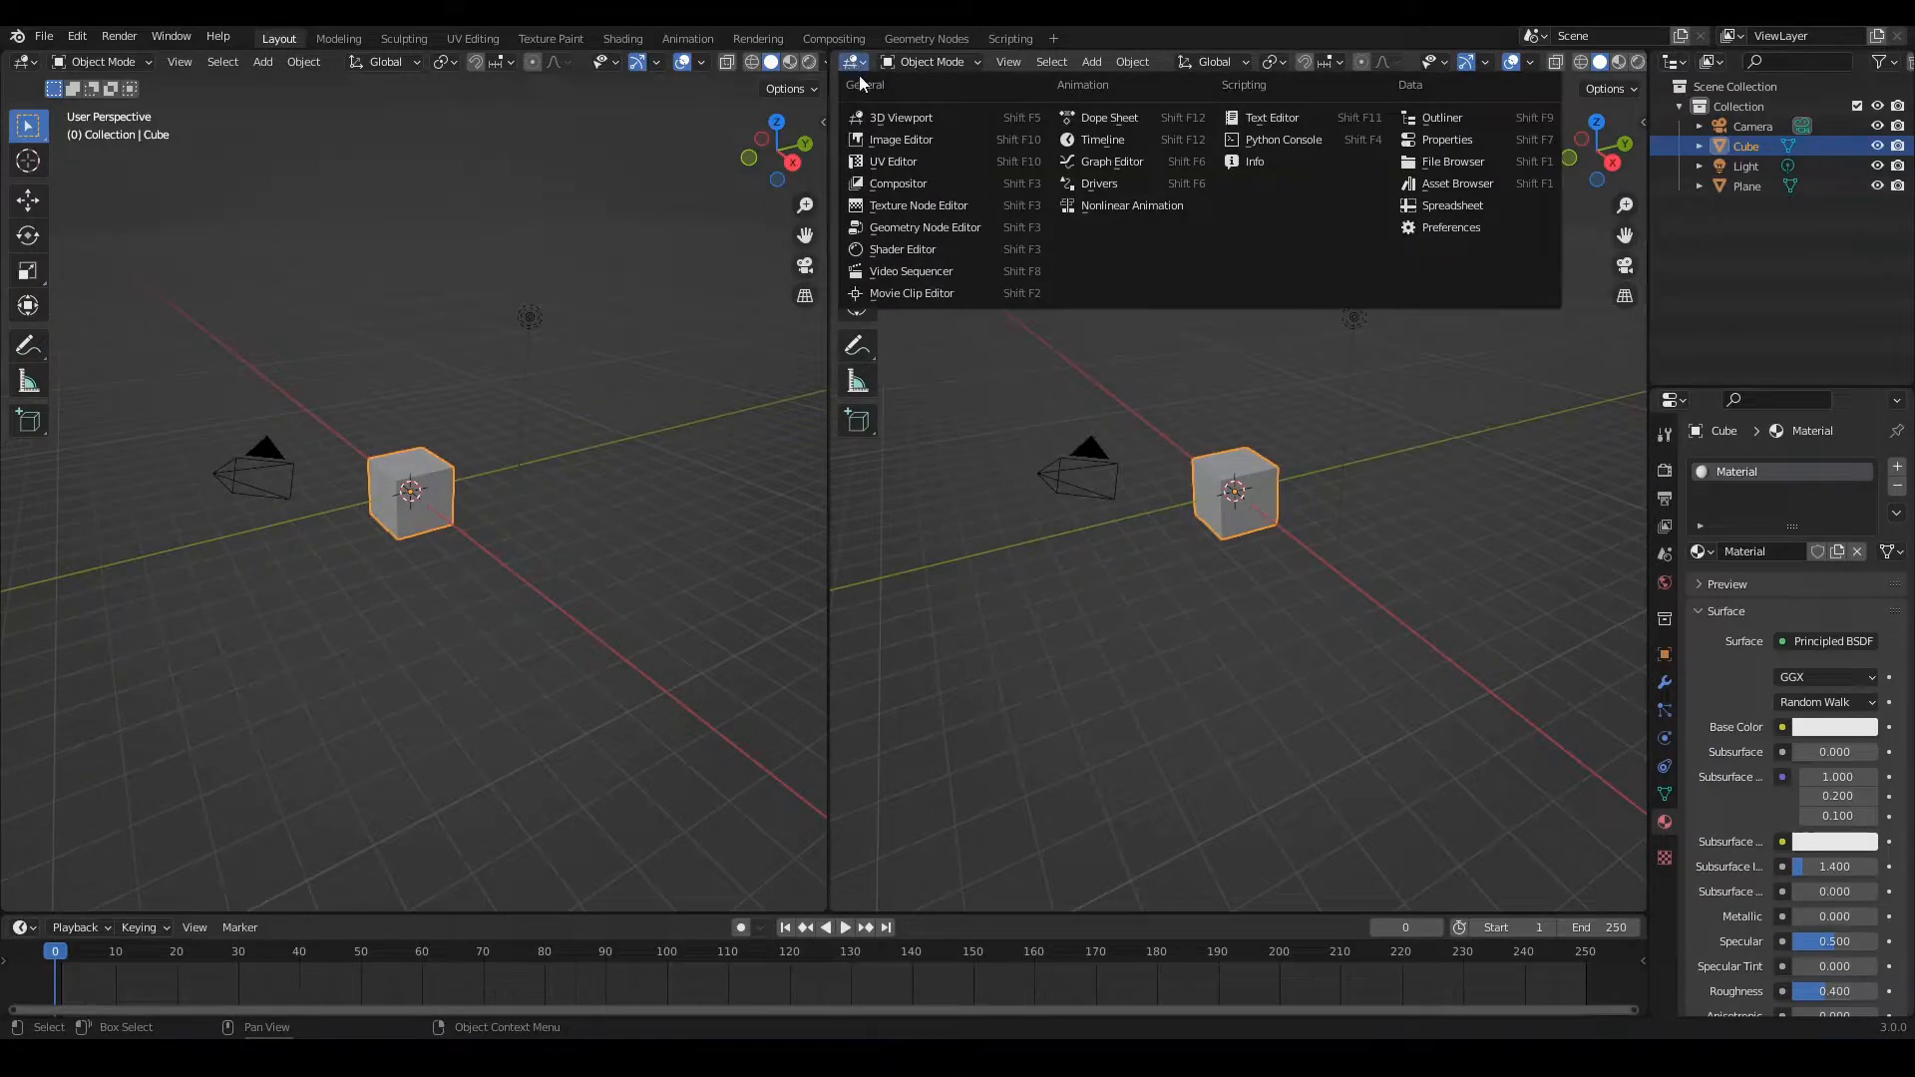
pyautogui.click(914, 250)
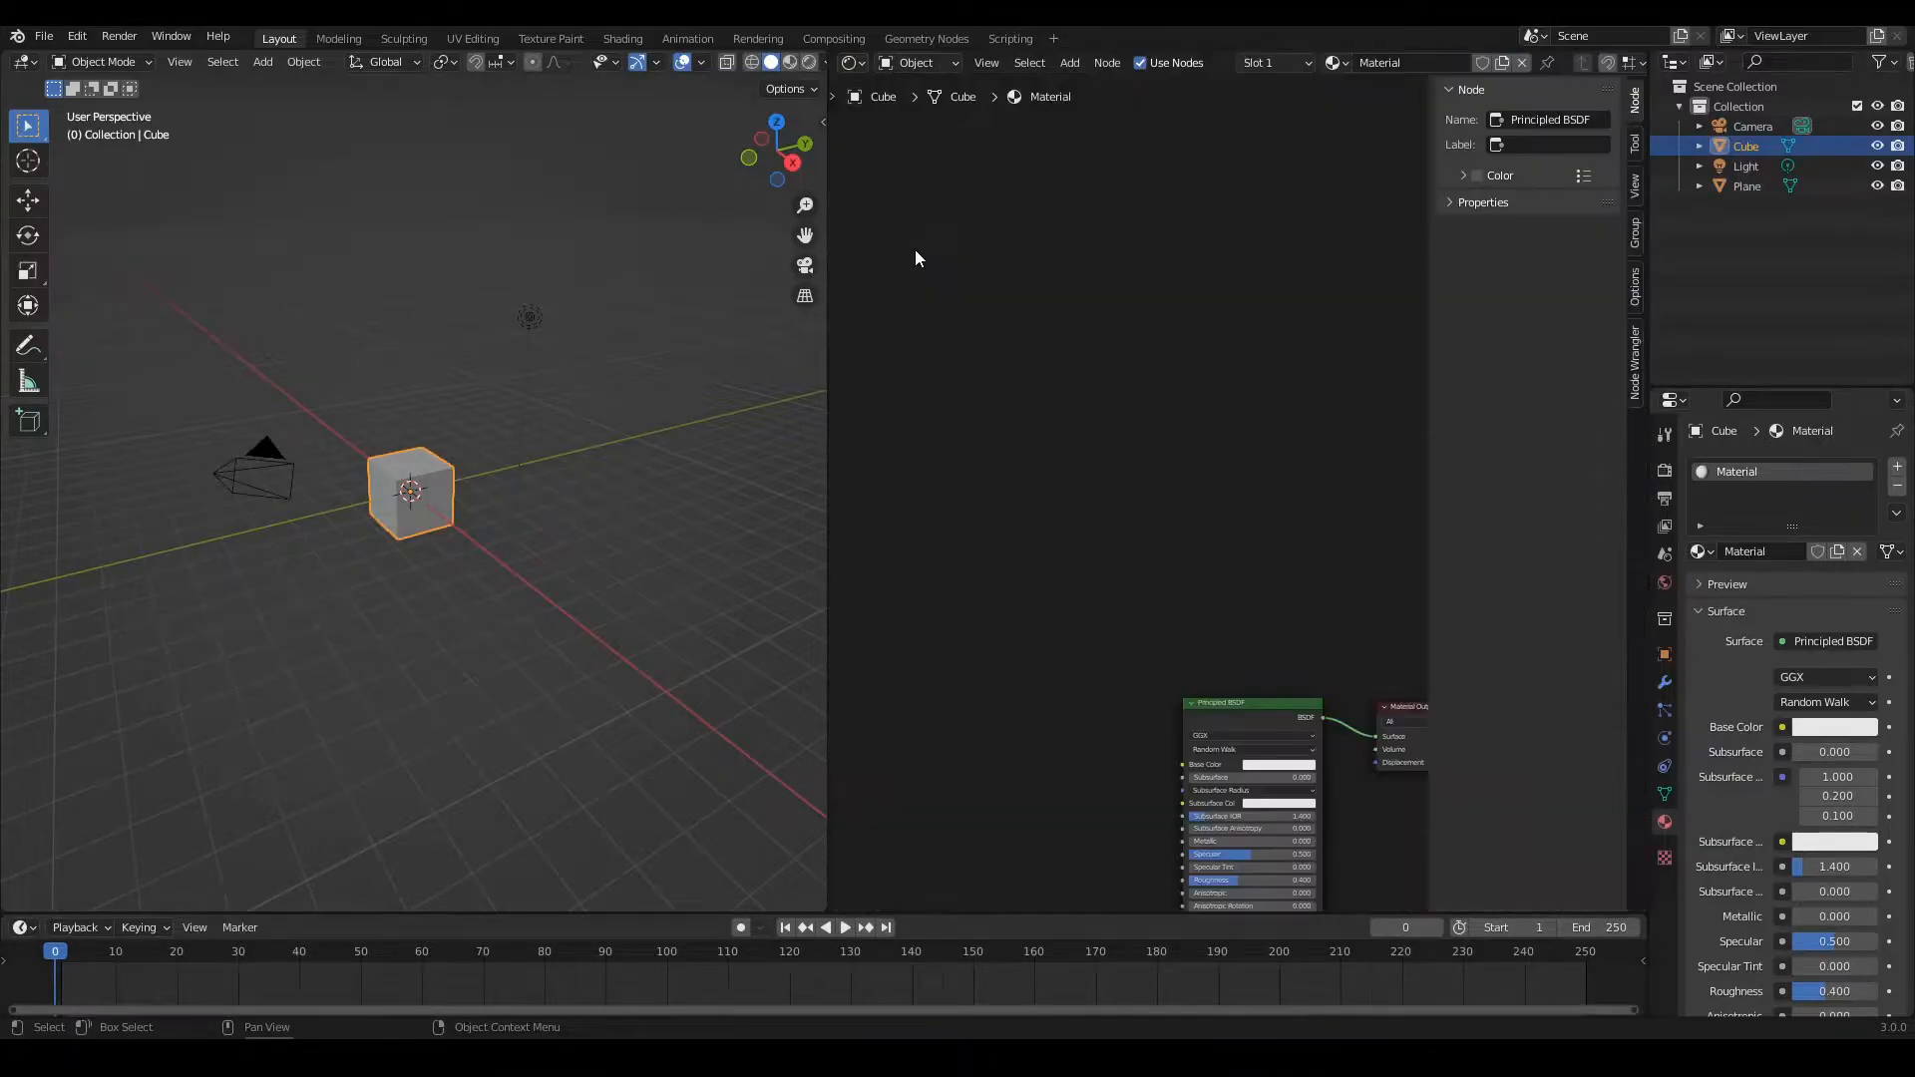
pyautogui.press('Home')
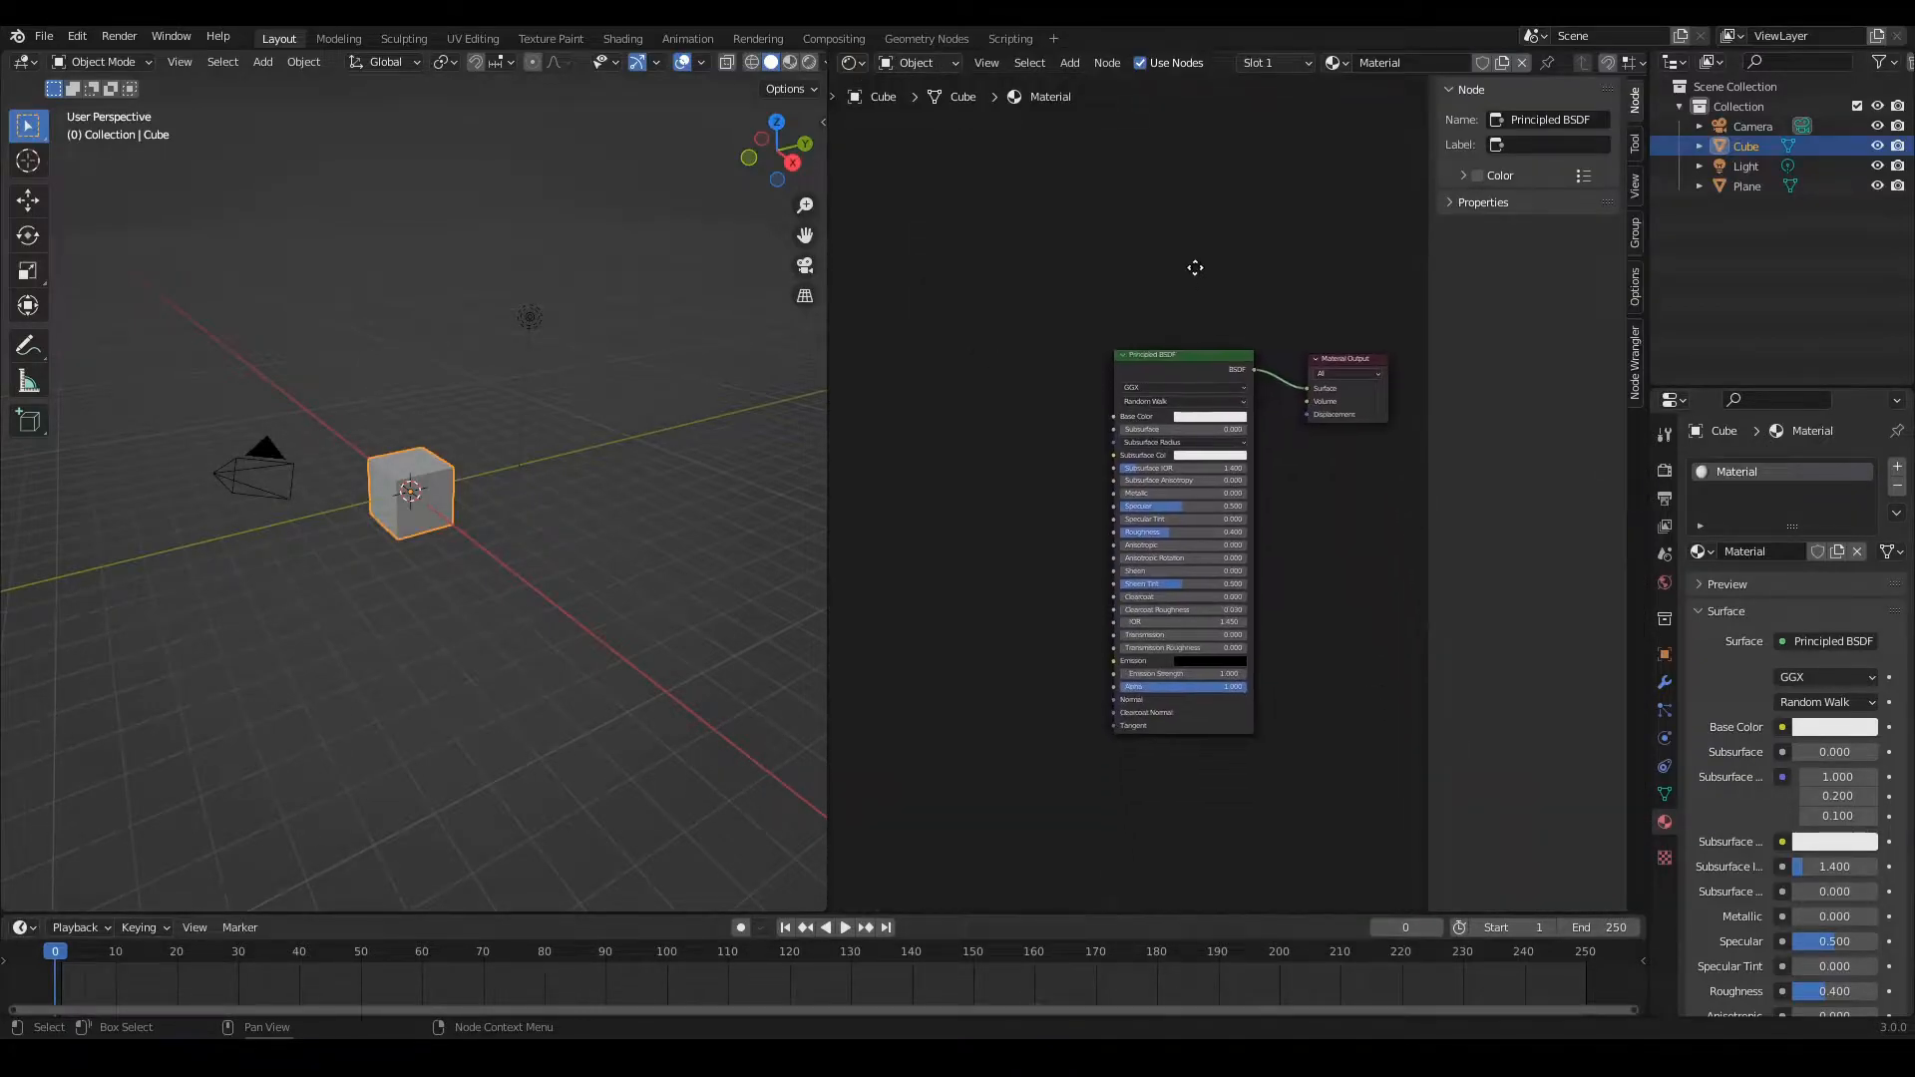
# Widen the Shader Editor by narrowing the 3D viewport, and collapse the node sidebar
pyautogui.moveTo(827, 449); pyautogui.dragTo(466, 449)
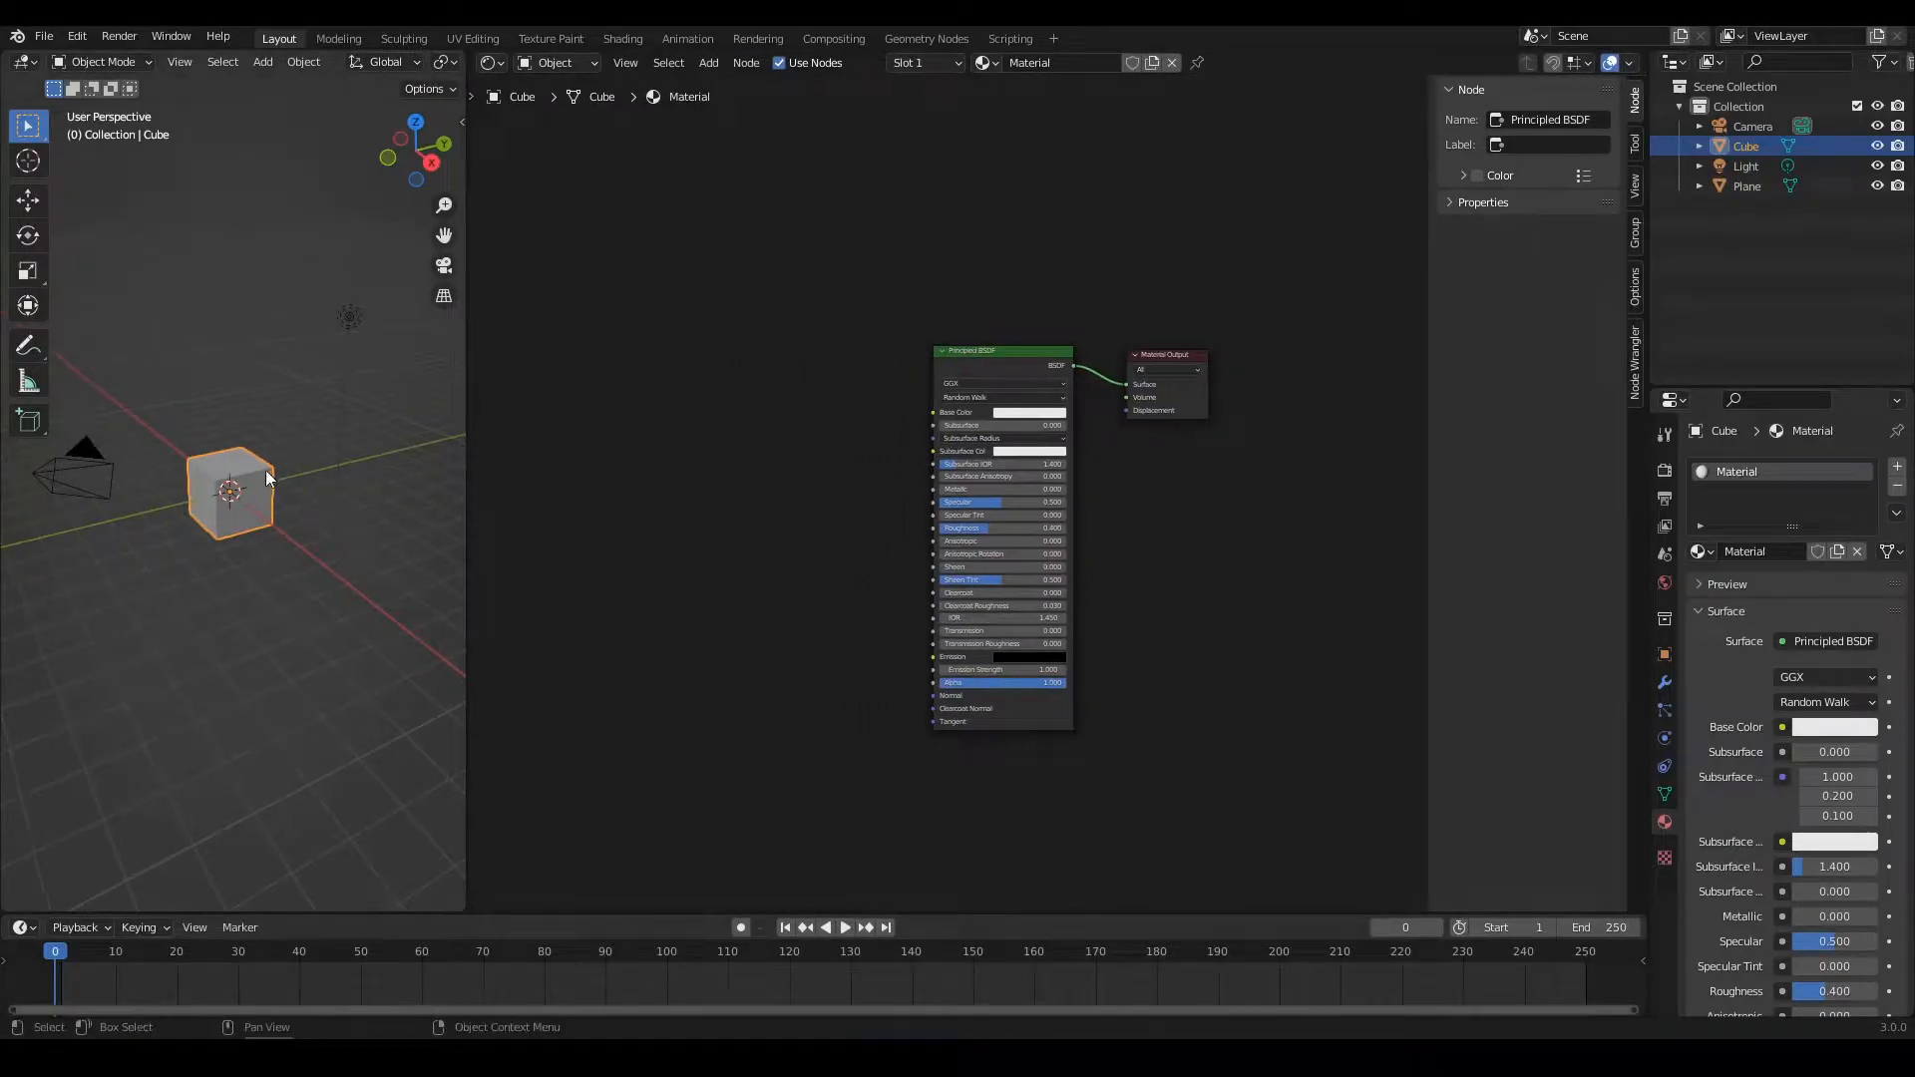
pyautogui.scroll(5, 249, 518)
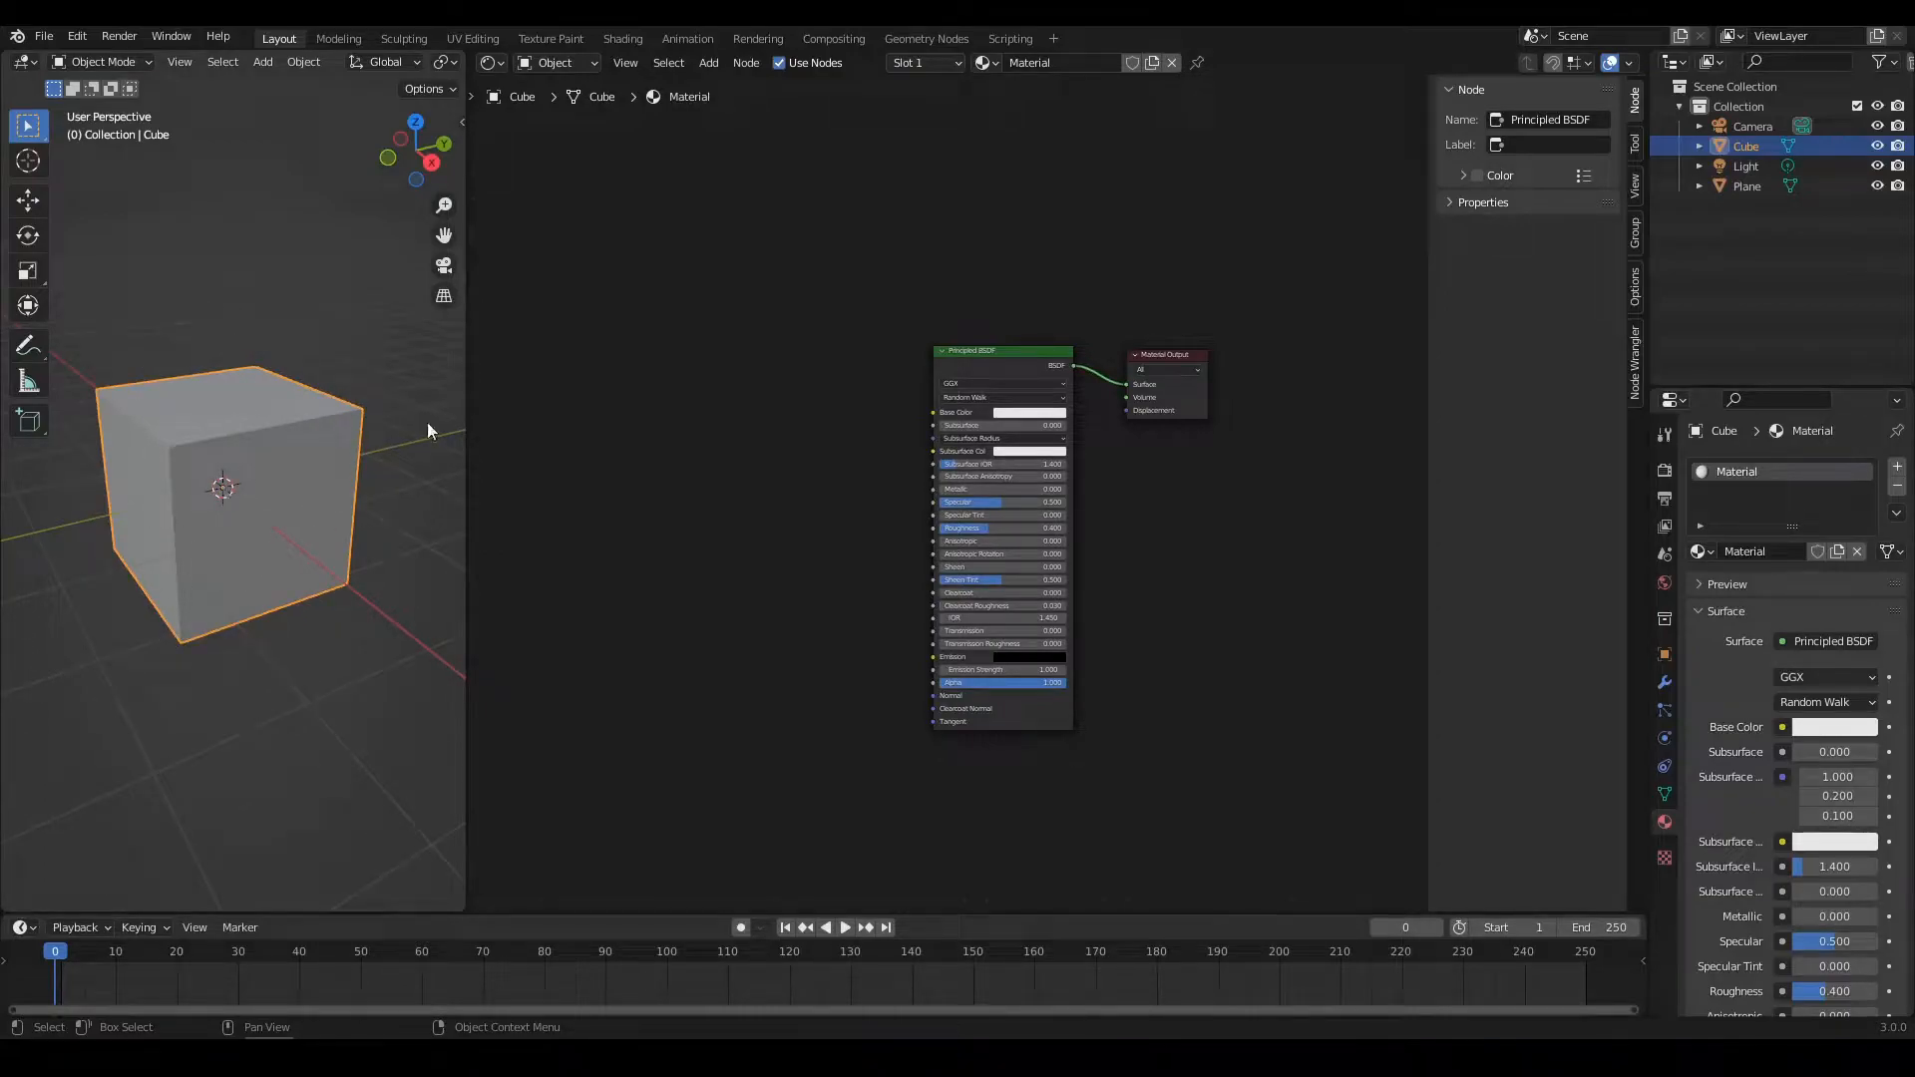
pyautogui.moveTo(822, 482); pyautogui.dragTo(1012, 481, button='middle')
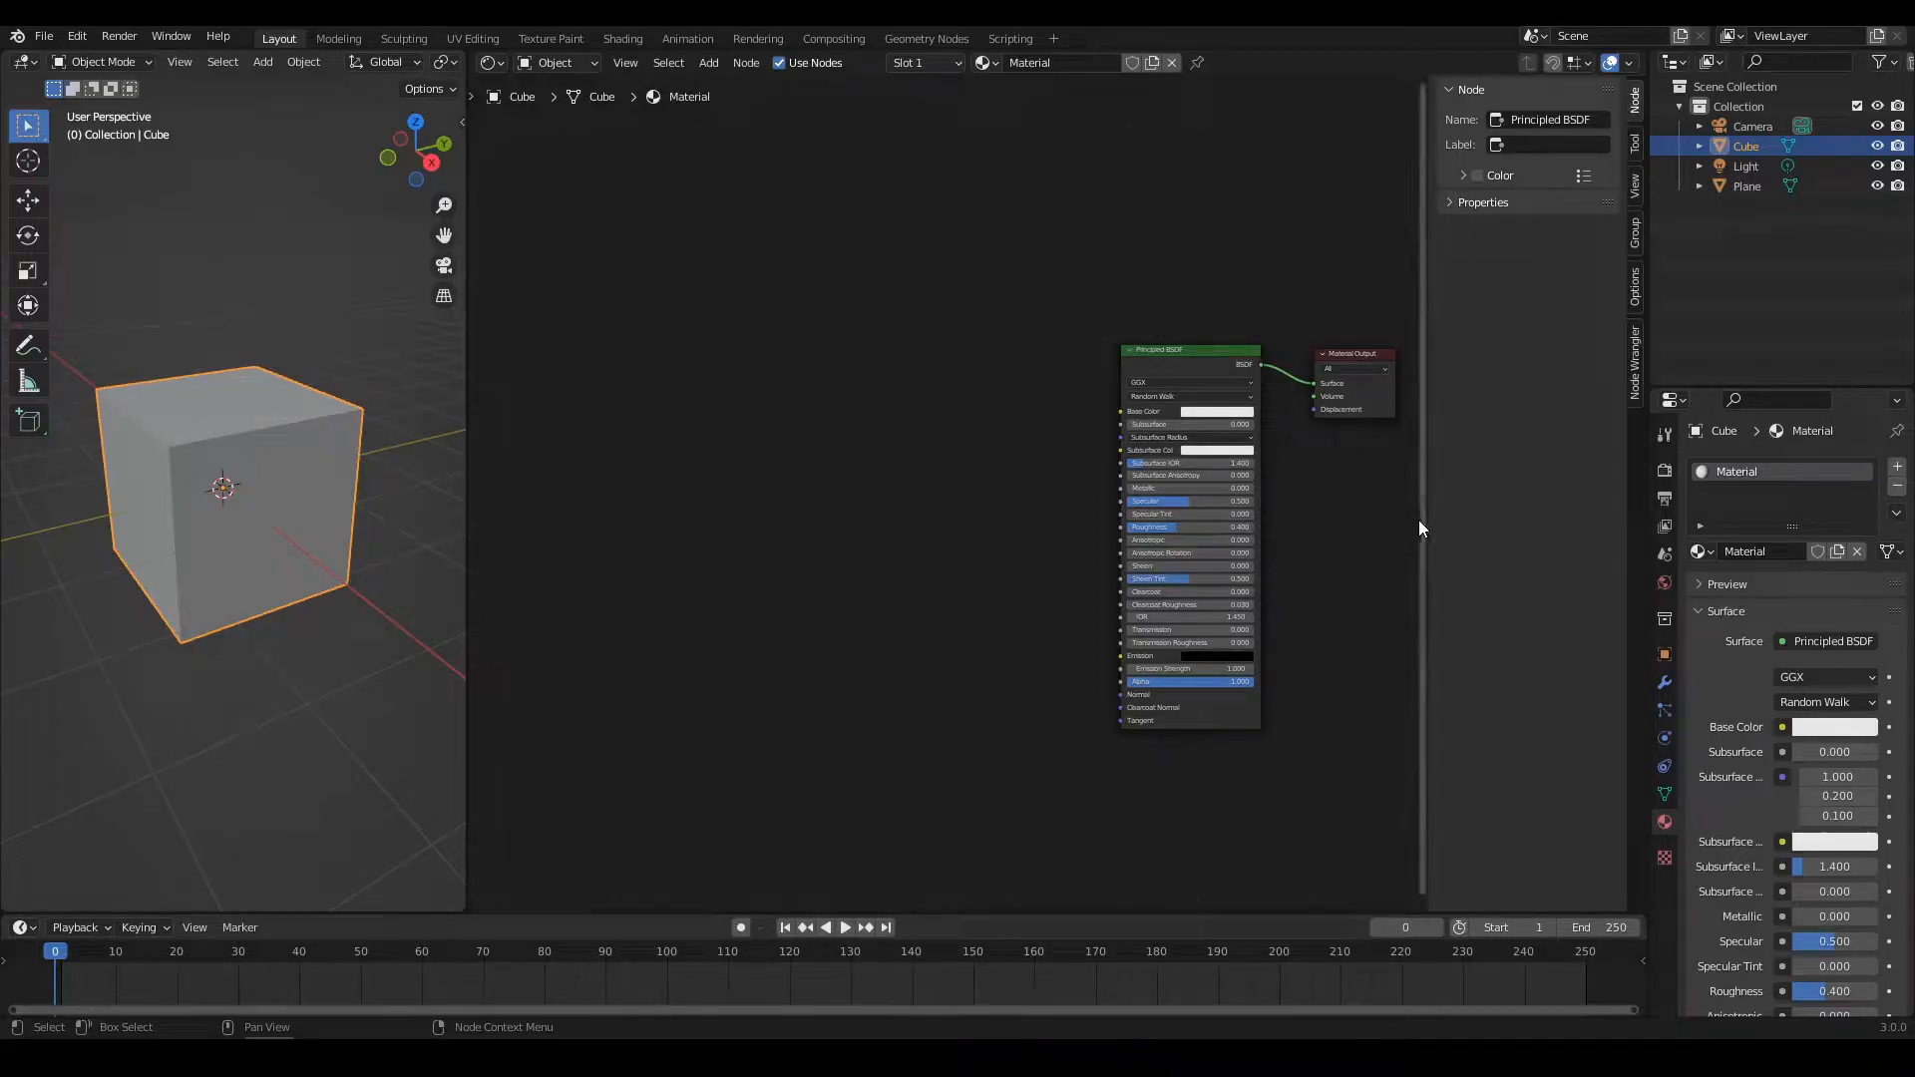
pyautogui.moveTo(1423, 523); pyautogui.dragTo(1629, 521)
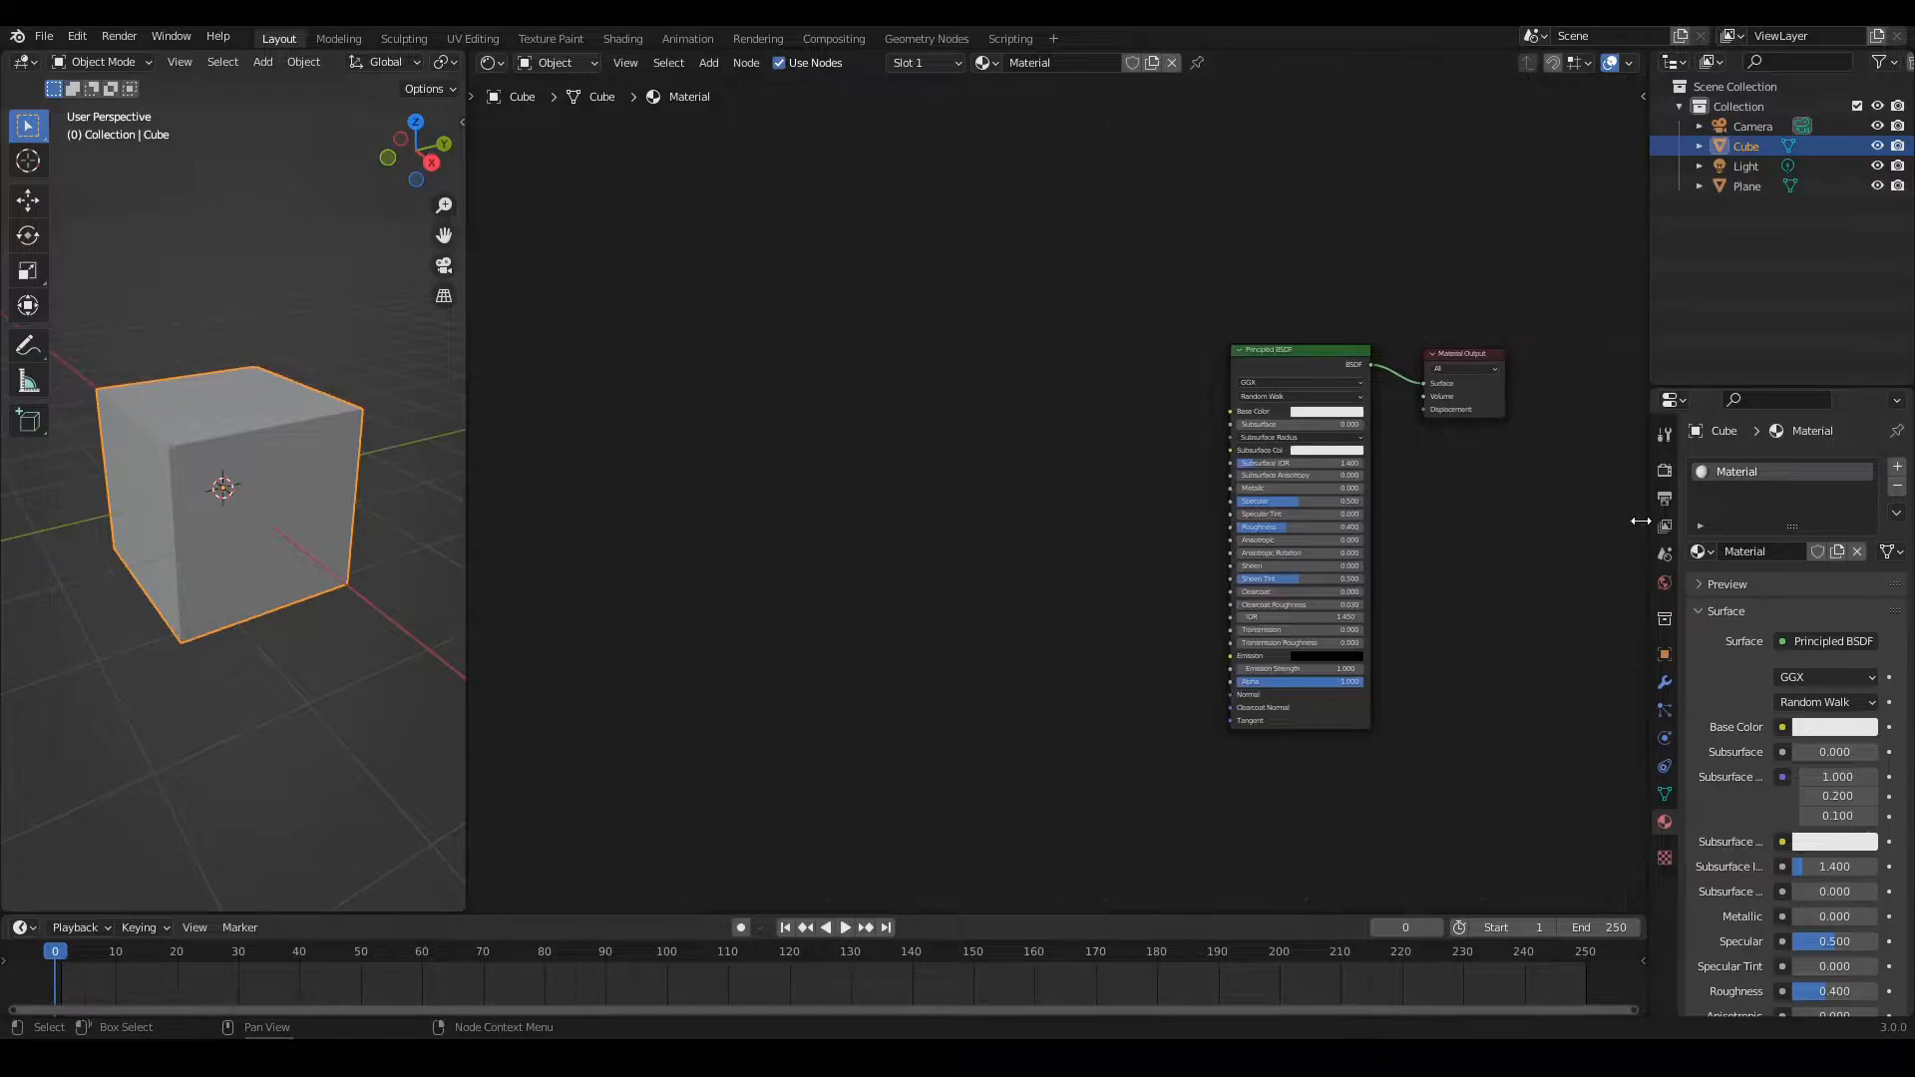
pyautogui.moveTo(1097, 509); pyautogui.dragTo(847, 504, button='middle')
pyautogui.scroll(3, 847, 503)
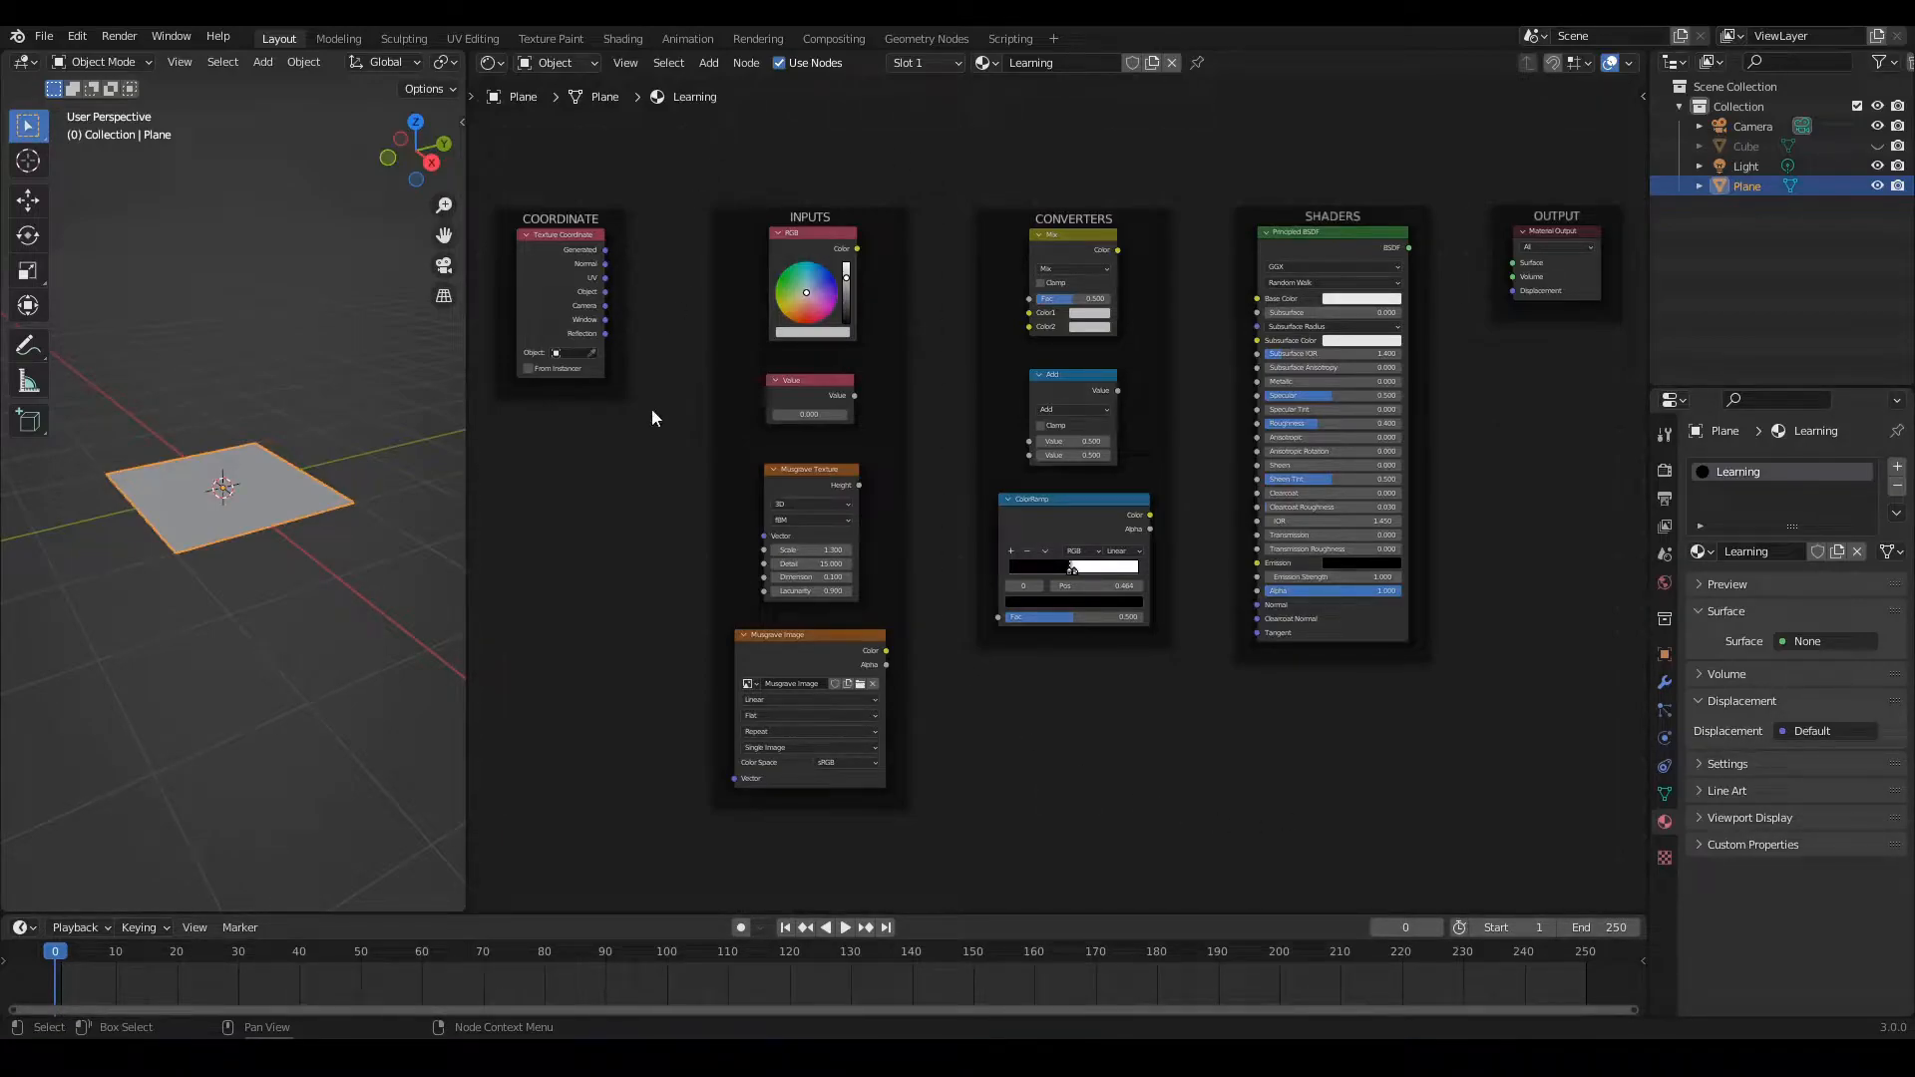
# Examine the Inputs, Converters, Shaders and Output node groups in the plane's Learning material
pyautogui.moveTo(627, 535); pyautogui.dragTo(631, 552, button='middle')
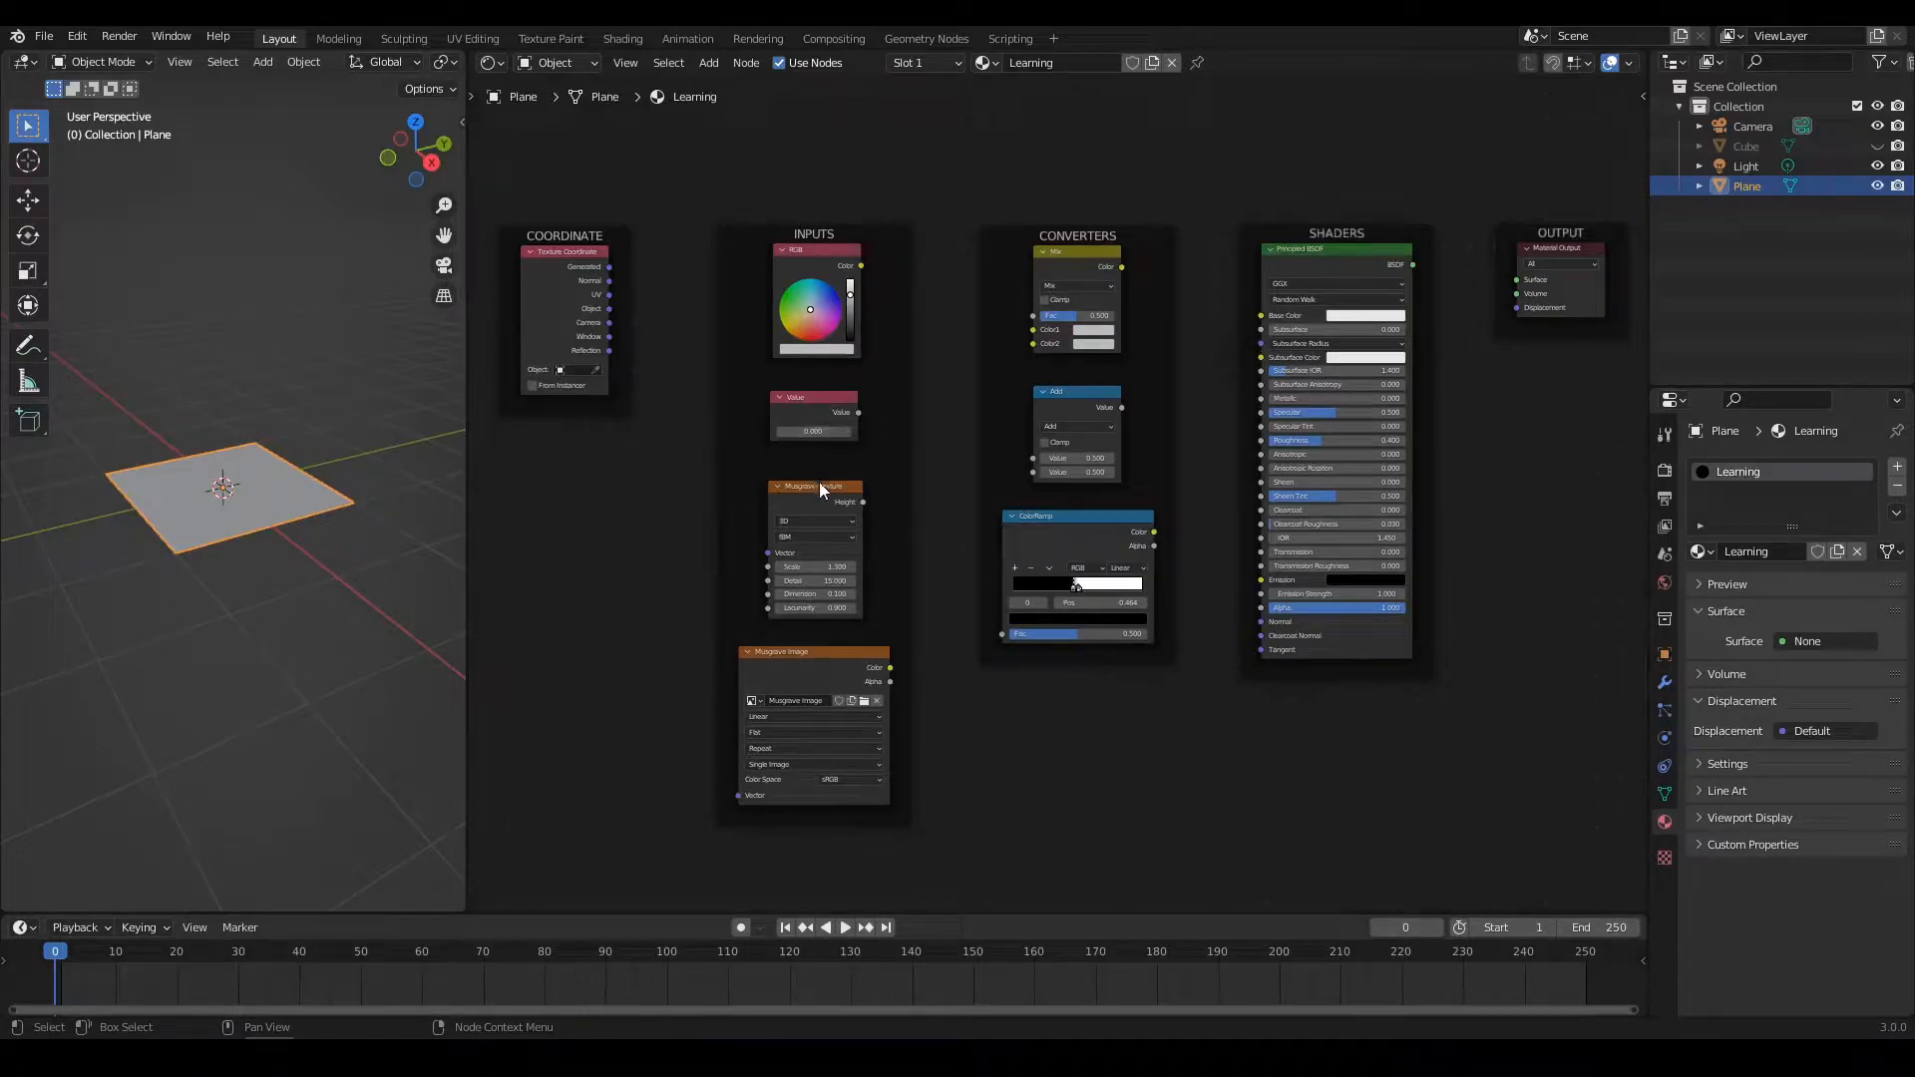
pyautogui.click(812, 532)
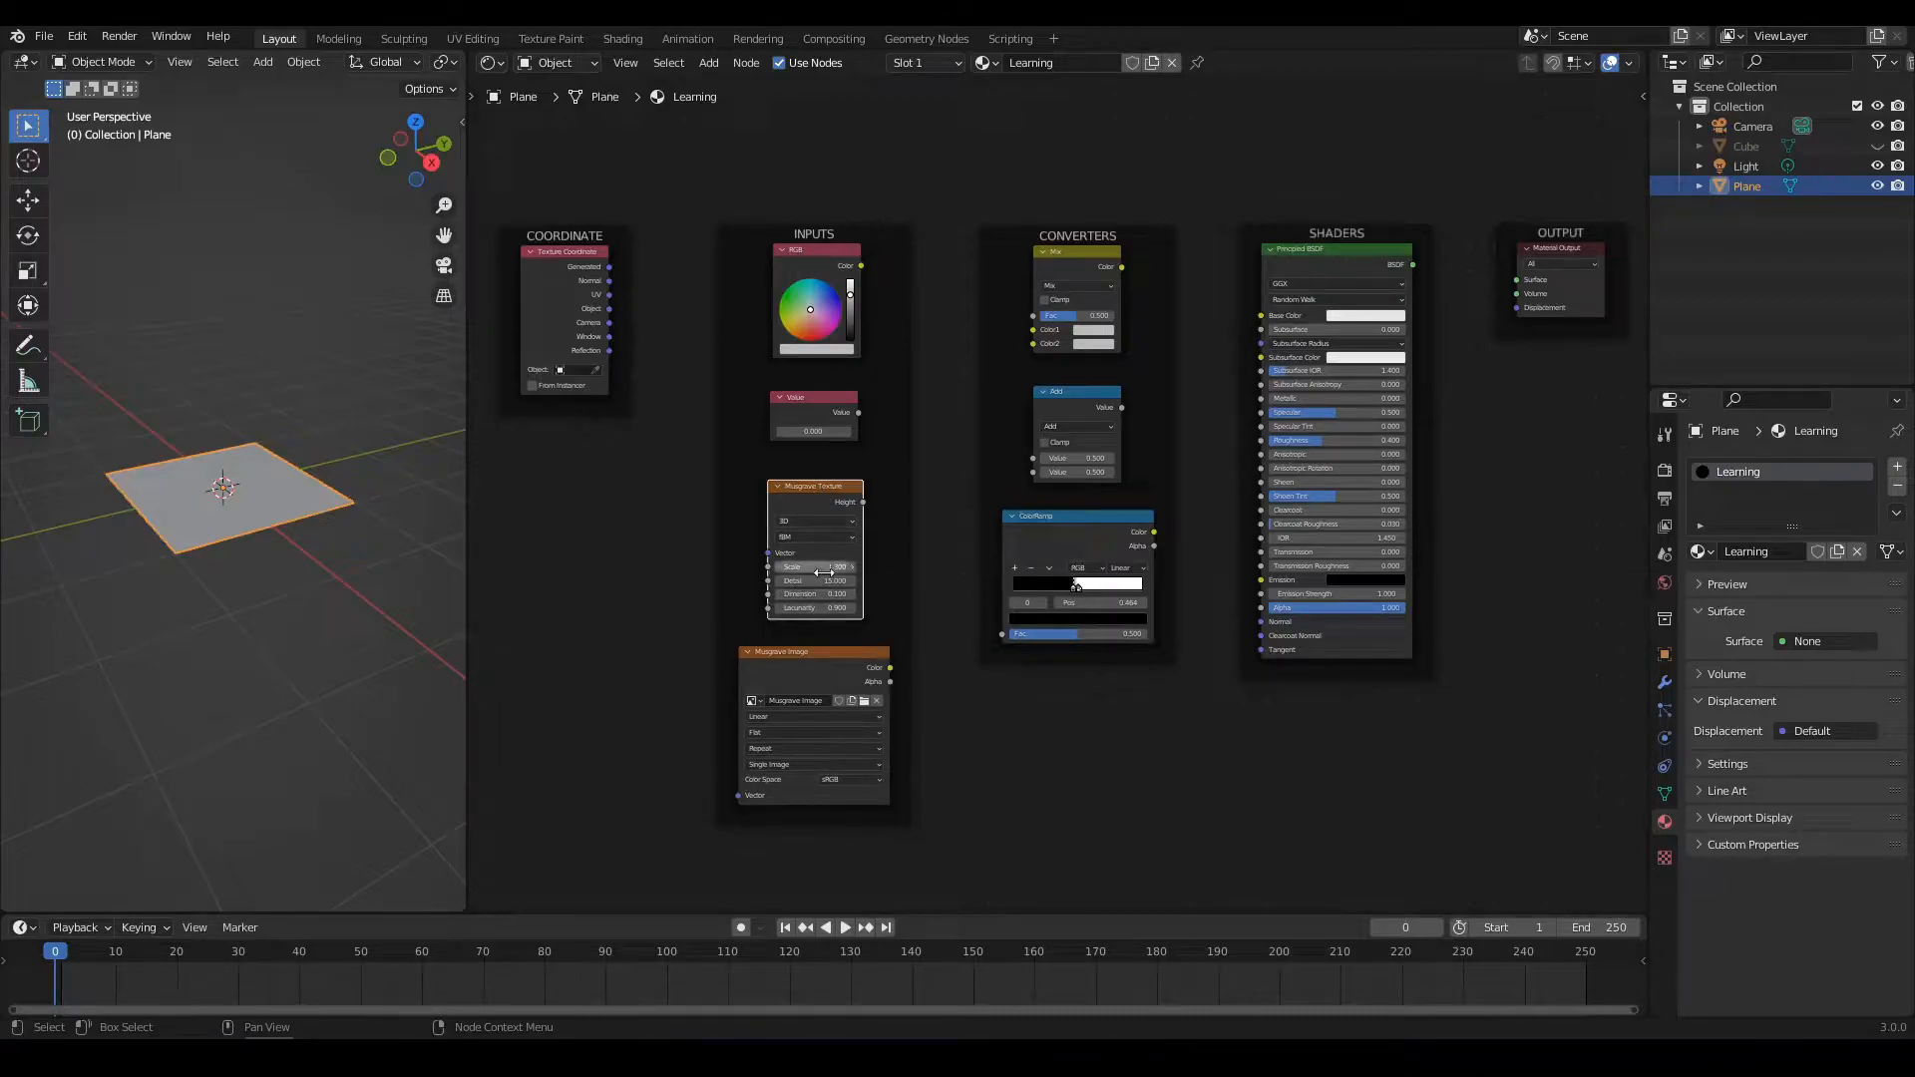
pyautogui.click(812, 654)
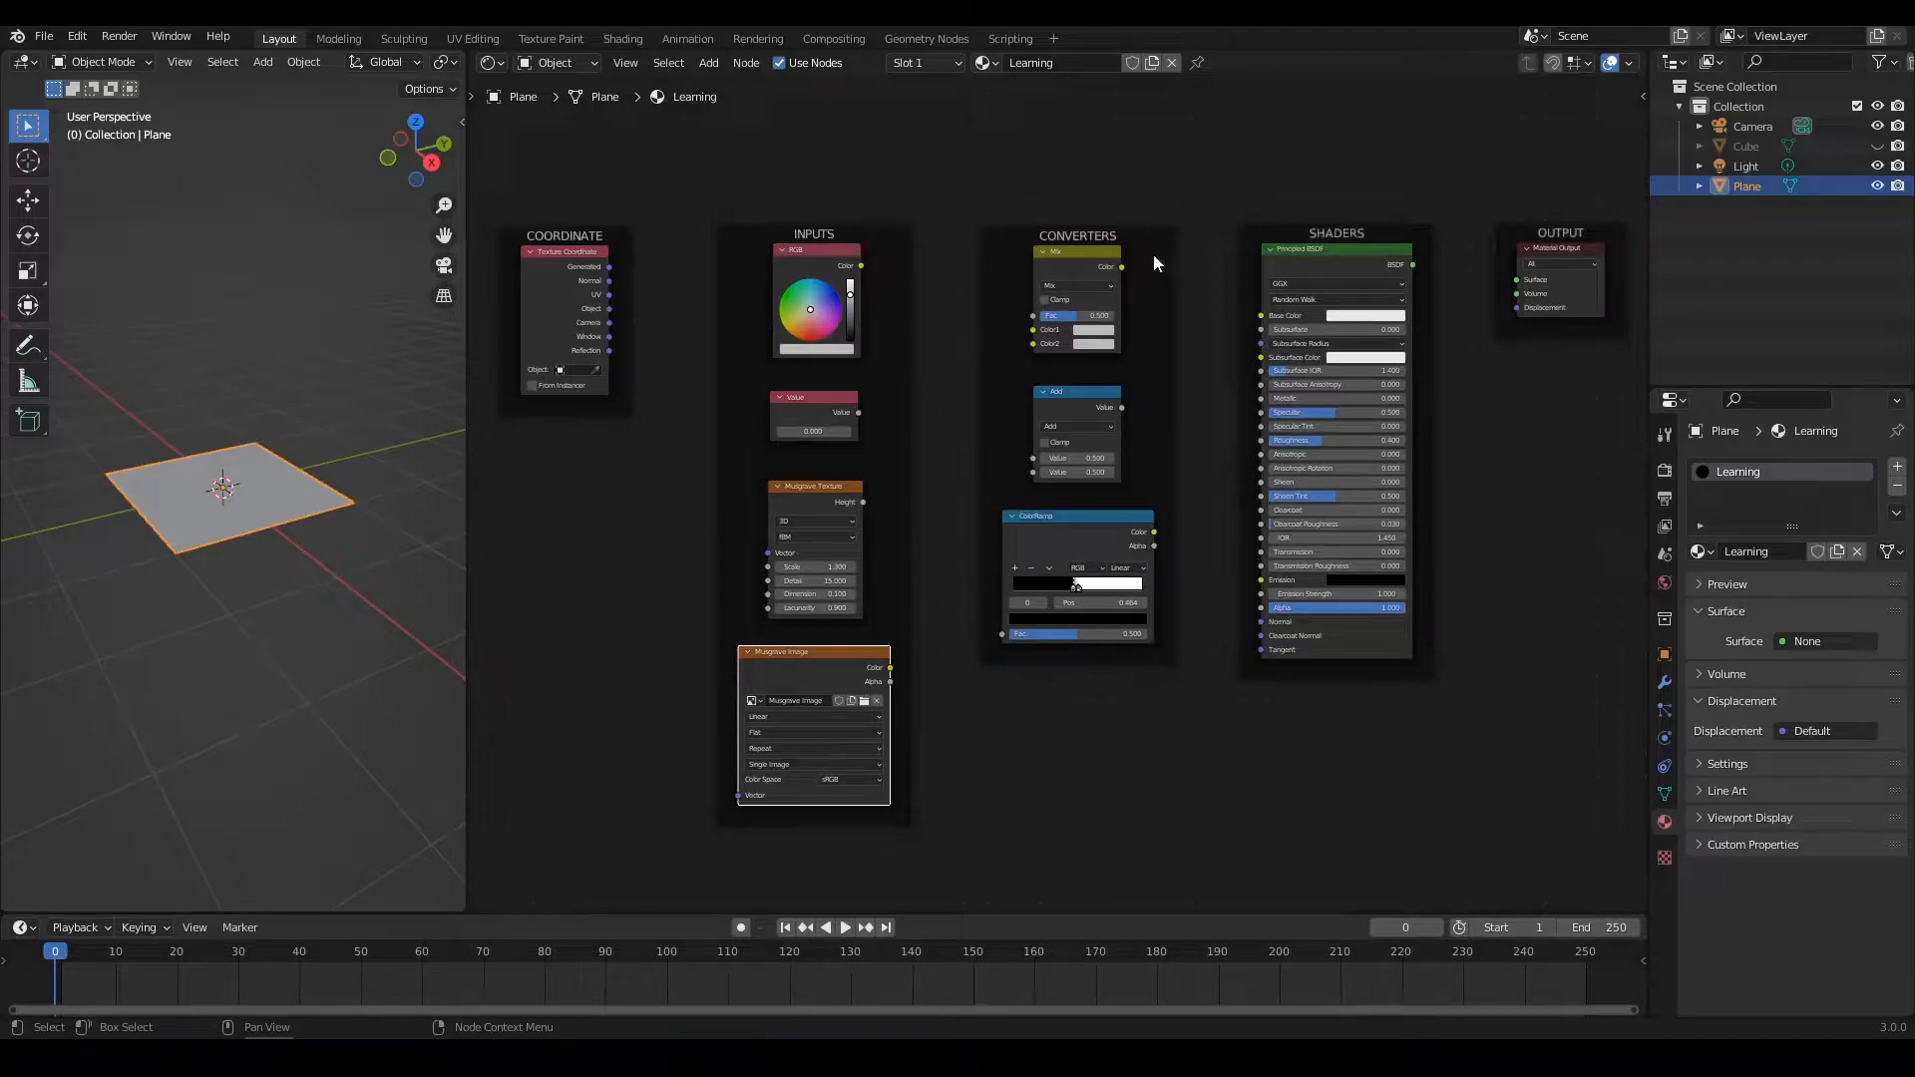
pyautogui.moveTo(1122, 267); pyautogui.dragTo(1181, 283)
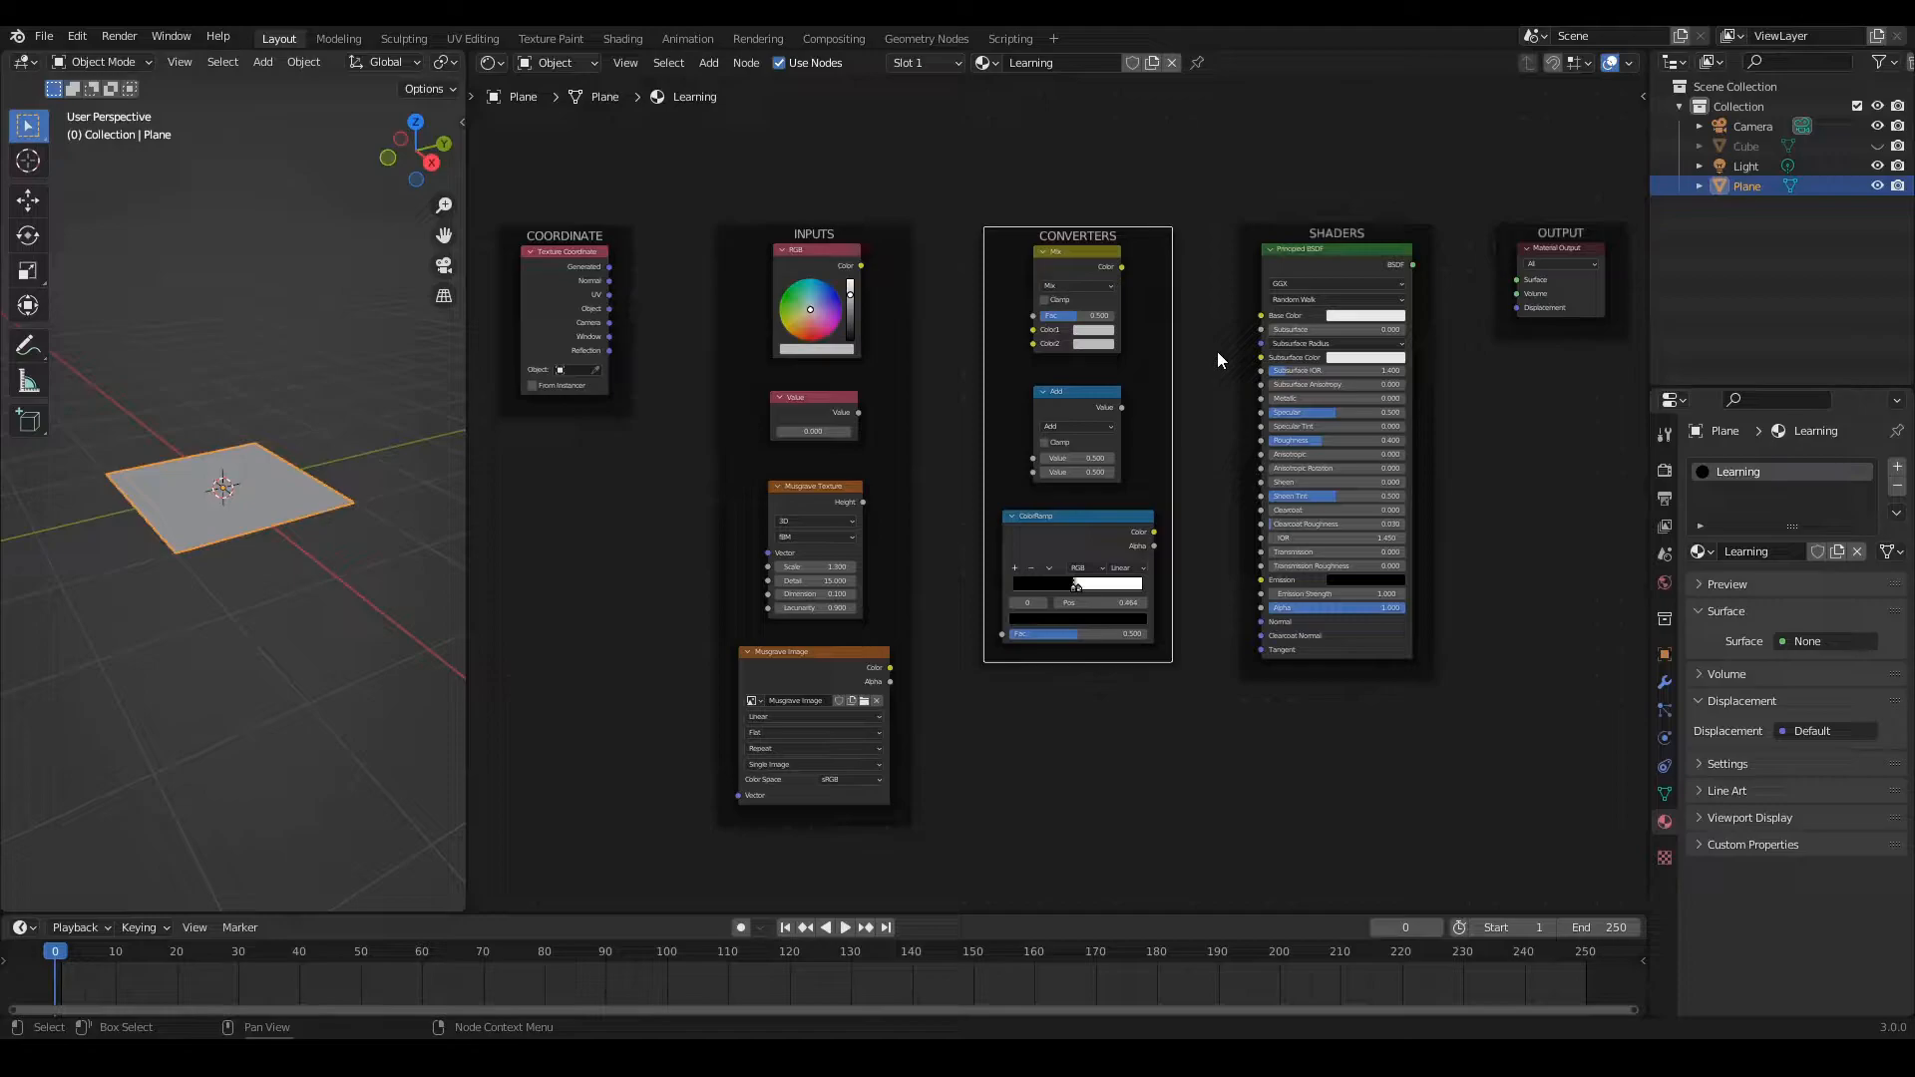
pyautogui.click(1199, 195)
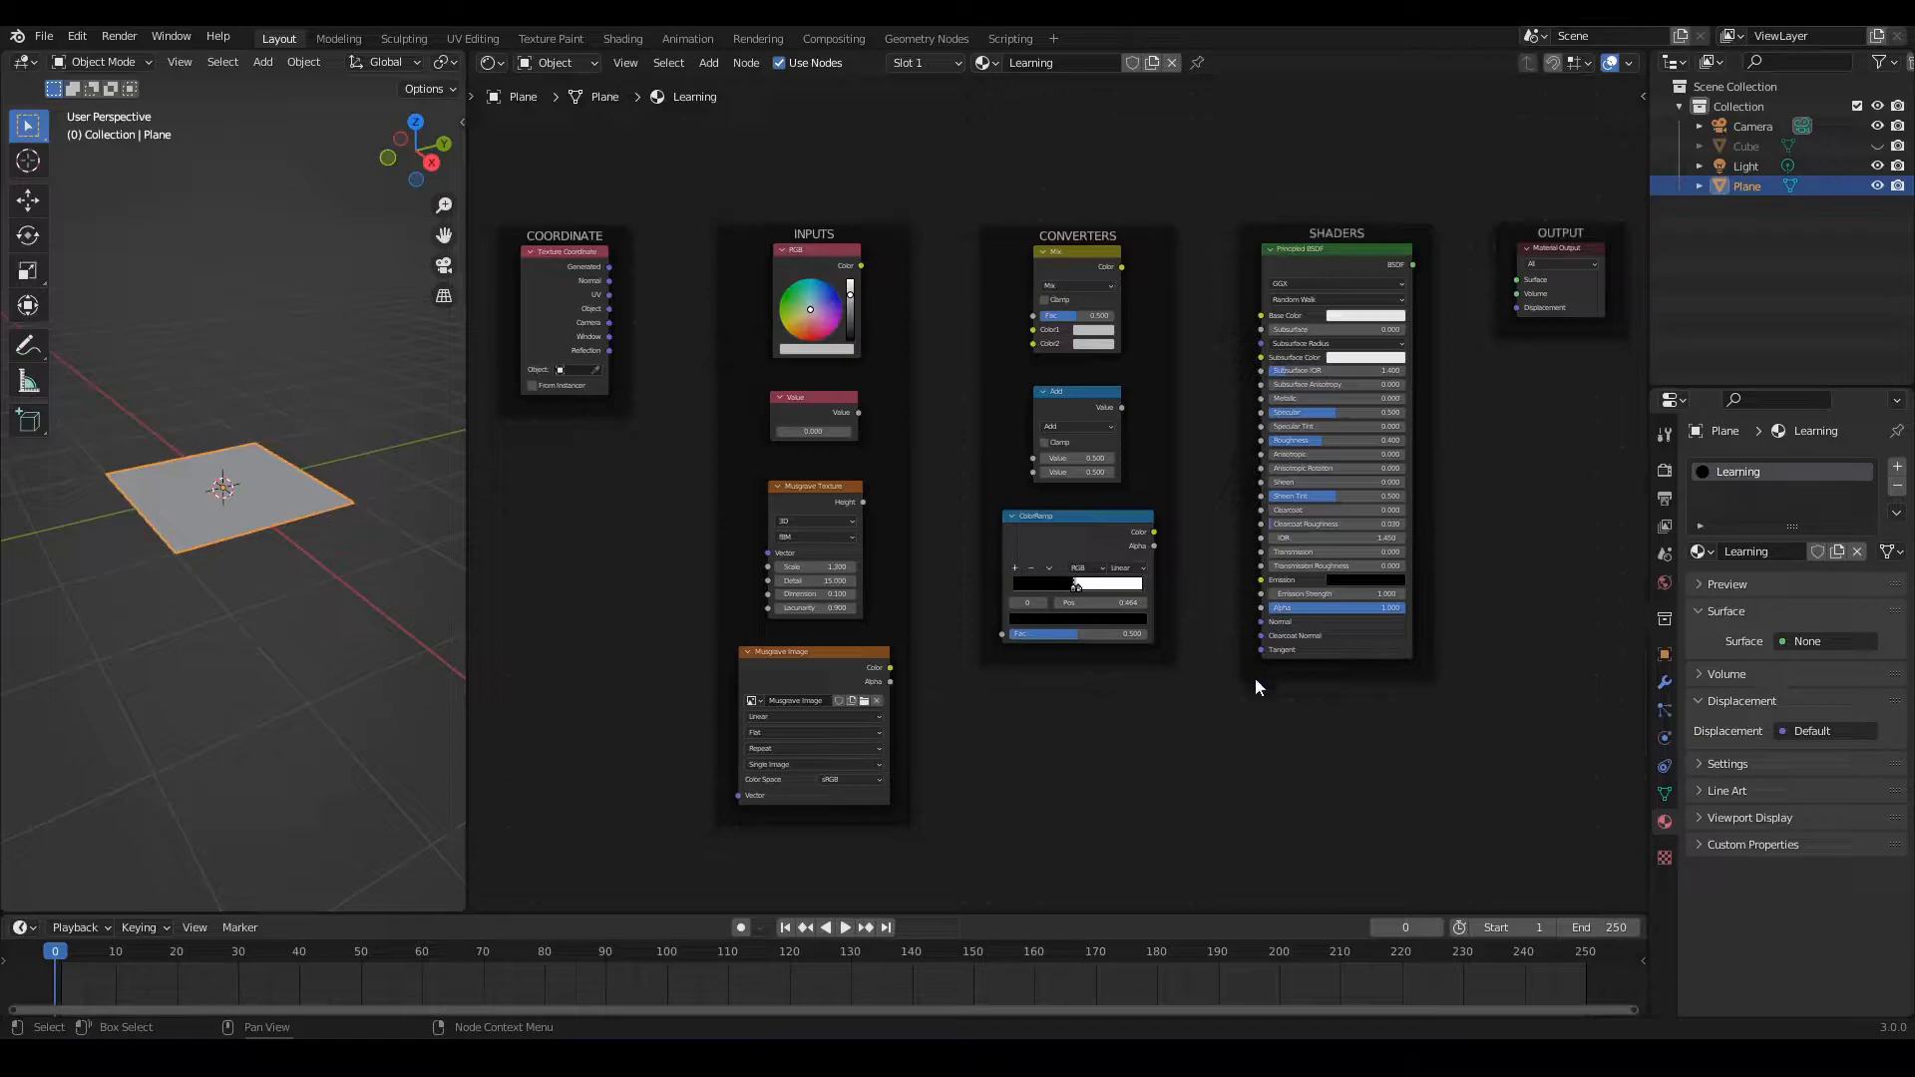
pyautogui.moveTo(1414, 263); pyautogui.dragTo(1486, 403)
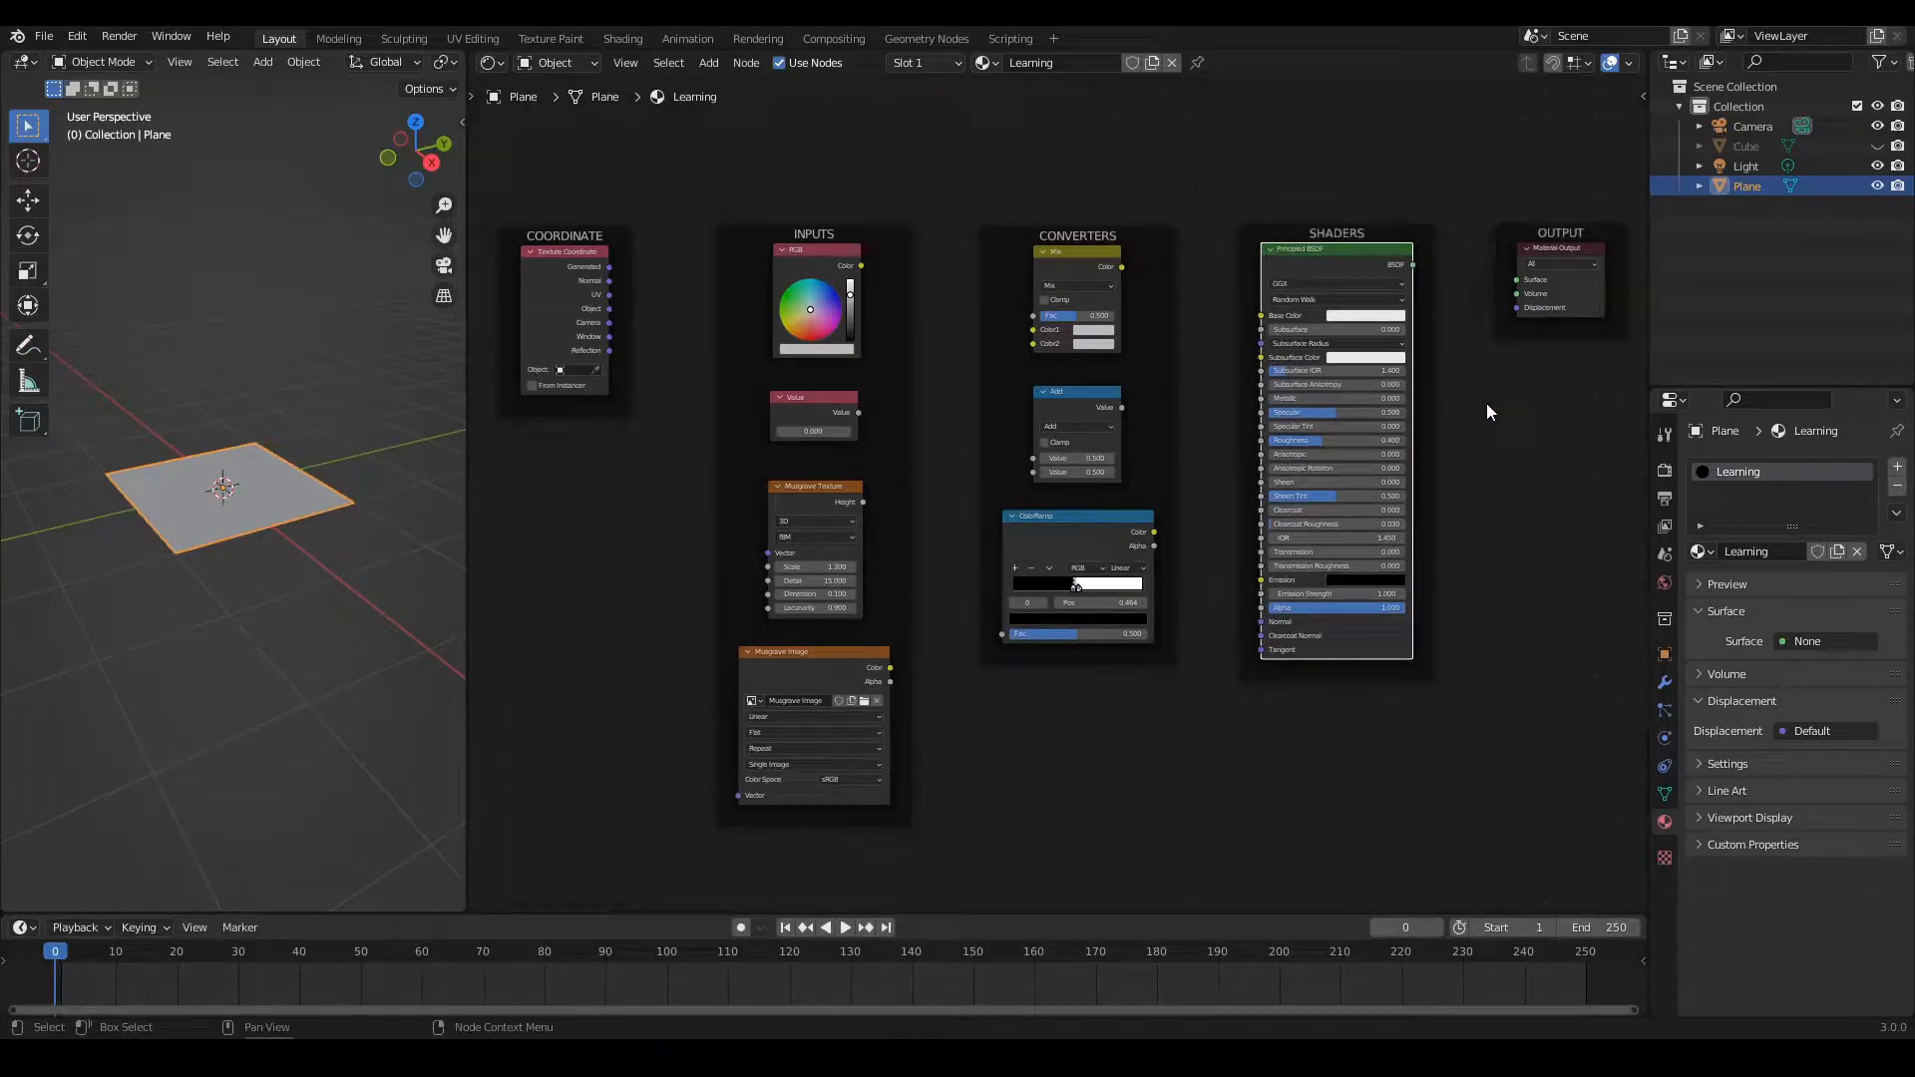
pyautogui.click(1570, 248)
pyautogui.click(1548, 326)
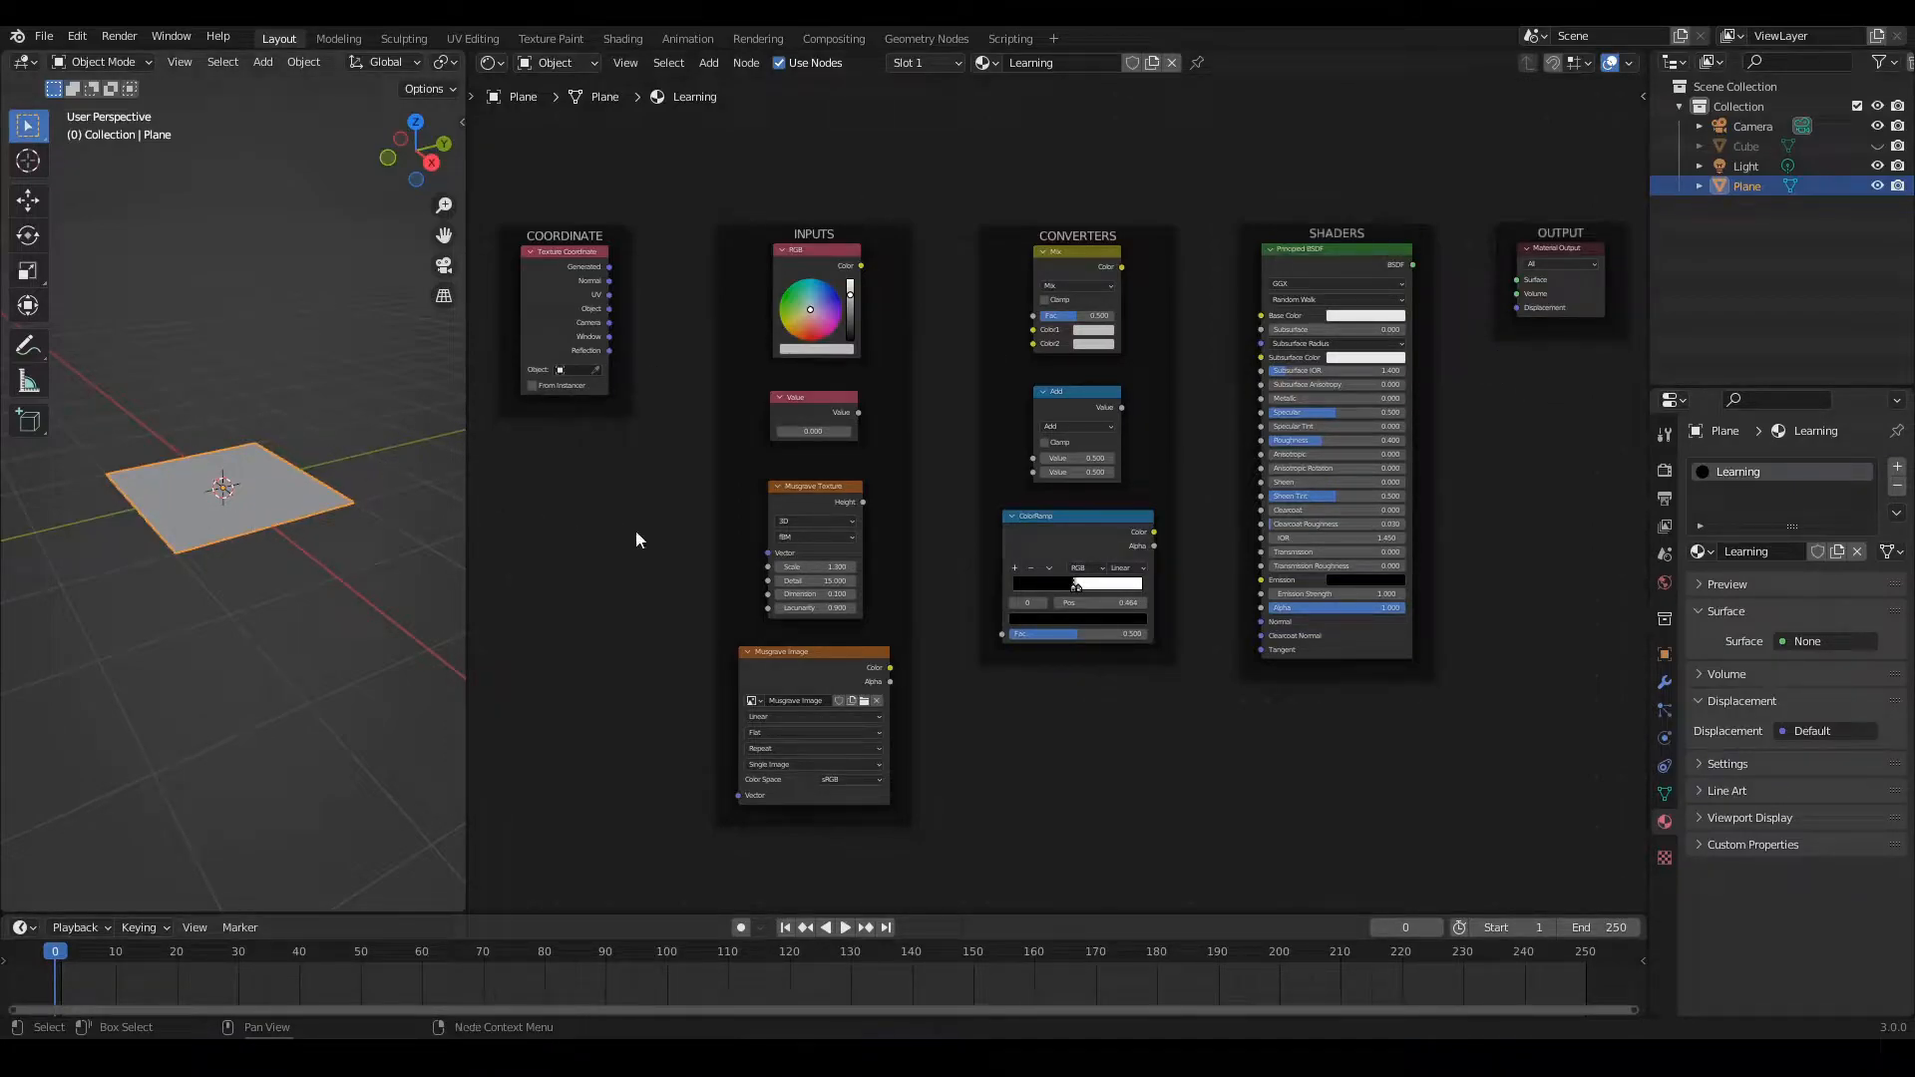
pyautogui.moveTo(947, 403); pyautogui.dragTo(949, 419, button='middle')
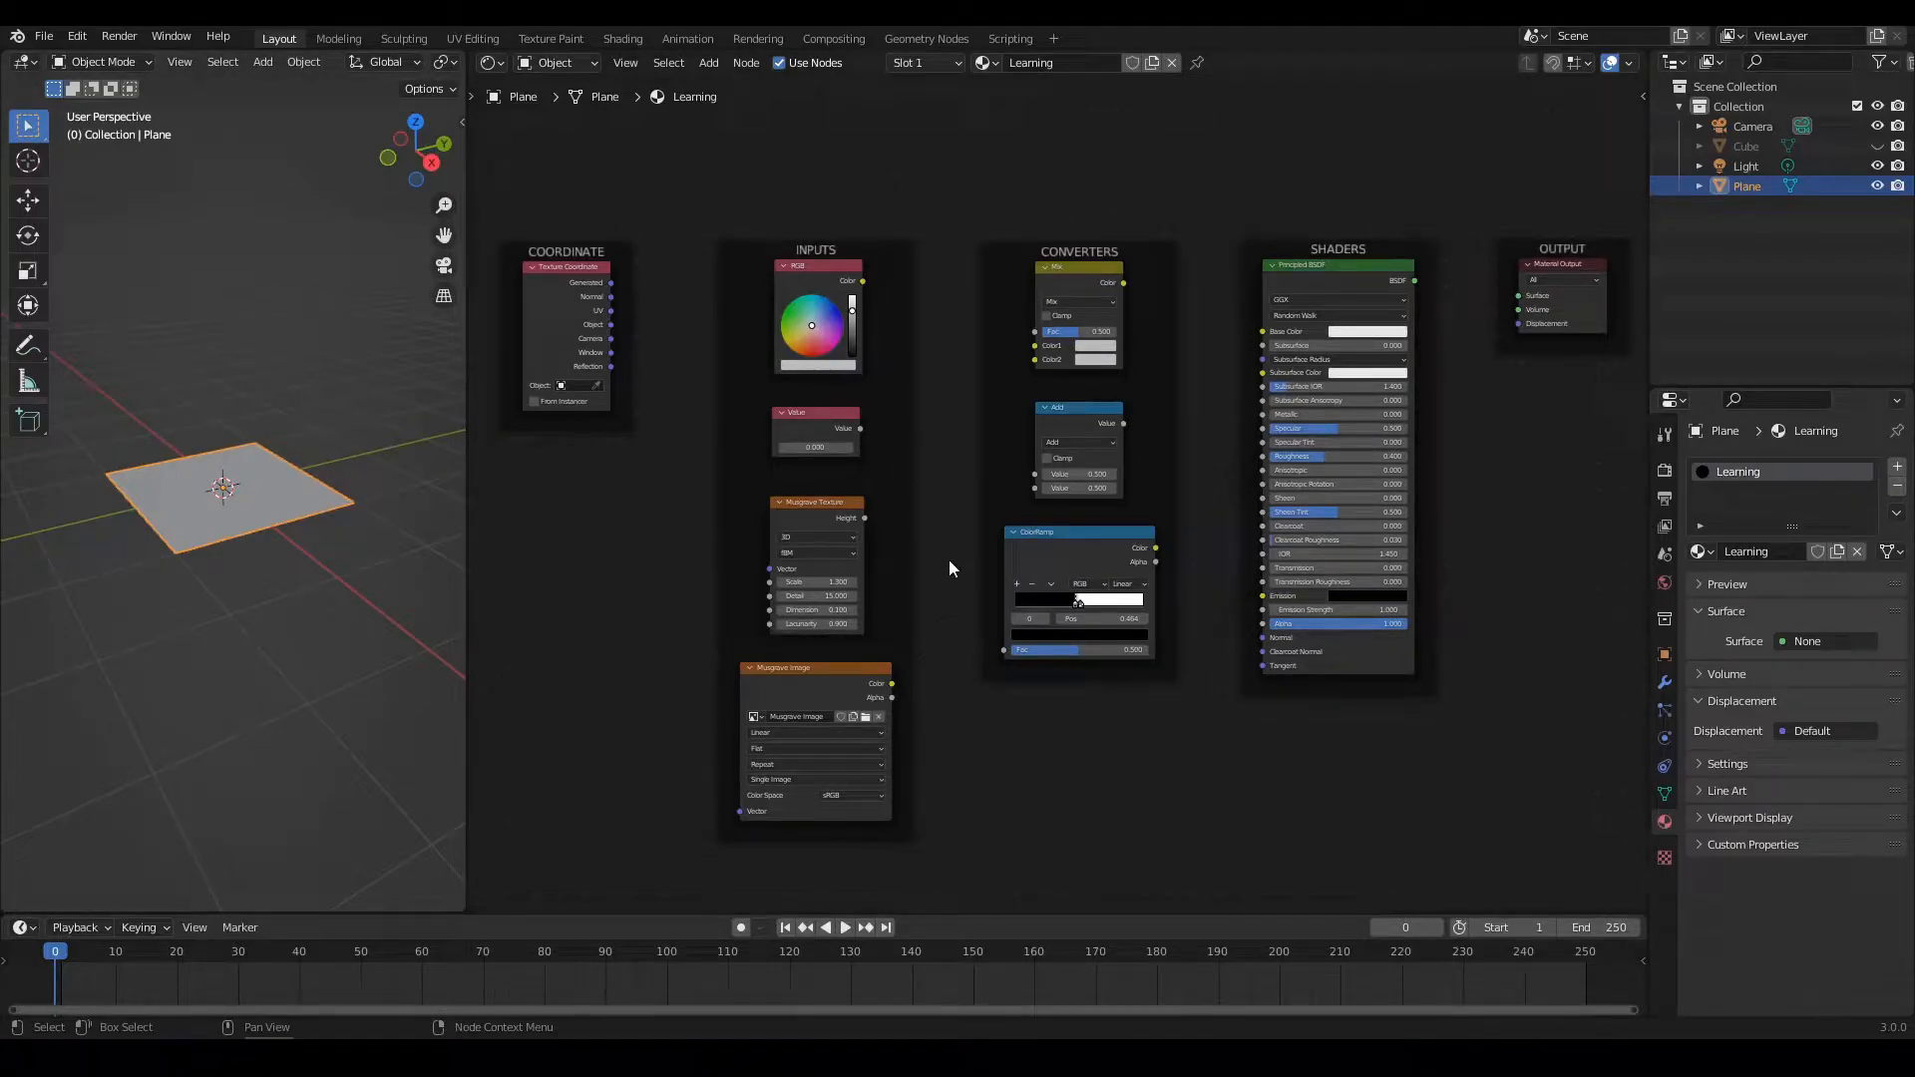
pyautogui.scroll(-2, 948, 531)
pyautogui.scroll(3, 989, 536)
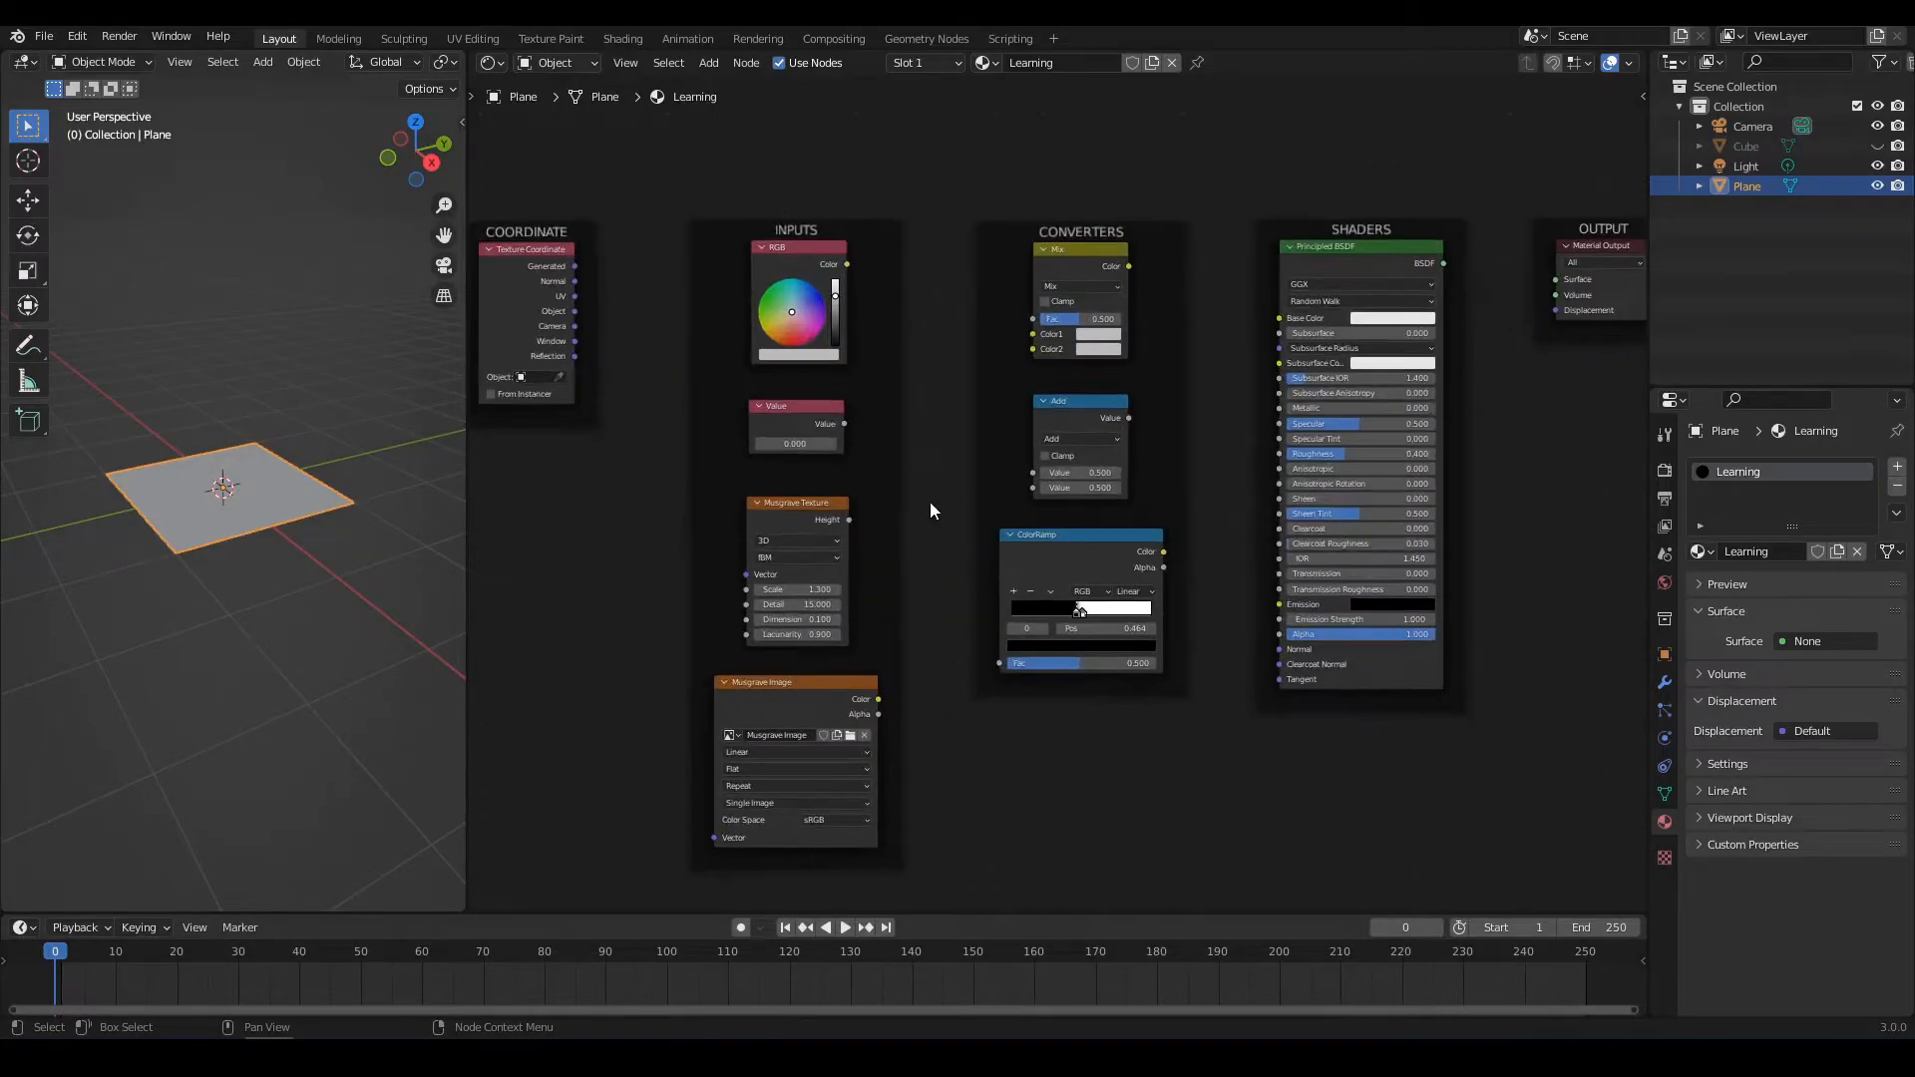
pyautogui.scroll(-2, 942, 494)
pyautogui.scroll(2, 968, 504)
pyautogui.scroll(-1, 932, 498)
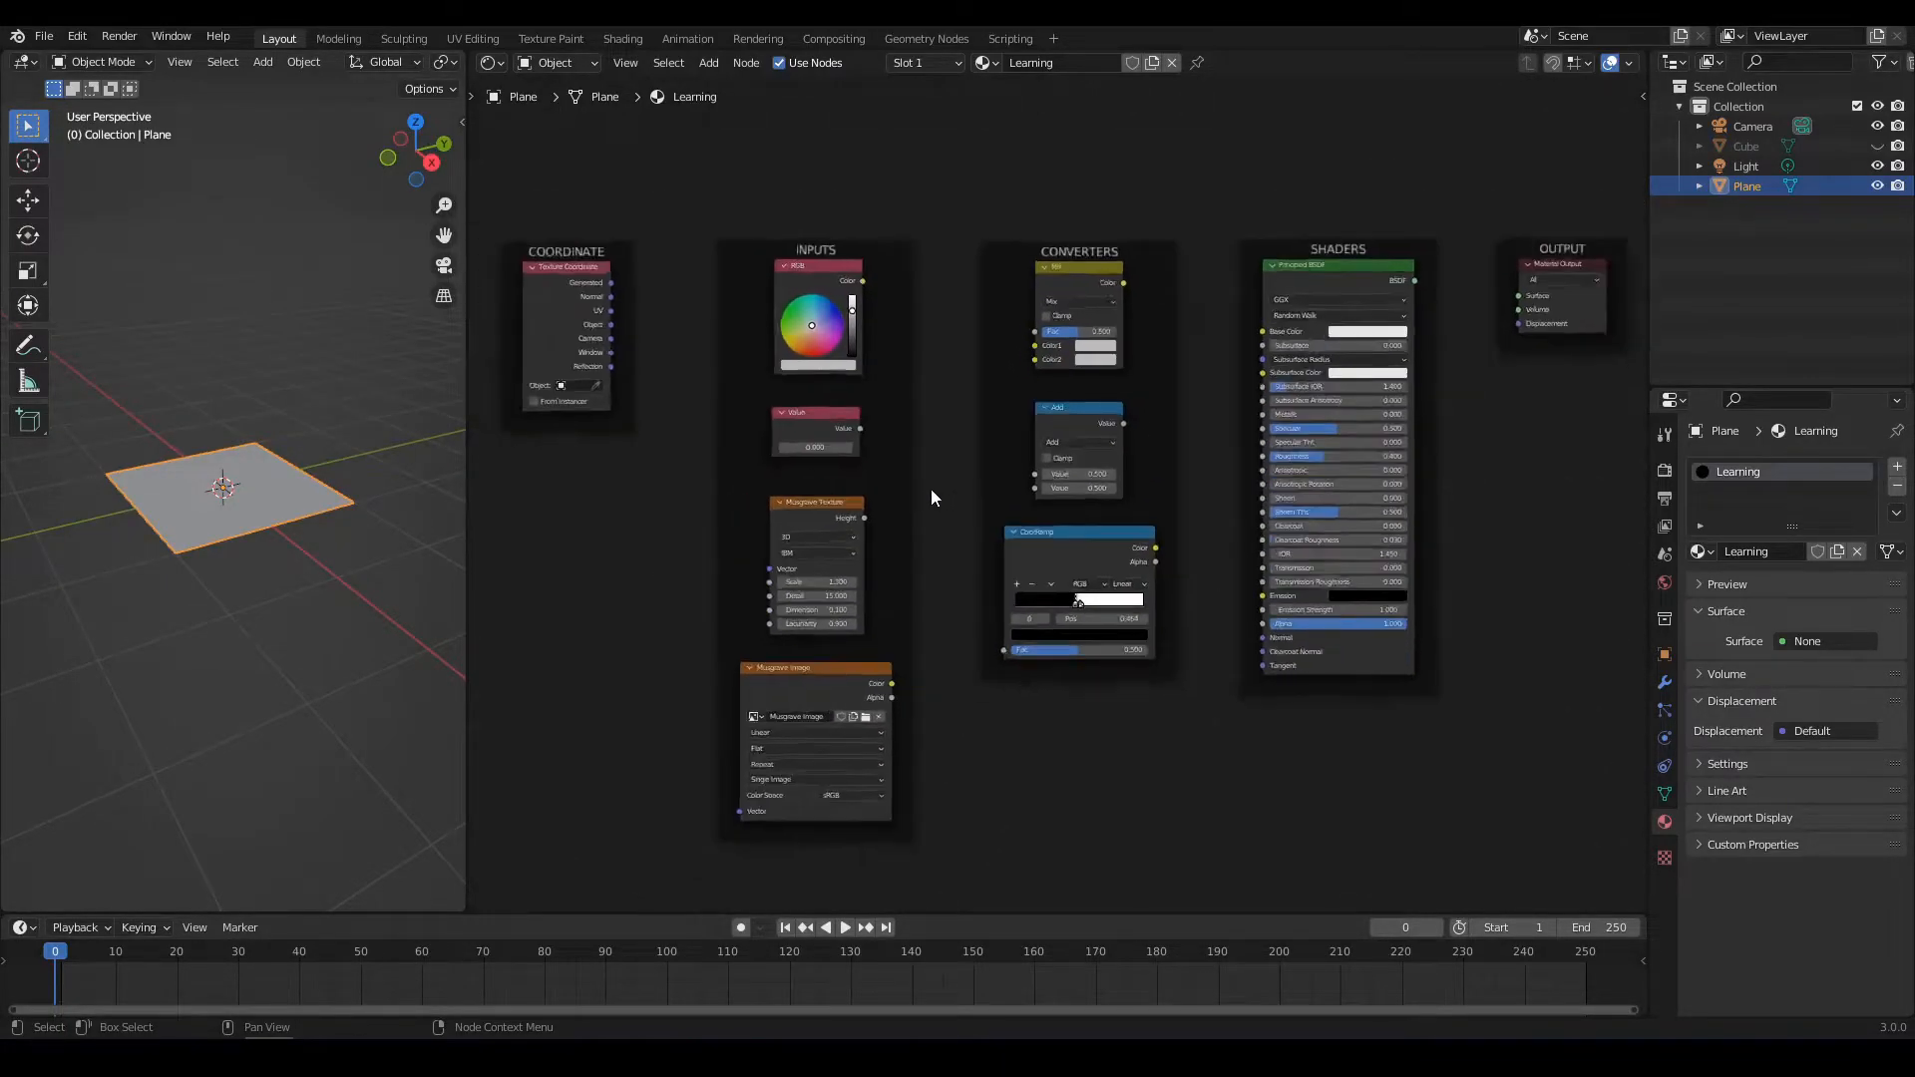
pyautogui.scroll(-2, 942, 492)
pyautogui.scroll(3, 954, 487)
pyautogui.scroll(-3, 956, 488)
pyautogui.scroll(2, 952, 492)
pyautogui.scroll(-2, 949, 488)
pyautogui.moveTo(950, 494)
pyautogui.mouseDown(button='middle')
pyautogui.moveTo(1038, 499)
pyautogui.moveTo(896, 482)
pyautogui.moveTo(1030, 525)
pyautogui.moveTo(958, 543)
pyautogui.moveTo(928, 496)
pyautogui.moveTo(996, 539)
pyautogui.moveTo(948, 562)
pyautogui.moveTo(936, 512)
pyautogui.moveTo(978, 522)
pyautogui.moveTo(957, 529)
pyautogui.mouseUp(button='middle')
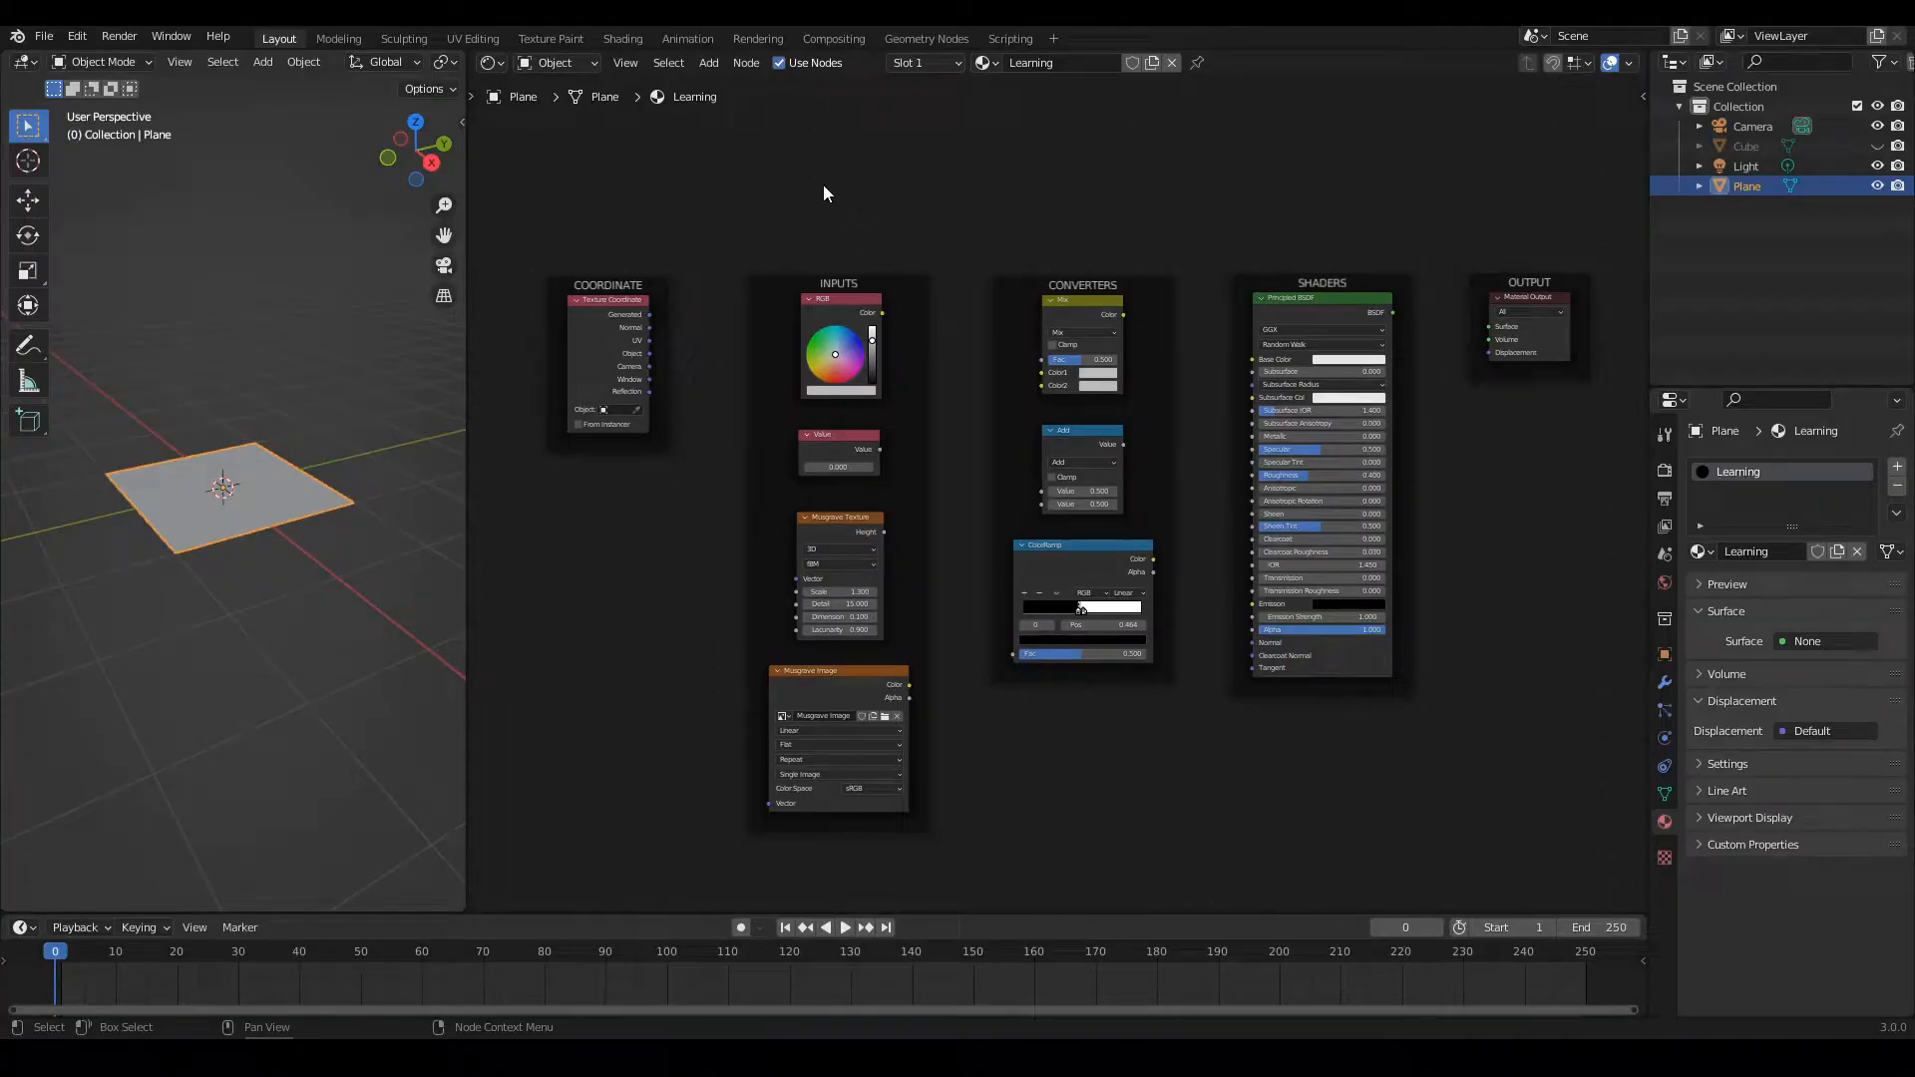
# Try out an empty layout Frame beneath the Shaders group, and delete it
pyautogui.click(710, 65)
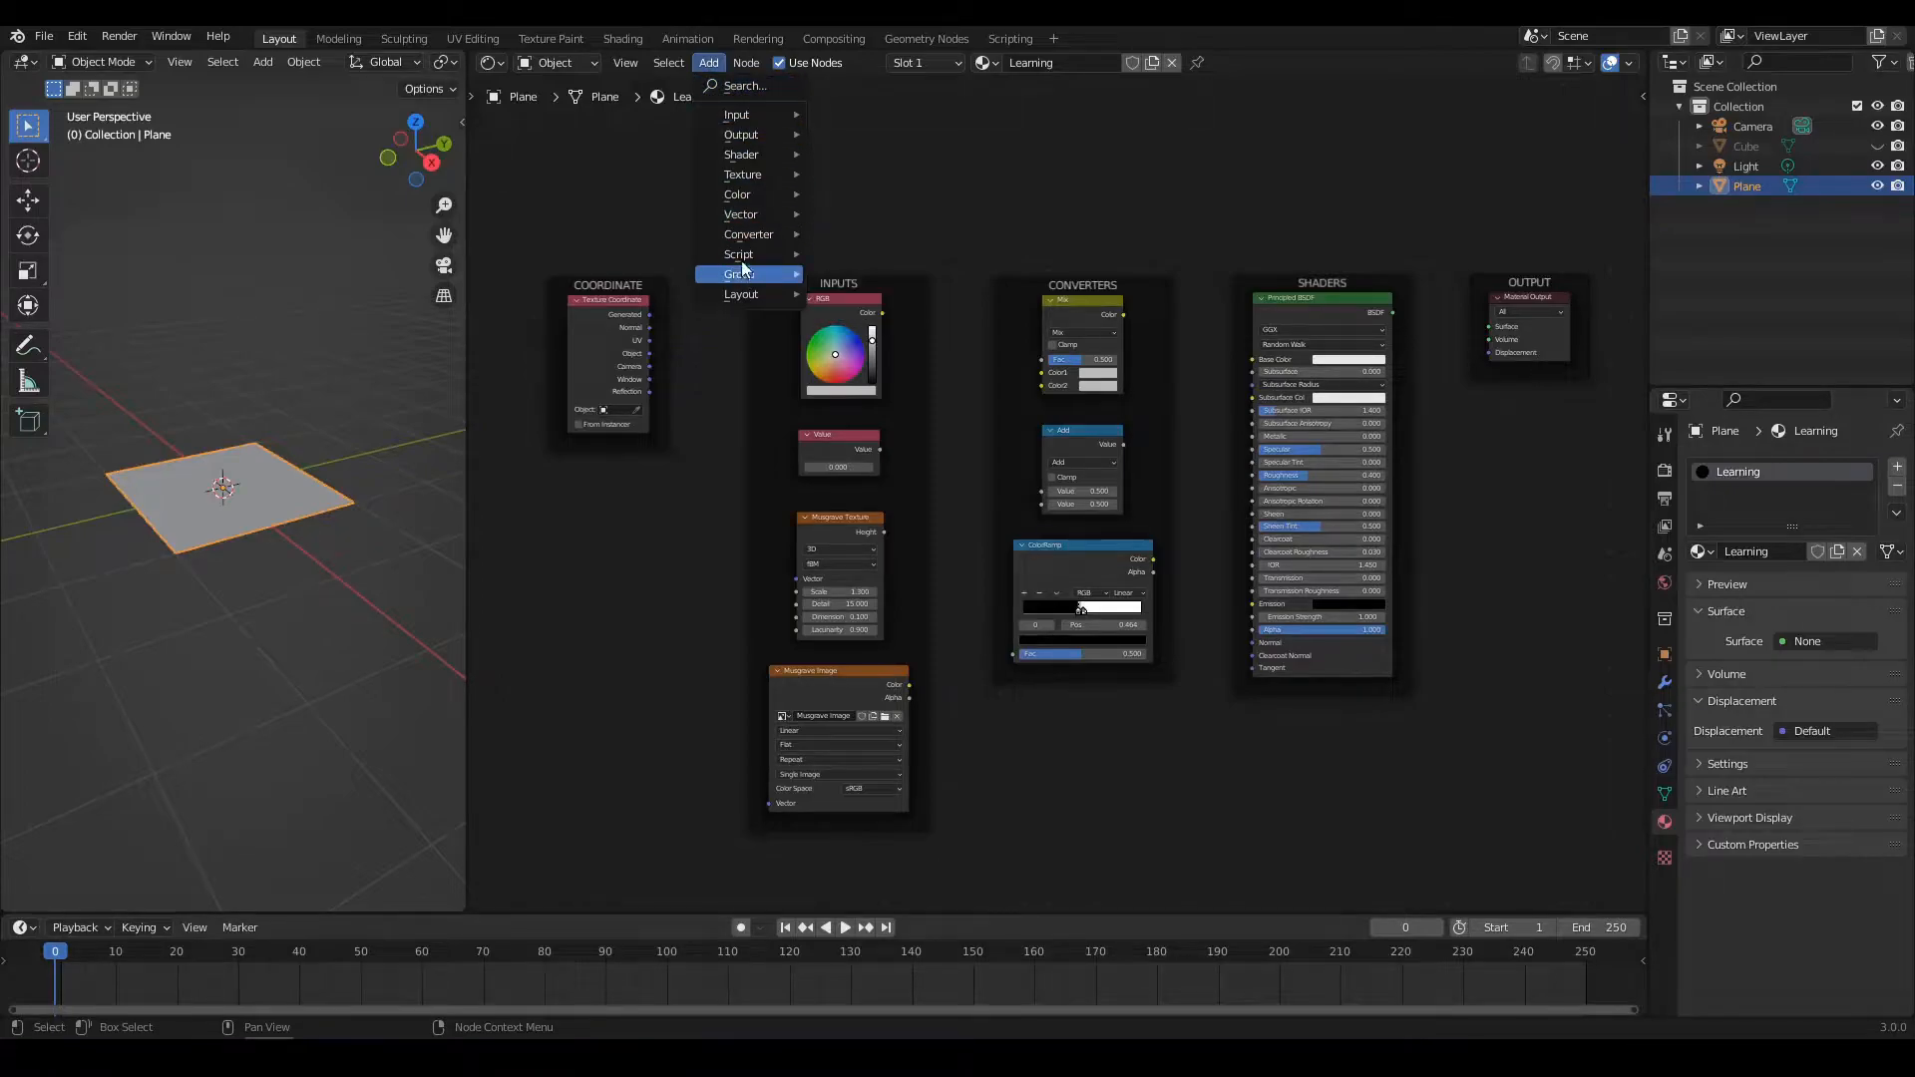
pyautogui.moveTo(751, 119)
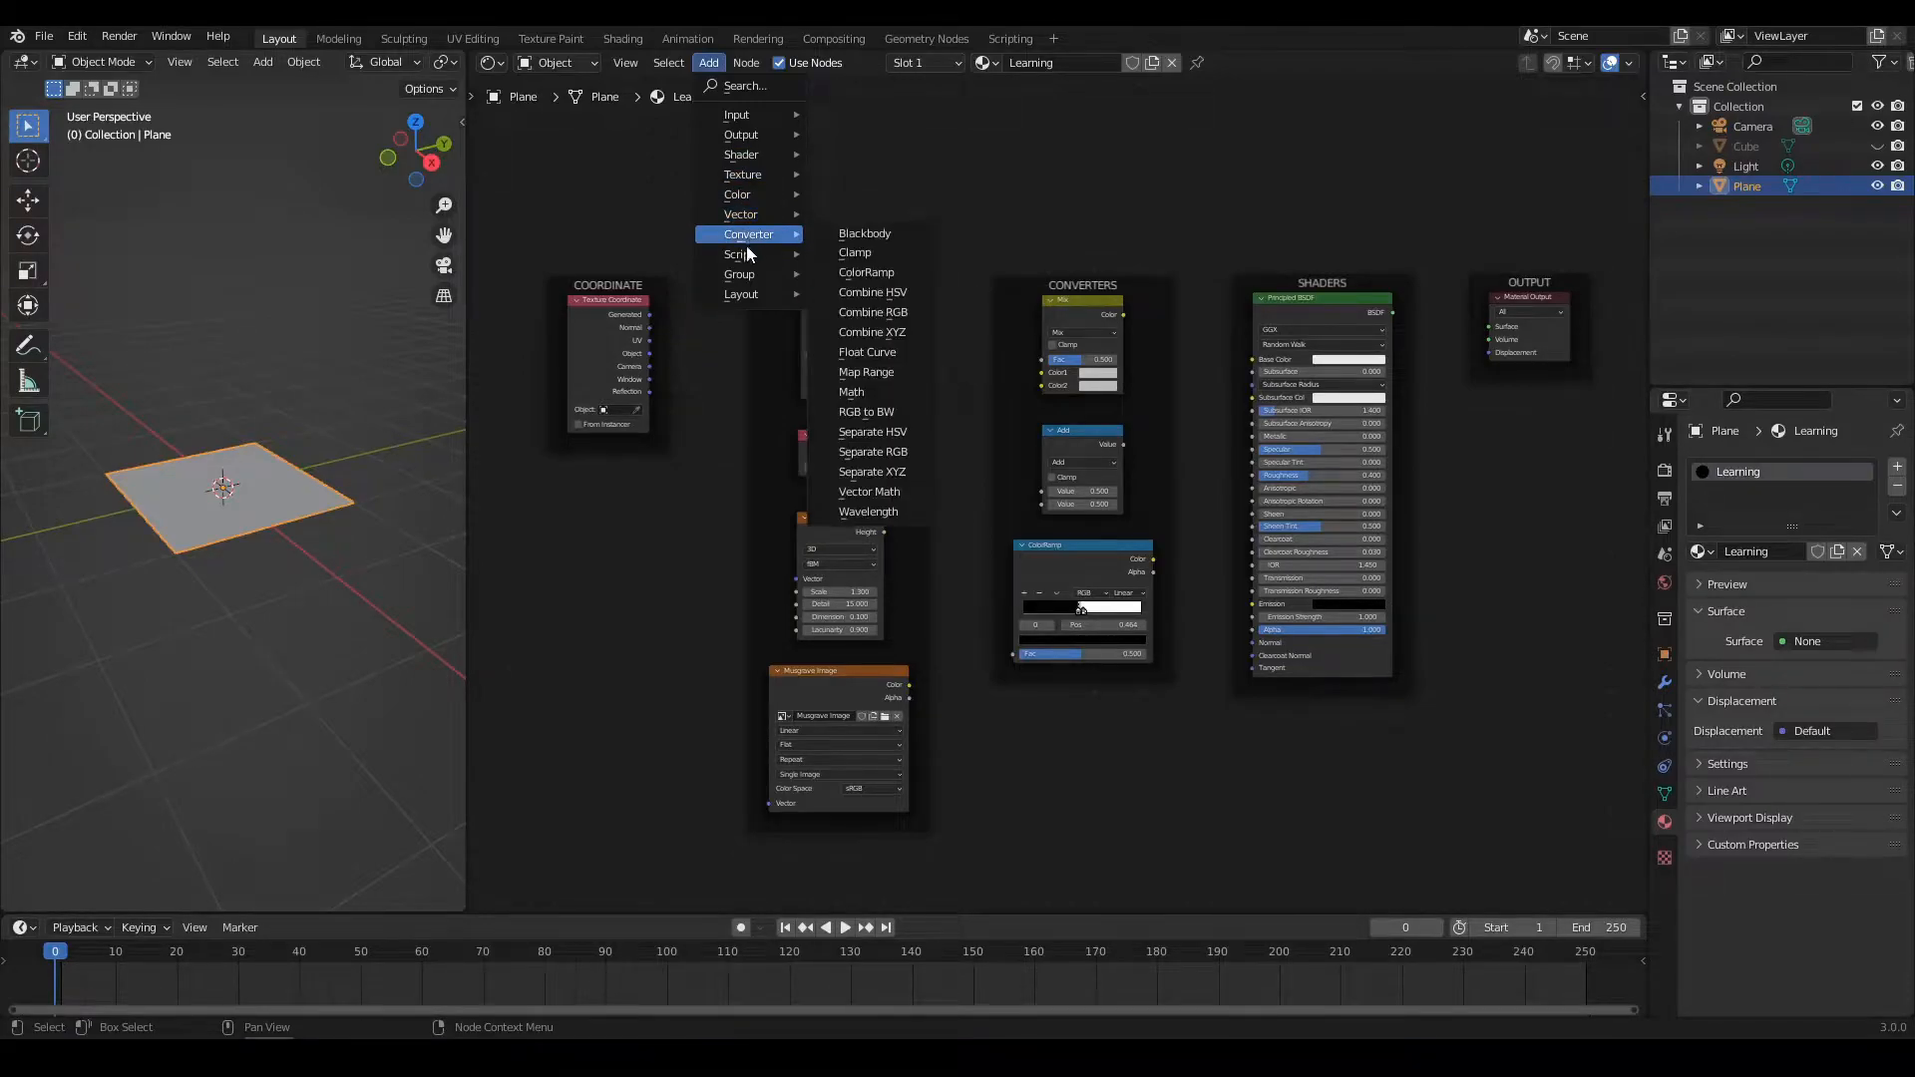
pyautogui.moveTo(744, 295)
pyautogui.click(855, 293)
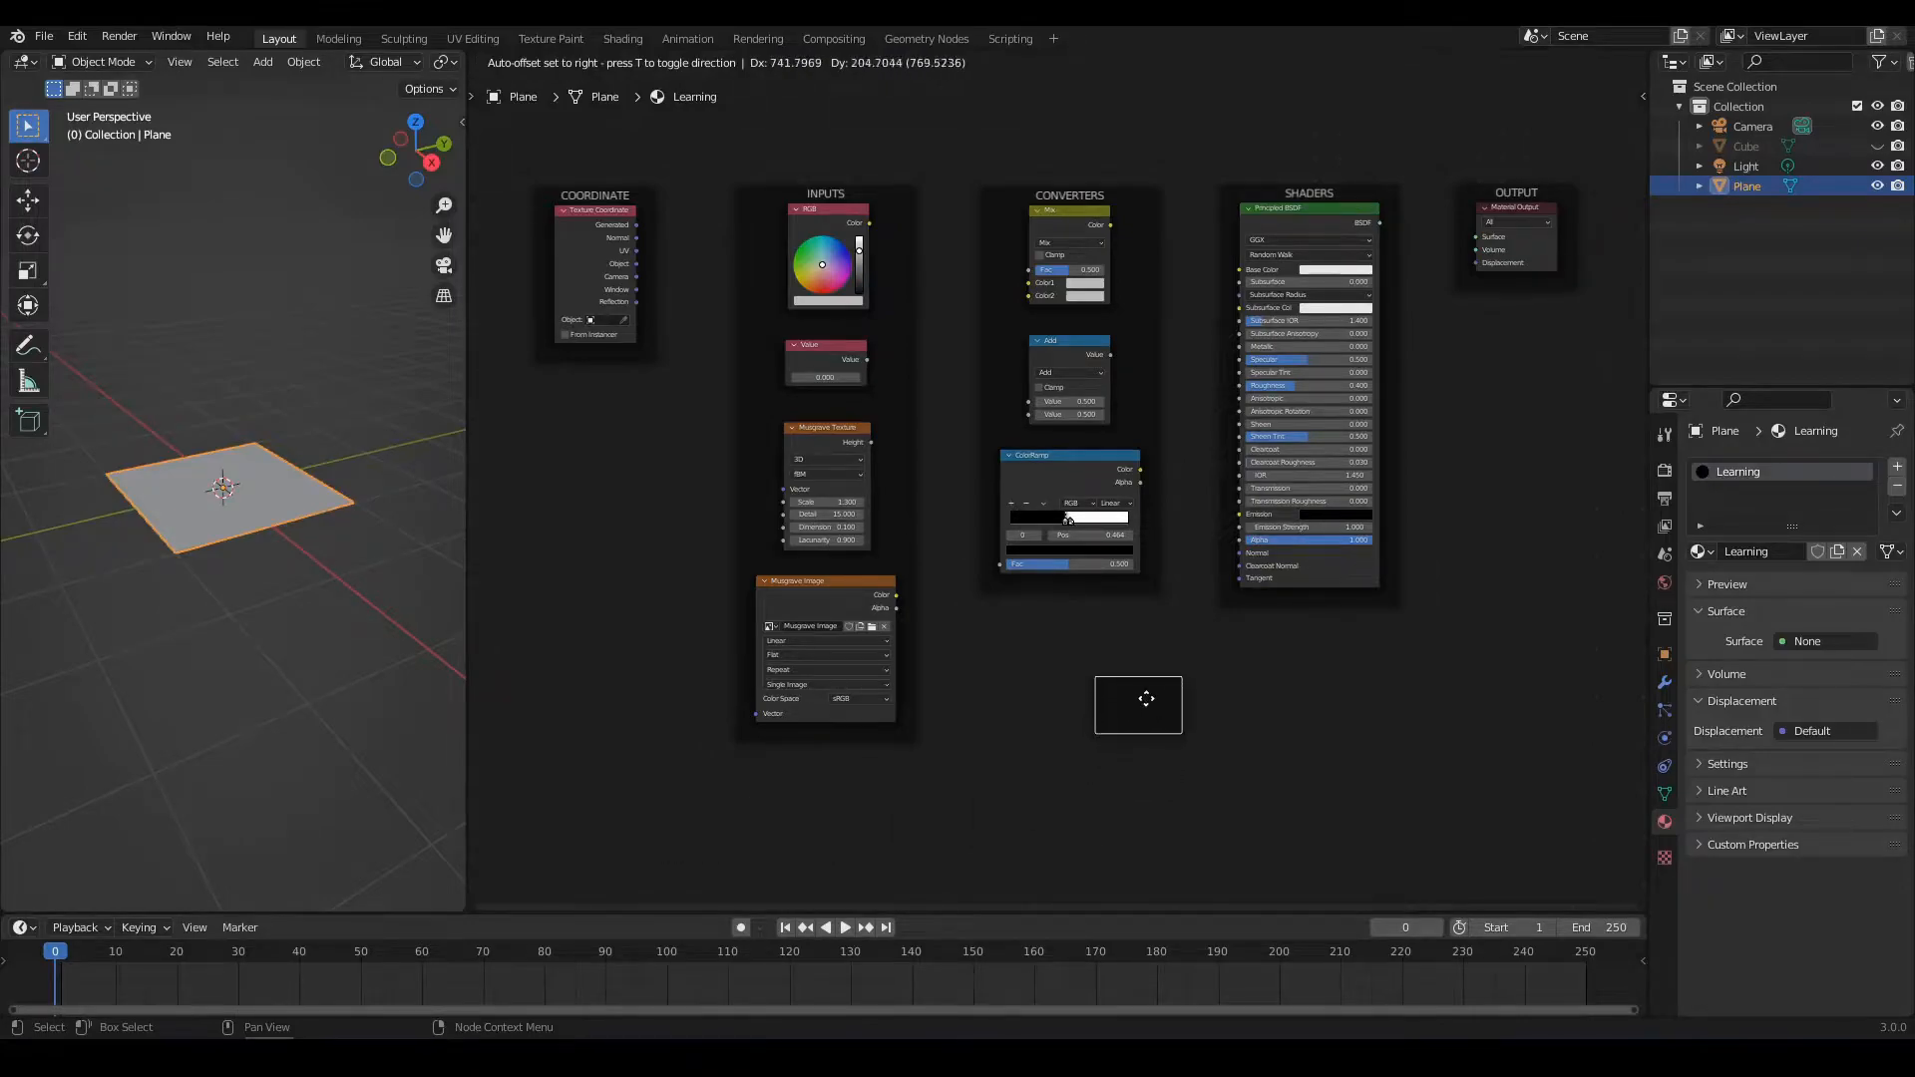
pyautogui.click(1161, 689)
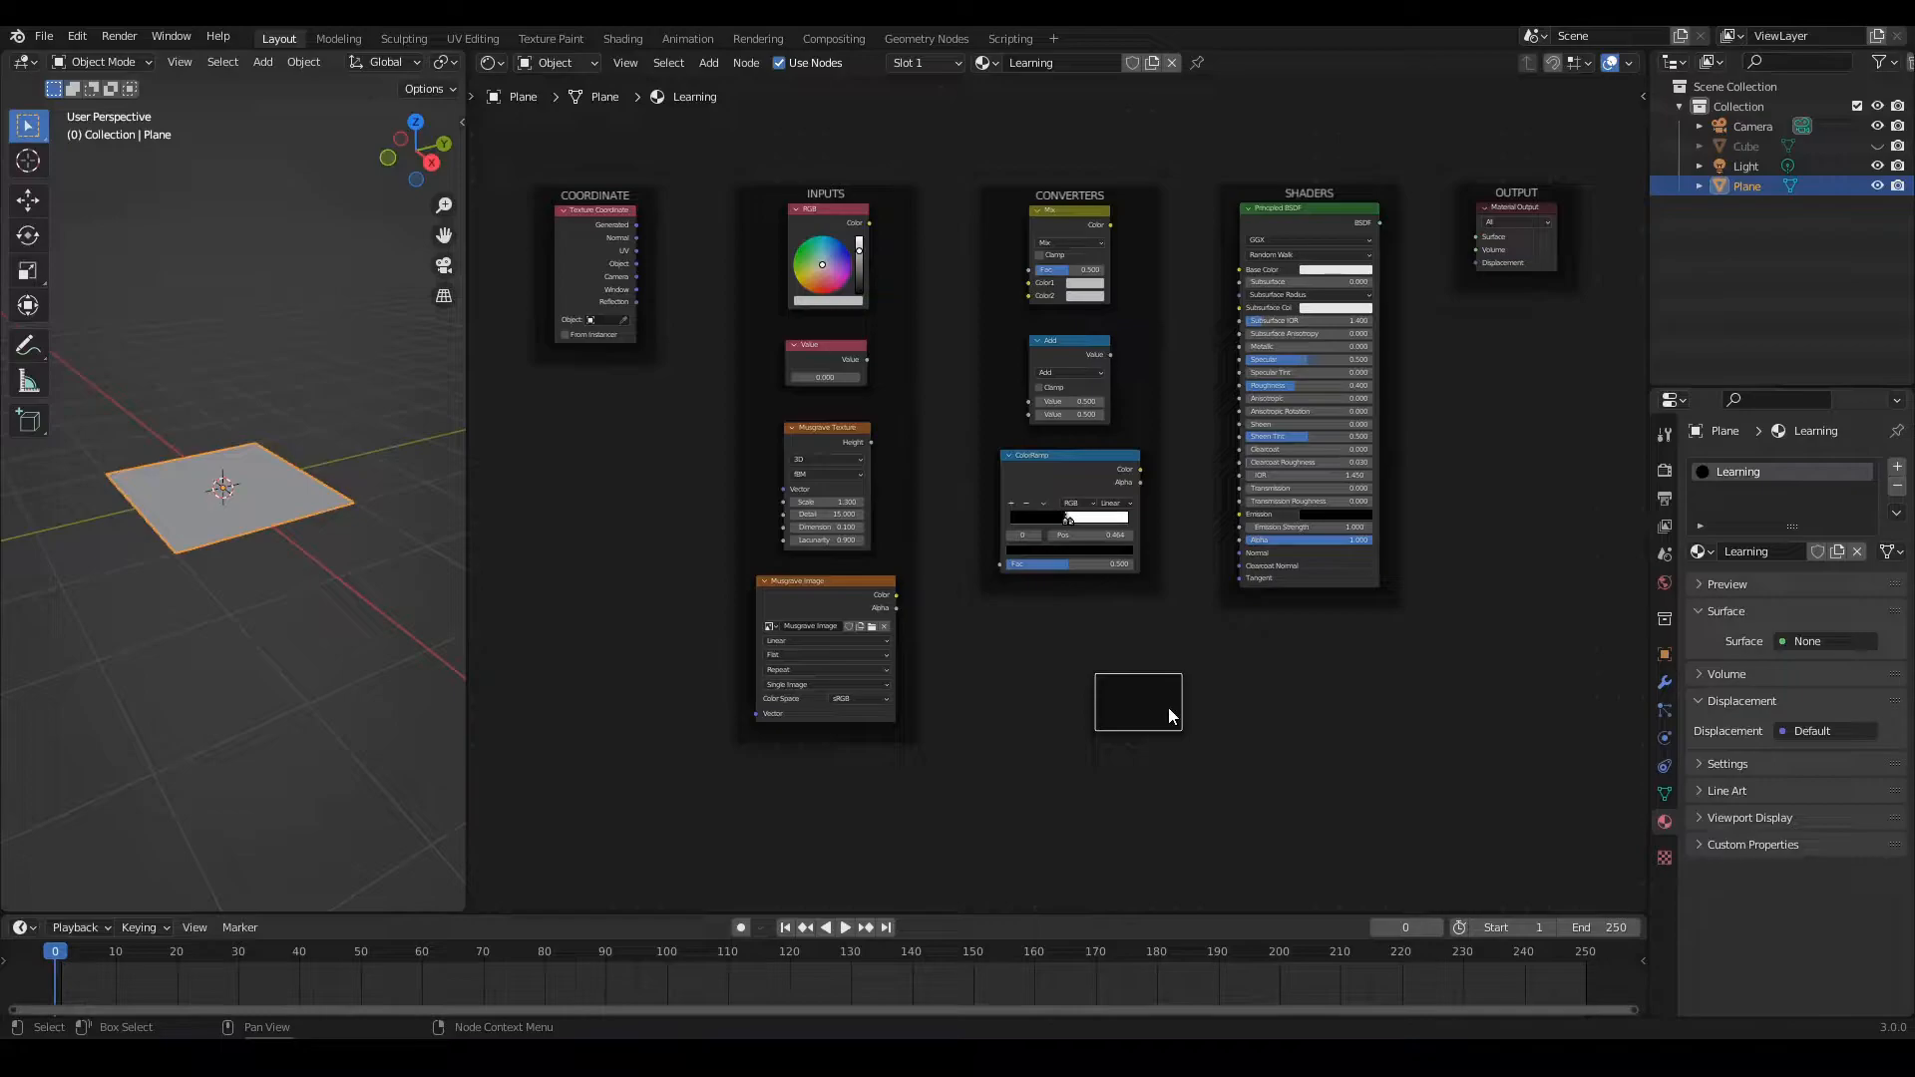
pyautogui.moveTo(1169, 708); pyautogui.dragTo(1349, 679)
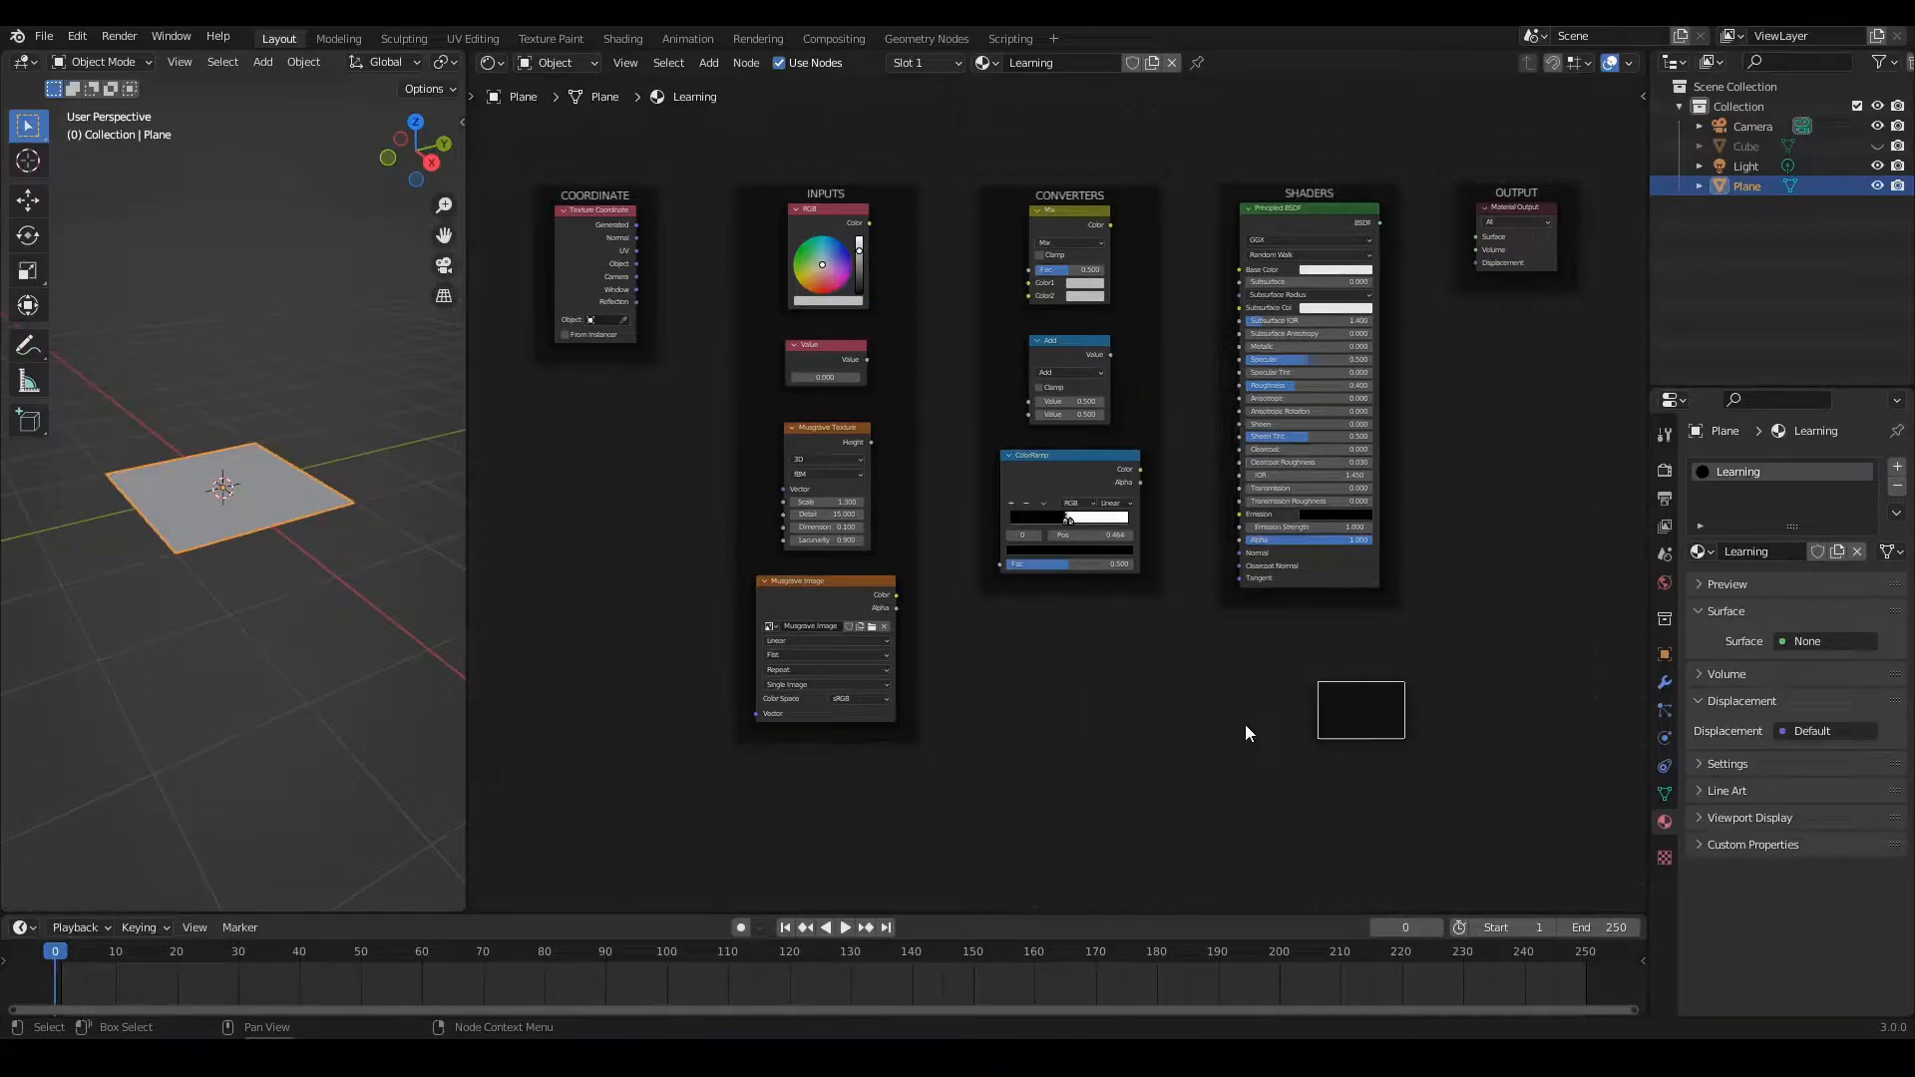
pyautogui.press('x')
# Examine the coloured sockets on the nodes in the Converters and Shaders groups
pyautogui.scroll(7, 1181, 356)
pyautogui.moveTo(1181, 356); pyautogui.dragTo(1068, 426, button='middle')
pyautogui.scroll(-5, 1081, 441)
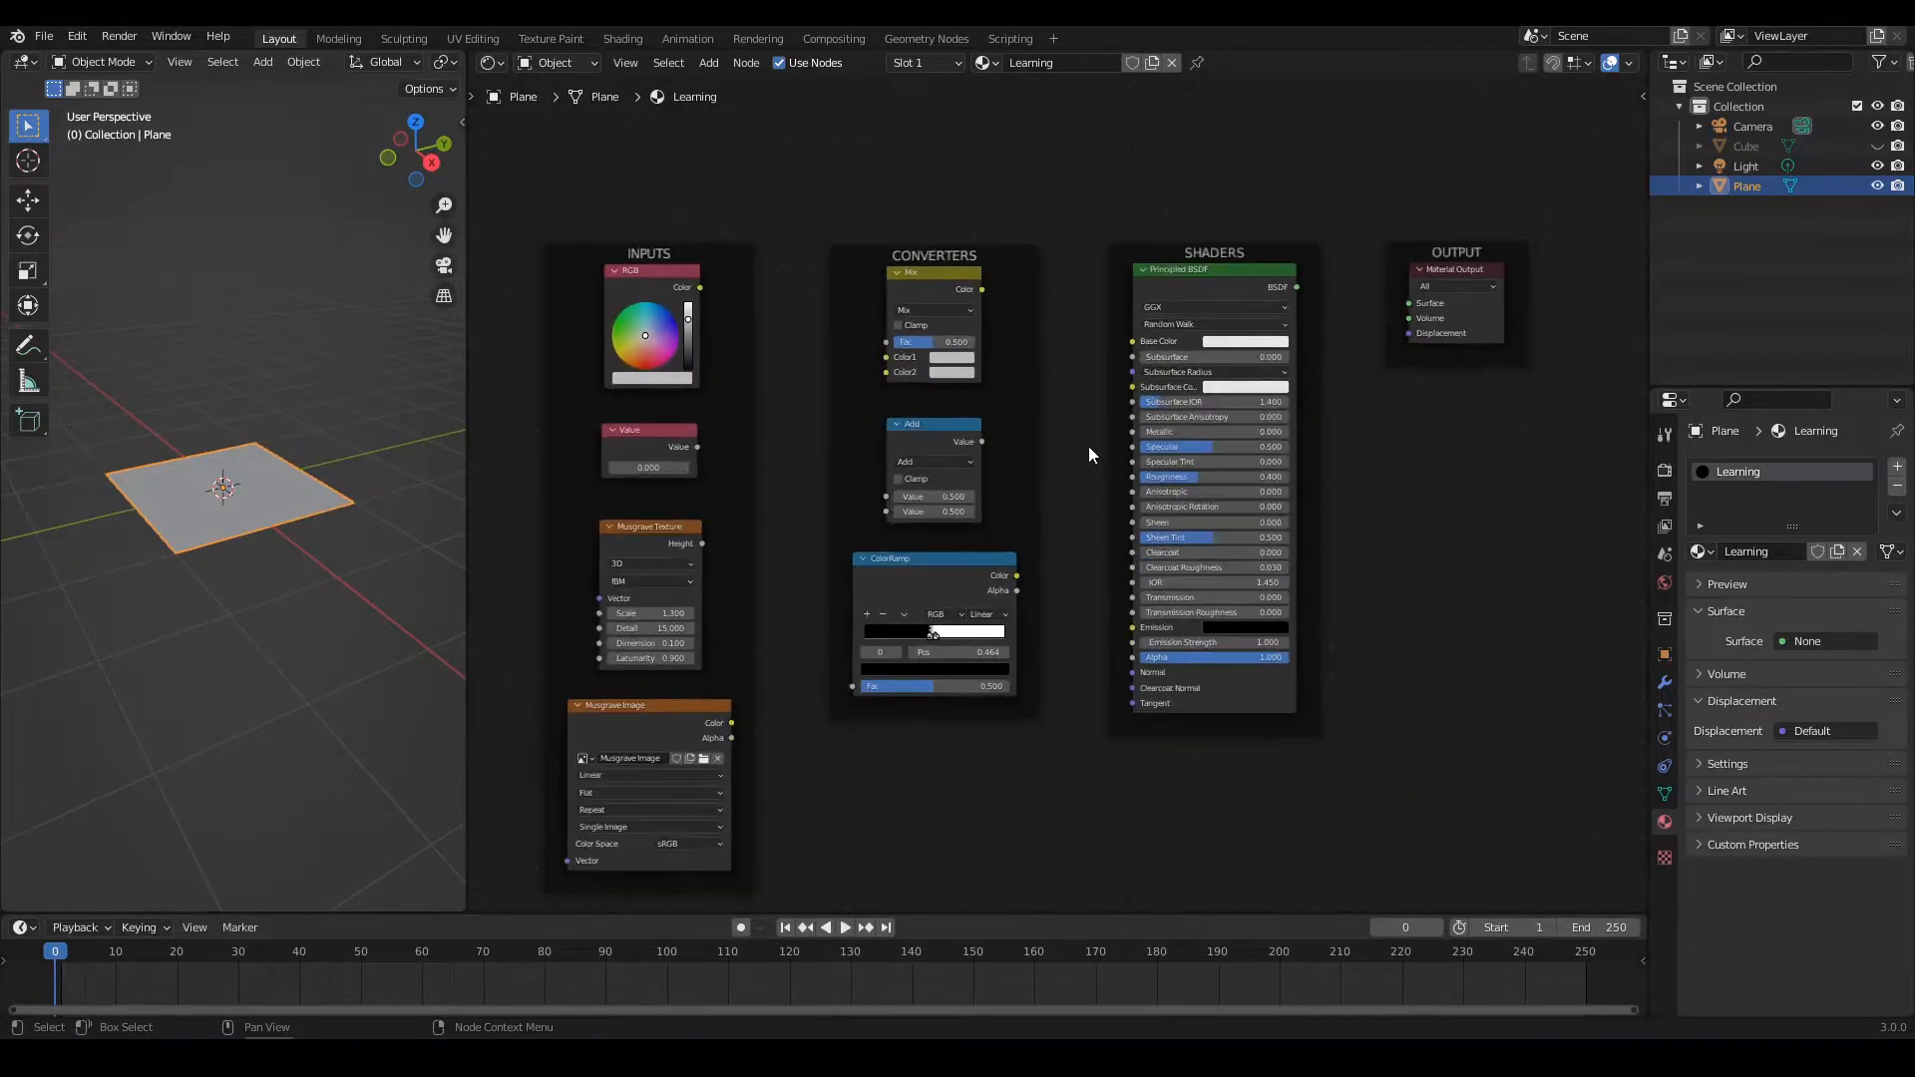
pyautogui.moveTo(973, 810); pyautogui.dragTo(1038, 744, button='middle')
pyautogui.scroll(1, 1038, 744)
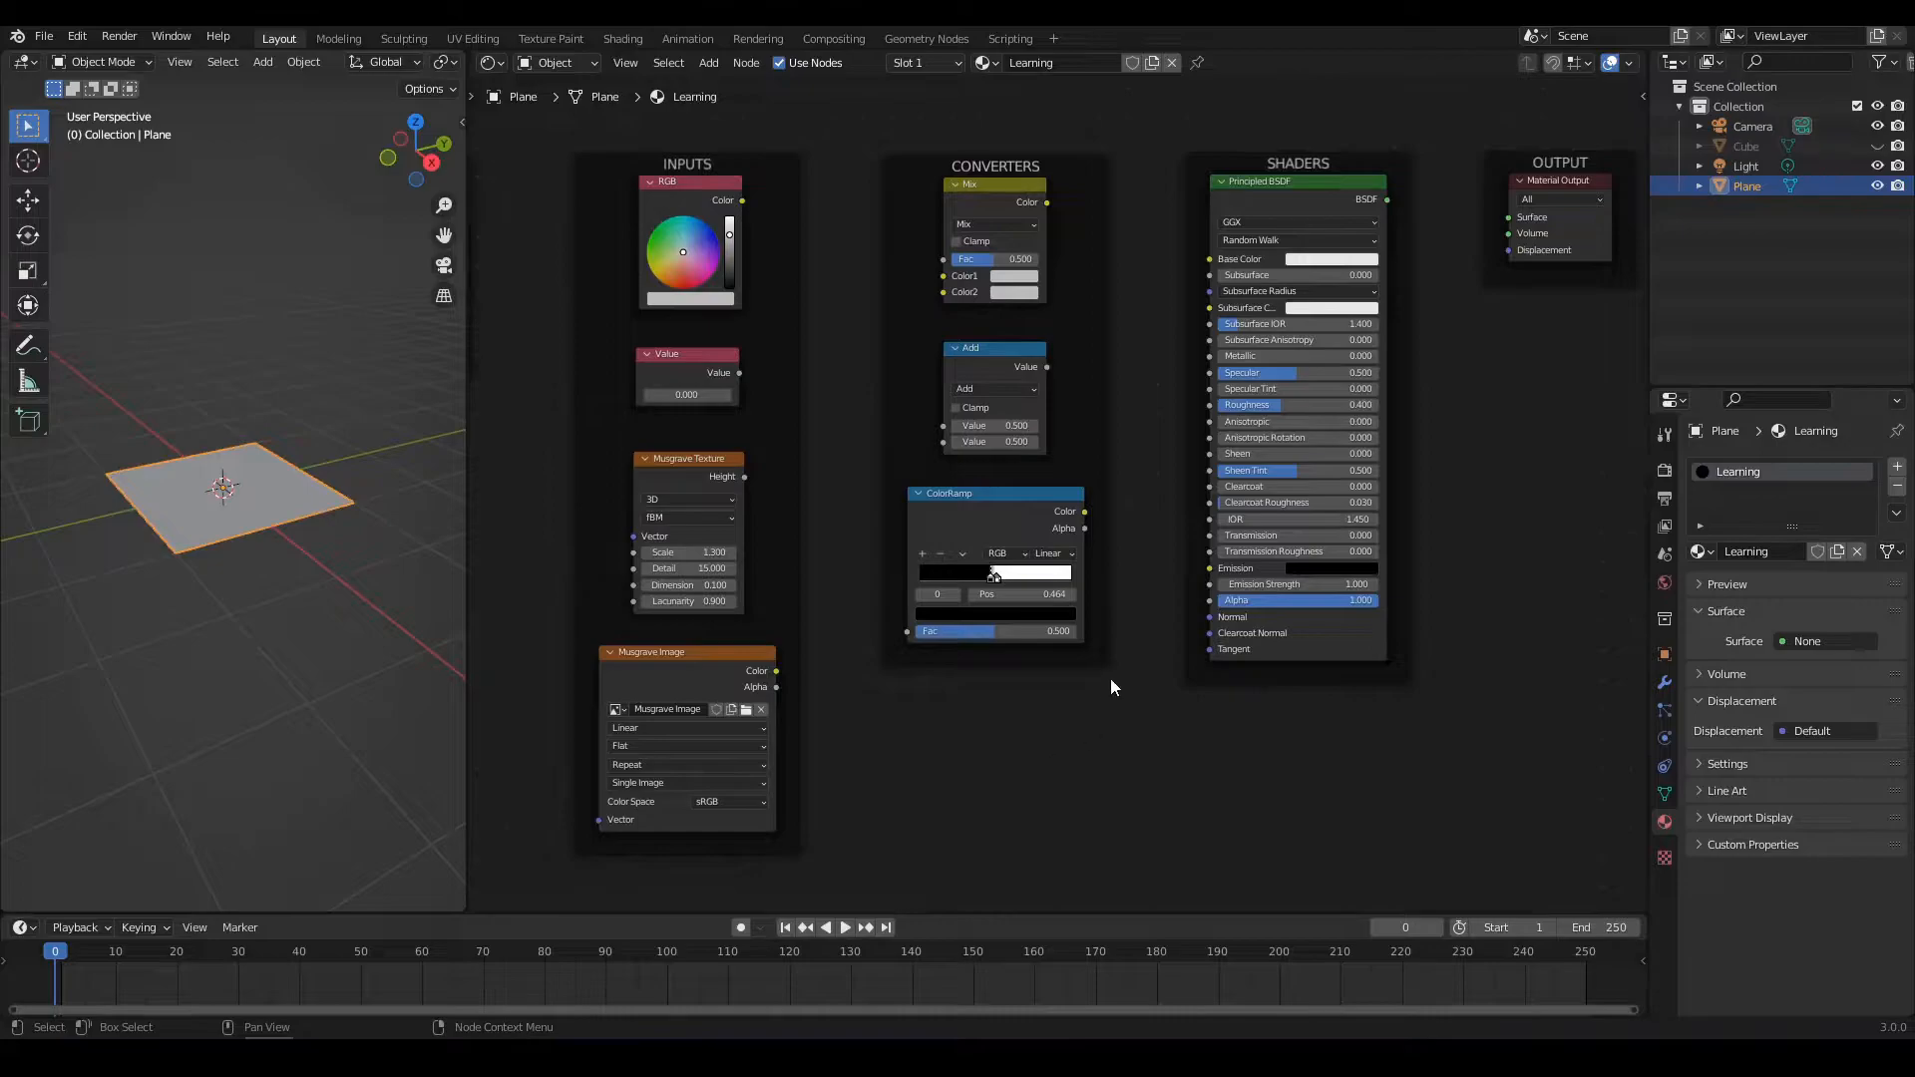
pyautogui.moveTo(1125, 431); pyautogui.dragTo(928, 530, button='middle')
pyautogui.scroll(2, 1073, 498)
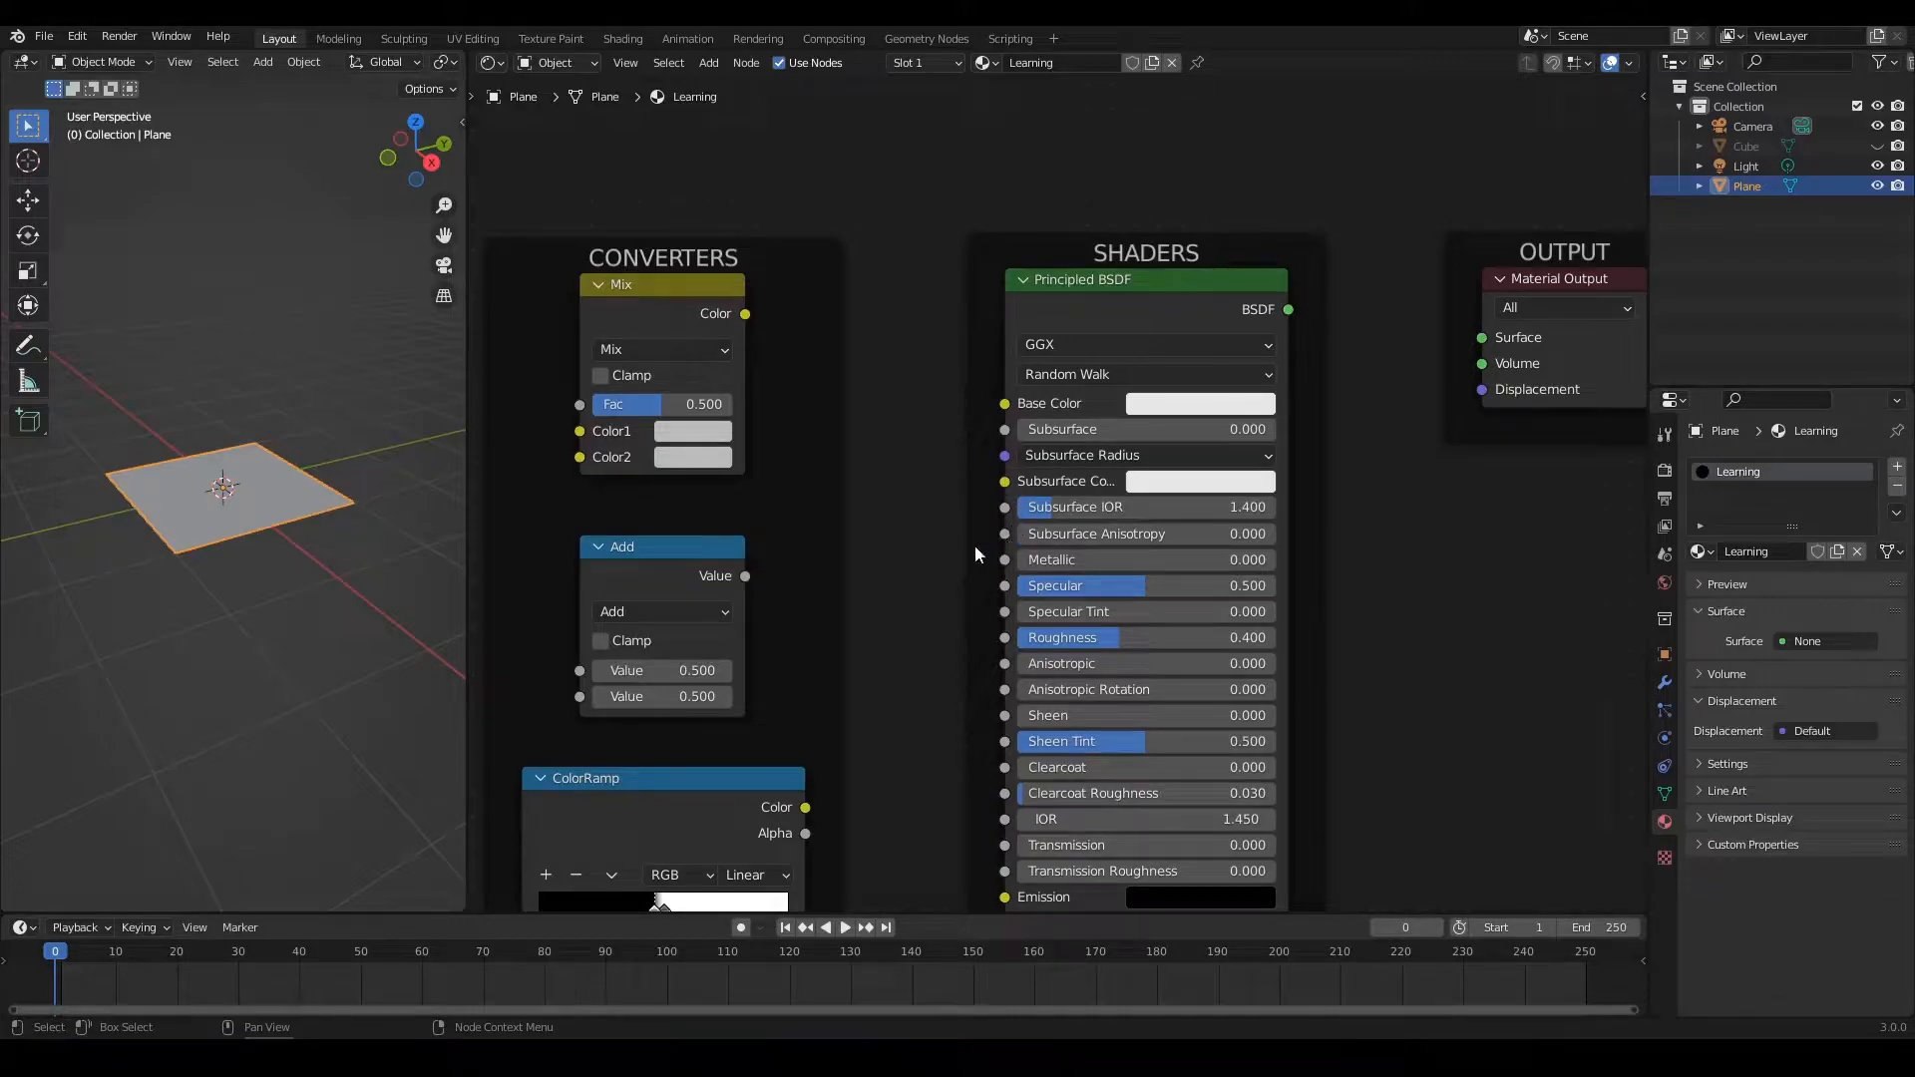
pyautogui.moveTo(1480, 519); pyautogui.dragTo(1521, 533, button='middle')
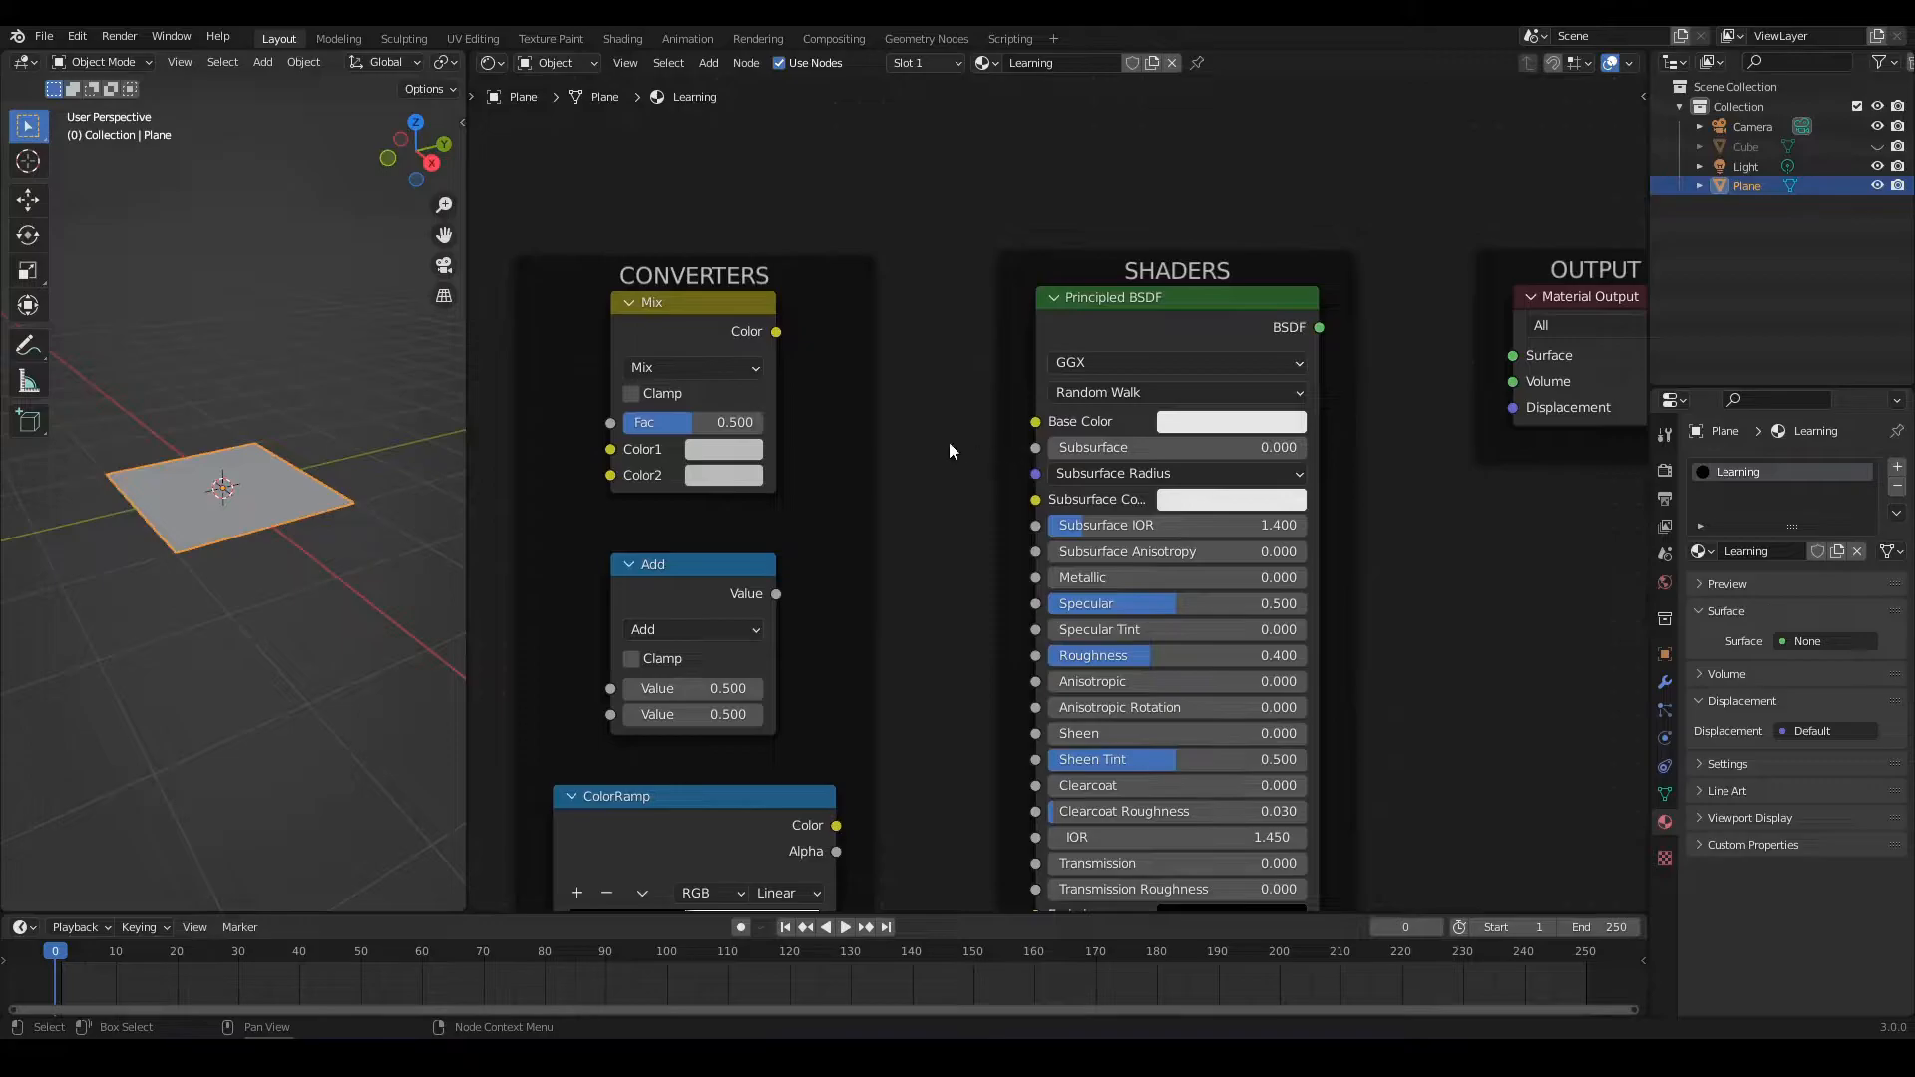
pyautogui.moveTo(927, 506); pyautogui.dragTo(994, 472, button='middle')
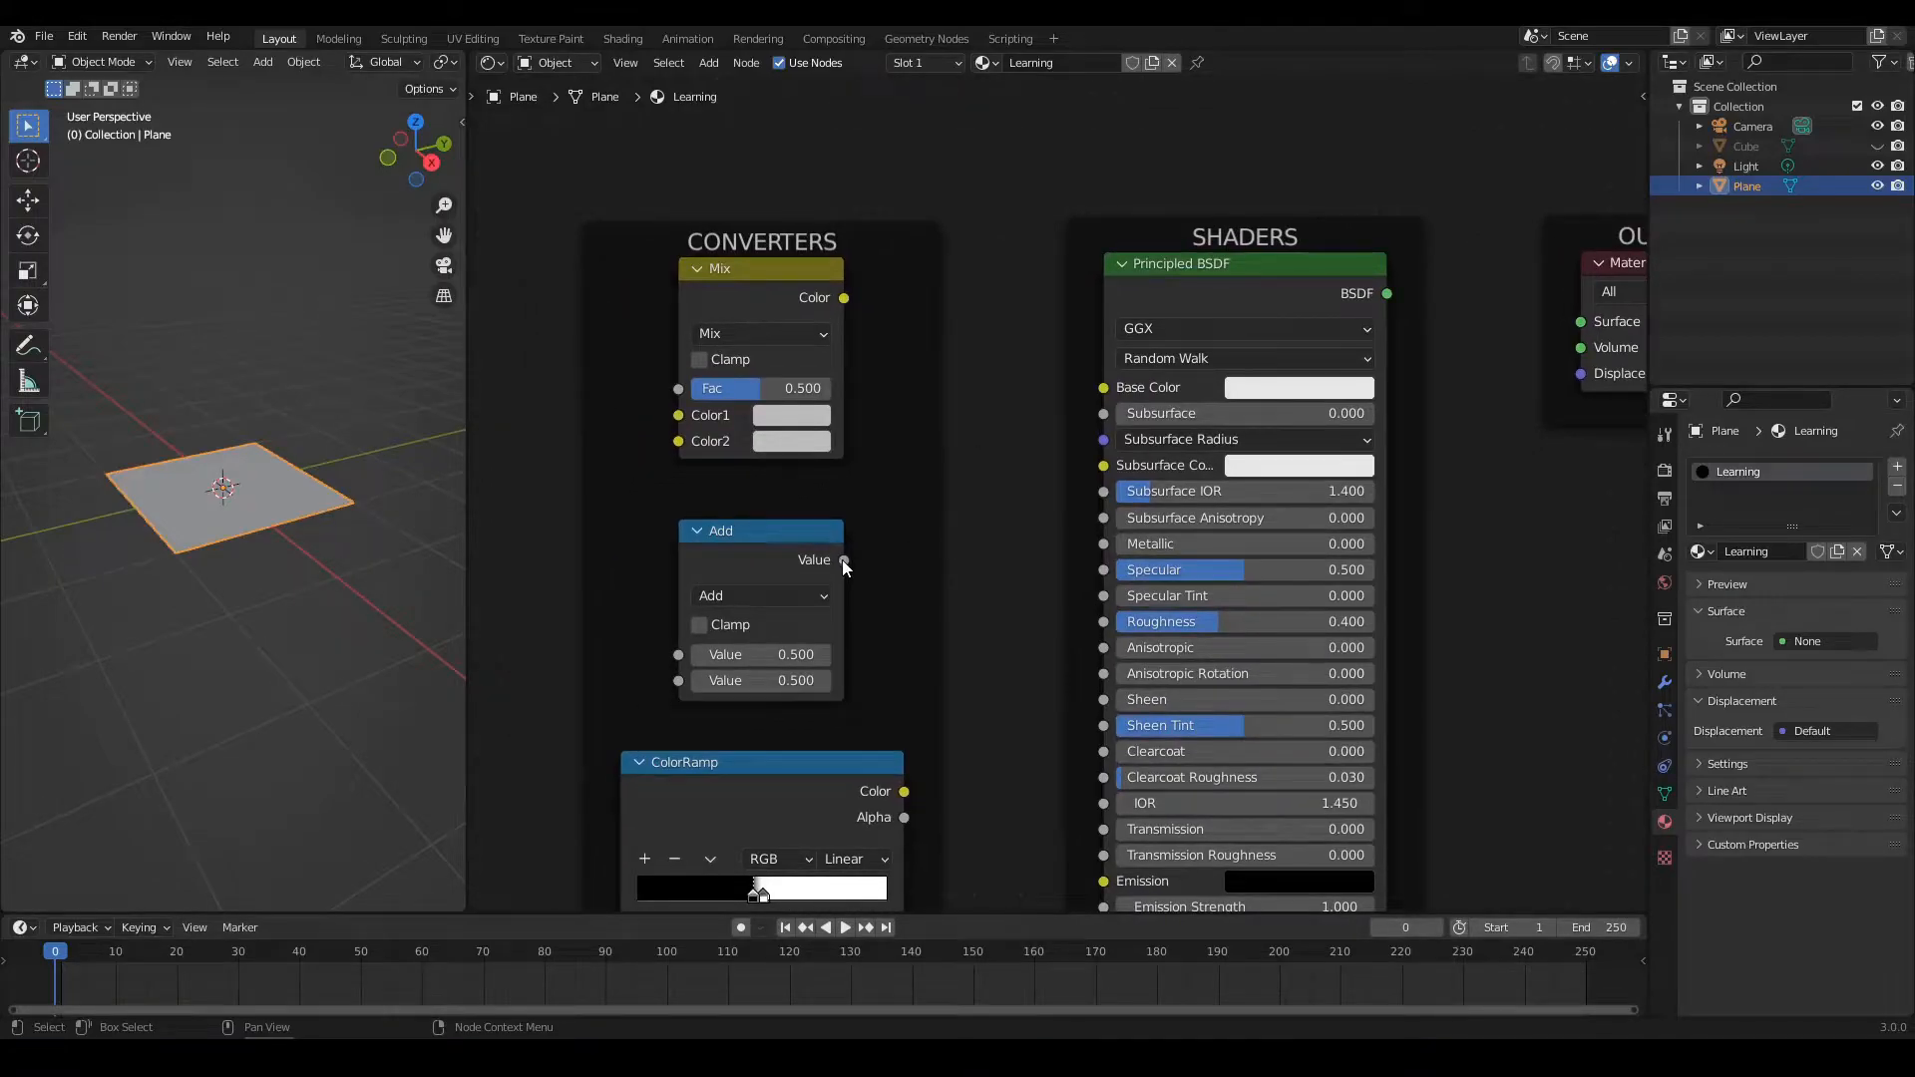
pyautogui.scroll(-2, 992, 558)
pyautogui.scroll(2, 989, 542)
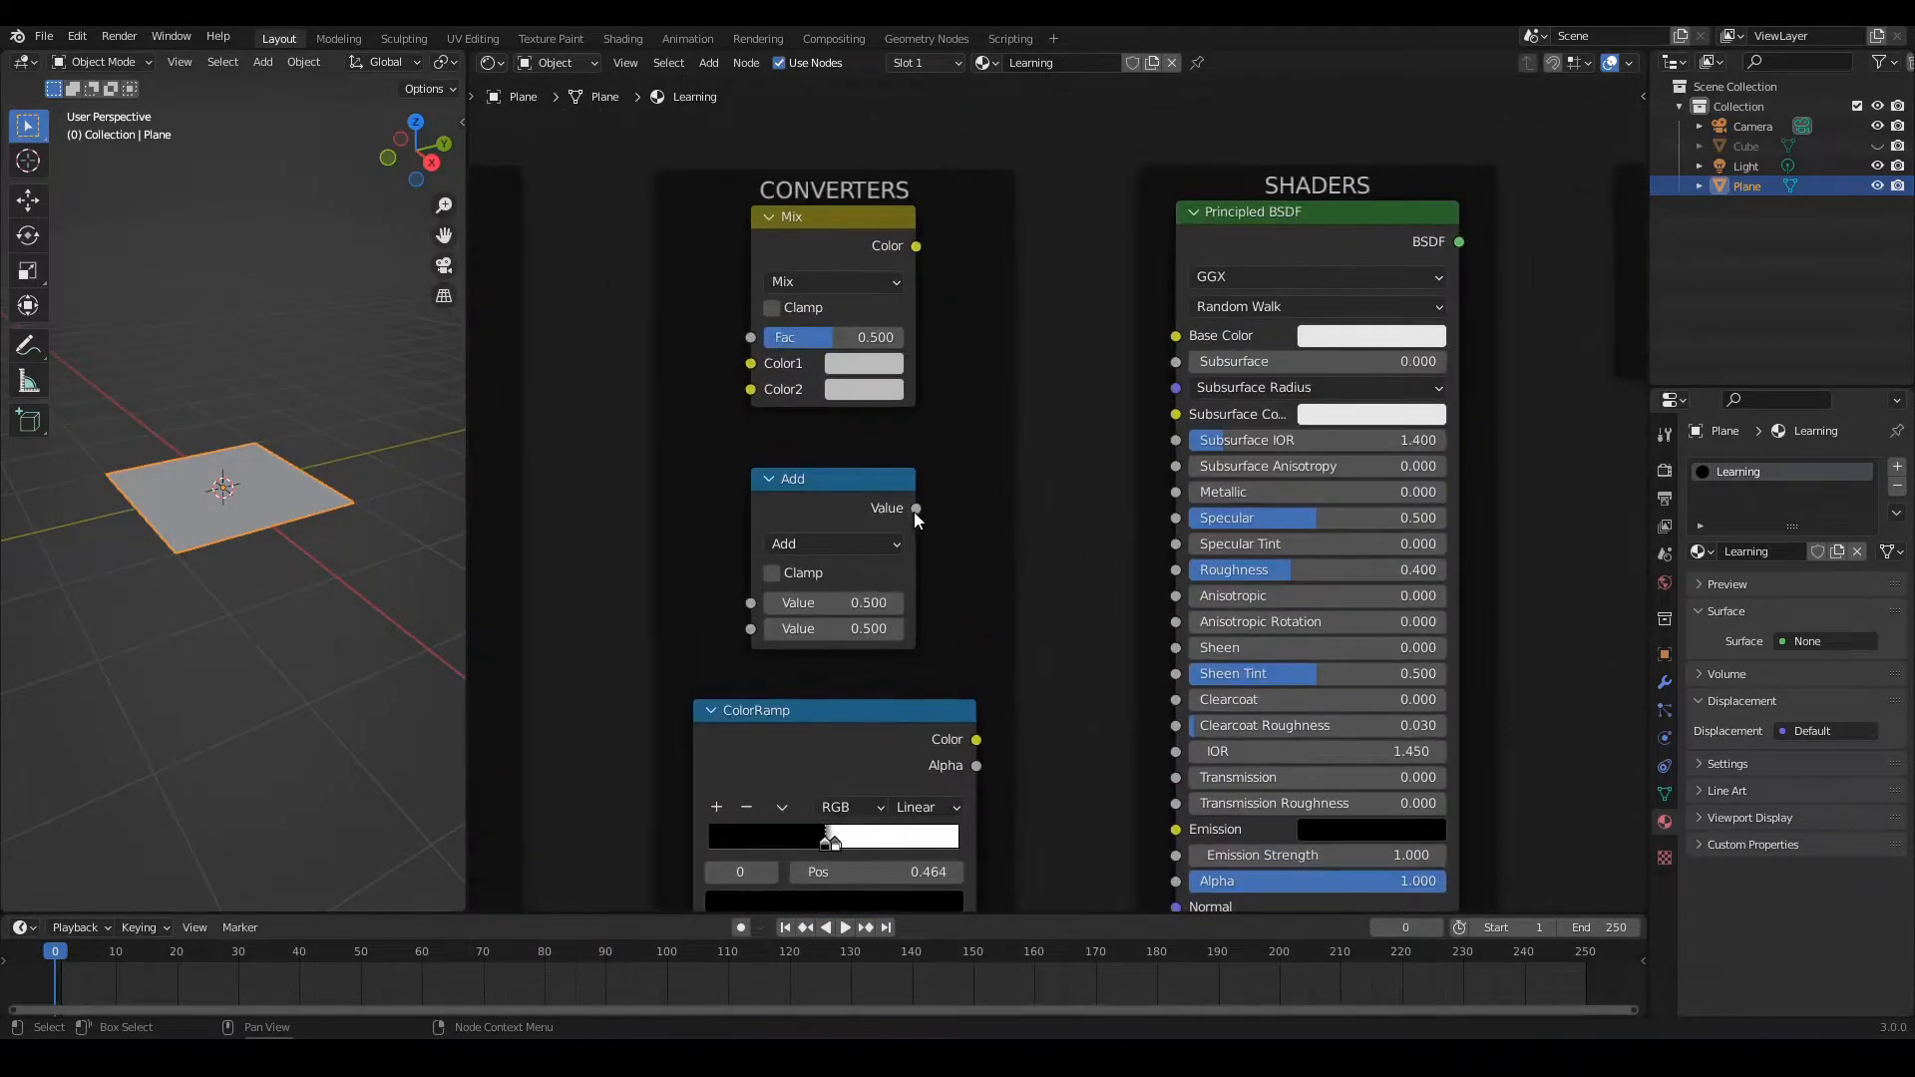
# Try pulling a link from the Add node's Value output, and inspect the Principled BSDF's Roughness input
pyautogui.moveTo(916, 509); pyautogui.dragTo(1075, 434)
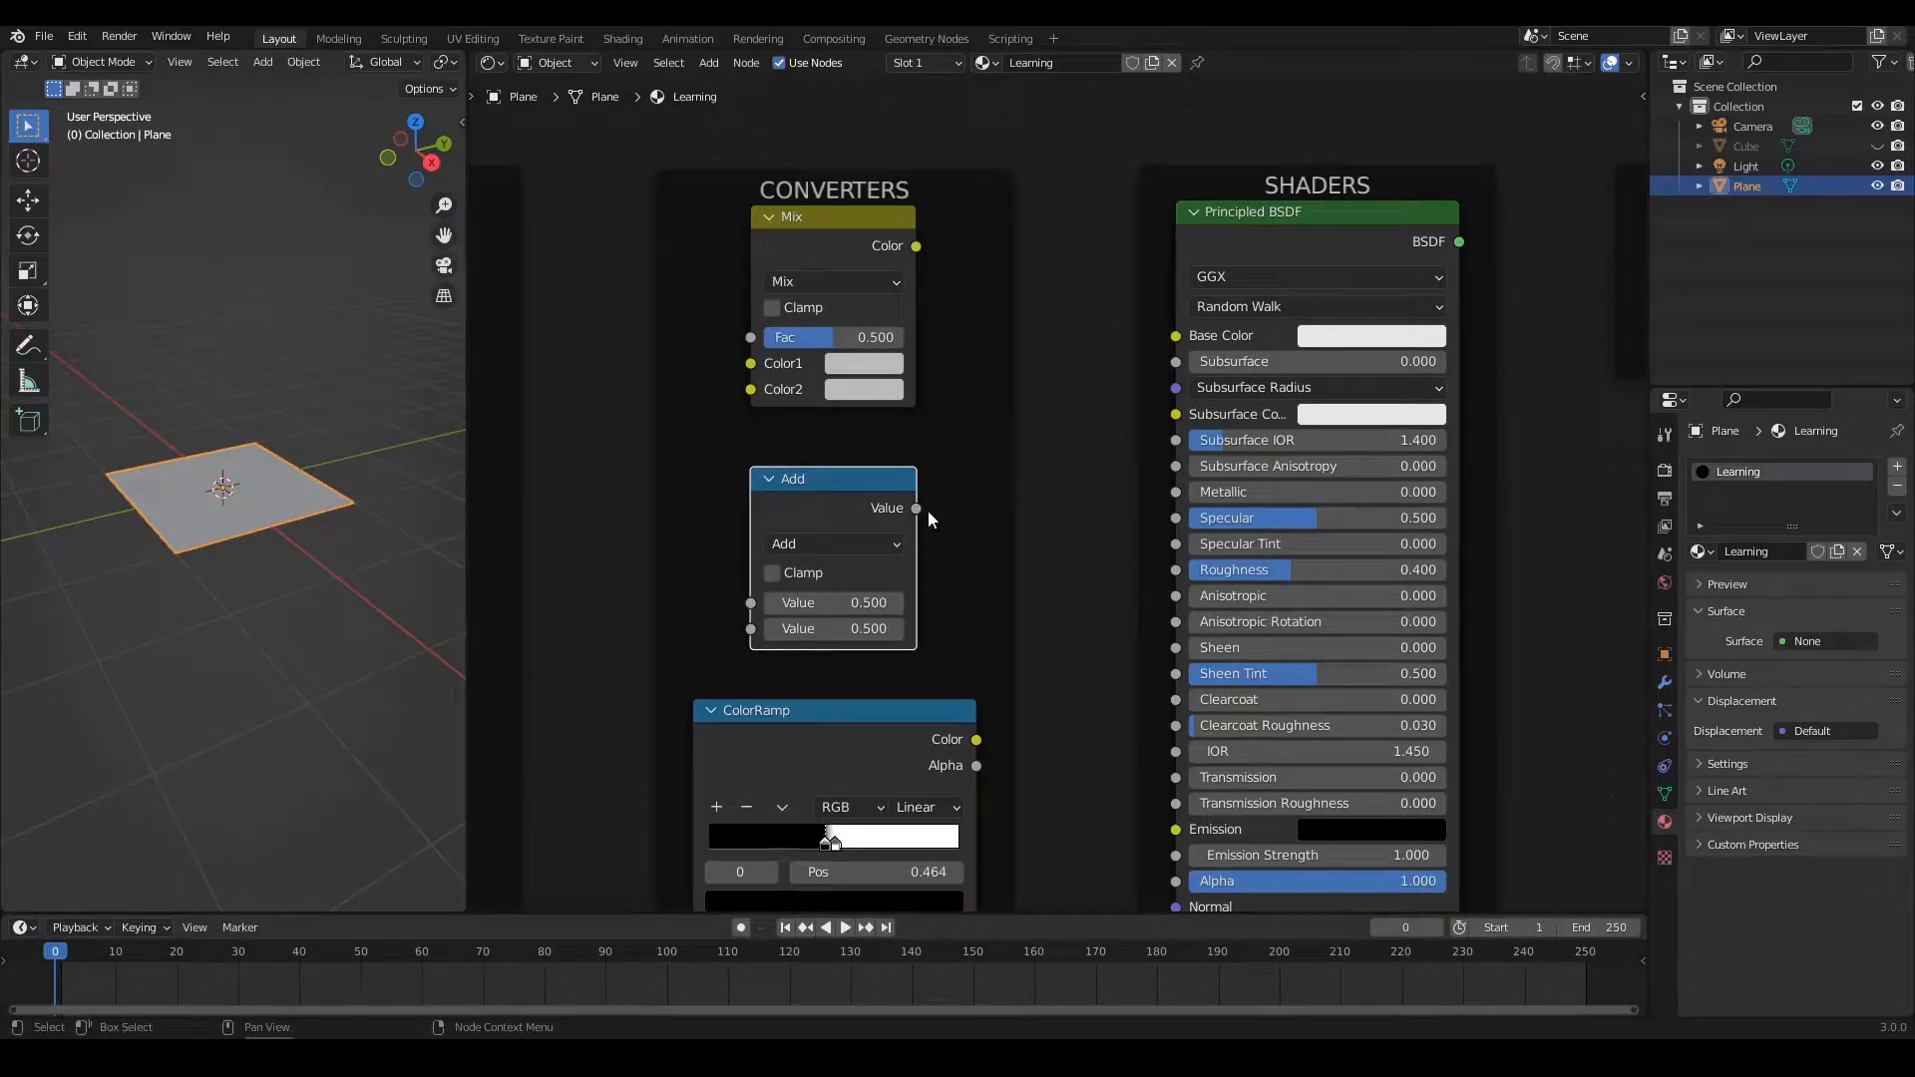
pyautogui.moveTo(915, 509); pyautogui.dragTo(1068, 428)
pyautogui.keyDown('shift'); pyautogui.scroll(-2, 1091, 452); pyautogui.keyUp('shift')
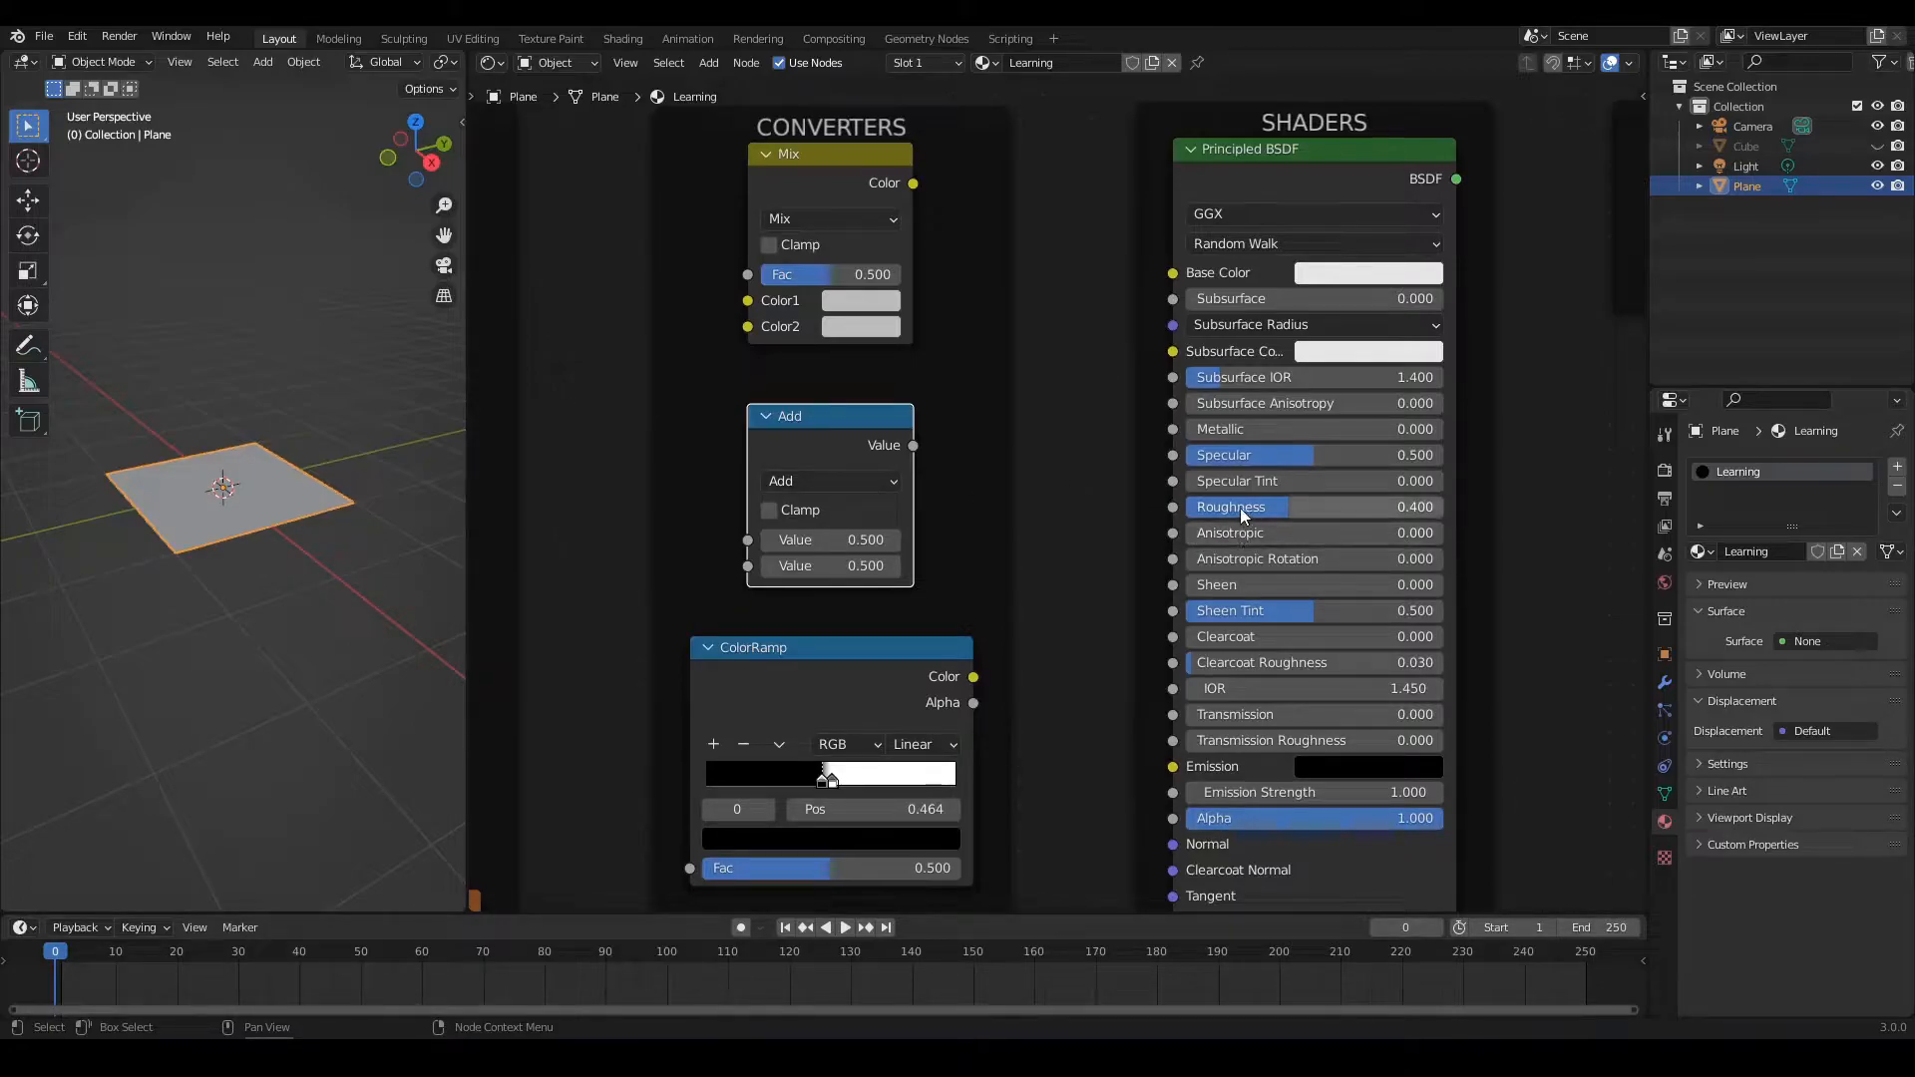
pyautogui.moveTo(1377, 506); pyautogui.dragTo(1263, 511)
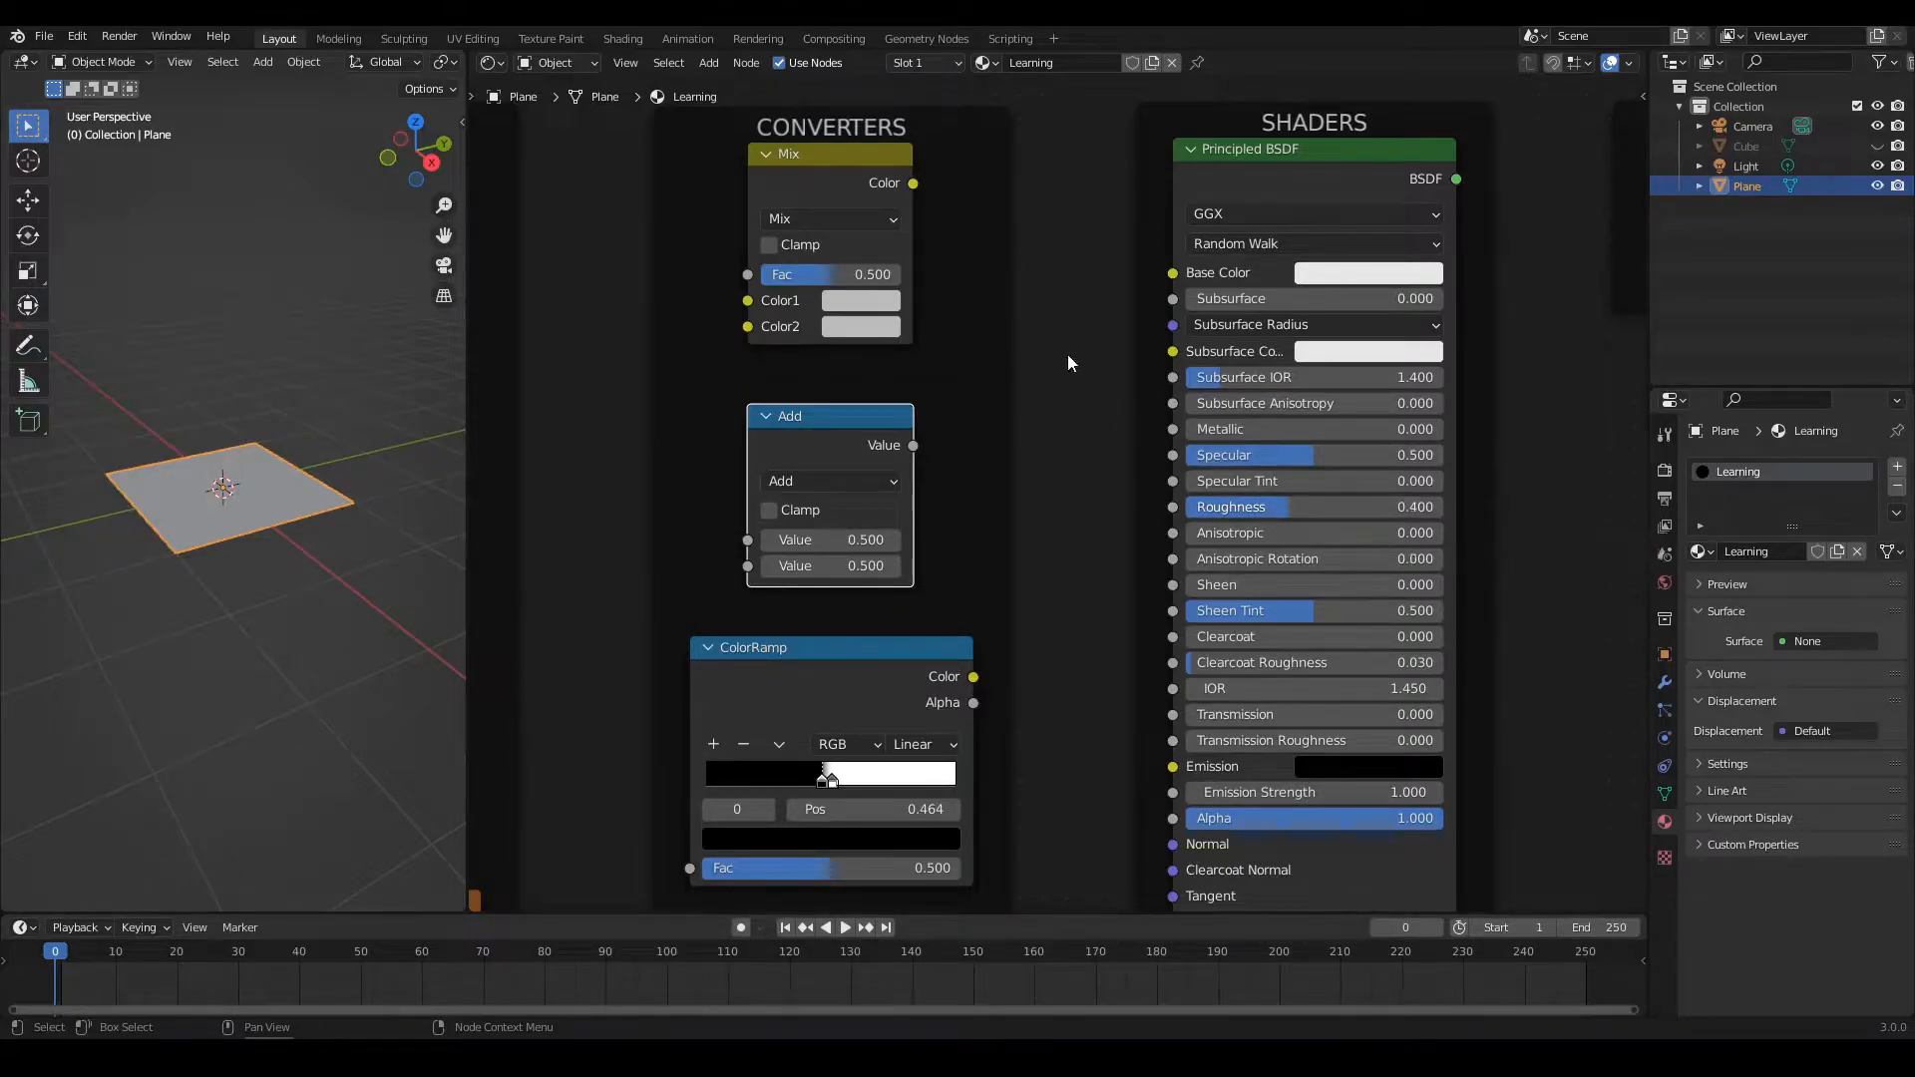
# Compare the yellow Color outputs of the Mix node and the RGB input node
pyautogui.moveTo(989, 214); pyautogui.dragTo(1032, 415, button='middle')
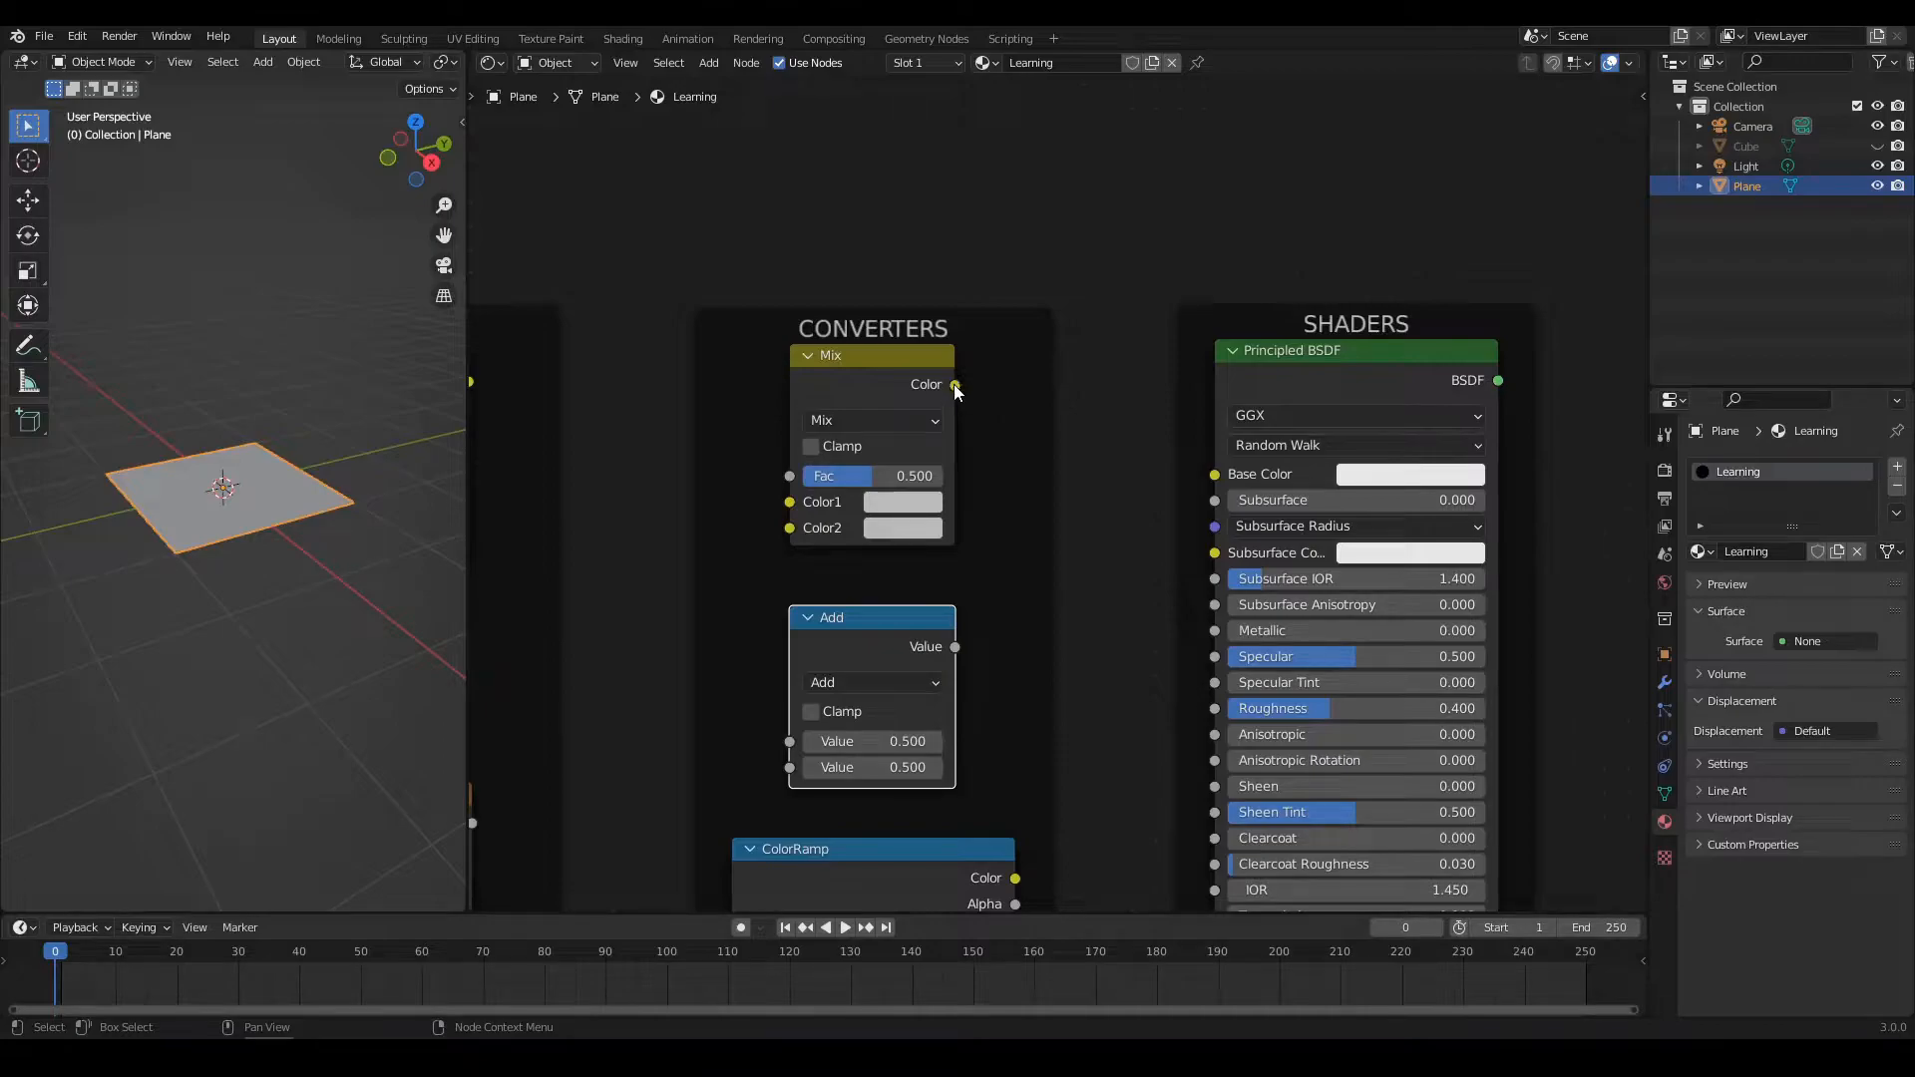
pyautogui.scroll(-2, 584, 514)
pyautogui.moveTo(584, 515); pyautogui.dragTo(1149, 536, button='middle')
pyautogui.scroll(7, 1071, 471)
pyautogui.scroll(-3, 1162, 530)
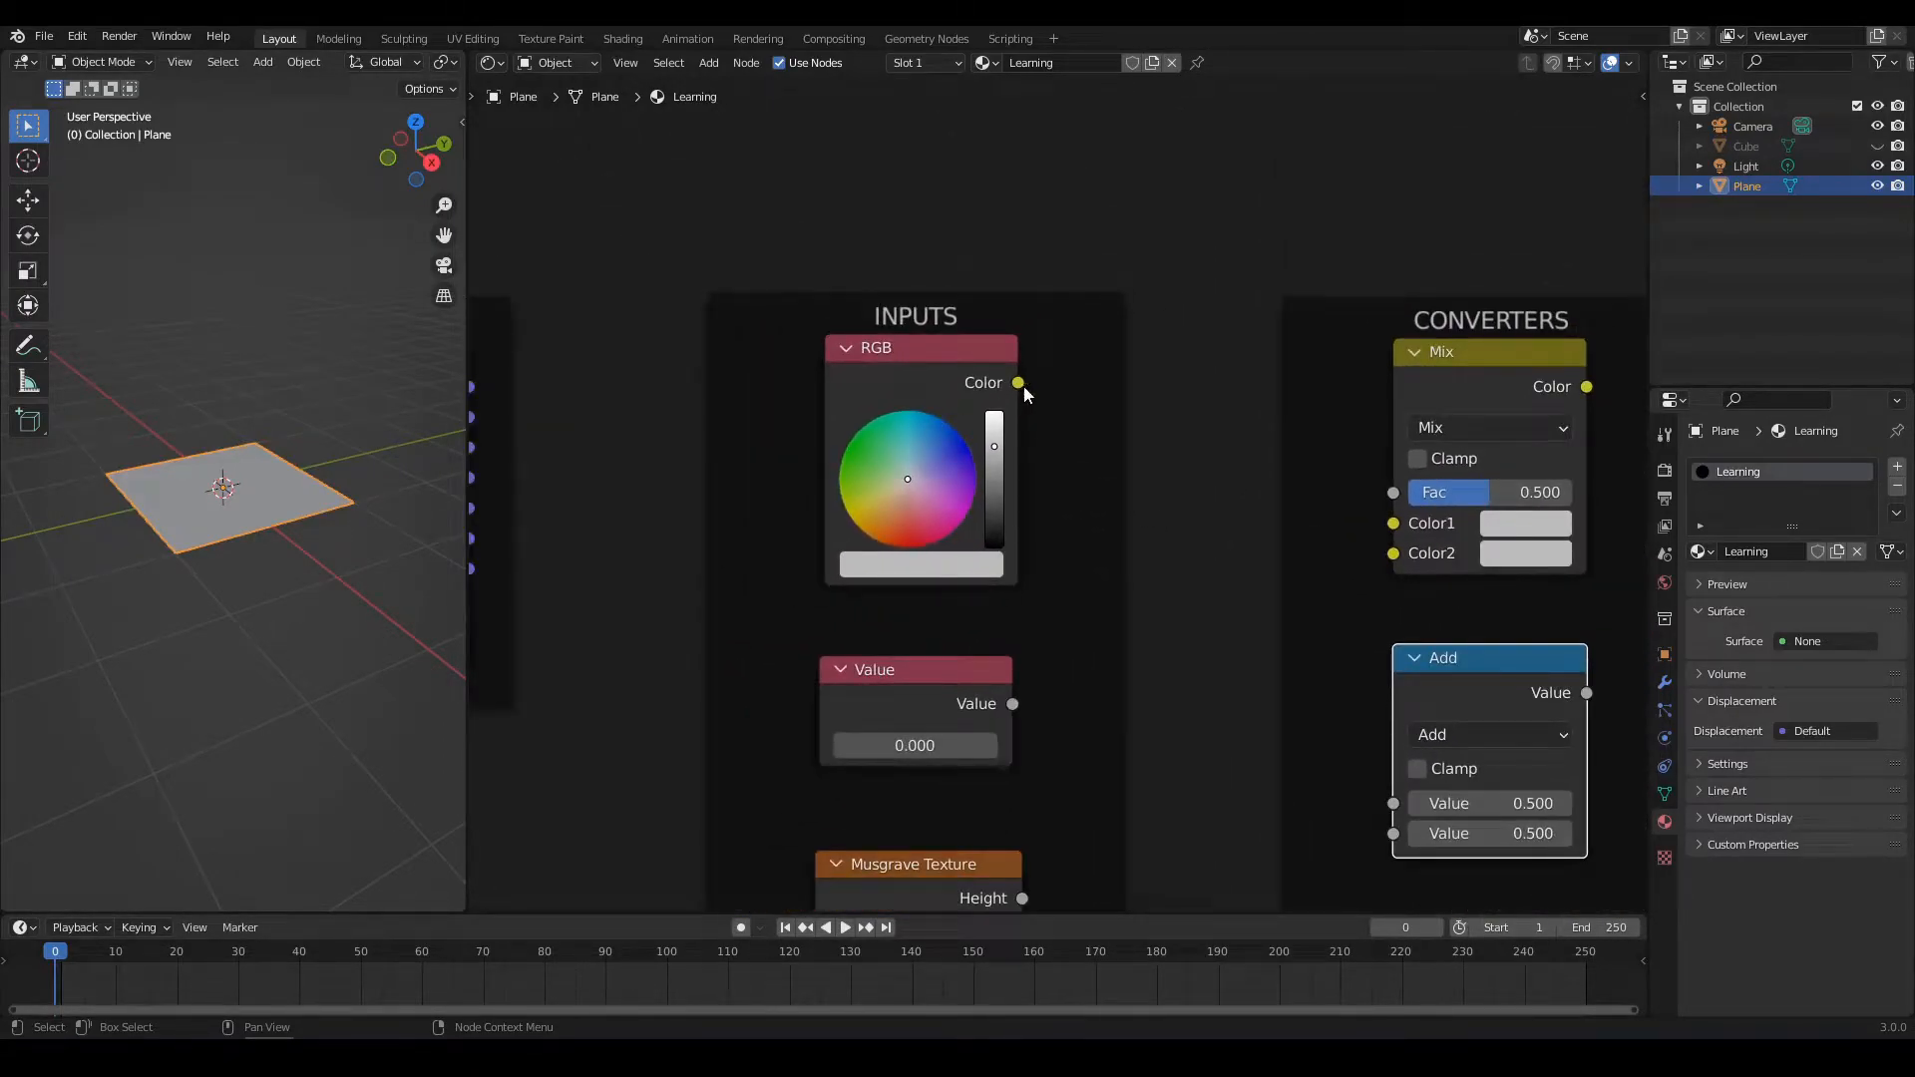
pyautogui.scroll(-2, 1243, 517)
pyautogui.scroll(2, 1167, 490)
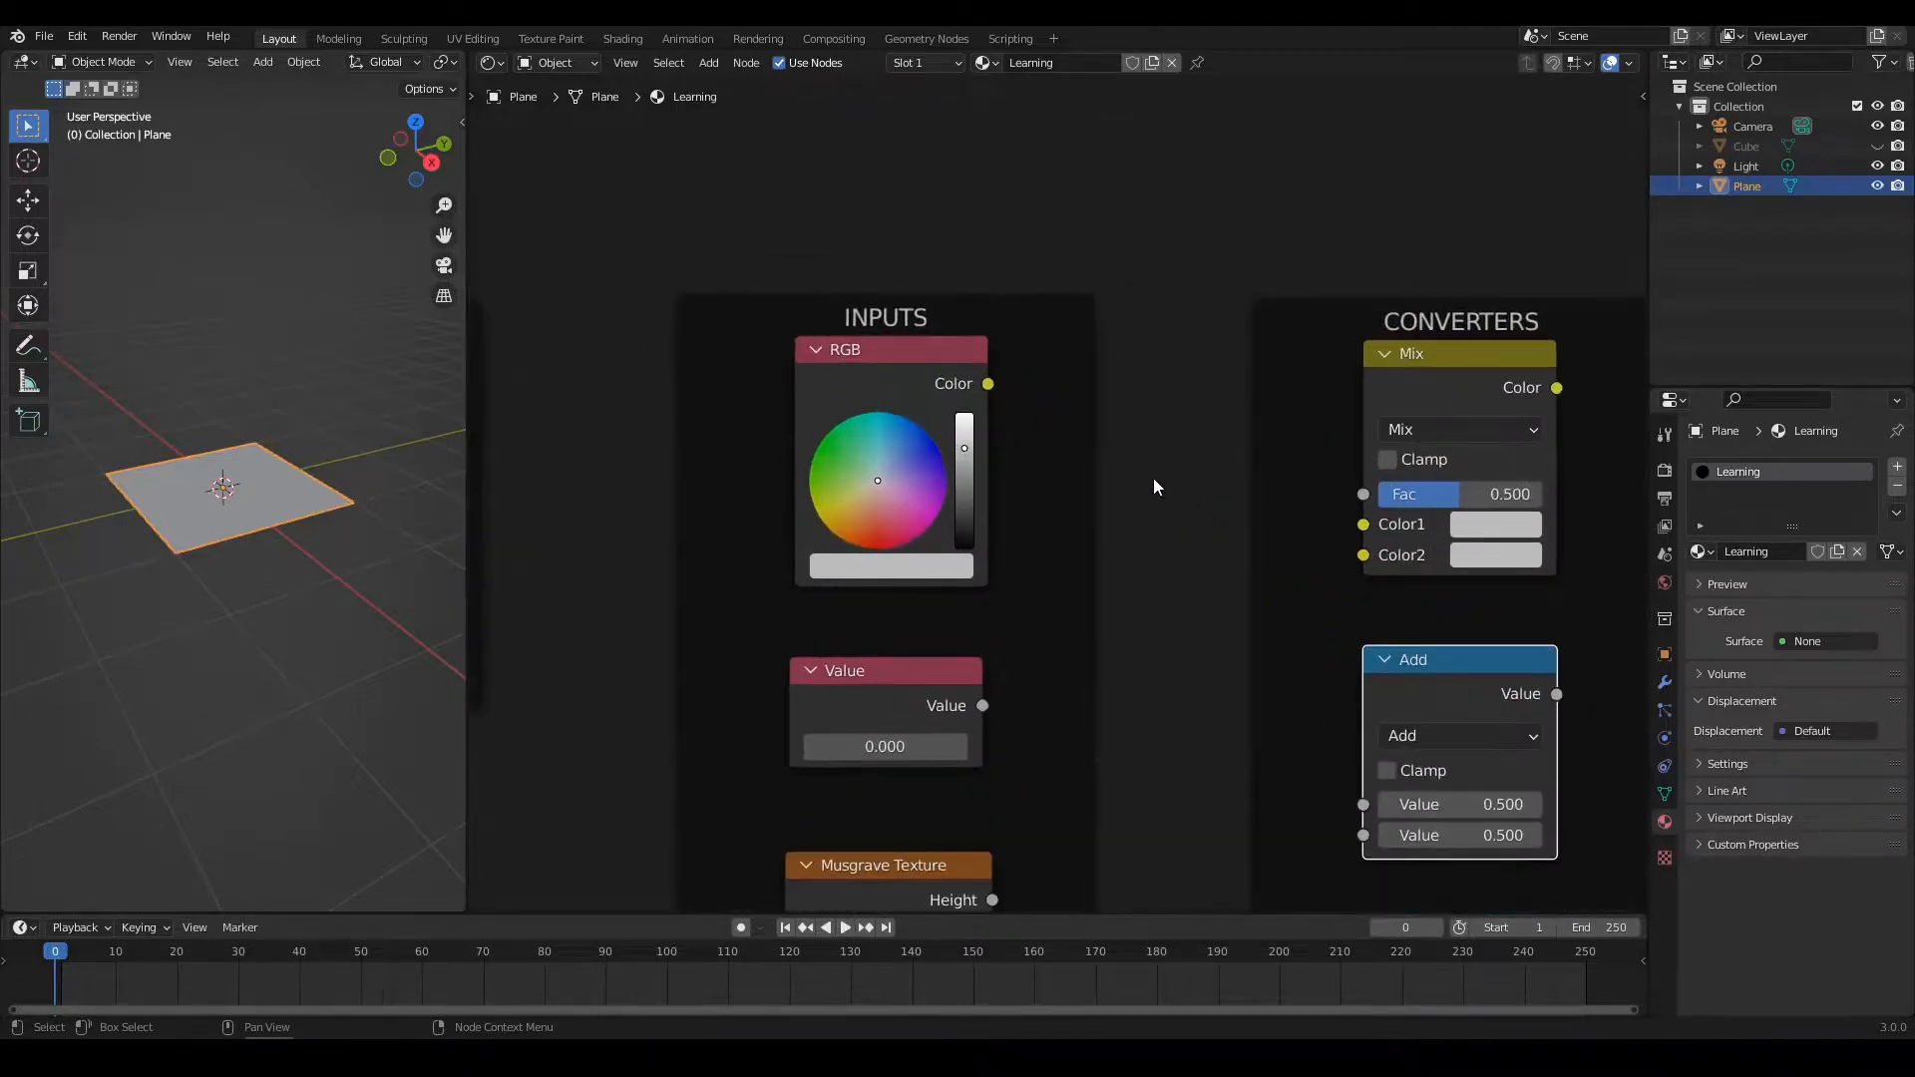
# Inspect the RGB node's colour as R, G, B and A values, and try pulling a link from its Color output
pyautogui.click(895, 564)
pyautogui.click(860, 400)
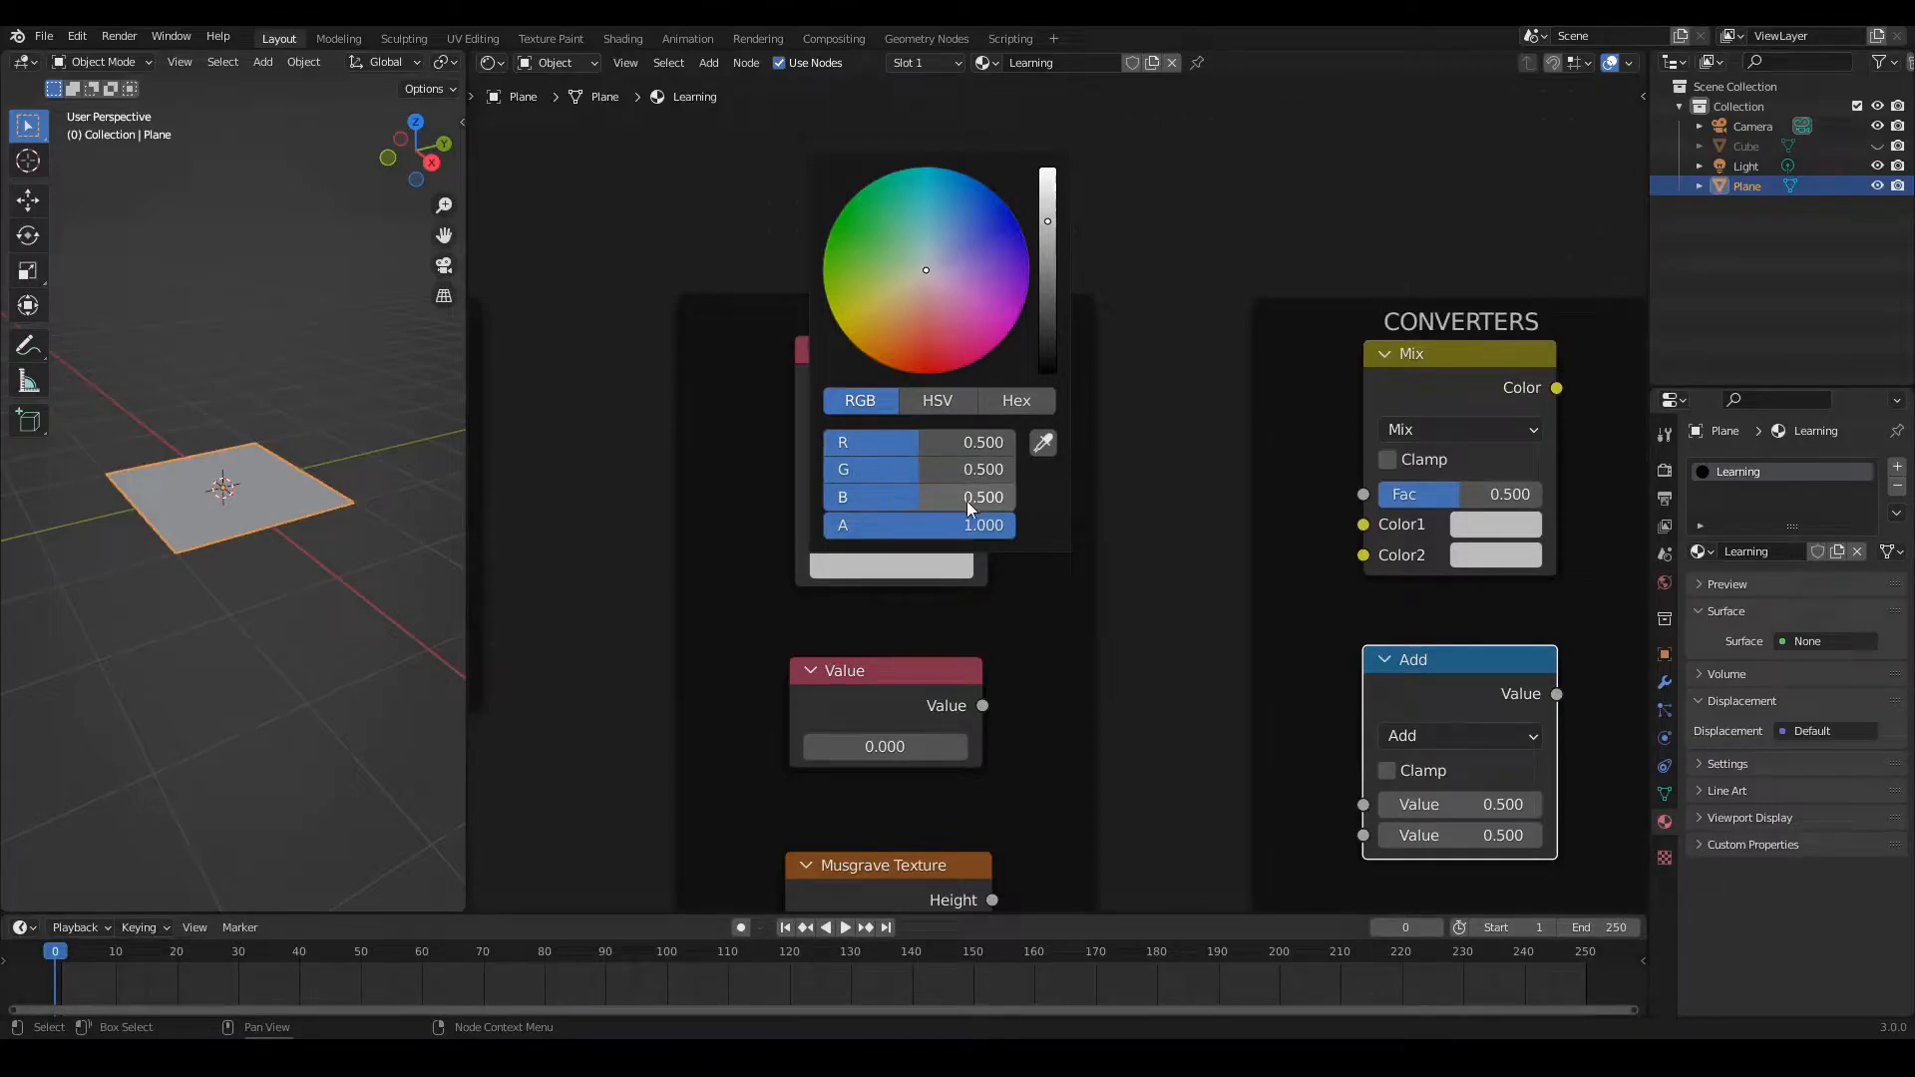
pyautogui.click(1085, 455)
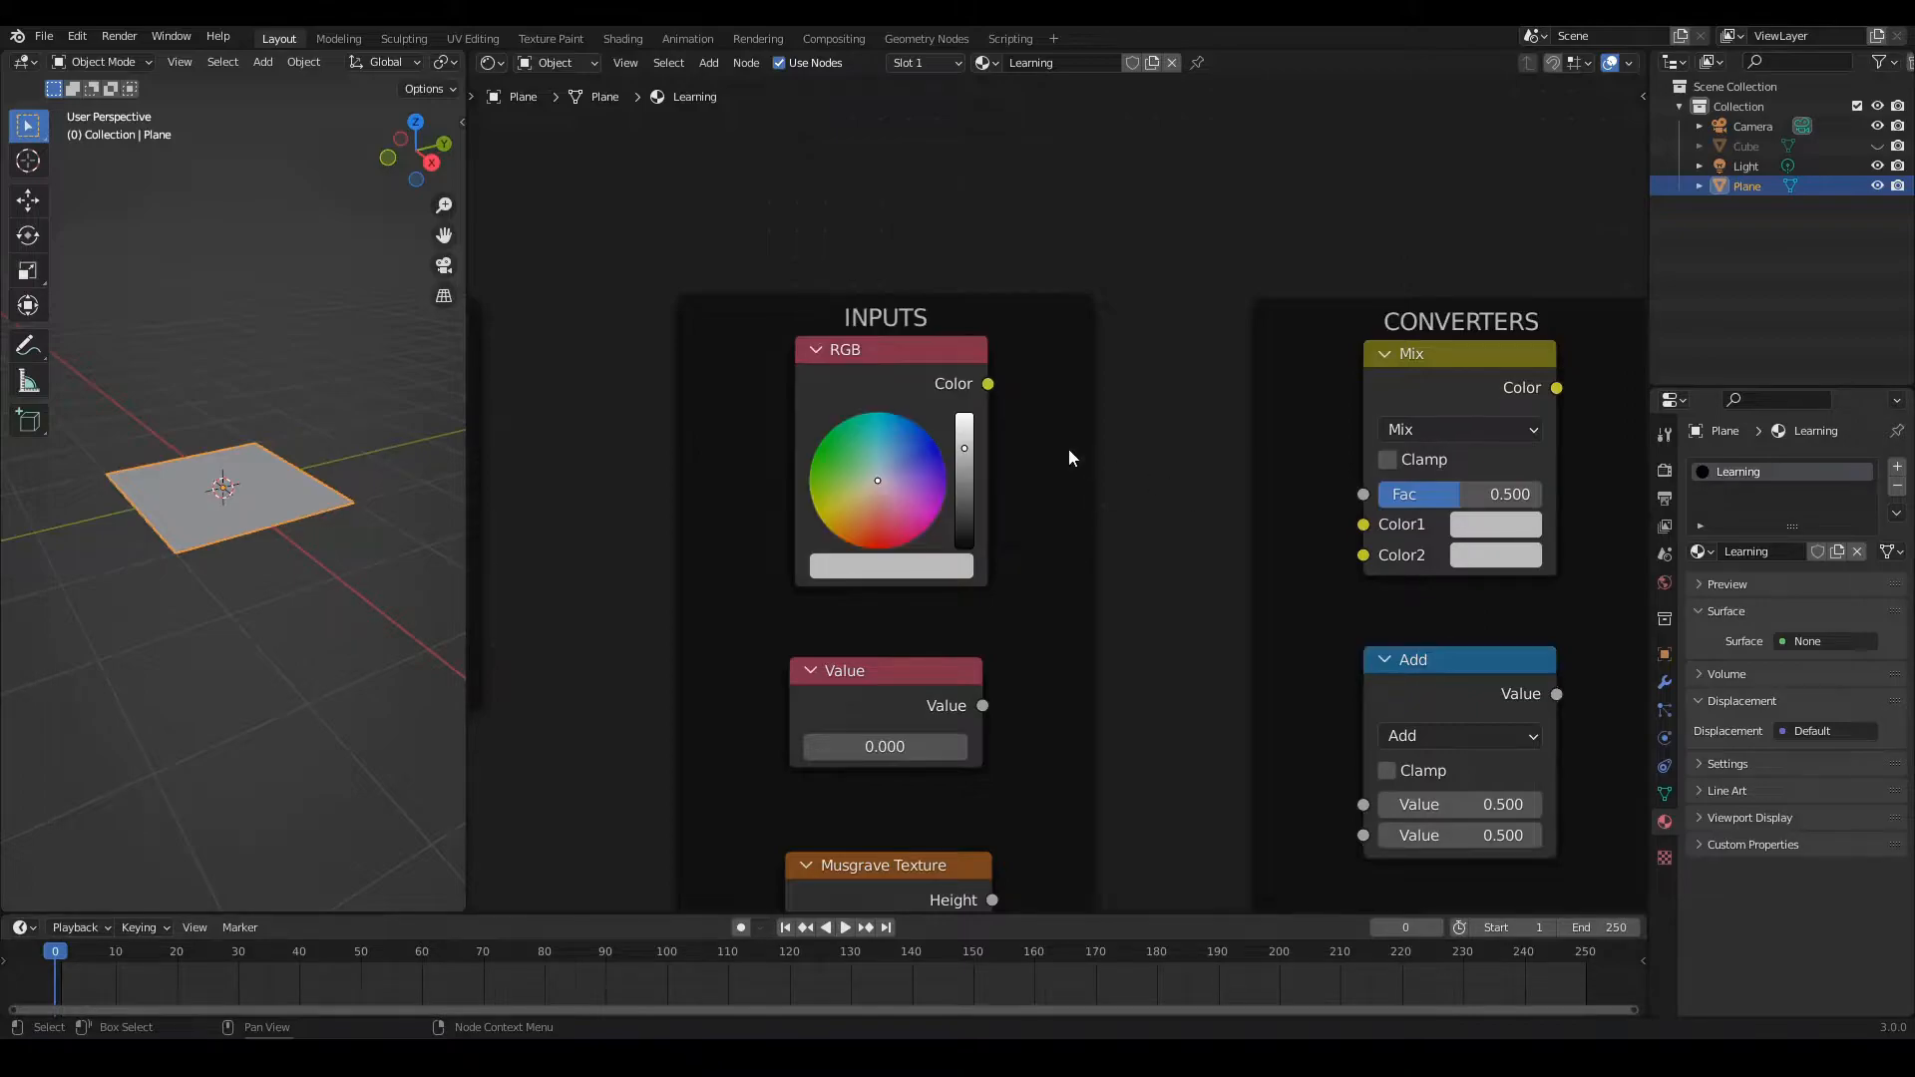
pyautogui.moveTo(988, 385); pyautogui.dragTo(1231, 504)
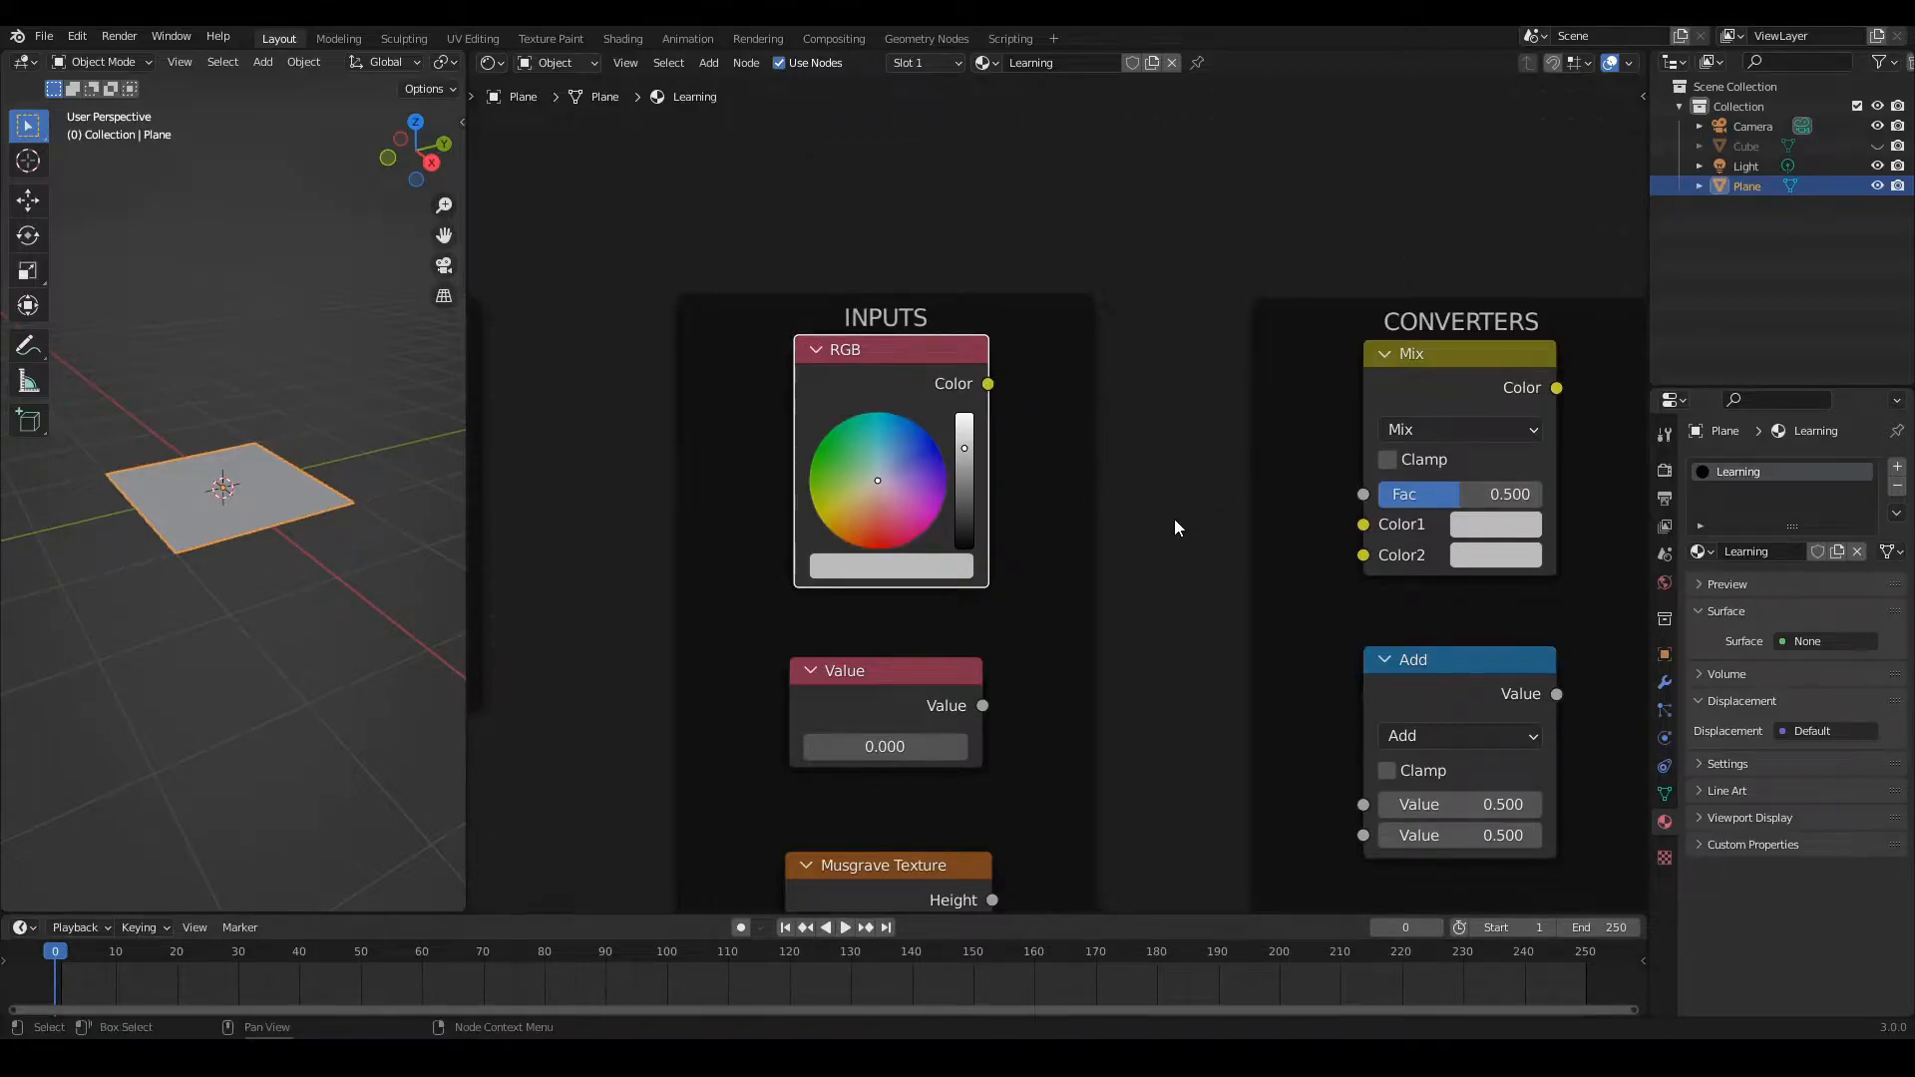
# Examine the Texture Coordinate node's vector outputs, including Object, and compare them with the RGB node's colour
pyautogui.scroll(-2, 1162, 548)
pyautogui.moveTo(1116, 609); pyautogui.dragTo(1202, 506, button='middle')
pyautogui.scroll(4, 877, 441)
pyautogui.moveTo(799, 441); pyautogui.dragTo(1034, 500, button='middle')
pyautogui.scroll(2, 818, 425)
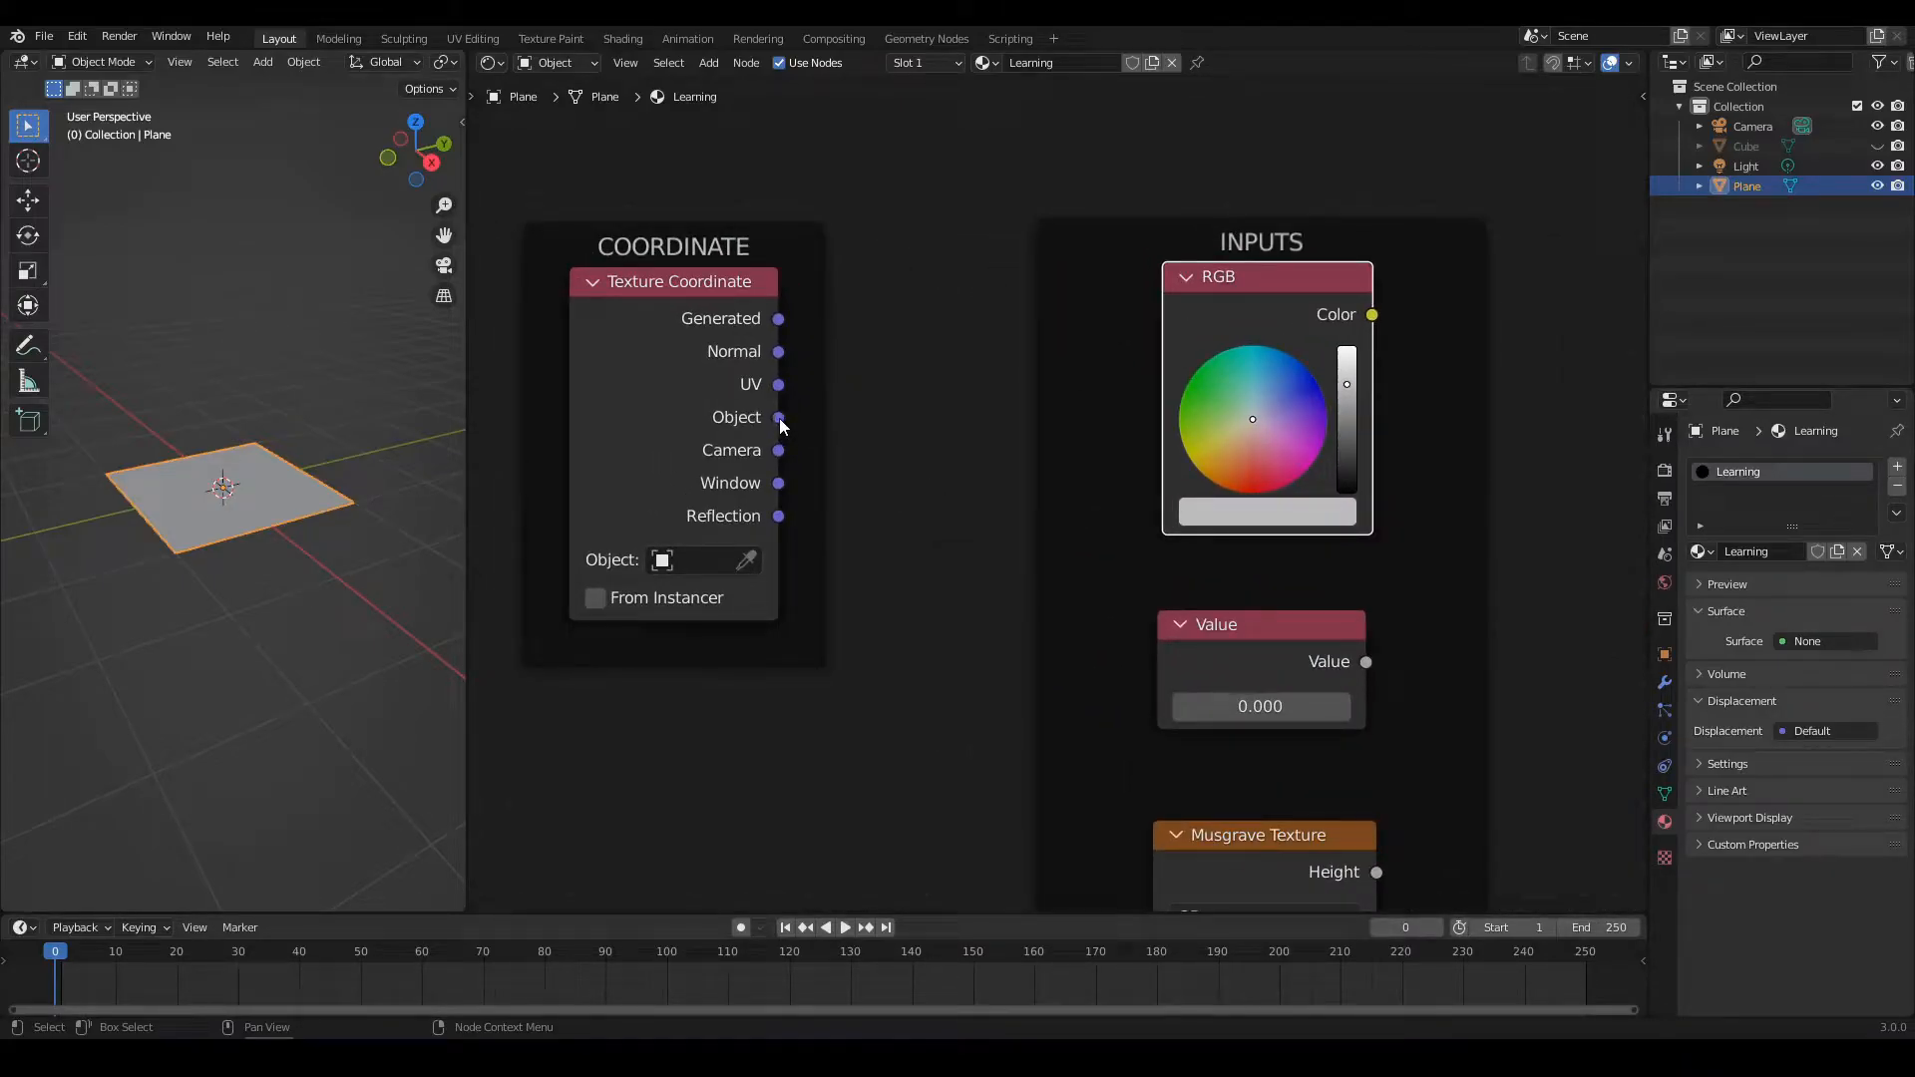
pyautogui.moveTo(778, 417); pyautogui.dragTo(918, 488)
pyautogui.scroll(-3, 919, 505)
pyautogui.scroll(-2, 868, 535)
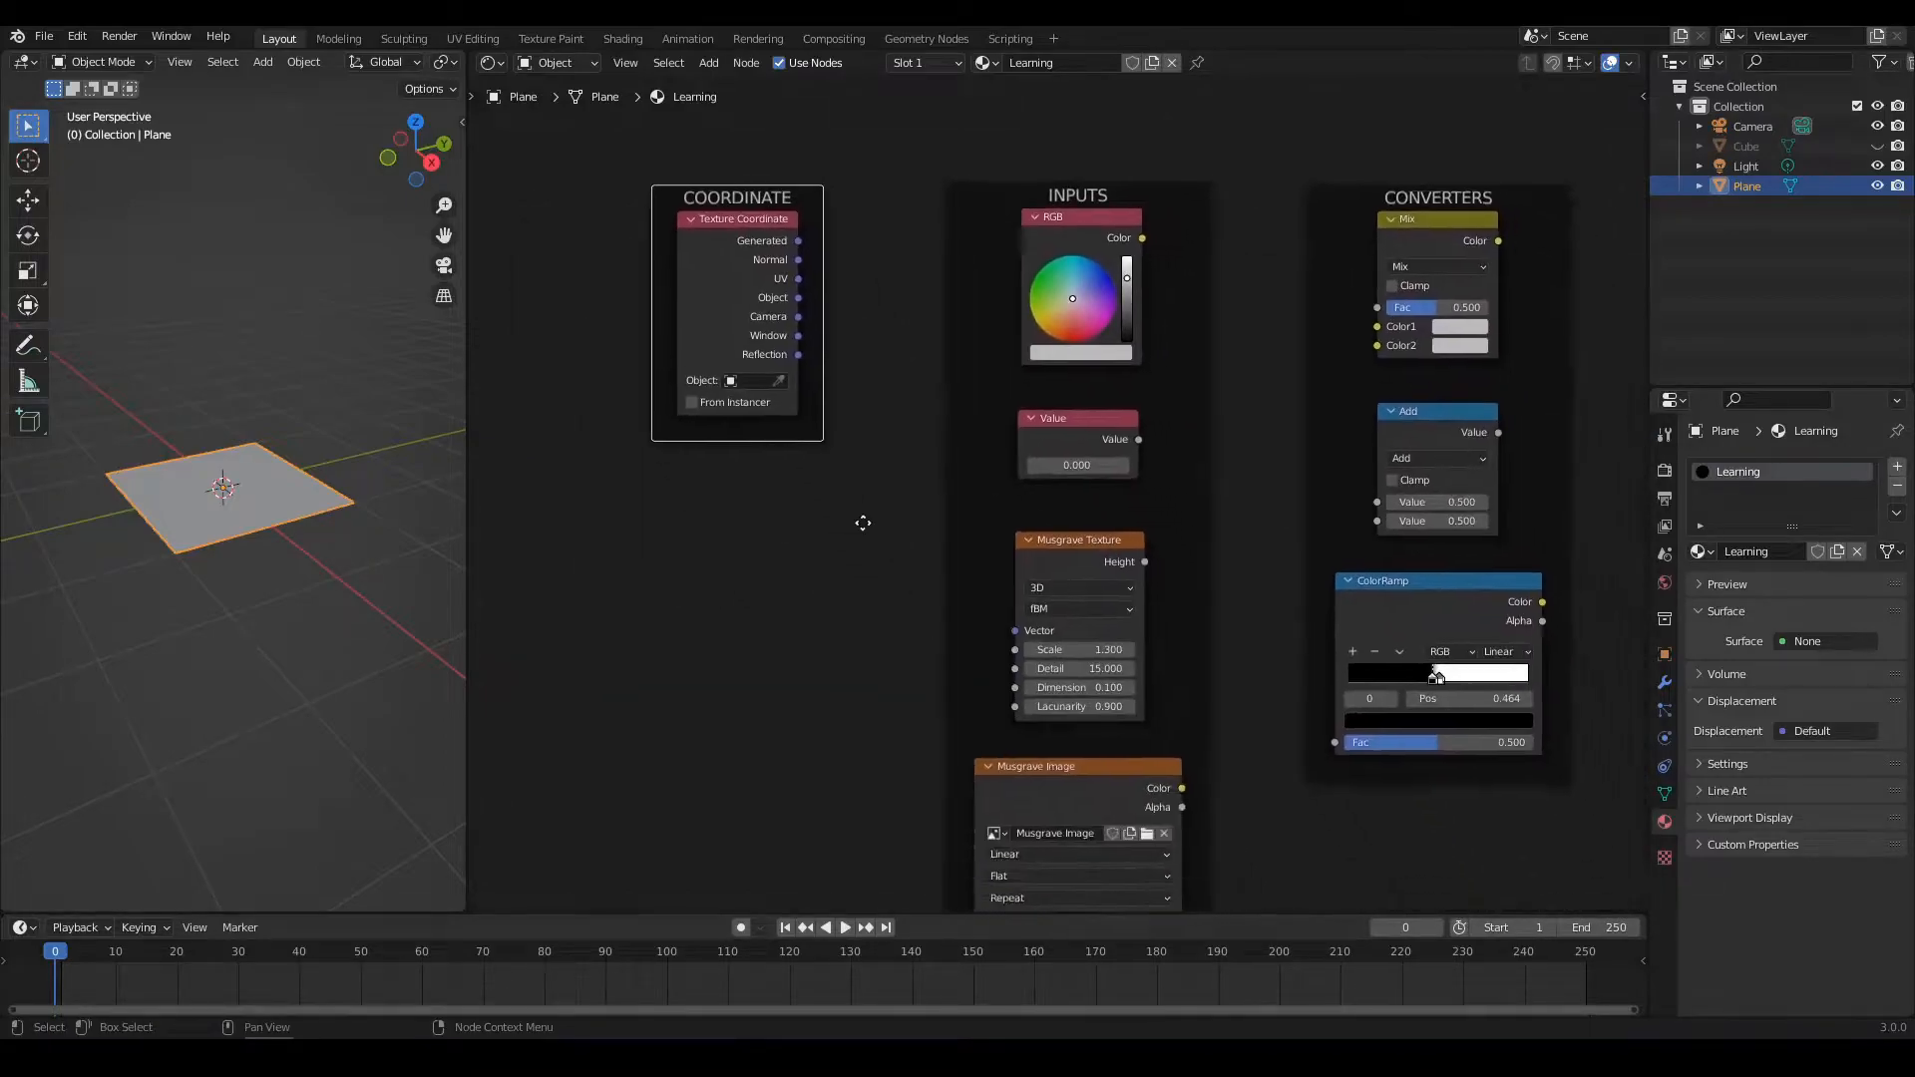
pyautogui.moveTo(842, 512); pyautogui.dragTo(697, 524, button='middle')
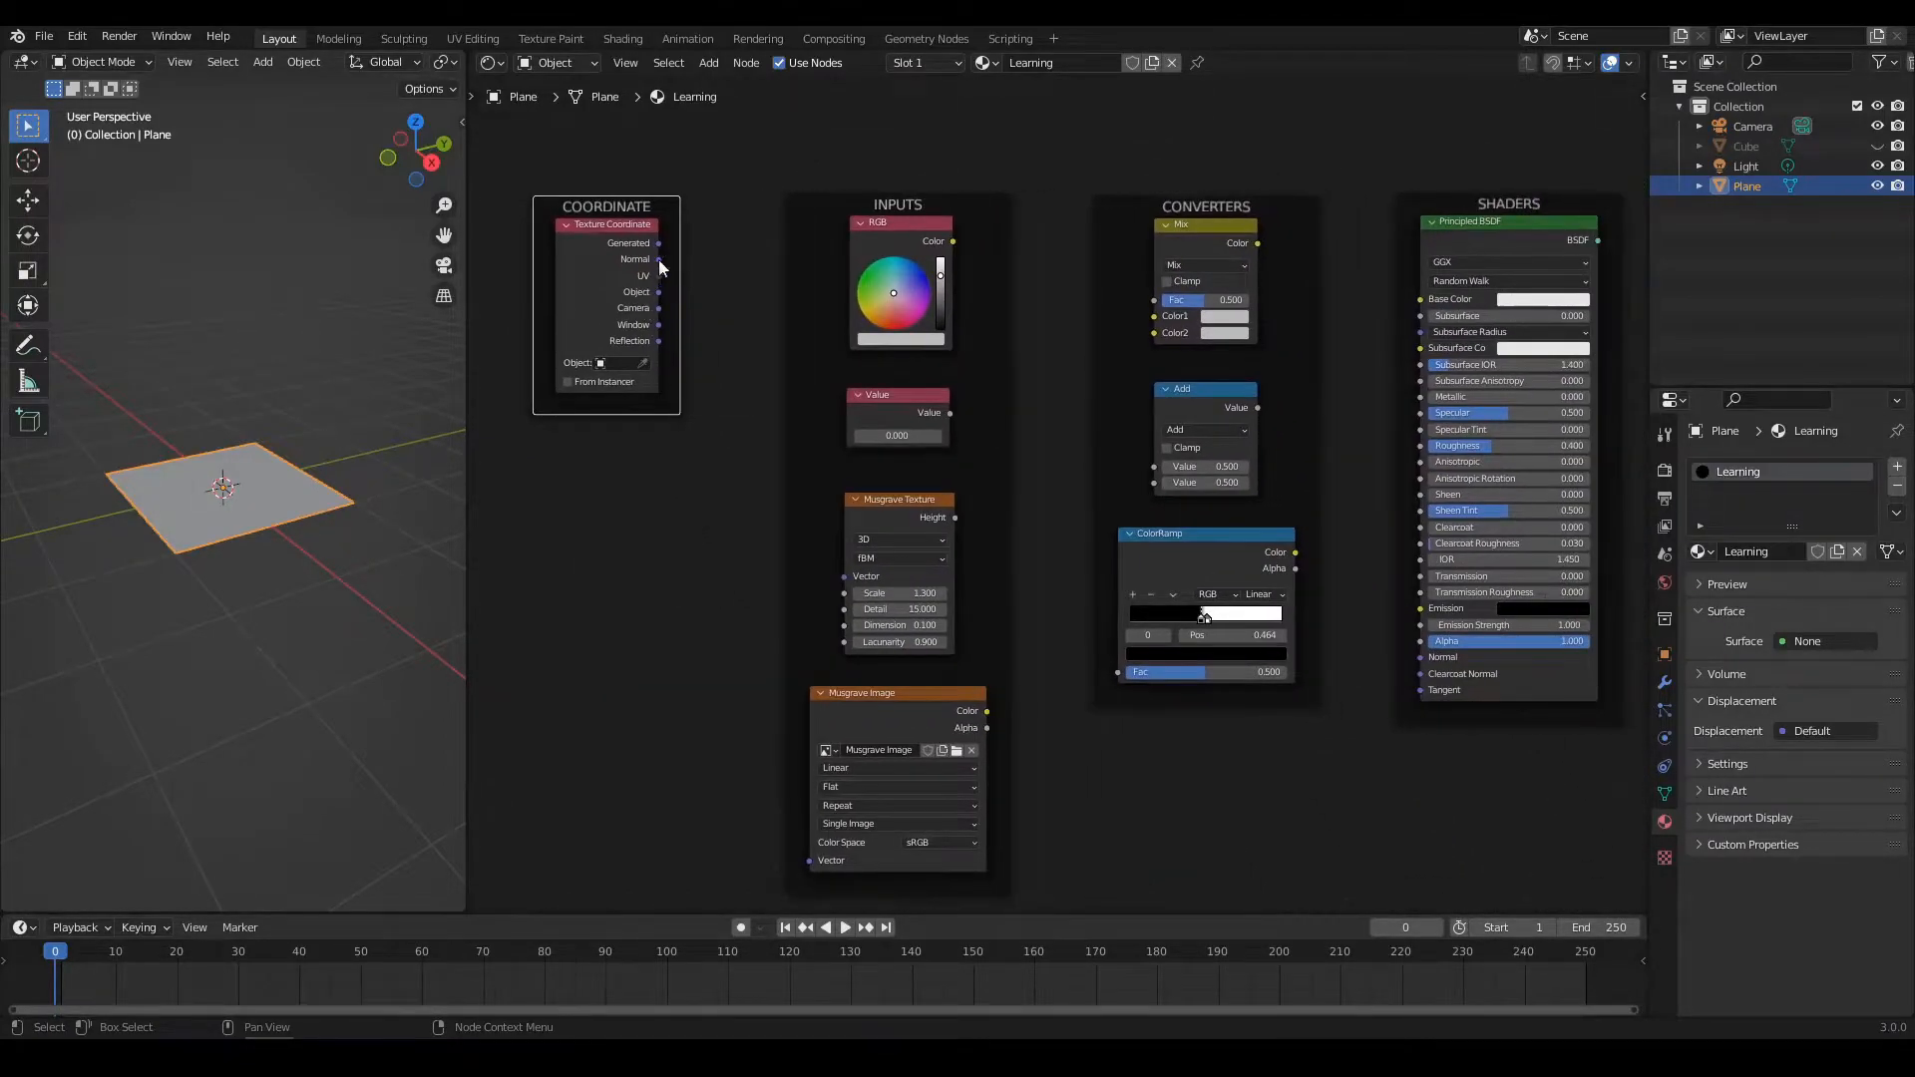
pyautogui.scroll(4, 689, 482)
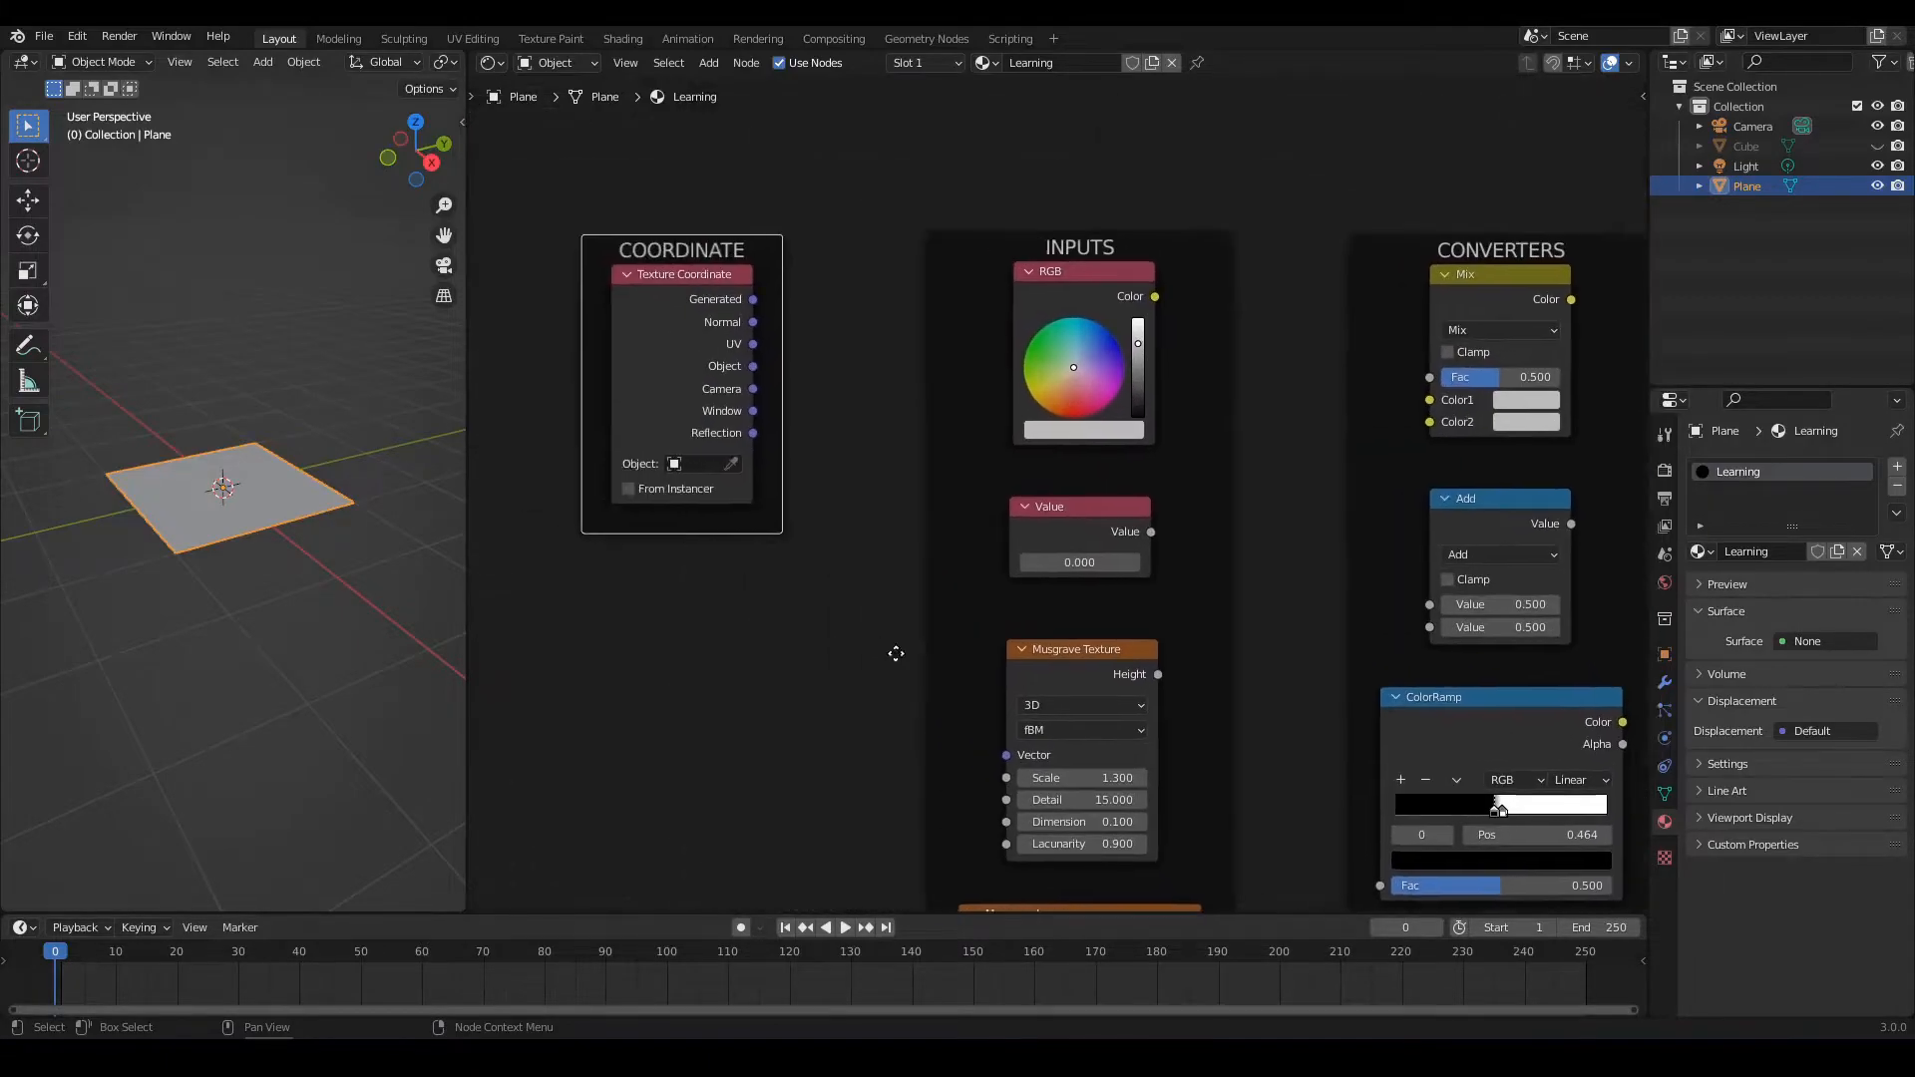
pyautogui.scroll(1, 880, 487)
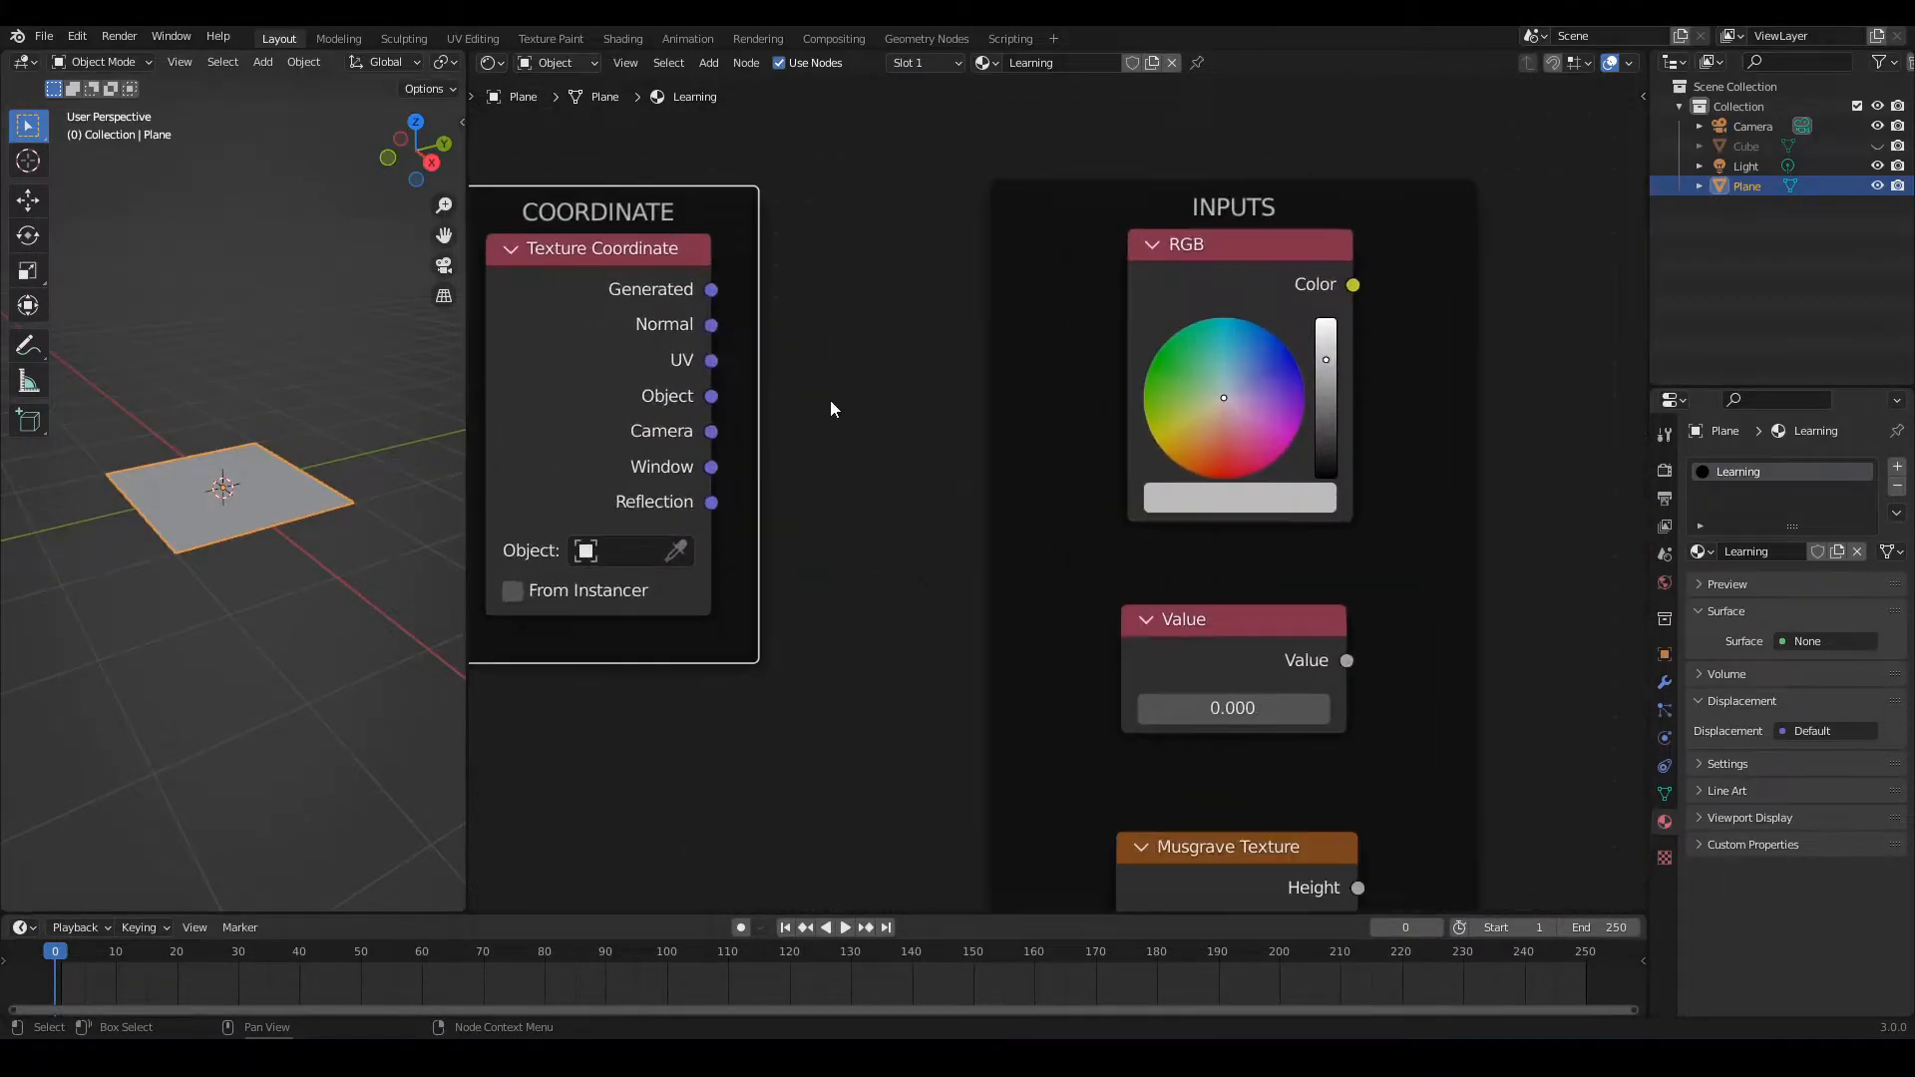
pyautogui.click(1209, 499)
# Examine the green shader sockets on the Principled BSDF output and the Material Output's Surface and Volume inputs
pyautogui.scroll(-2, 820, 788)
pyautogui.moveTo(840, 778); pyautogui.dragTo(675, 700, button='middle')
pyautogui.scroll(3, 1098, 773)
pyautogui.moveTo(1171, 788); pyautogui.dragTo(949, 830, button='middle')
pyautogui.scroll(4, 1334, 500)
pyautogui.moveTo(1334, 509); pyautogui.dragTo(1131, 609, button='middle')
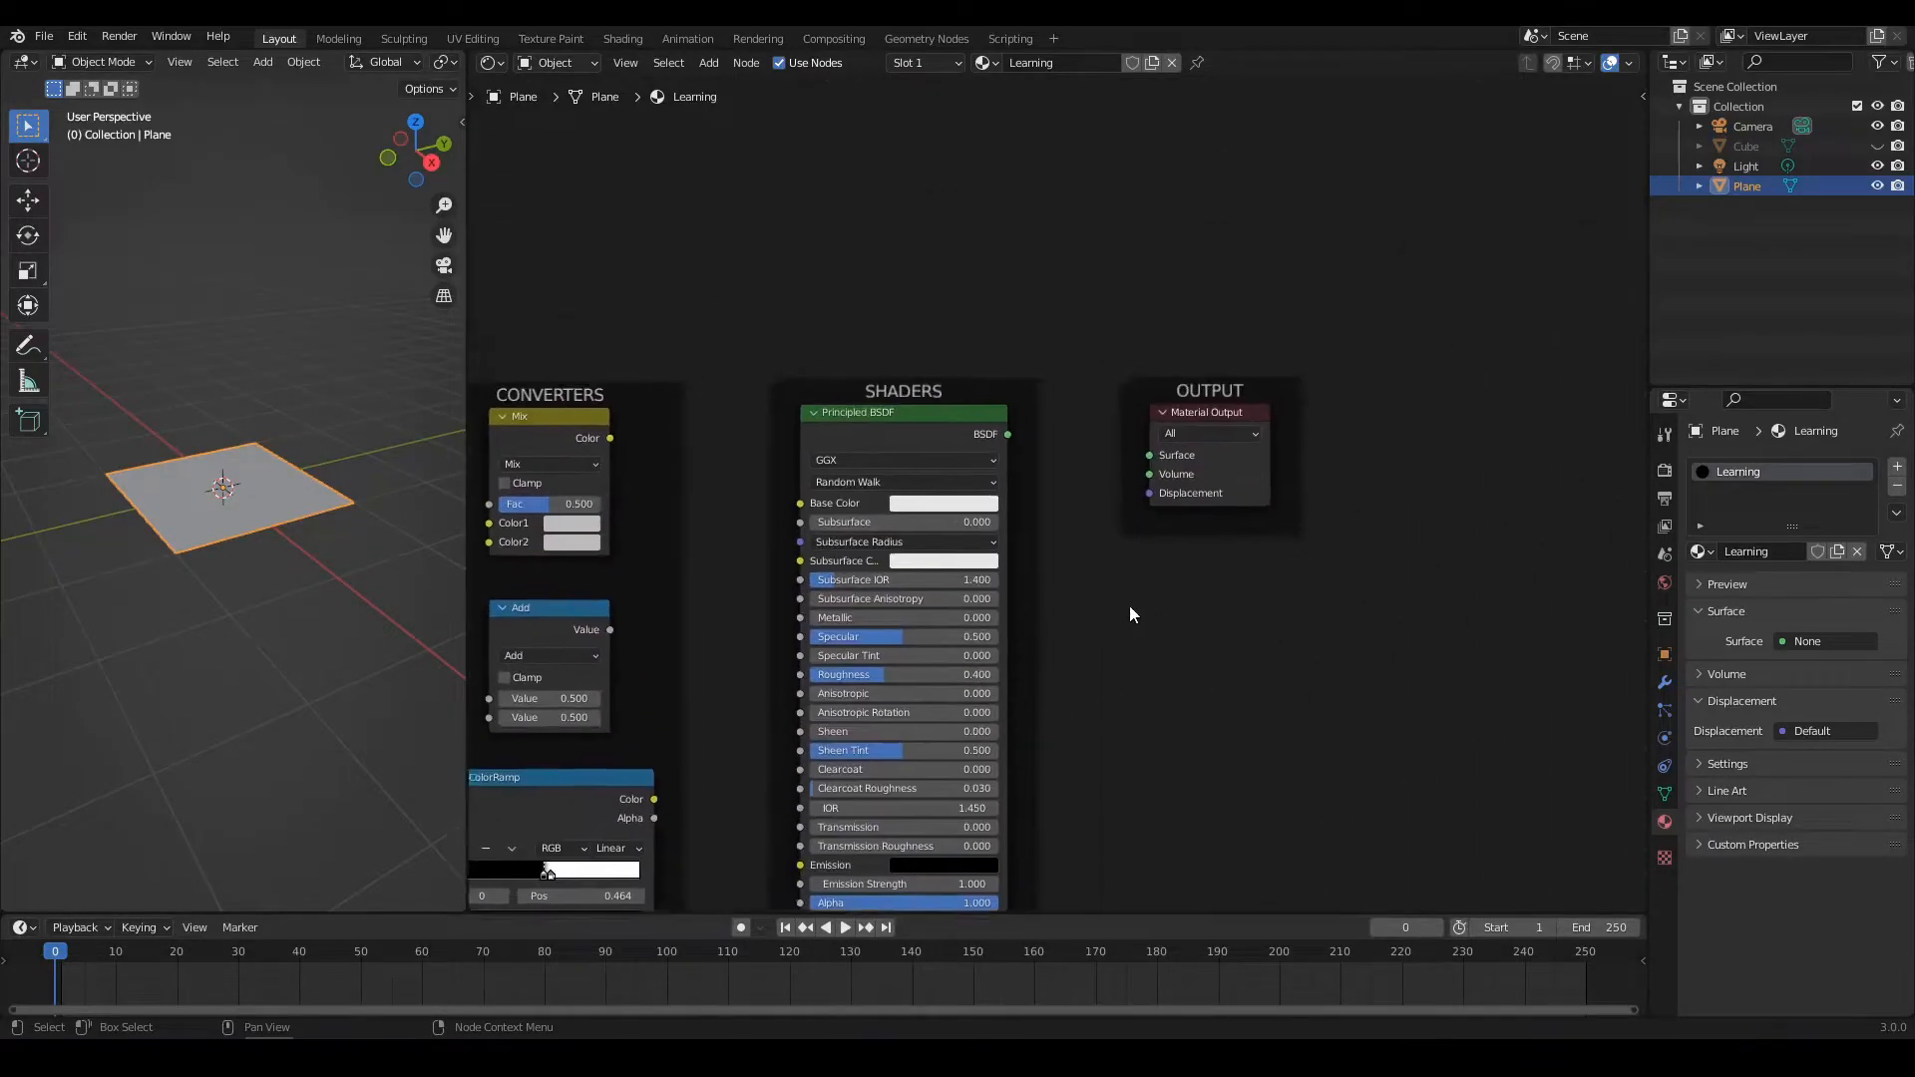
pyautogui.scroll(3, 1131, 609)
pyautogui.moveTo(1049, 530); pyautogui.dragTo(1195, 525, button='middle')
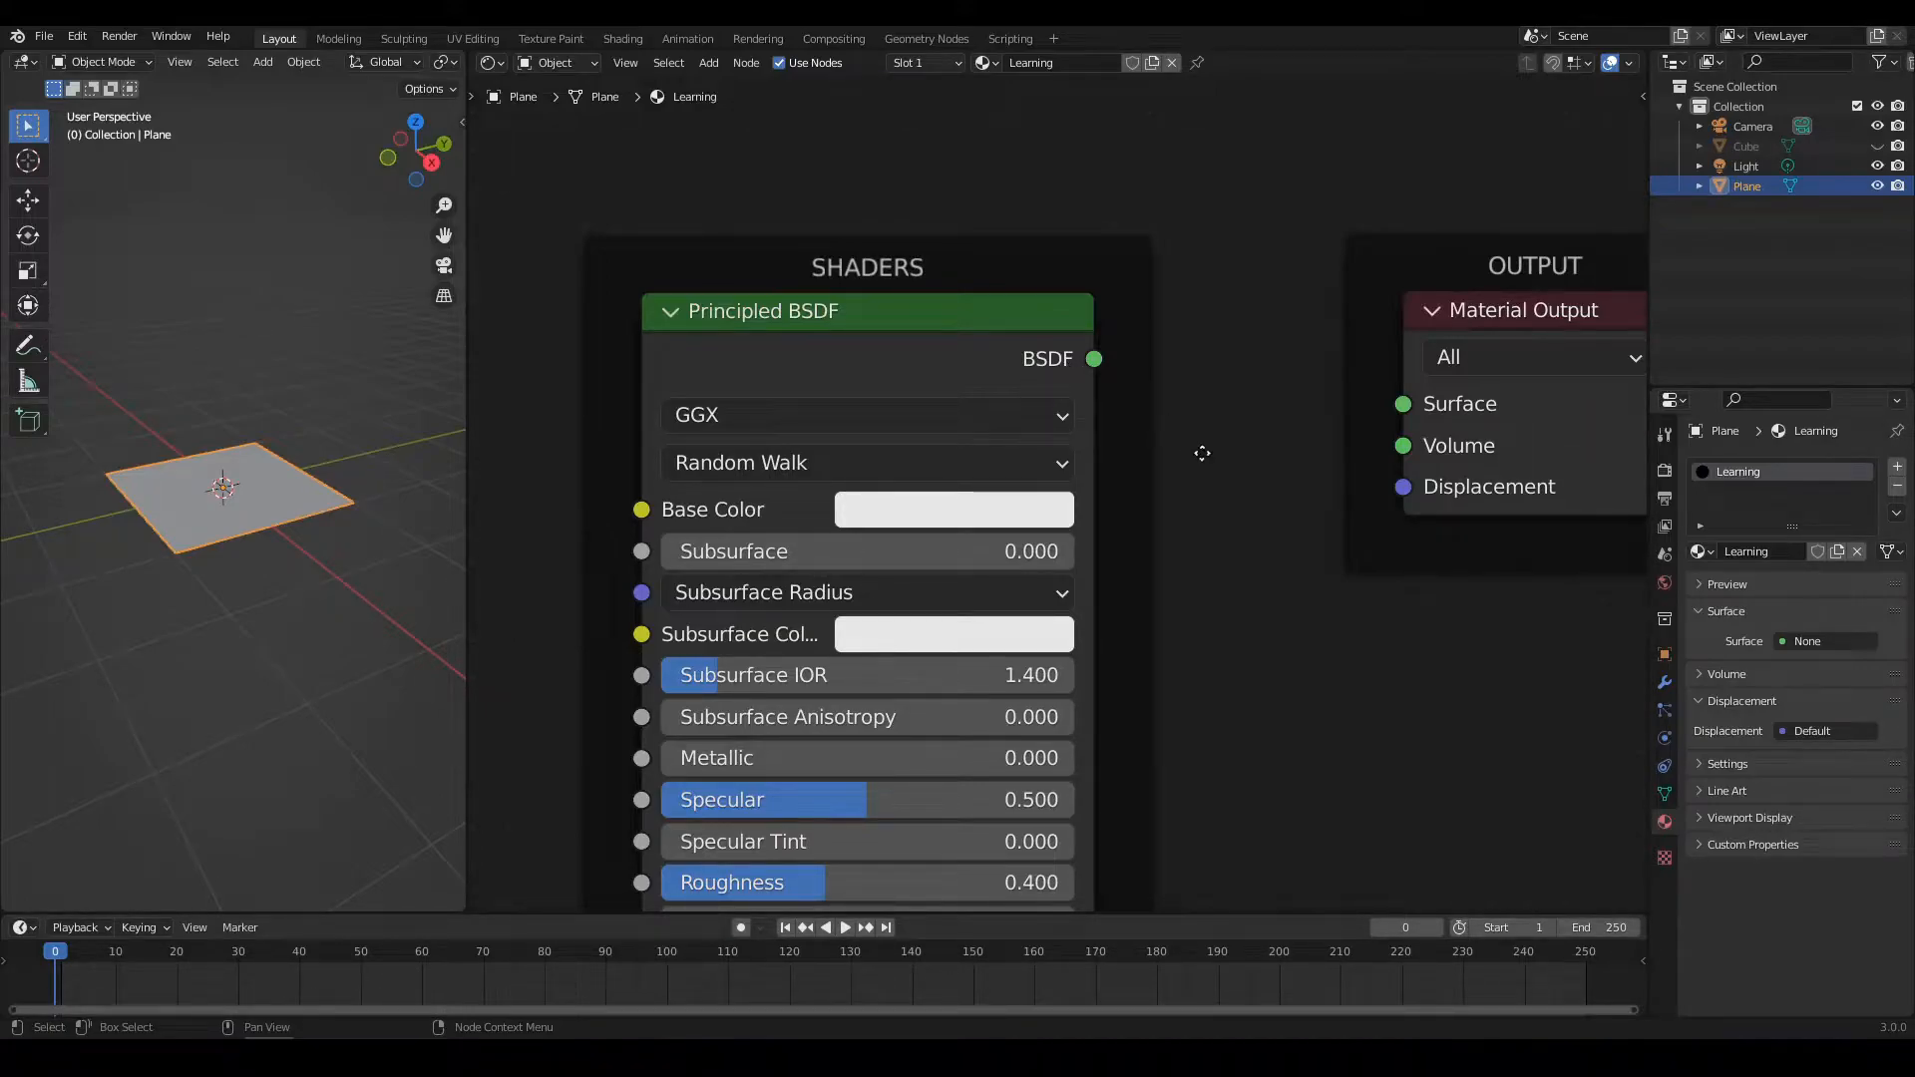
pyautogui.scroll(-2, 1207, 419)
pyautogui.scroll(-2, 1195, 296)
pyautogui.moveTo(1209, 467)
pyautogui.mouseDown(button='middle')
pyautogui.moveTo(1195, 296)
pyautogui.moveTo(1191, 487)
pyautogui.mouseUp(button='middle')
pyautogui.scroll(2, 1193, 313)
pyautogui.scroll(3, 1191, 487)
pyautogui.moveTo(1205, 387); pyautogui.dragTo(1207, 464, button='middle')
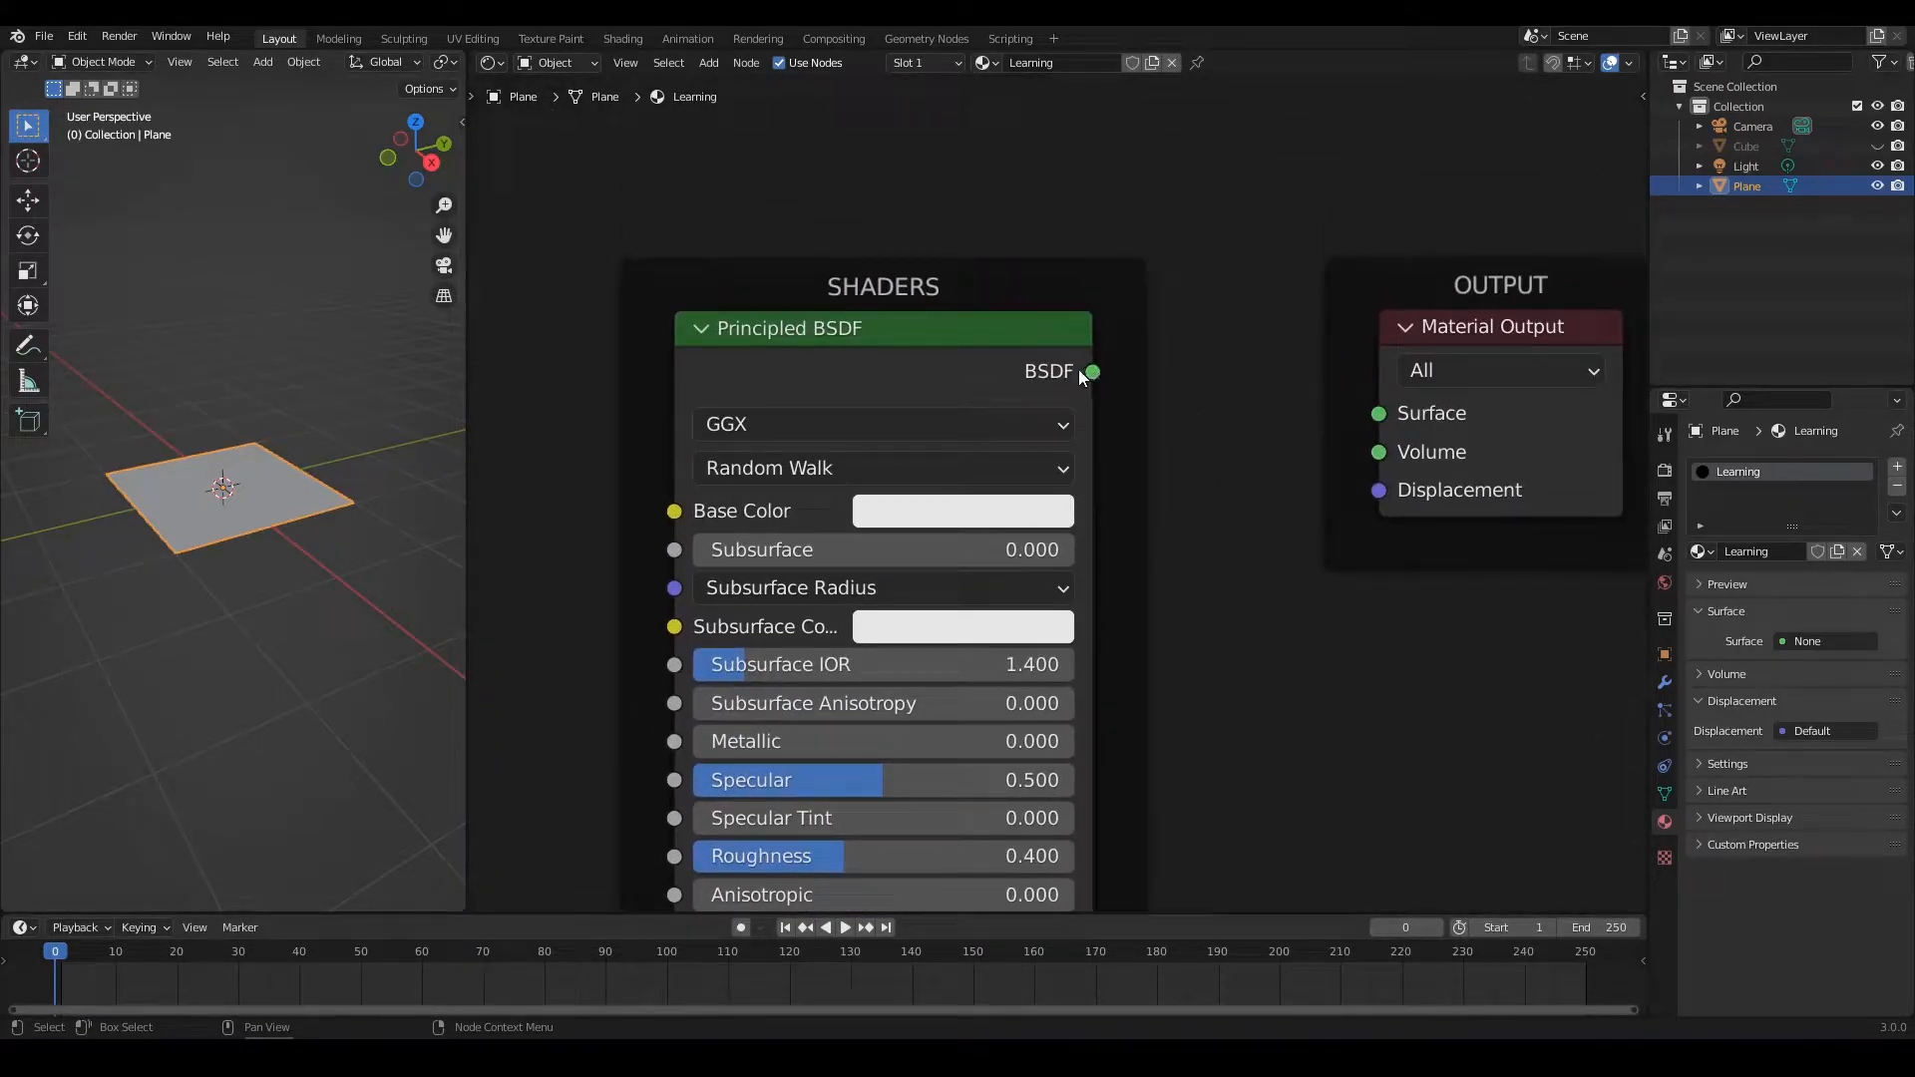
pyautogui.scroll(-4, 1048, 539)
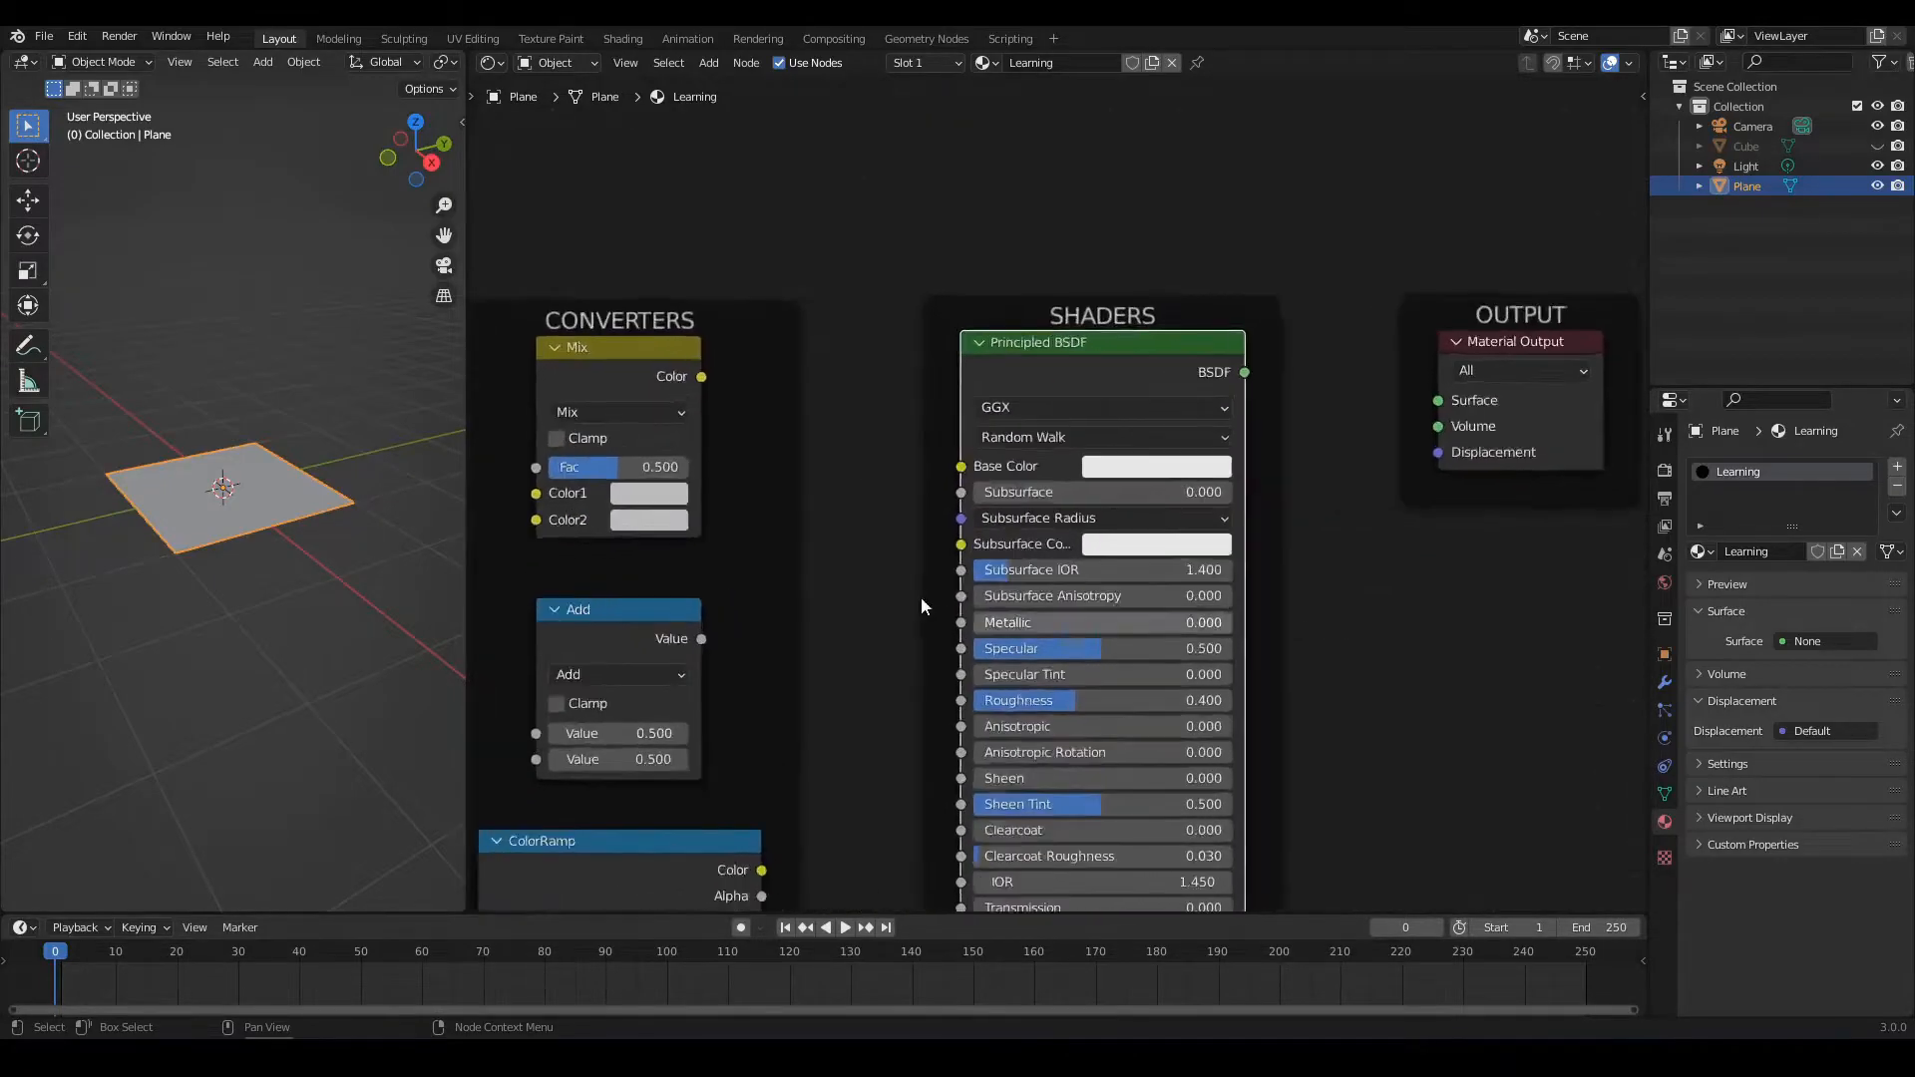
# Try pulling a link from the Mix node's Color output, and review all five node groups together
pyautogui.scroll(4, 924, 597)
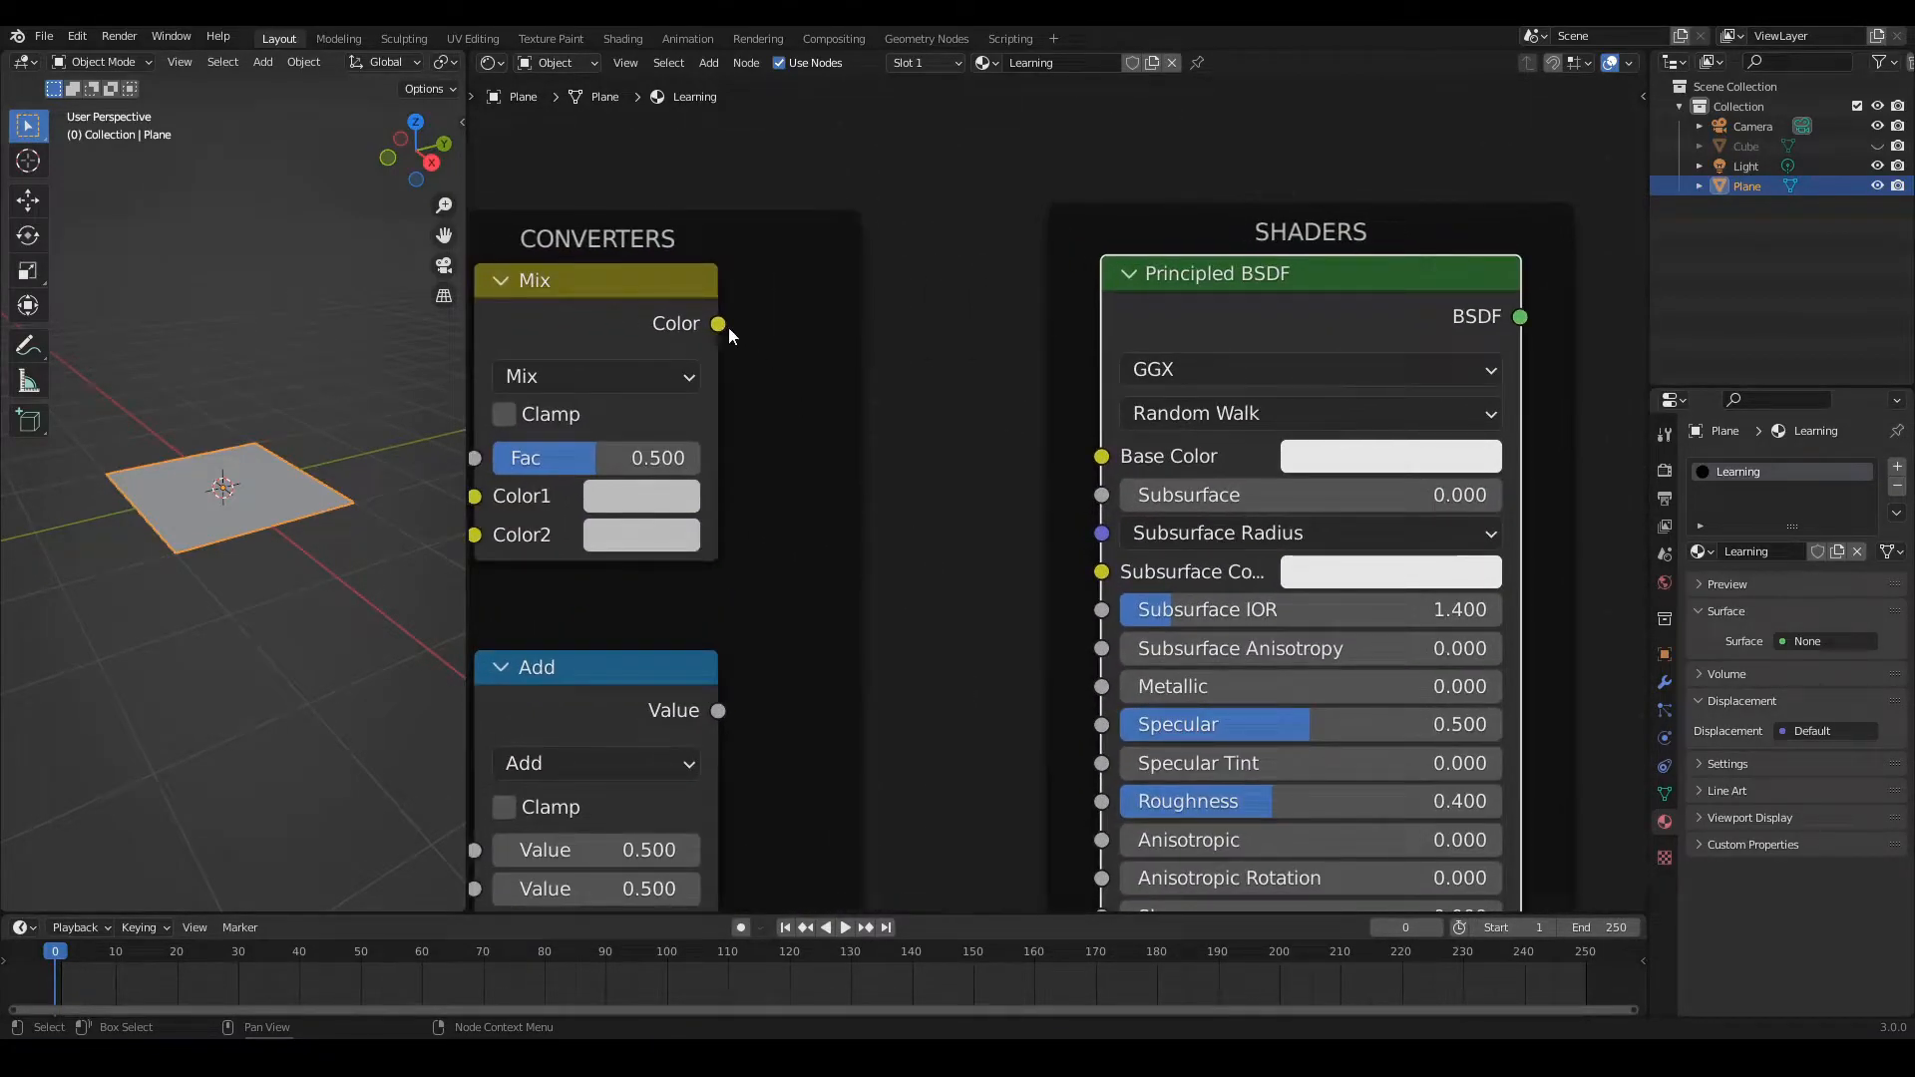
pyautogui.moveTo(718, 323); pyautogui.dragTo(943, 453)
pyautogui.scroll(-3, 957, 479)
pyautogui.scroll(1, 1018, 518)
pyautogui.click(989, 556)
pyautogui.moveTo(1469, 556); pyautogui.dragTo(1415, 518, button='middle')
pyautogui.scroll(-1, 1249, 524)
pyautogui.scroll(-6, 944, 527)
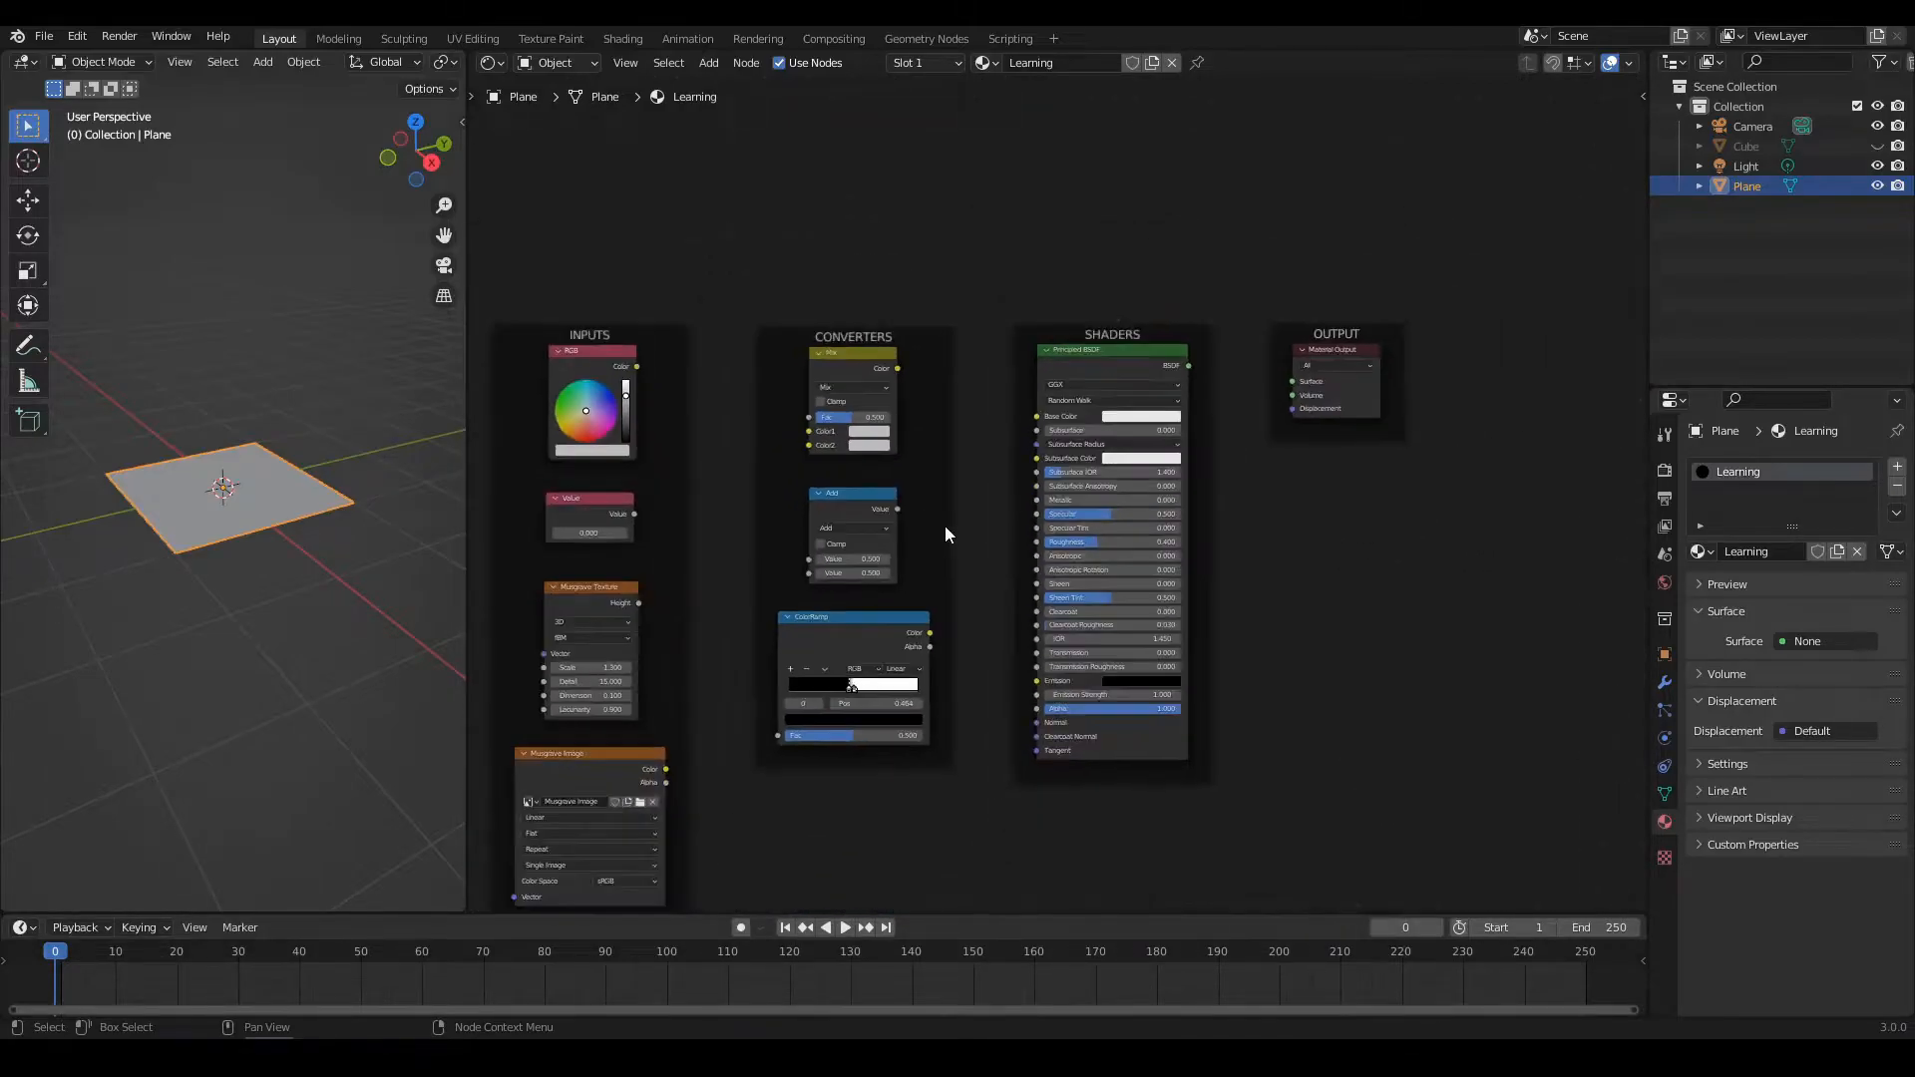
pyautogui.moveTo(756, 532); pyautogui.dragTo(951, 428, button='middle')
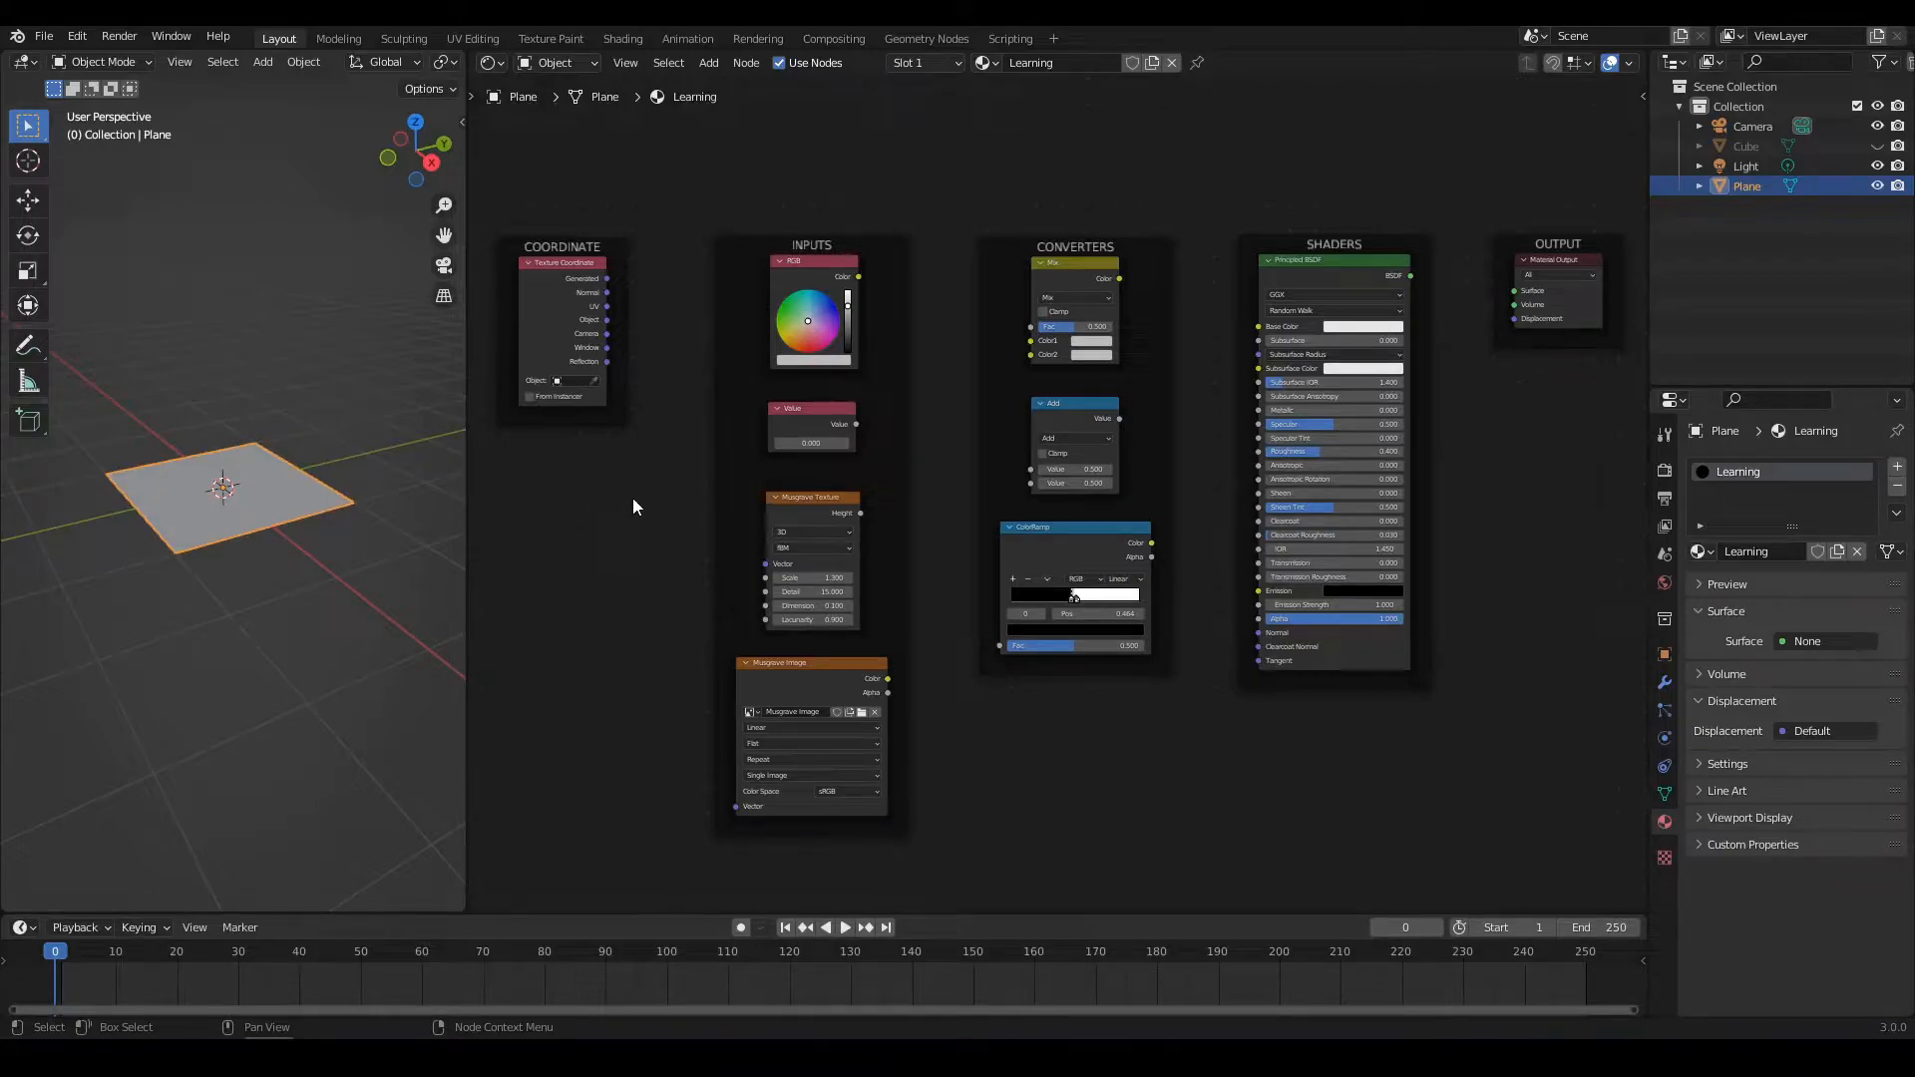
# View the plane closer from a higher angle, and examine the Inputs, Converters and Shaders groups
pyautogui.moveTo(272, 482)
pyautogui.mouseDown(button='middle')
pyautogui.moveTo(289, 572)
pyautogui.moveTo(313, 518)
pyautogui.moveTo(265, 509)
pyautogui.mouseUp(button='middle')
pyautogui.scroll(3, 291, 559)
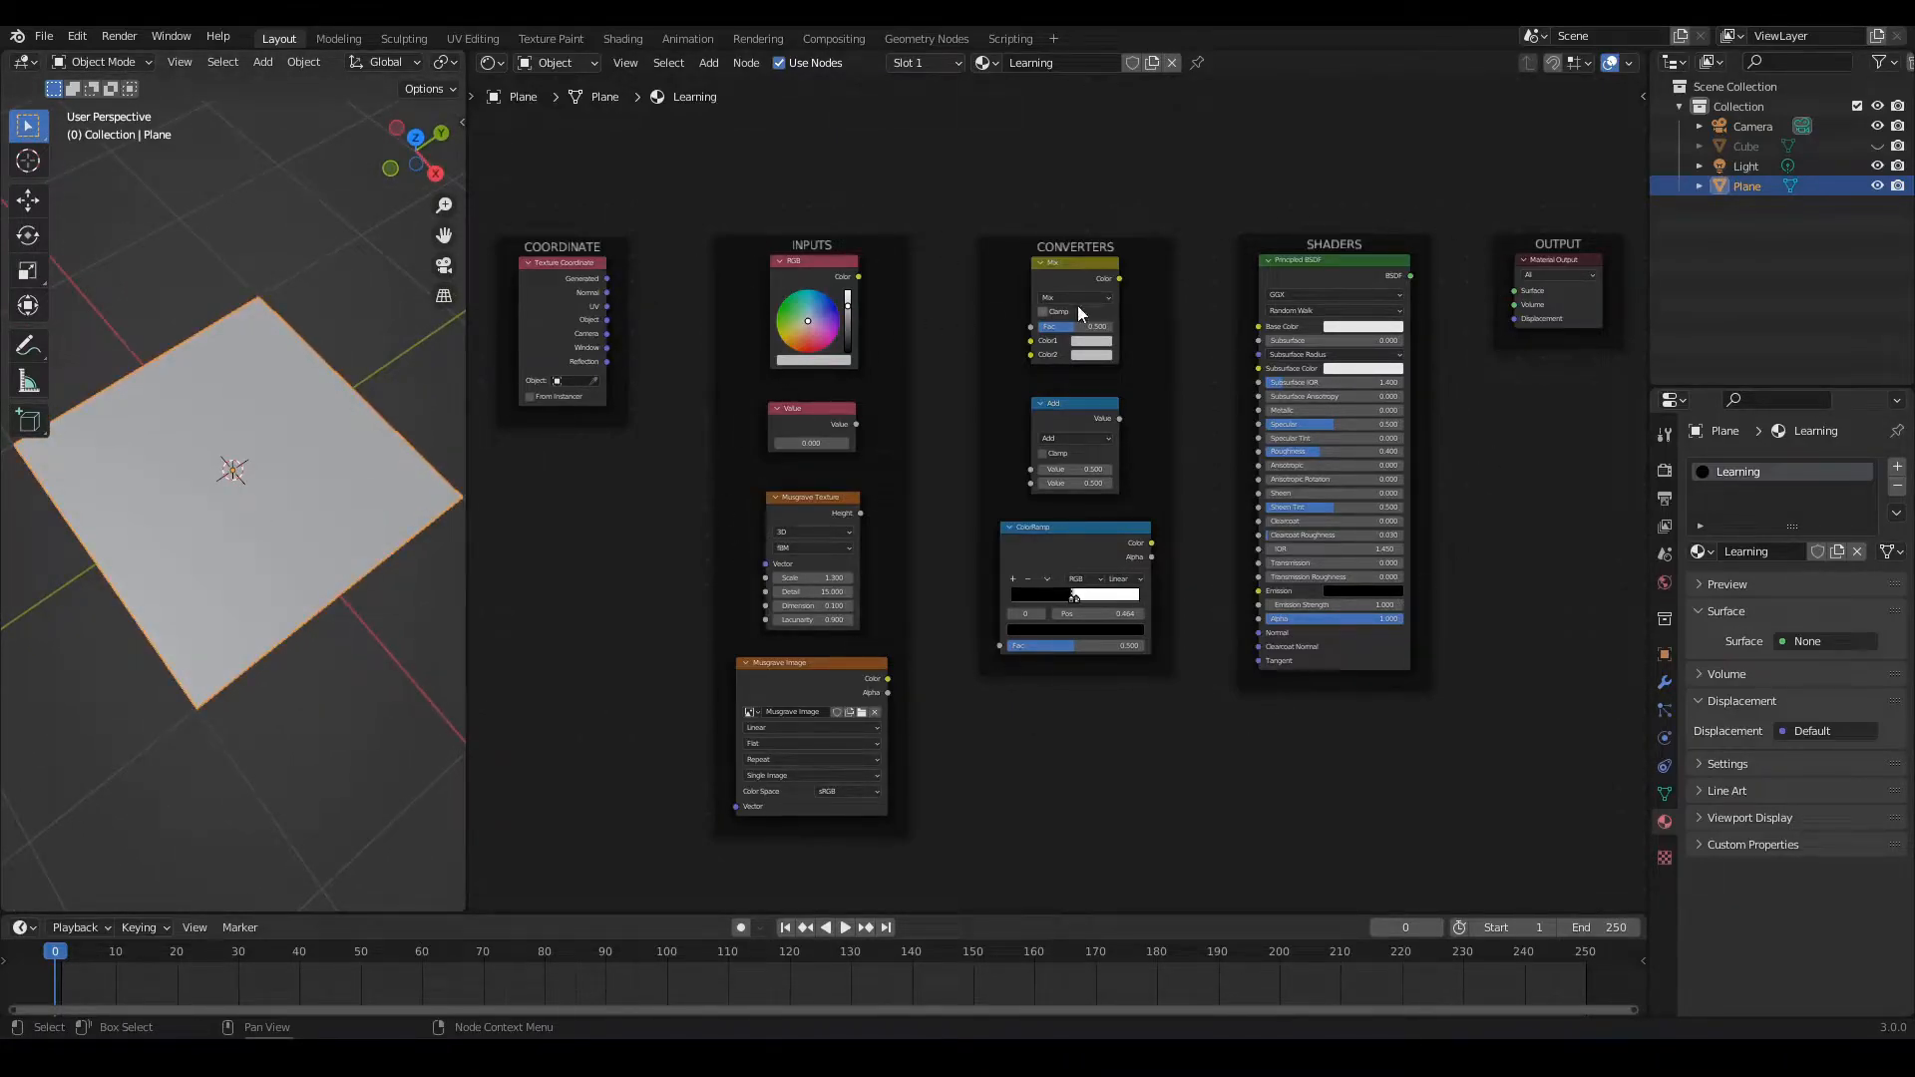
pyautogui.scroll(3, 627, 505)
pyautogui.moveTo(591, 535); pyautogui.dragTo(747, 613, button='middle')
pyautogui.moveTo(1072, 471); pyautogui.dragTo(1004, 529, button='middle')
pyautogui.moveTo(1317, 448); pyautogui.dragTo(1200, 409, button='middle')
pyautogui.scroll(2, 1201, 408)
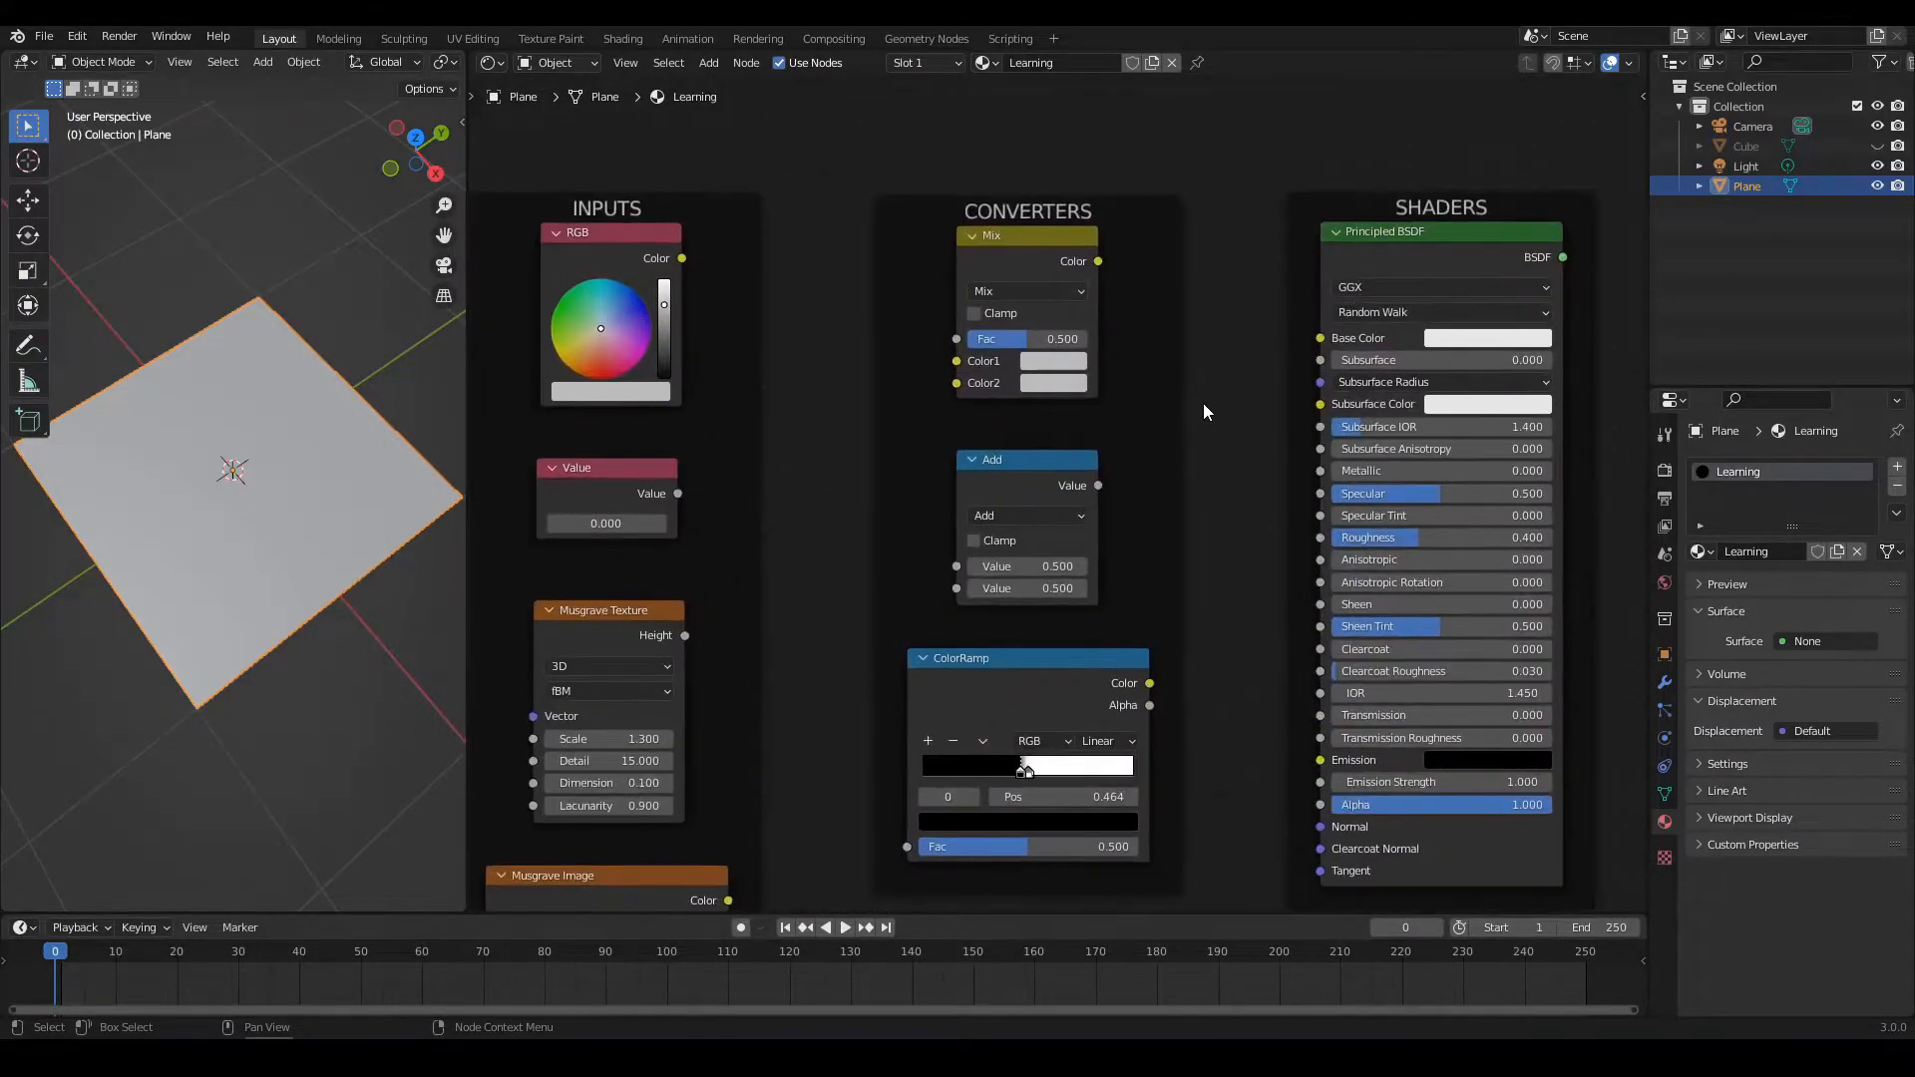
# Connect the Principled BSDF's BSDF output to the Material Output's Surface input
pyautogui.scroll(-2, 1201, 405)
pyautogui.click(1211, 504)
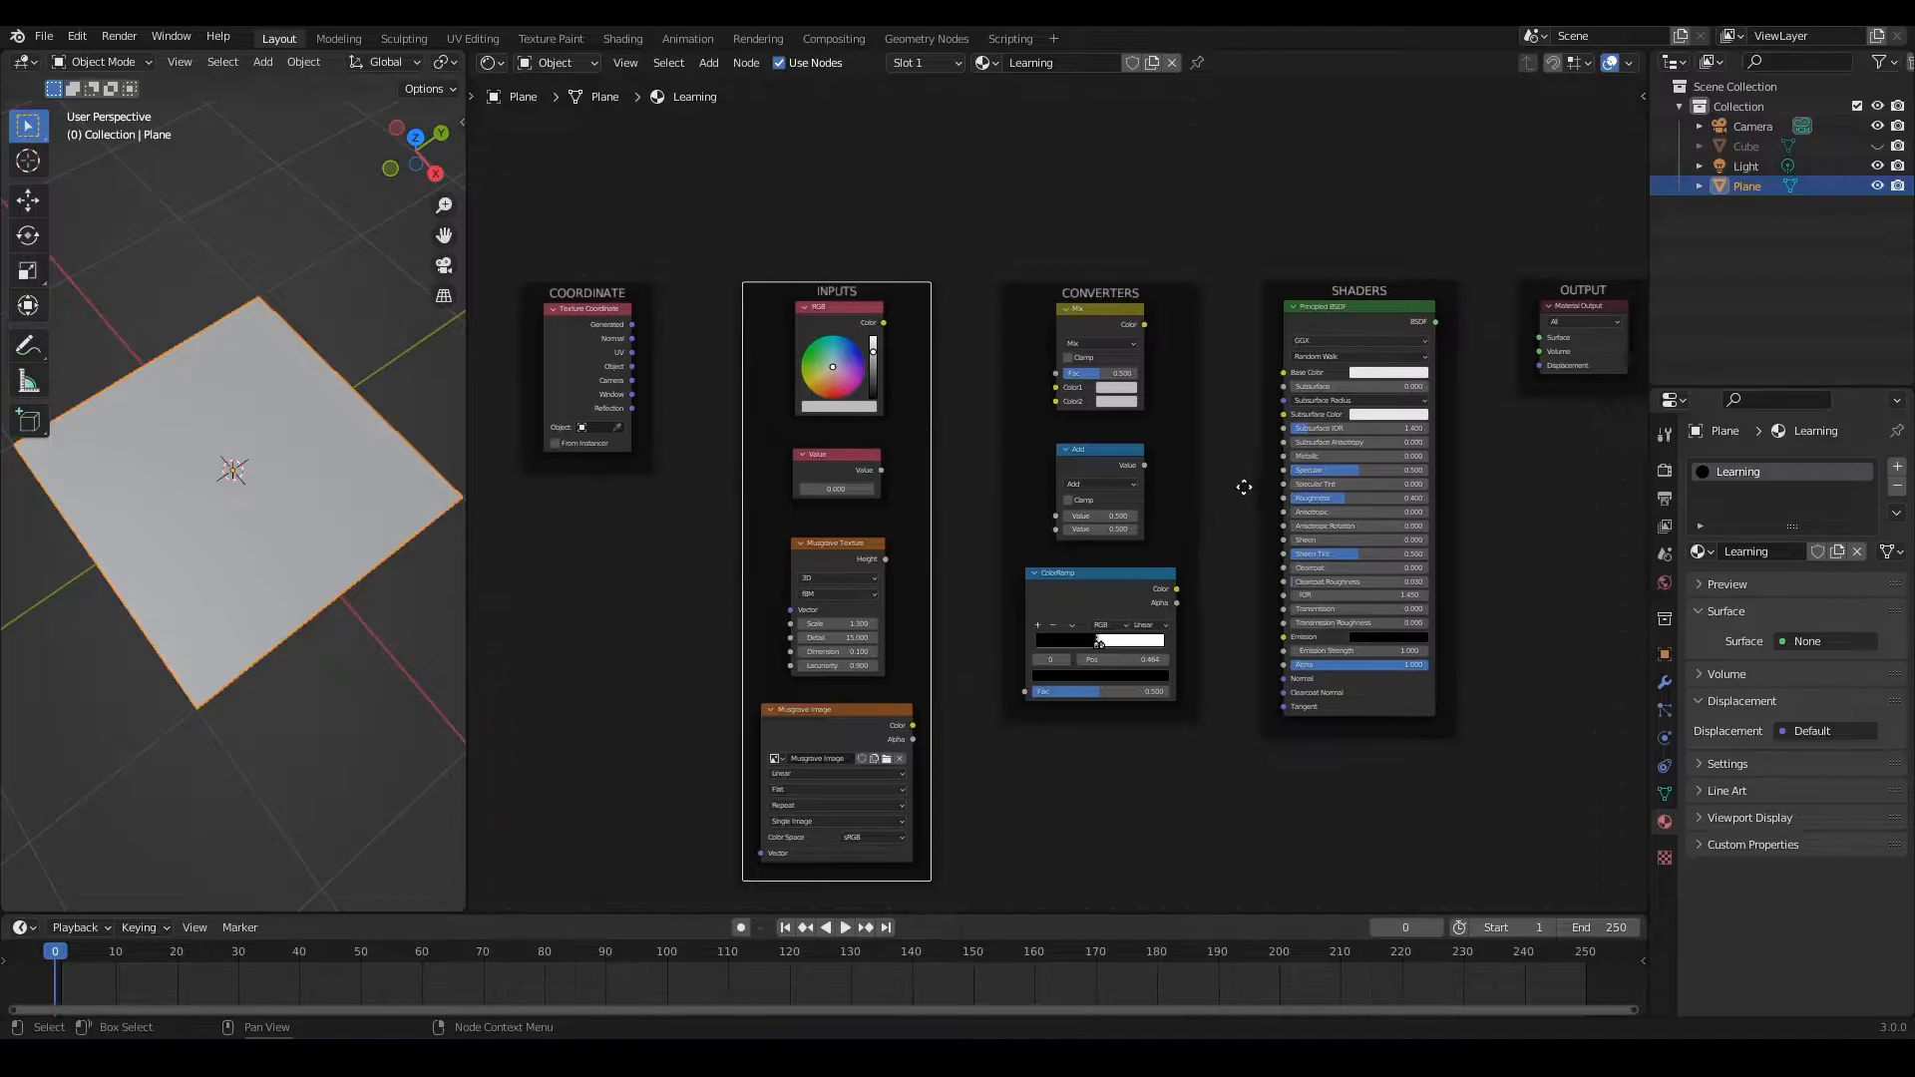
pyautogui.scroll(3, 1205, 541)
pyautogui.scroll(4, 1259, 523)
pyautogui.moveTo(1249, 486); pyautogui.dragTo(1154, 597, button='middle')
pyautogui.moveTo(1160, 489); pyautogui.dragTo(1133, 531, button='middle')
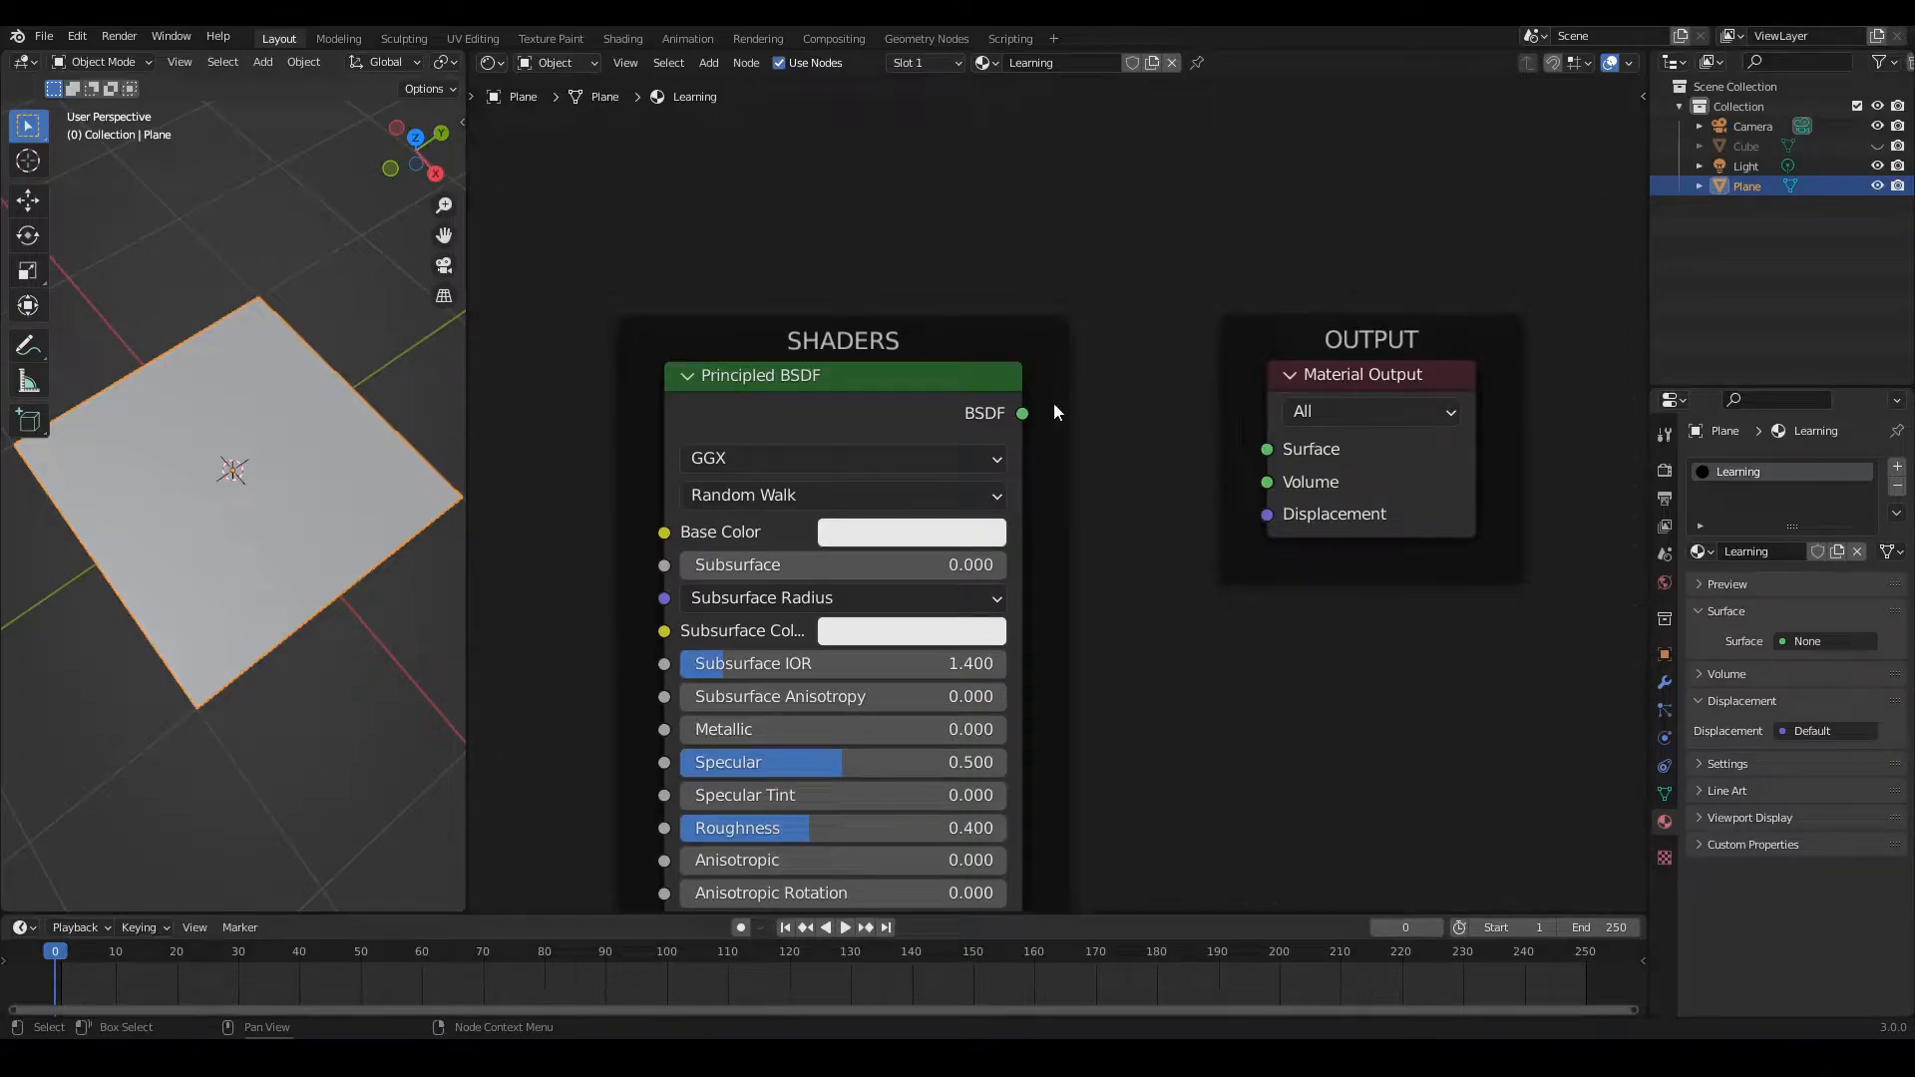
pyautogui.moveTo(1022, 413); pyautogui.dragTo(1284, 457)
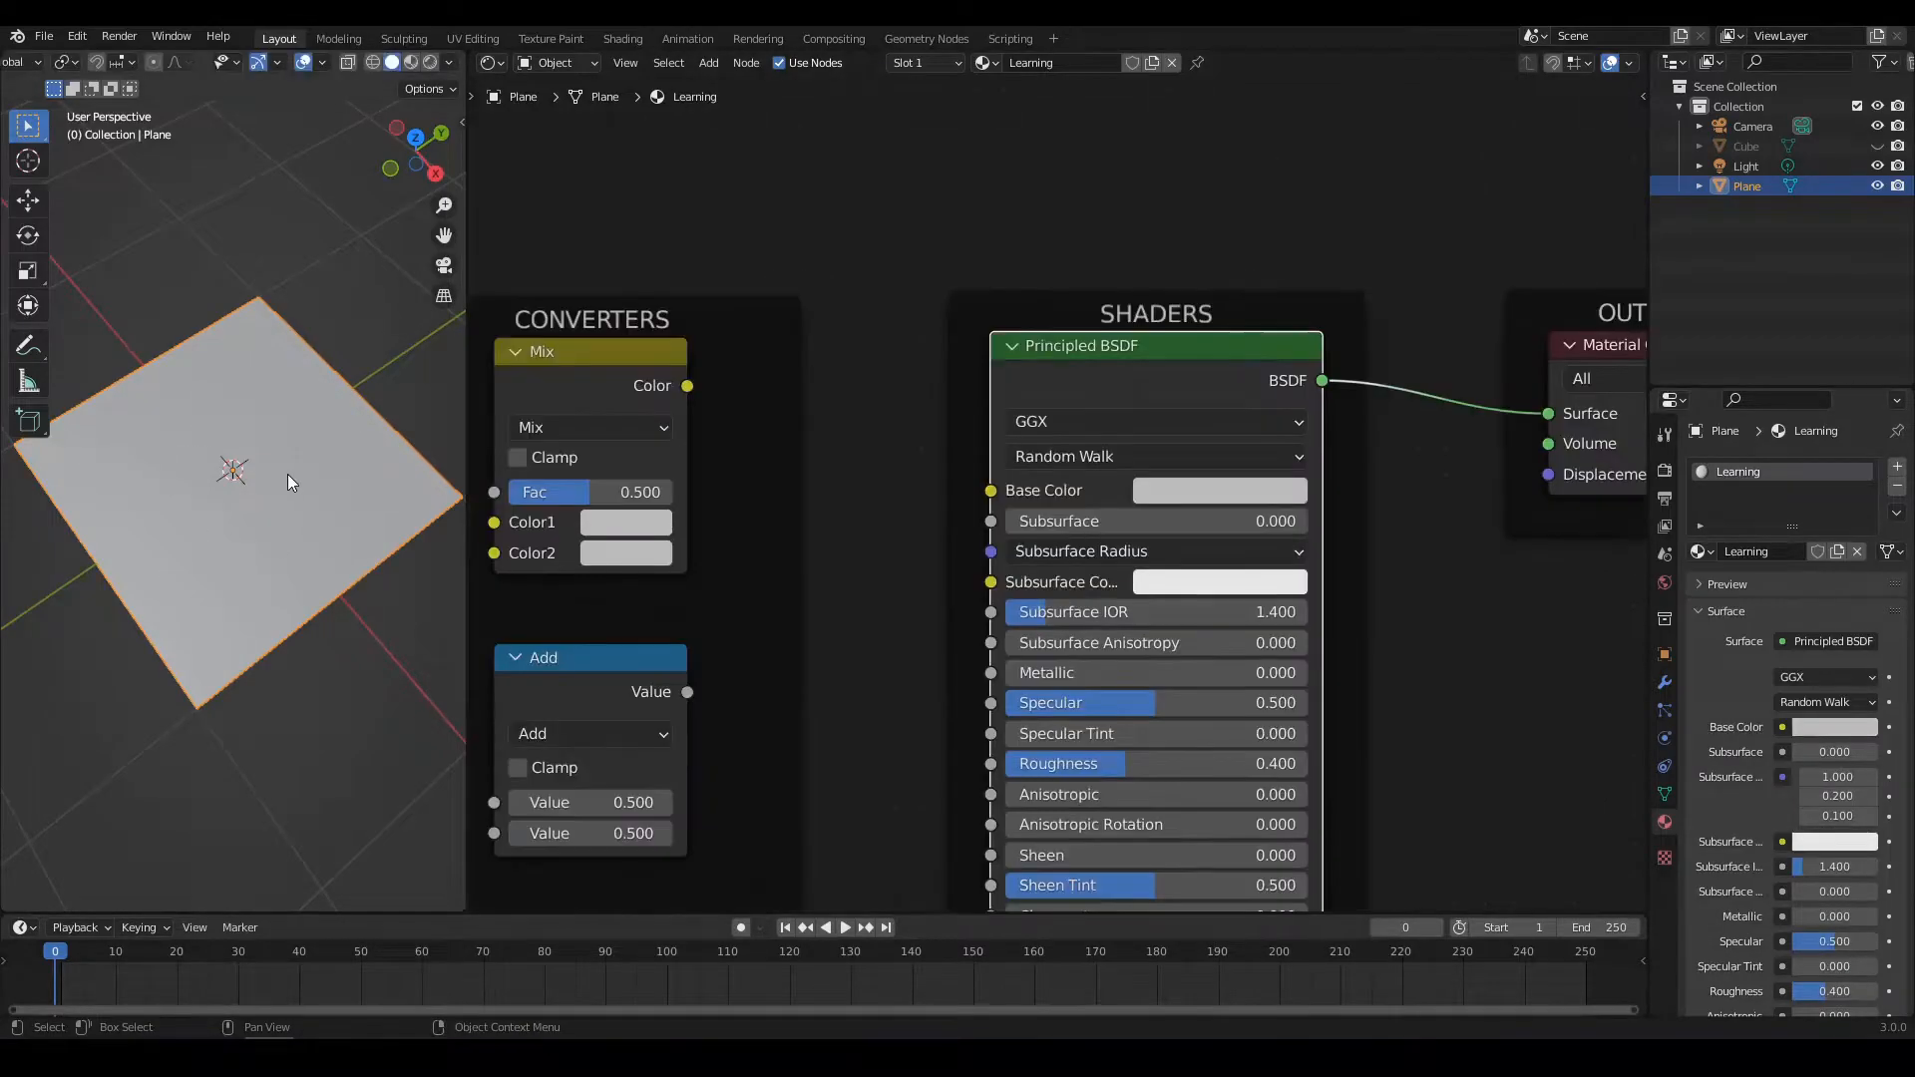
# Switch the 3D viewport to Material Preview shading and frame the plane
pyautogui.moveTo(287, 475); pyautogui.dragTo(261, 475, button='middle')
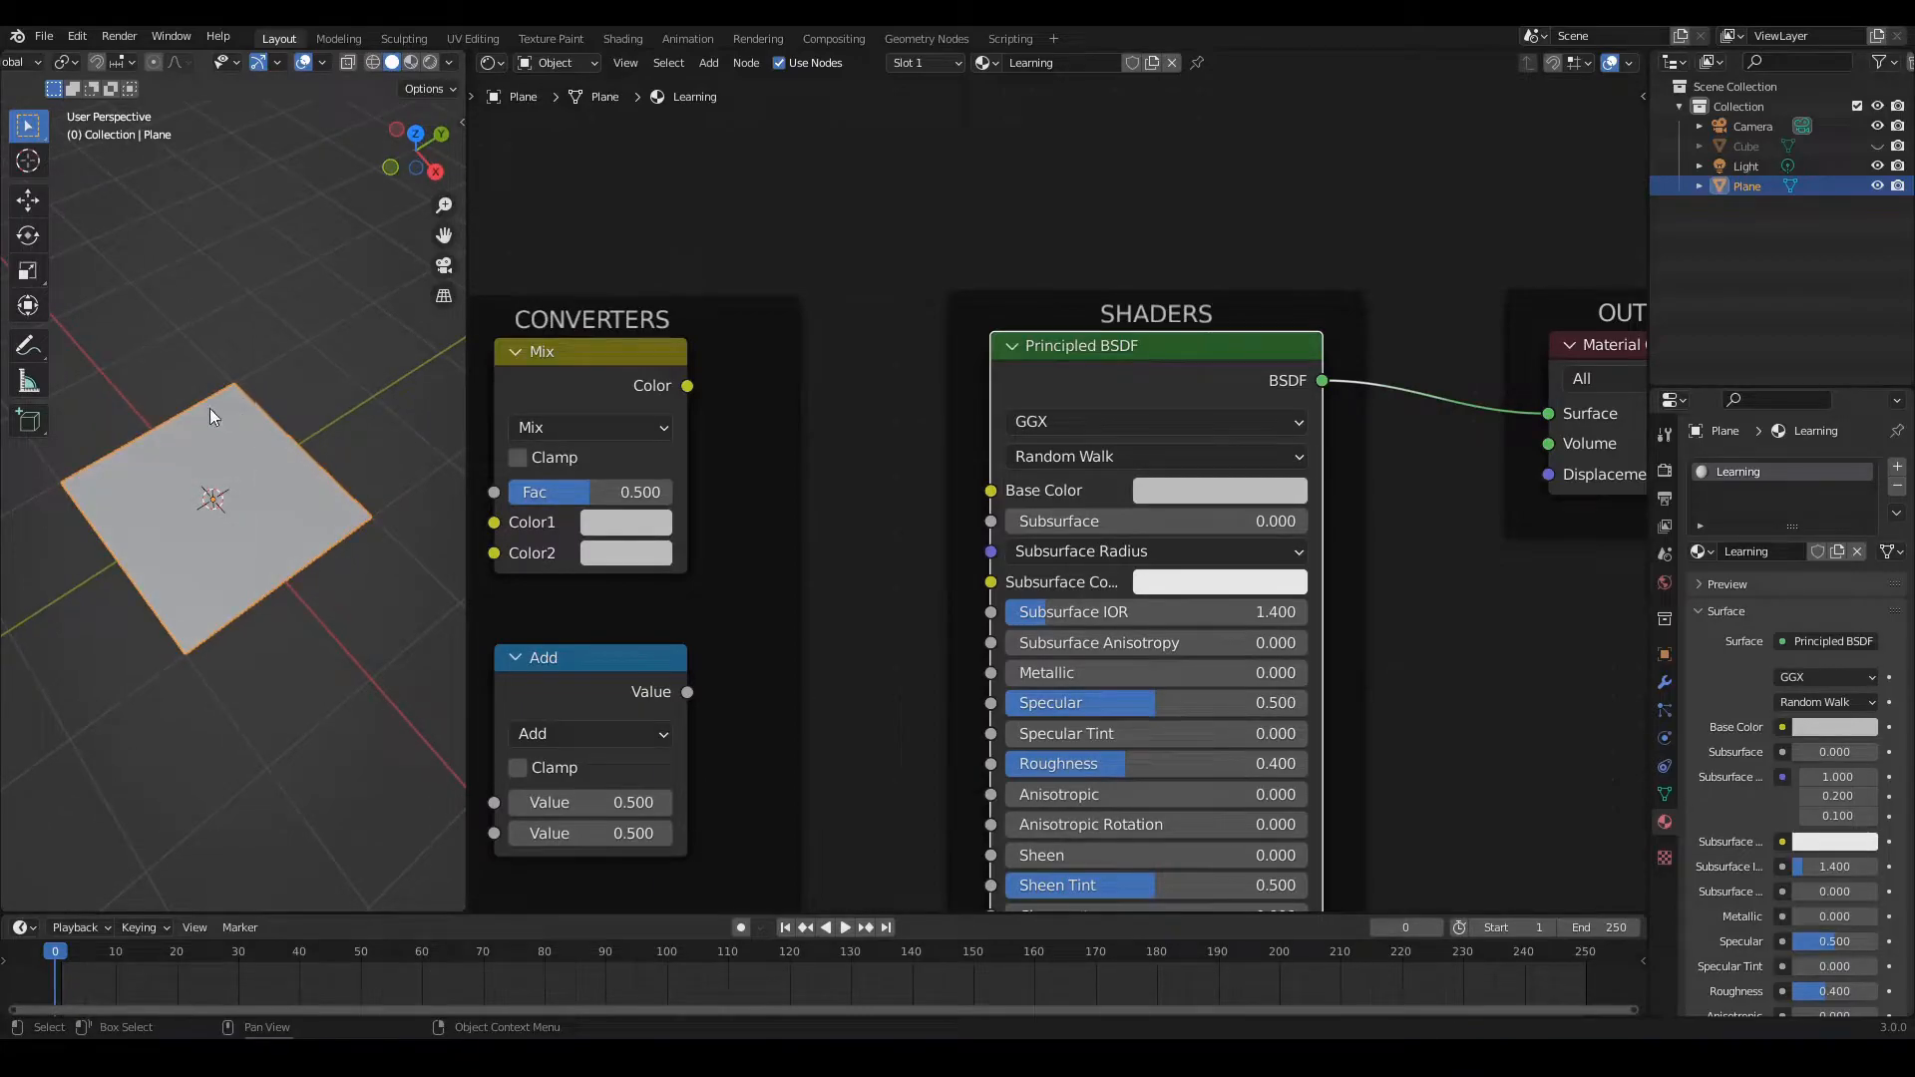
pyautogui.click(411, 63)
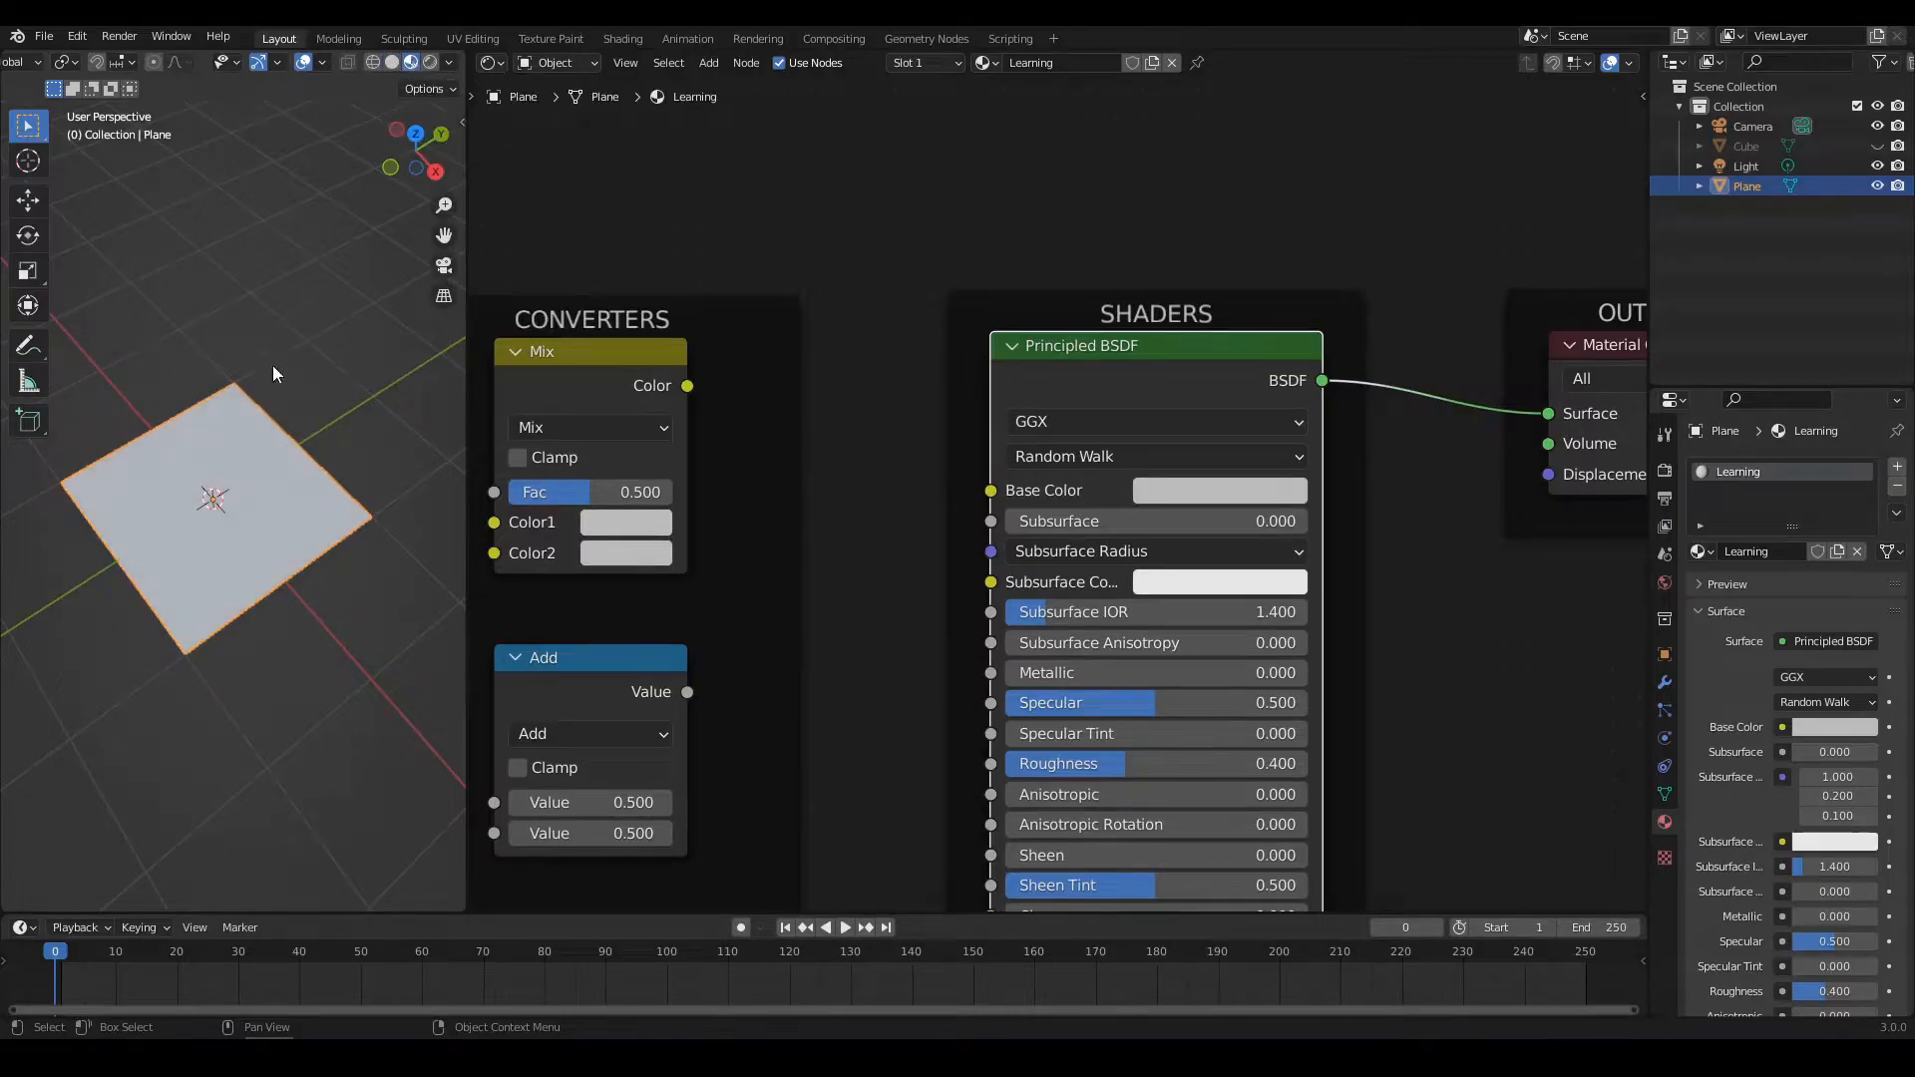
pyautogui.scroll(1, 217, 533)
pyautogui.moveTo(201, 565)
pyautogui.keyDown('shift'); pyautogui.mouseDown(button='middle')
pyautogui.moveTo(209, 541)
pyautogui.moveTo(225, 557)
pyautogui.moveTo(215, 530)
pyautogui.mouseUp(button='middle'); pyautogui.keyUp('shift')
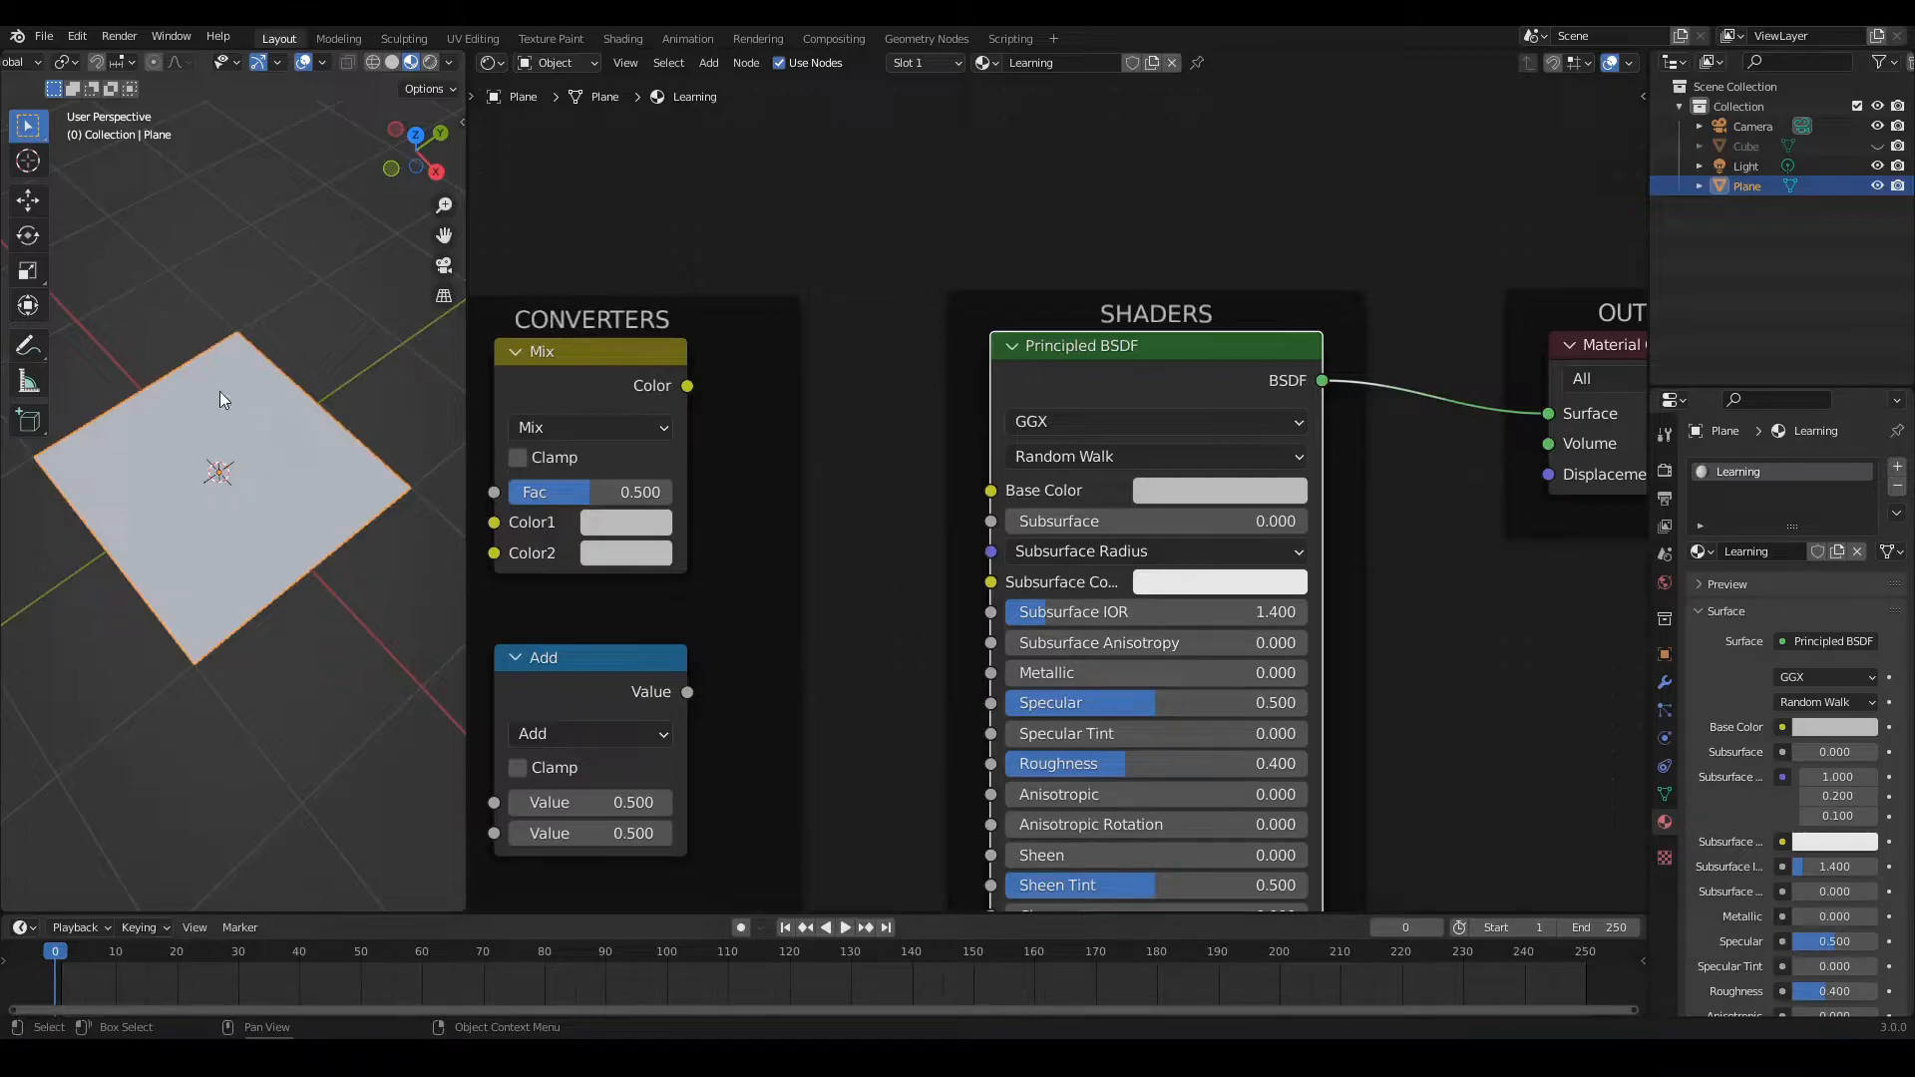
# Set the Principled BSDF's Base Color to a light yellowish green
pyautogui.moveTo(1444, 567); pyautogui.dragTo(1370, 534, button='middle')
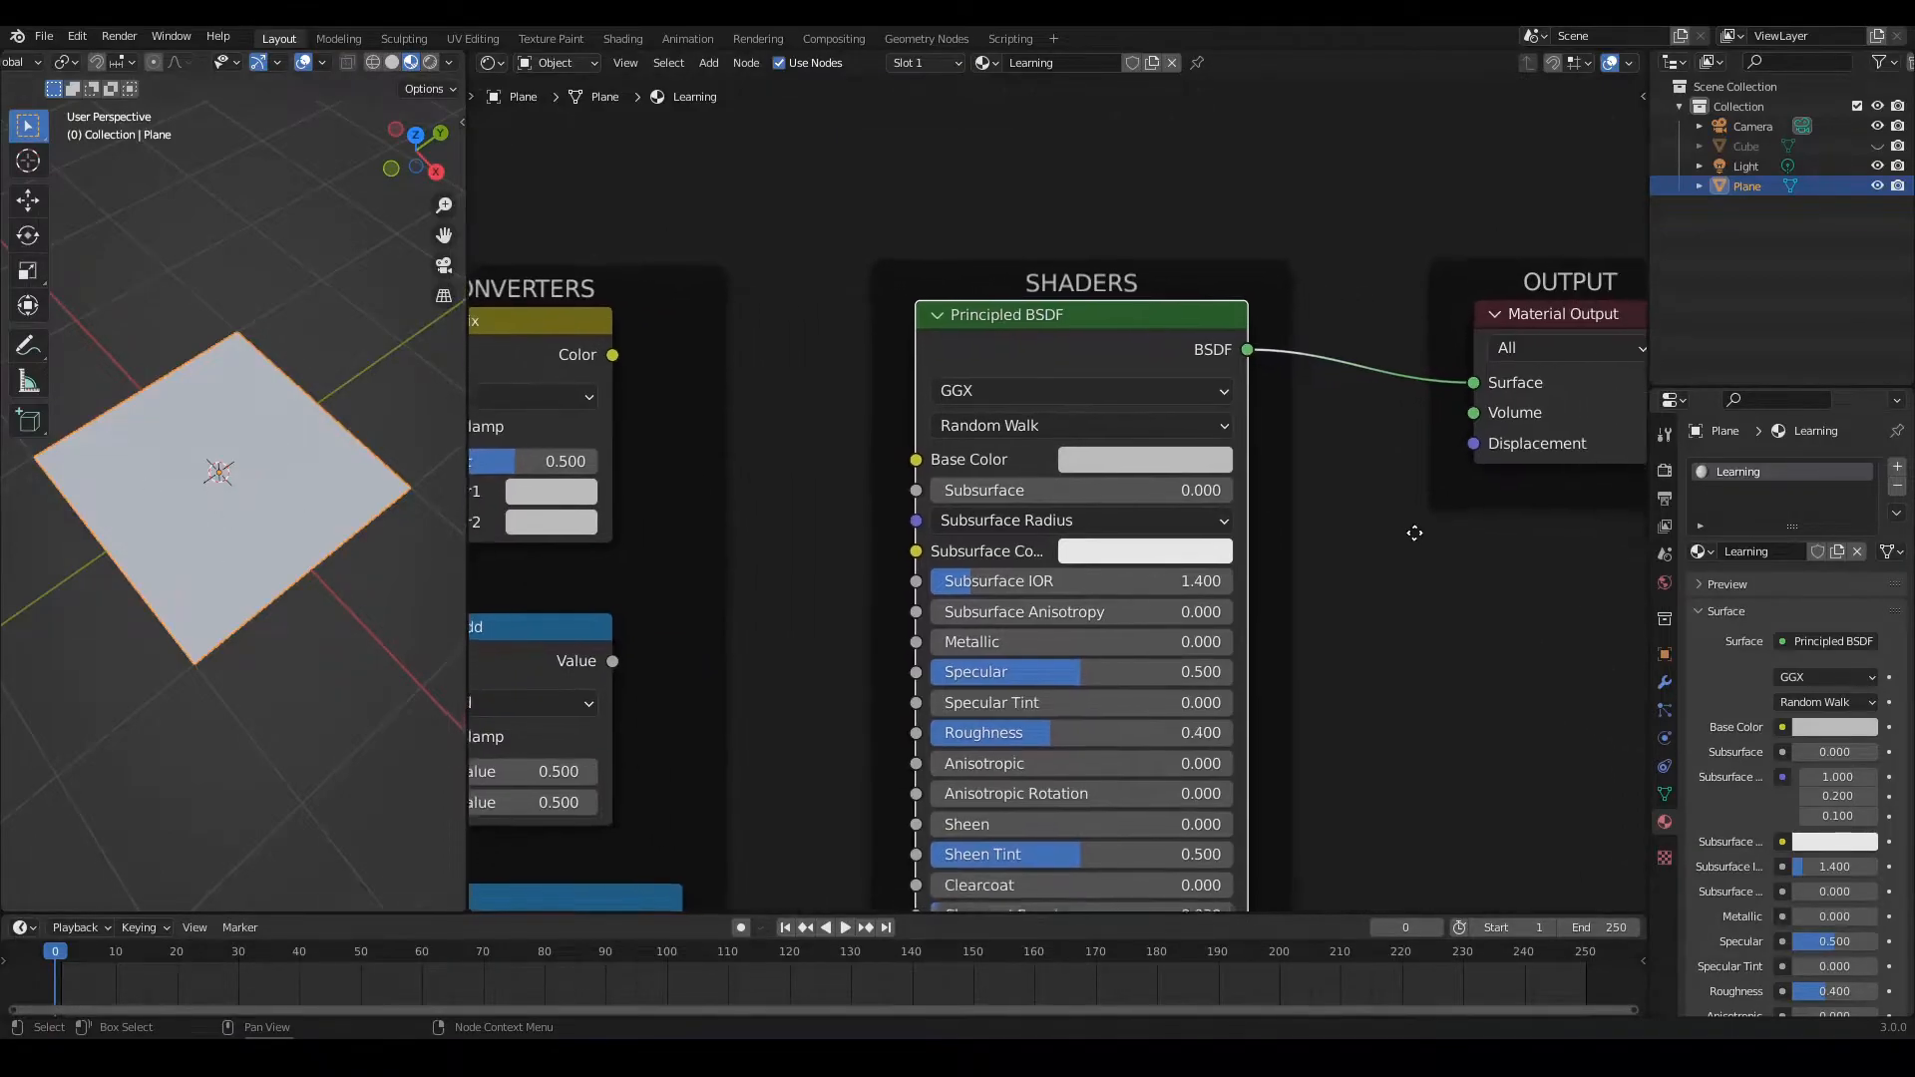
pyautogui.click(1138, 463)
pyautogui.moveTo(1166, 196); pyautogui.dragTo(1128, 177)
pyautogui.moveTo(1362, 549); pyautogui.dragTo(1446, 517, button='middle')
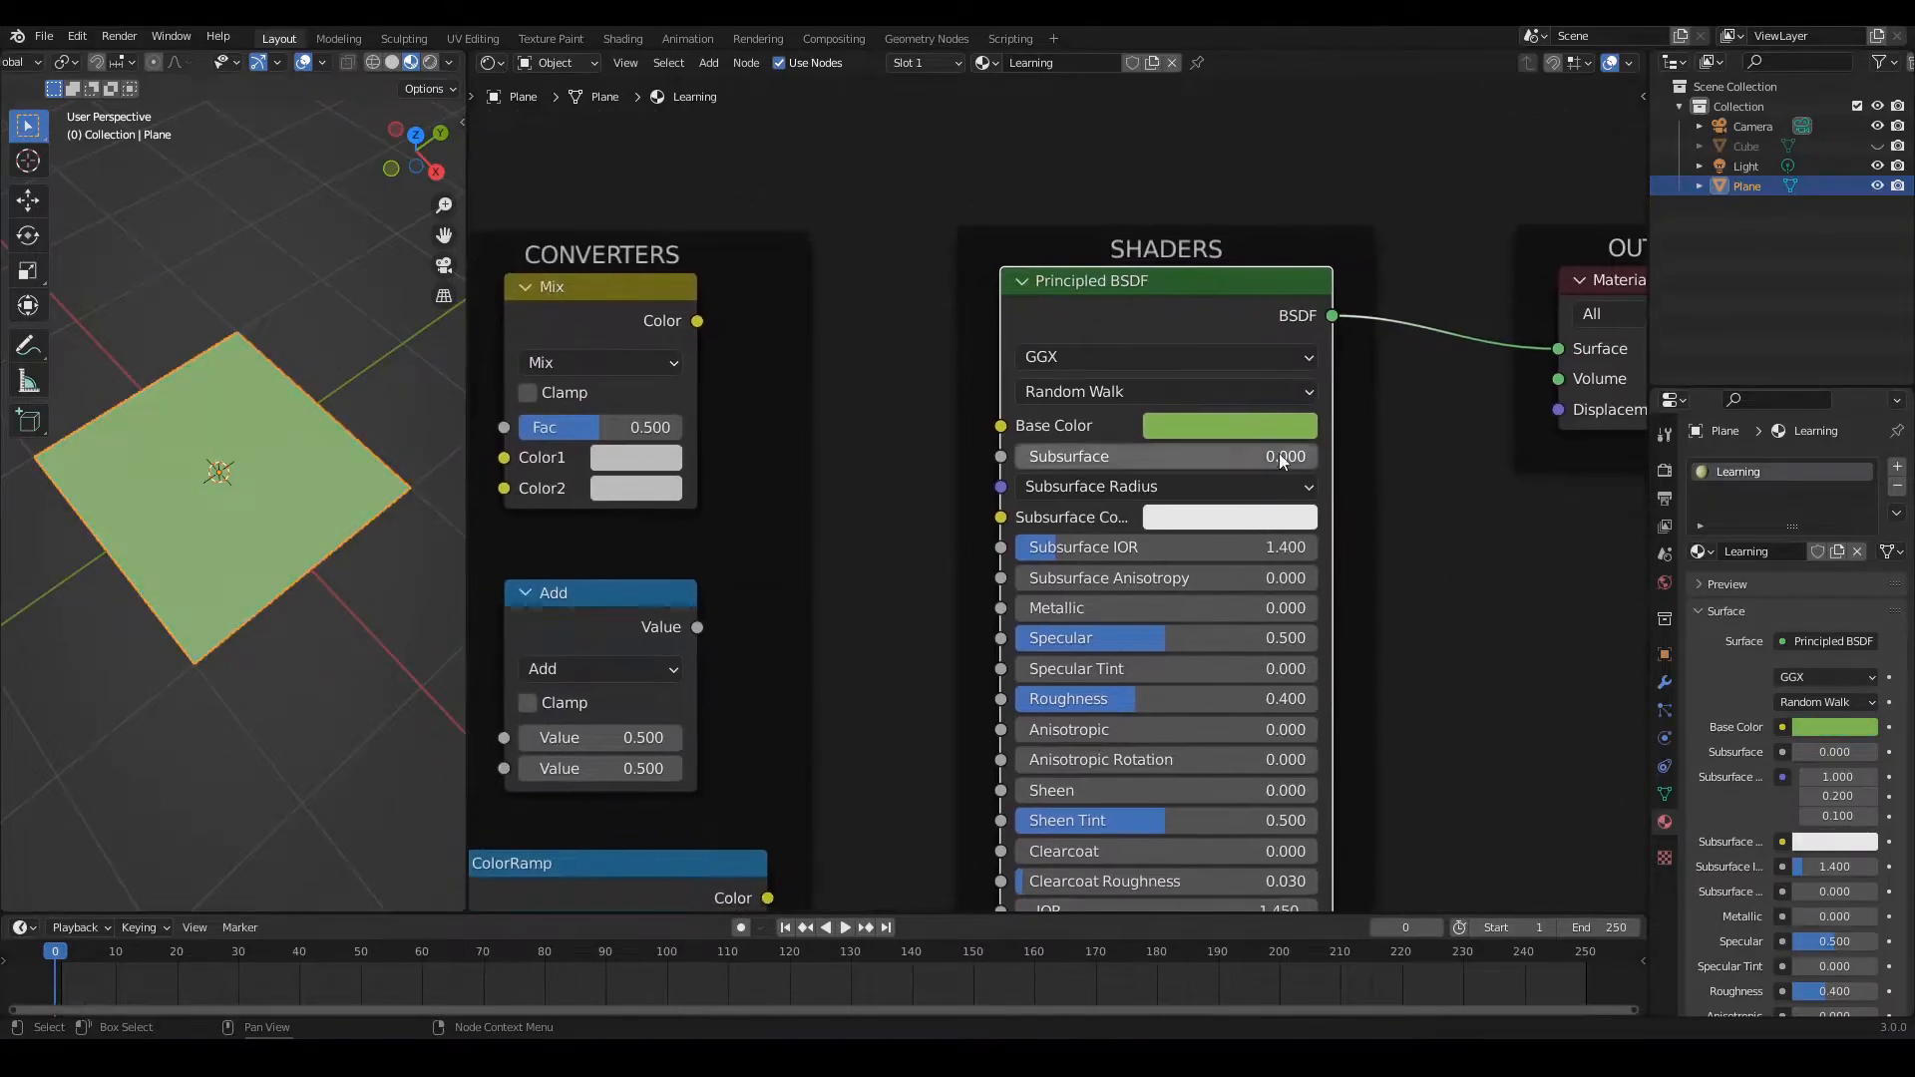
# Connect the RGB node's Color output to the Principled BSDF's Base Color input
pyautogui.scroll(-5, 1047, 457)
pyautogui.moveTo(967, 490); pyautogui.dragTo(1271, 430, button='middle')
pyautogui.moveTo(848, 398); pyautogui.dragTo(810, 410, button='middle')
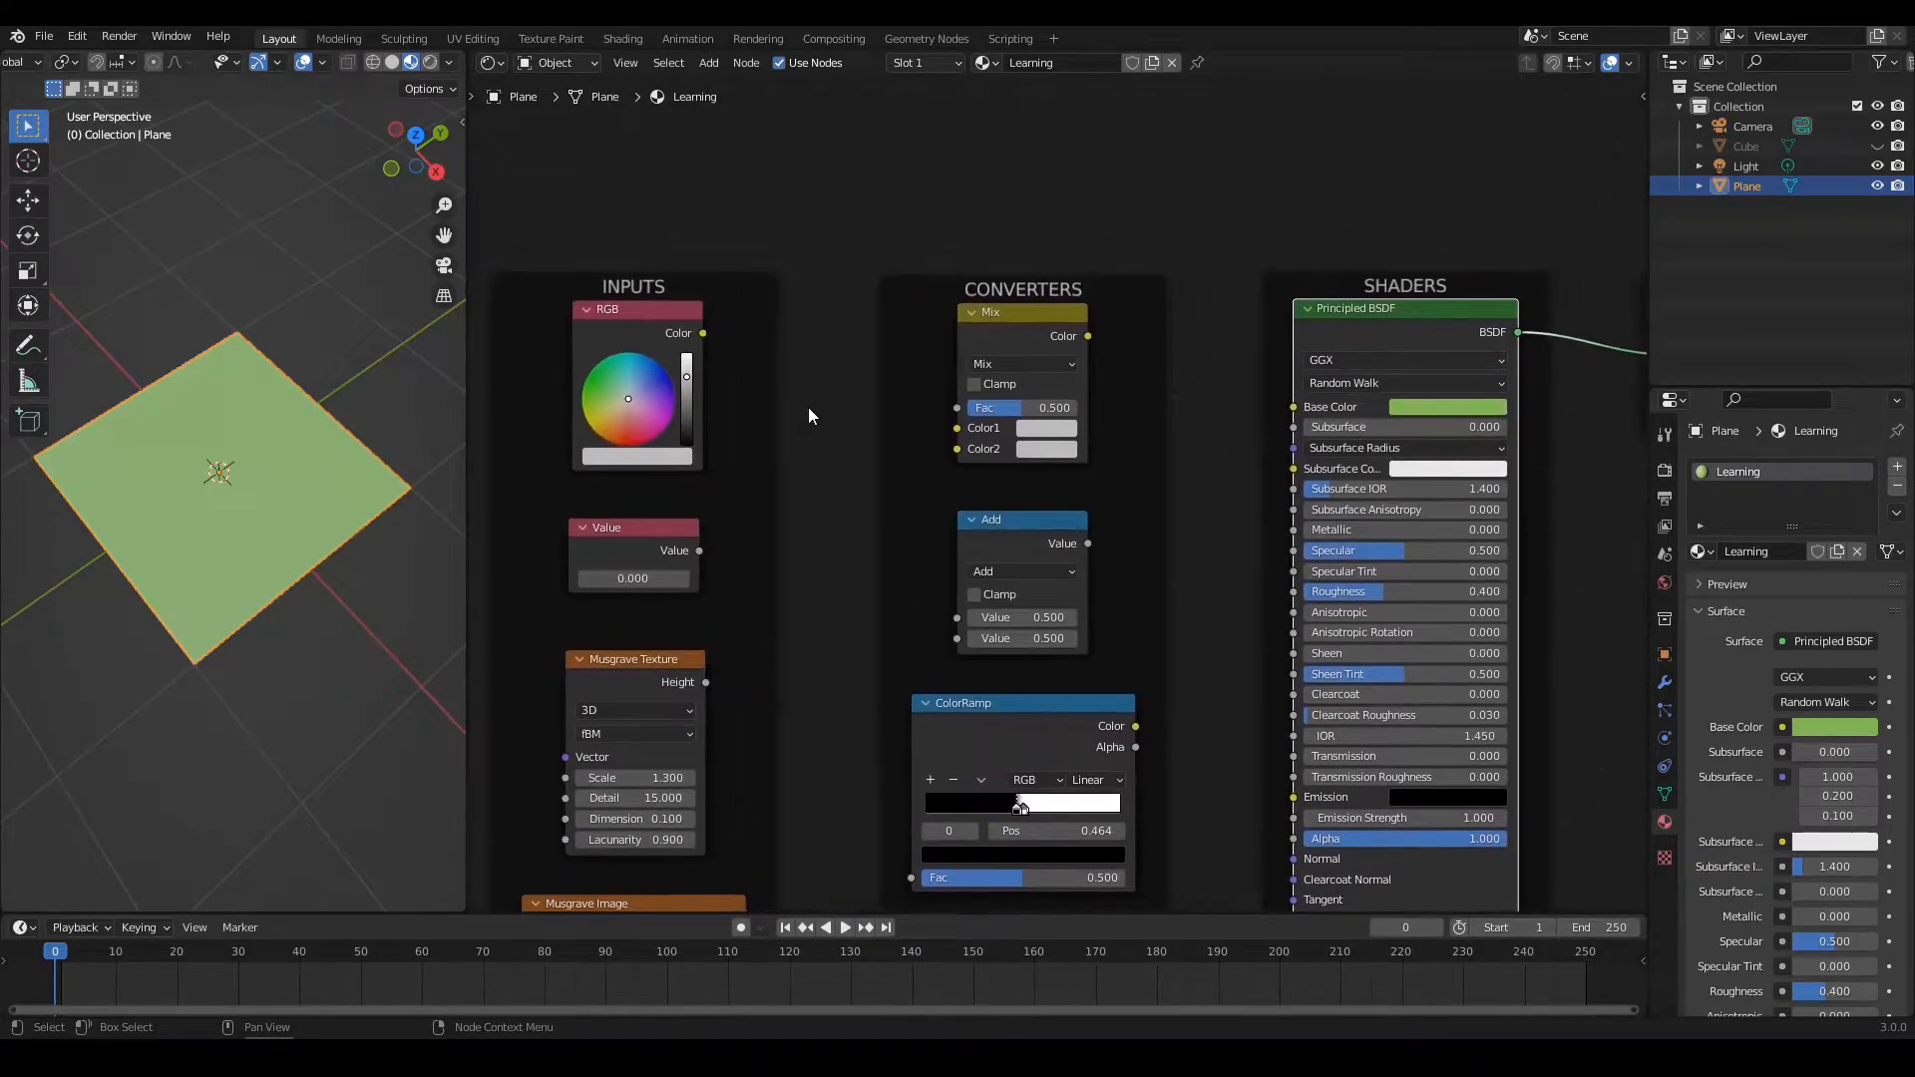
pyautogui.moveTo(703, 336)
pyautogui.mouseDown()
pyautogui.moveTo(1125, 333)
pyautogui.moveTo(1295, 410)
pyautogui.moveTo(705, 343)
pyautogui.mouseUp()
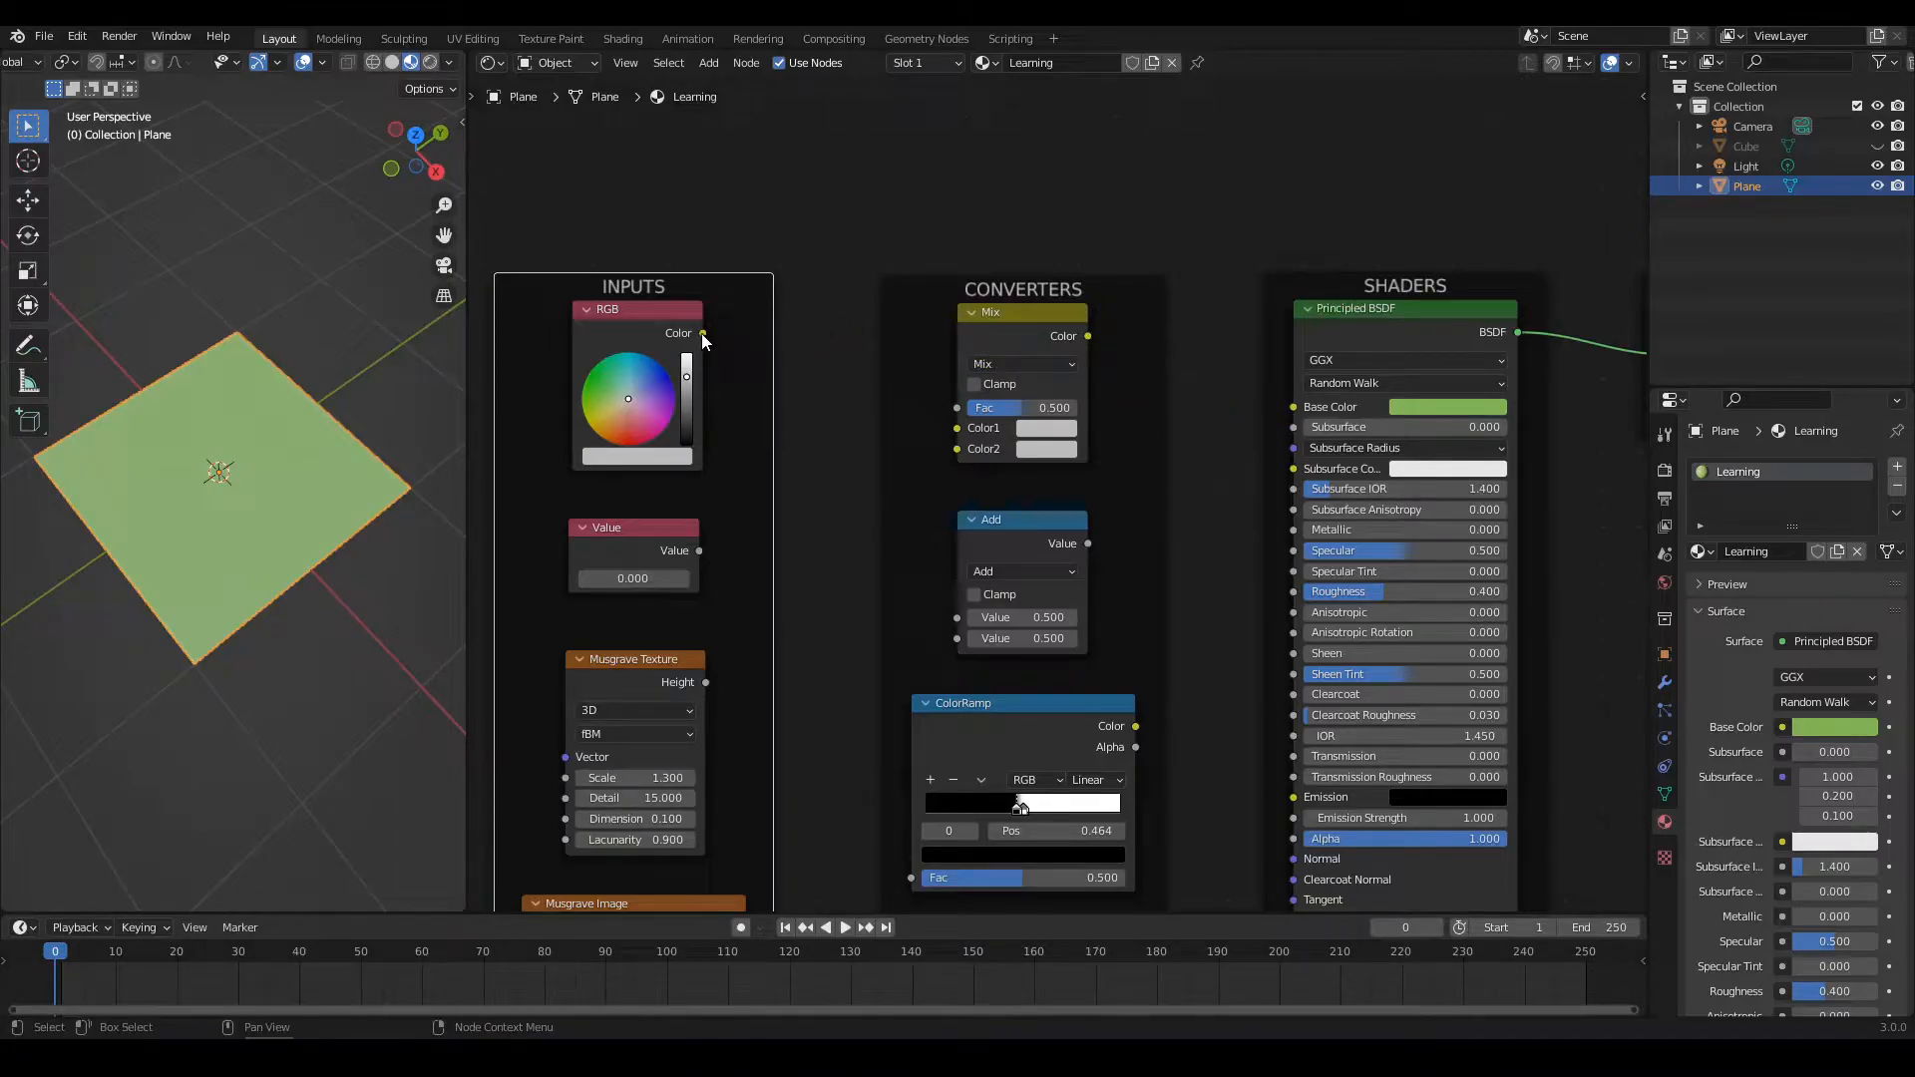
pyautogui.moveTo(702, 333); pyautogui.dragTo(1295, 405)
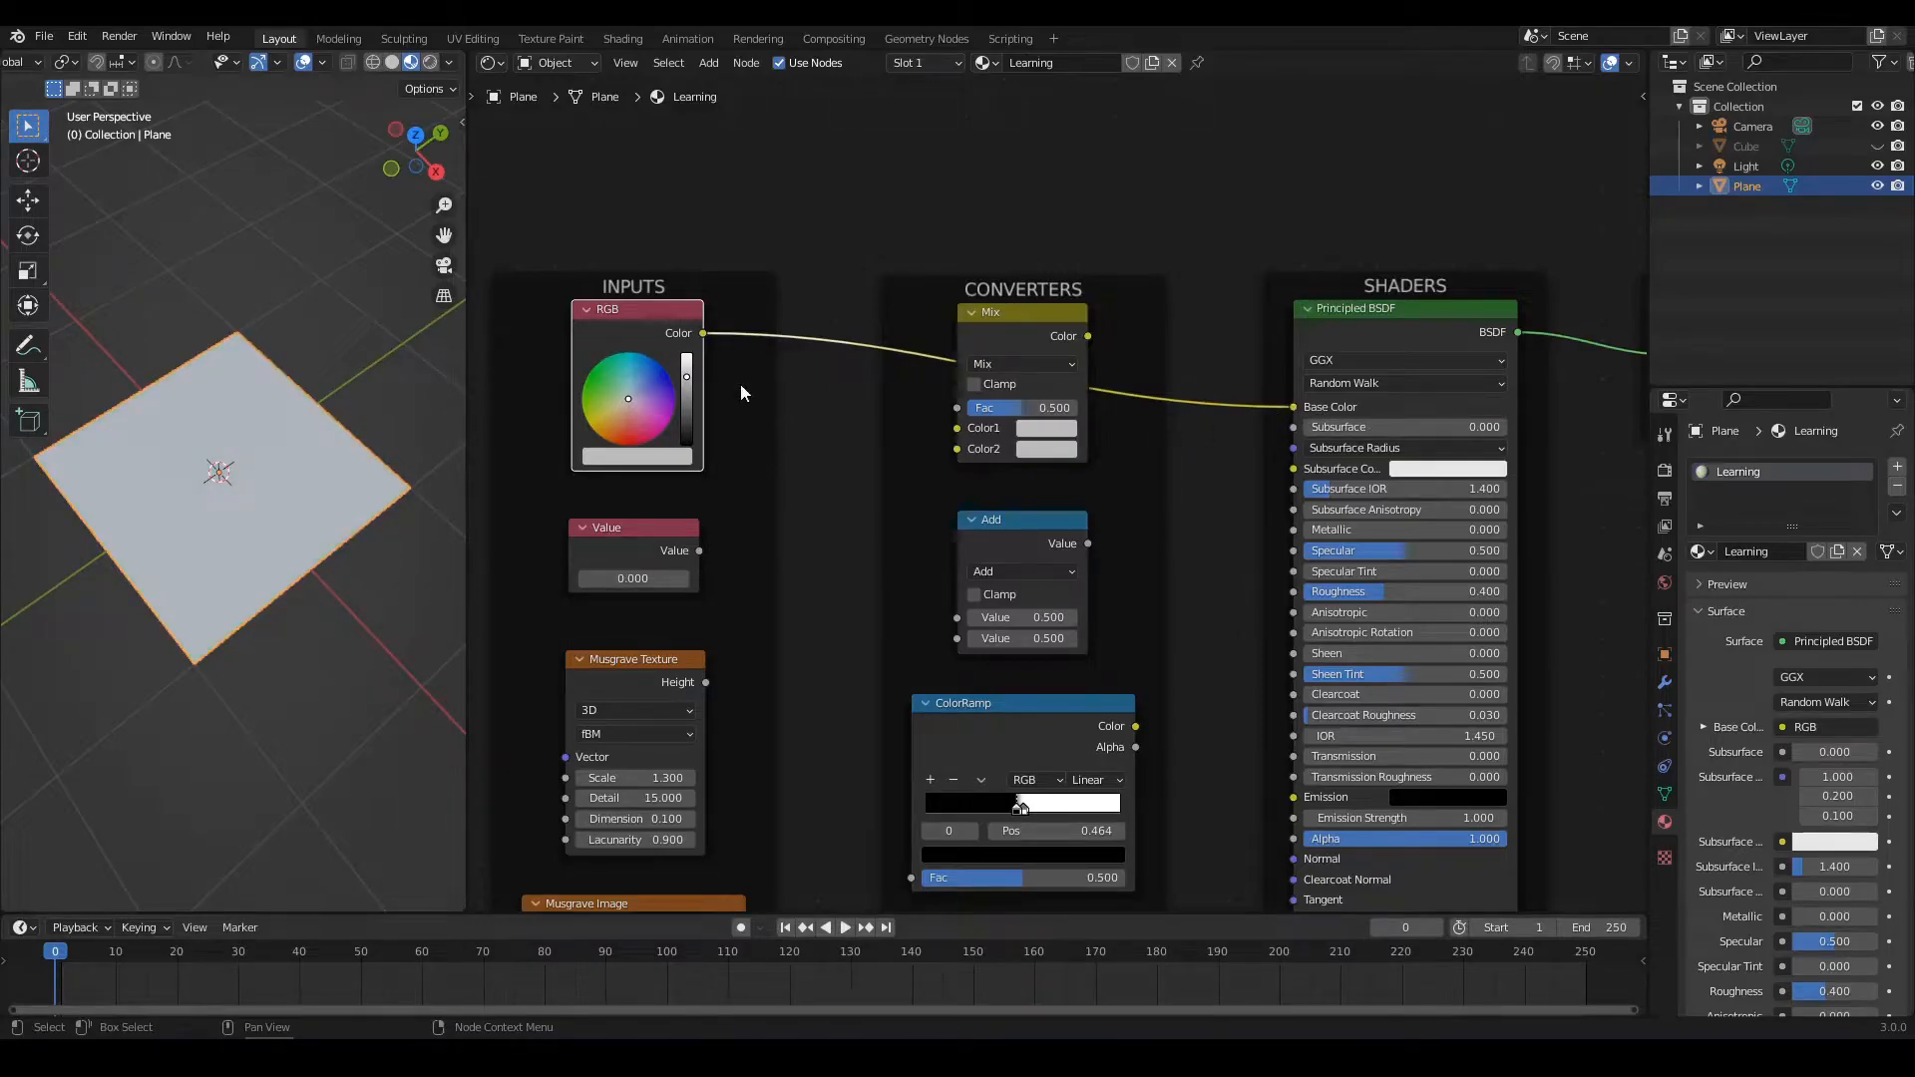
# Set the RGB node's colour to a medium green of about R 0.083, G 0.296, B 0.088 and check its values
pyautogui.moveTo(647, 404); pyautogui.dragTo(691, 399)
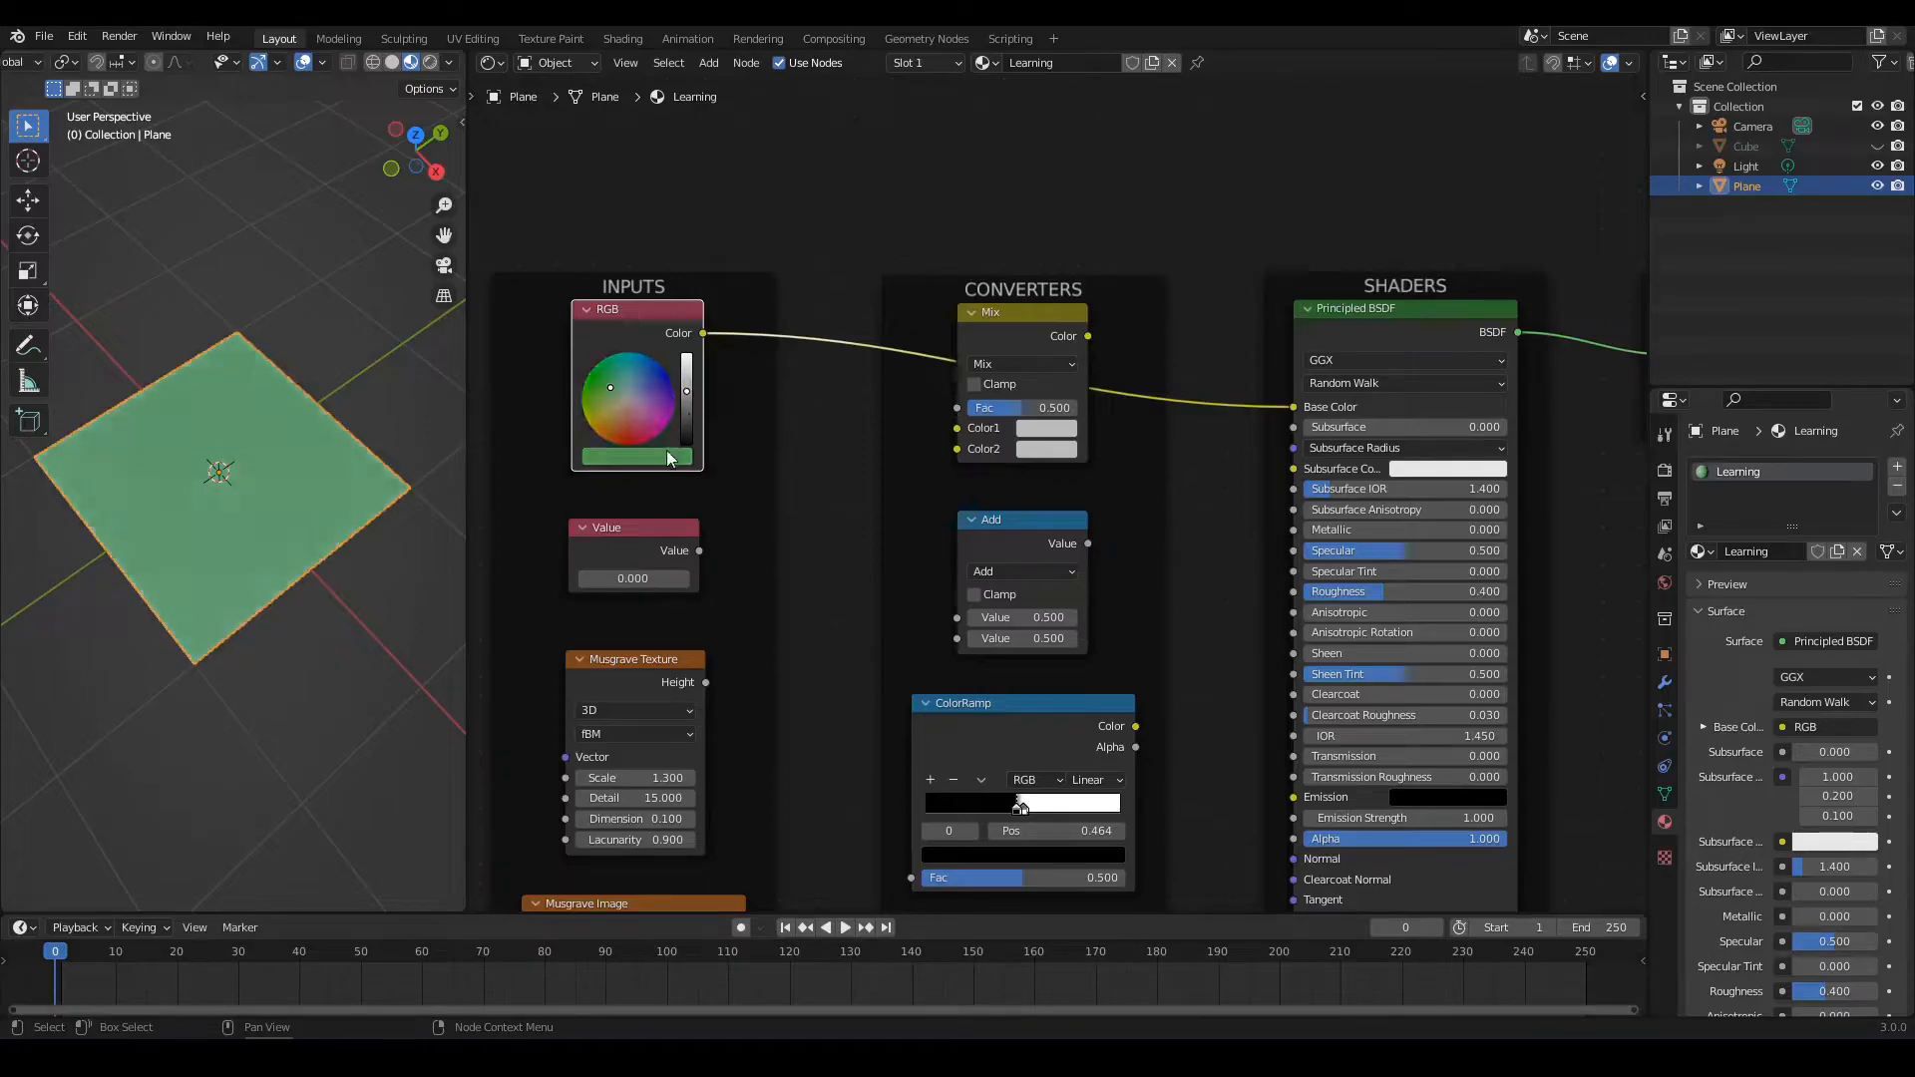
pyautogui.click(661, 452)
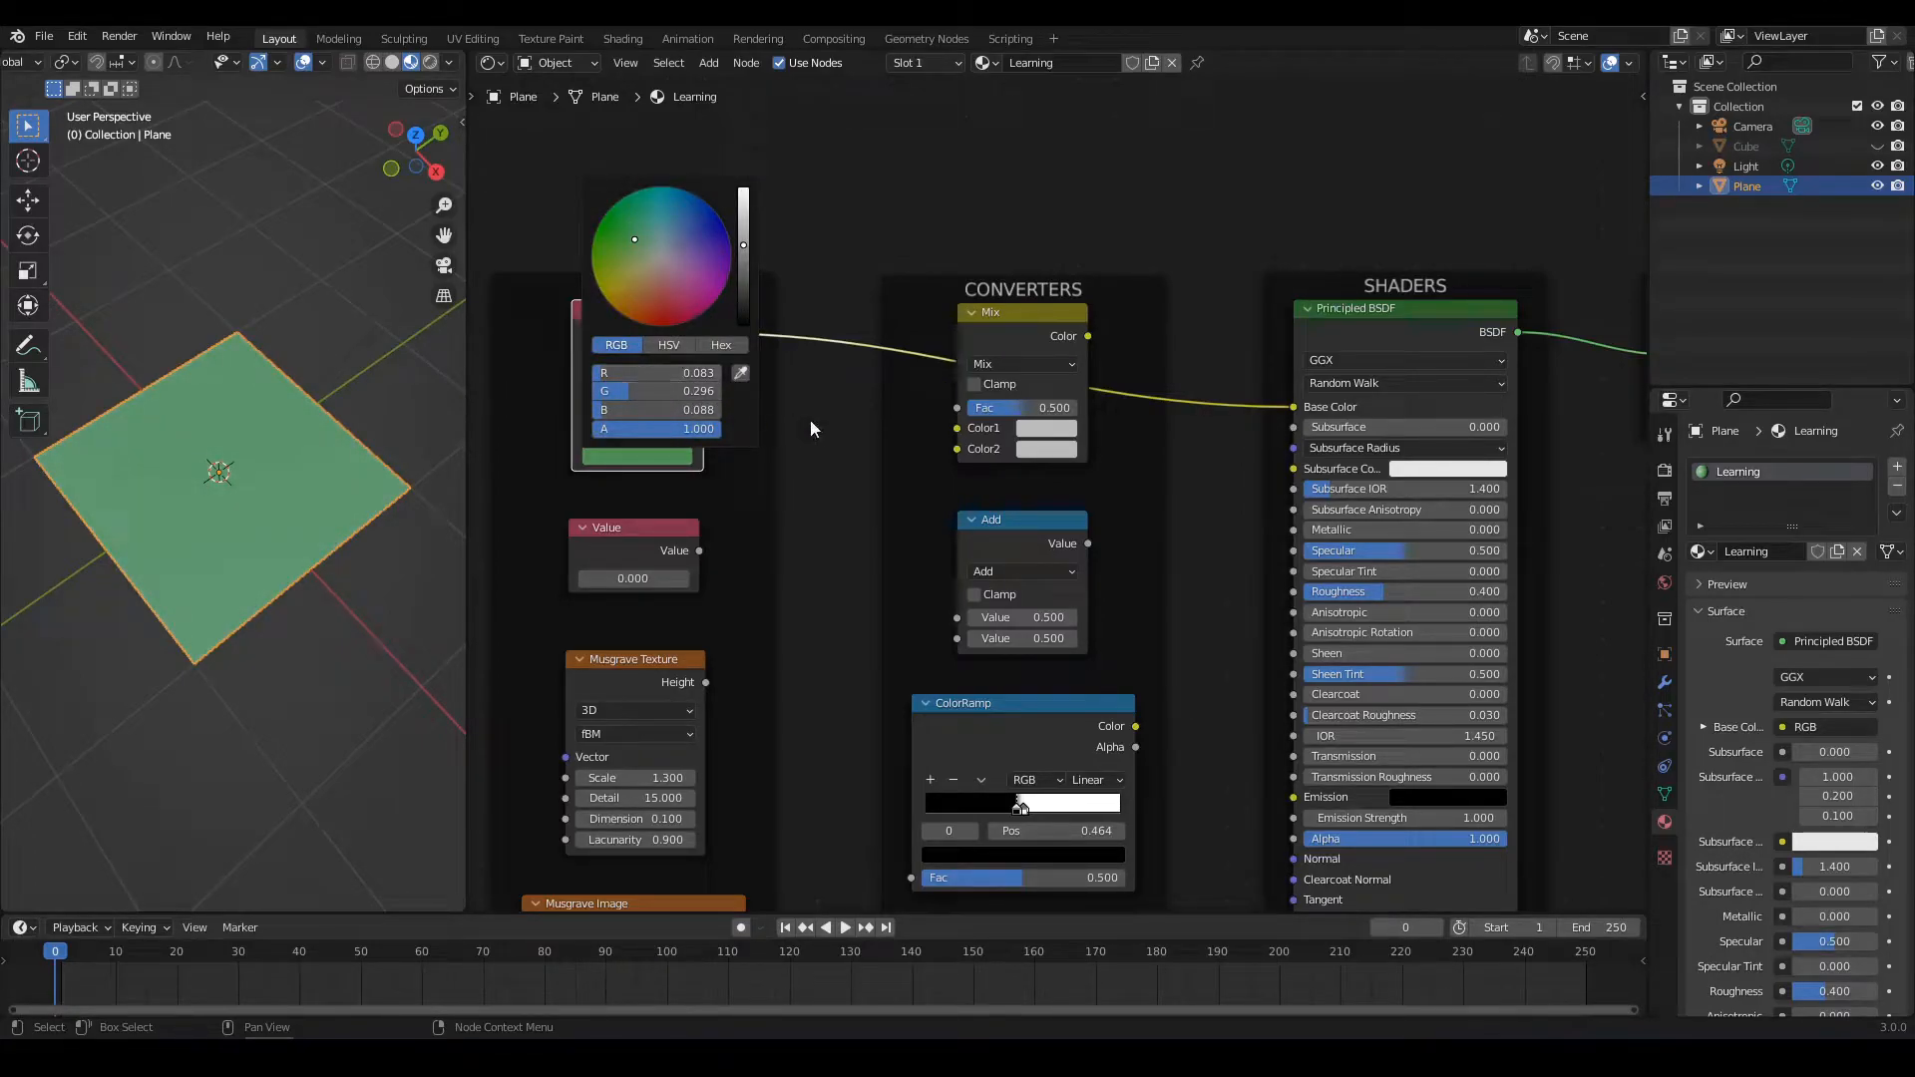
pyautogui.scroll(-2, 825, 449)
pyautogui.scroll(2, 863, 473)
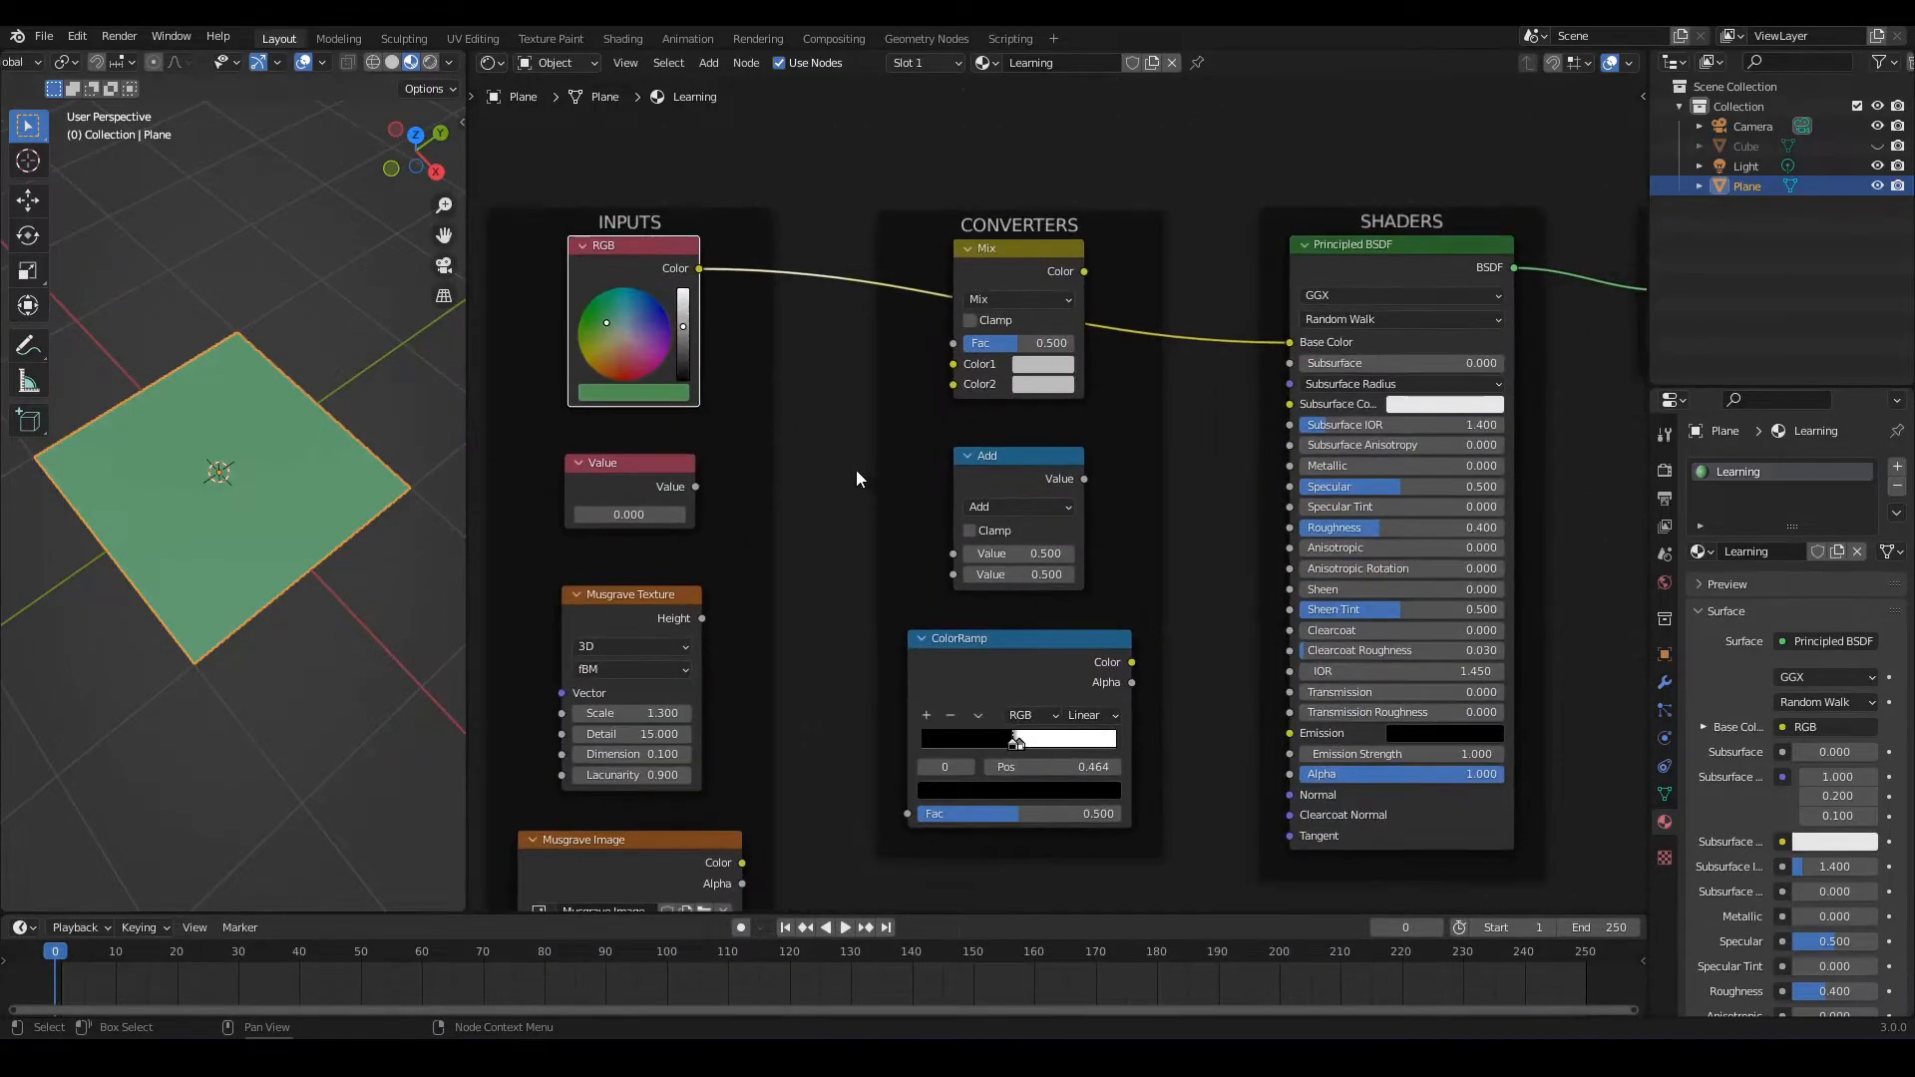
# Try the Metallic slider, and connect the Value node's output to the Principled BSDF's Metallic input
pyautogui.moveTo(862, 471); pyautogui.dragTo(880, 459, button='middle')
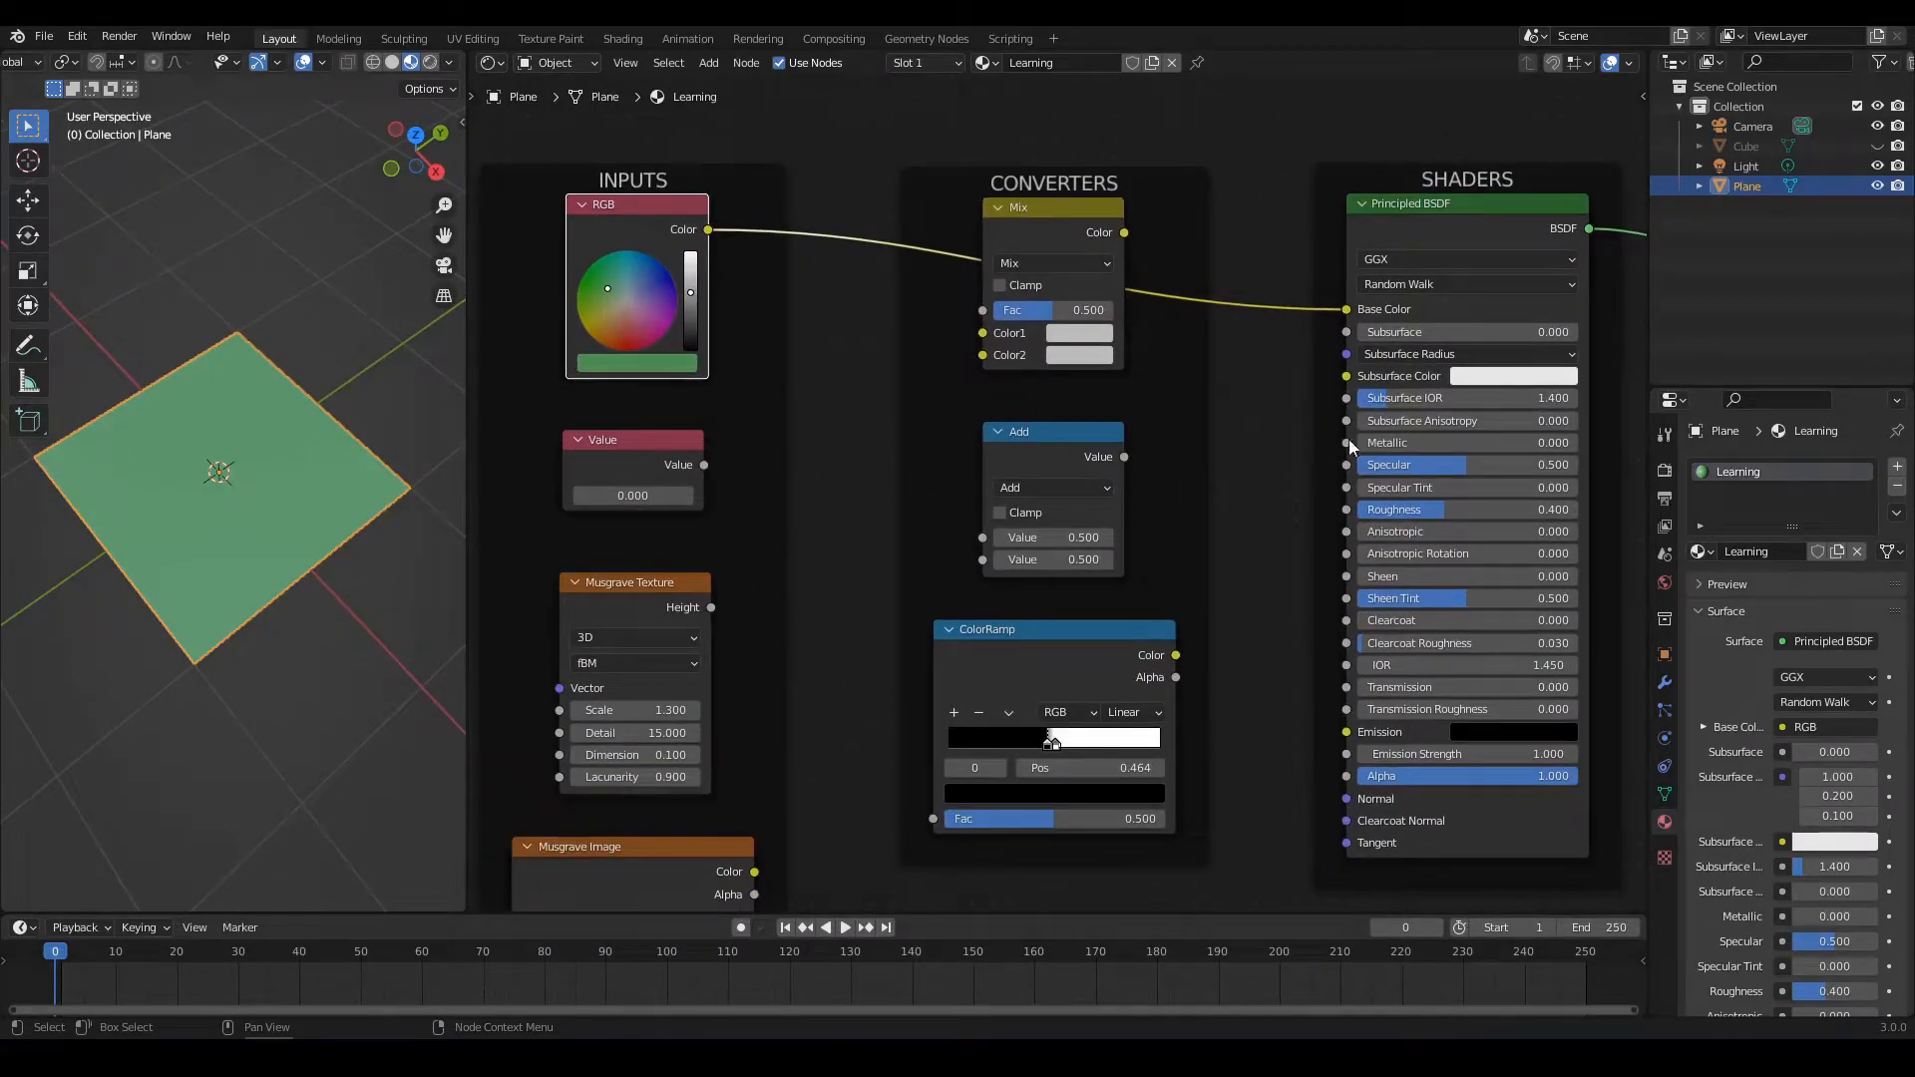
pyautogui.moveTo(1530, 446); pyautogui.dragTo(1359, 446)
pyautogui.moveTo(703, 465); pyautogui.dragTo(1348, 443)
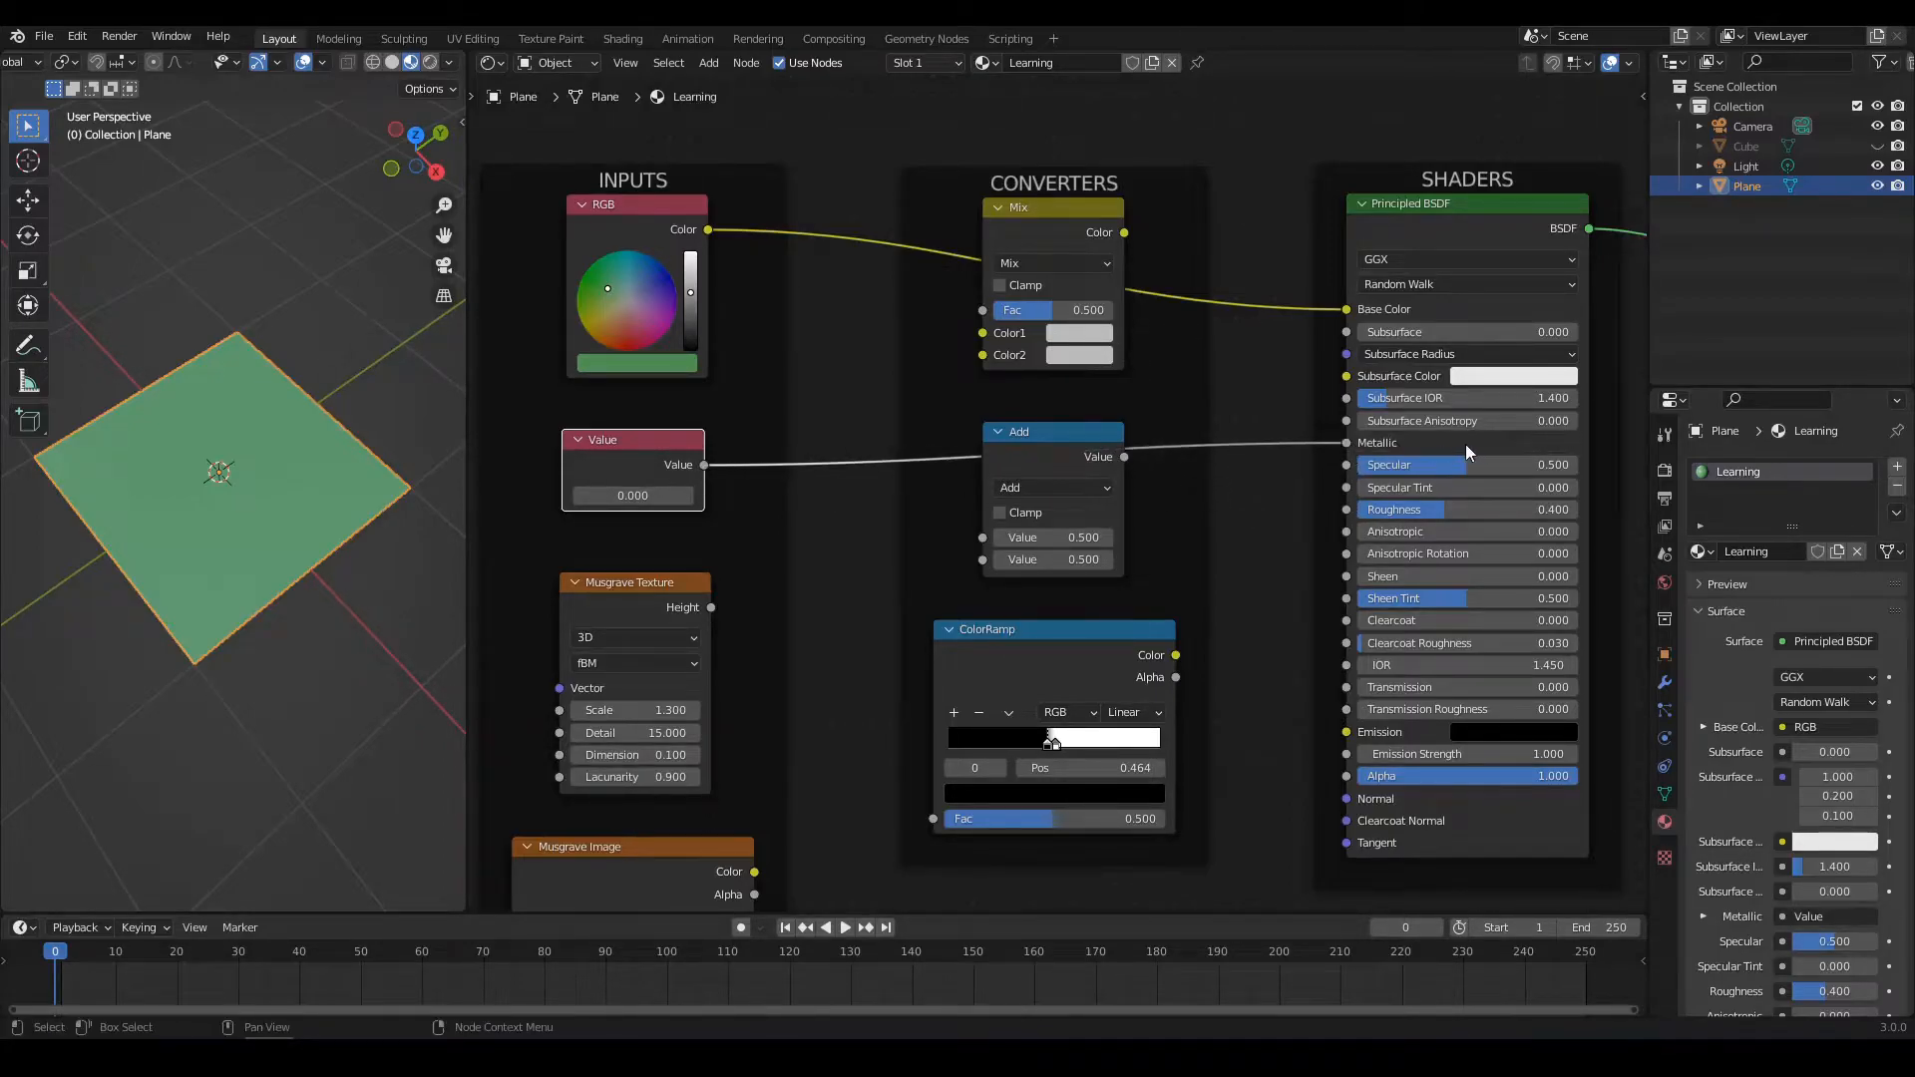
# Try a value of 2 on the Value node feeding Metallic, and settle on 1
pyautogui.moveTo(634, 496); pyautogui.dragTo(703, 496)
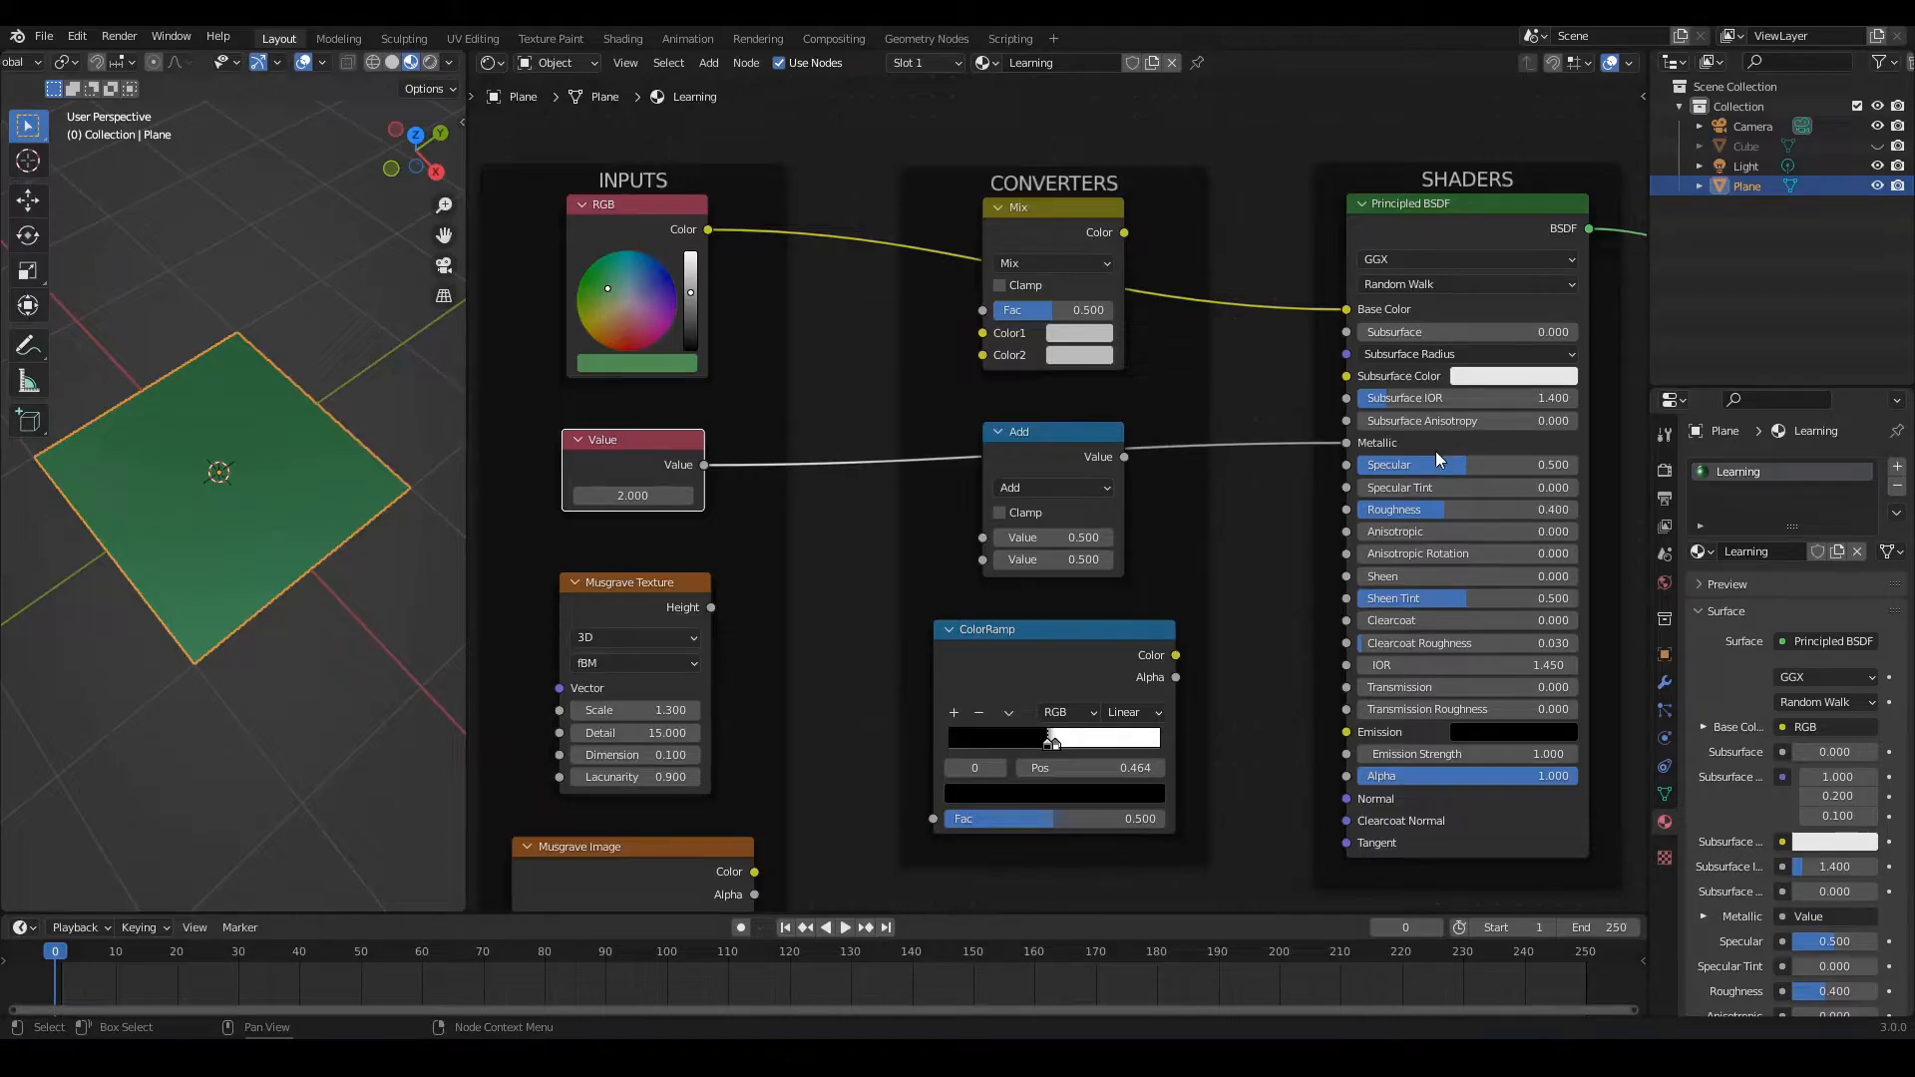
pyautogui.click(628, 495)
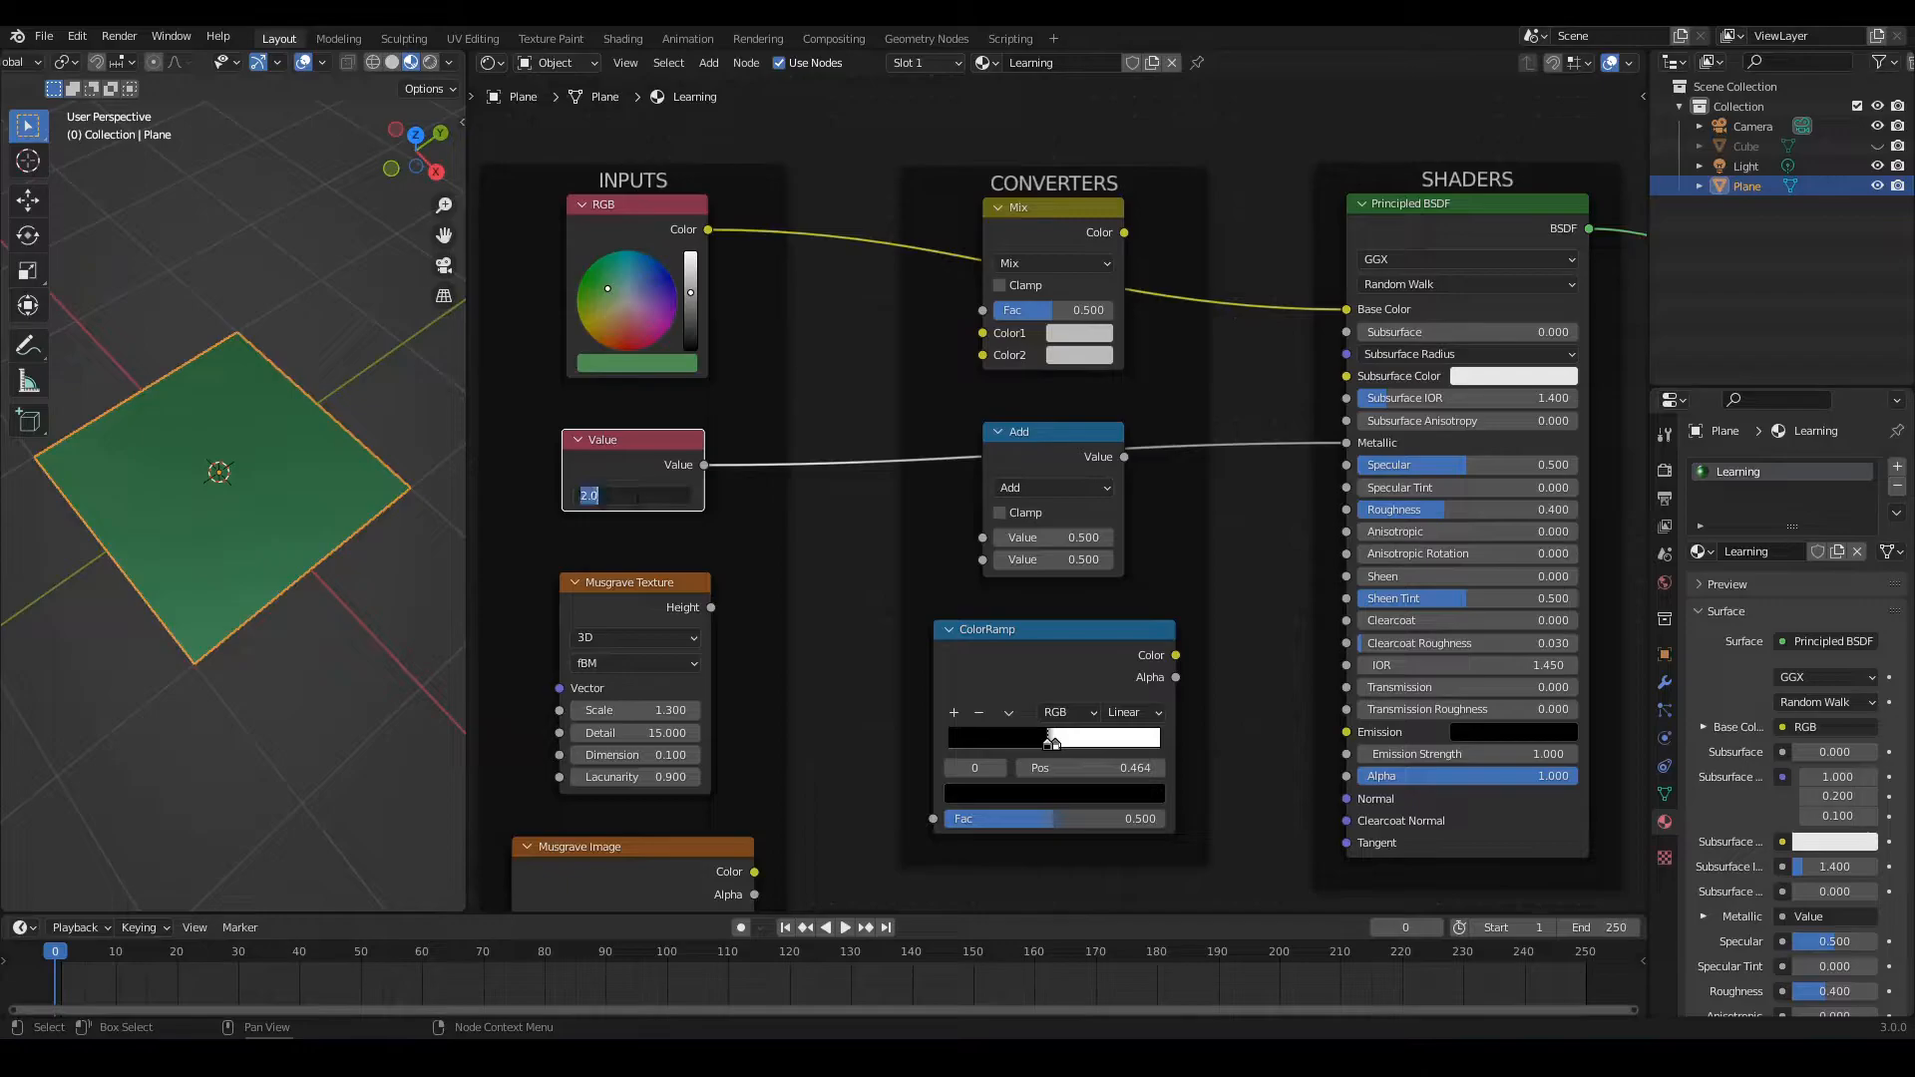
pyautogui.write('1')
pyautogui.press('Return')
# Examine the Musgrave Texture and Musgrave Image nodes in the Inputs group and compare their sockets with the Principled BSDF's inputs
pyautogui.moveTo(799, 565); pyautogui.dragTo(826, 484, button='middle')
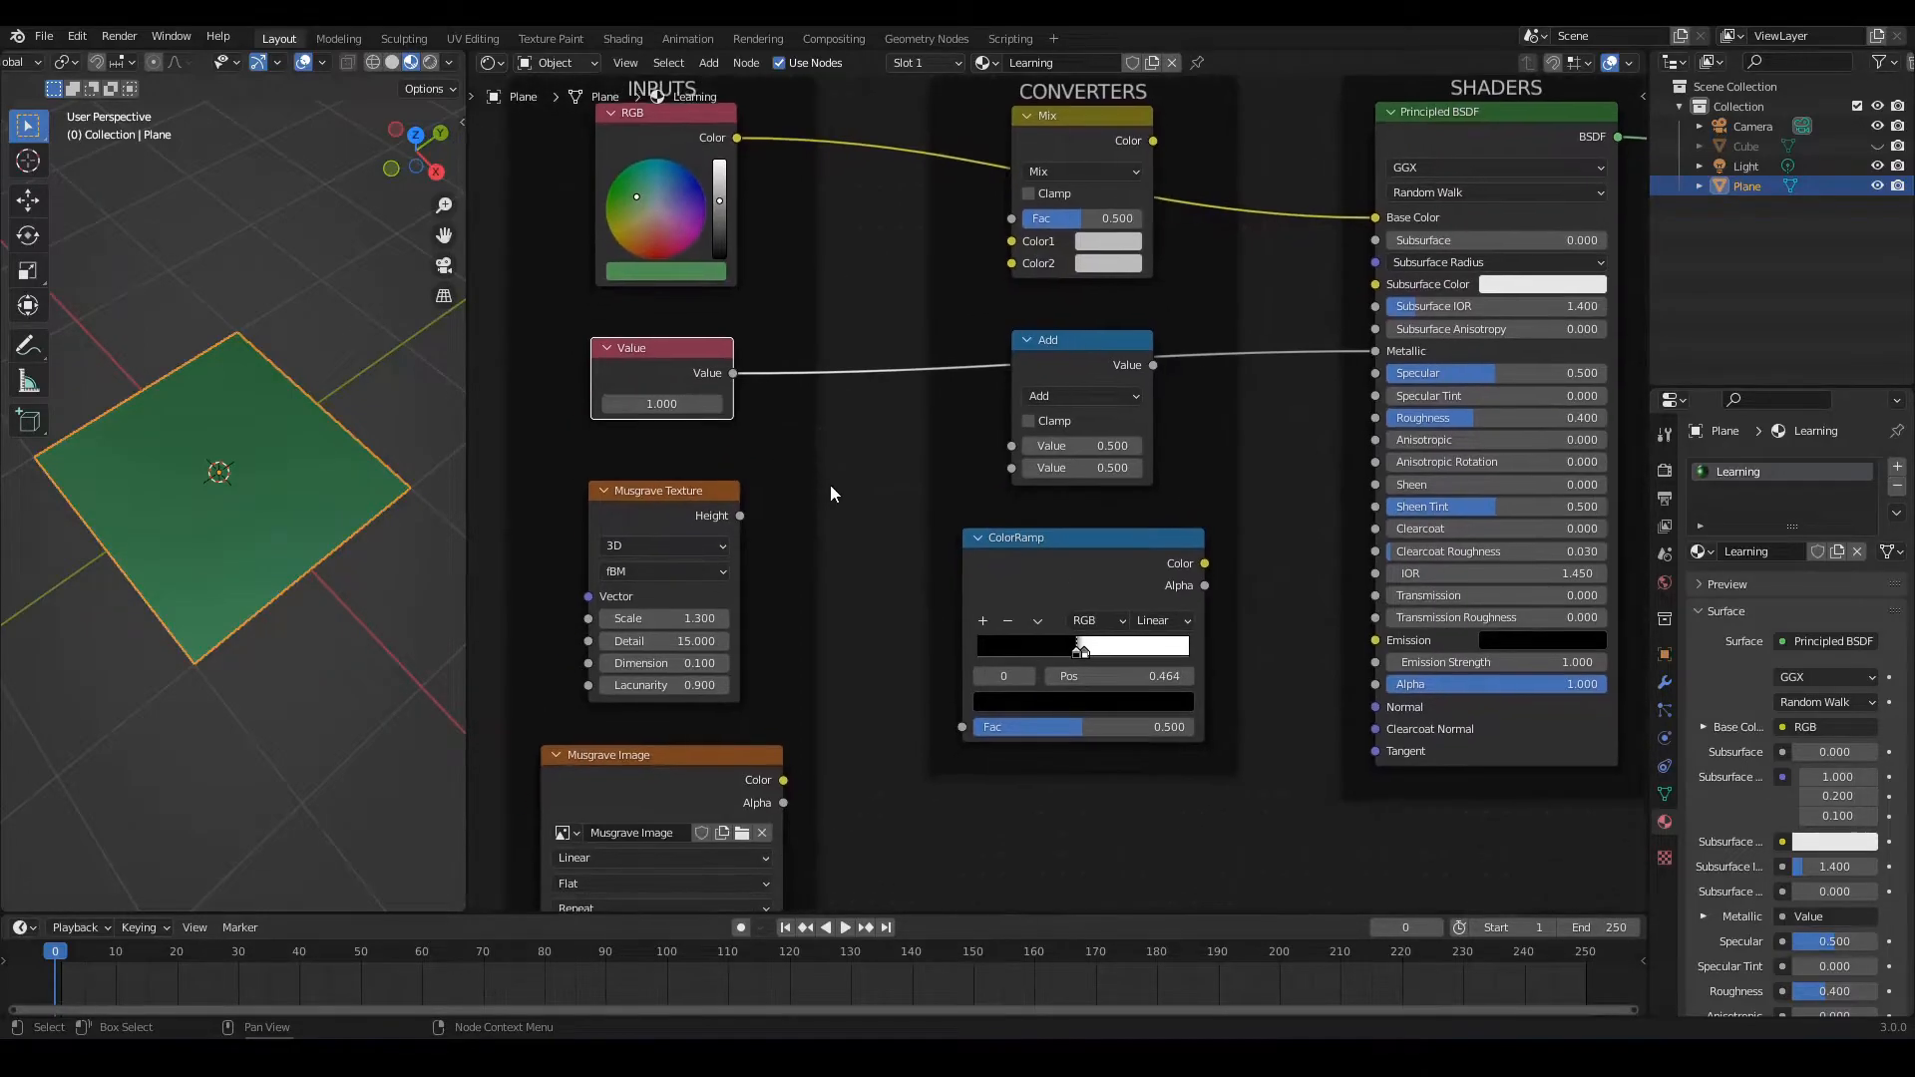
pyautogui.scroll(-2, 854, 536)
pyautogui.moveTo(862, 589); pyautogui.dragTo(859, 619, button='middle')
pyautogui.scroll(2, 859, 619)
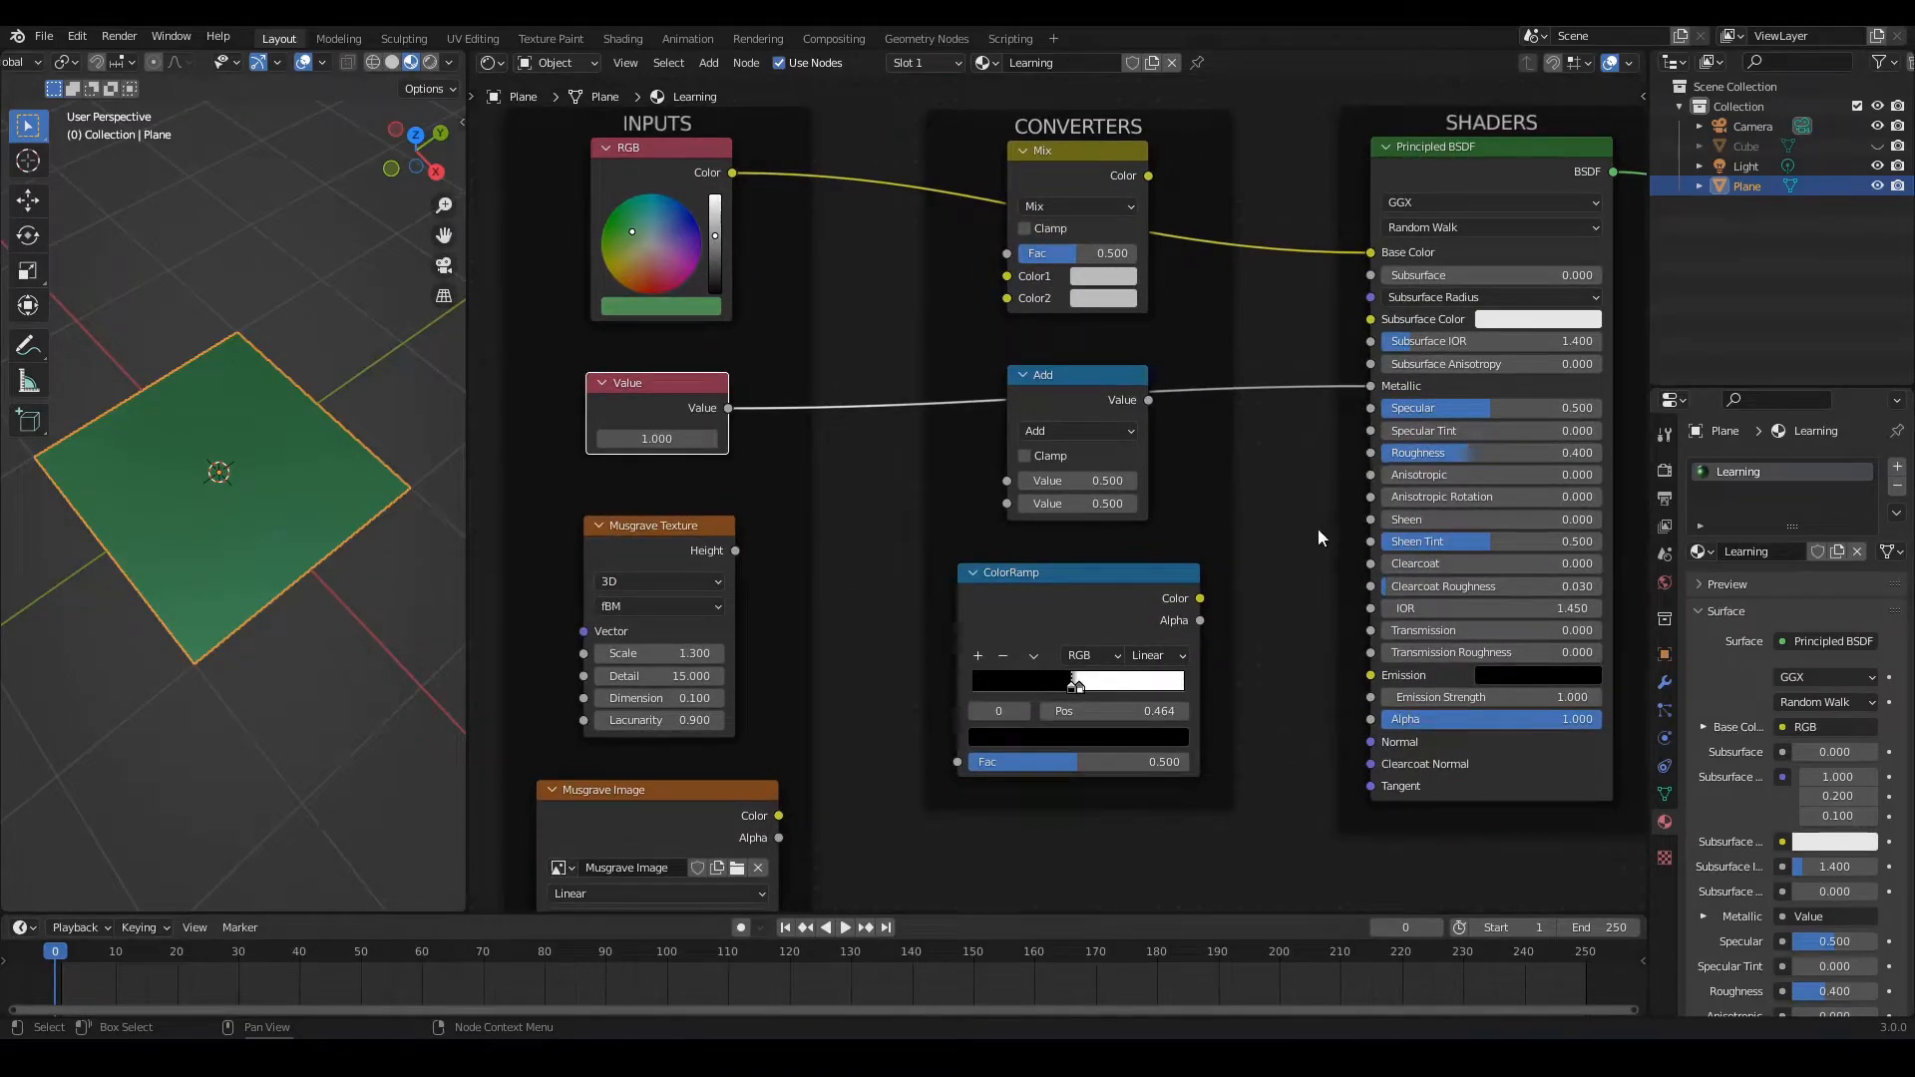
pyautogui.moveTo(1320, 534); pyautogui.dragTo(1376, 478, button='middle')
pyautogui.moveTo(928, 513); pyautogui.dragTo(952, 481, button='middle')
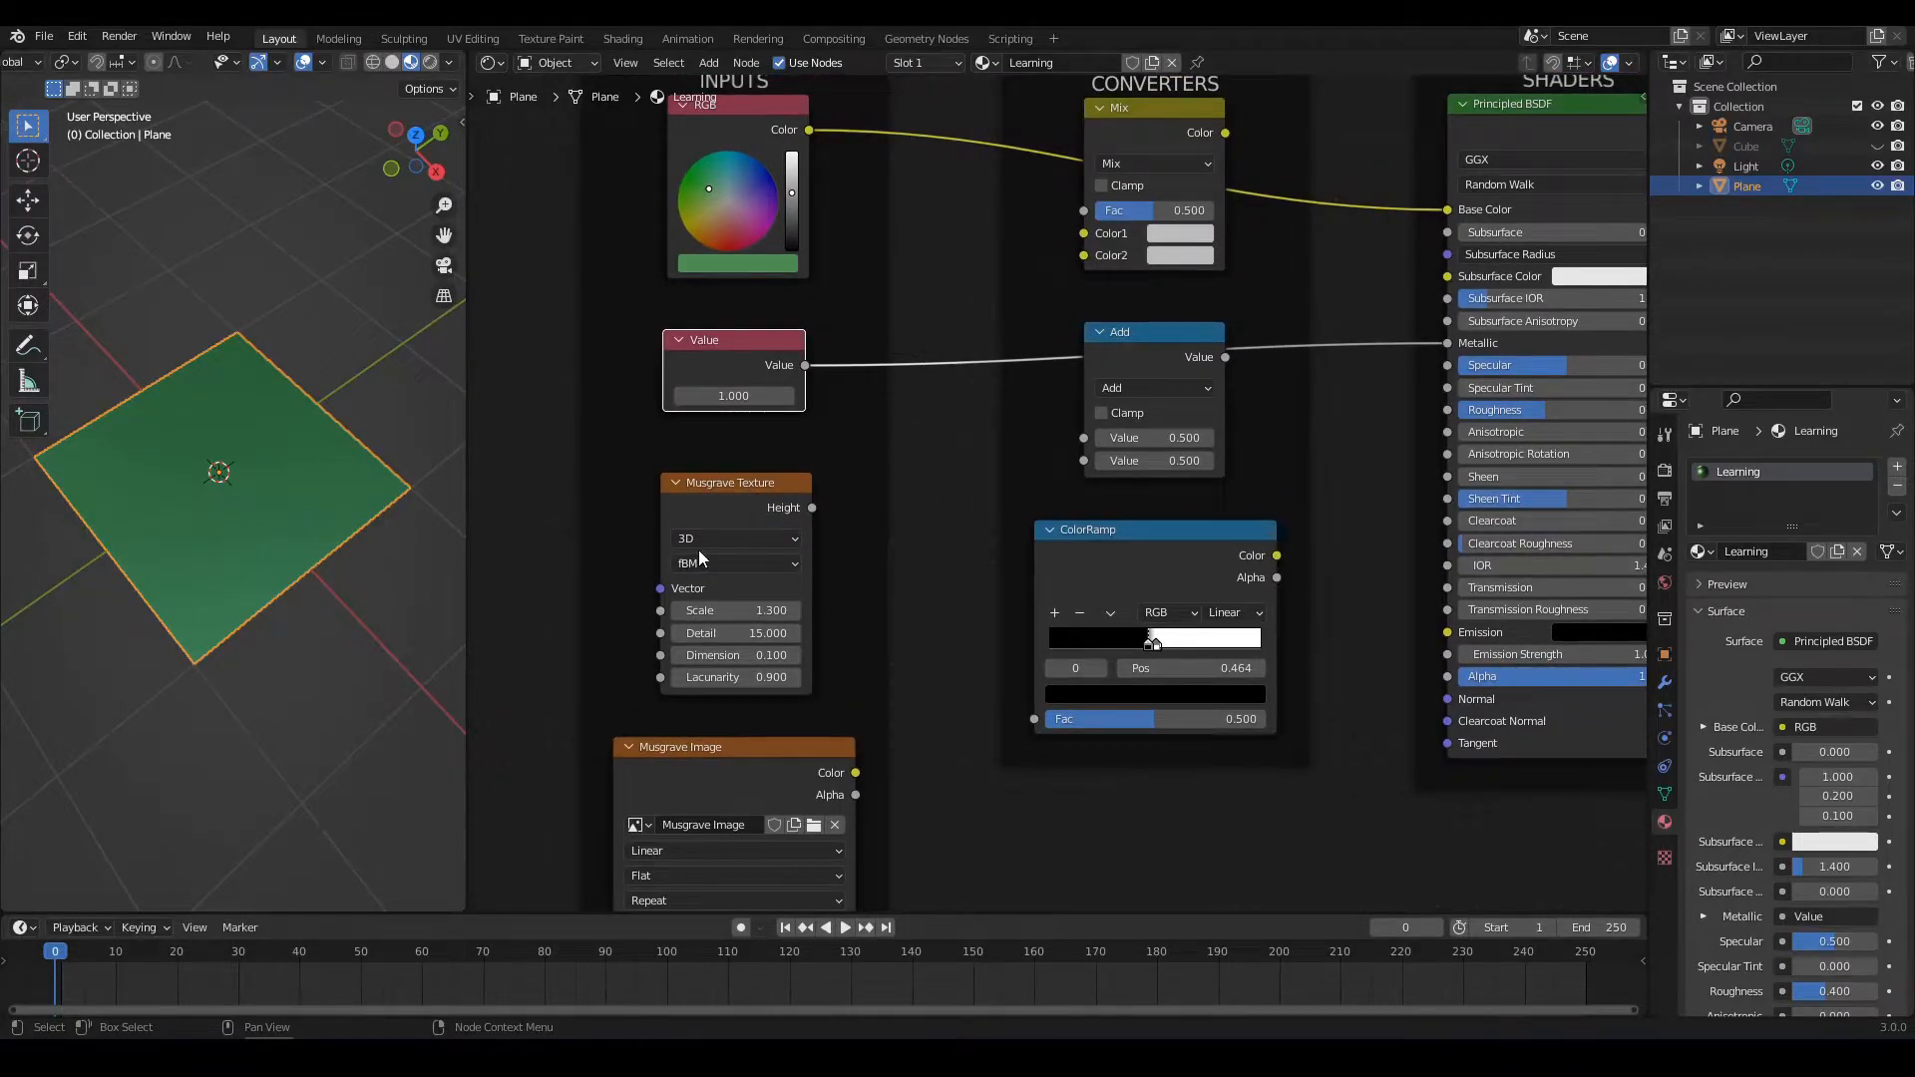
pyautogui.moveTo(927, 626); pyautogui.dragTo(1077, 476, button='middle')
pyautogui.scroll(2, 992, 449)
pyautogui.scroll(-1, 1047, 501)
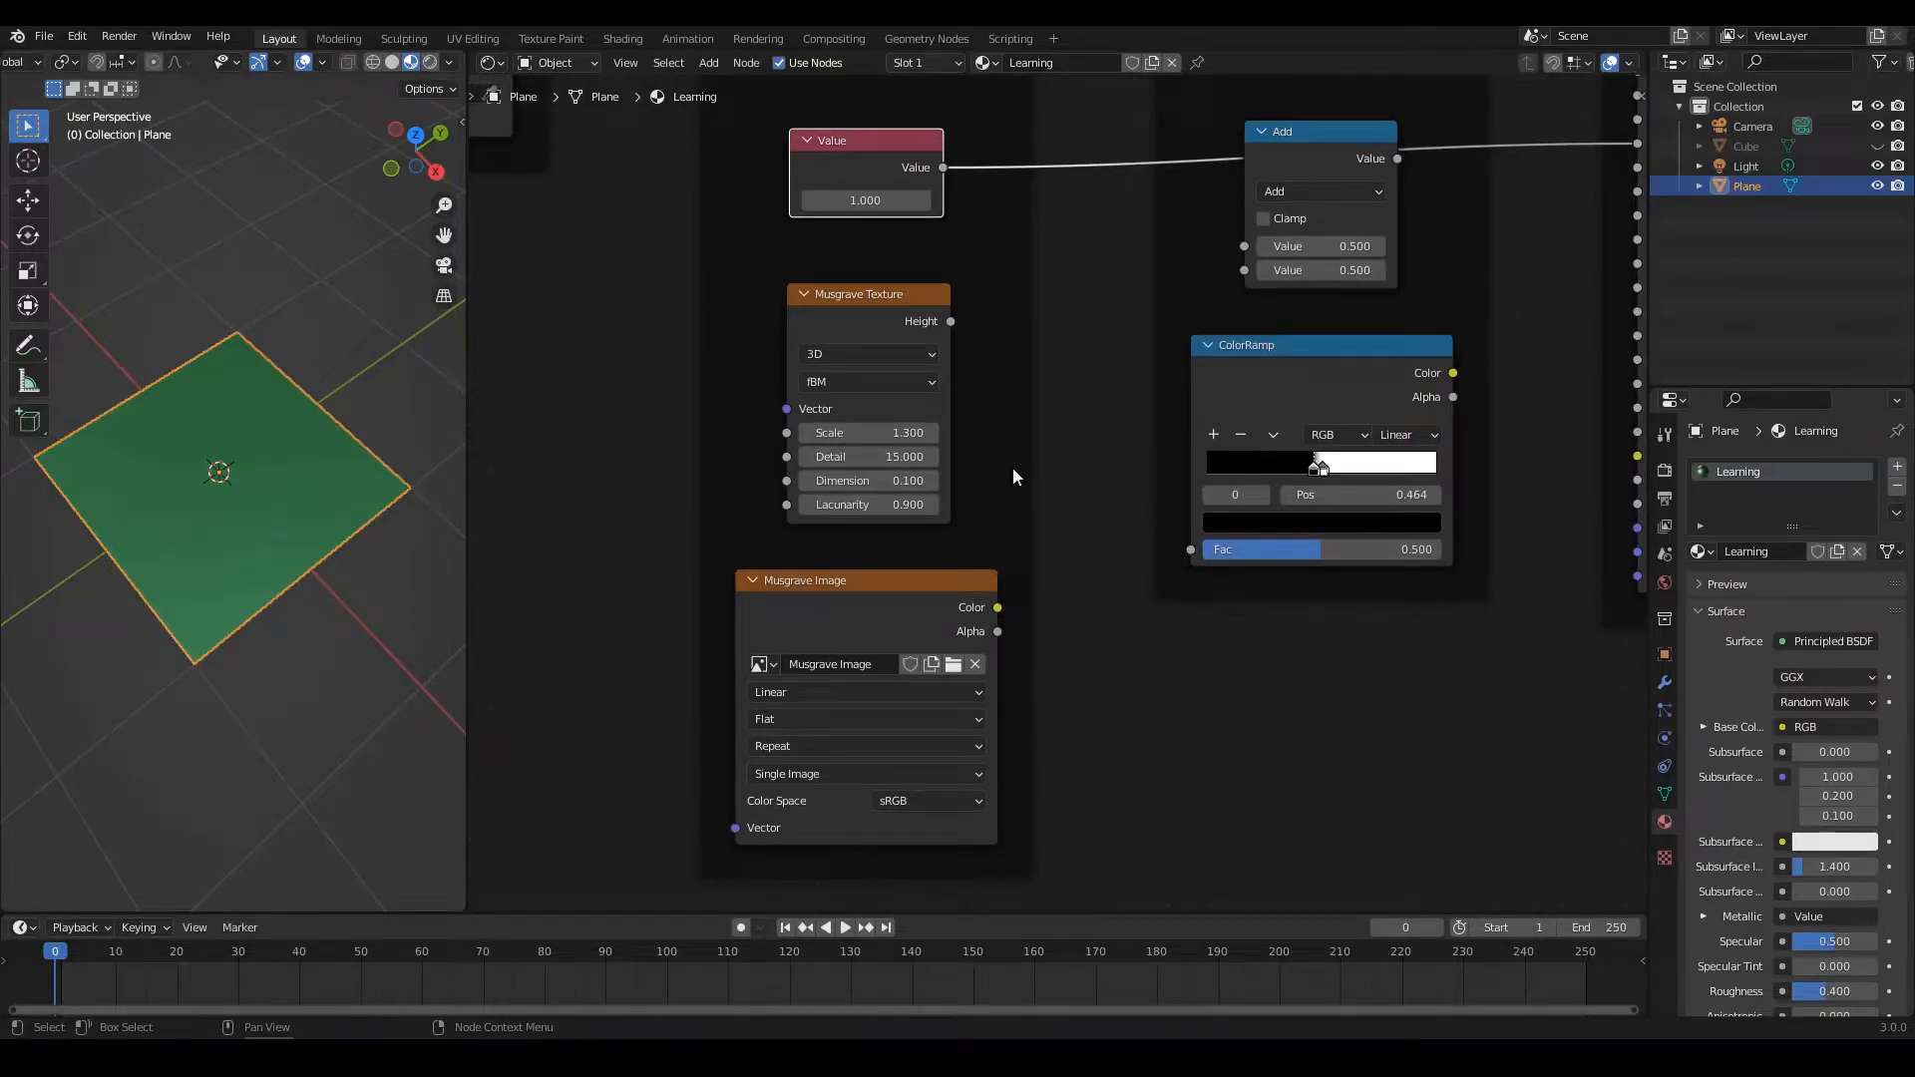
pyautogui.click(860, 298)
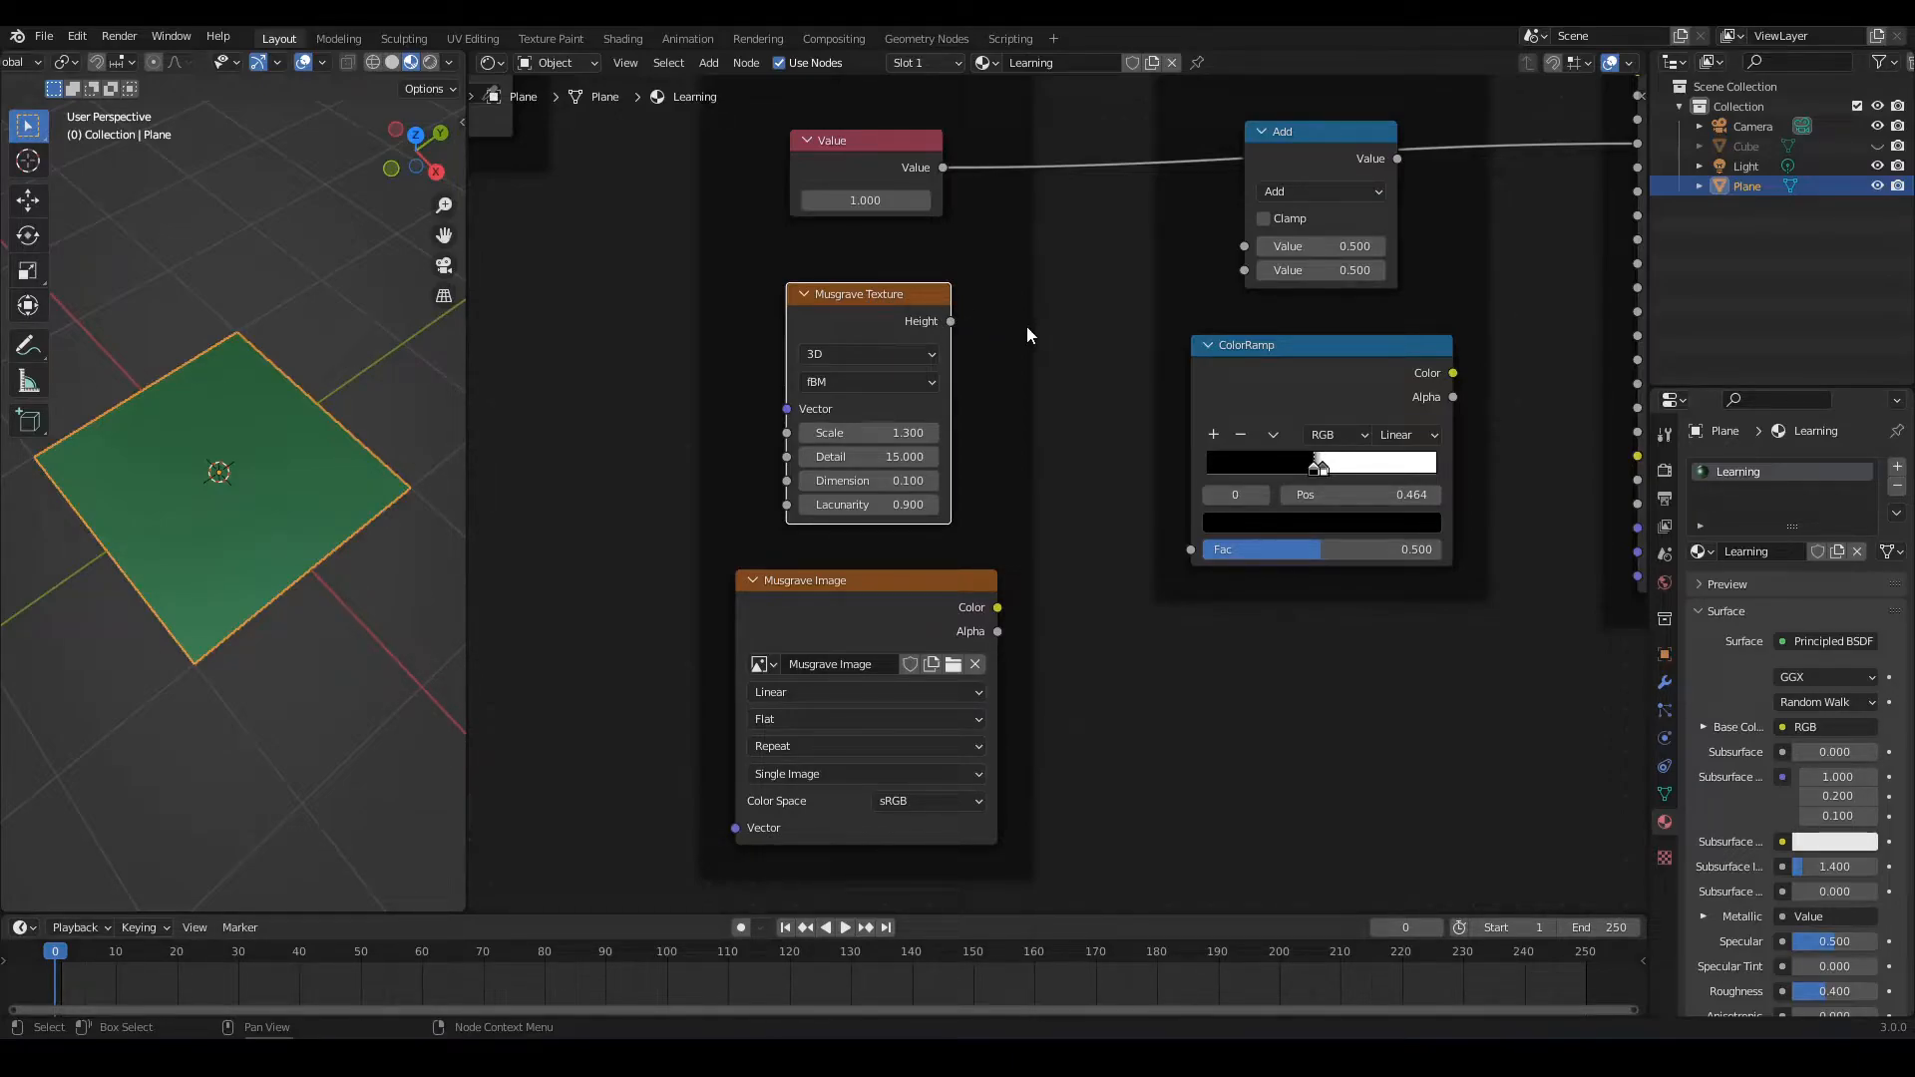
# Disconnect the Value node from Metallic and the RGB node from Base Color on the Principled BSDF
pyautogui.scroll(-4, 1079, 345)
pyautogui.moveTo(1079, 339); pyautogui.dragTo(1035, 517, button='middle')
pyautogui.moveTo(1455, 415); pyautogui.dragTo(1395, 419)
pyautogui.moveTo(1392, 483); pyautogui.dragTo(1368, 502, button='middle')
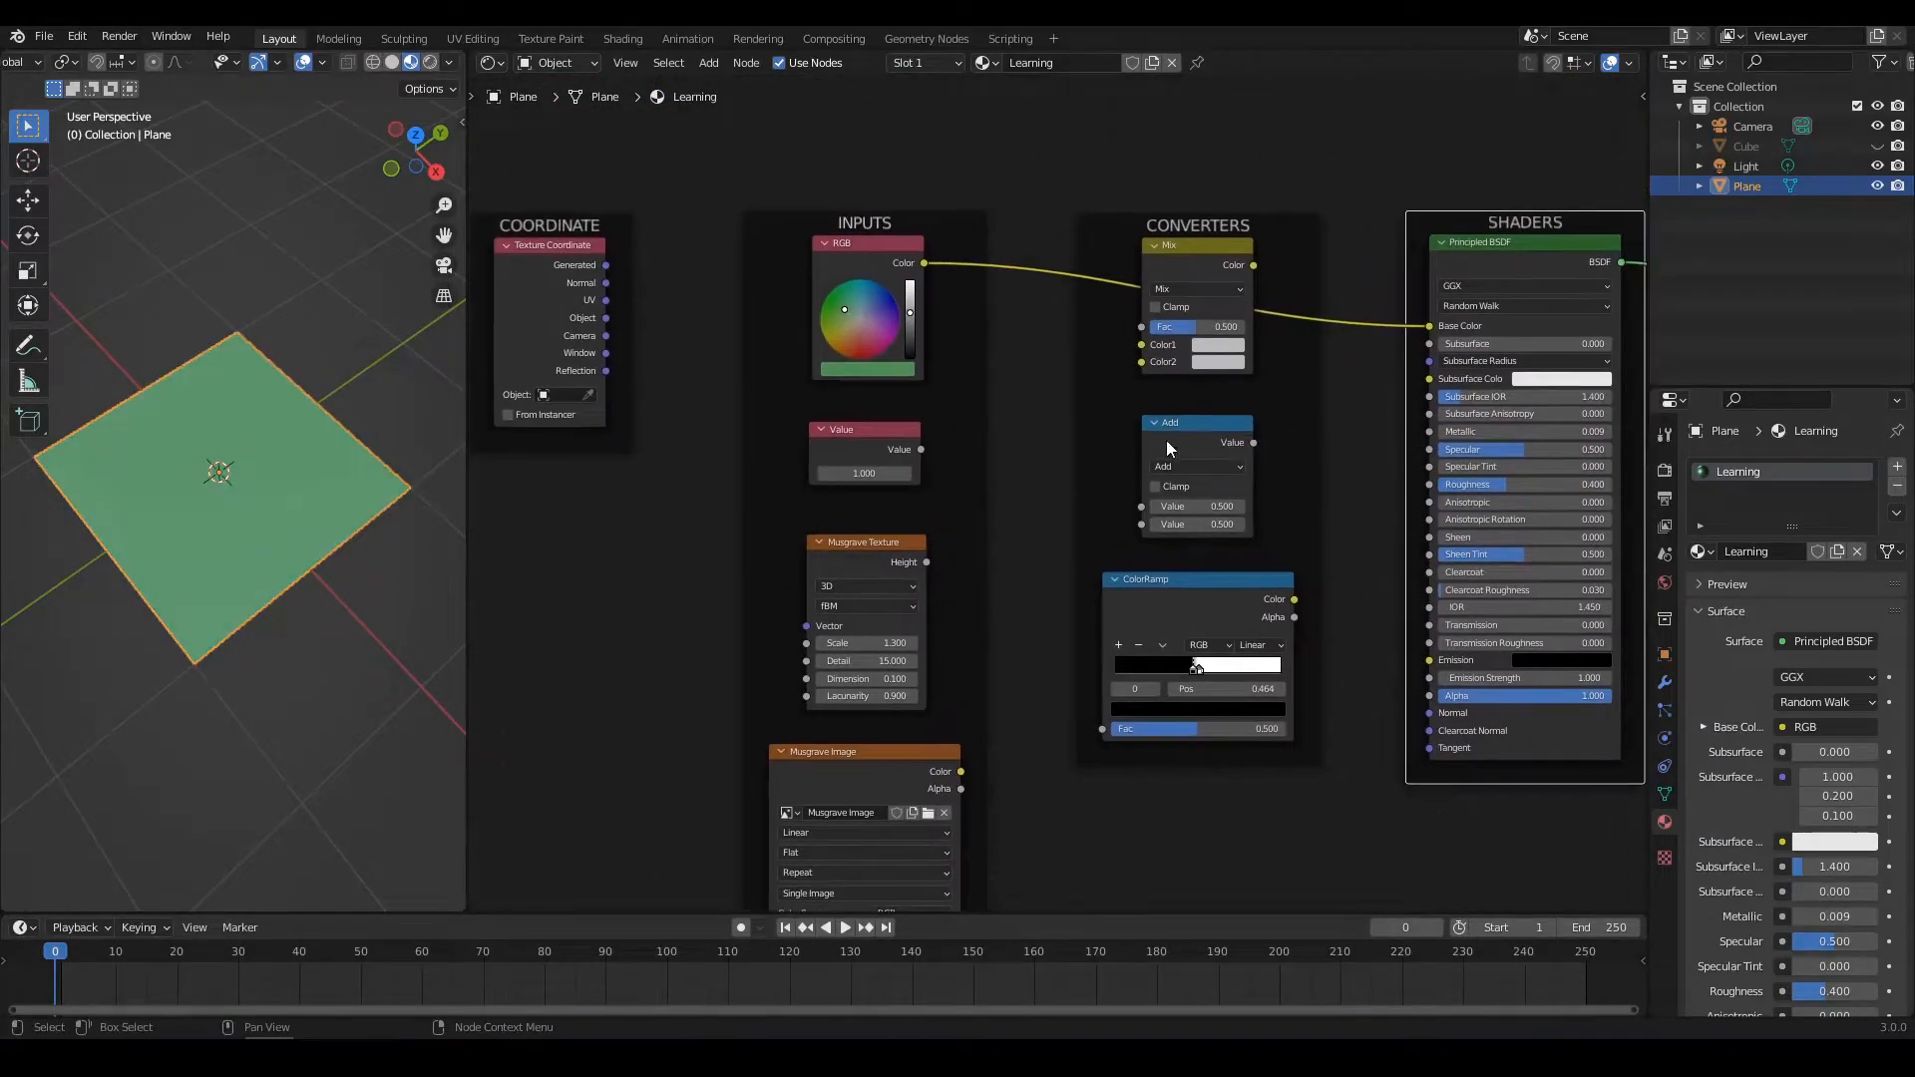
pyautogui.moveTo(1431, 325); pyautogui.dragTo(1382, 351)
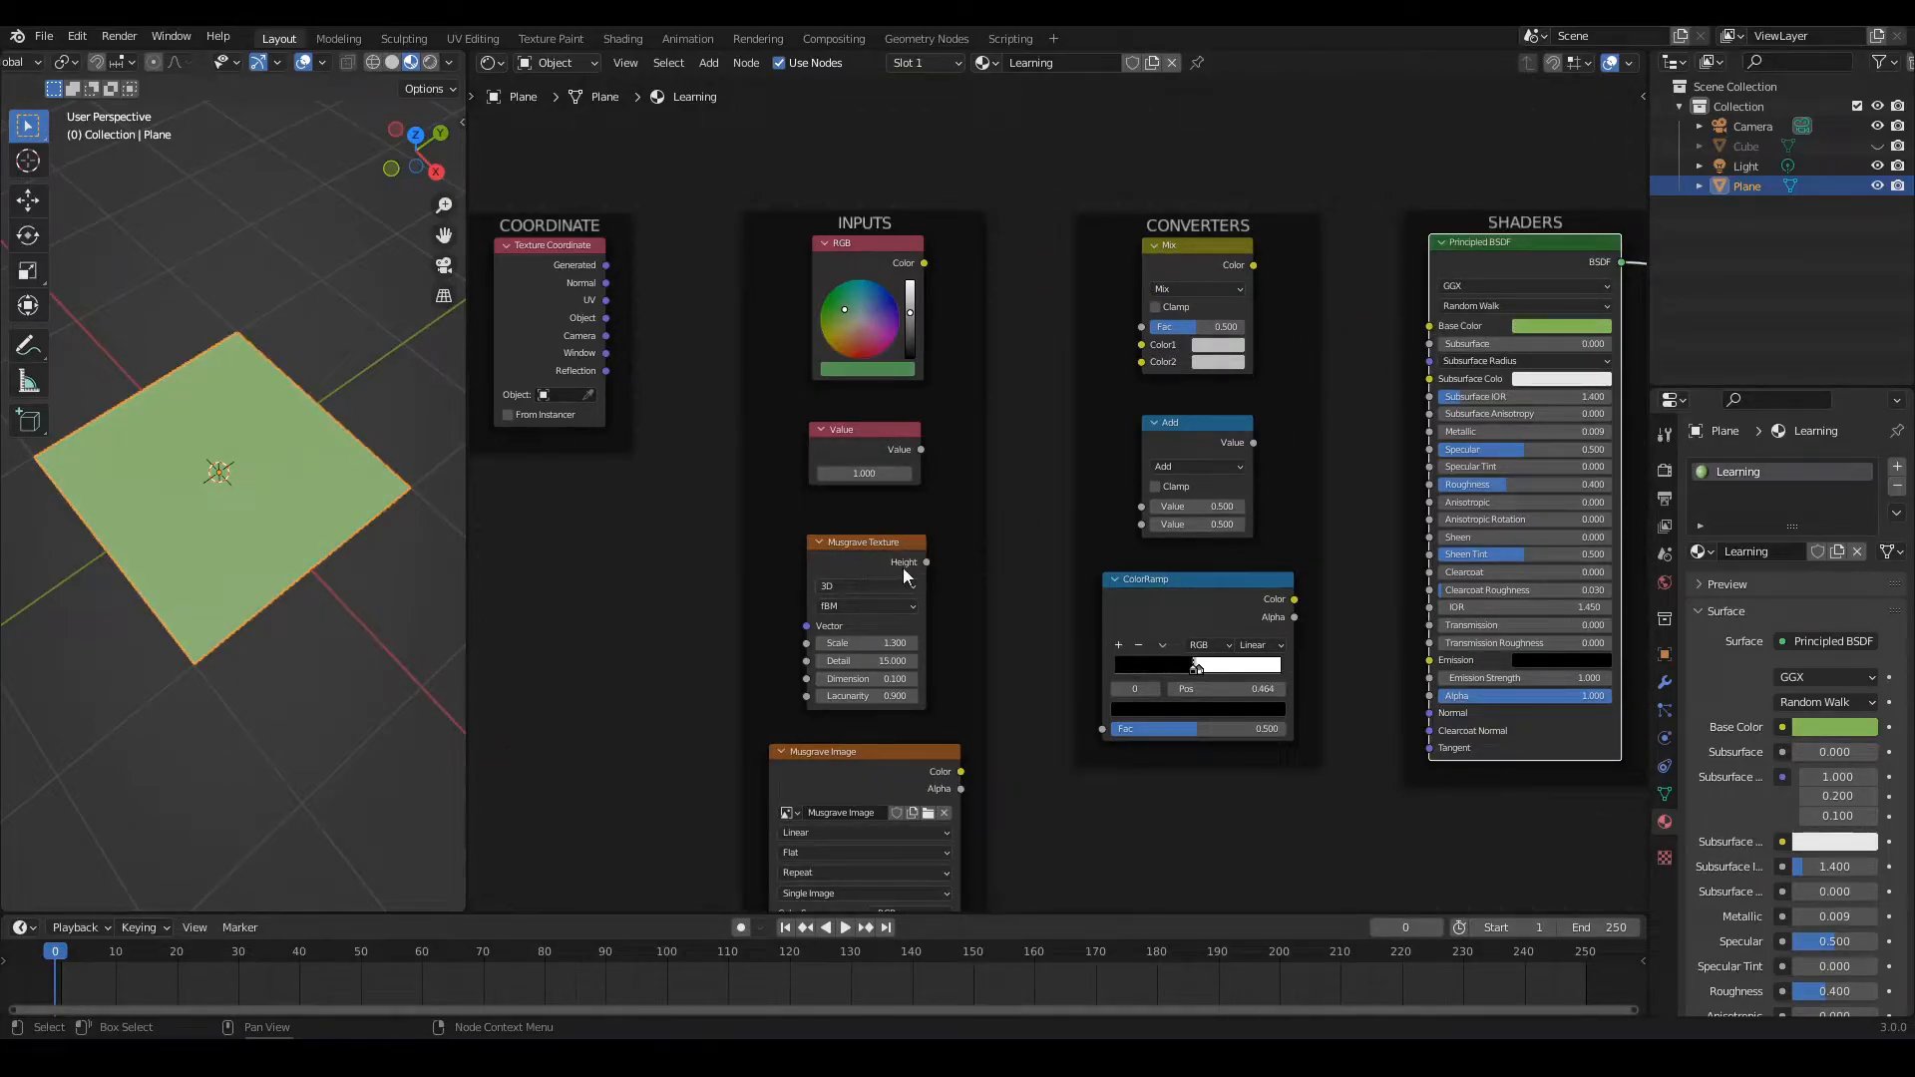
# Connect the Musgrave Texture's Height output to the Principled BSDF's Base Color and inspect the pattern on the plane
pyautogui.moveTo(928, 562); pyautogui.dragTo(1429, 326)
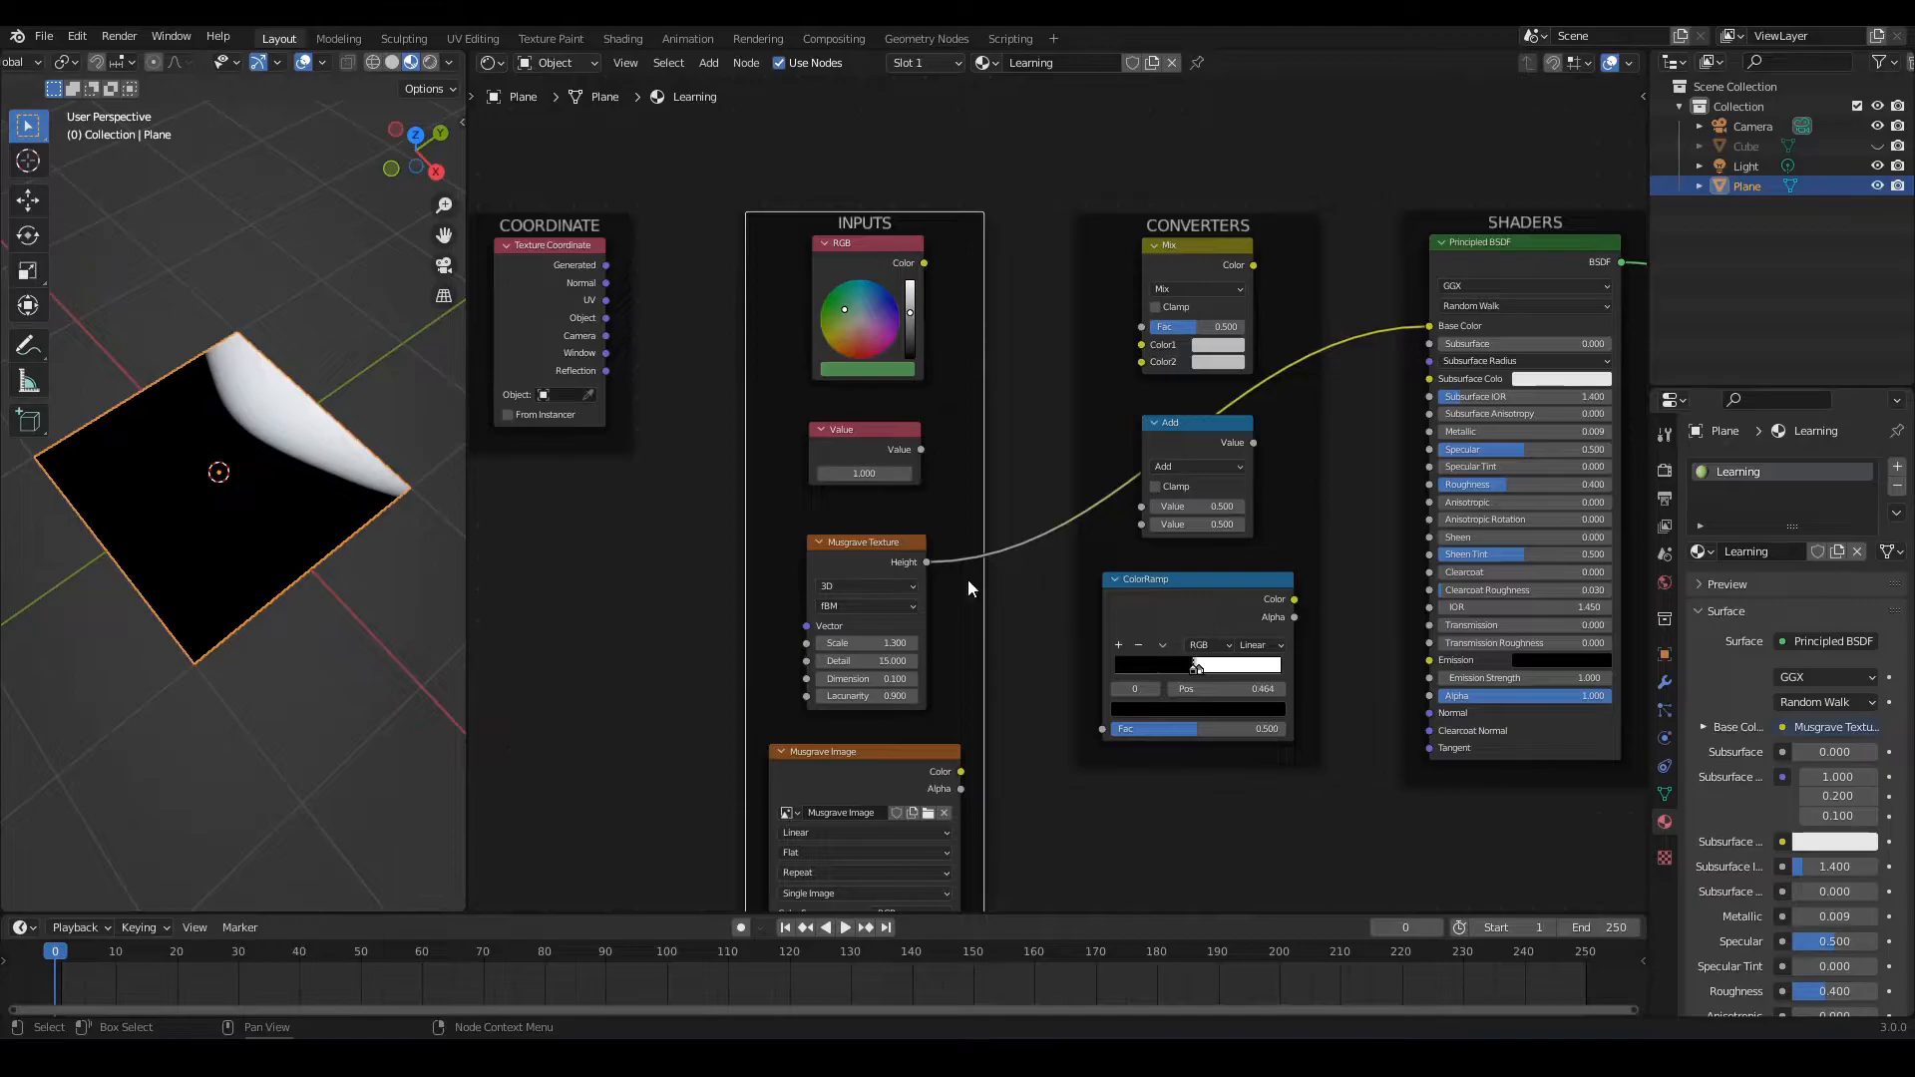
pyautogui.scroll(3, 245, 512)
pyautogui.moveTo(309, 496); pyautogui.dragTo(266, 505, button='middle')
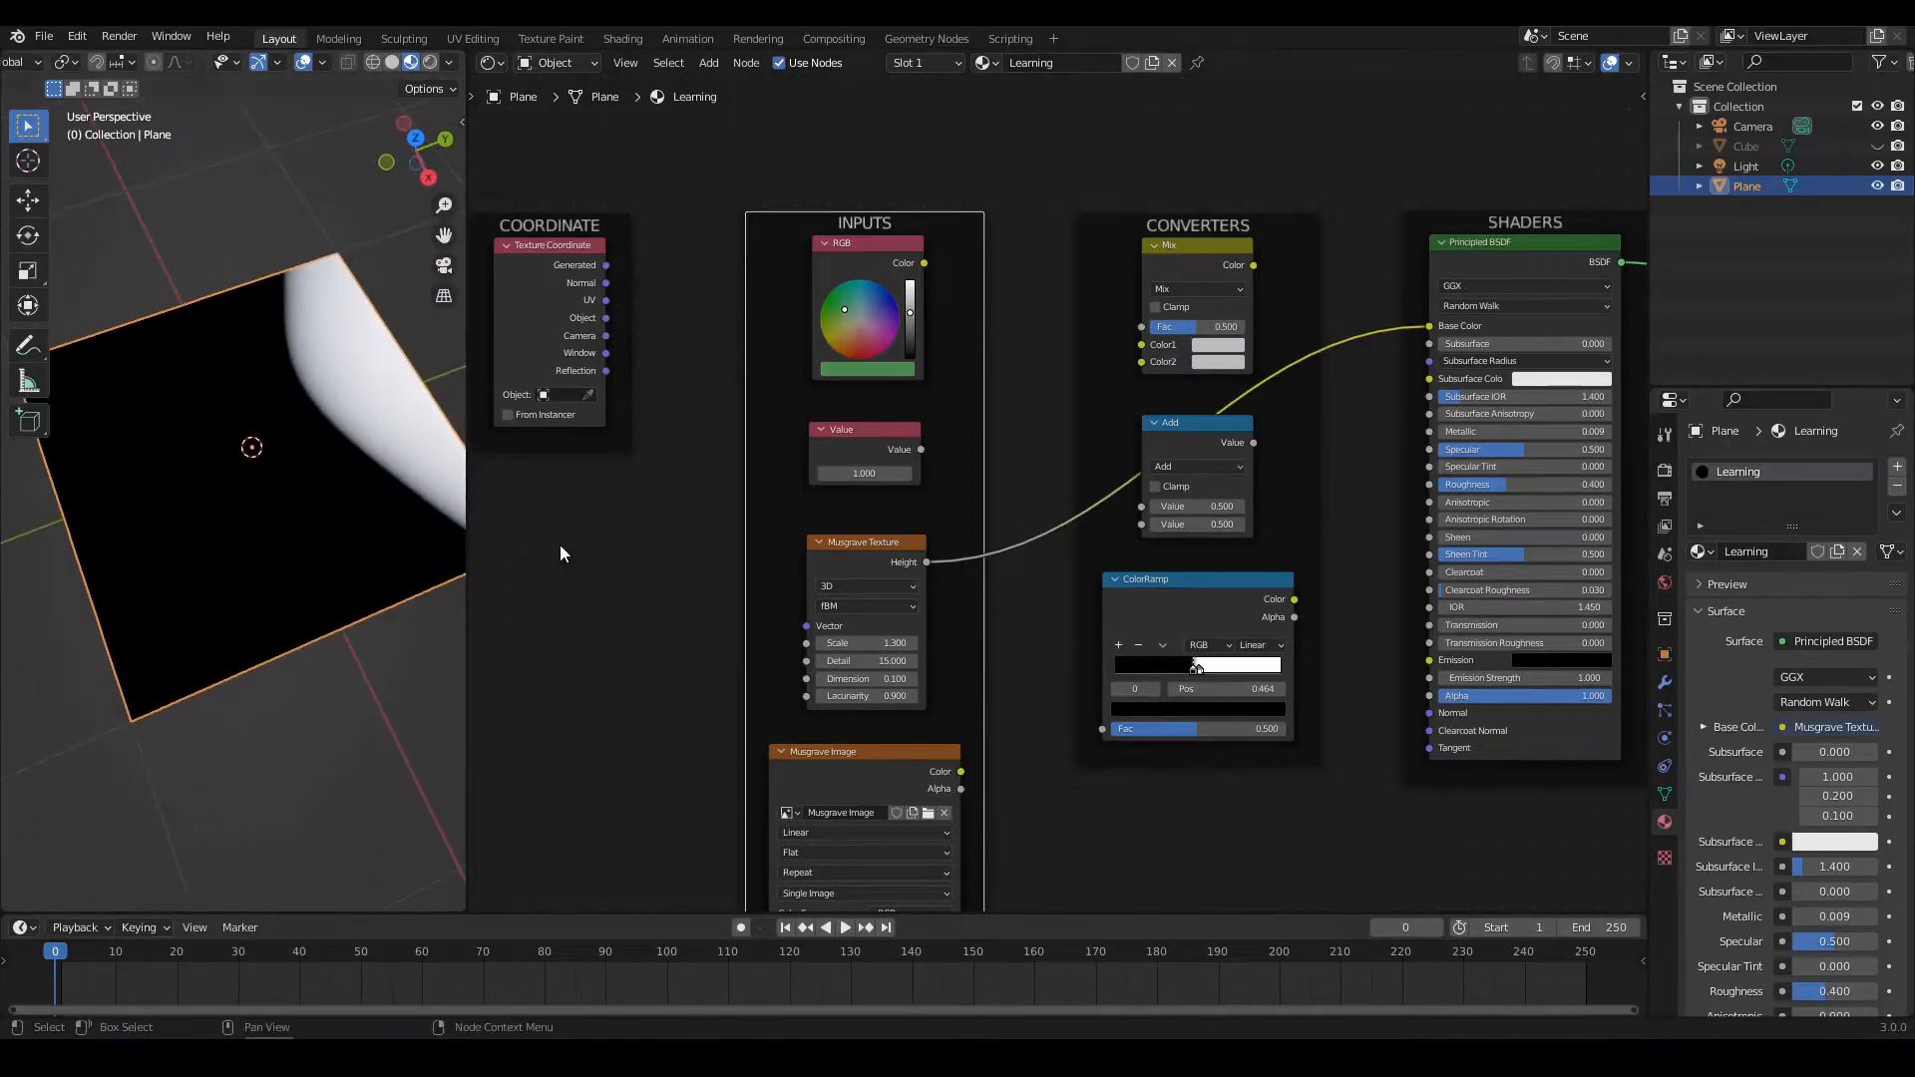
# Connect the Texture Coordinate node's Object output to the Musgrave Texture's Vector input and inspect the whole plane
pyautogui.moveTo(562, 552); pyautogui.dragTo(650, 569, button='middle')
pyautogui.scroll(2, 642, 671)
pyautogui.moveTo(642, 672); pyautogui.dragTo(766, 584, button='middle')
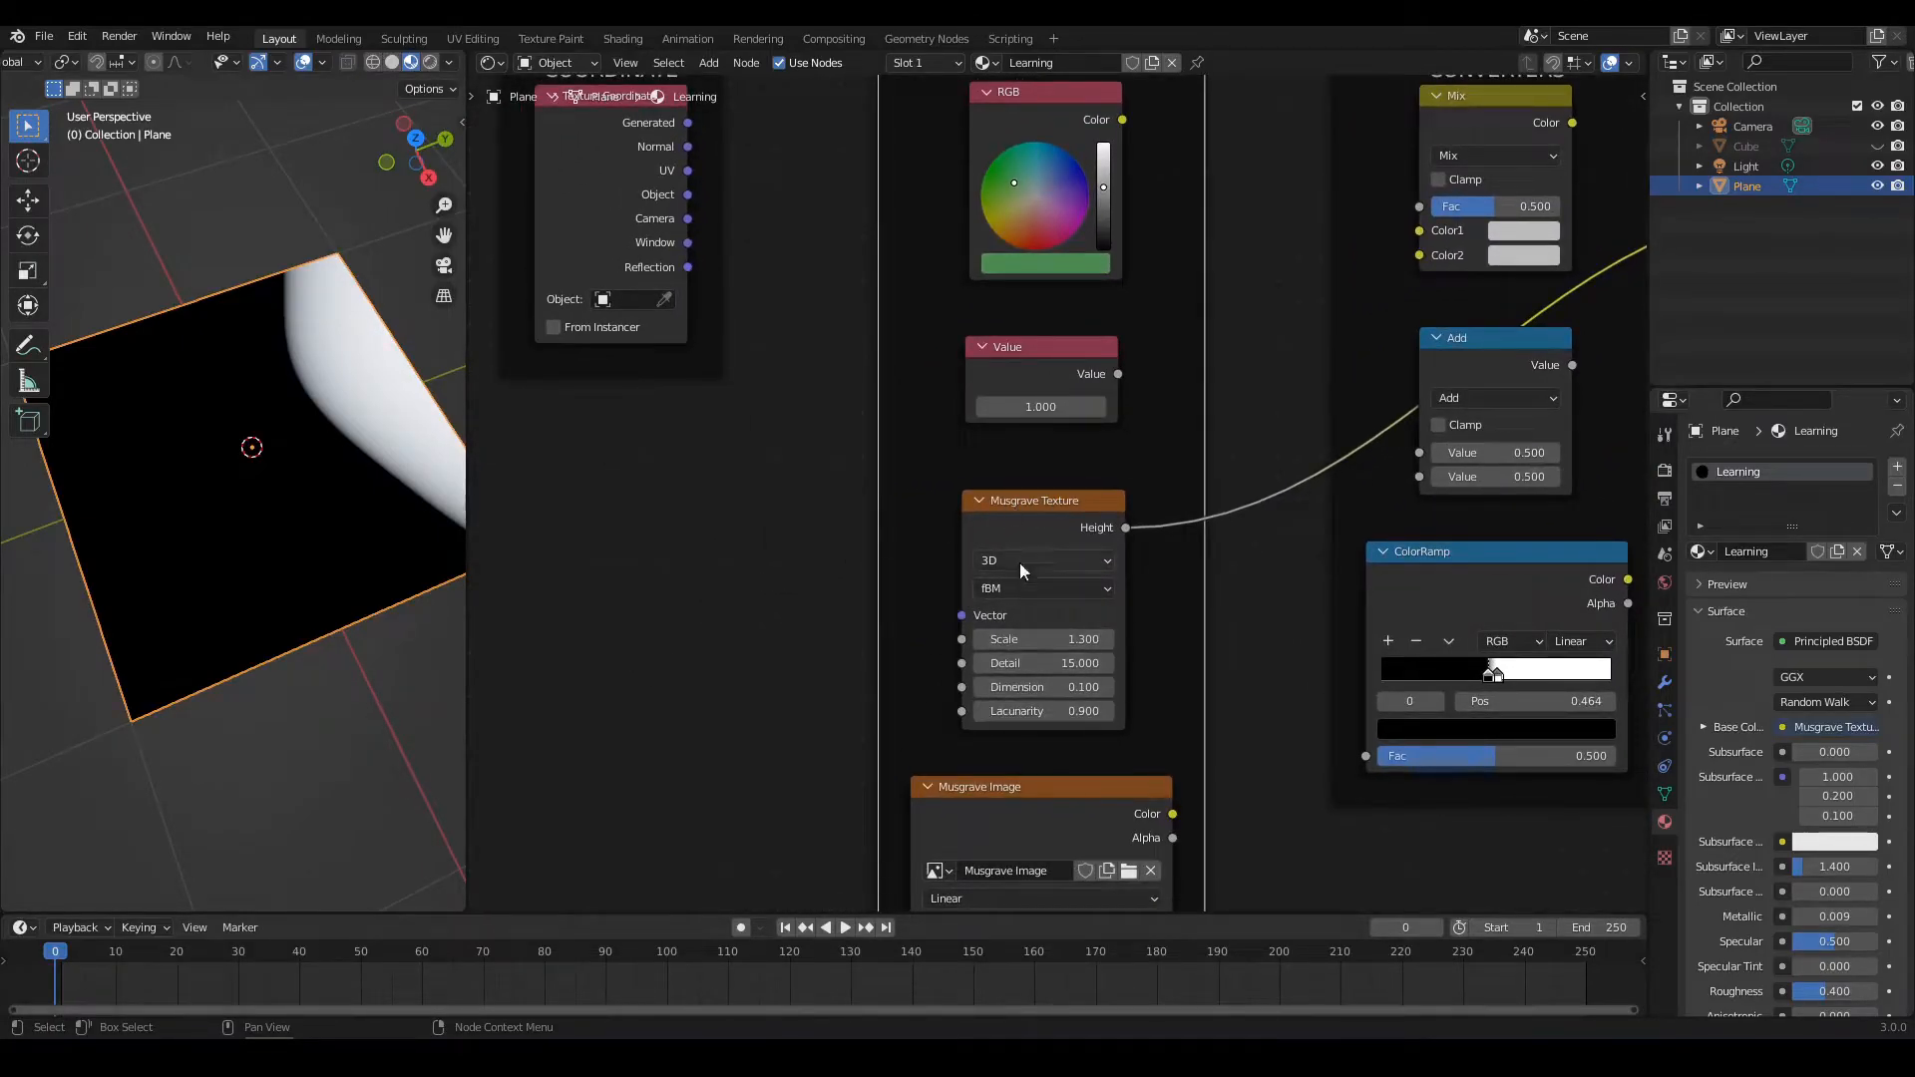
pyautogui.moveTo(811, 465); pyautogui.dragTo(822, 530, button='middle')
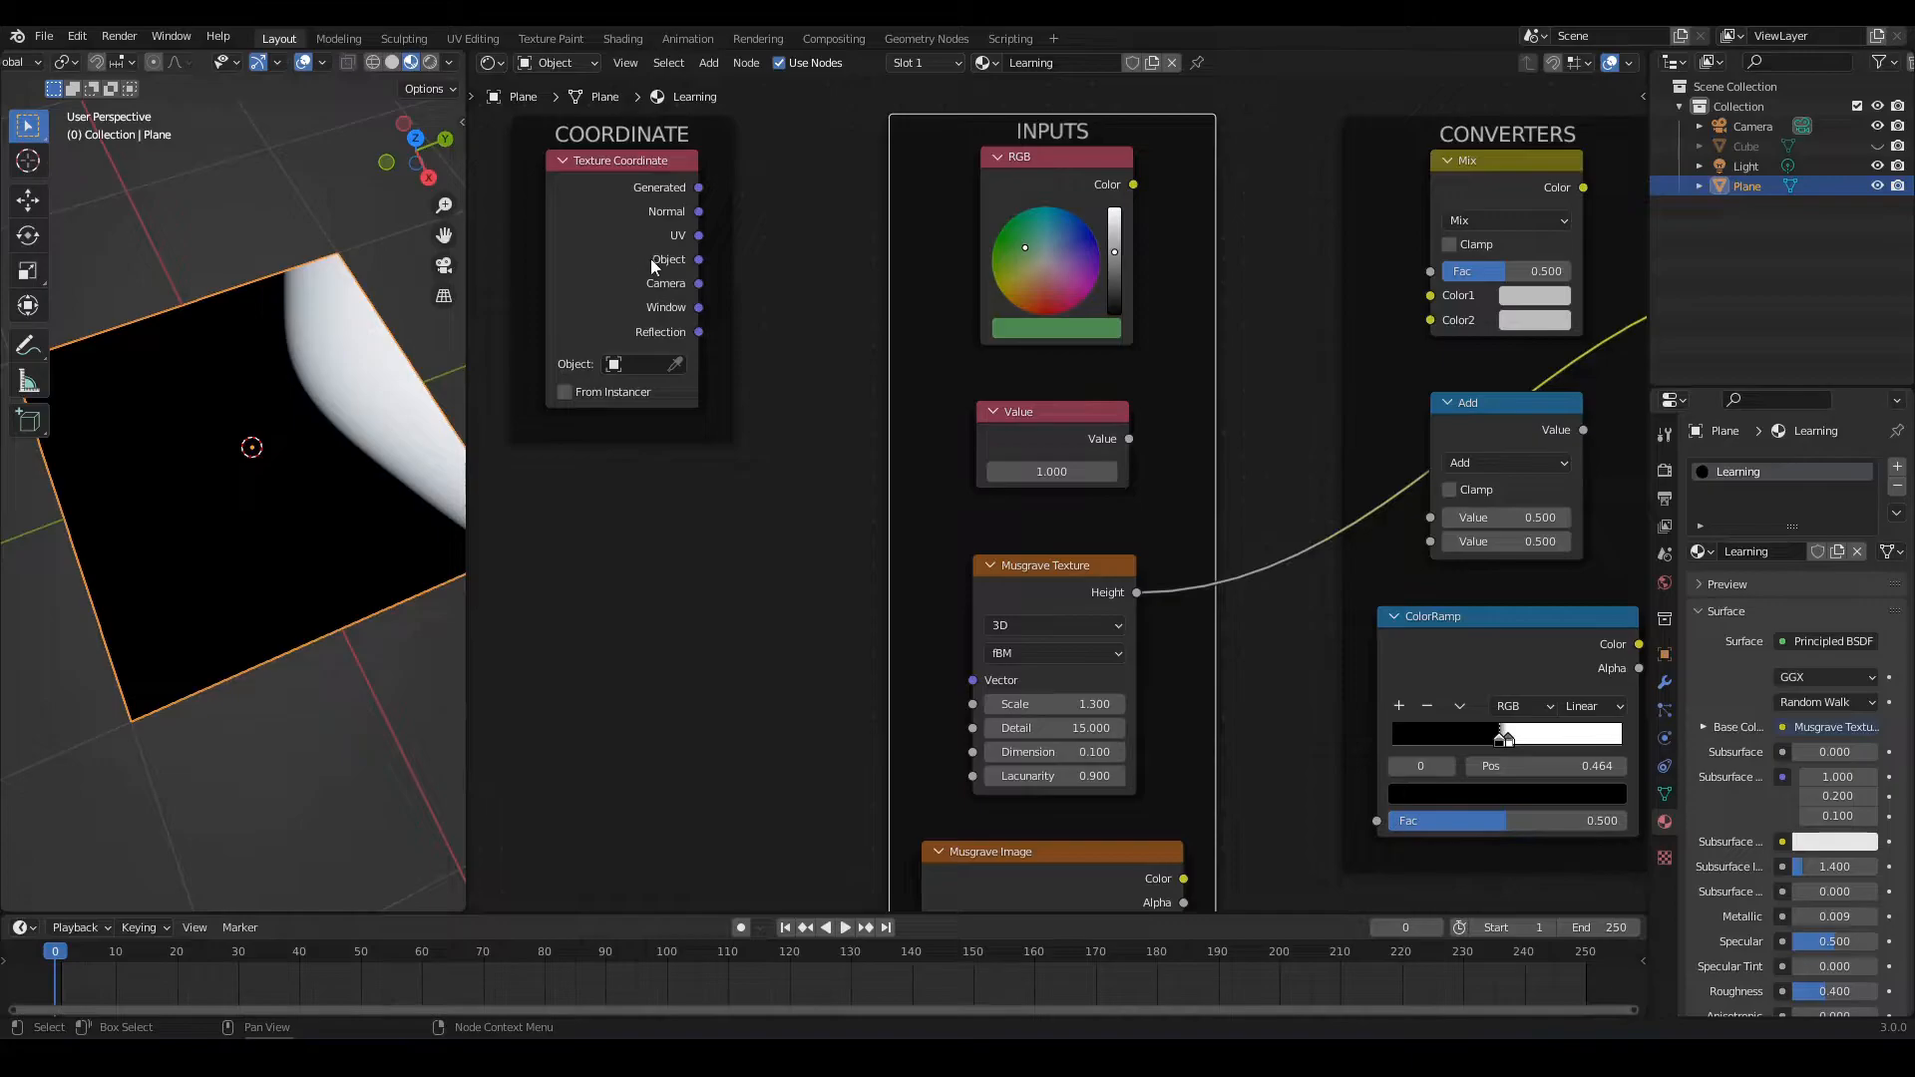
pyautogui.moveTo(699, 259); pyautogui.dragTo(972, 678)
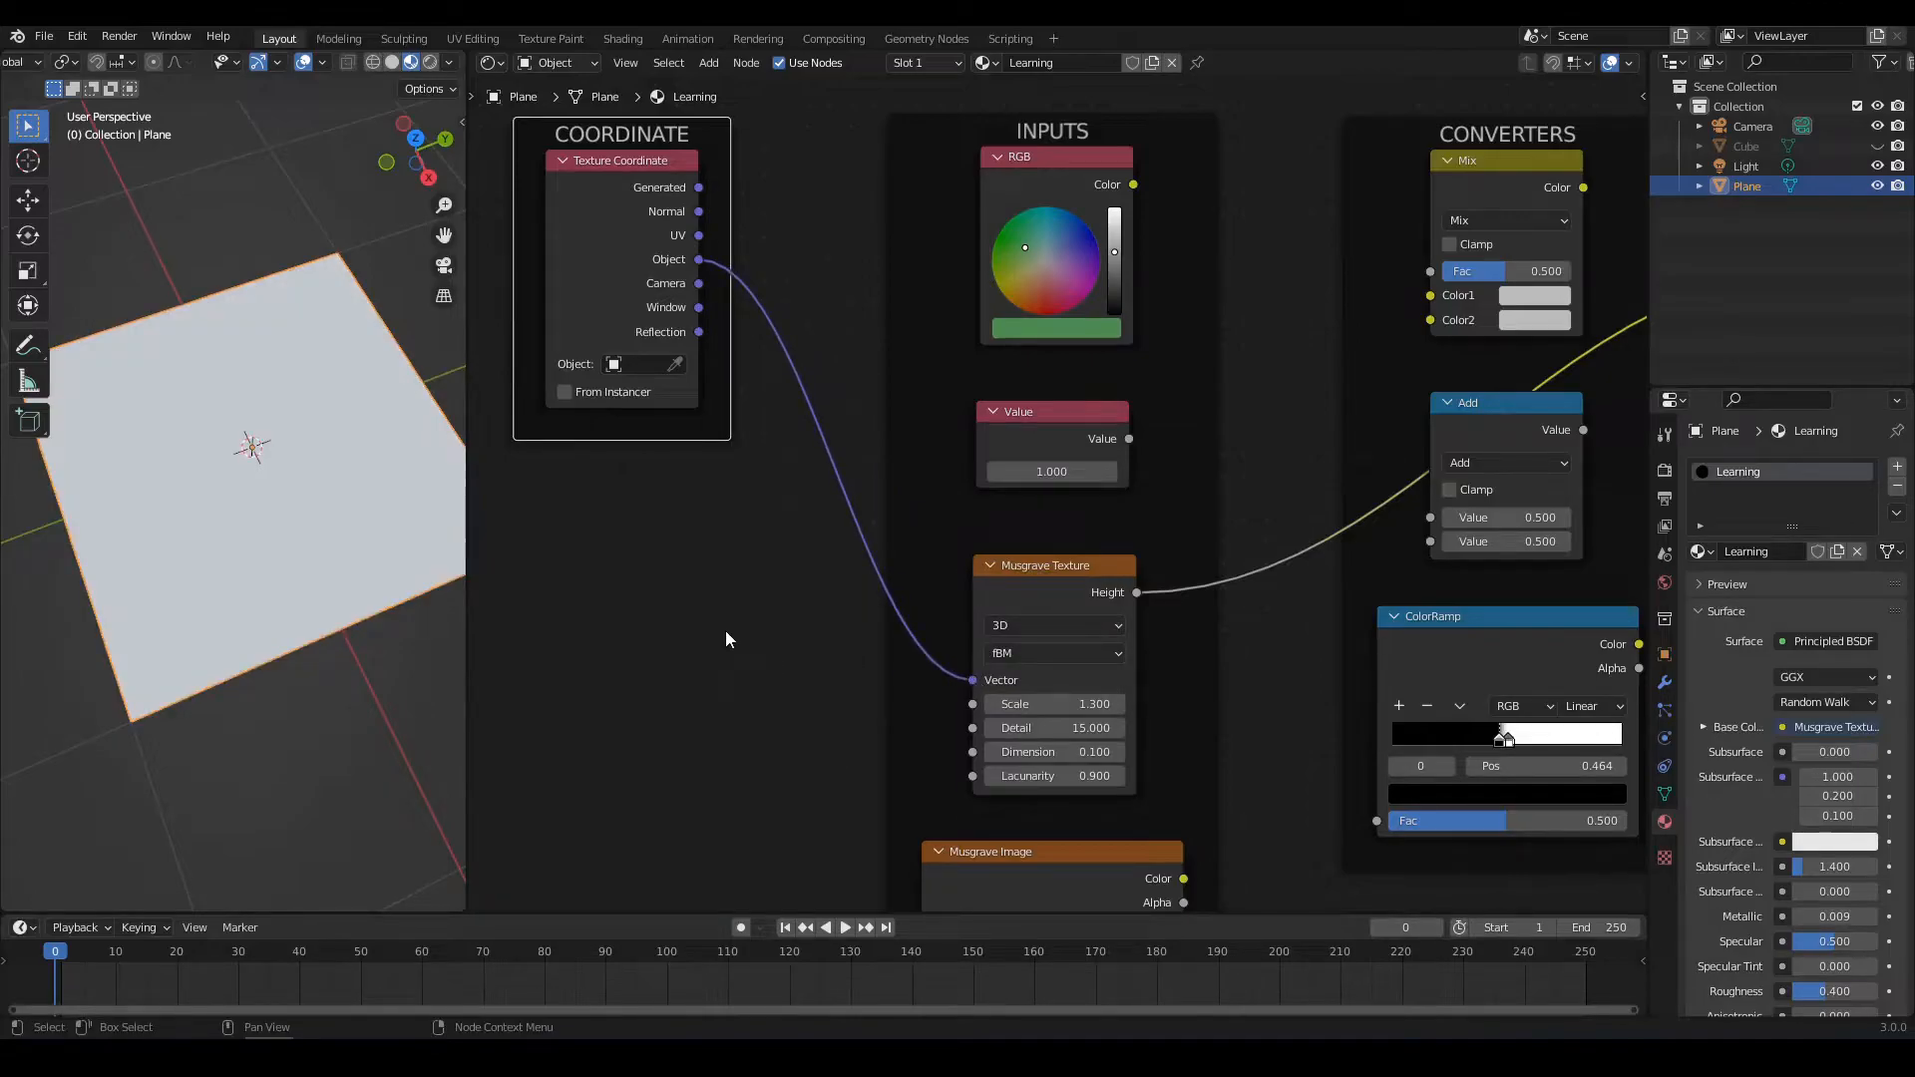
pyautogui.moveTo(183, 474); pyautogui.dragTo(253, 482, button='middle')
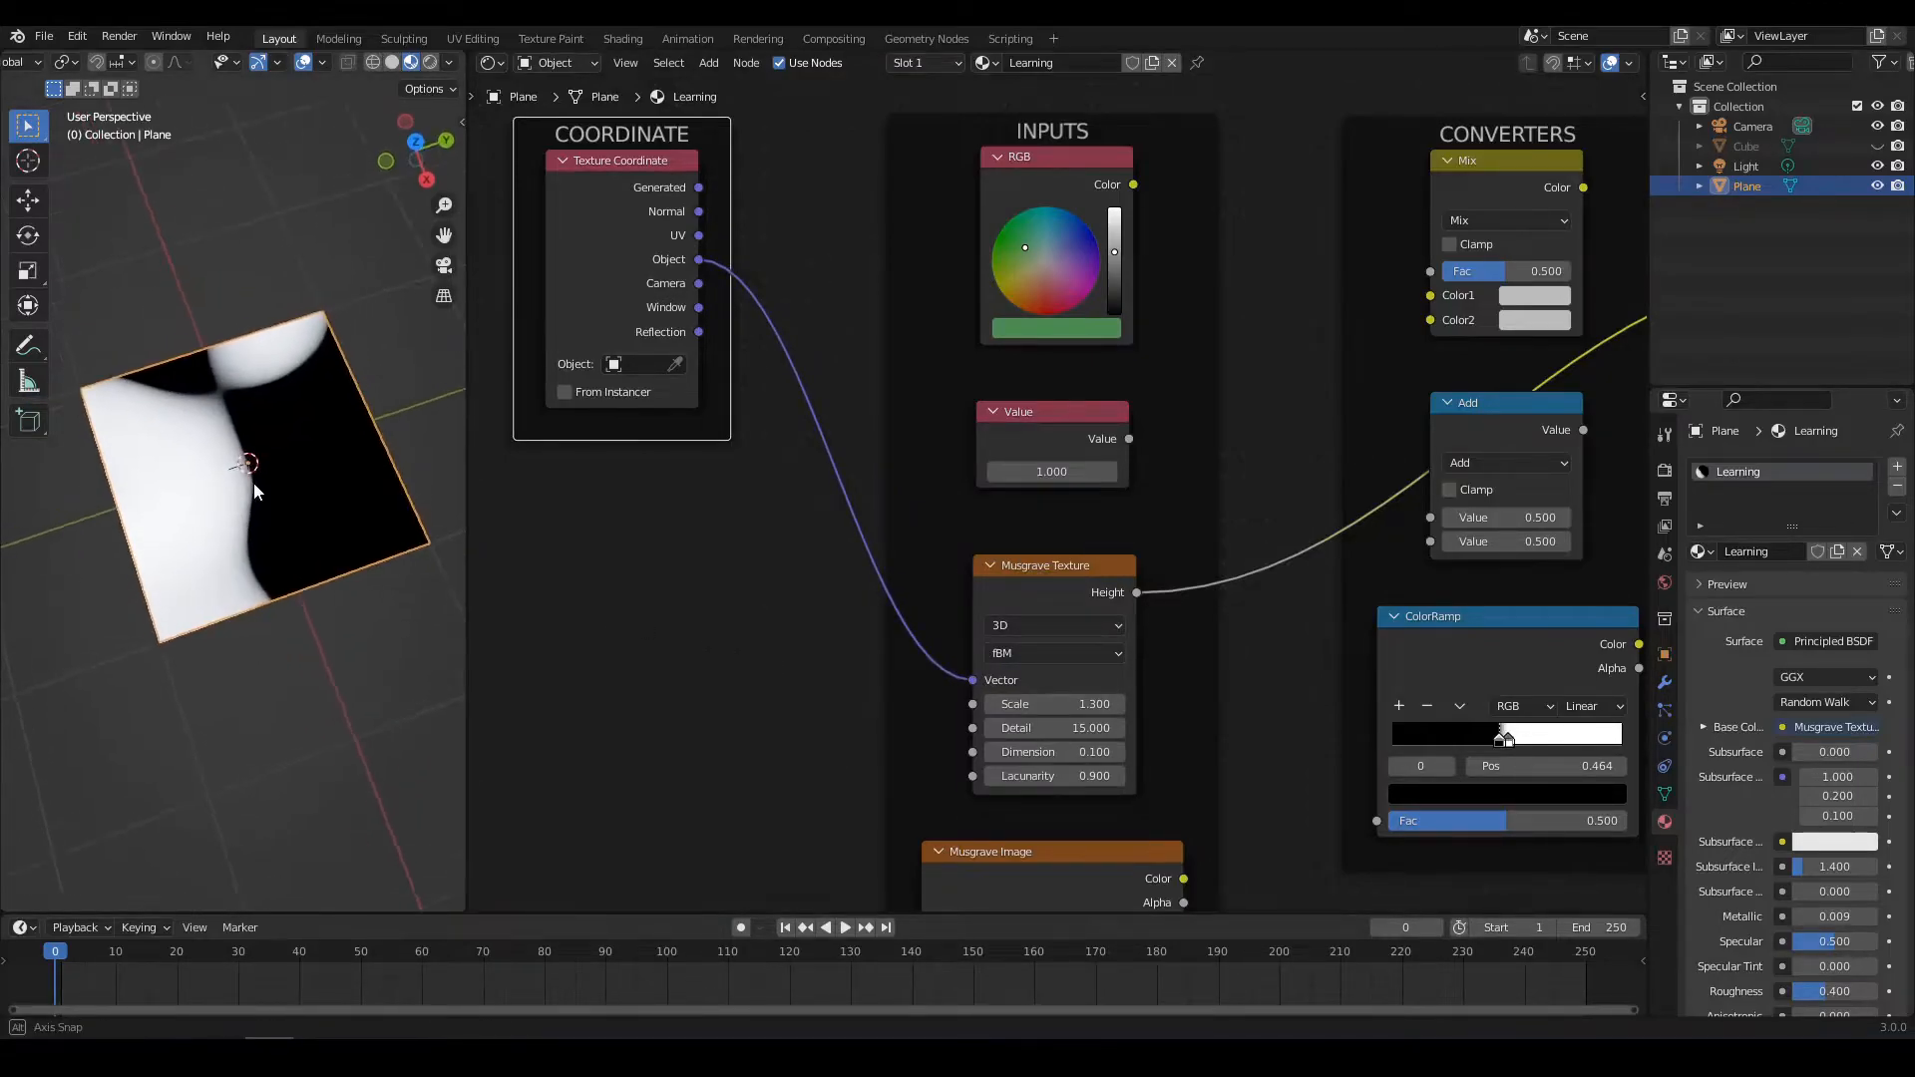
pyautogui.scroll(-2, 764, 591)
# Review the Musgrave Texture's linked node chain, and compare the node closely with the Musgrave Image node below it
pyautogui.scroll(-3, 798, 607)
pyautogui.moveTo(755, 636); pyautogui.dragTo(758, 595, button='middle')
pyautogui.scroll(1, 811, 542)
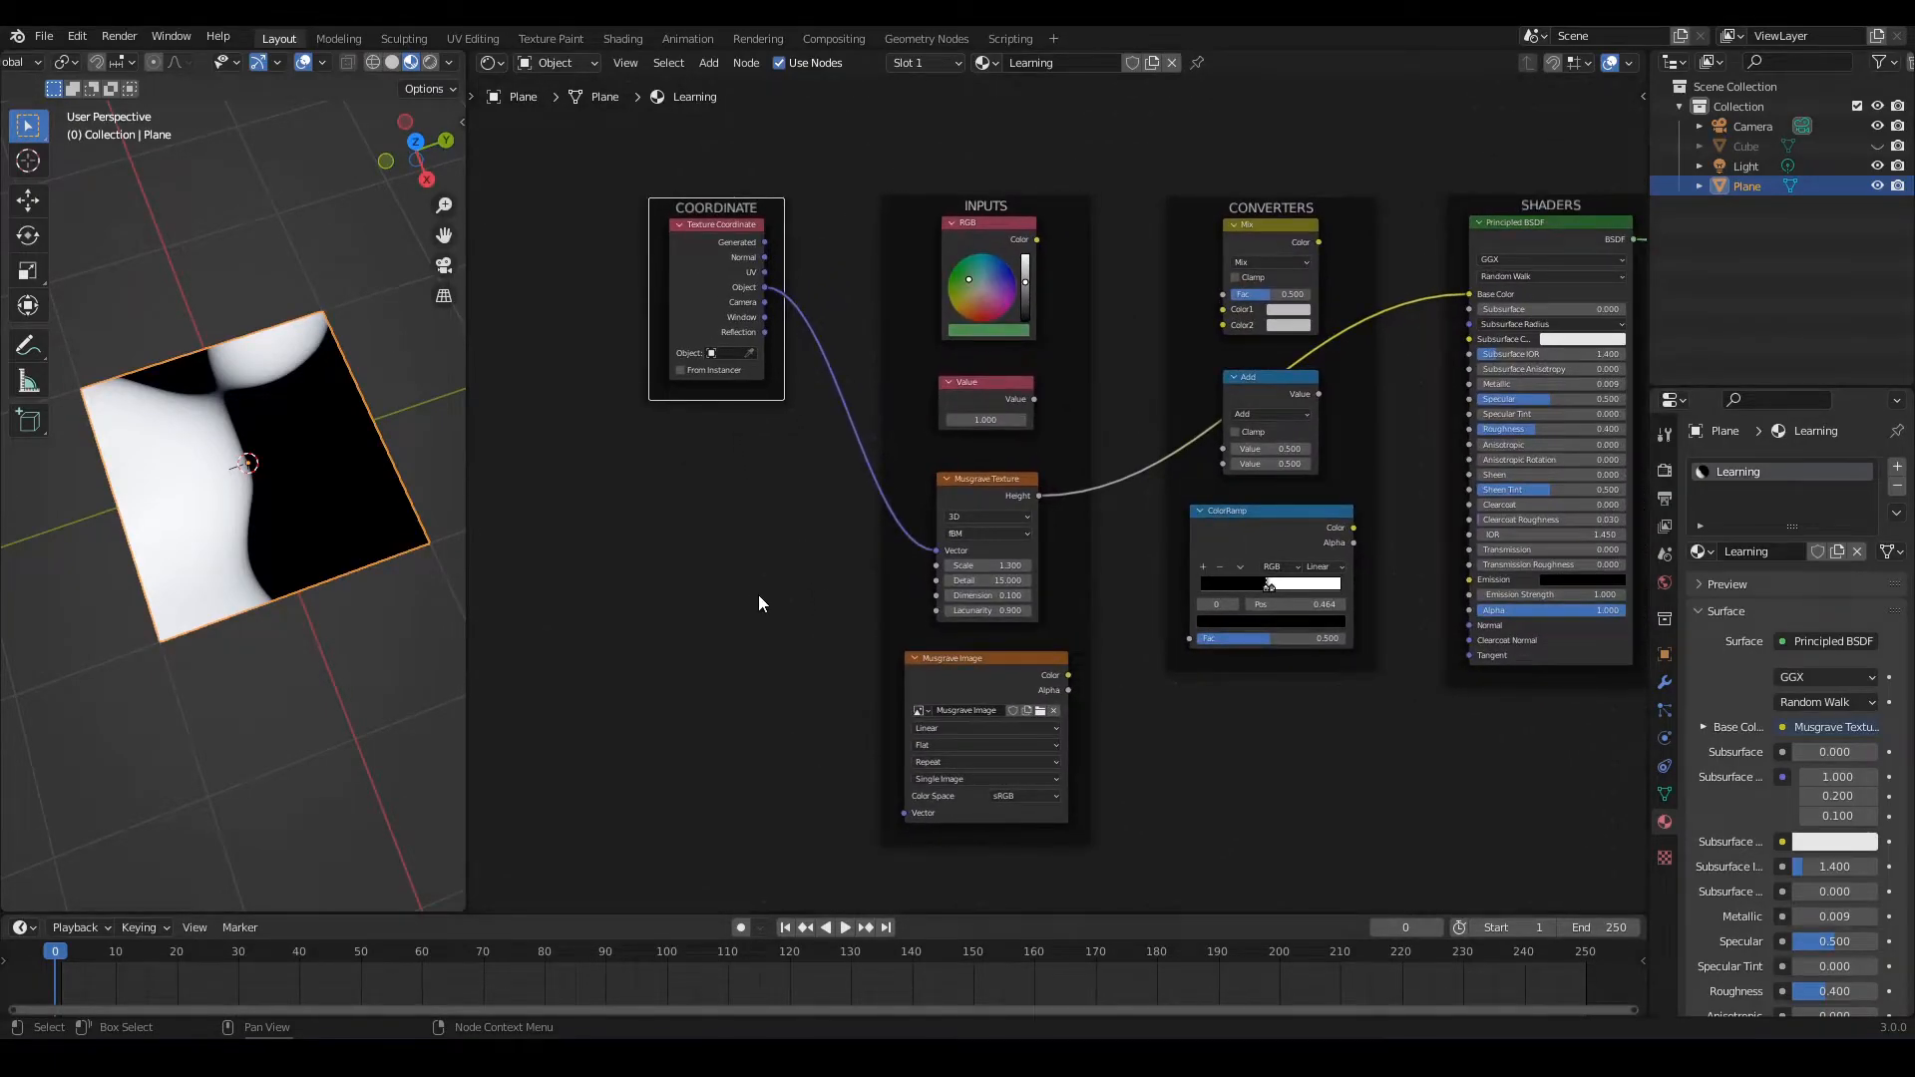
pyautogui.click(985, 482)
pyautogui.scroll(1, 973, 513)
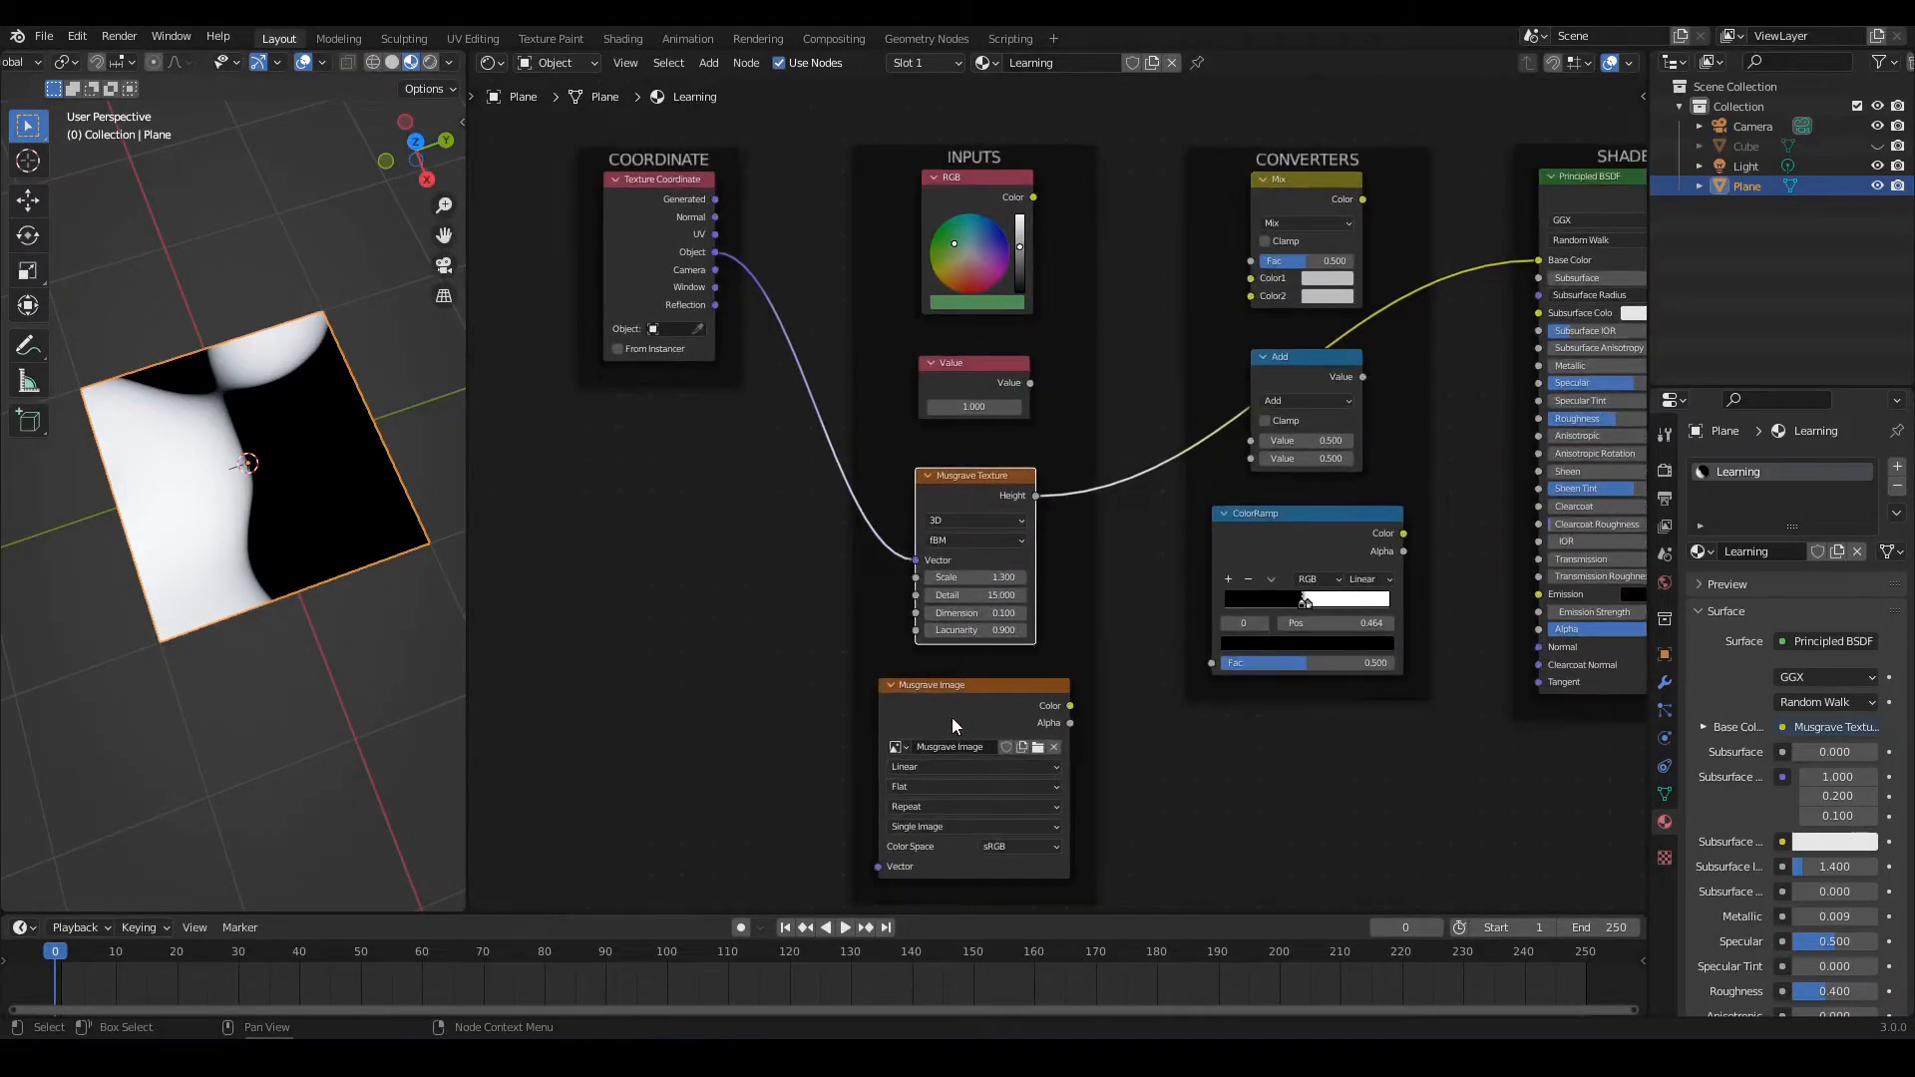
pyautogui.scroll(2, 949, 697)
pyautogui.scroll(2, 973, 642)
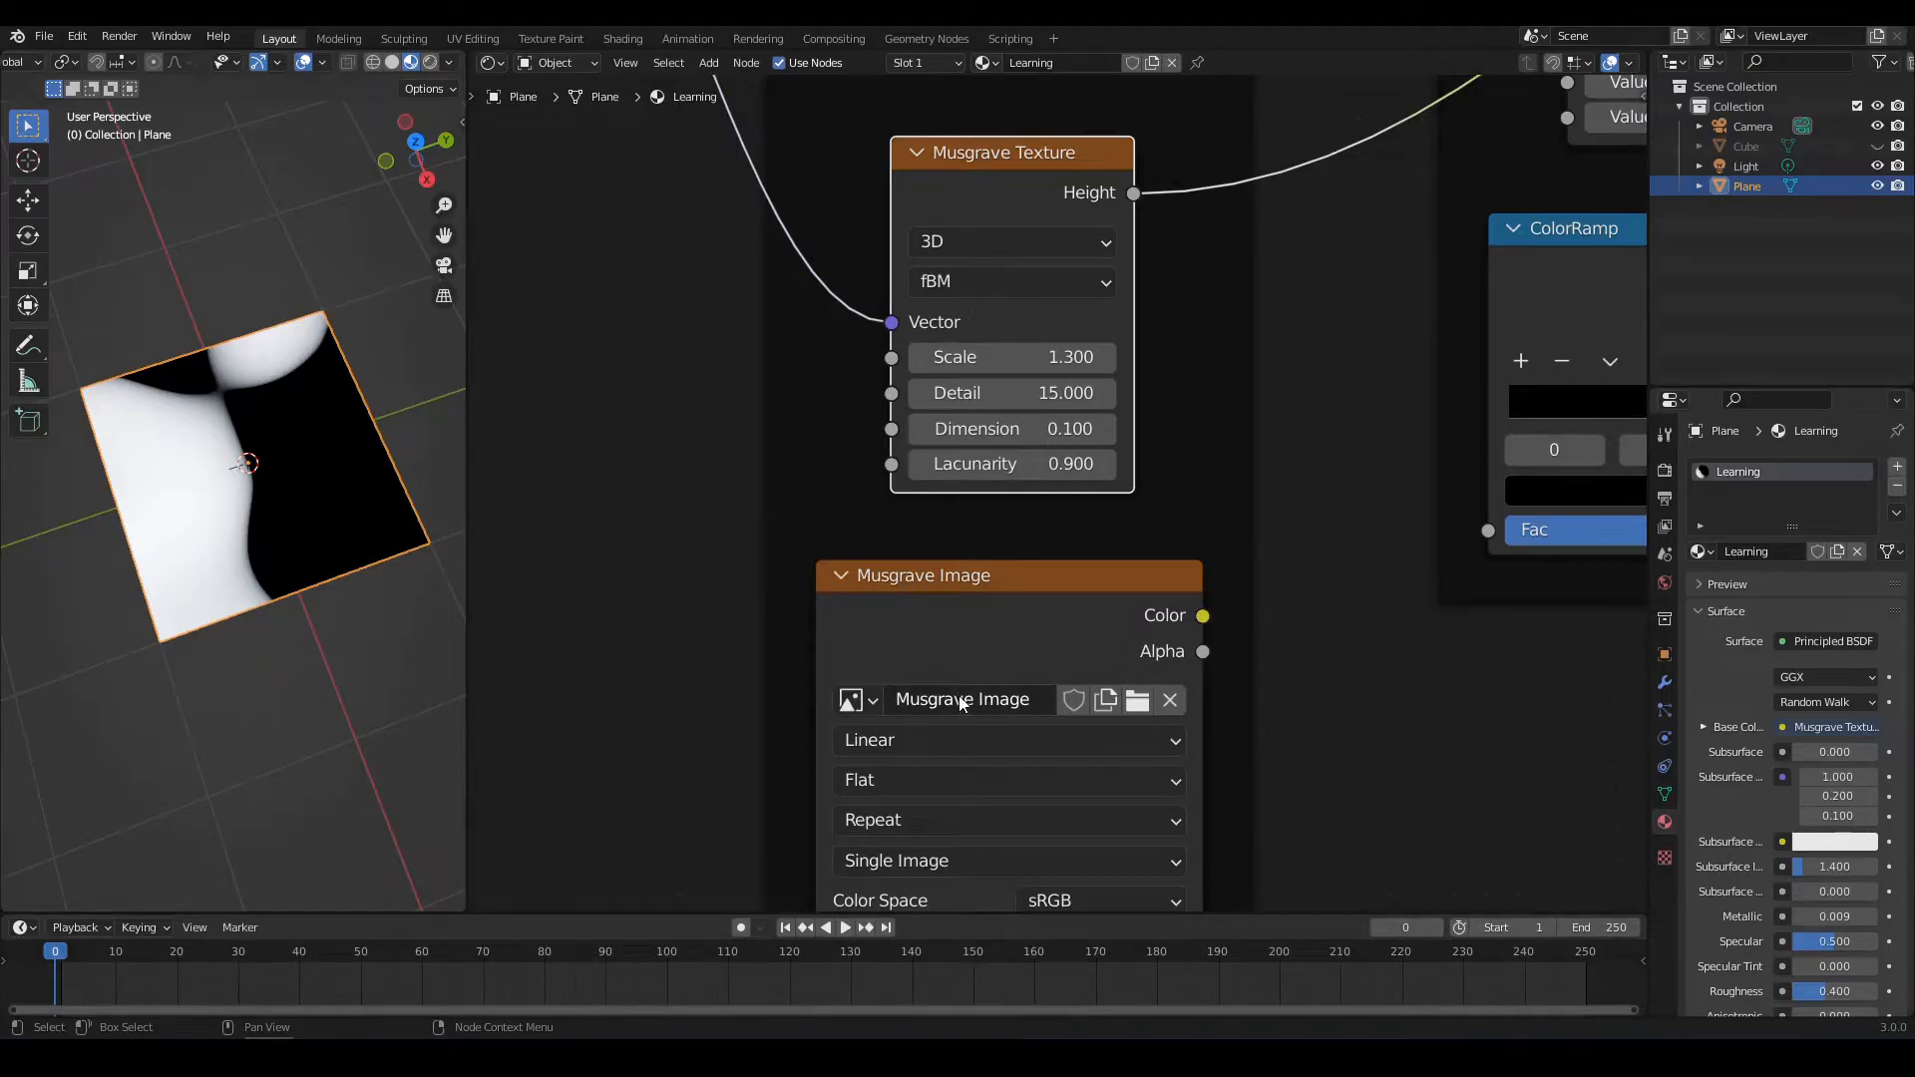
pyautogui.scroll(-4, 982, 660)
pyautogui.moveTo(483, 527); pyautogui.dragTo(501, 536, button='middle')
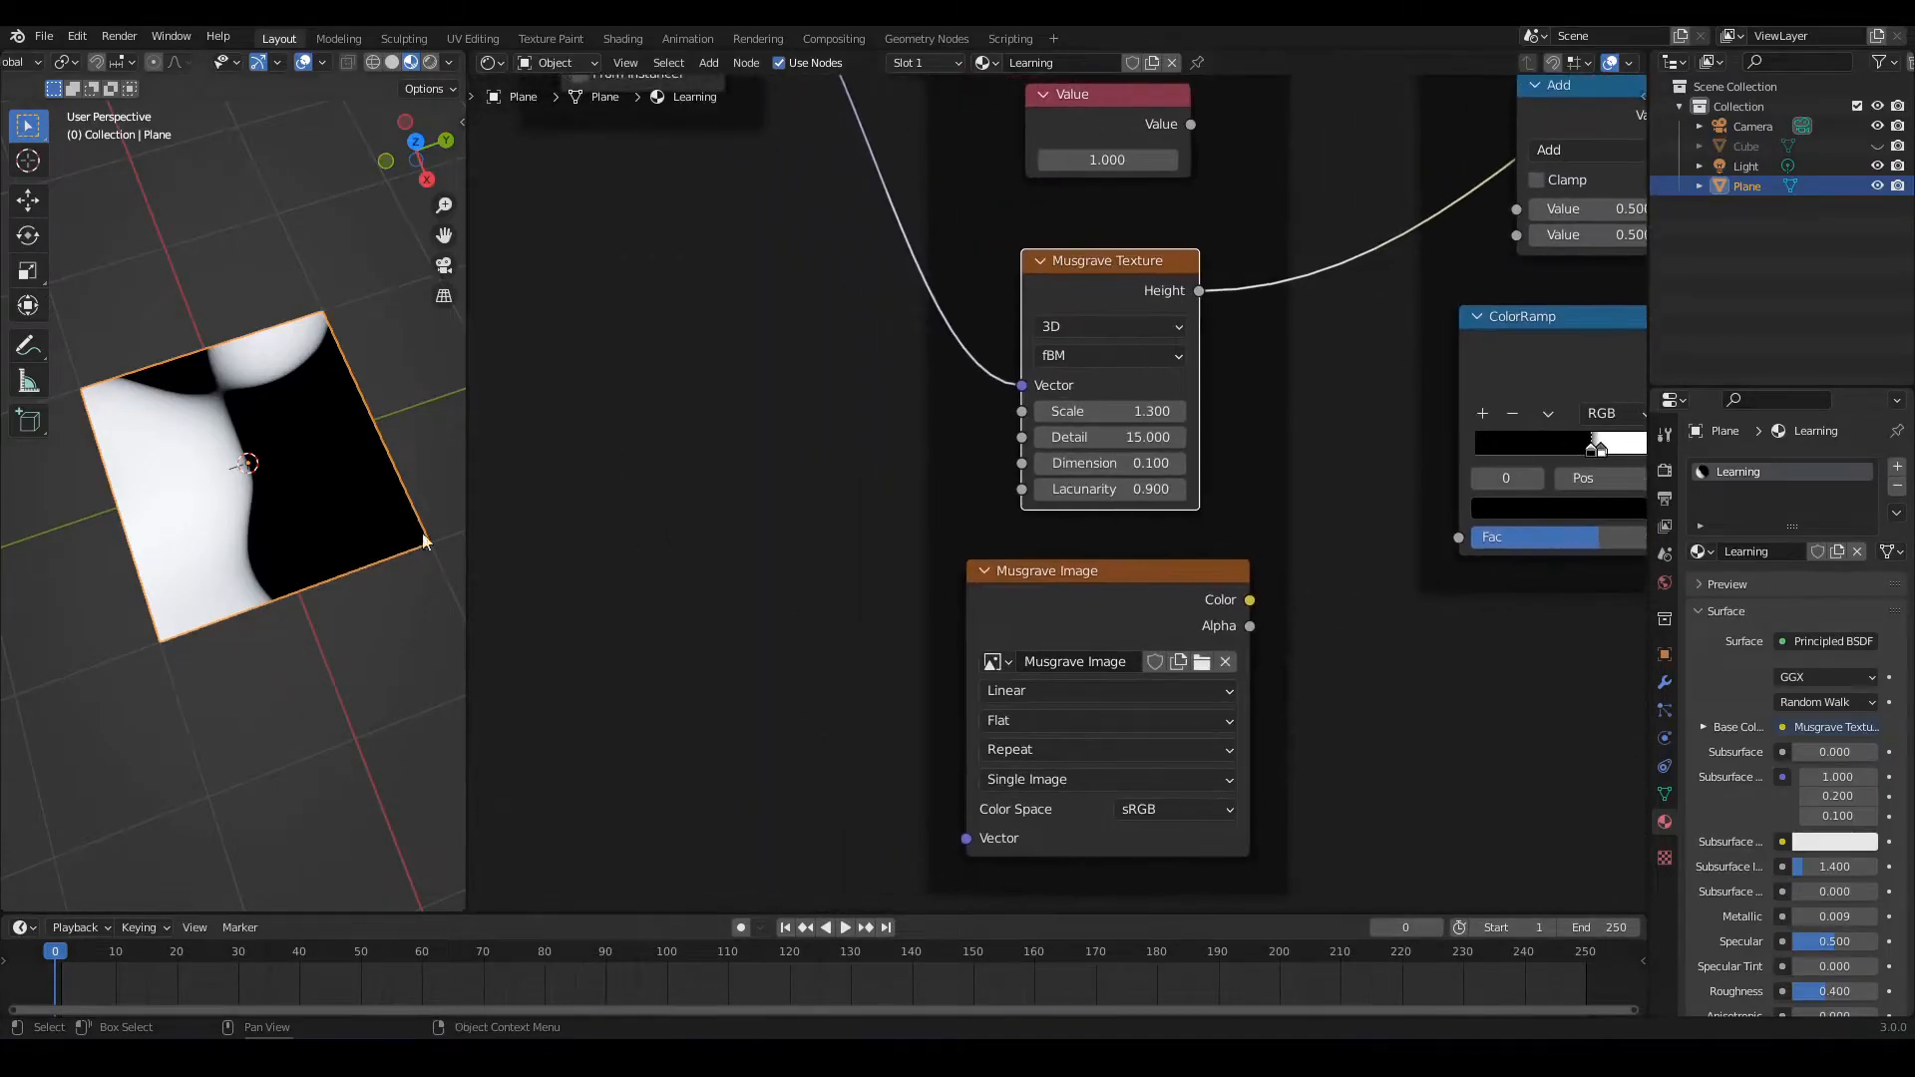
# Examine the edge between the light and dark areas of the Musgrave Texture pattern on the plane at close range
pyautogui.scroll(4, 299, 543)
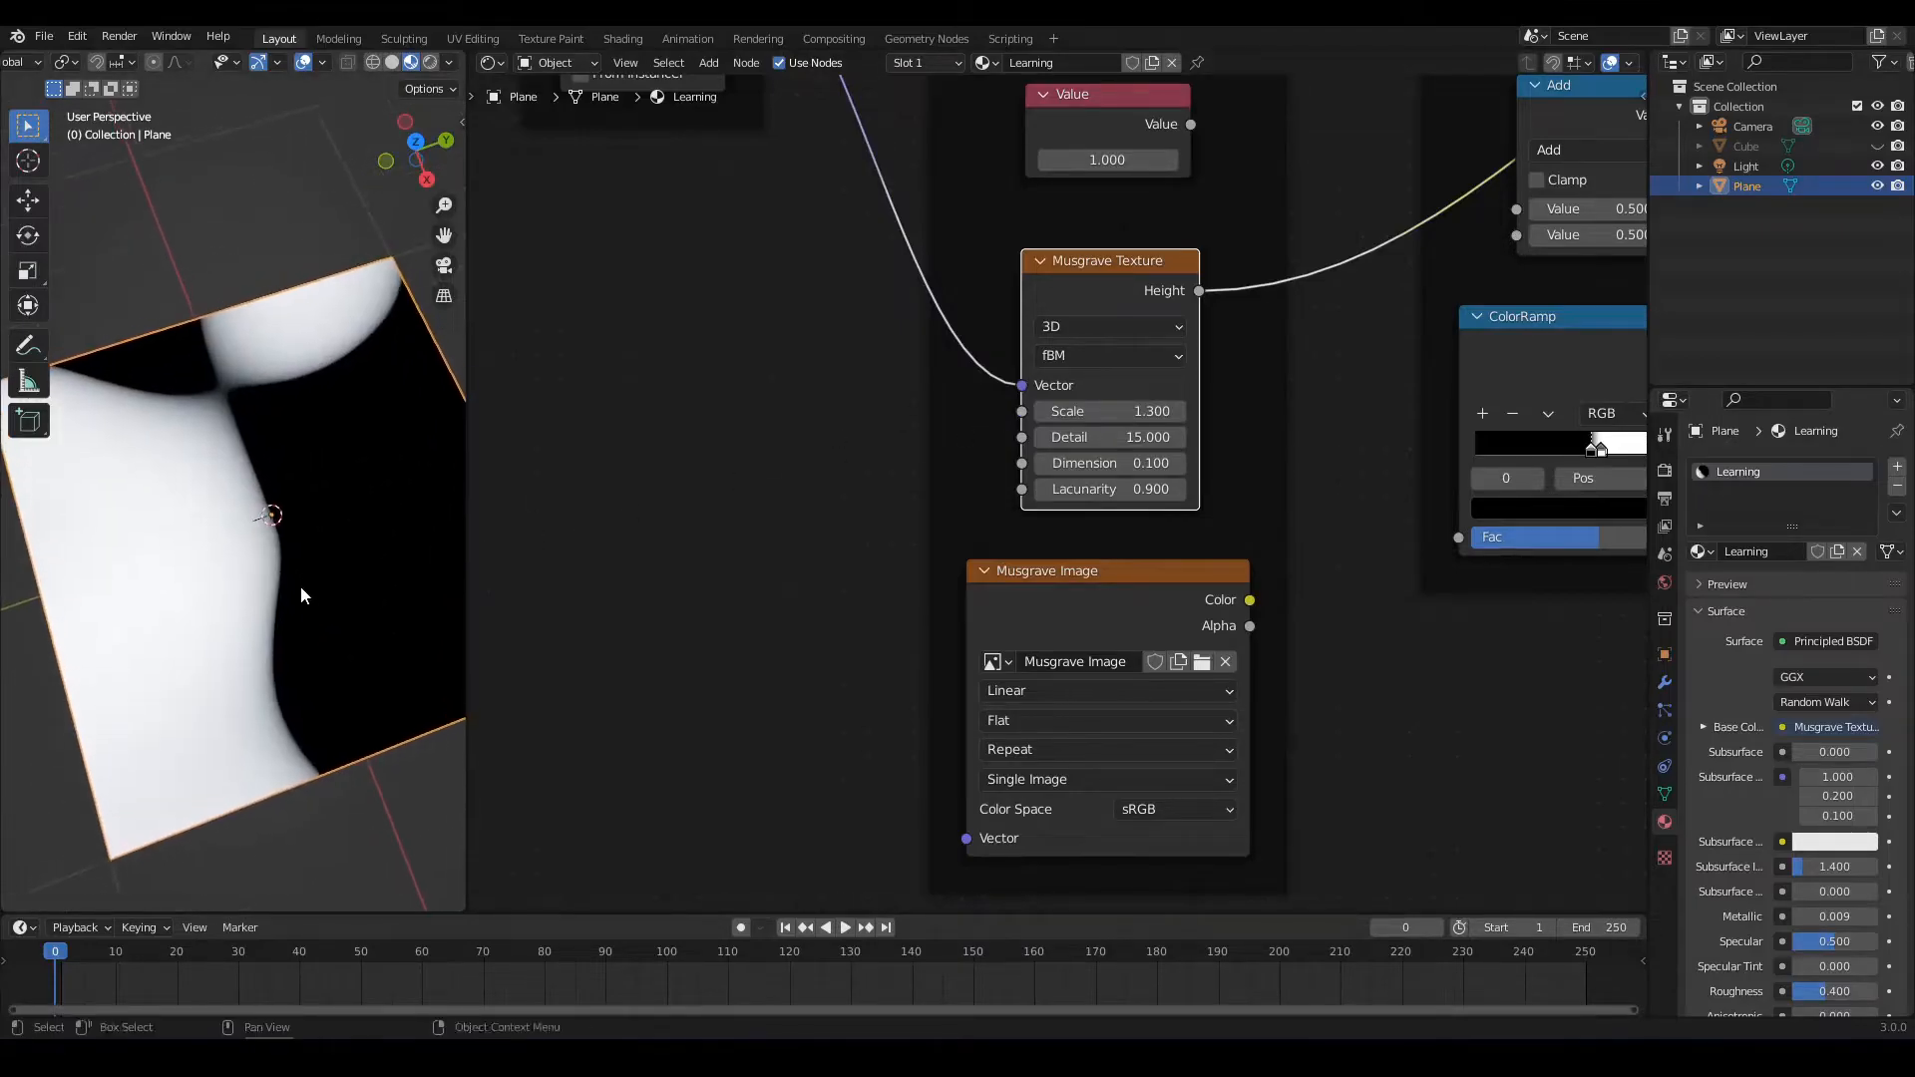
pyautogui.scroll(5, 299, 599)
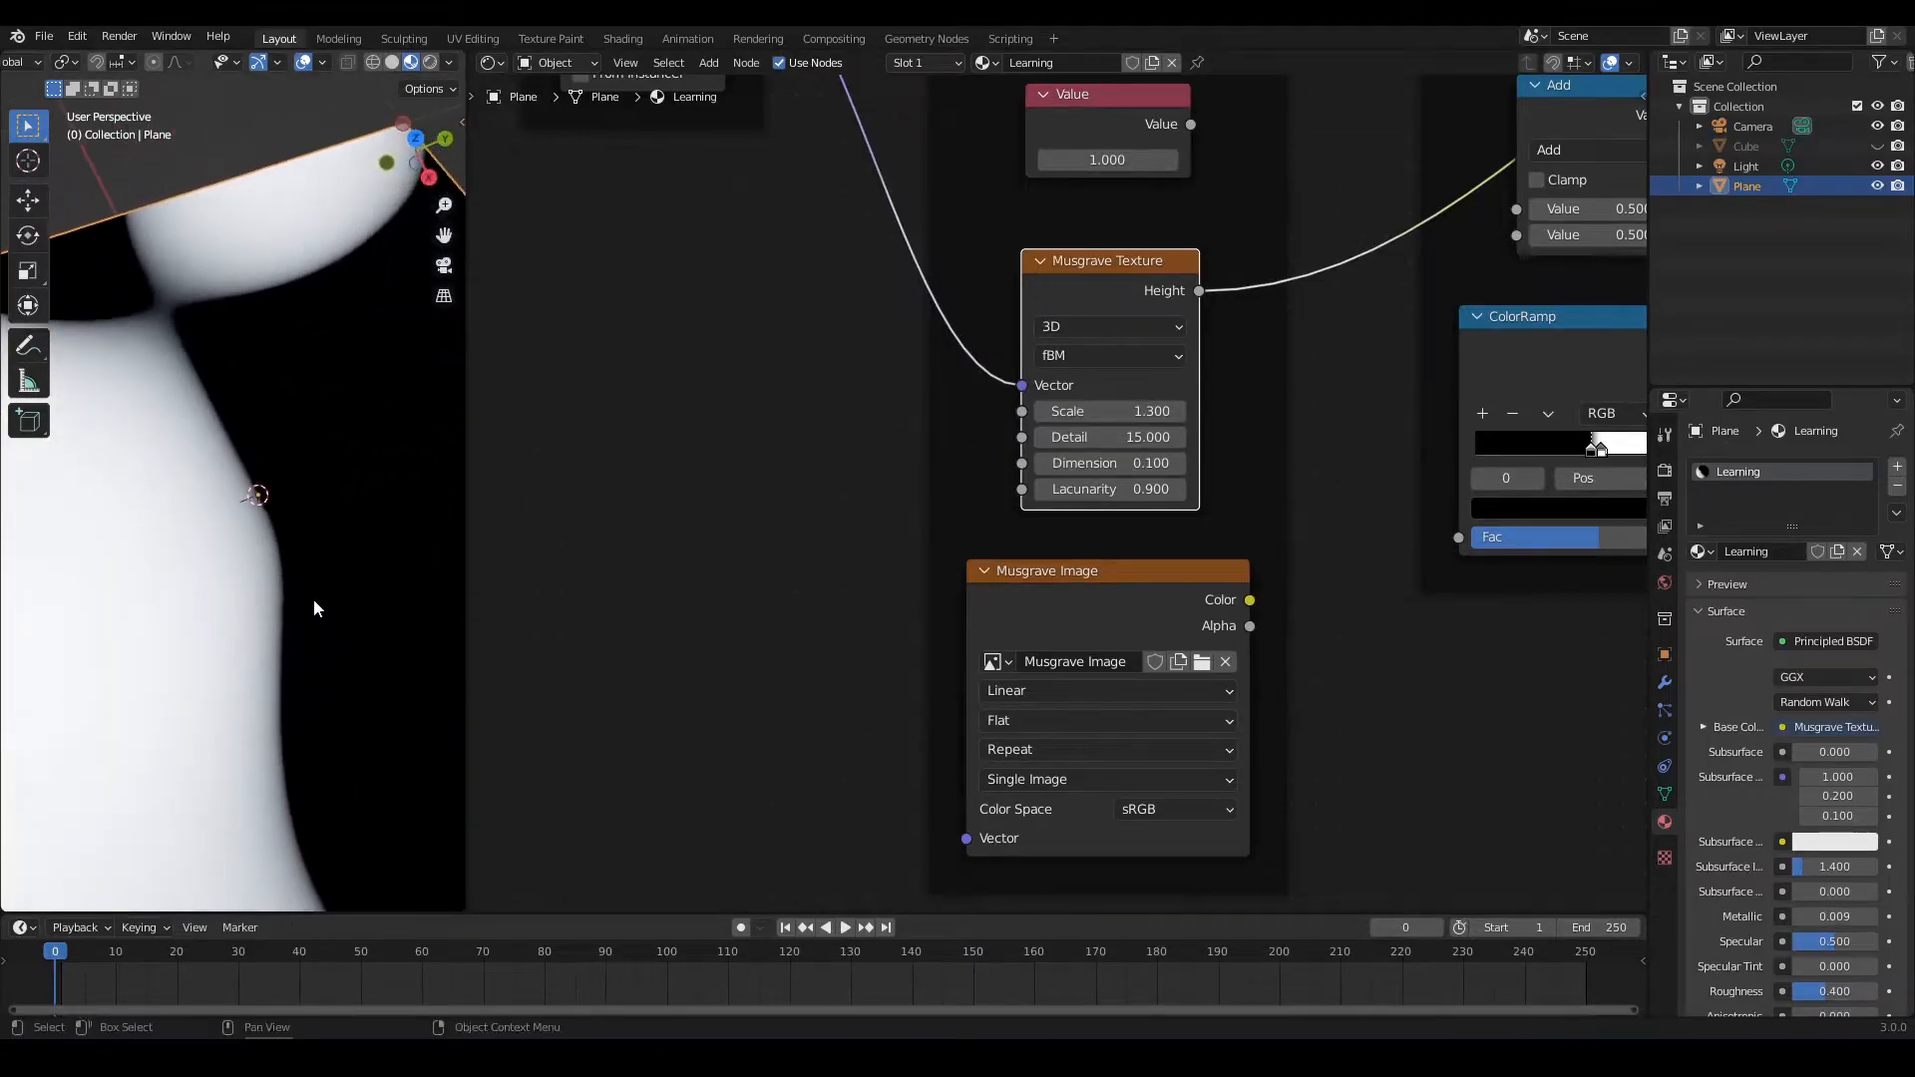
pyautogui.scroll(5, 320, 609)
pyautogui.scroll(5, 332, 613)
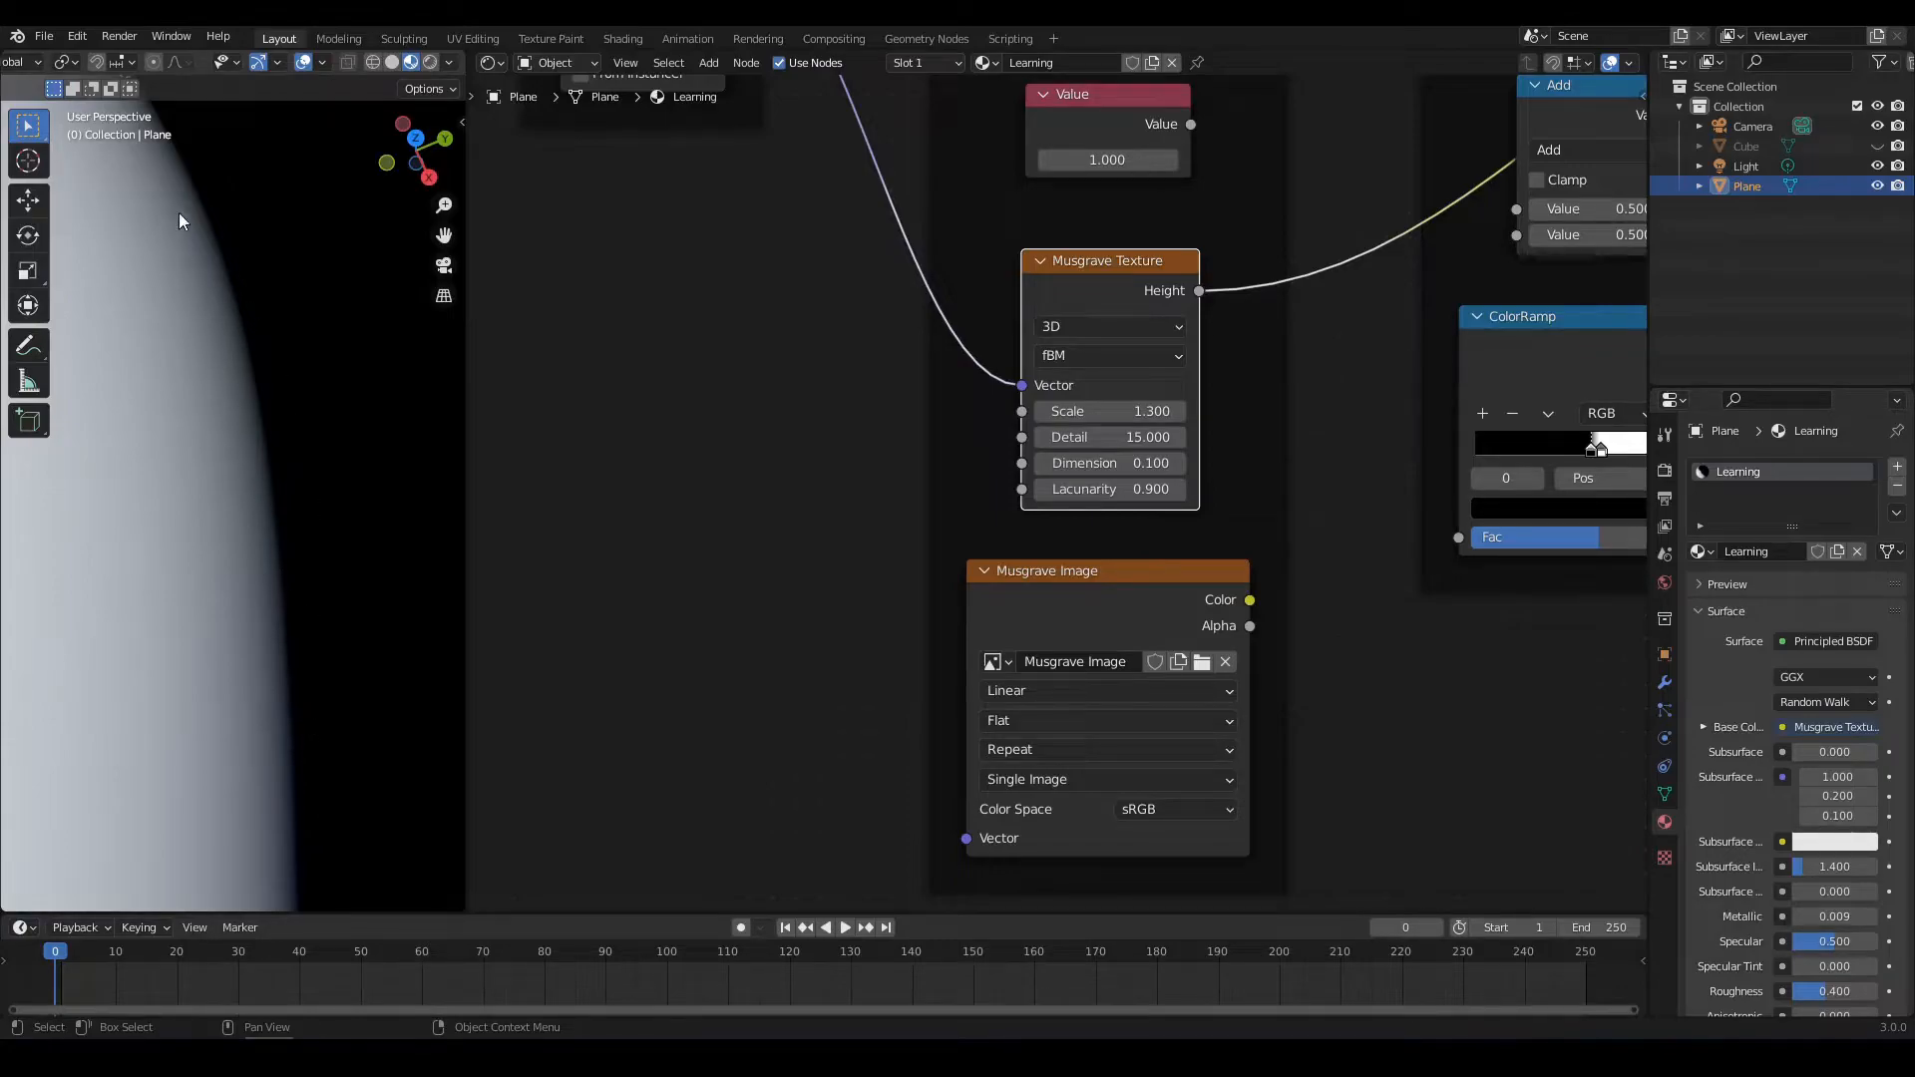
pyautogui.scroll(-6, 285, 591)
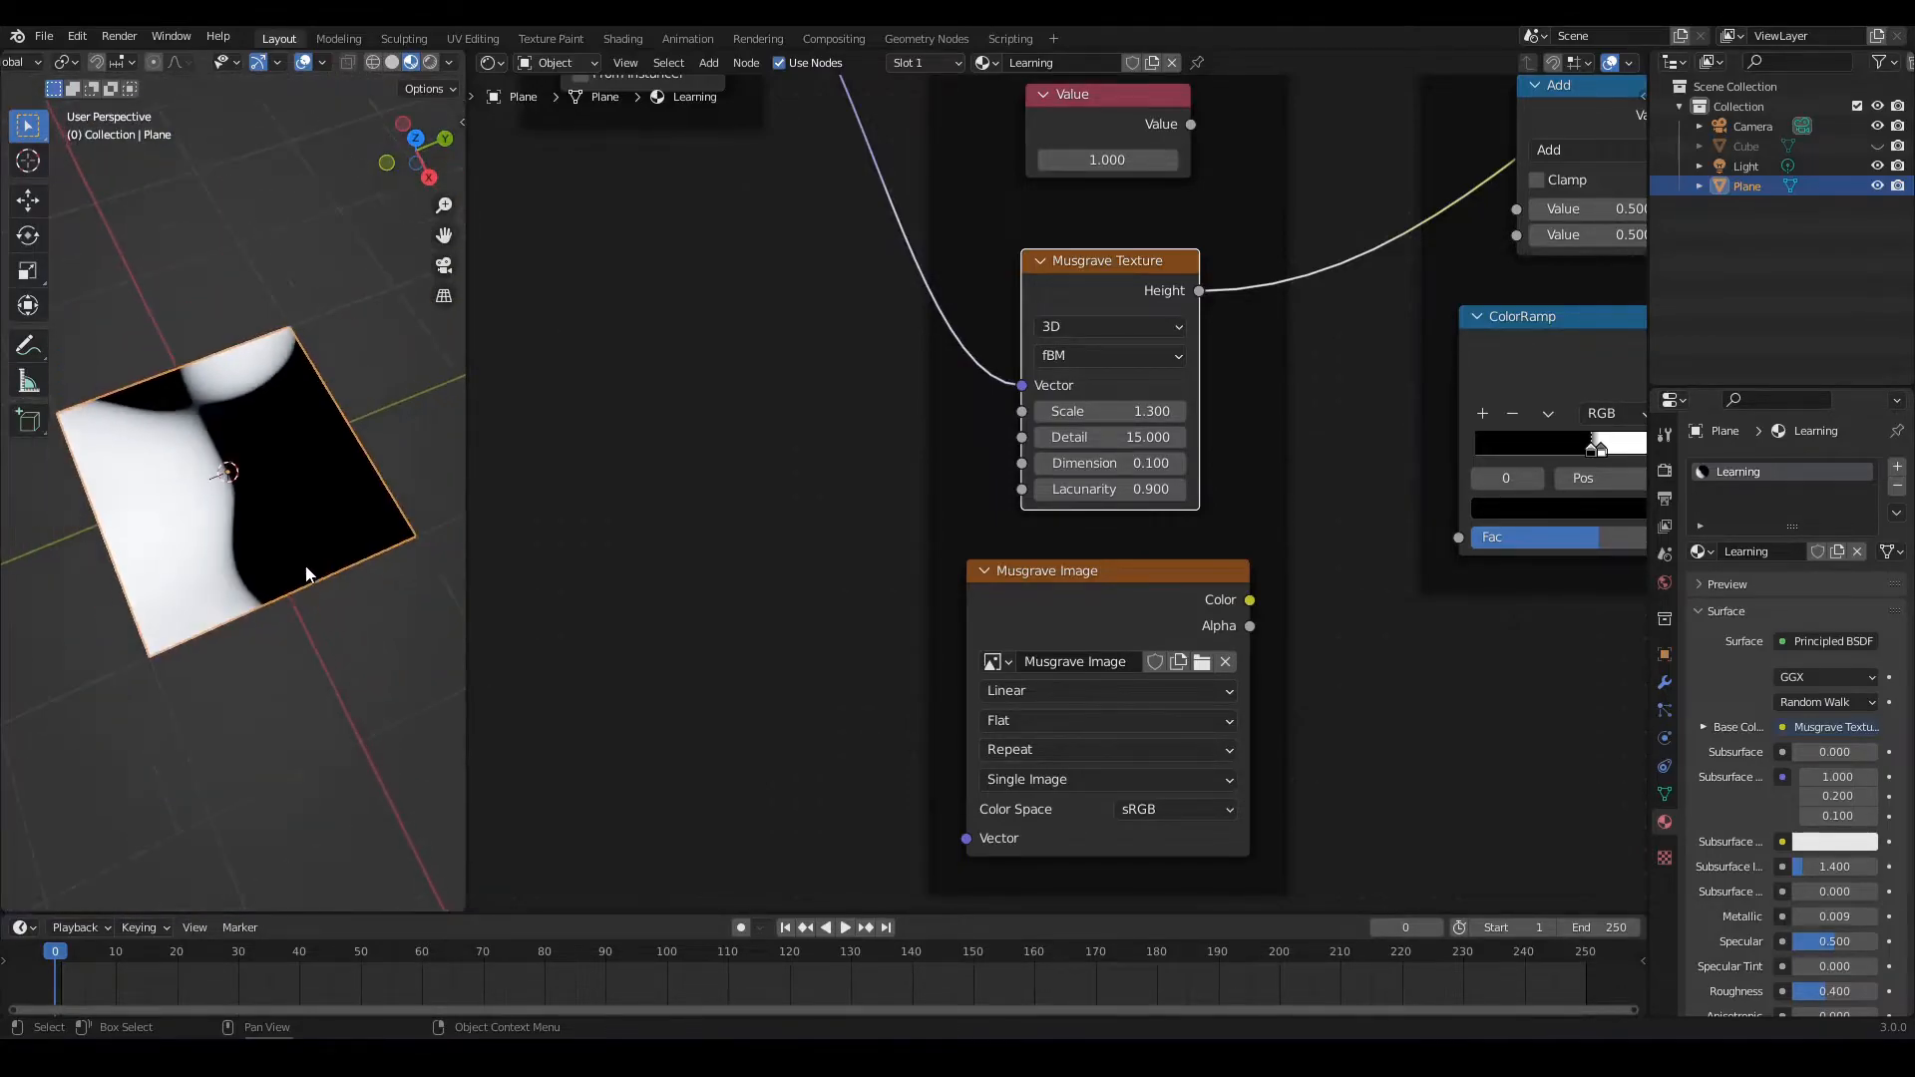
# Connect the Musgrave Image node's Color output to the Principled BSDF's Base Color
pyautogui.moveTo(793, 610); pyautogui.dragTo(703, 594, button='middle')
pyautogui.scroll(-4, 703, 595)
pyautogui.scroll(-1, 1277, 650)
pyautogui.moveTo(1279, 650); pyautogui.dragTo(1131, 788, button='middle')
pyautogui.scroll(-1, 1200, 779)
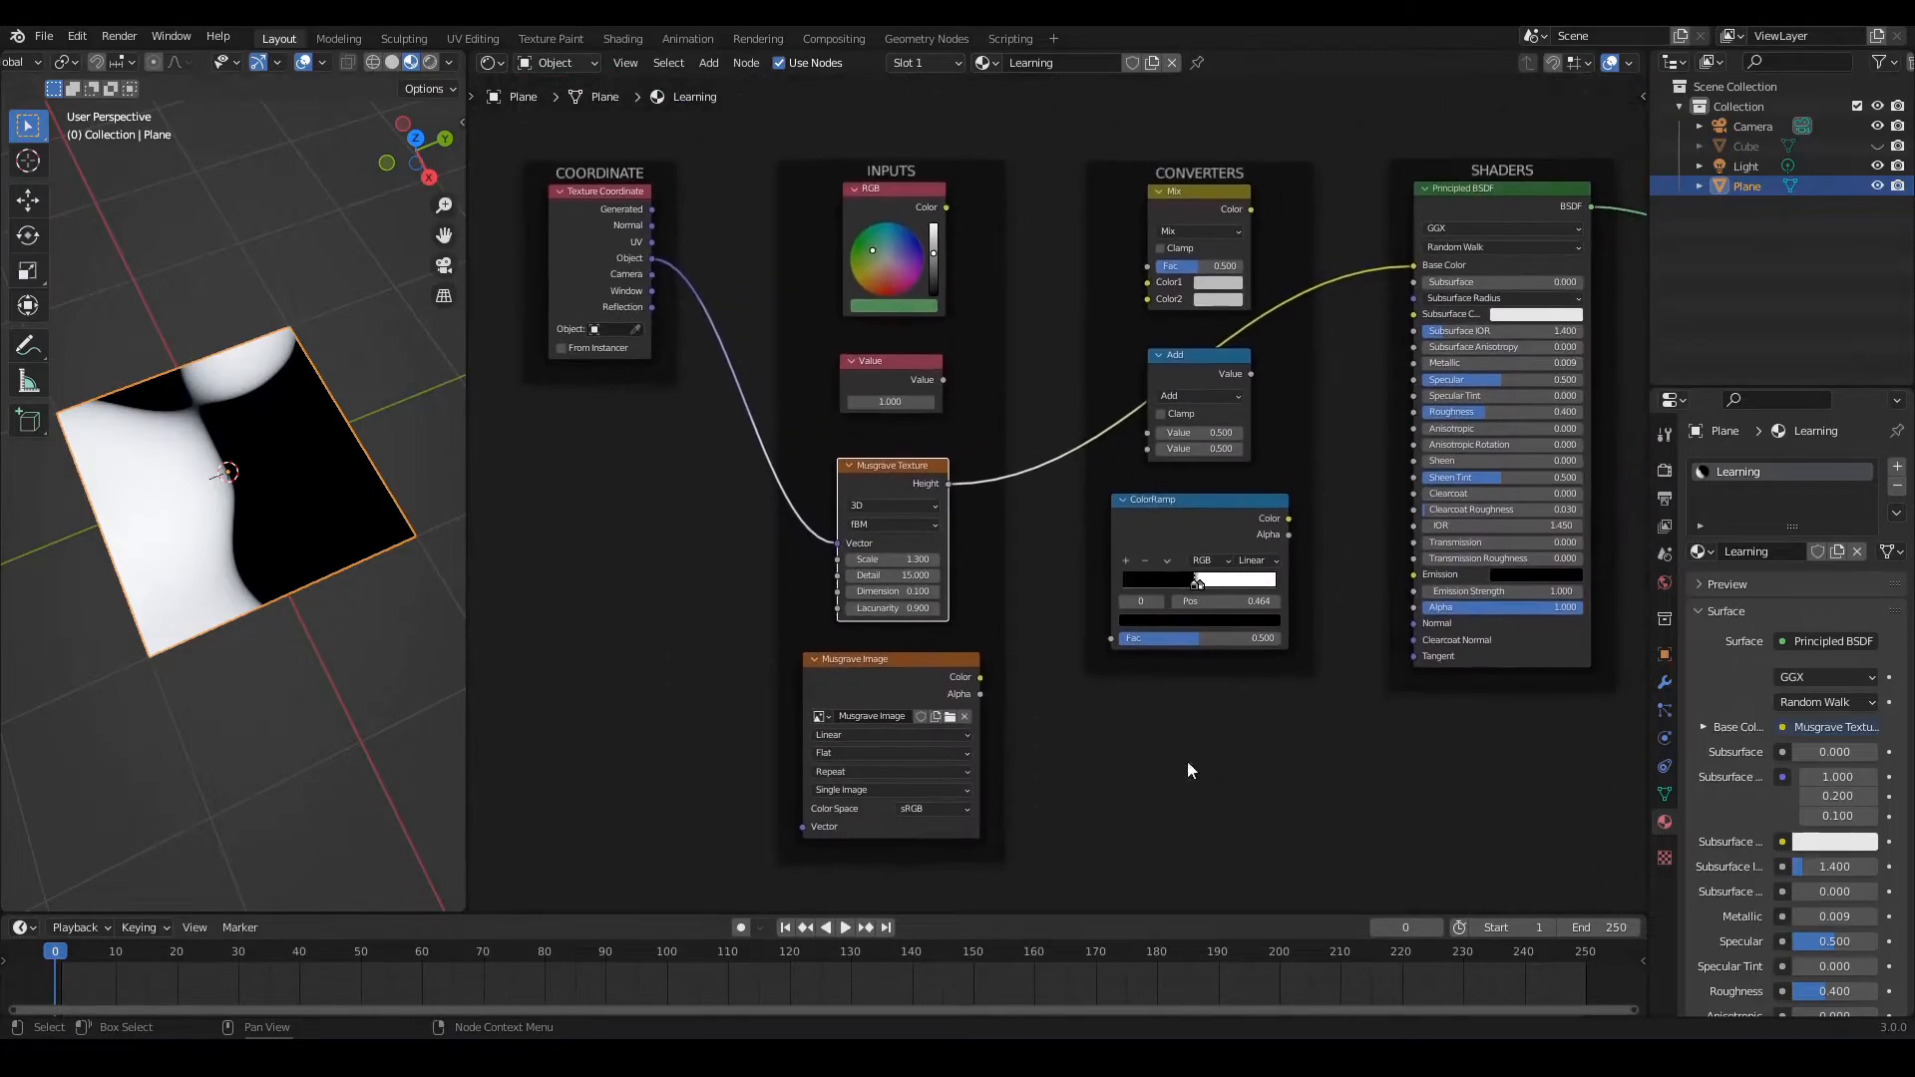
pyautogui.moveTo(981, 678)
pyautogui.mouseDown()
pyautogui.moveTo(1271, 445)
pyautogui.moveTo(1411, 265)
pyautogui.mouseUp()
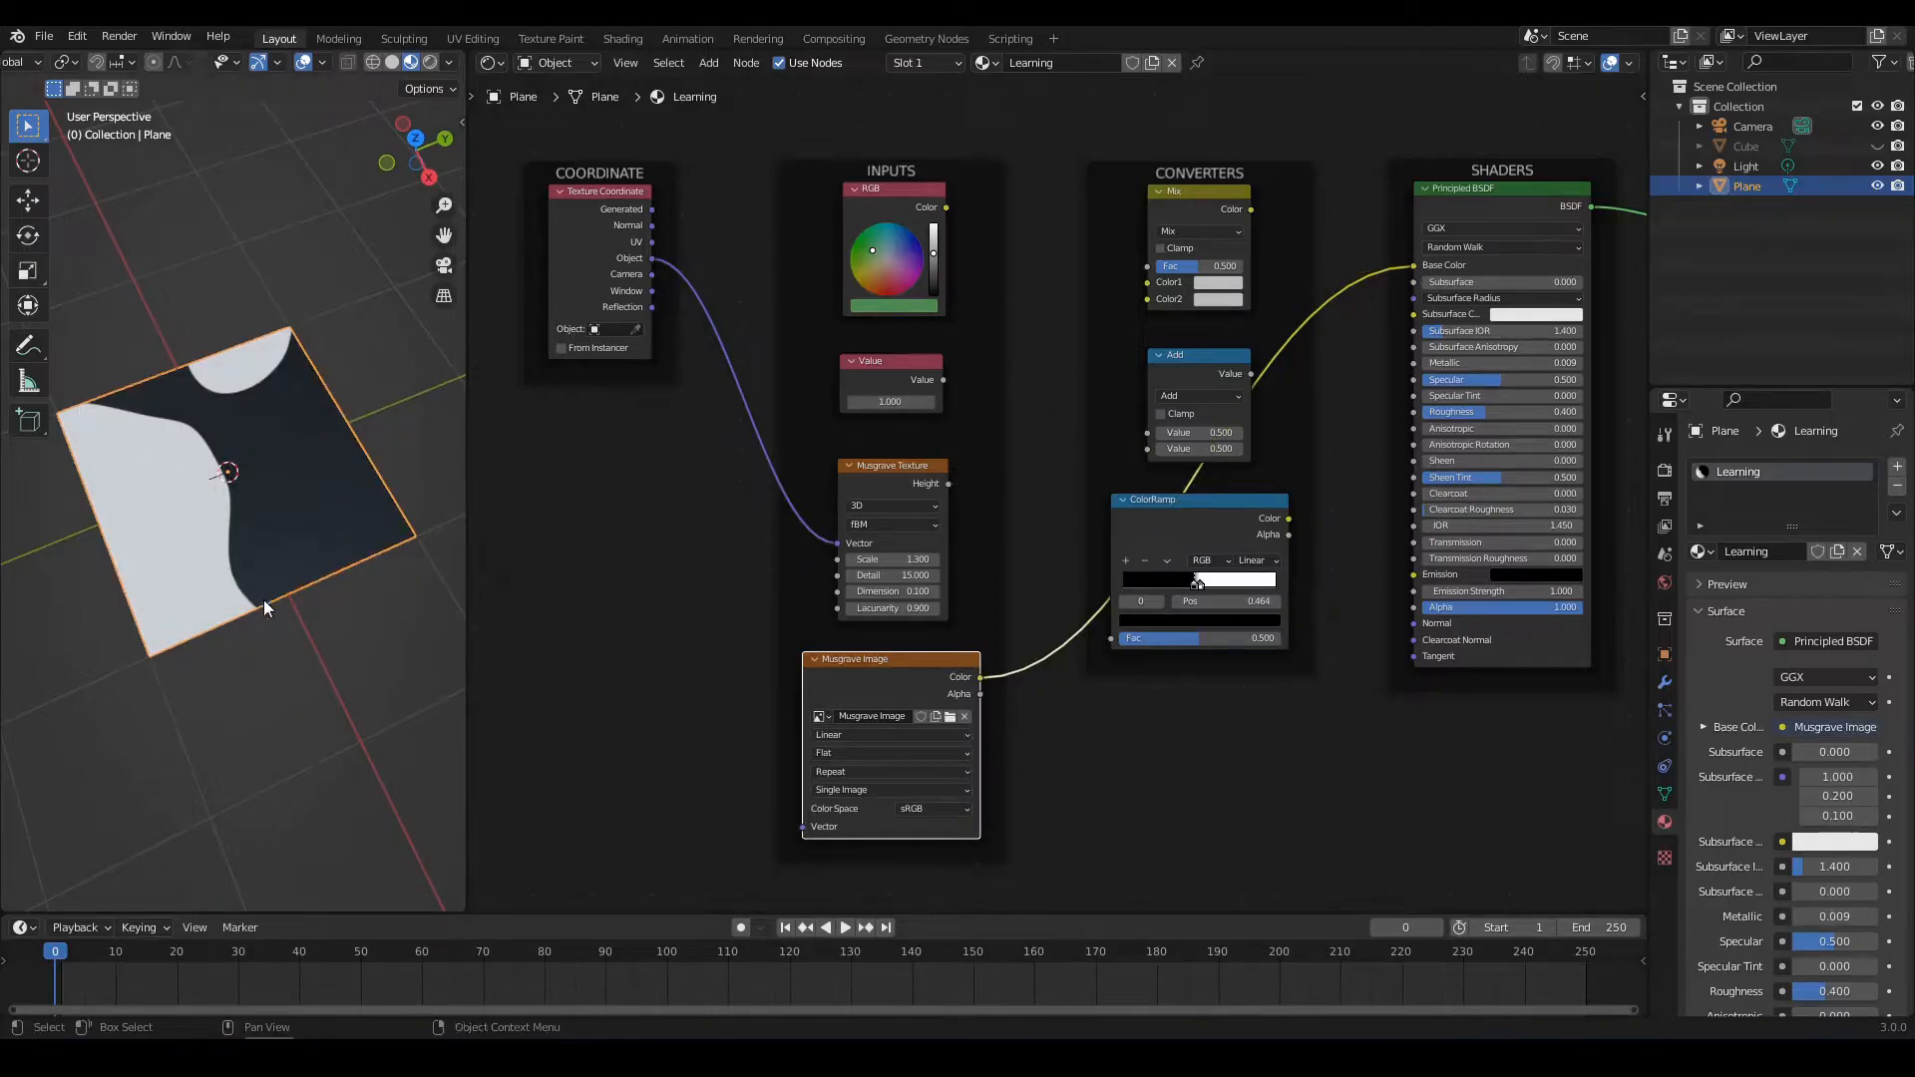
# Examine the edge quality of the Musgrave Image pattern on the plane, both at close range and from farther away
pyautogui.moveTo(258, 486)
pyautogui.mouseDown(button='middle')
pyautogui.moveTo(253, 525)
pyautogui.moveTo(210, 552)
pyautogui.moveTo(255, 470)
pyautogui.mouseUp(button='middle')
pyautogui.scroll(3, 255, 470)
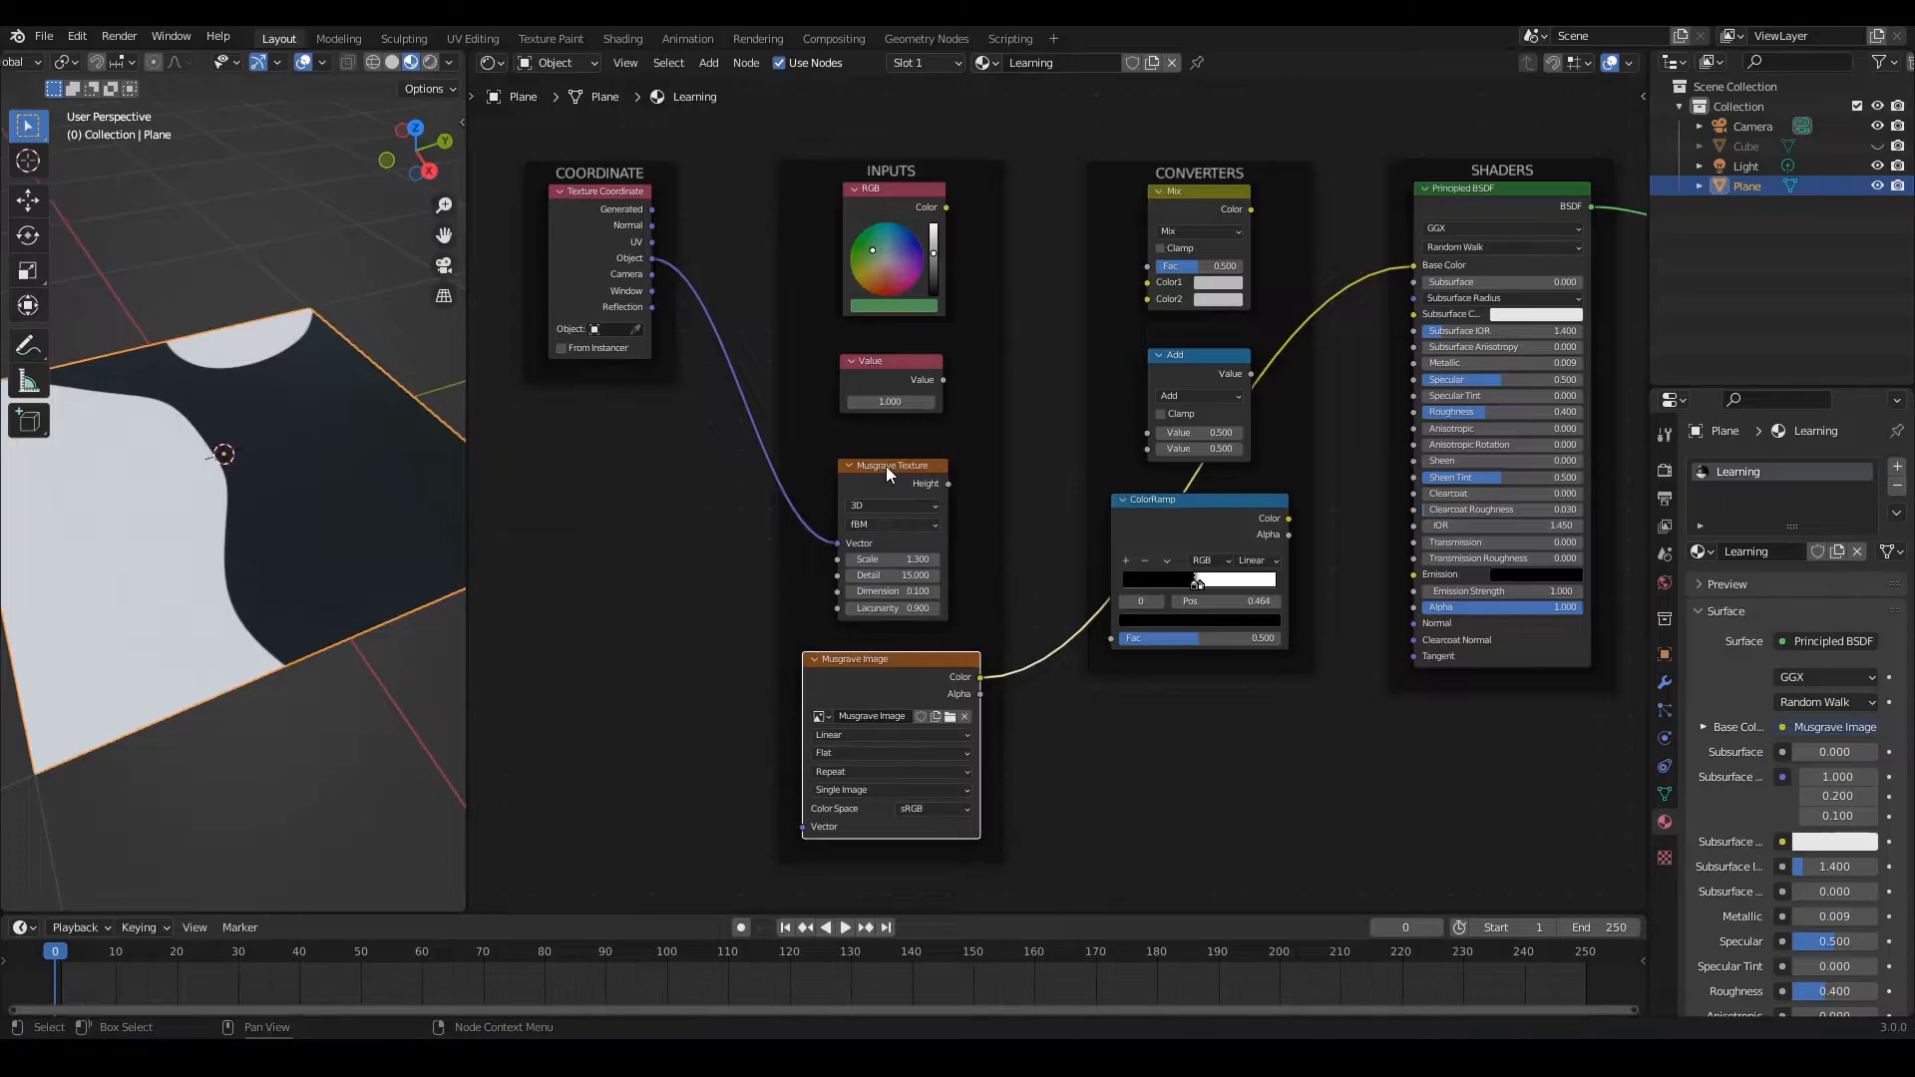
pyautogui.moveTo(311, 535); pyautogui.dragTo(305, 609, button='middle')
pyautogui.scroll(3, 283, 624)
pyautogui.scroll(3, 323, 624)
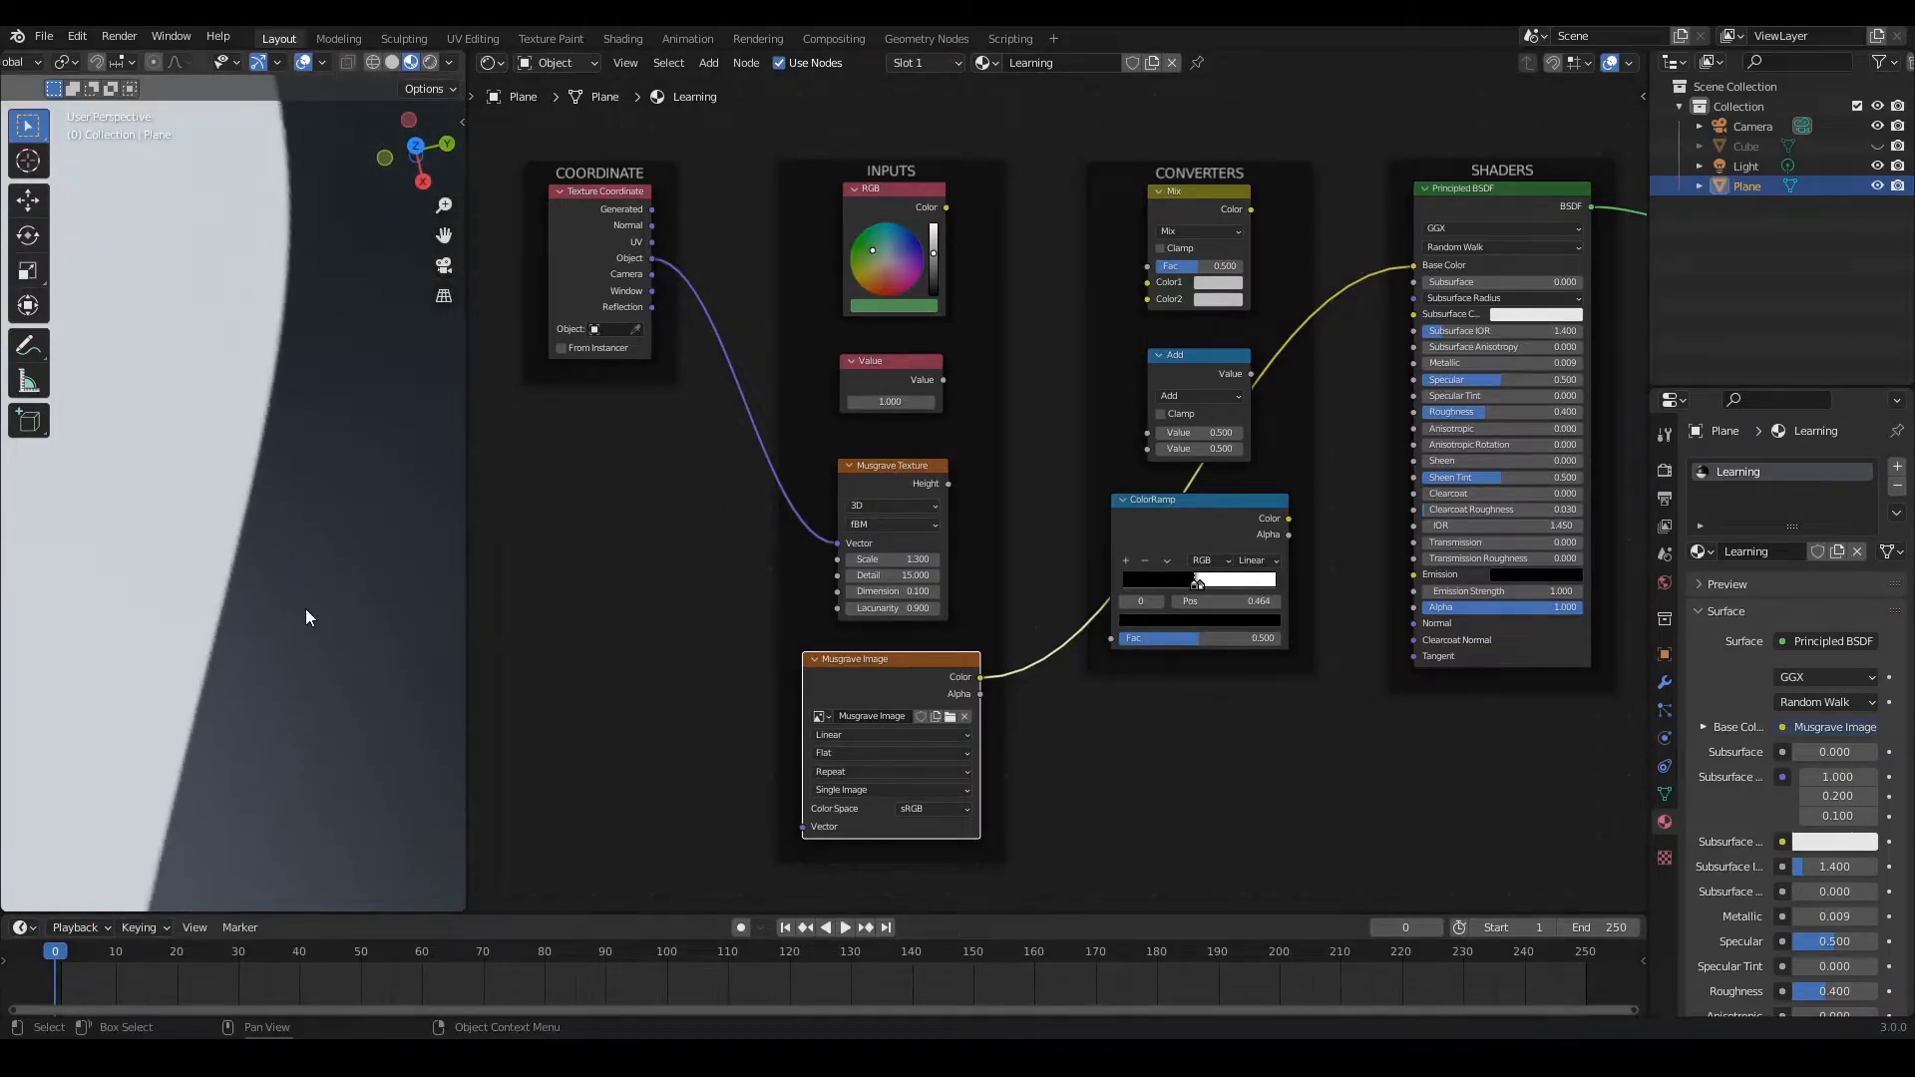
pyautogui.scroll(6, 306, 608)
pyautogui.scroll(2, 344, 613)
pyautogui.scroll(-3, 310, 589)
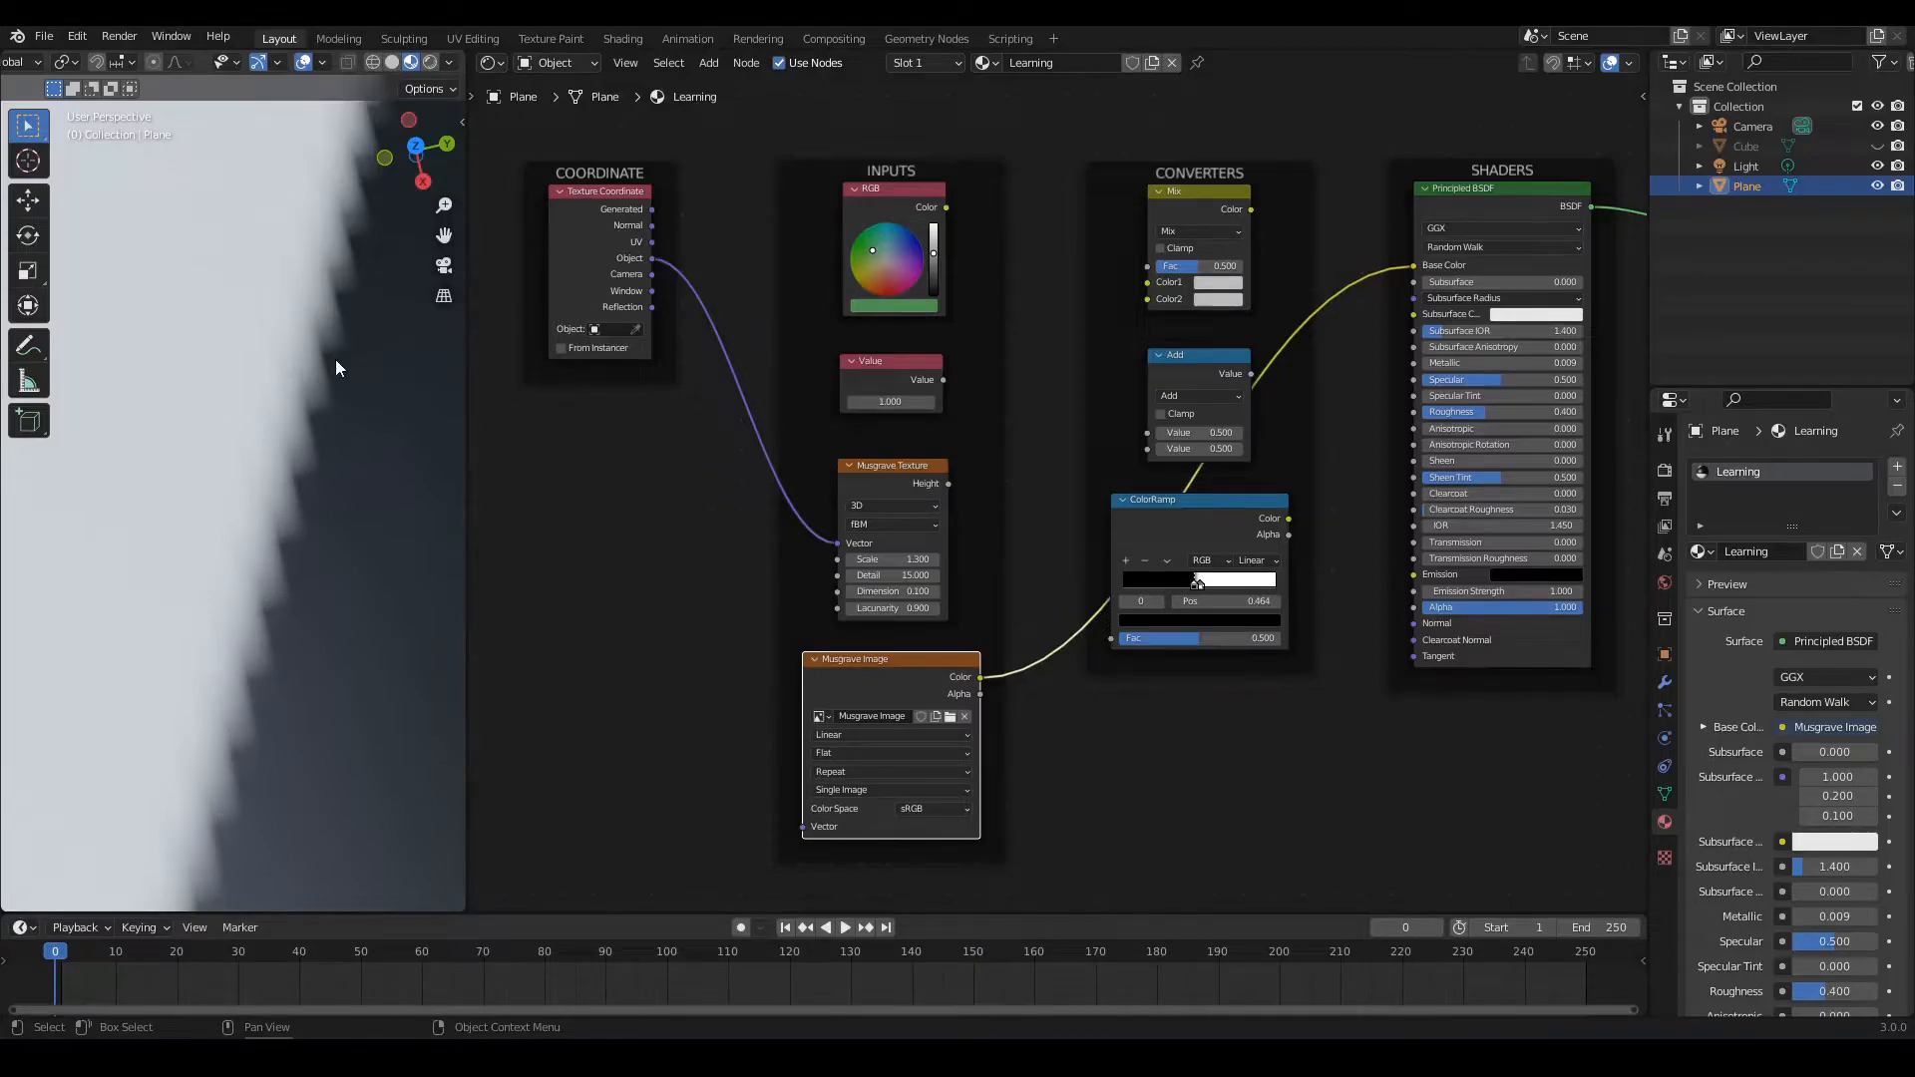
pyautogui.scroll(-19, 315, 490)
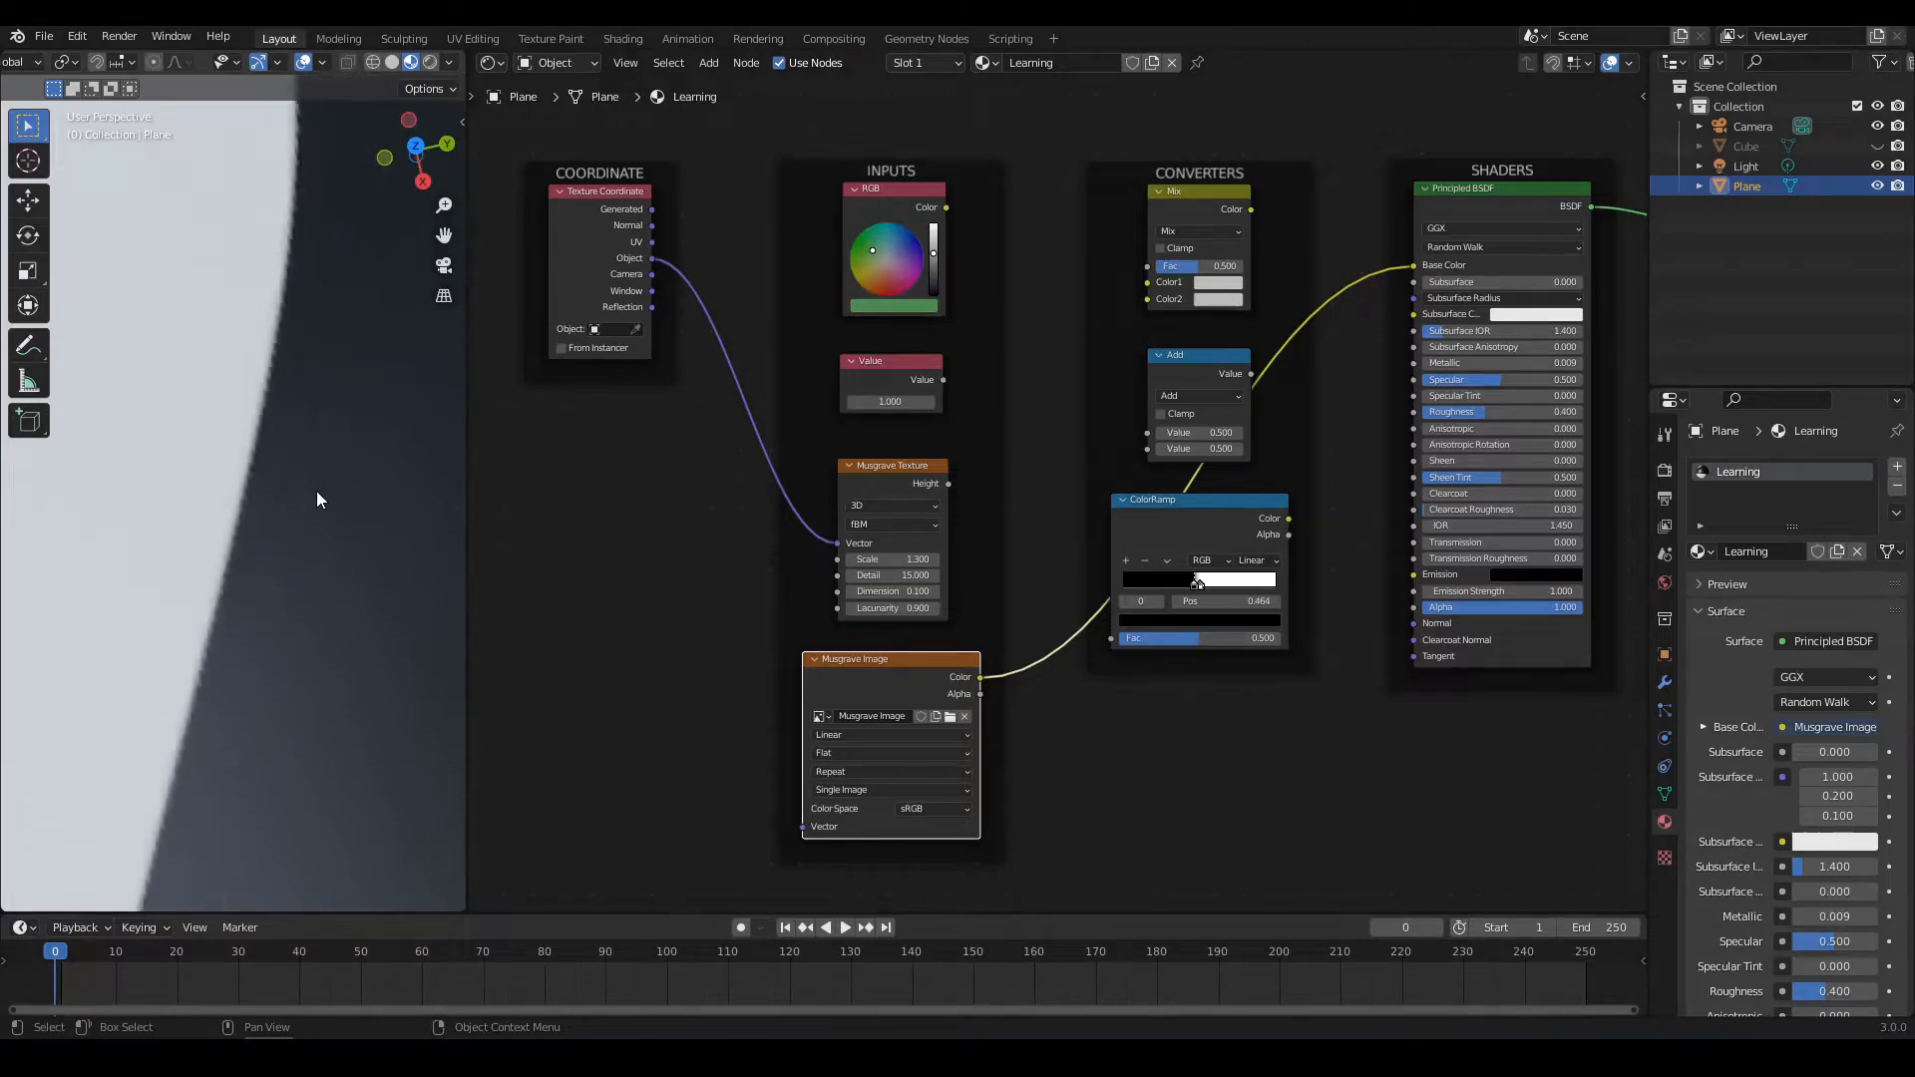
pyautogui.scroll(5, 254, 515)
pyautogui.moveTo(255, 514); pyautogui.dragTo(297, 447, button='middle')
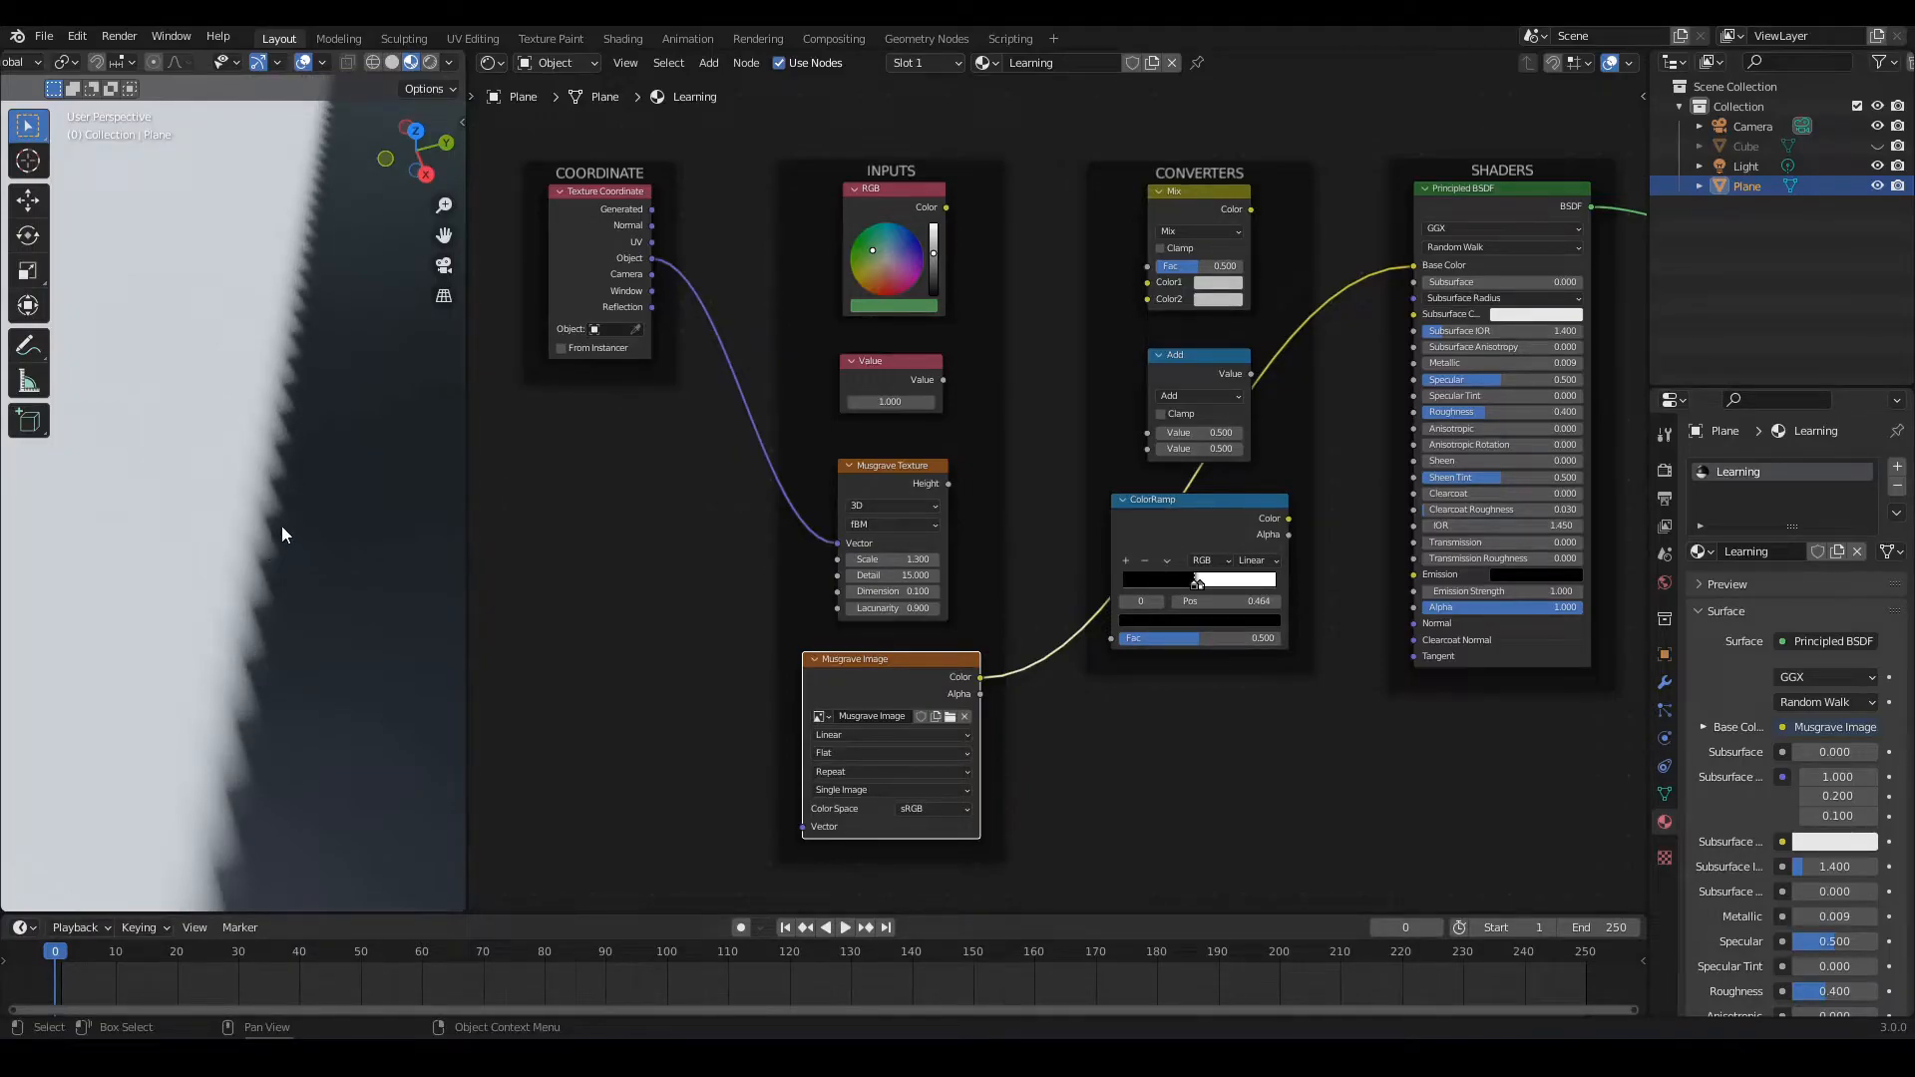
pyautogui.scroll(-6, 282, 525)
pyautogui.moveTo(283, 523)
pyautogui.mouseDown(button='middle')
pyautogui.moveTo(230, 612)
pyautogui.moveTo(233, 566)
pyautogui.moveTo(218, 577)
pyautogui.moveTo(279, 543)
pyautogui.mouseUp(button='middle')
# Link the Musgrave Texture's Height output to the Principled BSDF's Base Color in place of the Musgrave Image
pyautogui.moveTo(684, 596); pyautogui.dragTo(588, 588, button='middle')
pyautogui.scroll(-1, 689, 602)
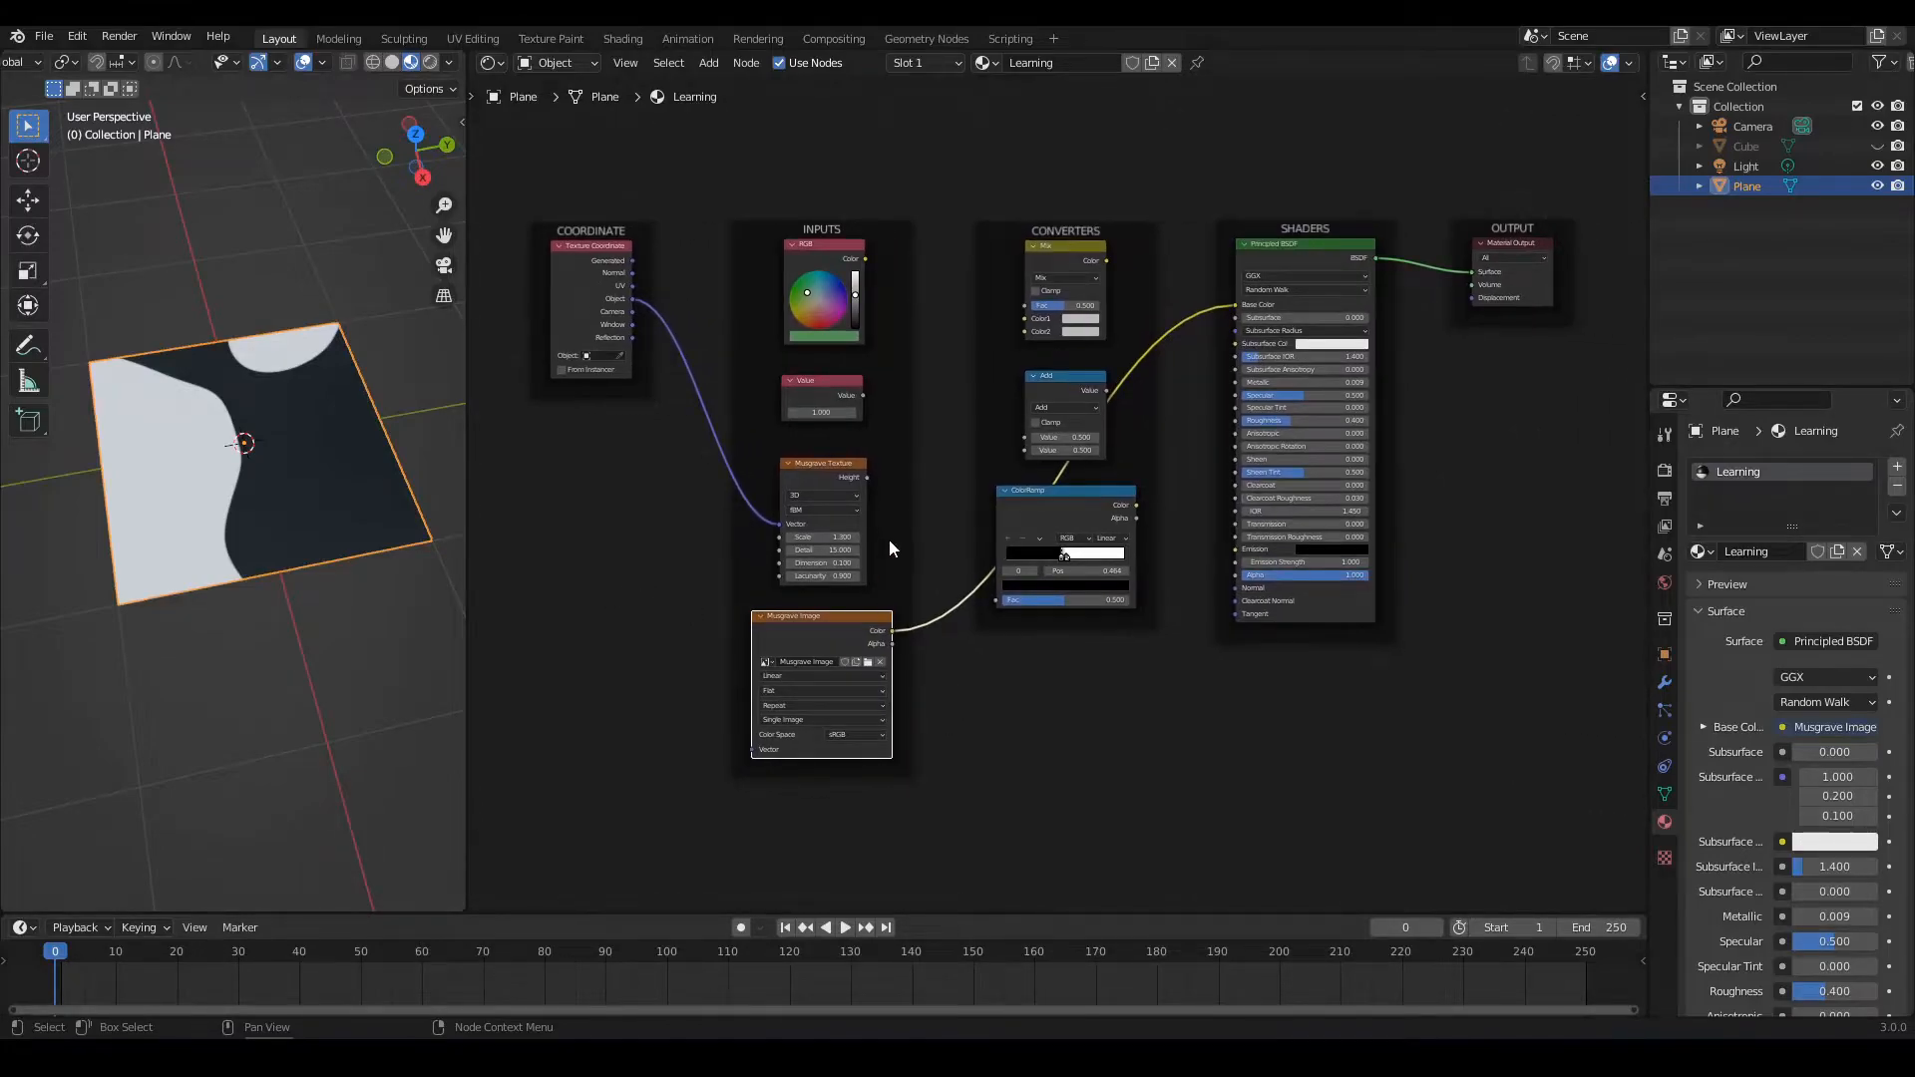
pyautogui.scroll(2, 887, 544)
pyautogui.click(875, 571)
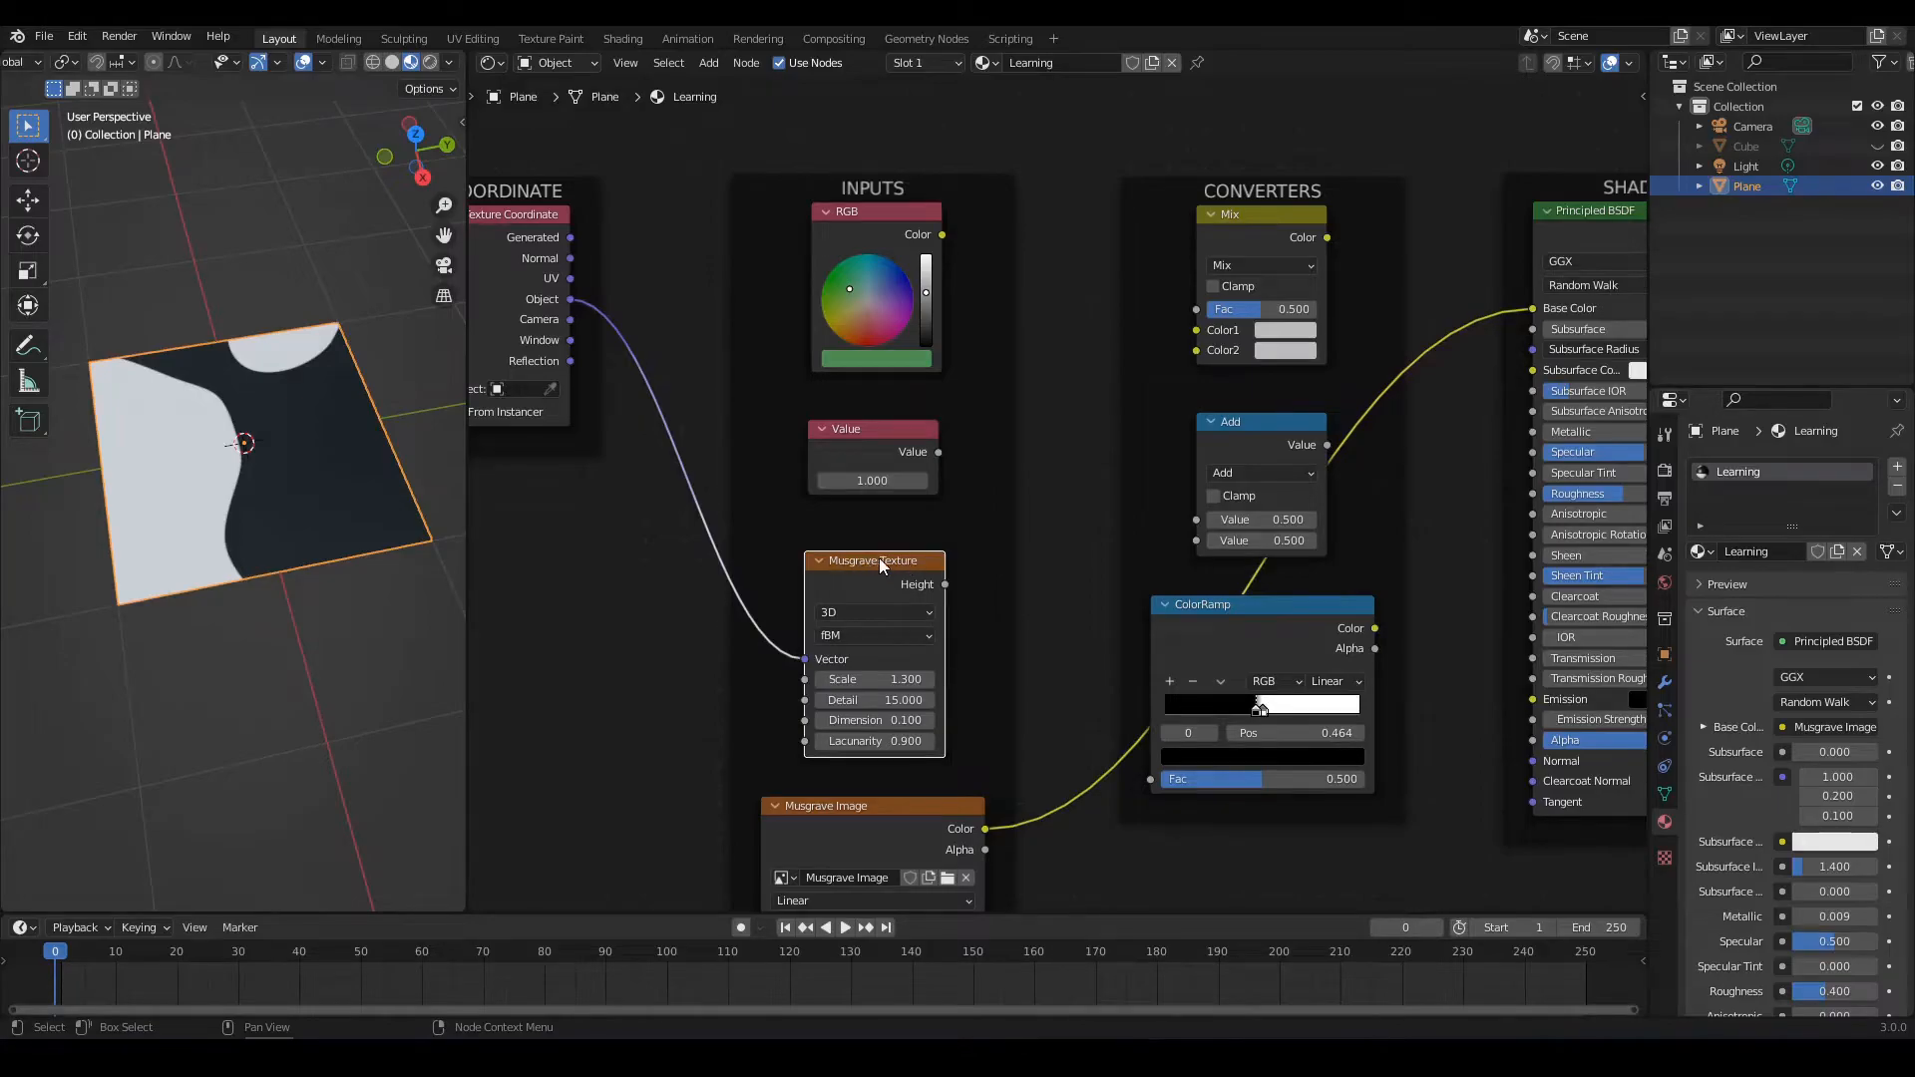
pyautogui.scroll(-1, 1028, 600)
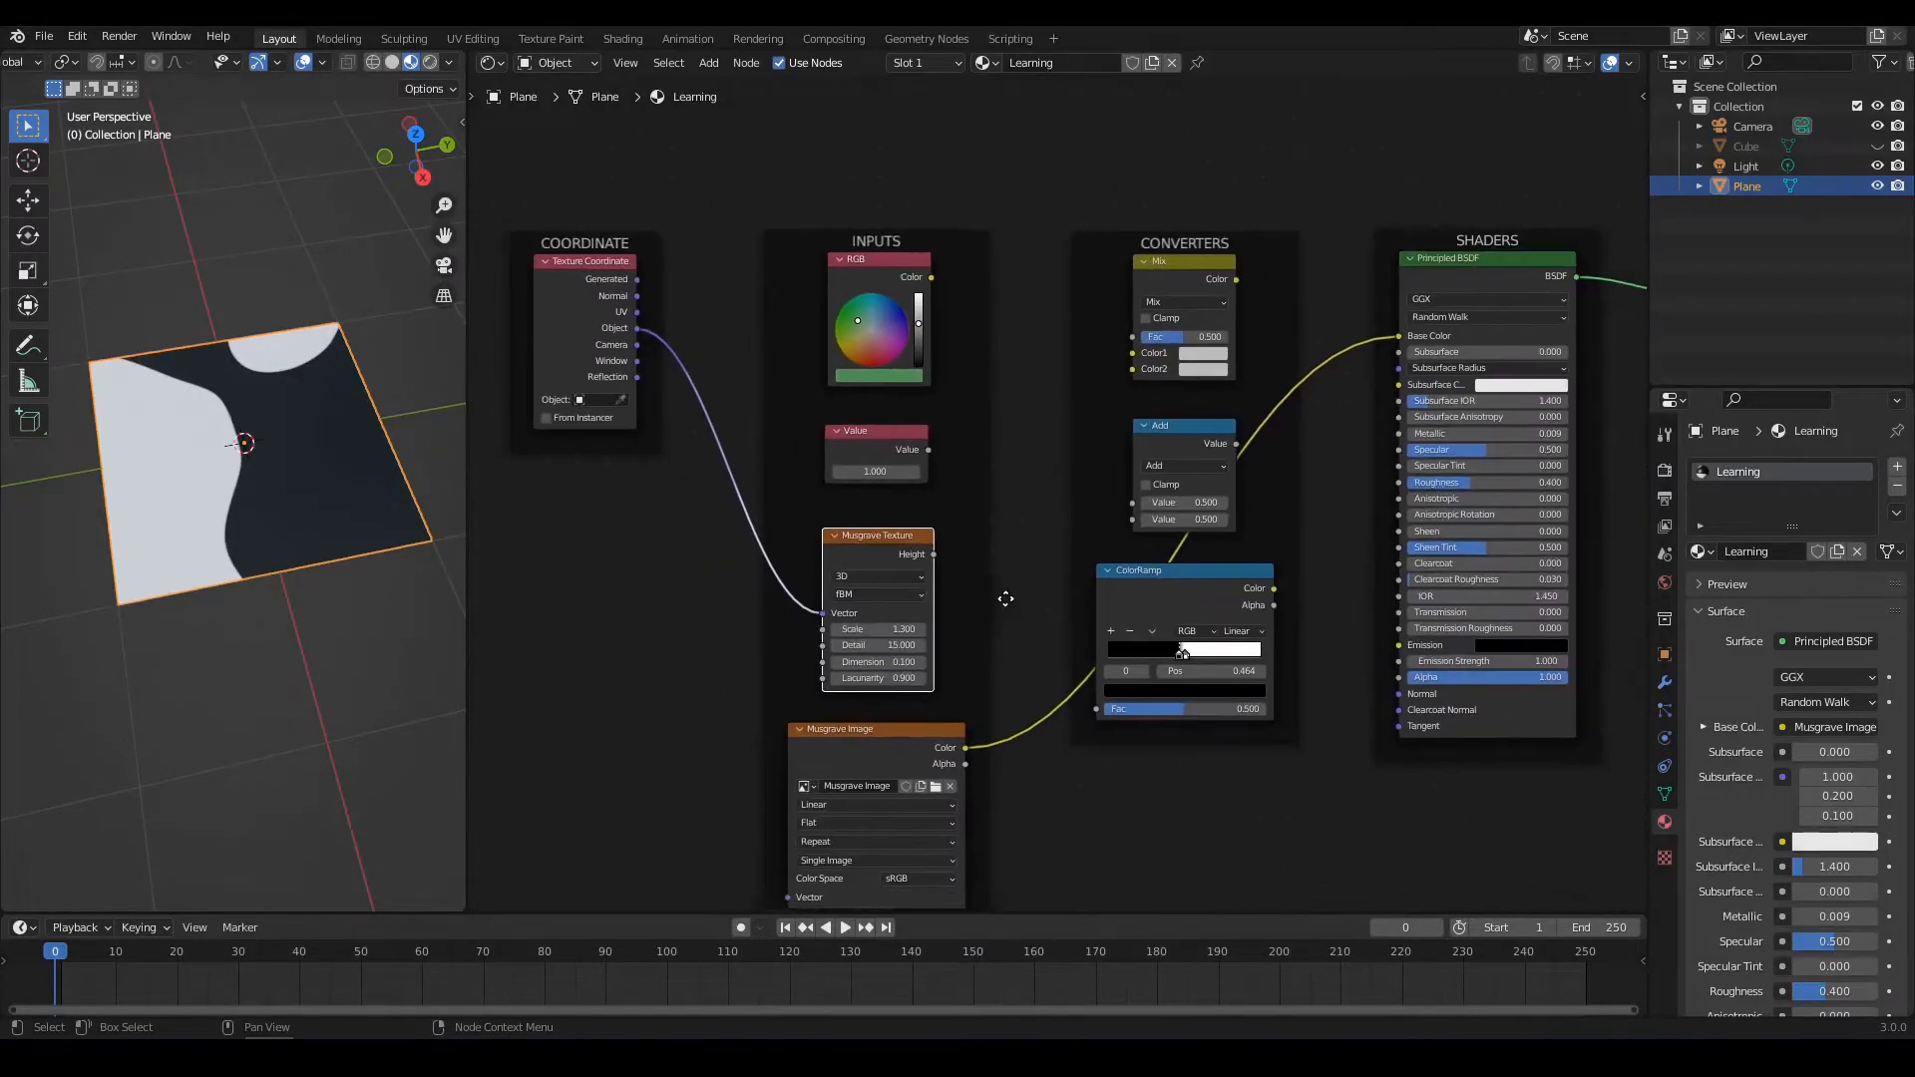
pyautogui.moveTo(926, 554); pyautogui.dragTo(1390, 336)
pyautogui.moveTo(988, 393); pyautogui.dragTo(1044, 363, button='middle')
pyautogui.moveTo(981, 266); pyautogui.dragTo(977, 286, button='middle')
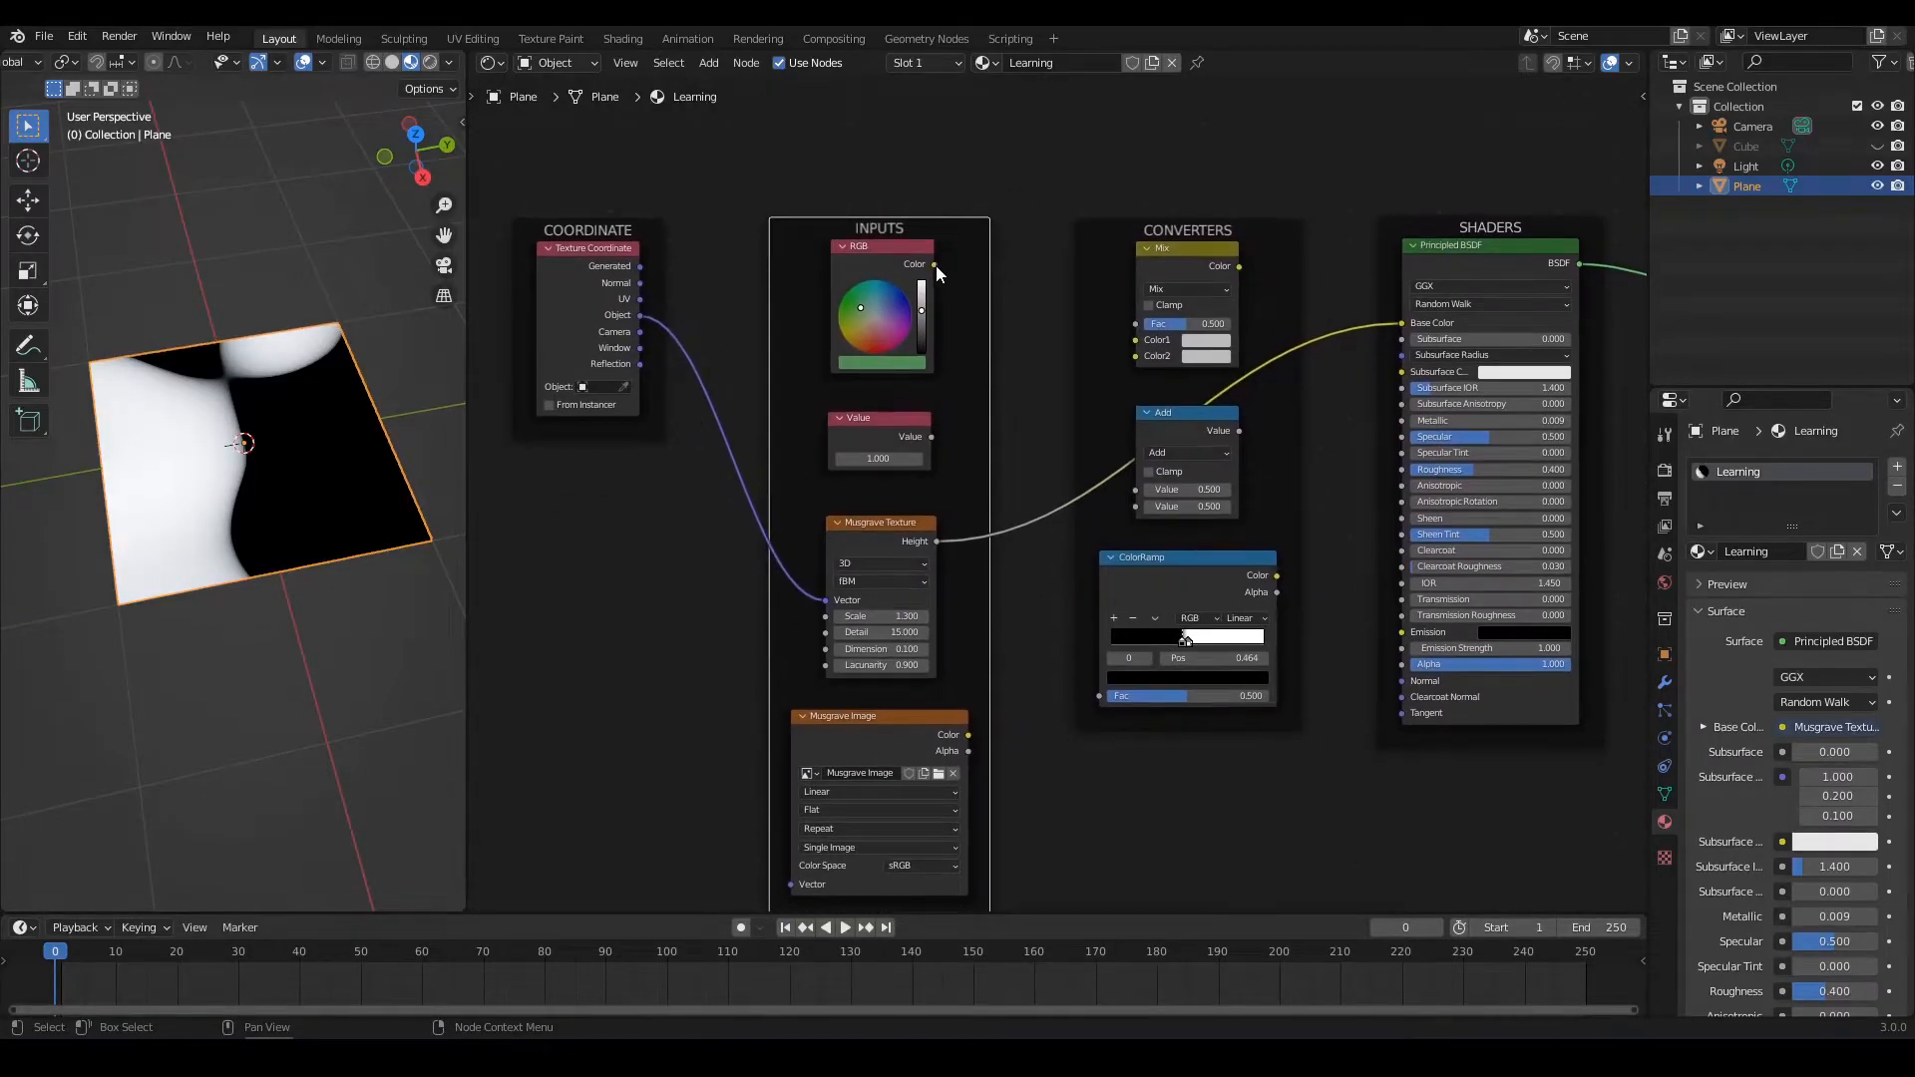
# Connect the RGB, Value and Musgrave Texture outputs to the Principled BSDF's Base Color, Metallic and Roughness inputs respectively
pyautogui.moveTo(934, 265); pyautogui.dragTo(1403, 324)
pyautogui.moveTo(931, 436); pyautogui.dragTo(1400, 420)
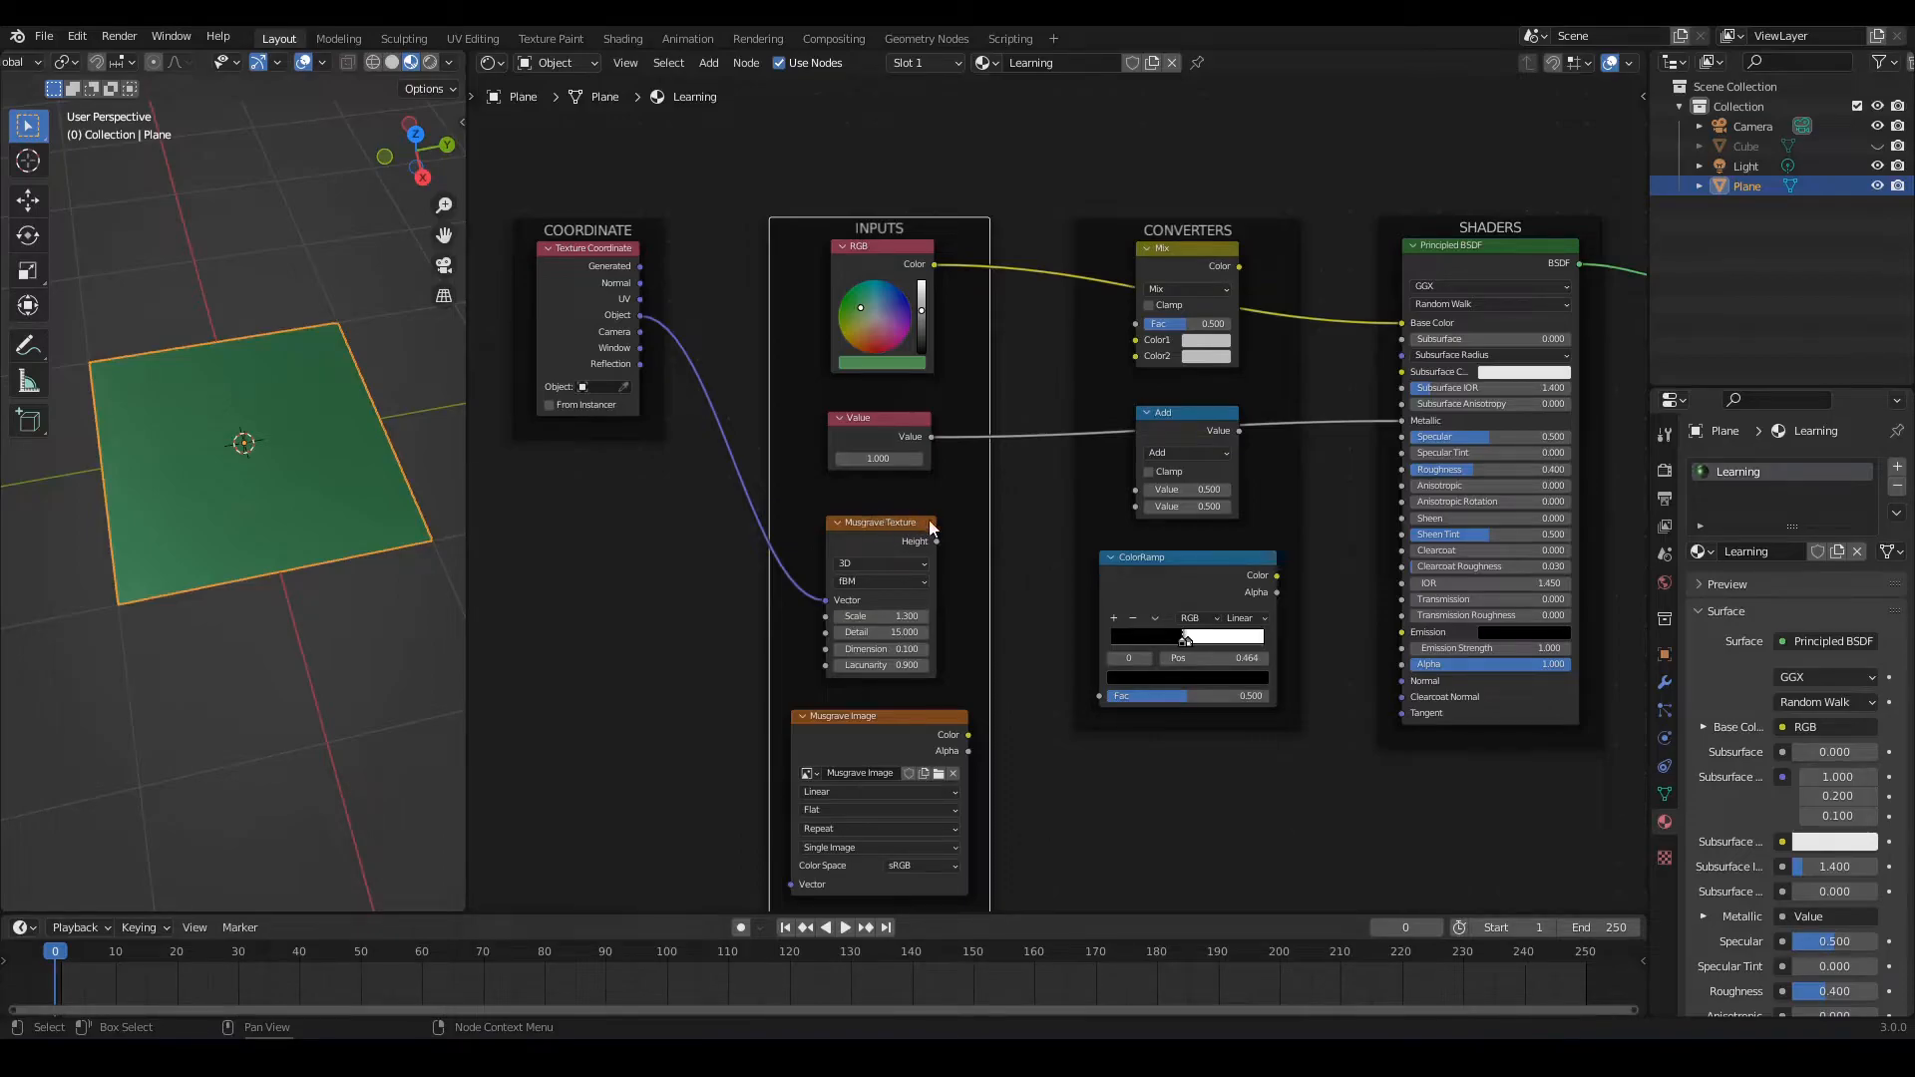
pyautogui.moveTo(937, 540); pyautogui.dragTo(1396, 470)
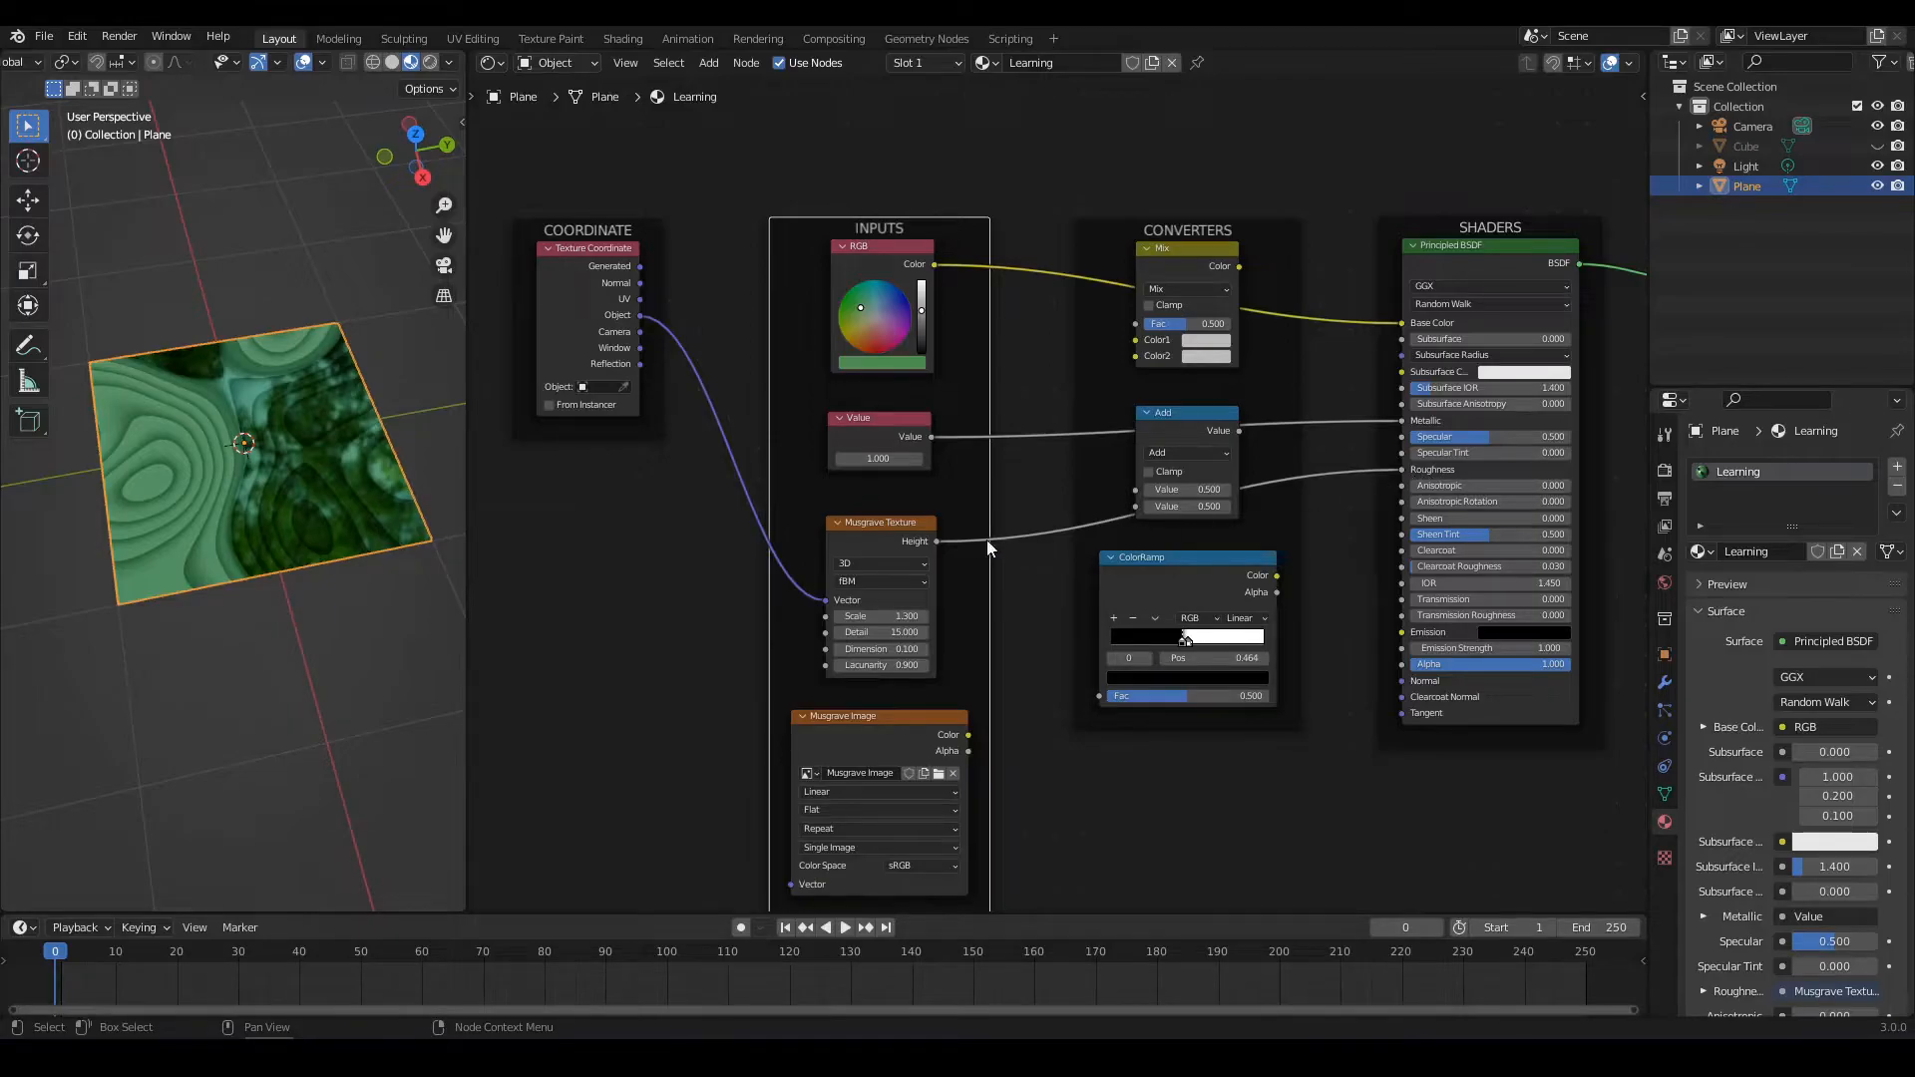
# Examine how the Musgrave-driven roughness affects reflections across the plane, comparing it with the linked nodes
pyautogui.moveTo(688, 615); pyautogui.dragTo(744, 584, button='middle')
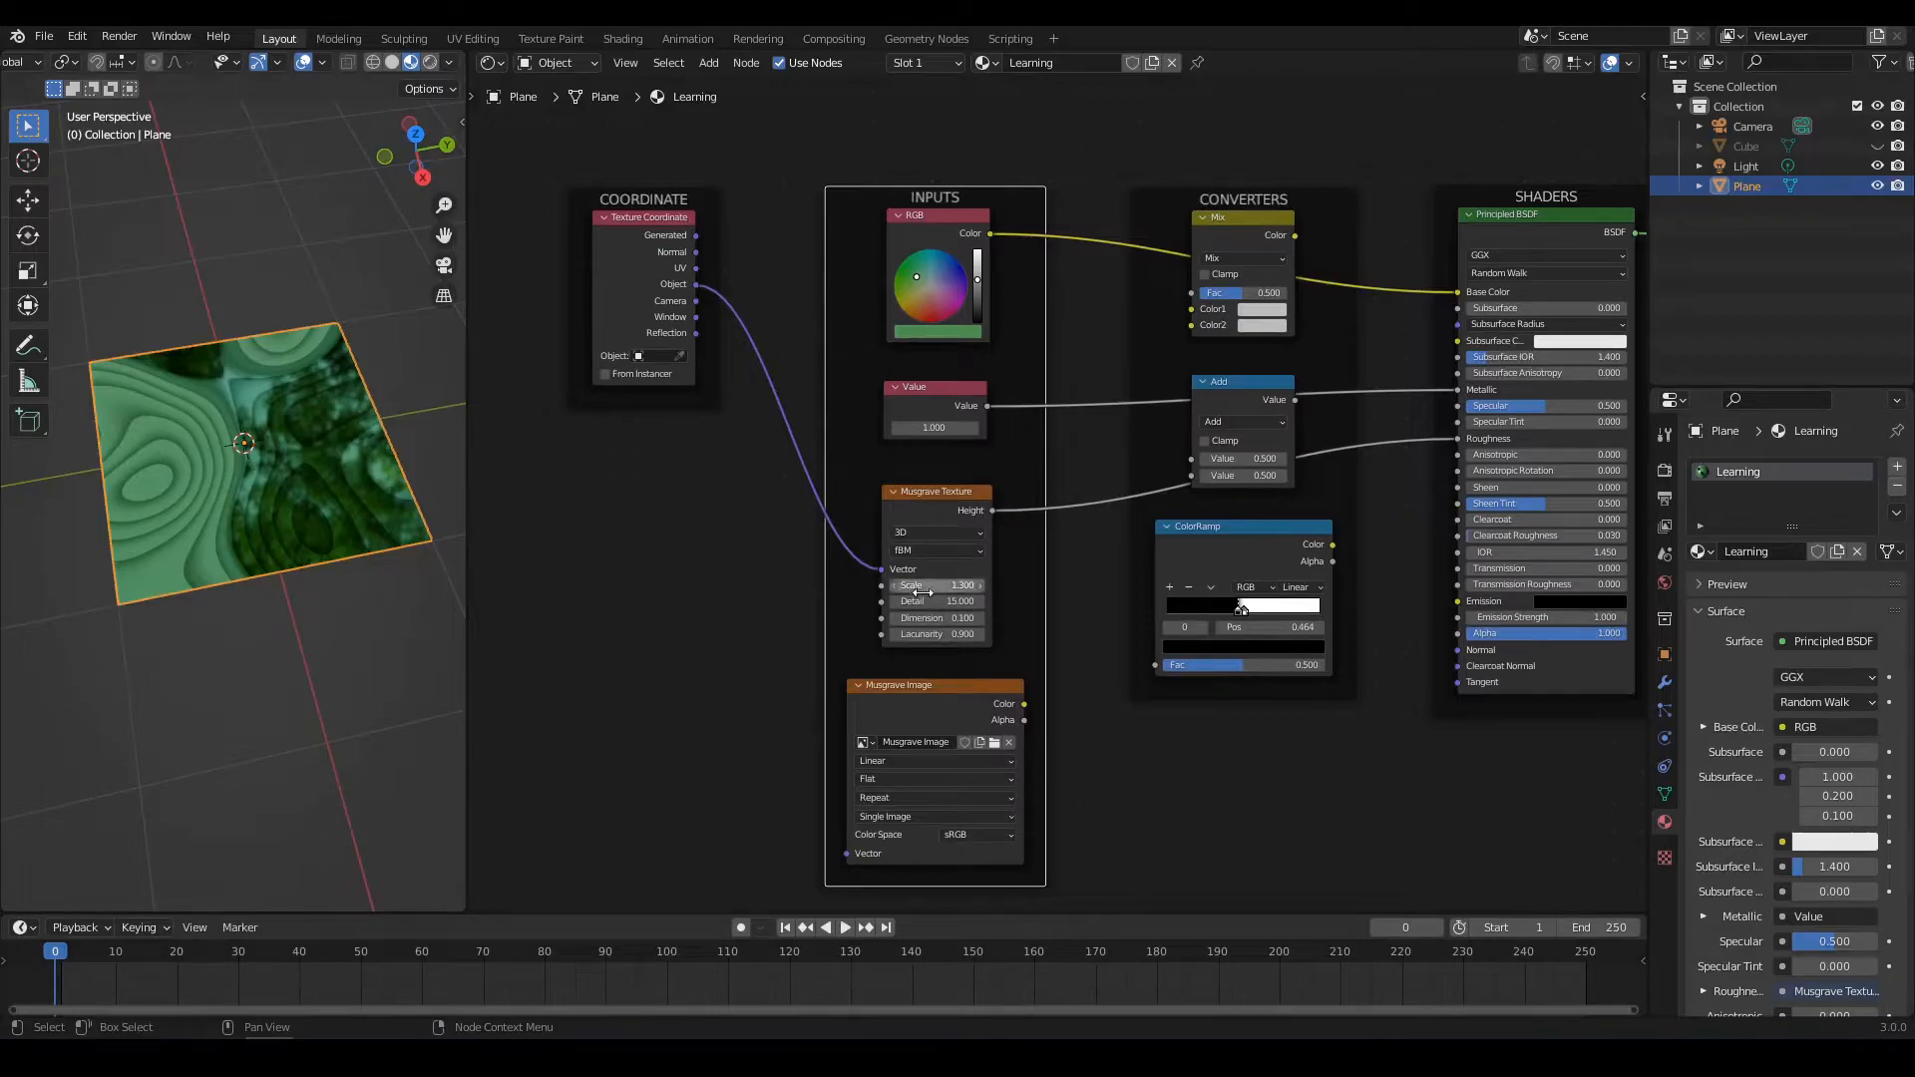
pyautogui.moveTo(266, 555); pyautogui.dragTo(193, 387, button='middle')
pyautogui.scroll(5, 291, 581)
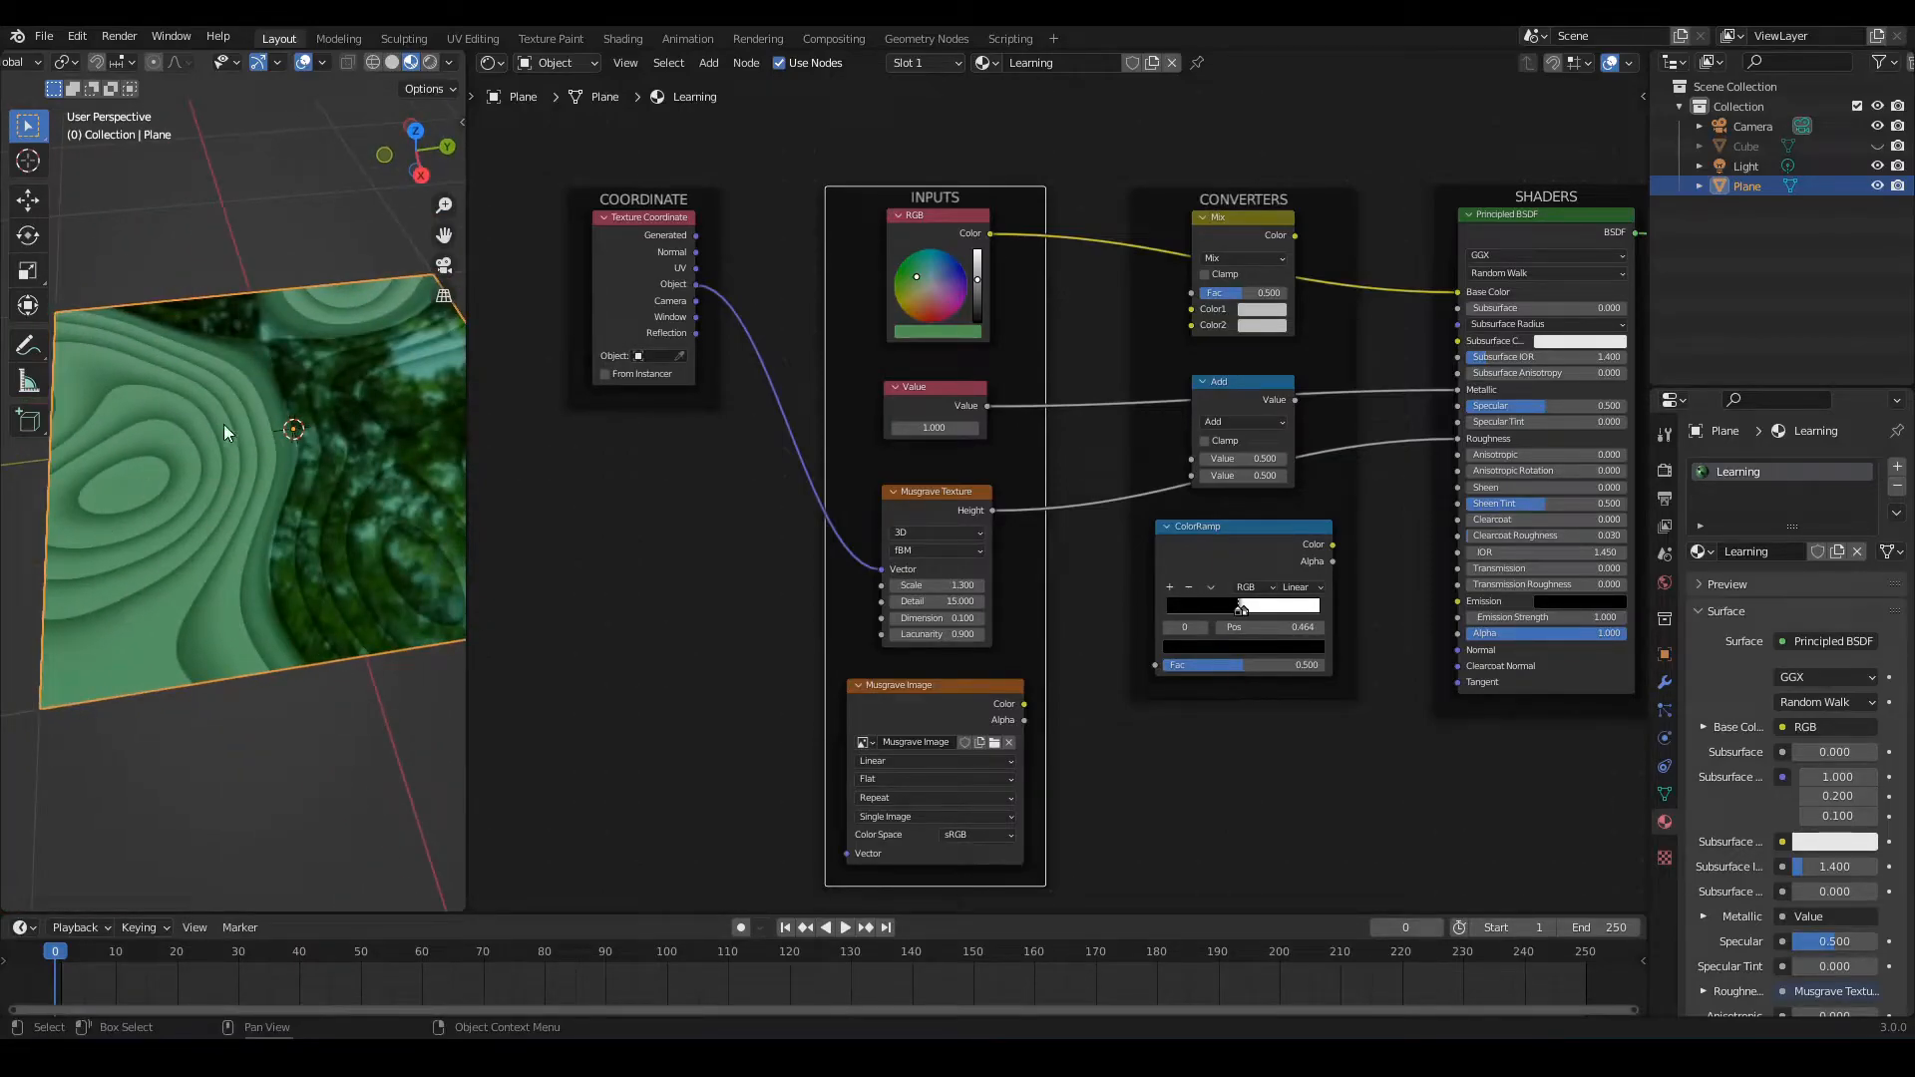
pyautogui.moveTo(134, 510); pyautogui.dragTo(310, 539, button='middle')
pyautogui.scroll(-3, 176, 530)
pyautogui.moveTo(1259, 730); pyautogui.dragTo(1167, 748, button='middle')
pyautogui.scroll(3, 1333, 590)
pyautogui.moveTo(1332, 529); pyautogui.dragTo(1377, 537, button='middle')
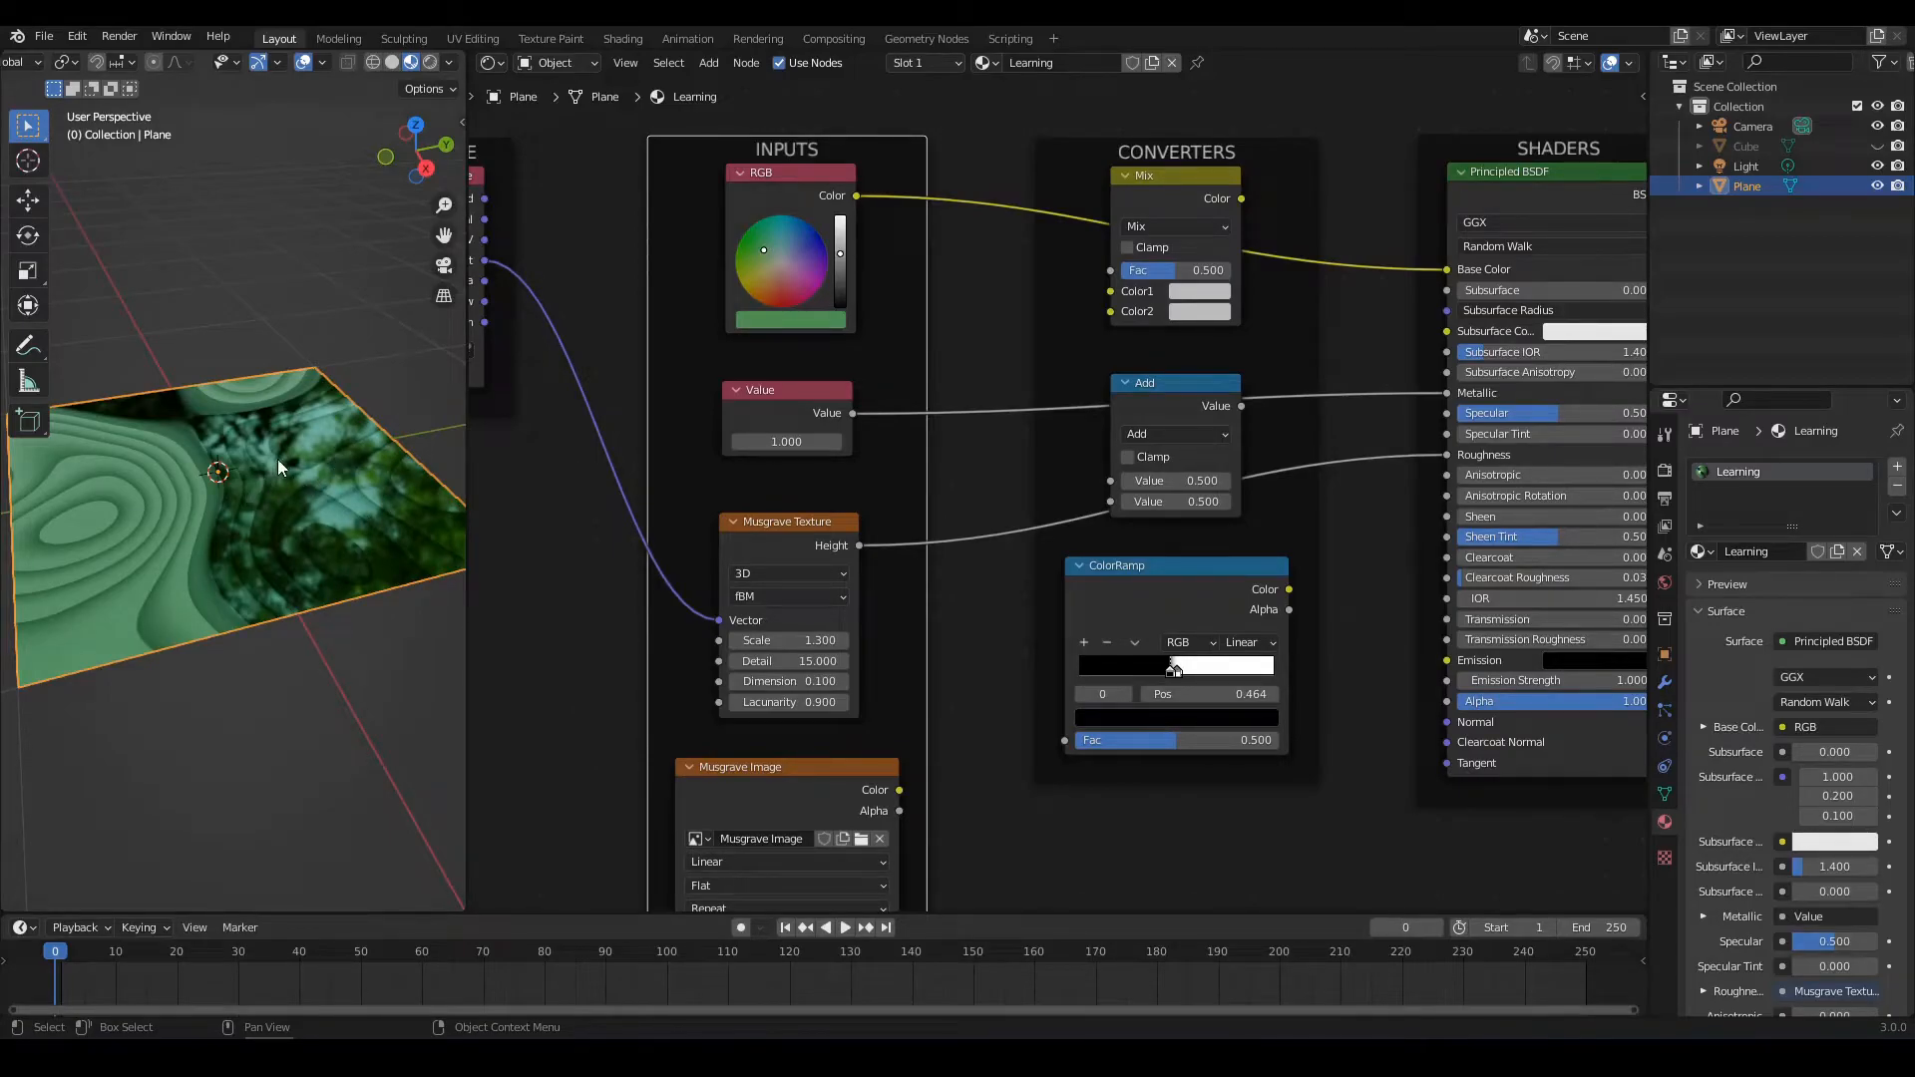
pyautogui.moveTo(302, 489)
pyautogui.mouseDown(button='middle')
pyautogui.moveTo(376, 491)
pyautogui.moveTo(181, 501)
pyautogui.moveTo(290, 497)
pyautogui.mouseUp(button='middle')
pyautogui.moveTo(999, 478); pyautogui.dragTo(974, 524, button='middle')
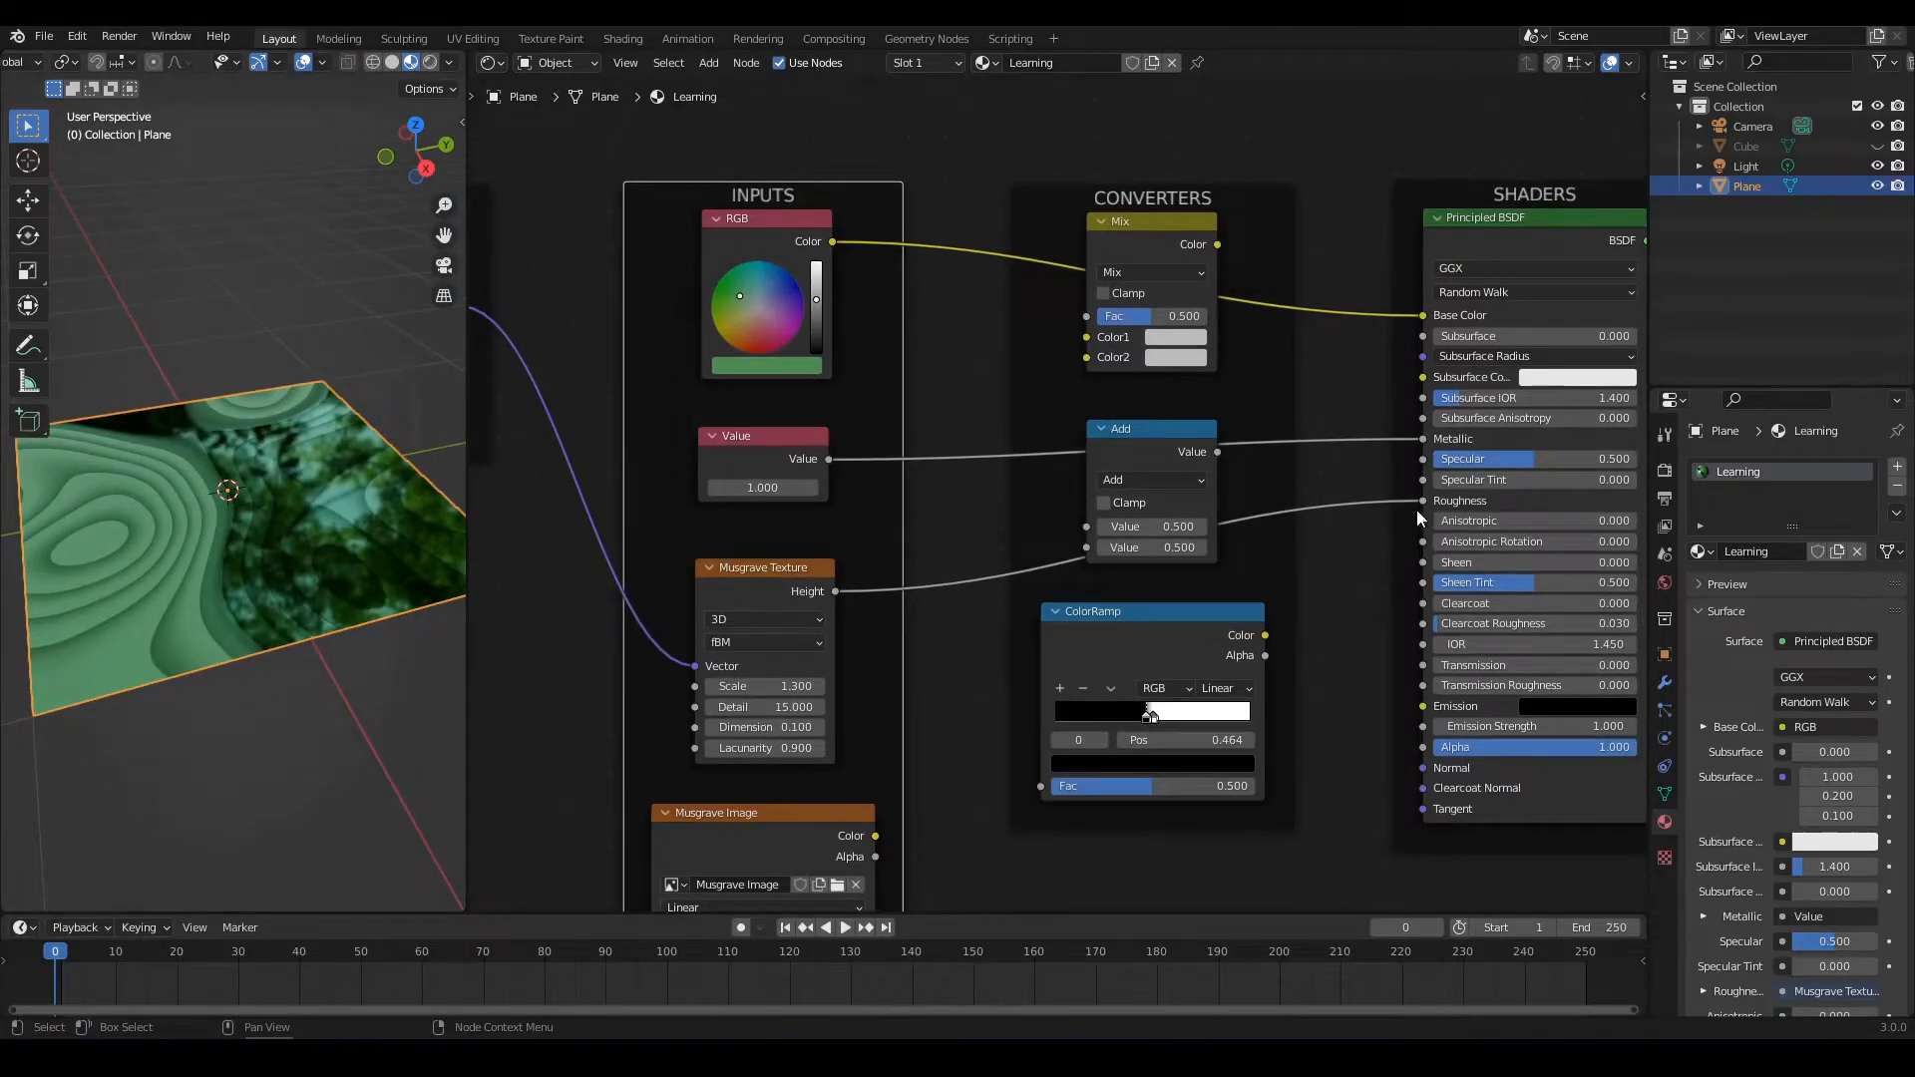
# Disconnect the links from the Principled BSDF's Roughness, Metallic and Base Color inputs
pyautogui.moveTo(1423, 499); pyautogui.dragTo(1349, 524)
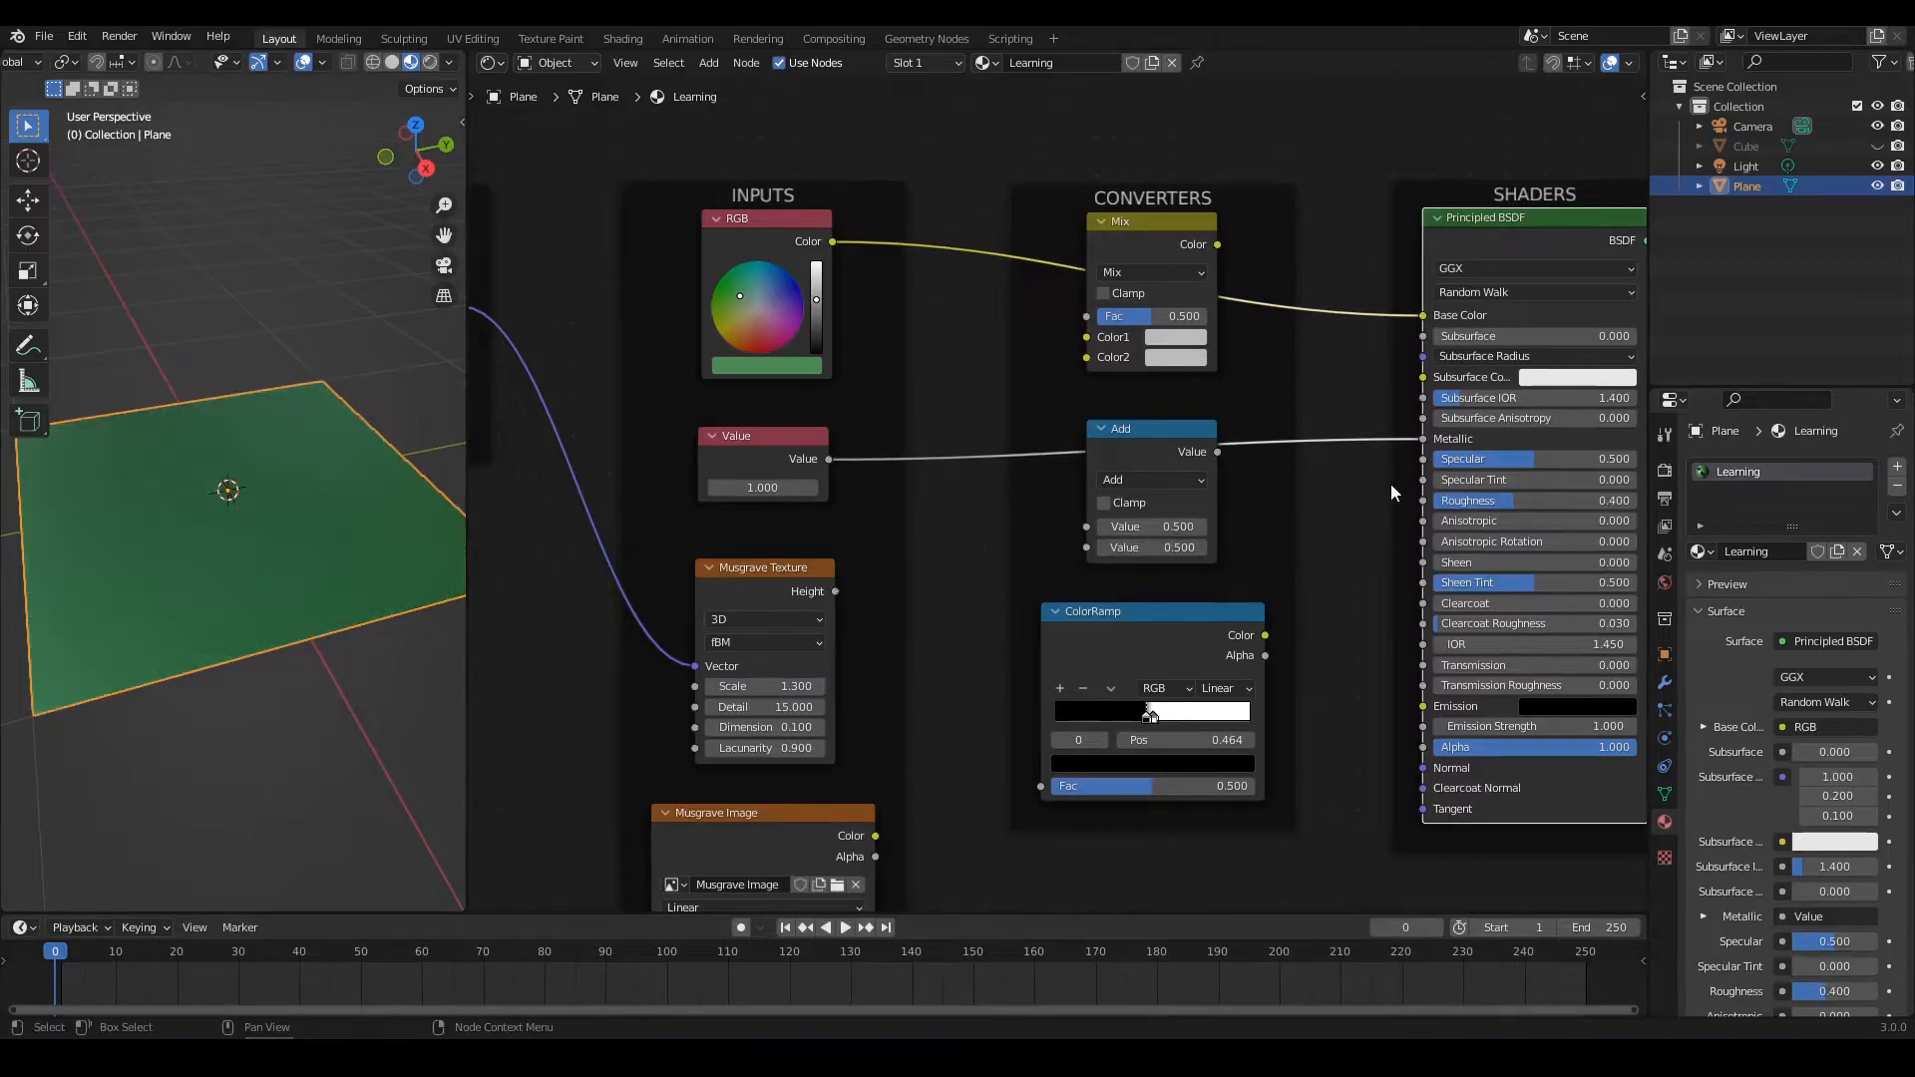
pyautogui.moveTo(1423, 439); pyautogui.dragTo(1378, 445)
pyautogui.moveTo(1423, 327); pyautogui.dragTo(1165, 404)
pyautogui.hscroll(-5, 953, 473)
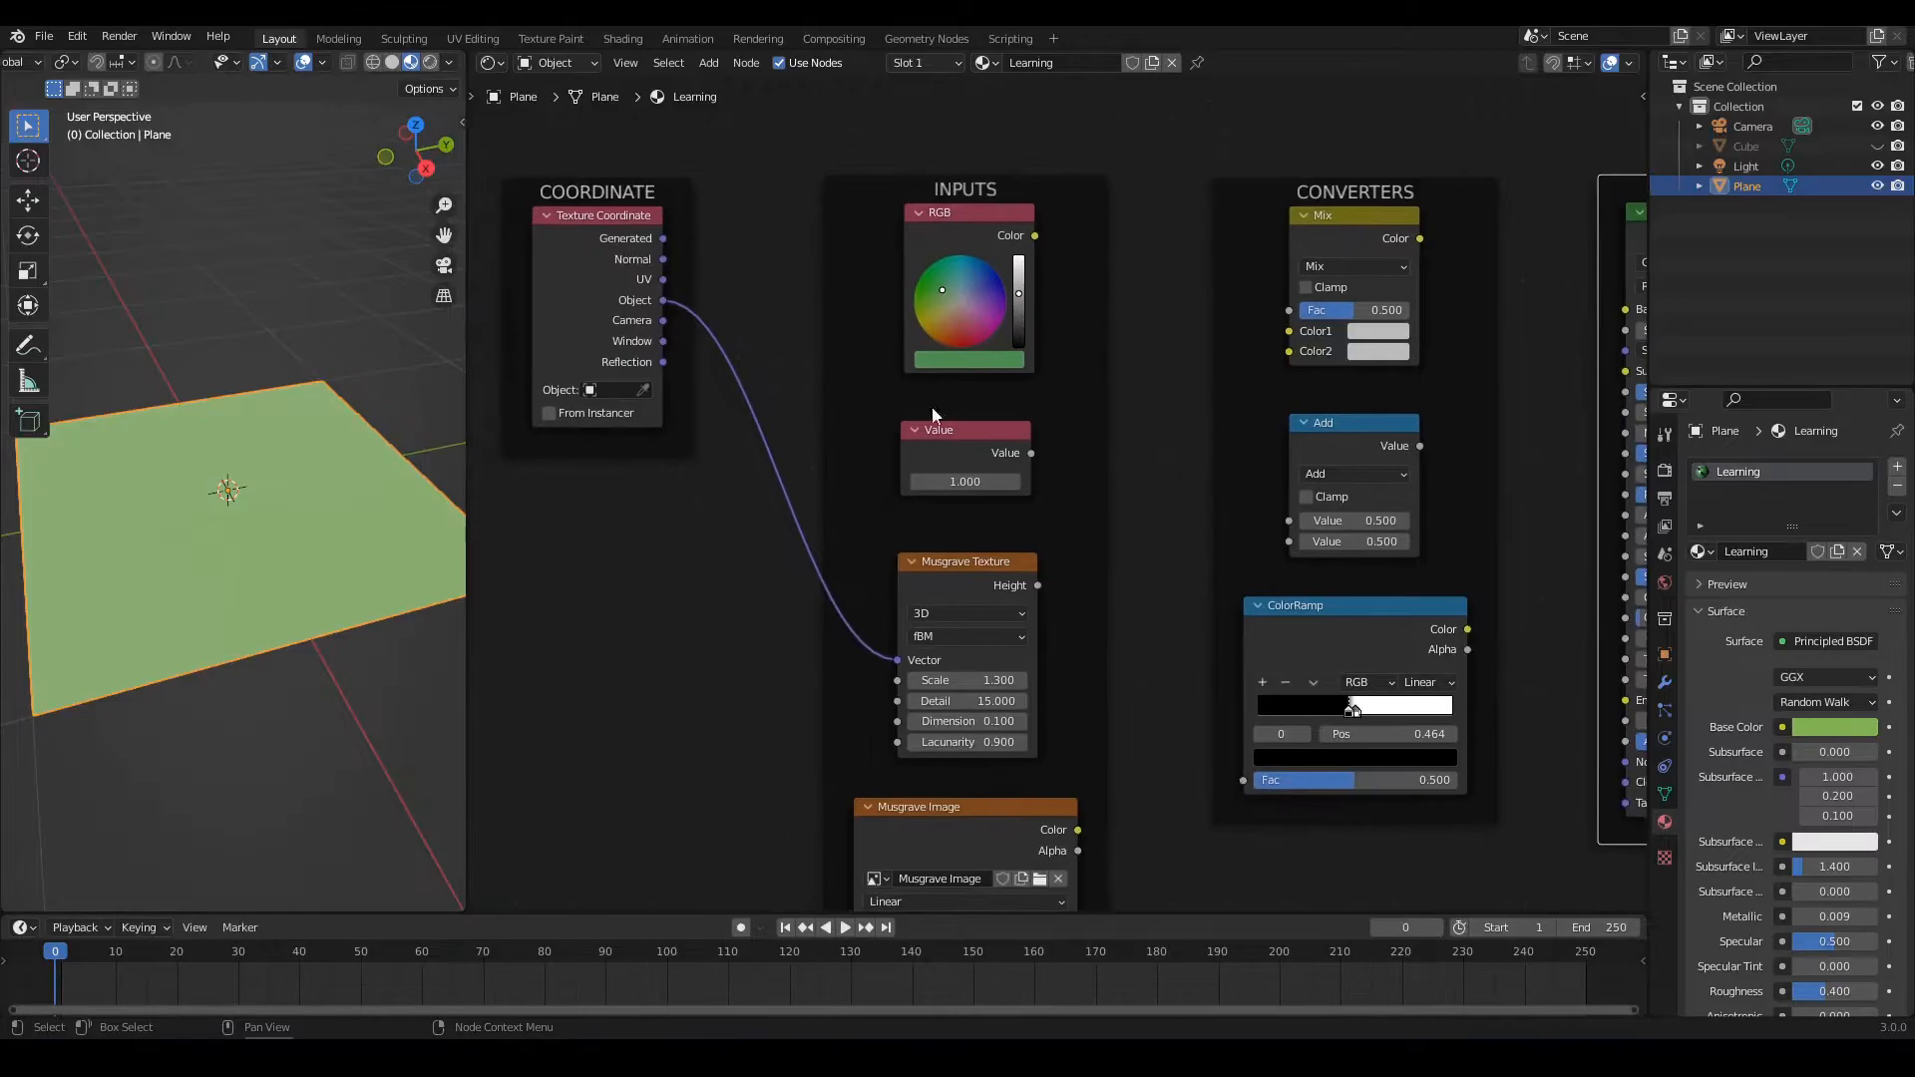
# Change the RGB node's colour to a bright orange by setting its red channel to 1.000
pyautogui.moveTo(1170, 395); pyautogui.dragTo(1148, 462, button='middle')
pyautogui.scroll(-1, 1065, 343)
pyautogui.scroll(3, 1084, 456)
pyautogui.scroll(2, 1106, 447)
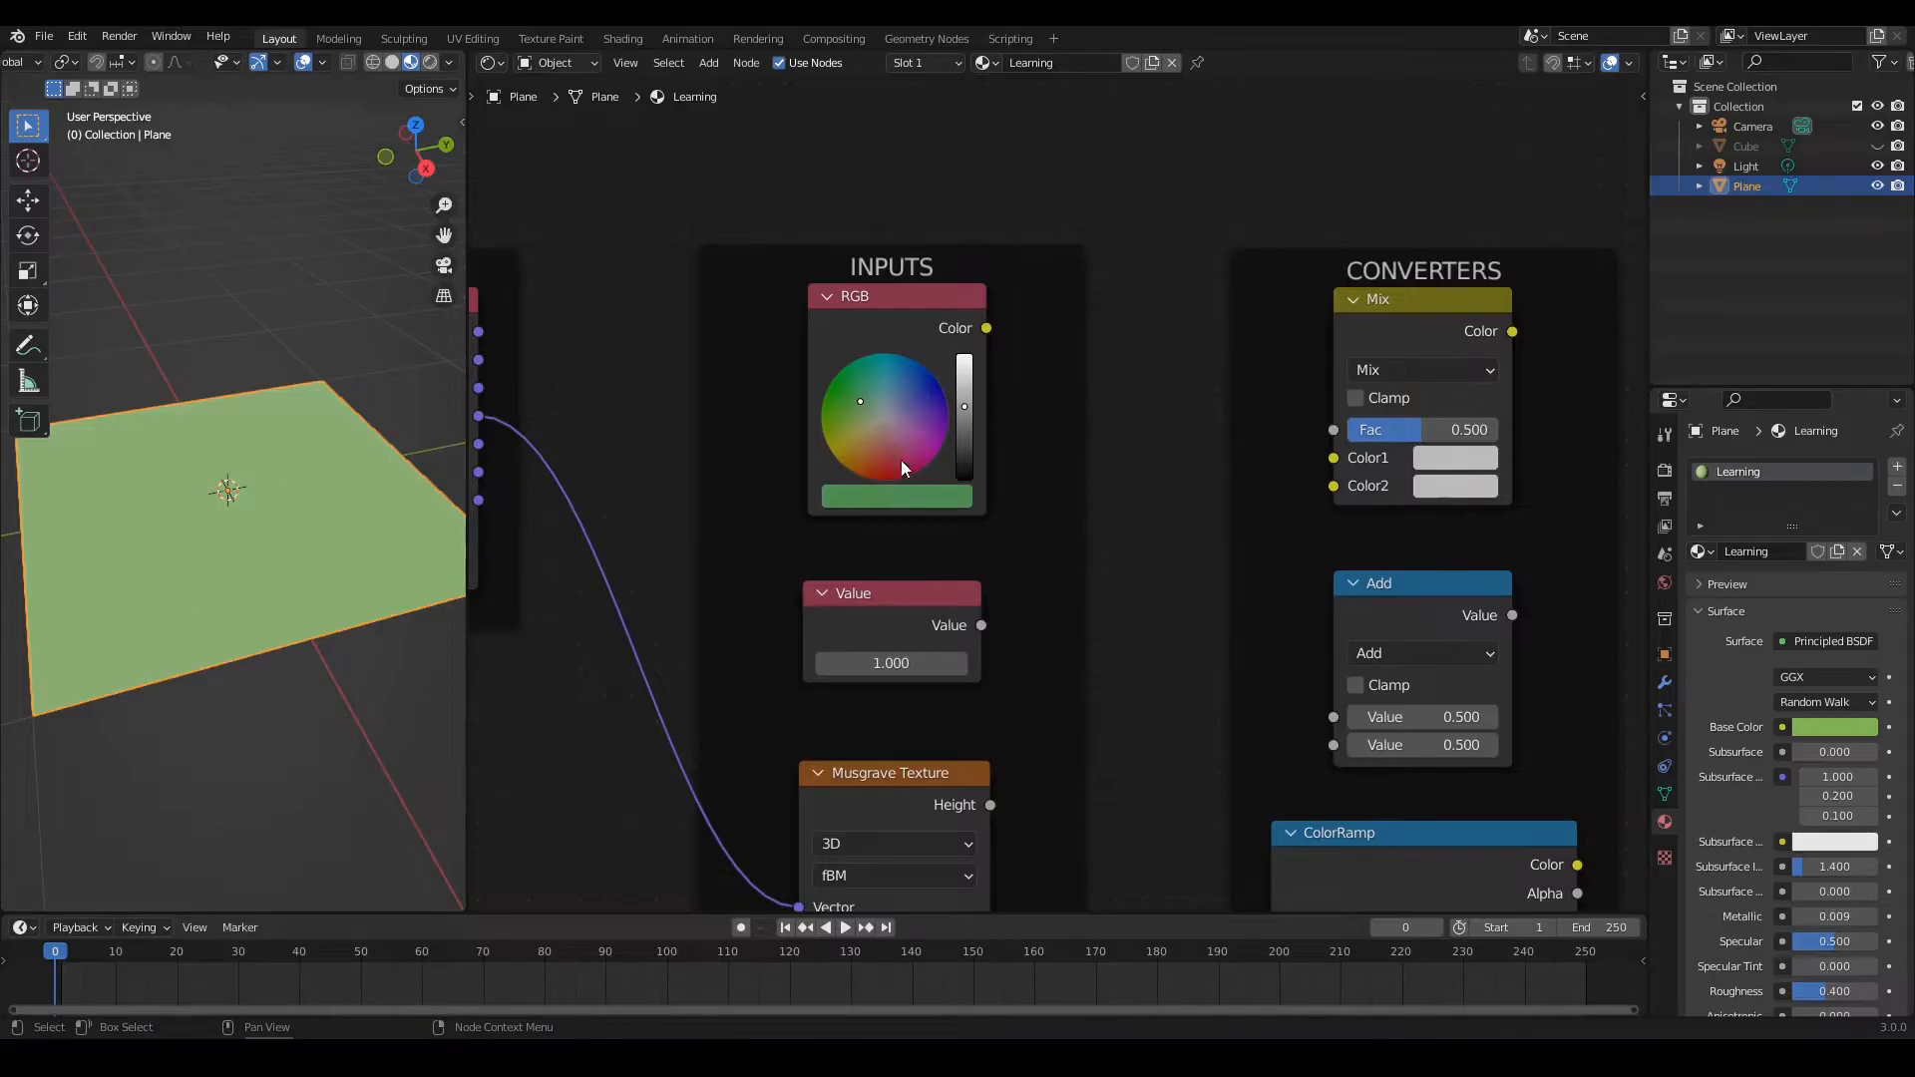
pyautogui.click(894, 492)
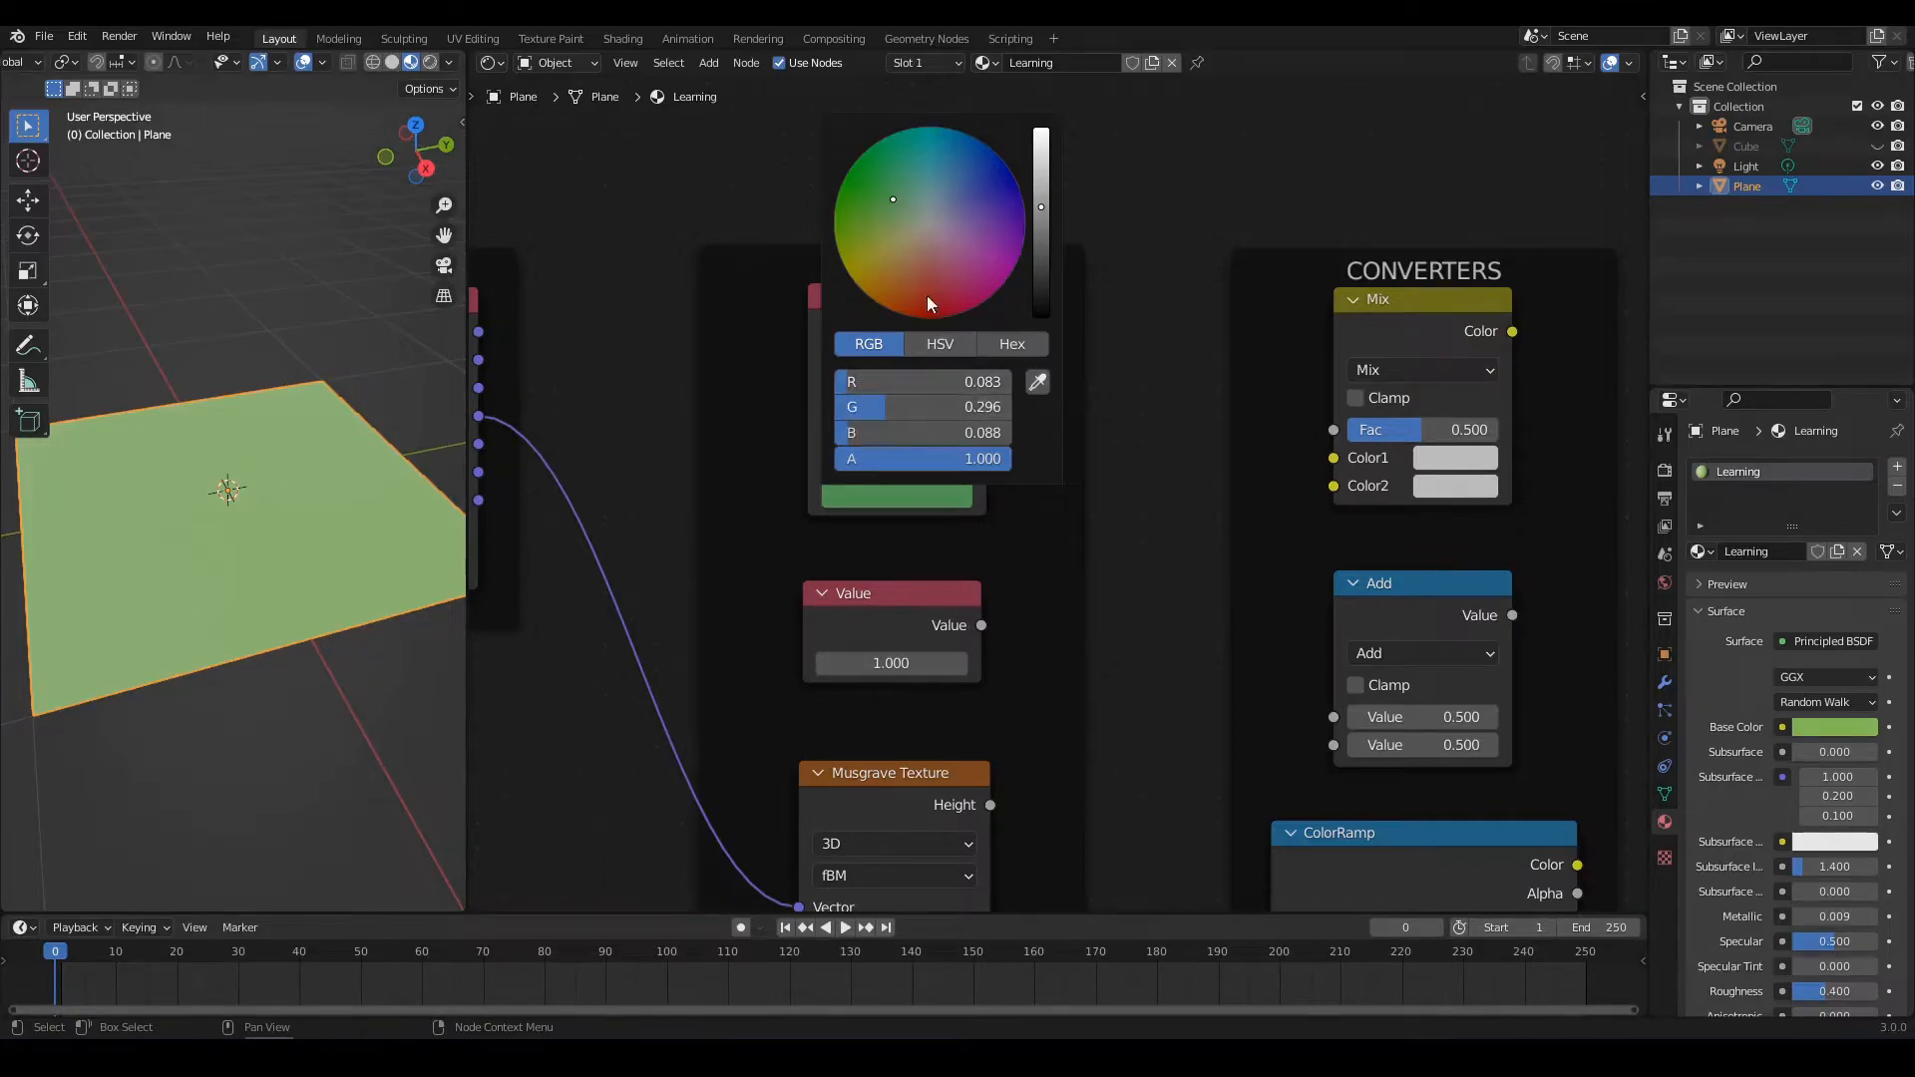
pyautogui.moveTo(860, 381); pyautogui.dragTo(1010, 381)
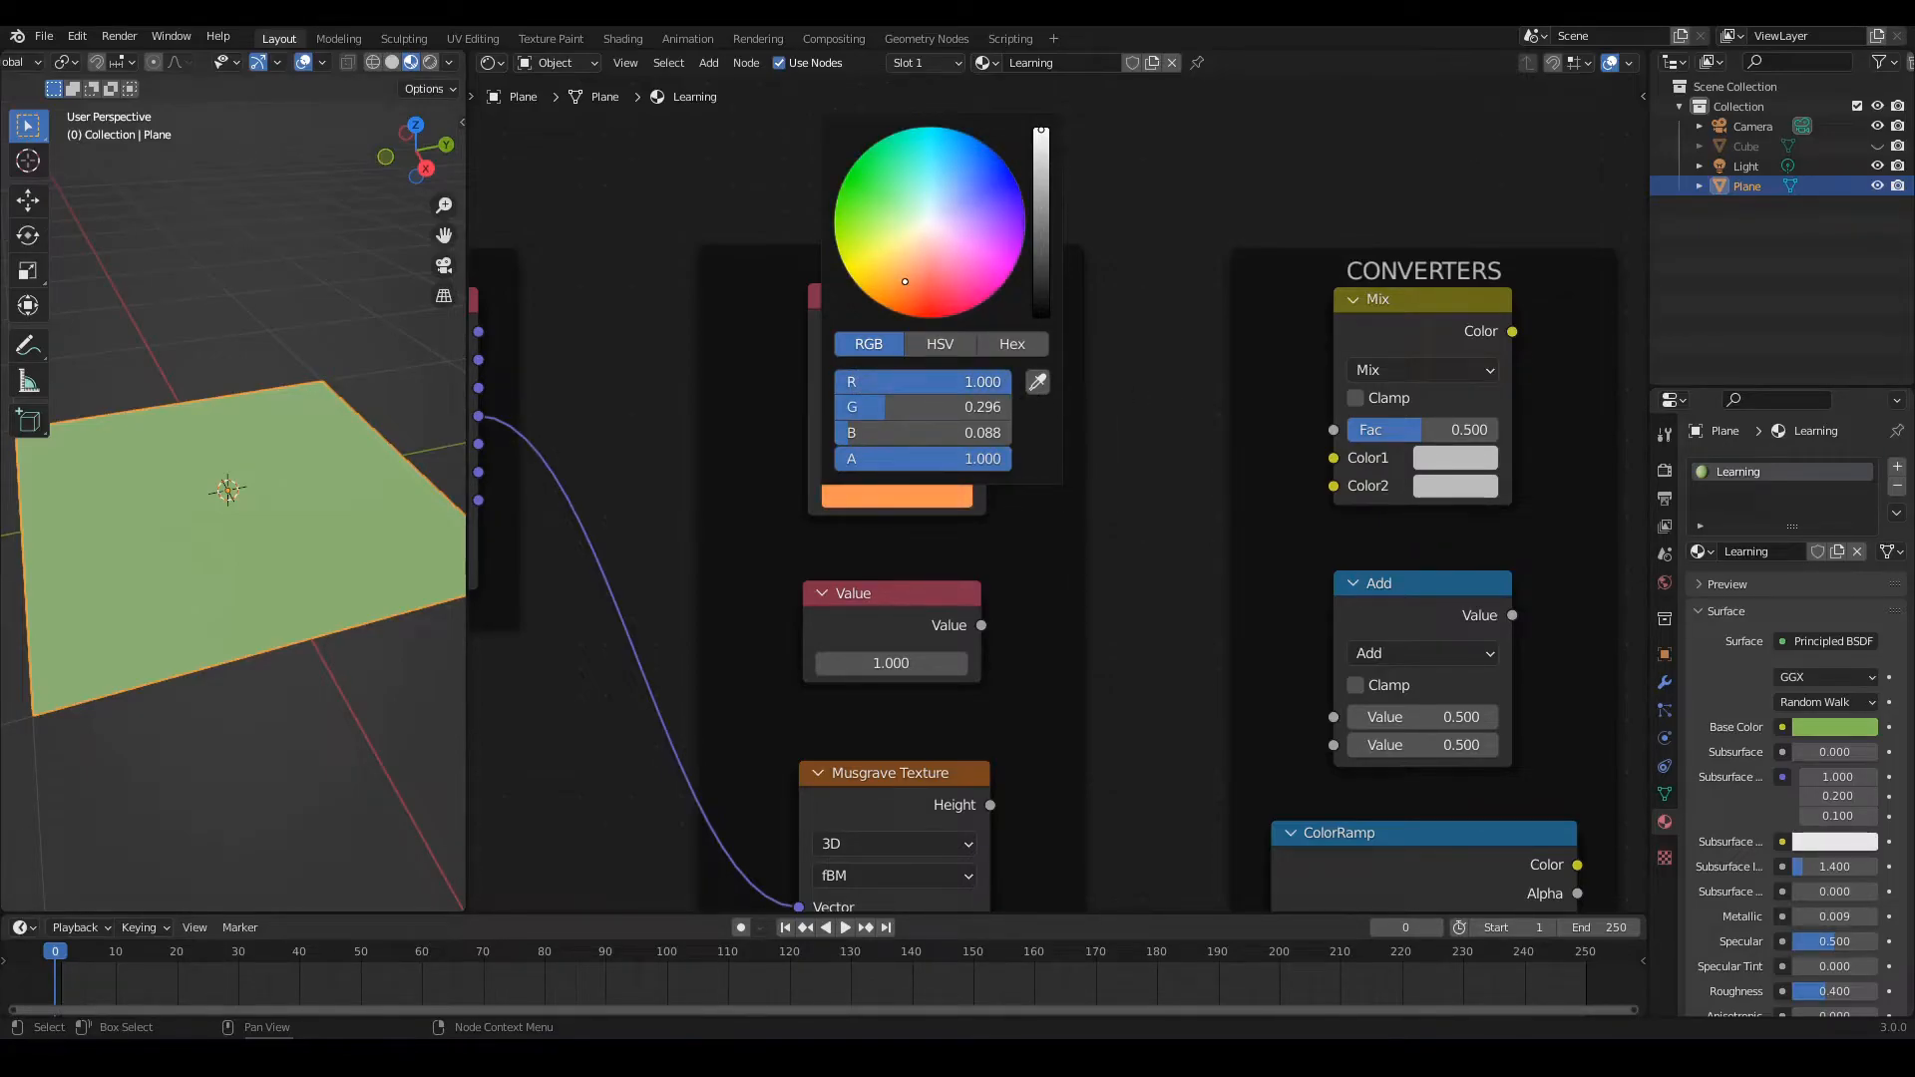
pyautogui.moveTo(1010, 381); pyautogui.dragTo(971, 373)
pyautogui.moveTo(1048, 142)
pyautogui.mouseDown()
pyautogui.moveTo(1041, 316)
pyautogui.moveTo(1042, 129)
pyautogui.mouseUp()
pyautogui.moveTo(1042, 130)
pyautogui.mouseDown()
pyautogui.moveTo(1041, 316)
pyautogui.moveTo(1042, 129)
pyautogui.mouseUp()
# Connect the Musgrave Texture's Height output to Base Color and inspect the black-and-white pattern on the plane
pyautogui.scroll(-3, 1152, 389)
pyautogui.moveTo(1145, 624); pyautogui.dragTo(1038, 449, button='middle')
pyautogui.scroll(2, 1037, 349)
pyautogui.scroll(-1, 1088, 387)
pyautogui.moveTo(960, 450); pyautogui.dragTo(1463, 213)
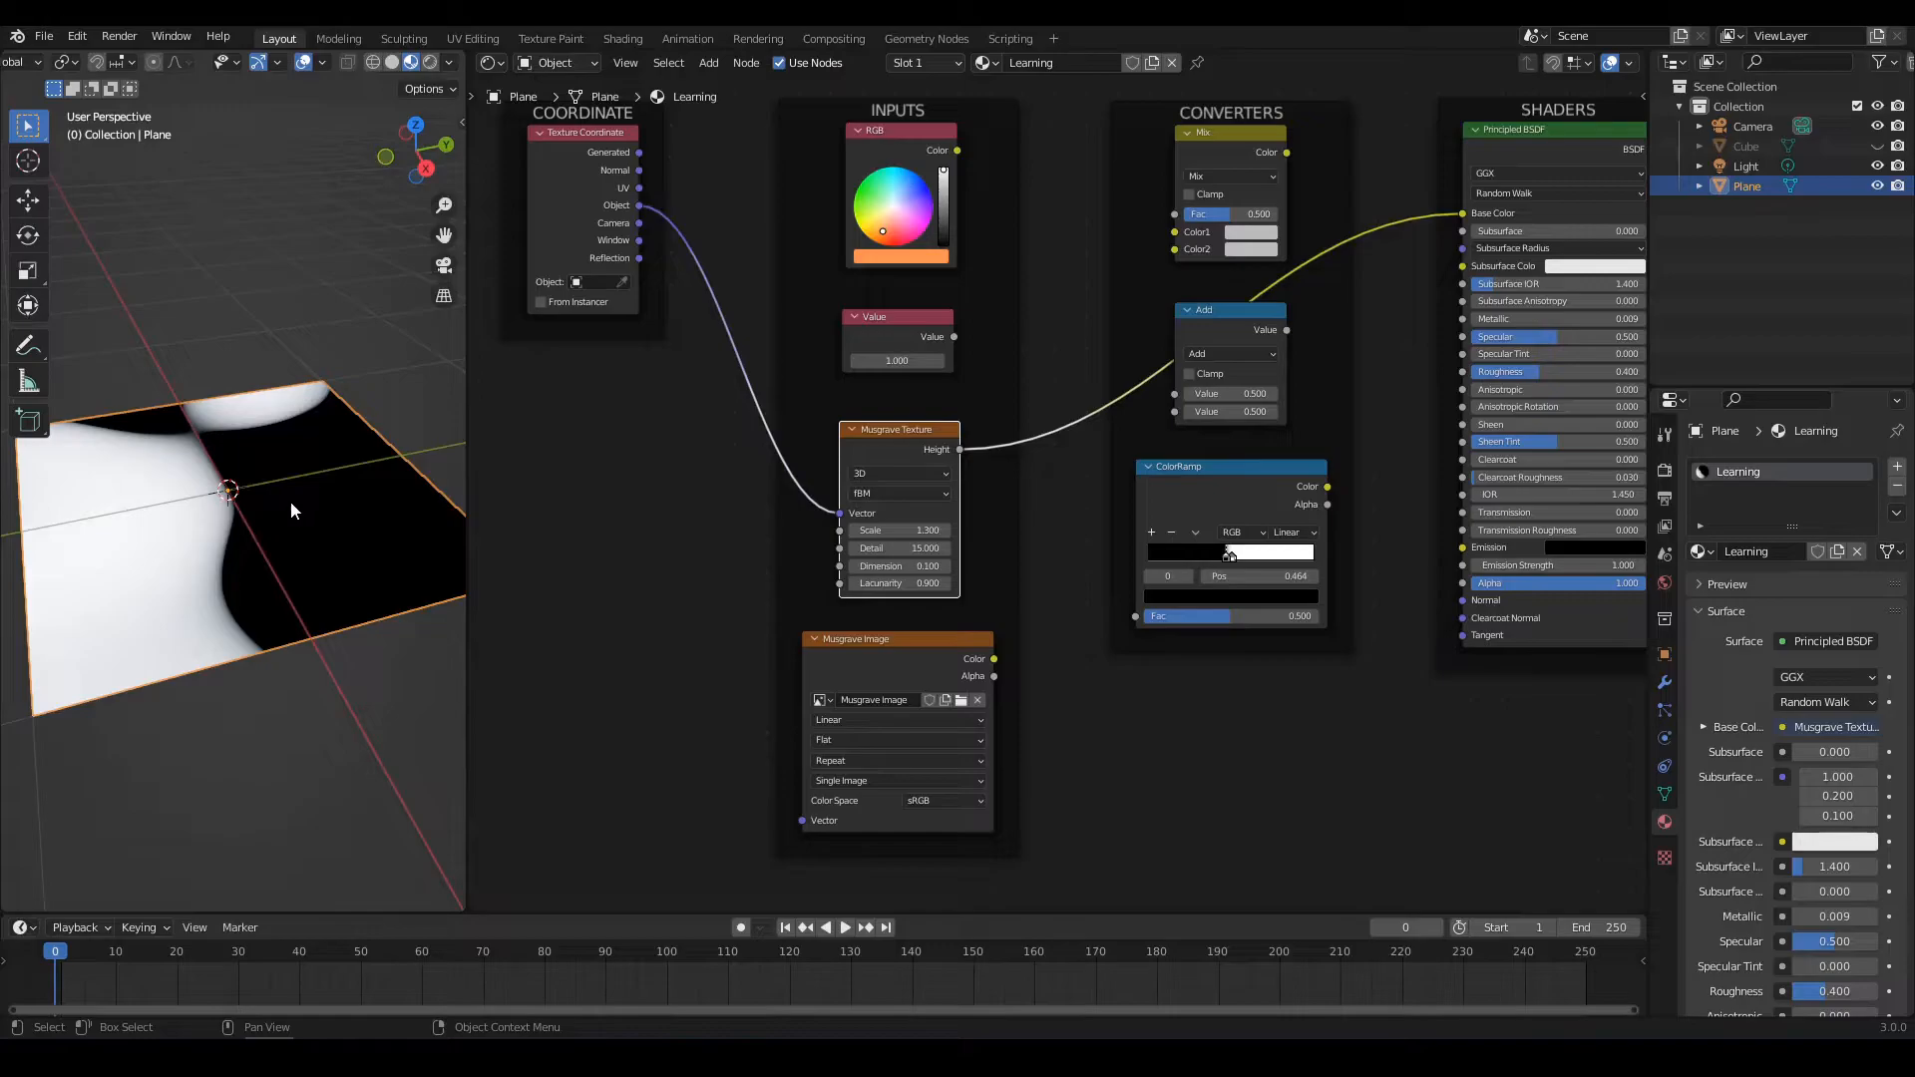
pyautogui.moveTo(127, 547); pyautogui.dragTo(120, 572, button='middle')
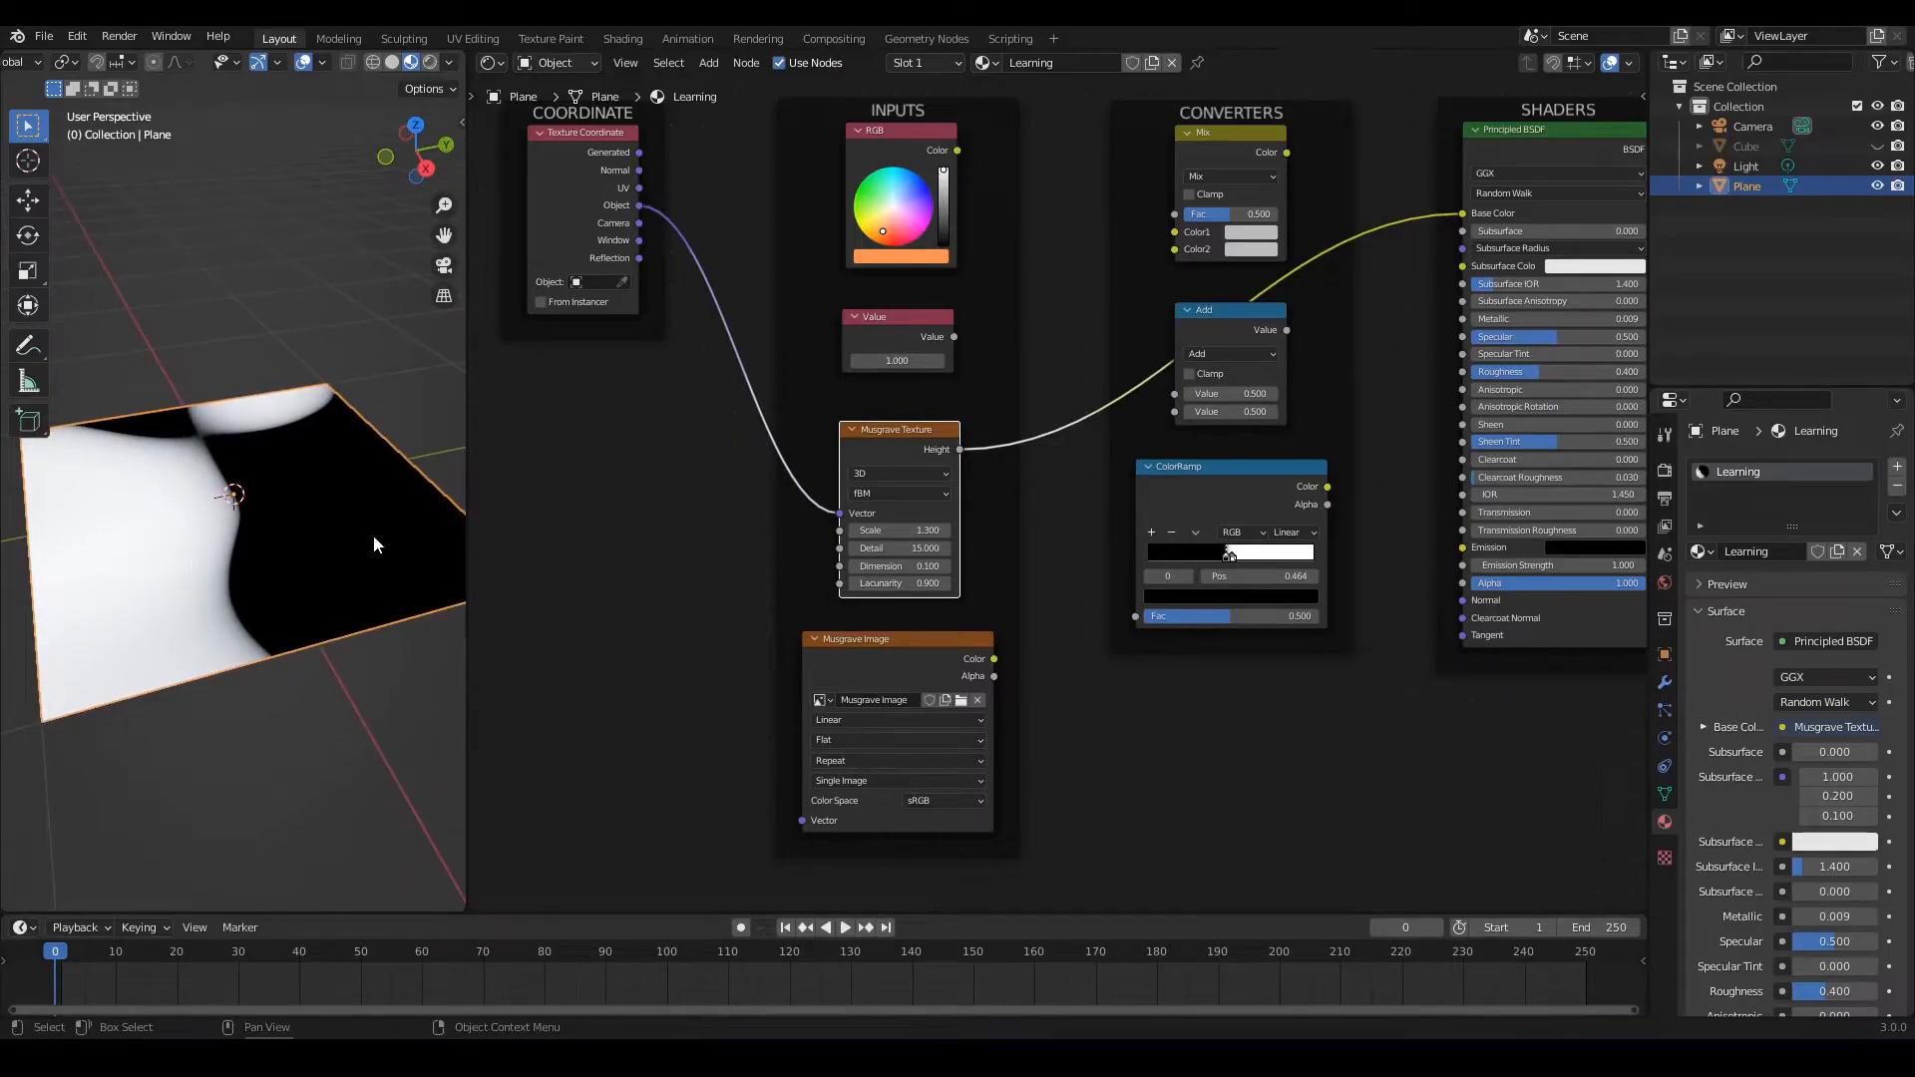
# Link the Musgrave Texture's Height to Roughness instead of Base Color, and set the Principled BSDF's Metallic to 1.000
pyautogui.moveTo(960, 450); pyautogui.dragTo(1458, 373)
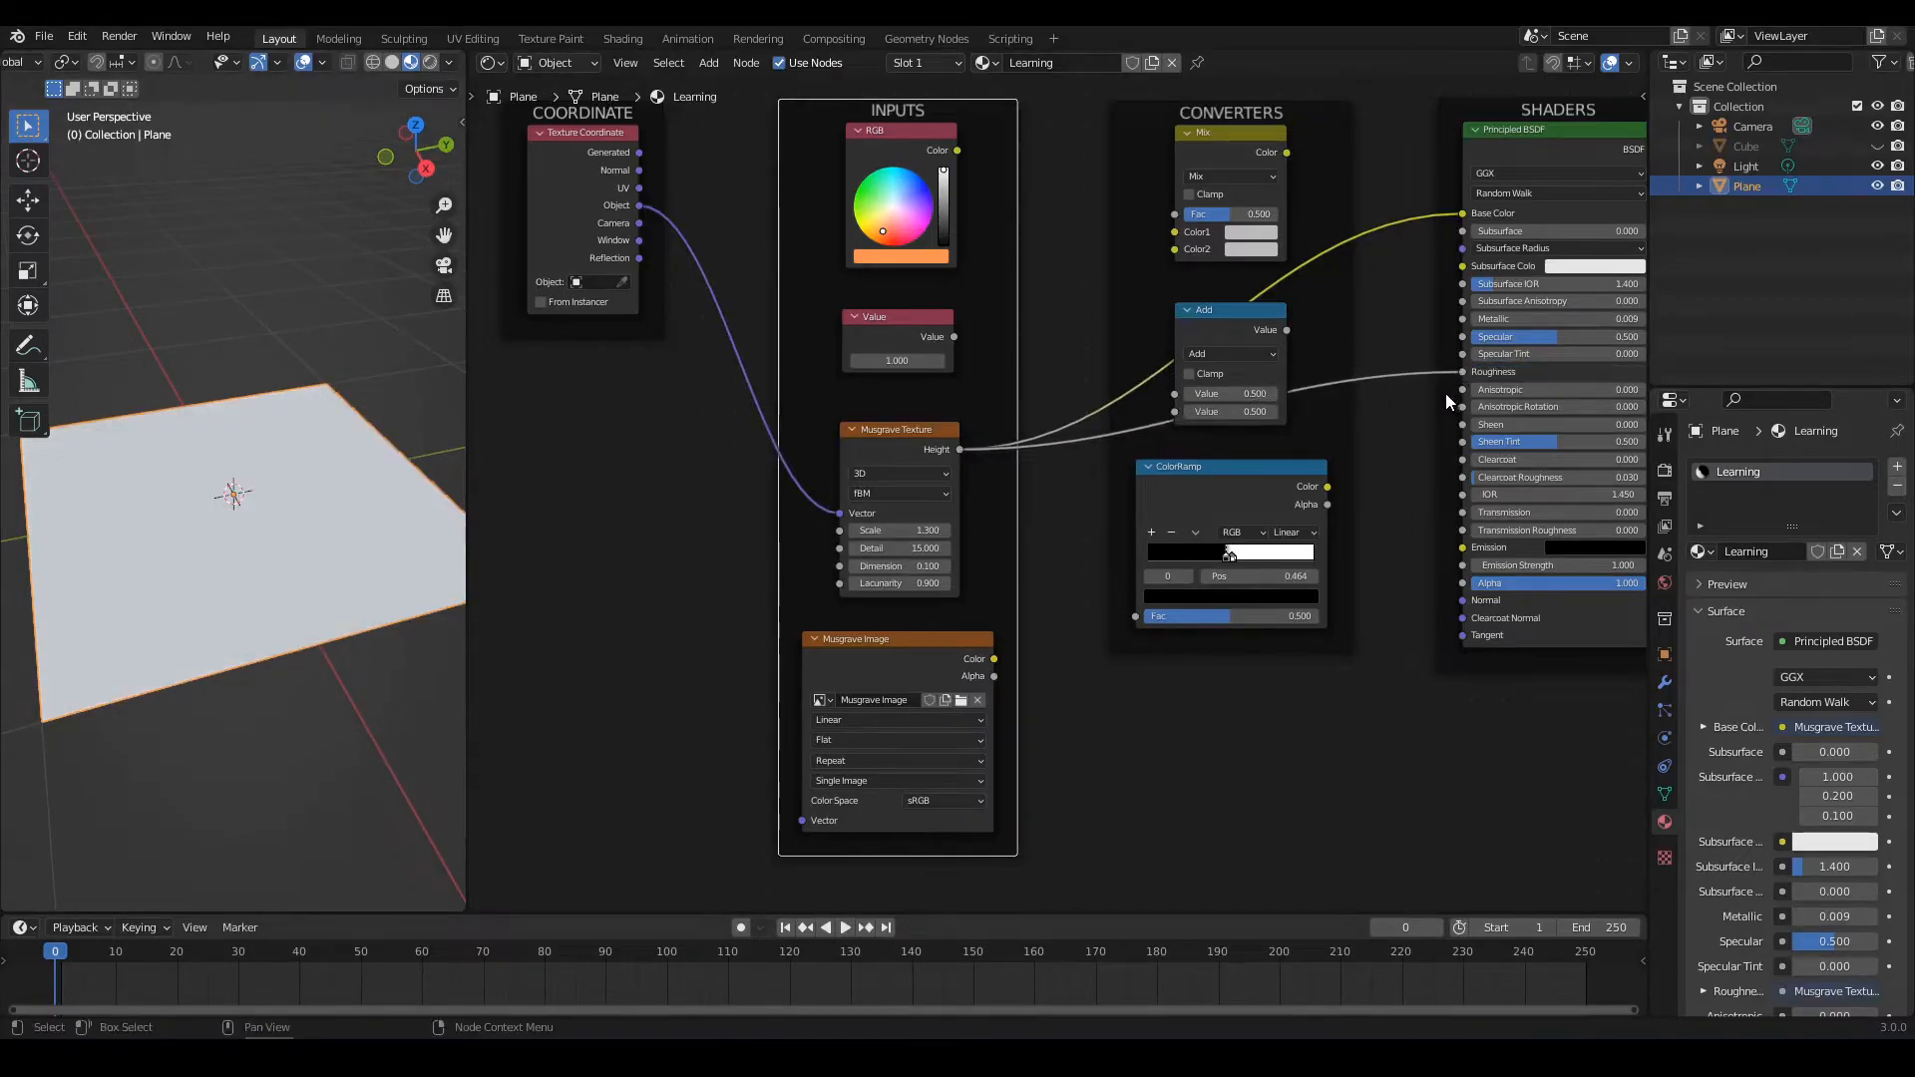
pyautogui.moveTo(1462, 214); pyautogui.dragTo(1428, 228)
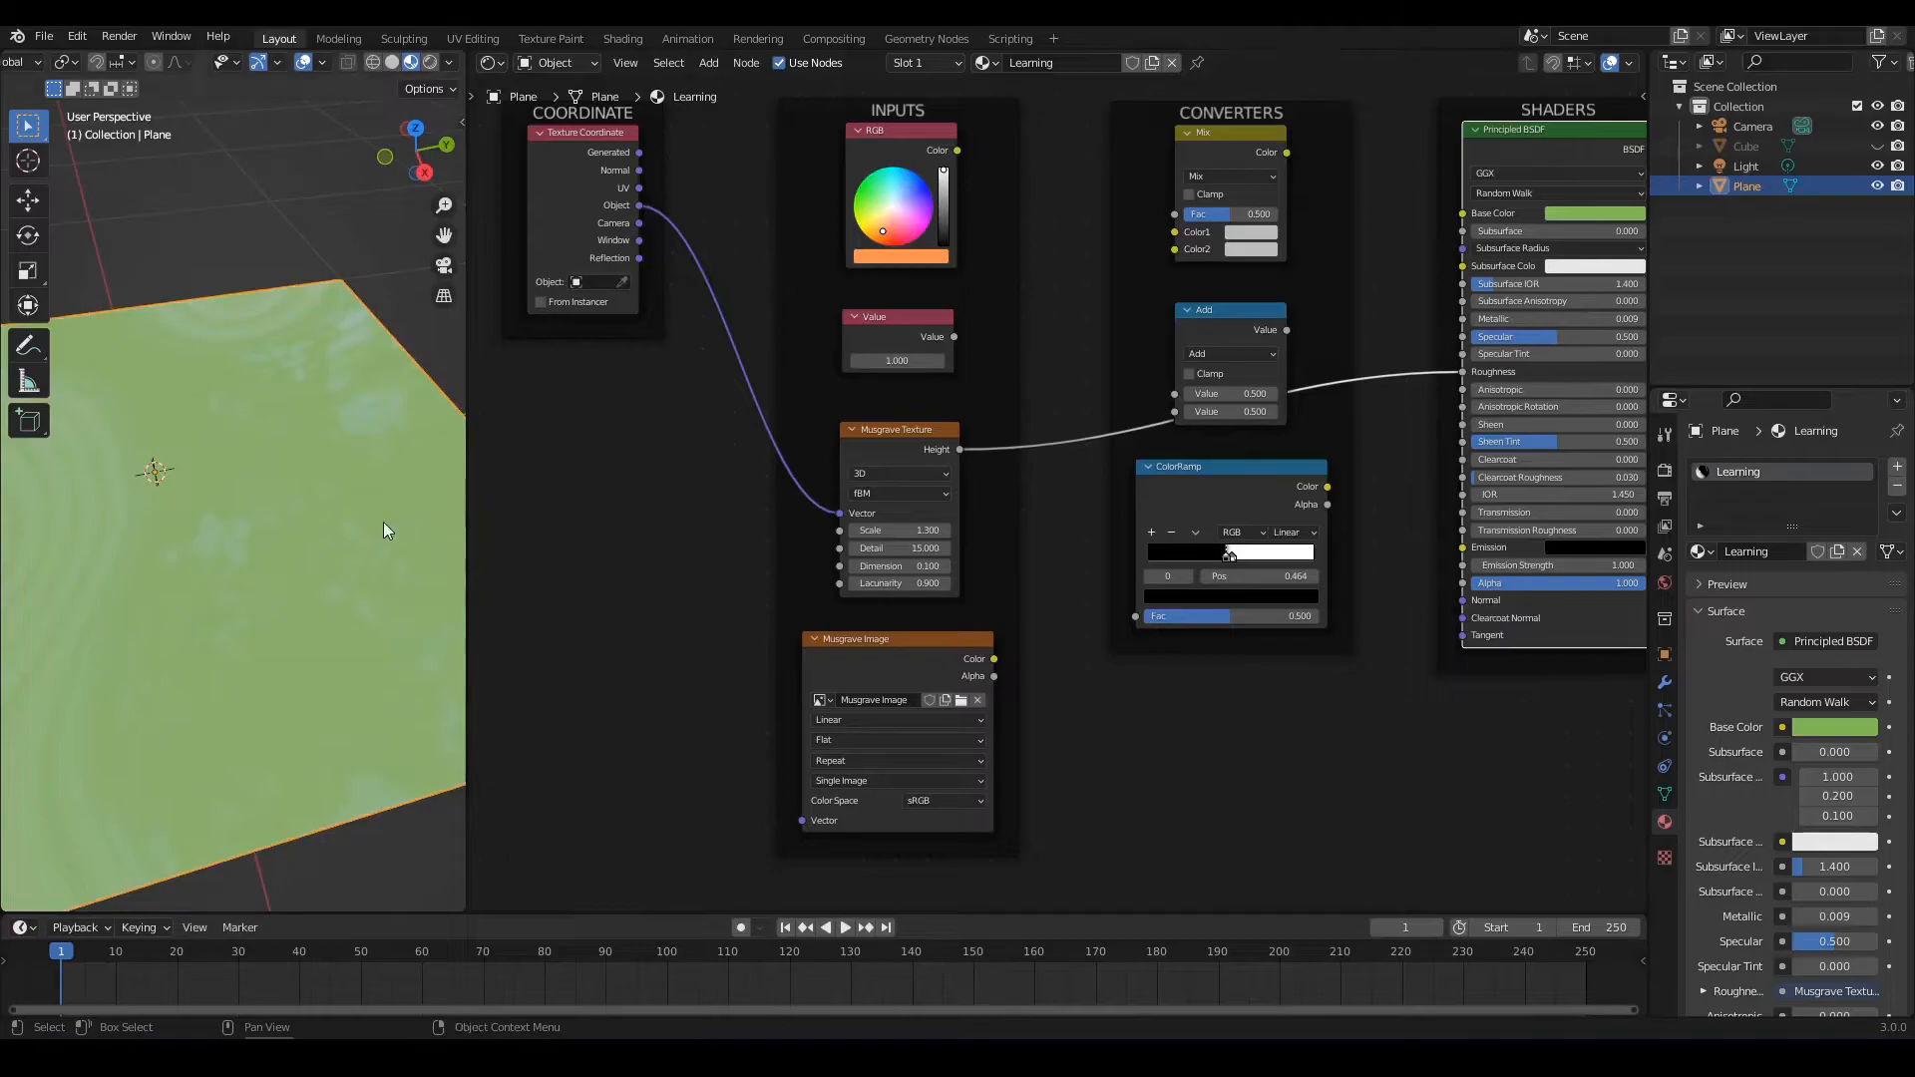
pyautogui.moveTo(1494, 319); pyautogui.dragTo(1641, 319)
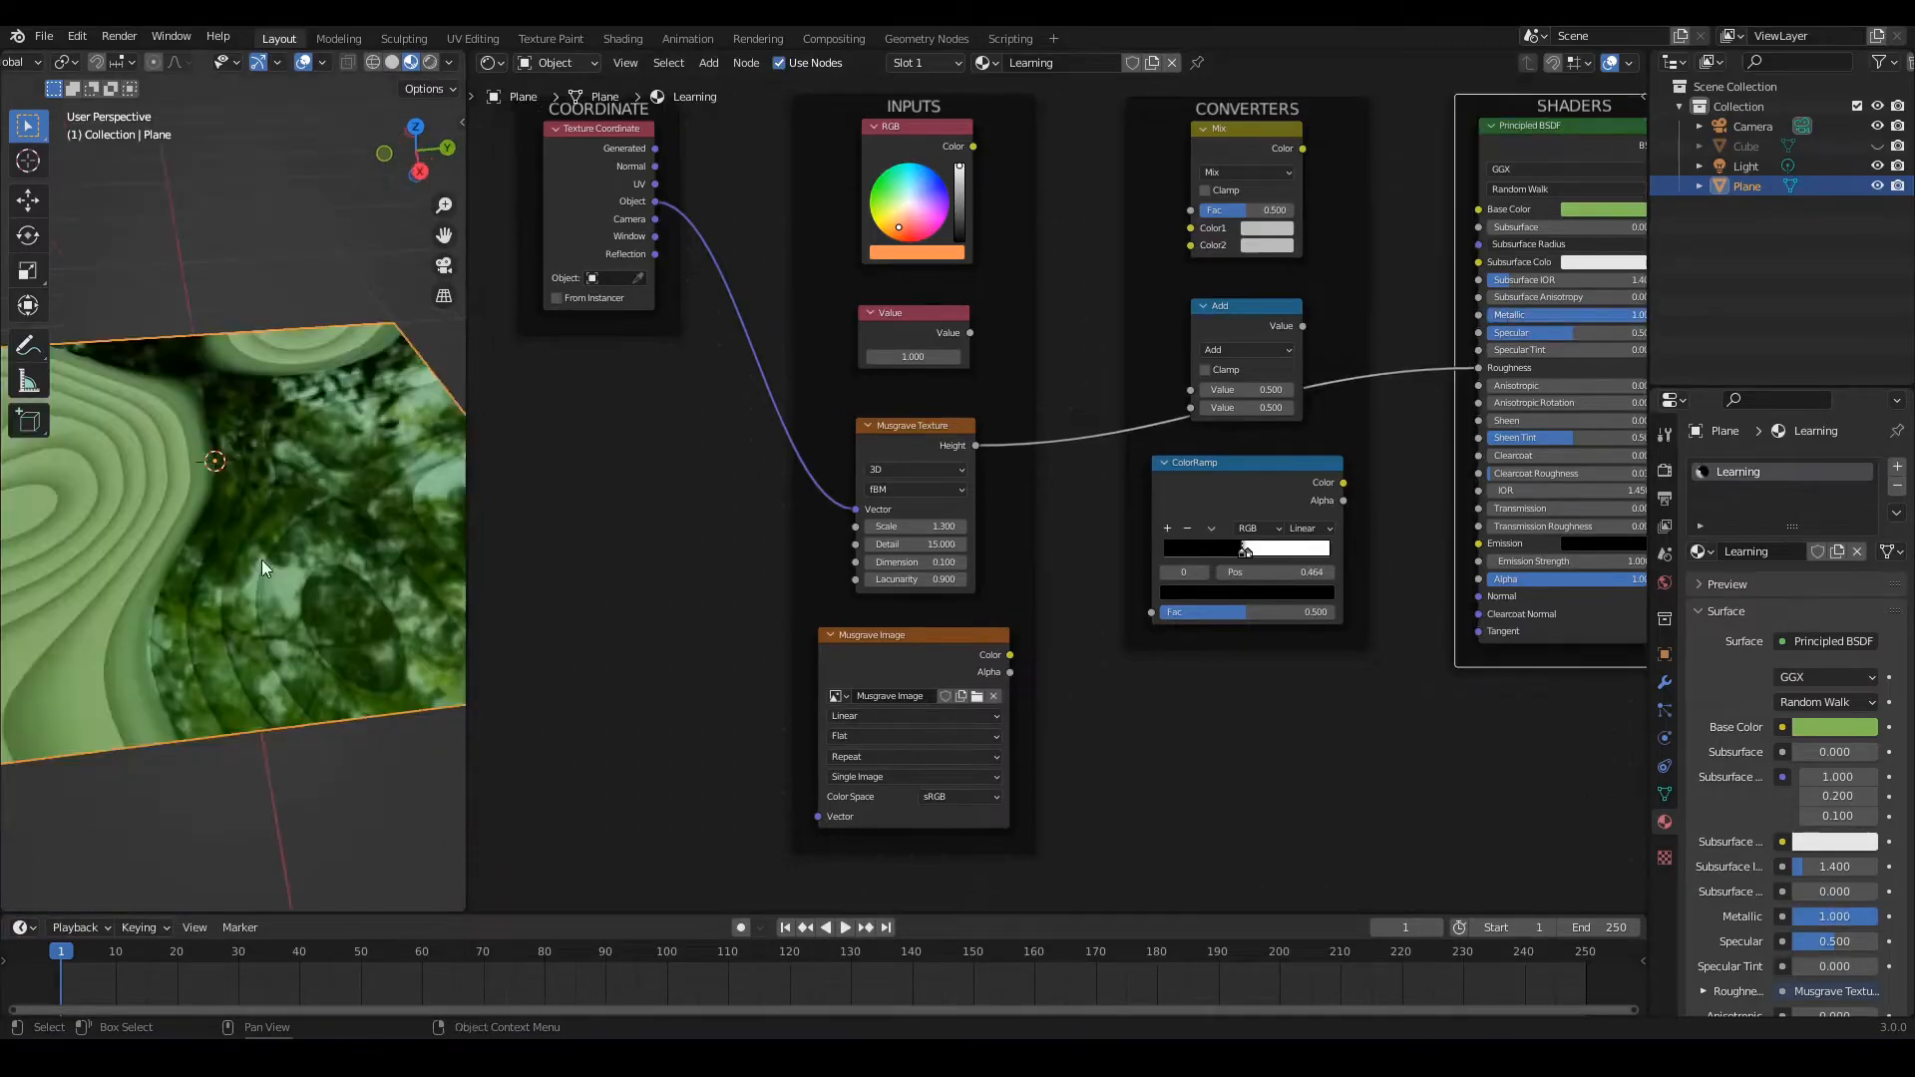
pyautogui.moveTo(261, 560); pyautogui.dragTo(331, 417, button='middle')
pyautogui.scroll(-1, 335, 514)
pyautogui.moveTo(344, 508); pyautogui.dragTo(306, 535, button='middle')
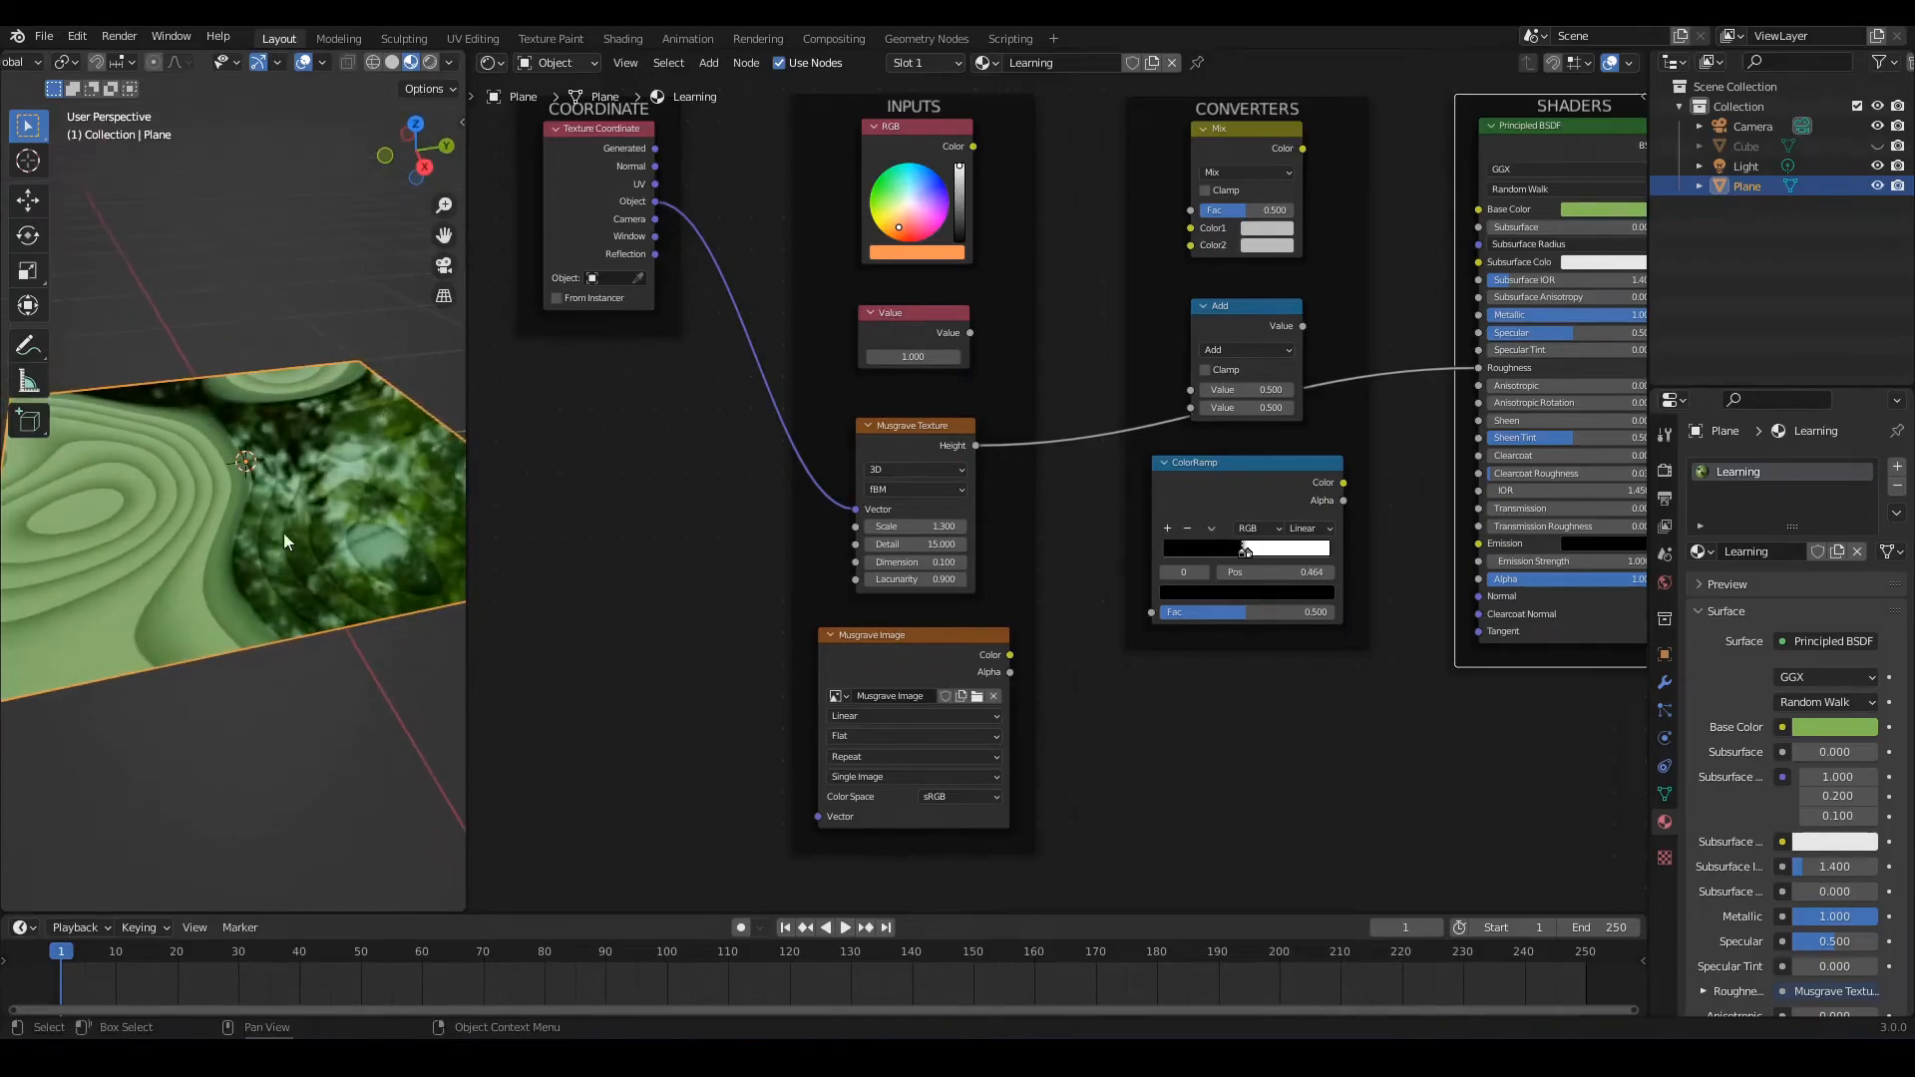
pyautogui.moveTo(351, 445); pyautogui.dragTo(211, 458, button='middle')
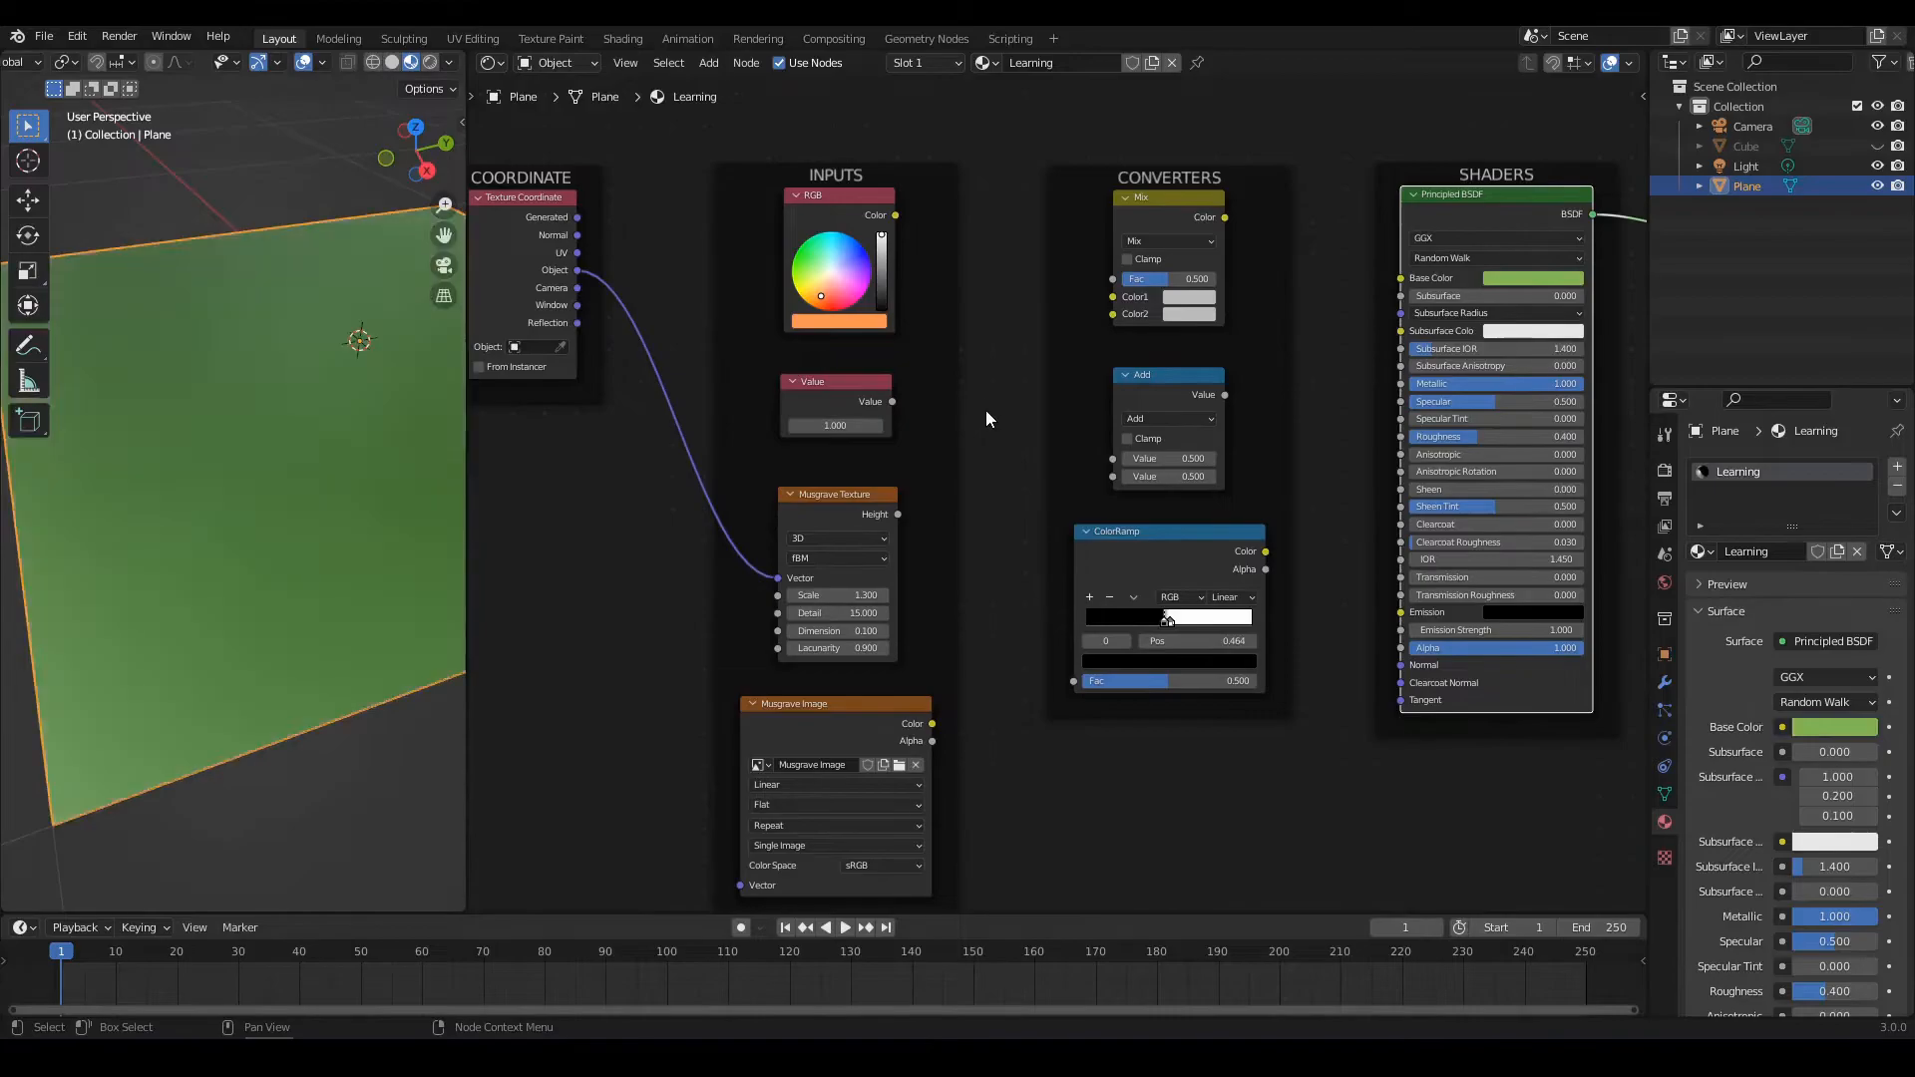
# Connect the RGB node's Color output to the Mix node's Color1 input
pyautogui.moveTo(985, 411); pyautogui.dragTo(989, 519, button='middle')
pyautogui.scroll(4, 1059, 483)
pyautogui.moveTo(1387, 575); pyautogui.dragTo(1261, 527, button='middle')
pyautogui.scroll(-3, 1286, 534)
pyautogui.scroll(6, 1291, 494)
pyautogui.moveTo(788, 344); pyautogui.dragTo(1050, 489, button='middle')
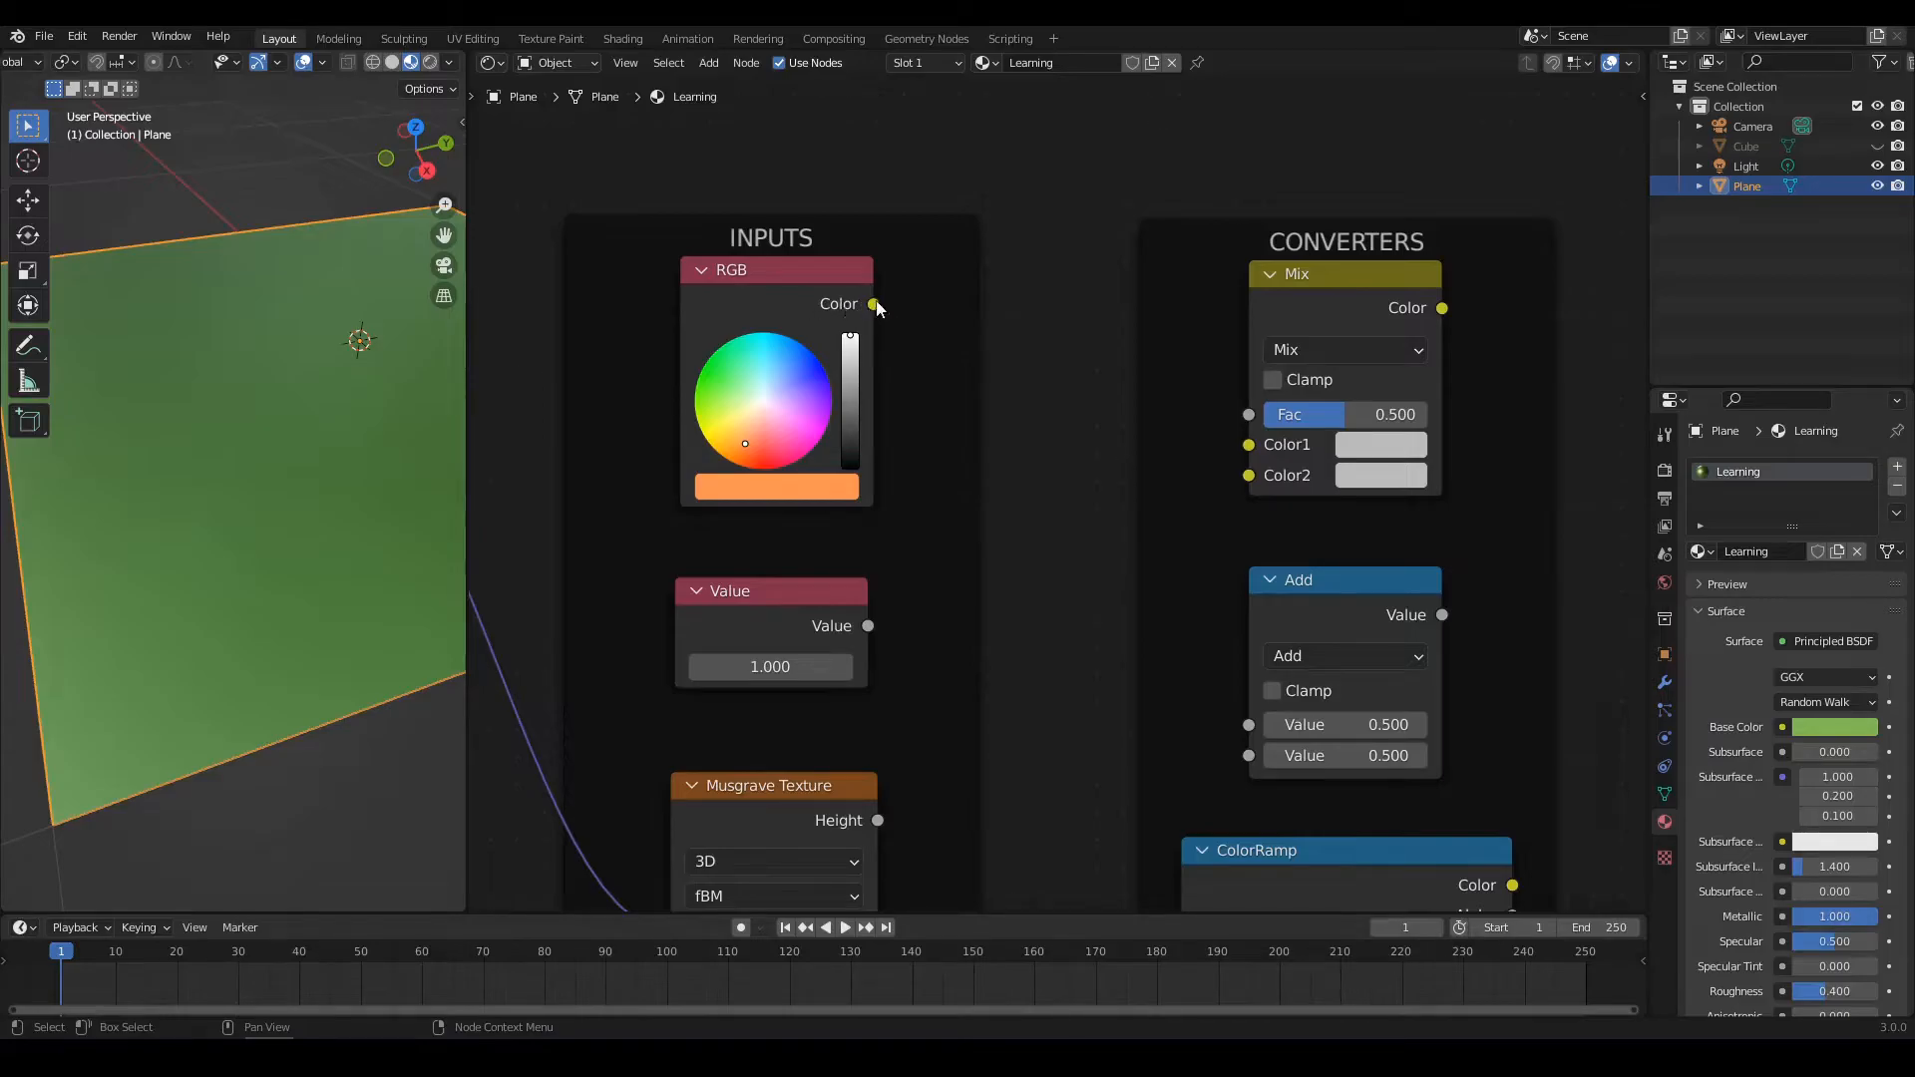
pyautogui.moveTo(874, 304); pyautogui.dragTo(1226, 447)
pyautogui.moveTo(1072, 455); pyautogui.dragTo(921, 471, button='middle')
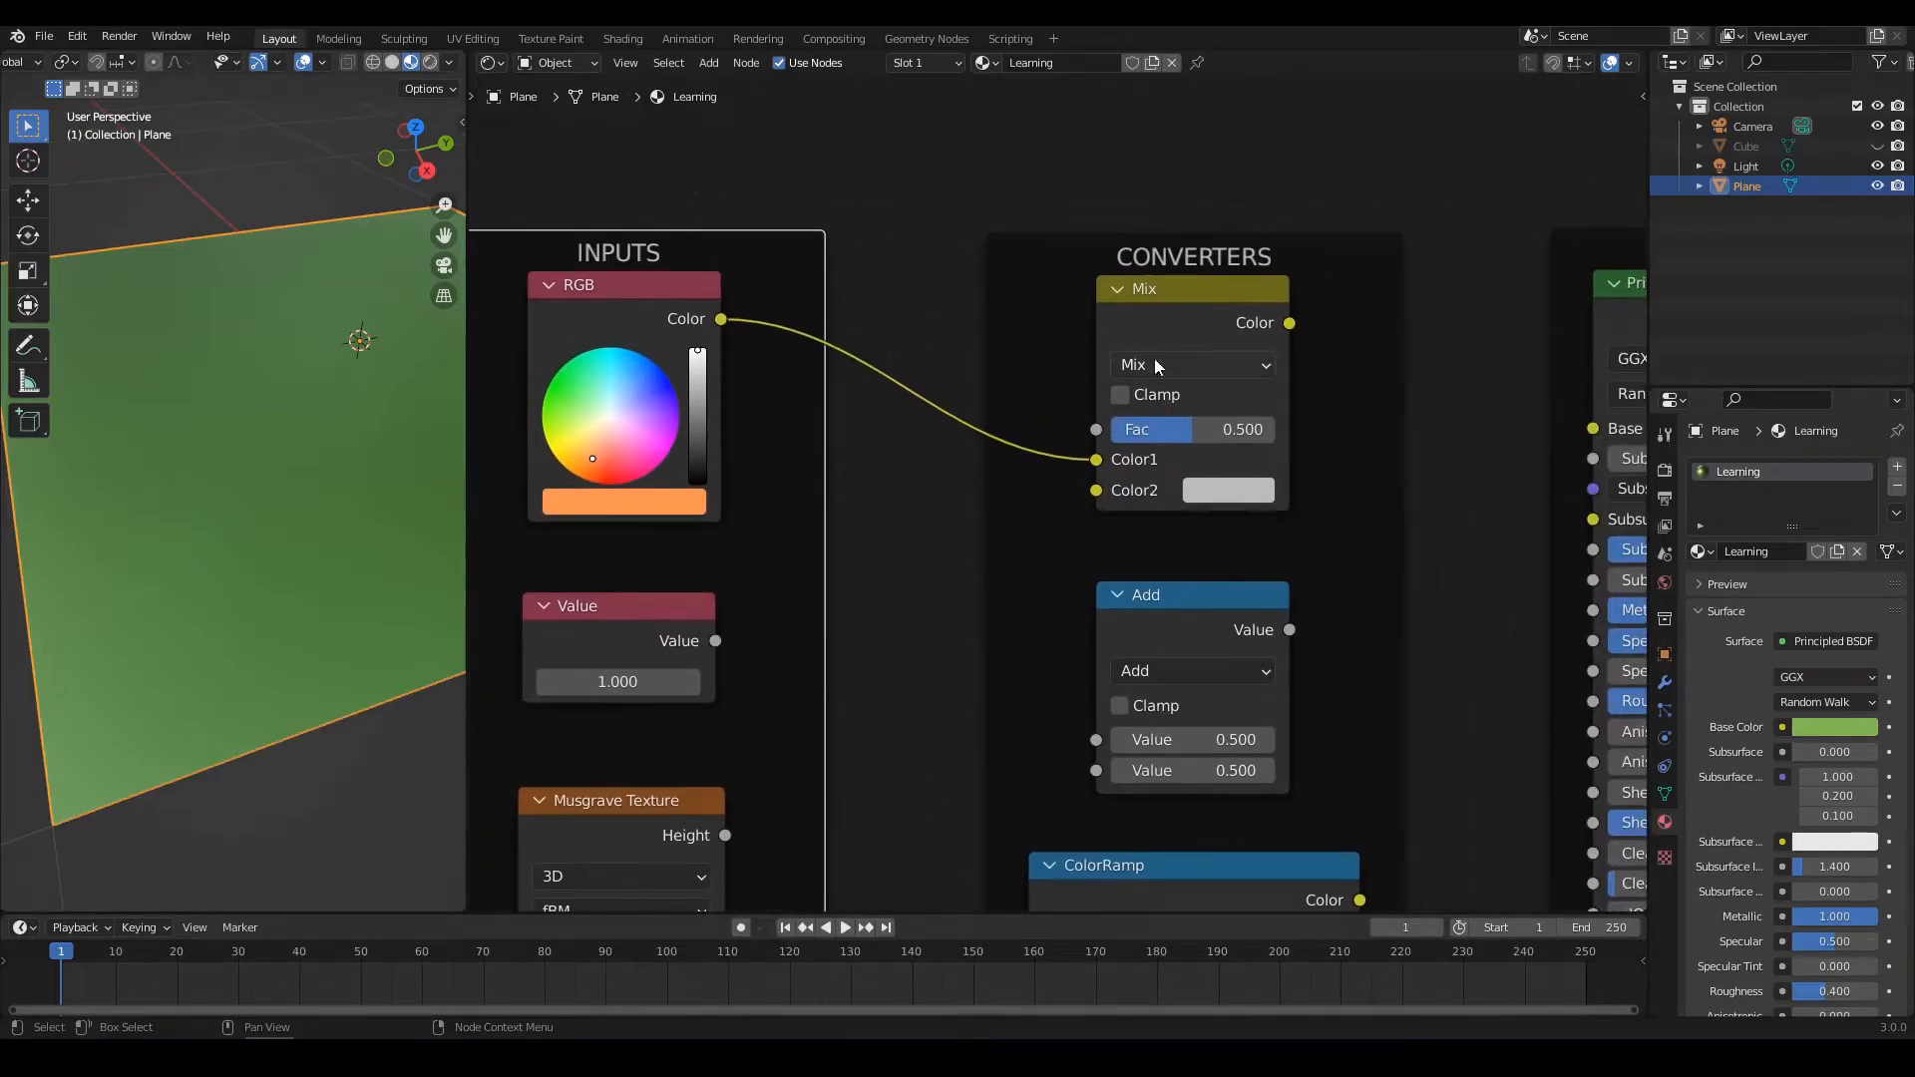
# Connect the Mix node's Color output to the Principled BSDF's Base Color and view the blended colour on the plane
pyautogui.moveTo(1364, 439); pyautogui.dragTo(1139, 450, button='middle')
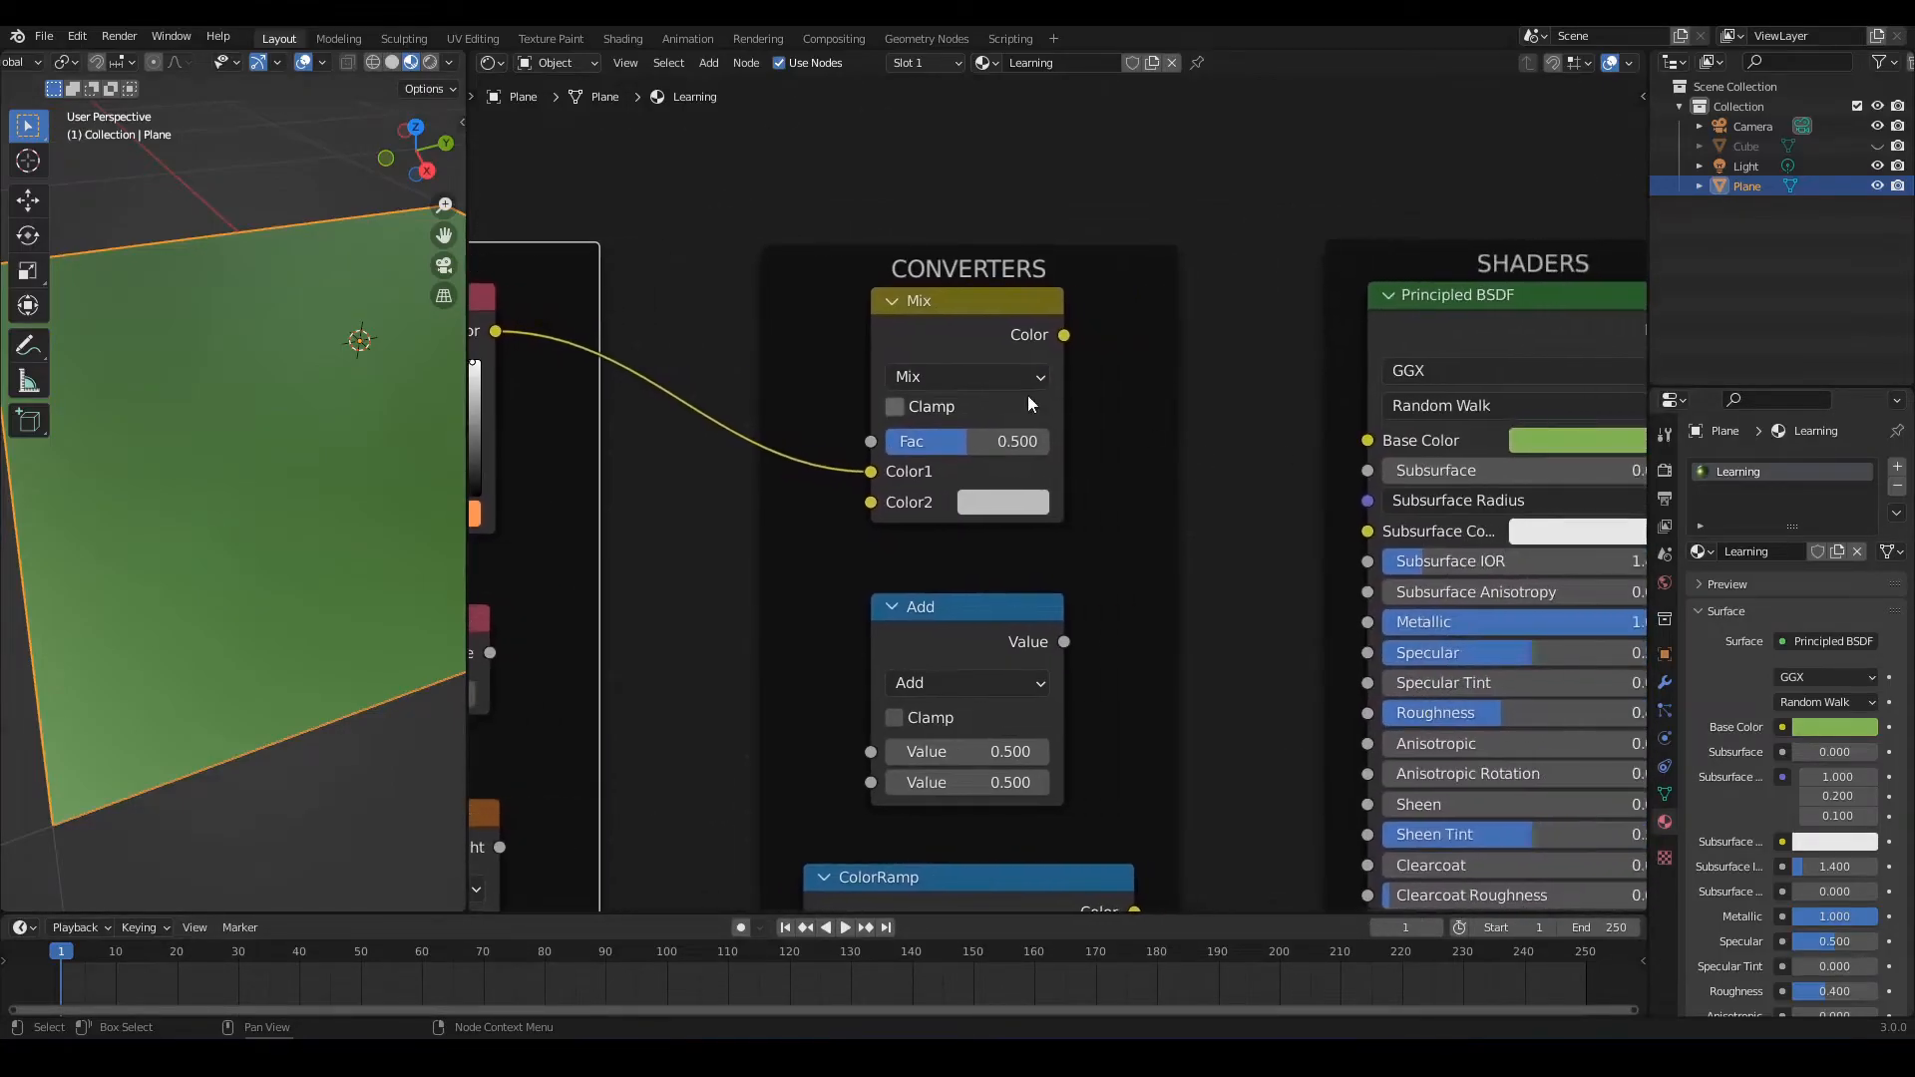
pyautogui.moveTo(1064, 335); pyautogui.dragTo(1357, 443)
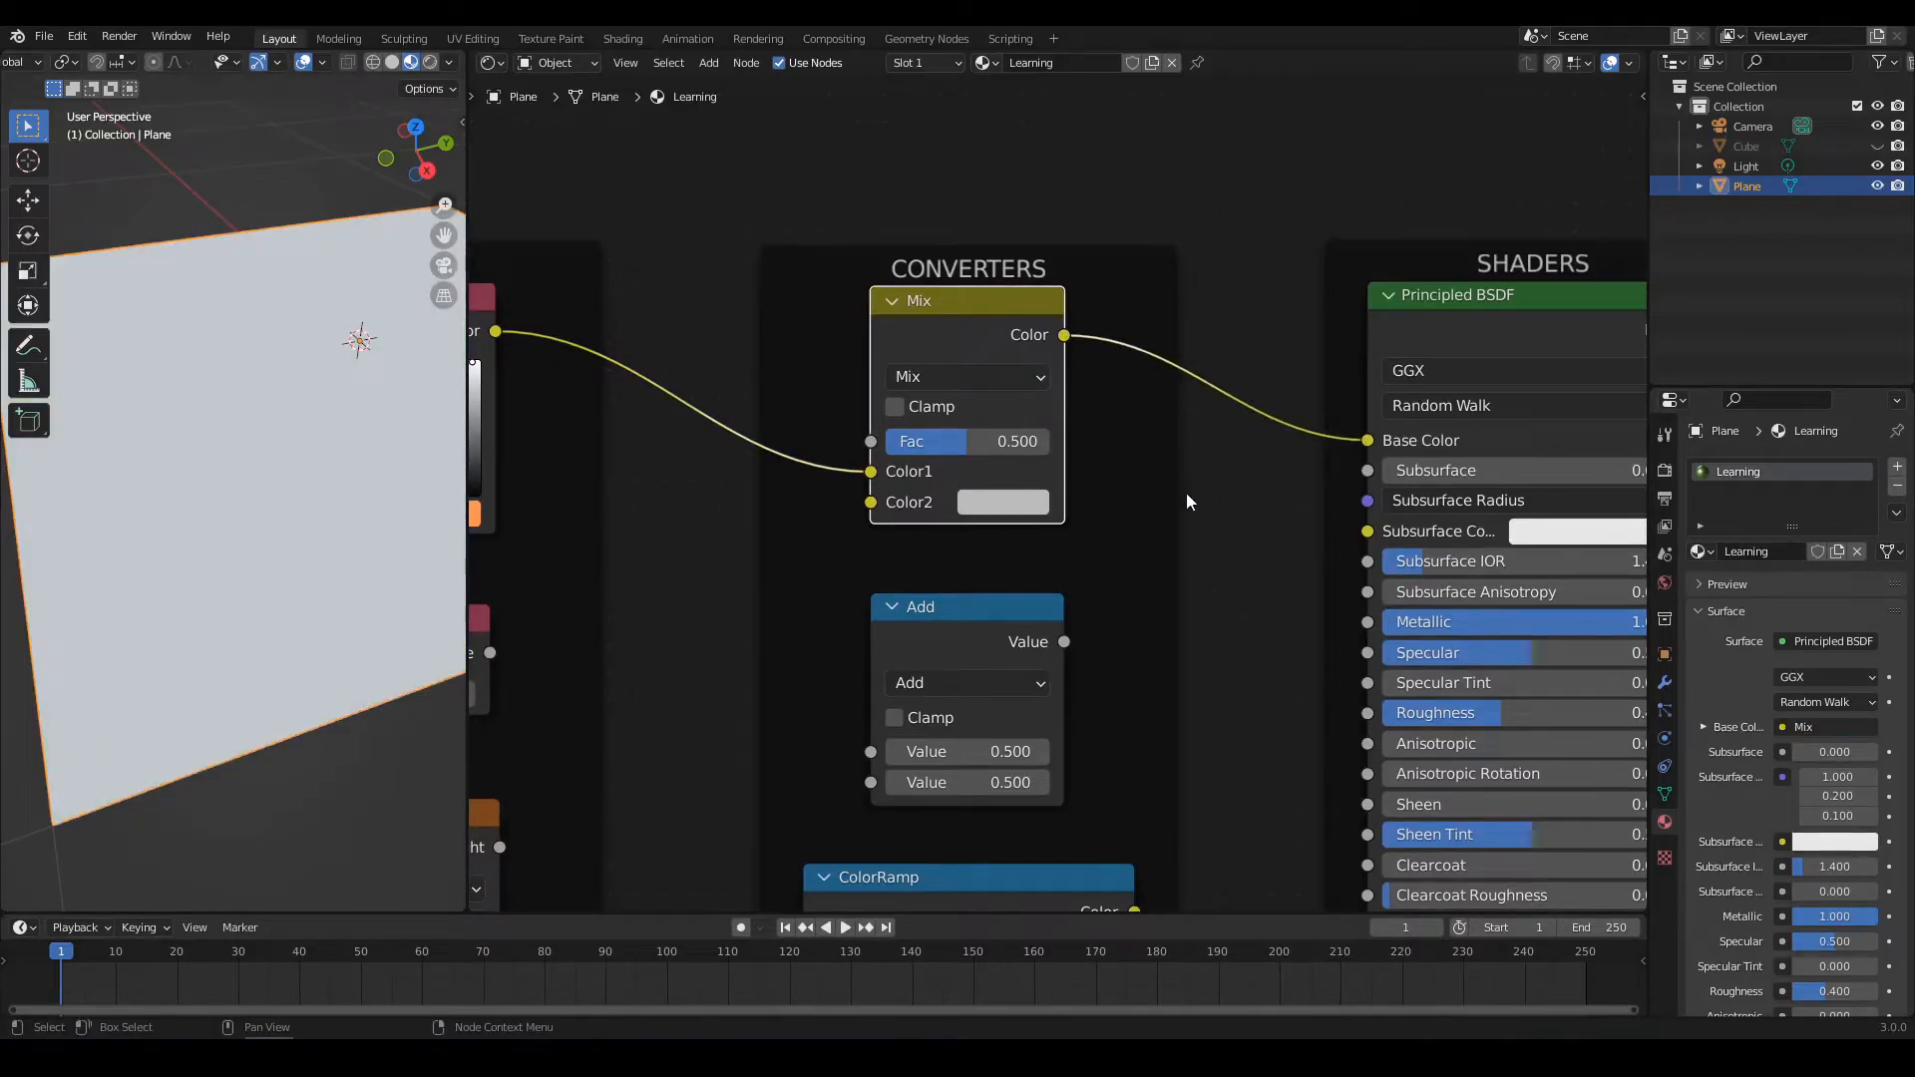
pyautogui.moveTo(354, 507); pyautogui.dragTo(252, 524, button='middle')
pyautogui.moveTo(701, 525); pyautogui.dragTo(1050, 511, button='middle')
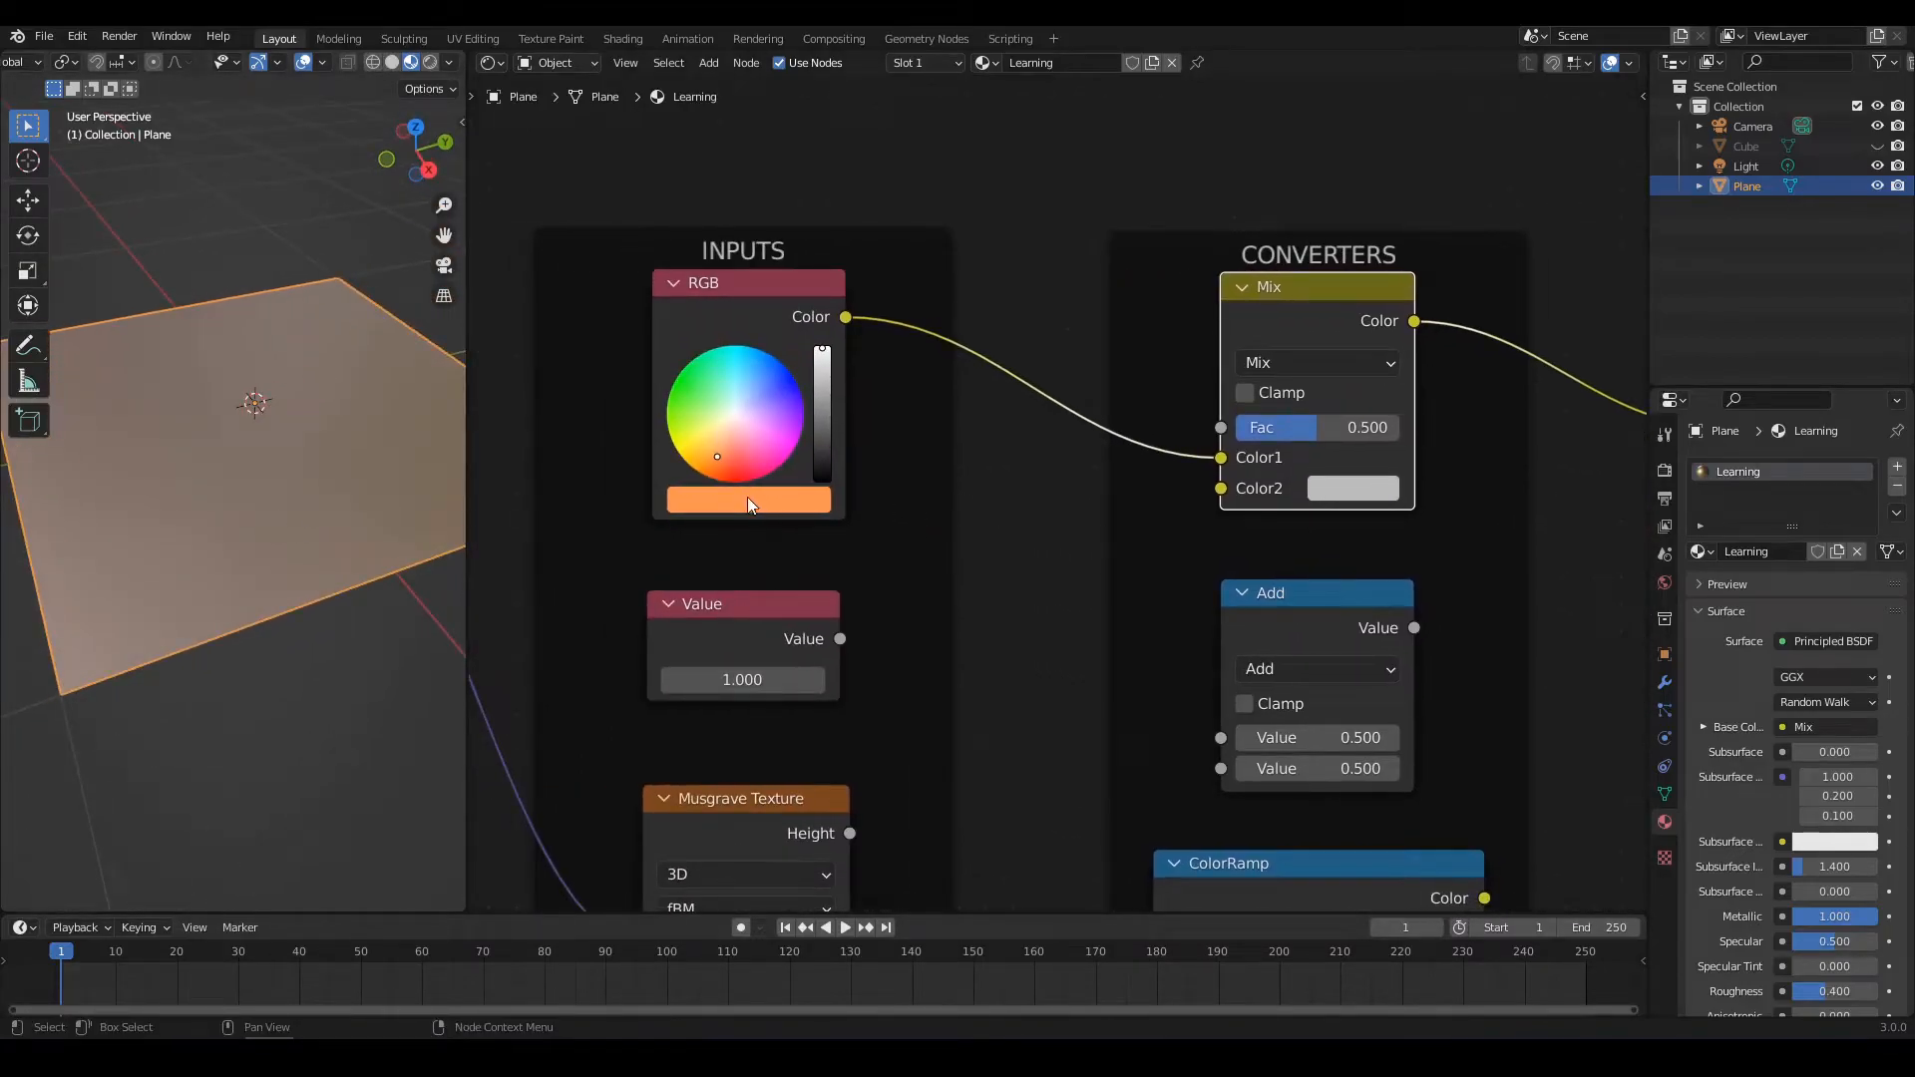
pyautogui.scroll(1, 748, 503)
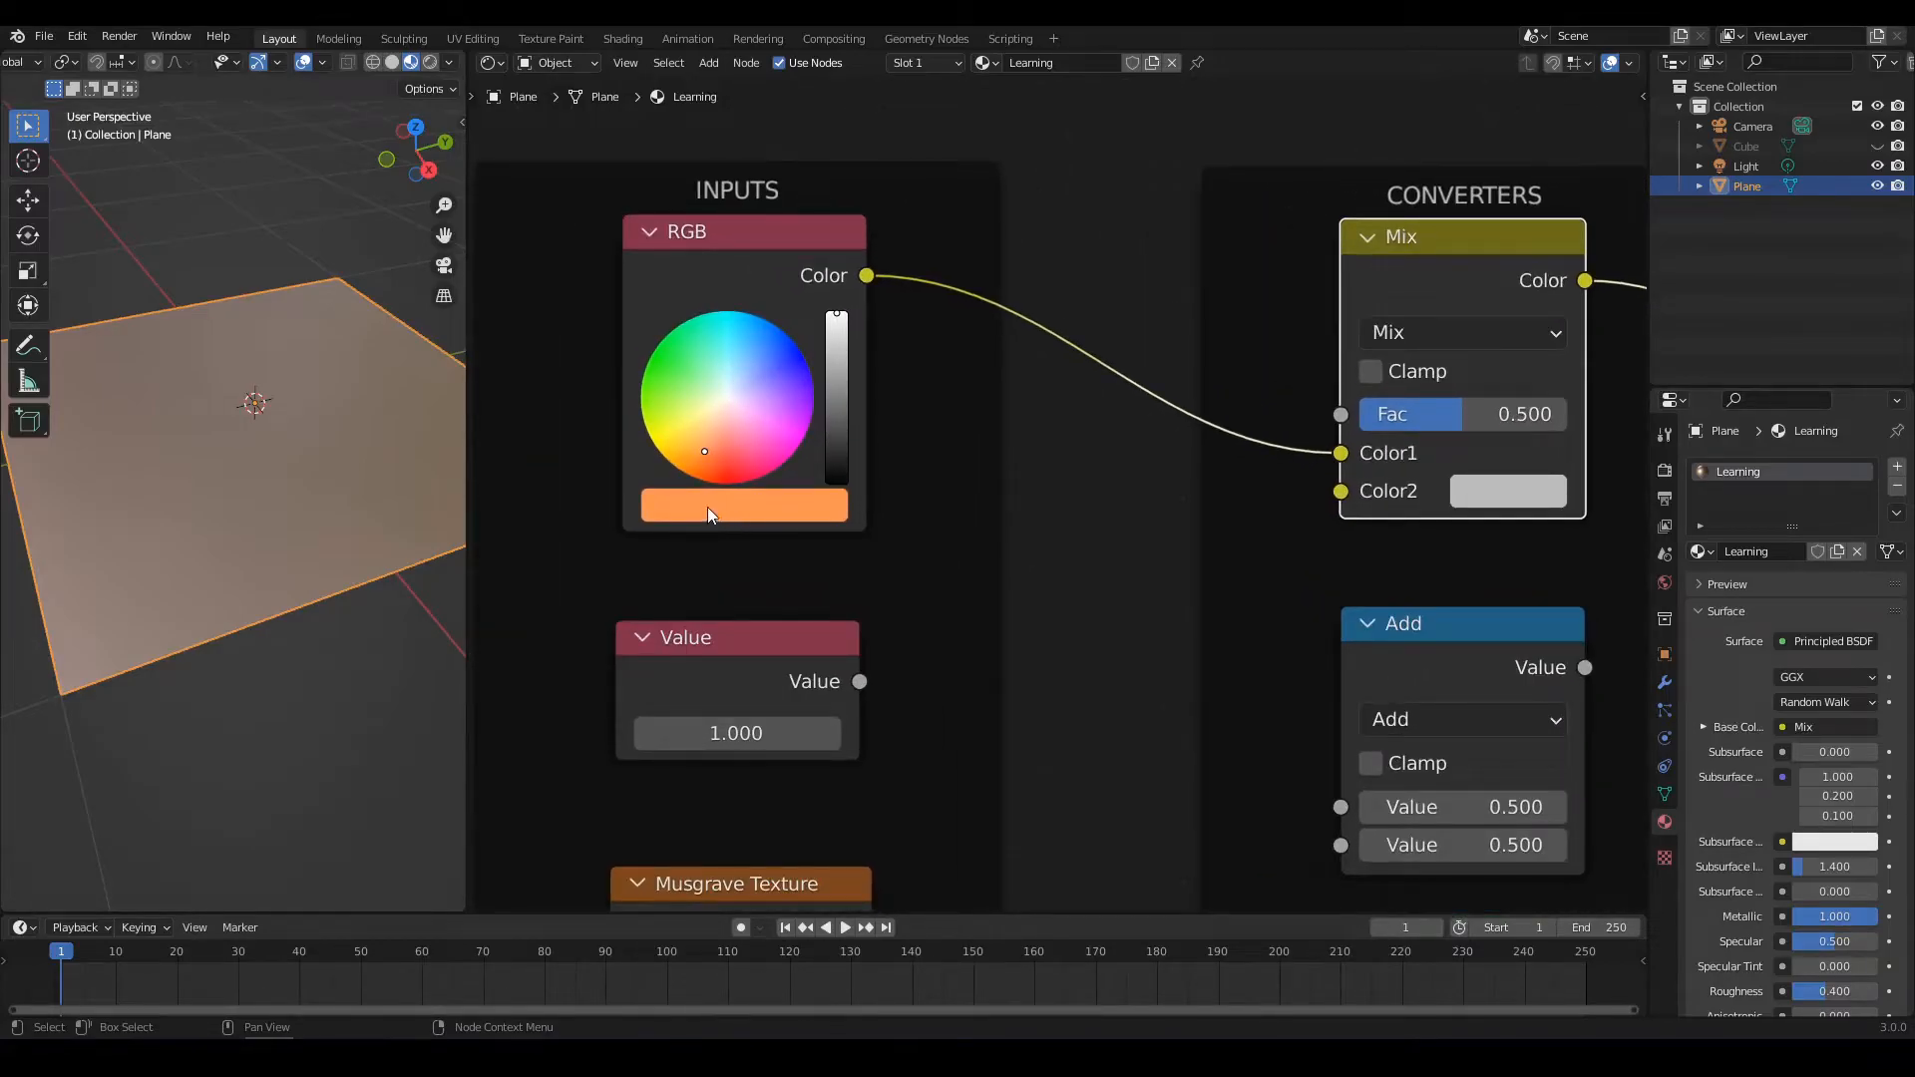
# Set the Mix node's Fac to 1.000 and check the plane's colour from another angle
pyautogui.moveTo(1155, 506); pyautogui.dragTo(836, 508, button='middle')
pyautogui.scroll(1, 995, 479)
pyautogui.scroll(1, 996, 481)
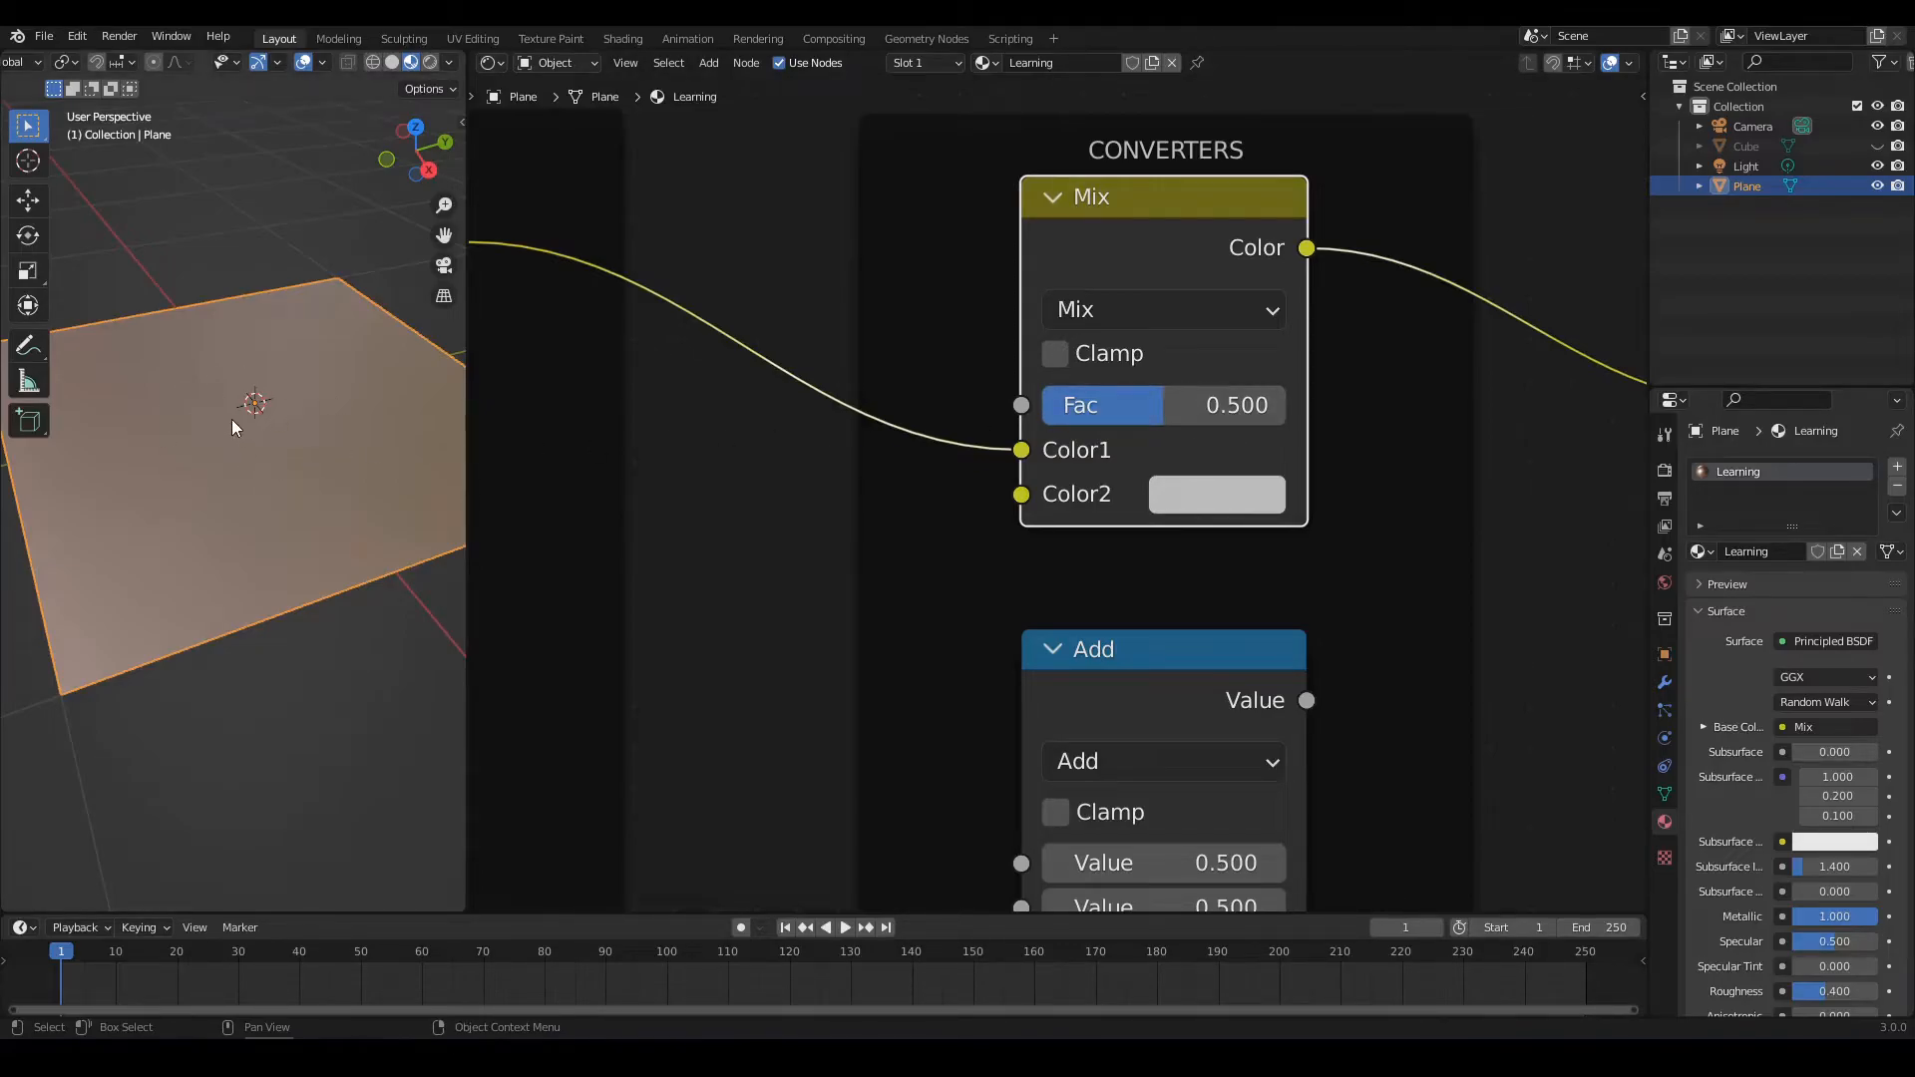
pyautogui.moveTo(1171, 404); pyautogui.dragTo(1286, 404)
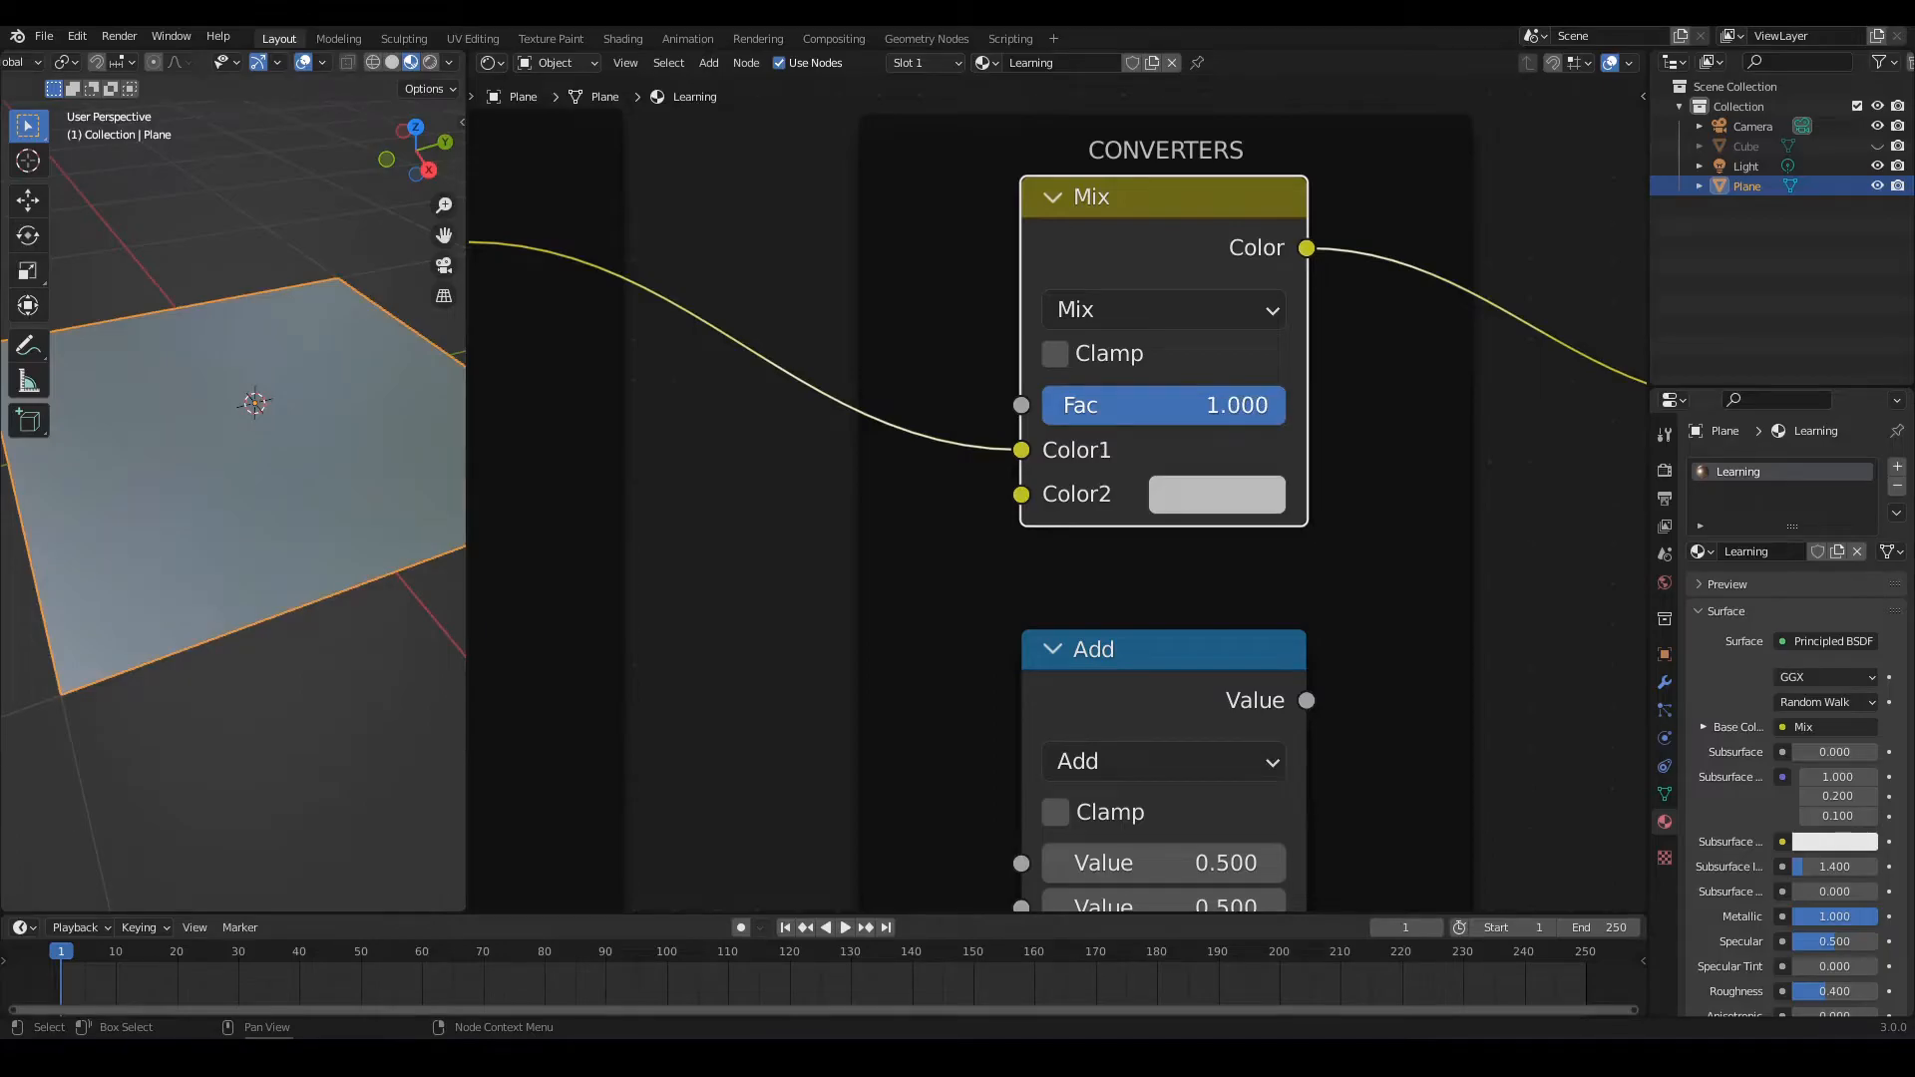
pyautogui.moveTo(284, 558); pyautogui.dragTo(316, 521, button='middle')
# Set the Principled BSDF's Metallic to 0.000 and inspect the plane
pyautogui.scroll(-2, 1060, 495)
pyautogui.moveTo(1360, 565); pyautogui.dragTo(1084, 440, button='middle')
pyautogui.scroll(2, 1133, 499)
pyautogui.moveTo(1512, 469); pyautogui.dragTo(1241, 469)
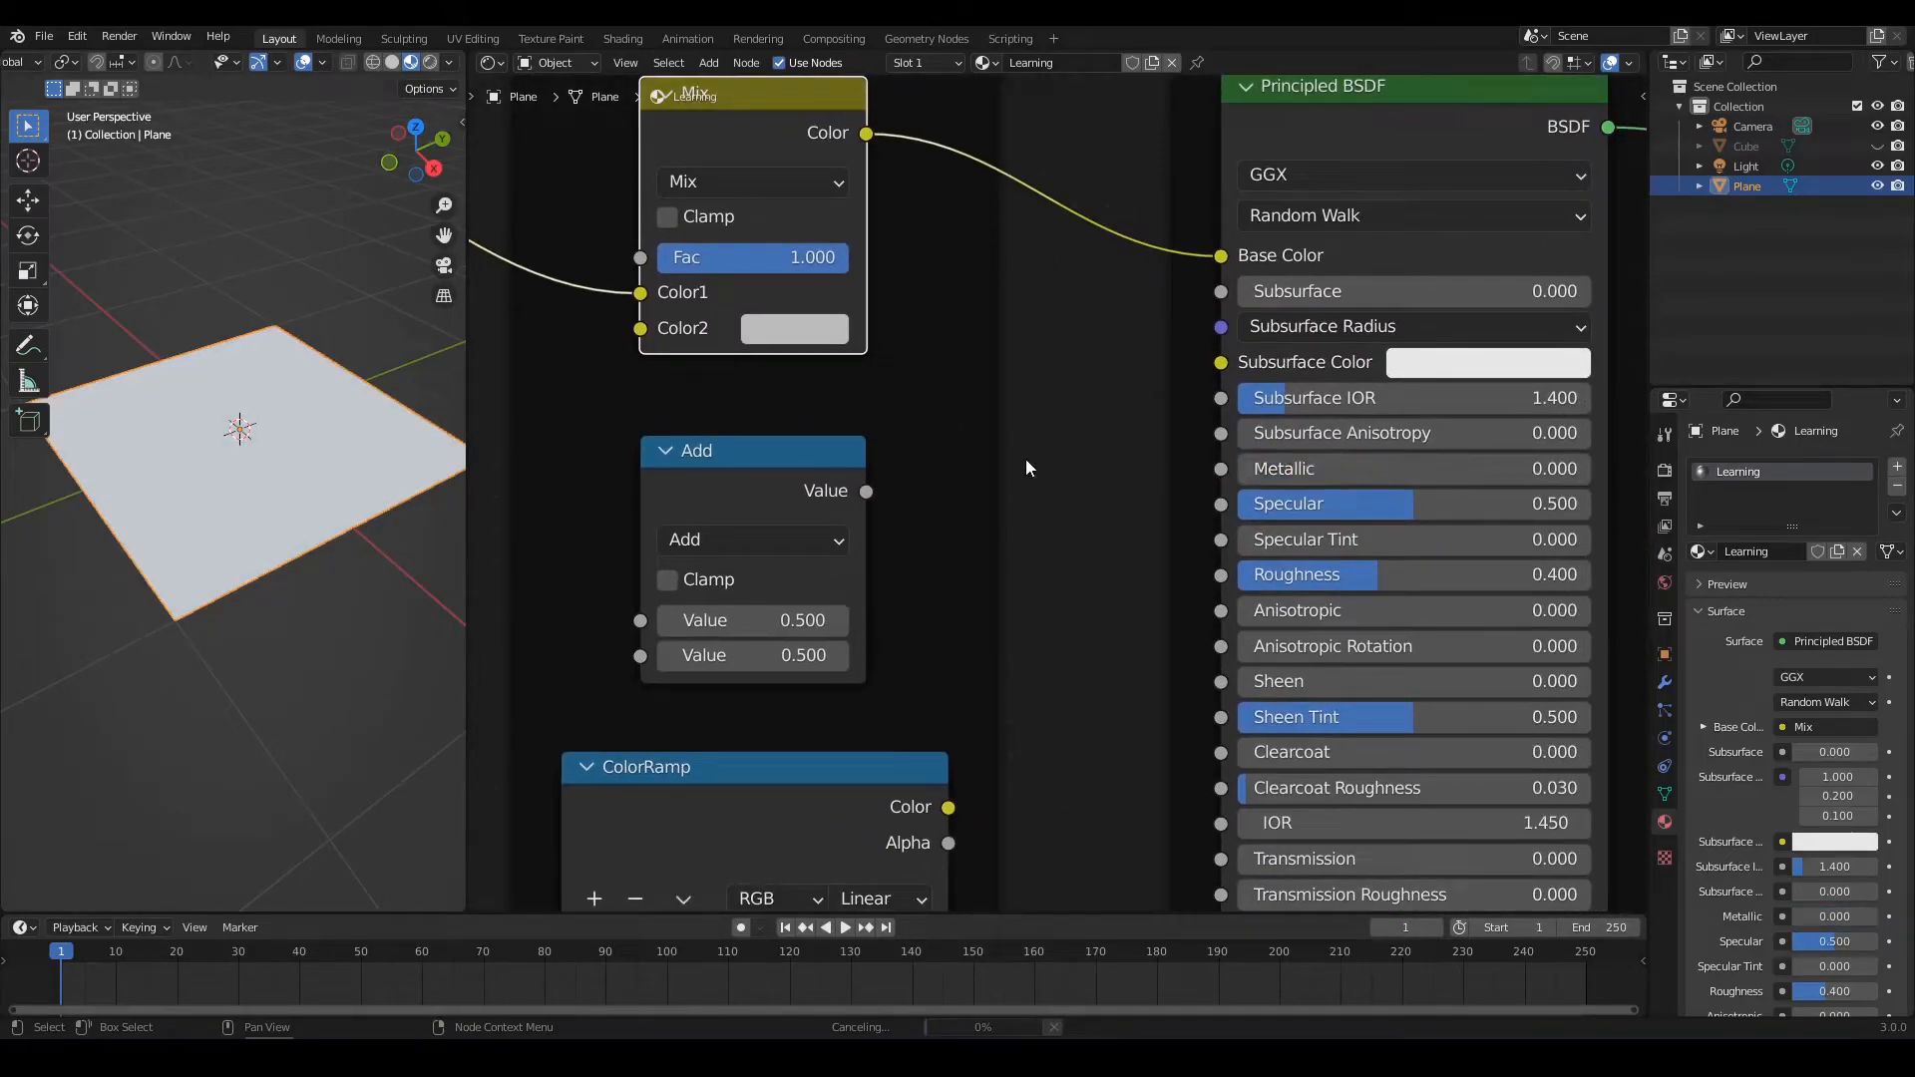
pyautogui.moveTo(262, 466)
pyautogui.mouseDown(button='middle')
pyautogui.moveTo(259, 505)
pyautogui.moveTo(257, 487)
pyautogui.mouseUp(button='middle')
pyautogui.scroll(2, 259, 501)
# Set the Mix node's Fac to 0.517 and change its Color2 to a deep blue
pyautogui.moveTo(619, 415); pyautogui.dragTo(949, 484, button='middle')
pyautogui.scroll(-2, 949, 483)
pyautogui.scroll(2, 1017, 485)
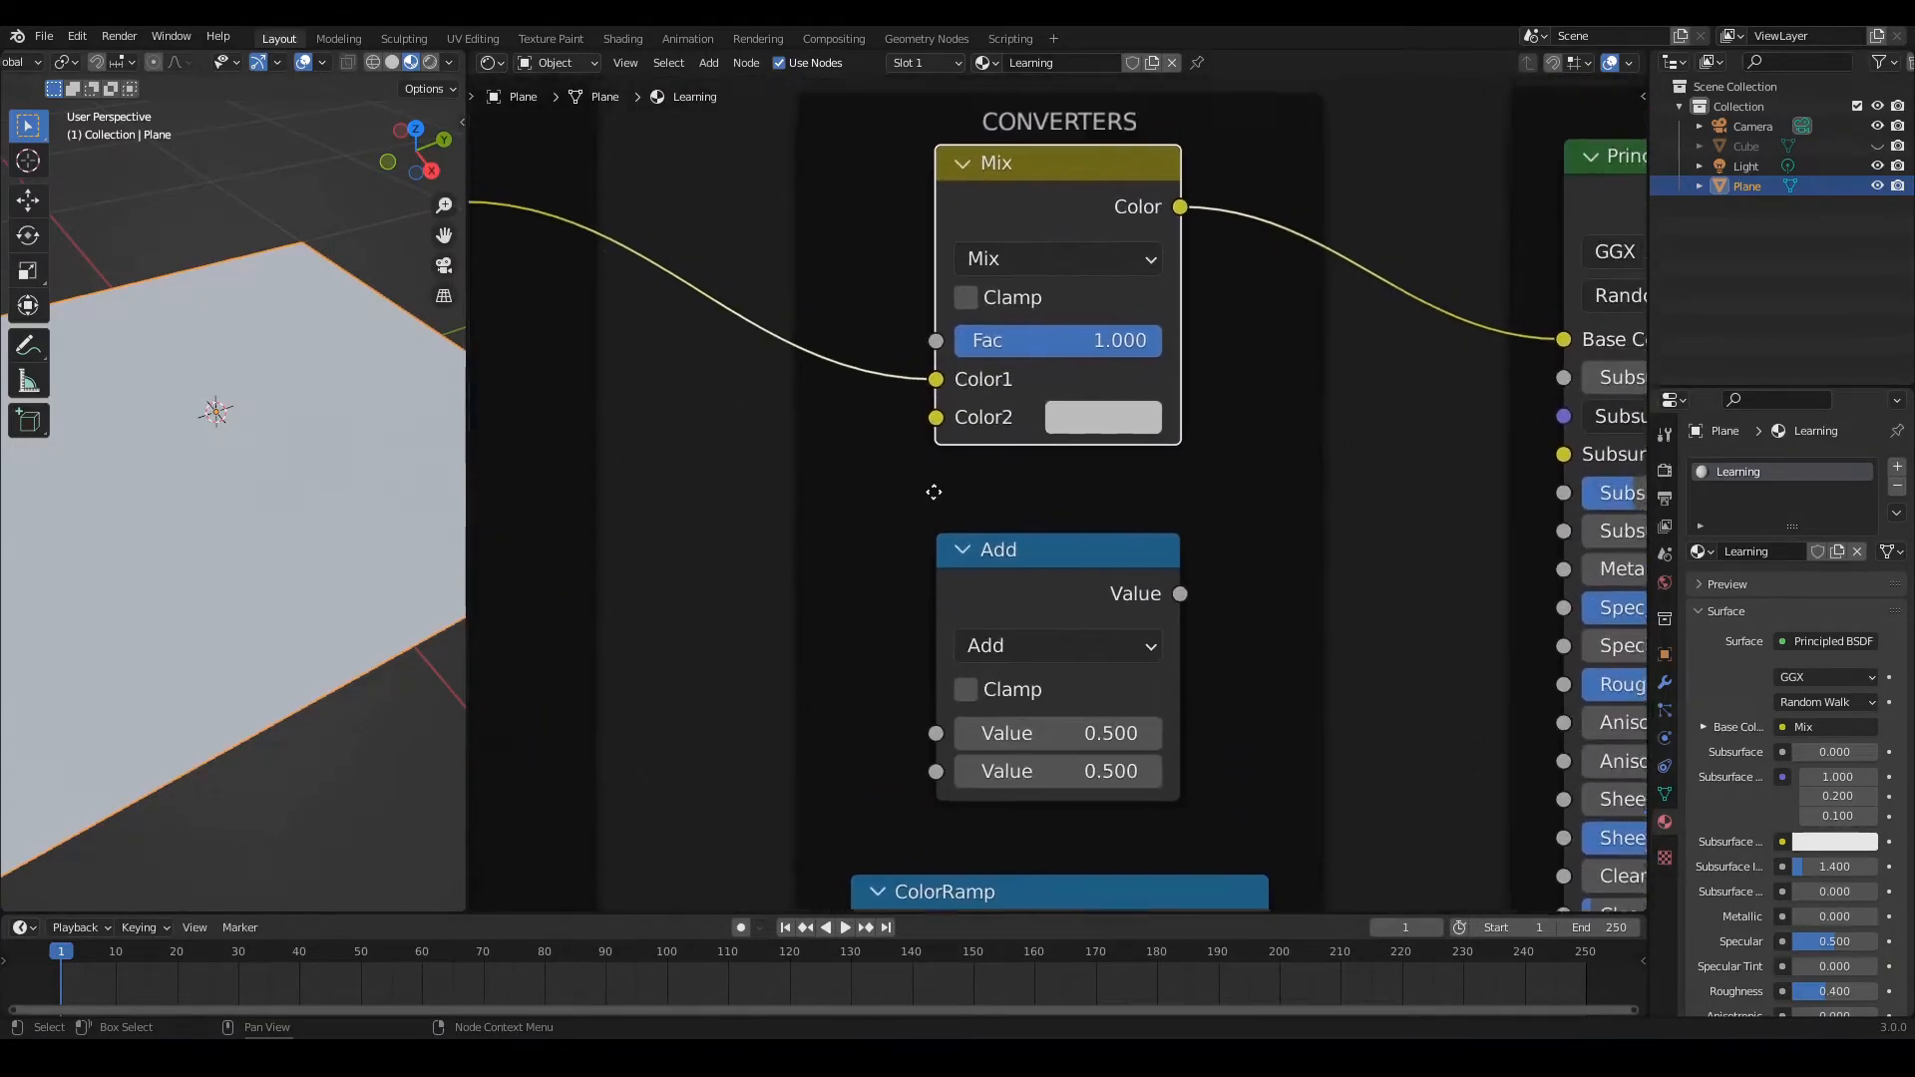
pyautogui.moveTo(1111, 346); pyautogui.dragTo(1057, 328)
pyautogui.click(1101, 417)
pyautogui.click(1356, 557)
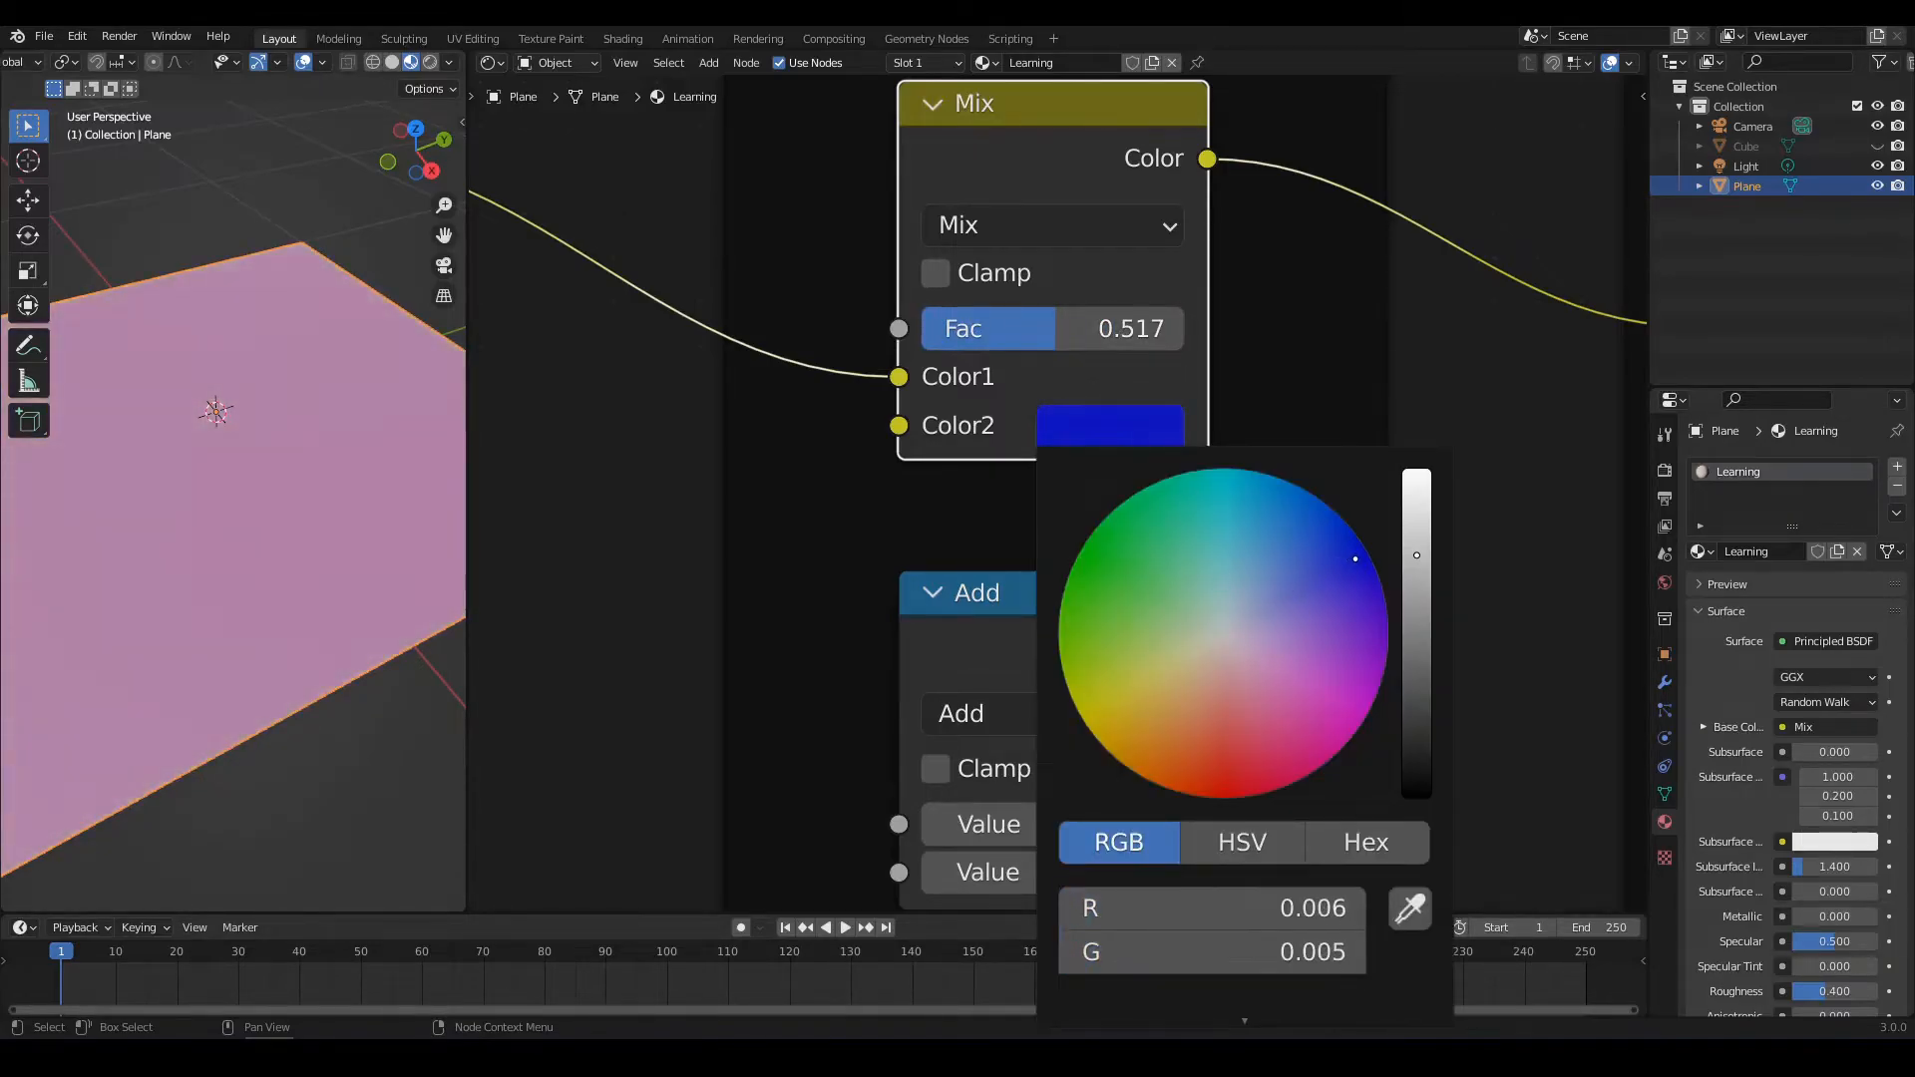
# Adjust the Mix node's Fac to 0.525
pyautogui.scroll(-2, 433, 471)
pyautogui.moveTo(625, 444); pyautogui.dragTo(989, 503, button='middle')
pyautogui.scroll(-1, 989, 503)
pyautogui.scroll(1, 1209, 486)
pyautogui.scroll(1, 1421, 499)
pyautogui.moveTo(1436, 494); pyautogui.dragTo(1295, 493, button='middle')
pyautogui.scroll(1, 1295, 493)
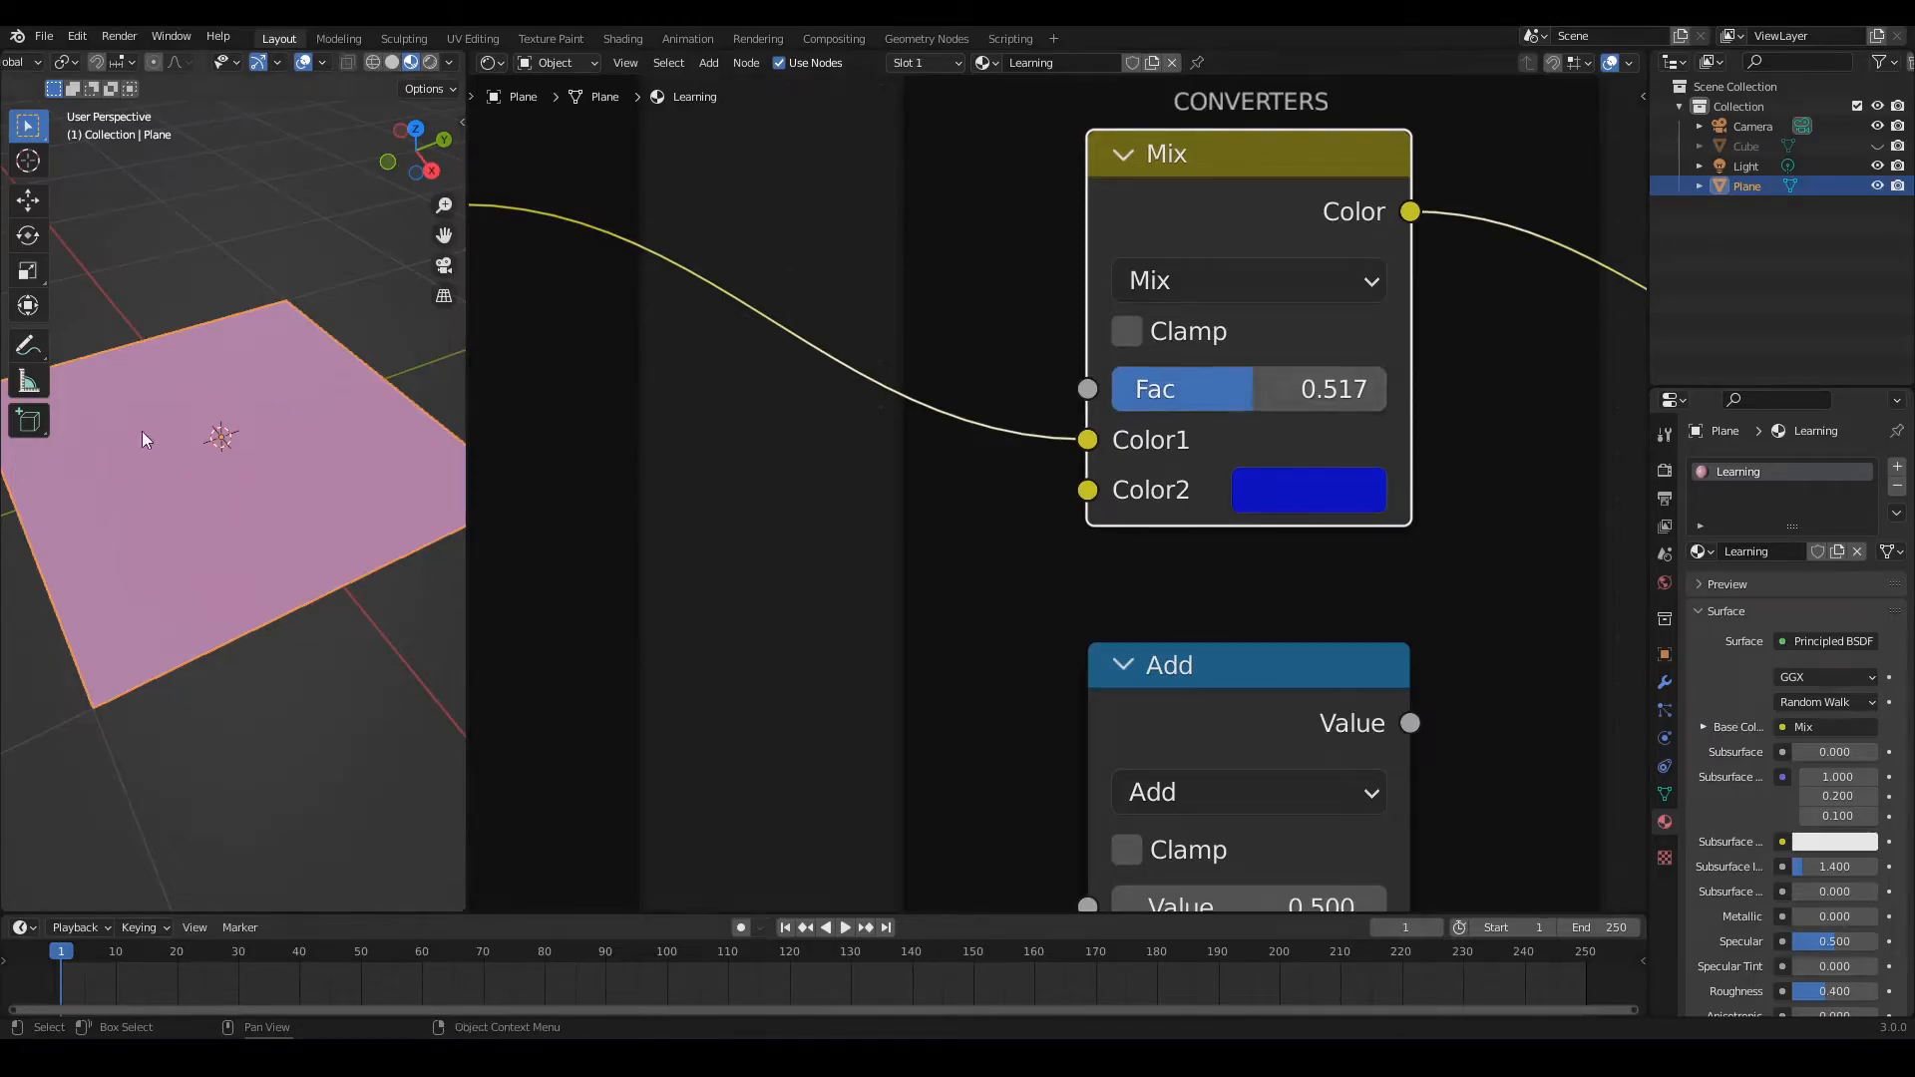
pyautogui.moveTo(1251, 397)
pyautogui.mouseDown()
pyautogui.moveTo(1387, 397)
pyautogui.moveTo(1117, 389)
pyautogui.moveTo(1367, 389)
pyautogui.moveTo(1195, 389)
pyautogui.moveTo(1256, 389)
pyautogui.mouseUp()
# Set the Value input node to 0
pyautogui.scroll(-4, 1116, 559)
pyautogui.scroll(3, 1004, 632)
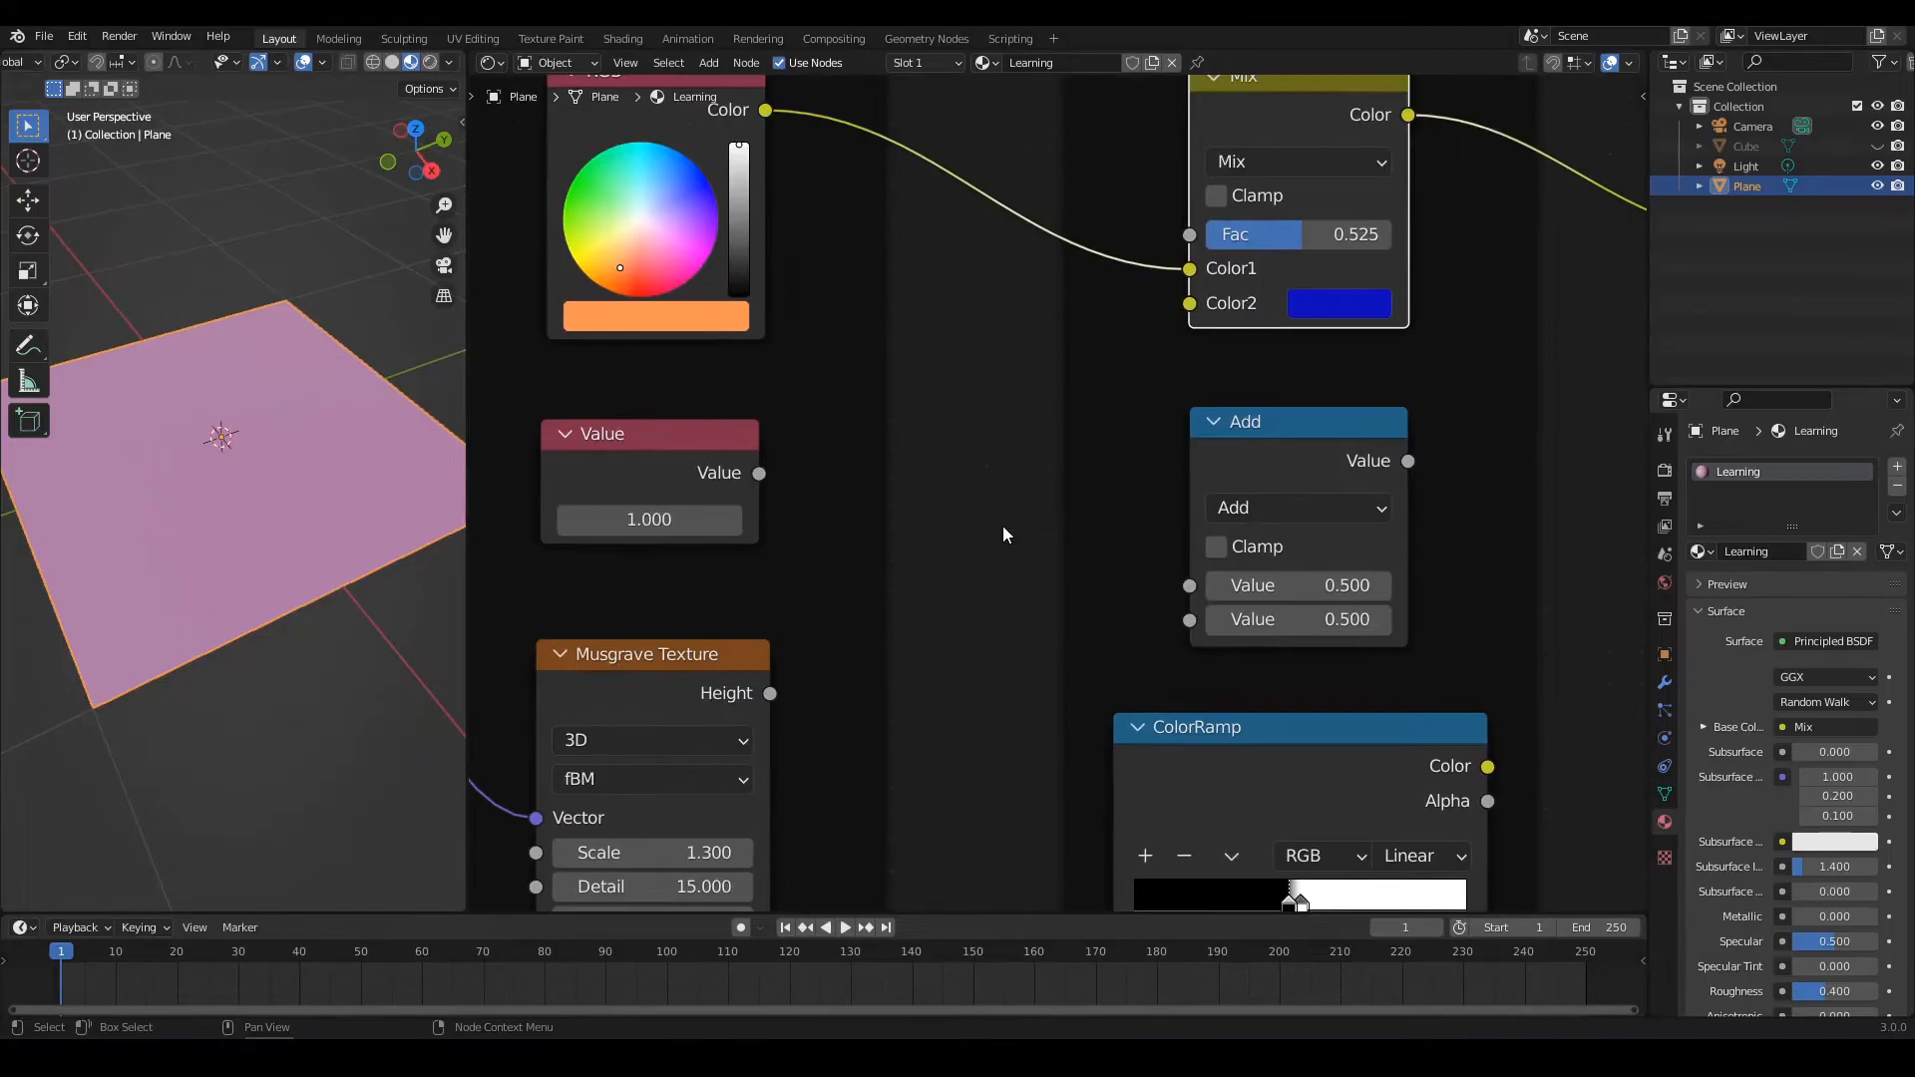
pyautogui.moveTo(867, 509); pyautogui.dragTo(938, 479, button='middle')
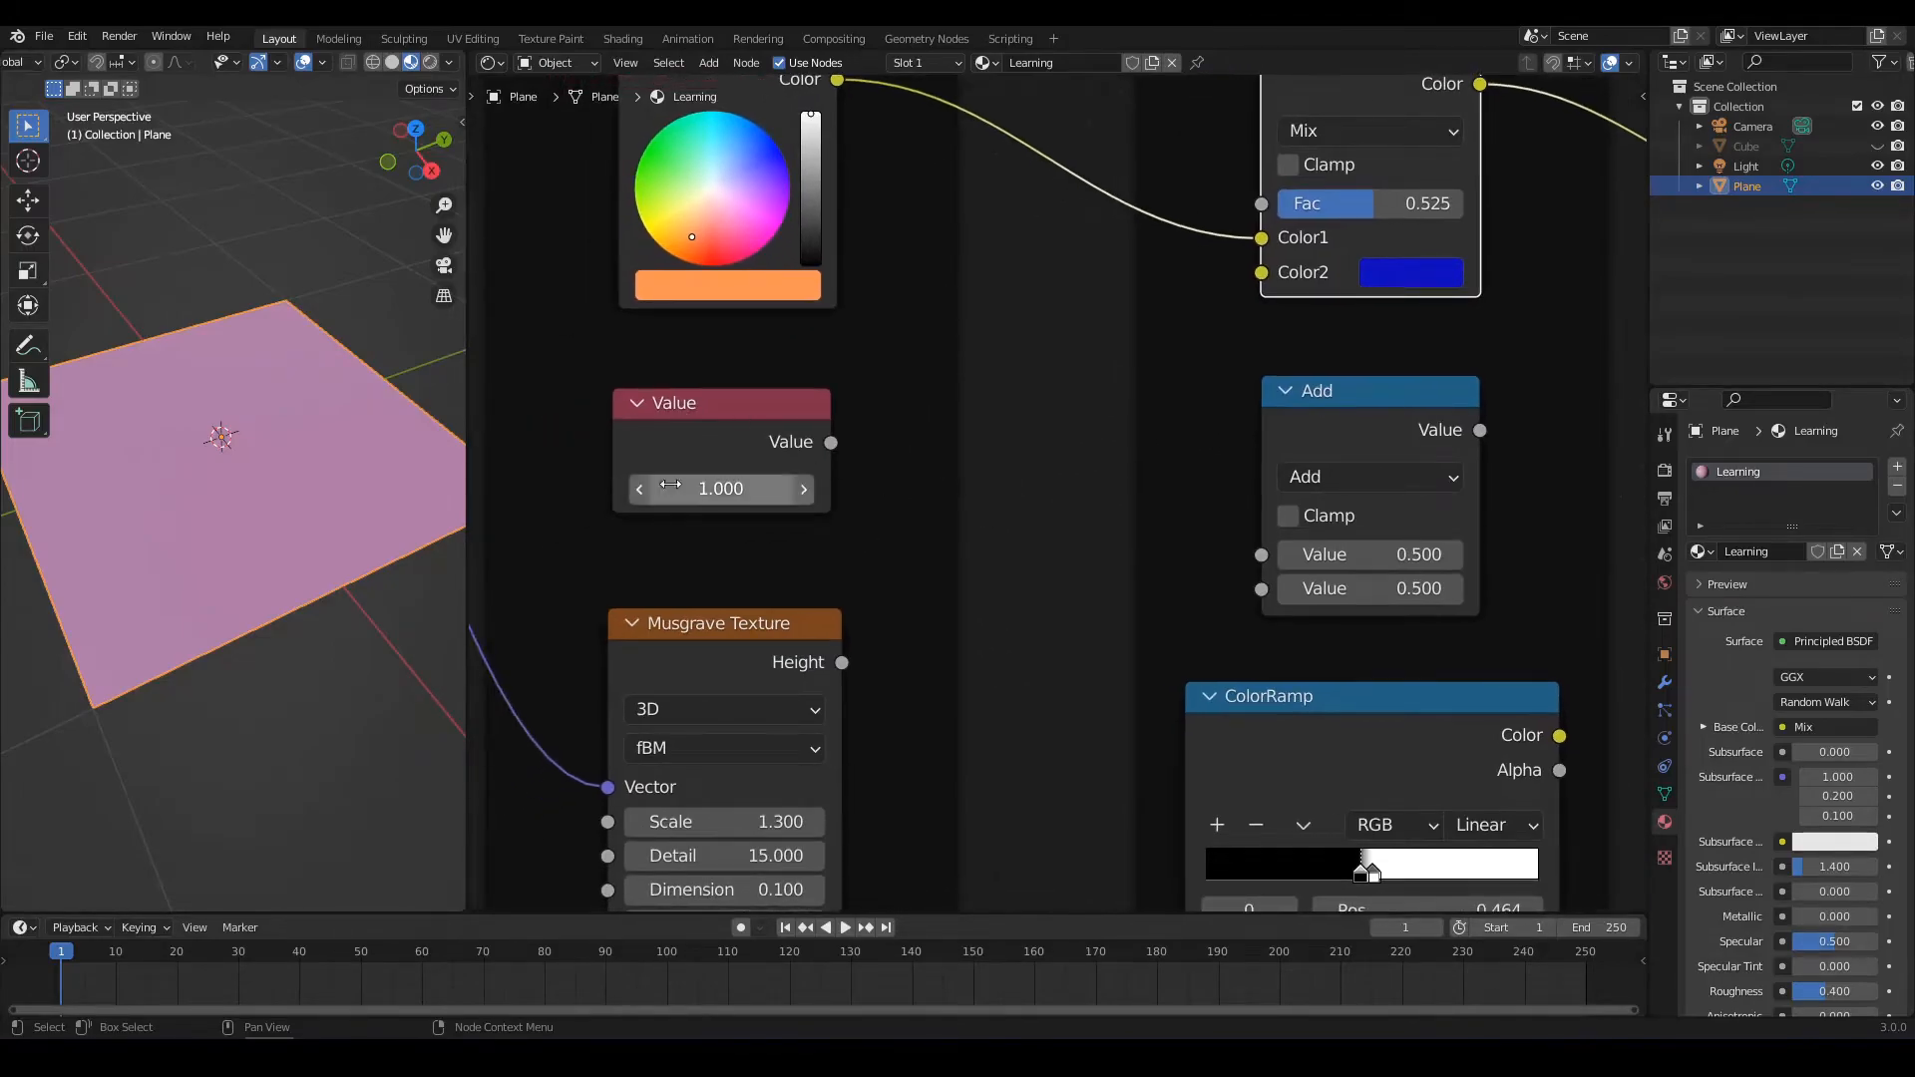
pyautogui.click(736, 489)
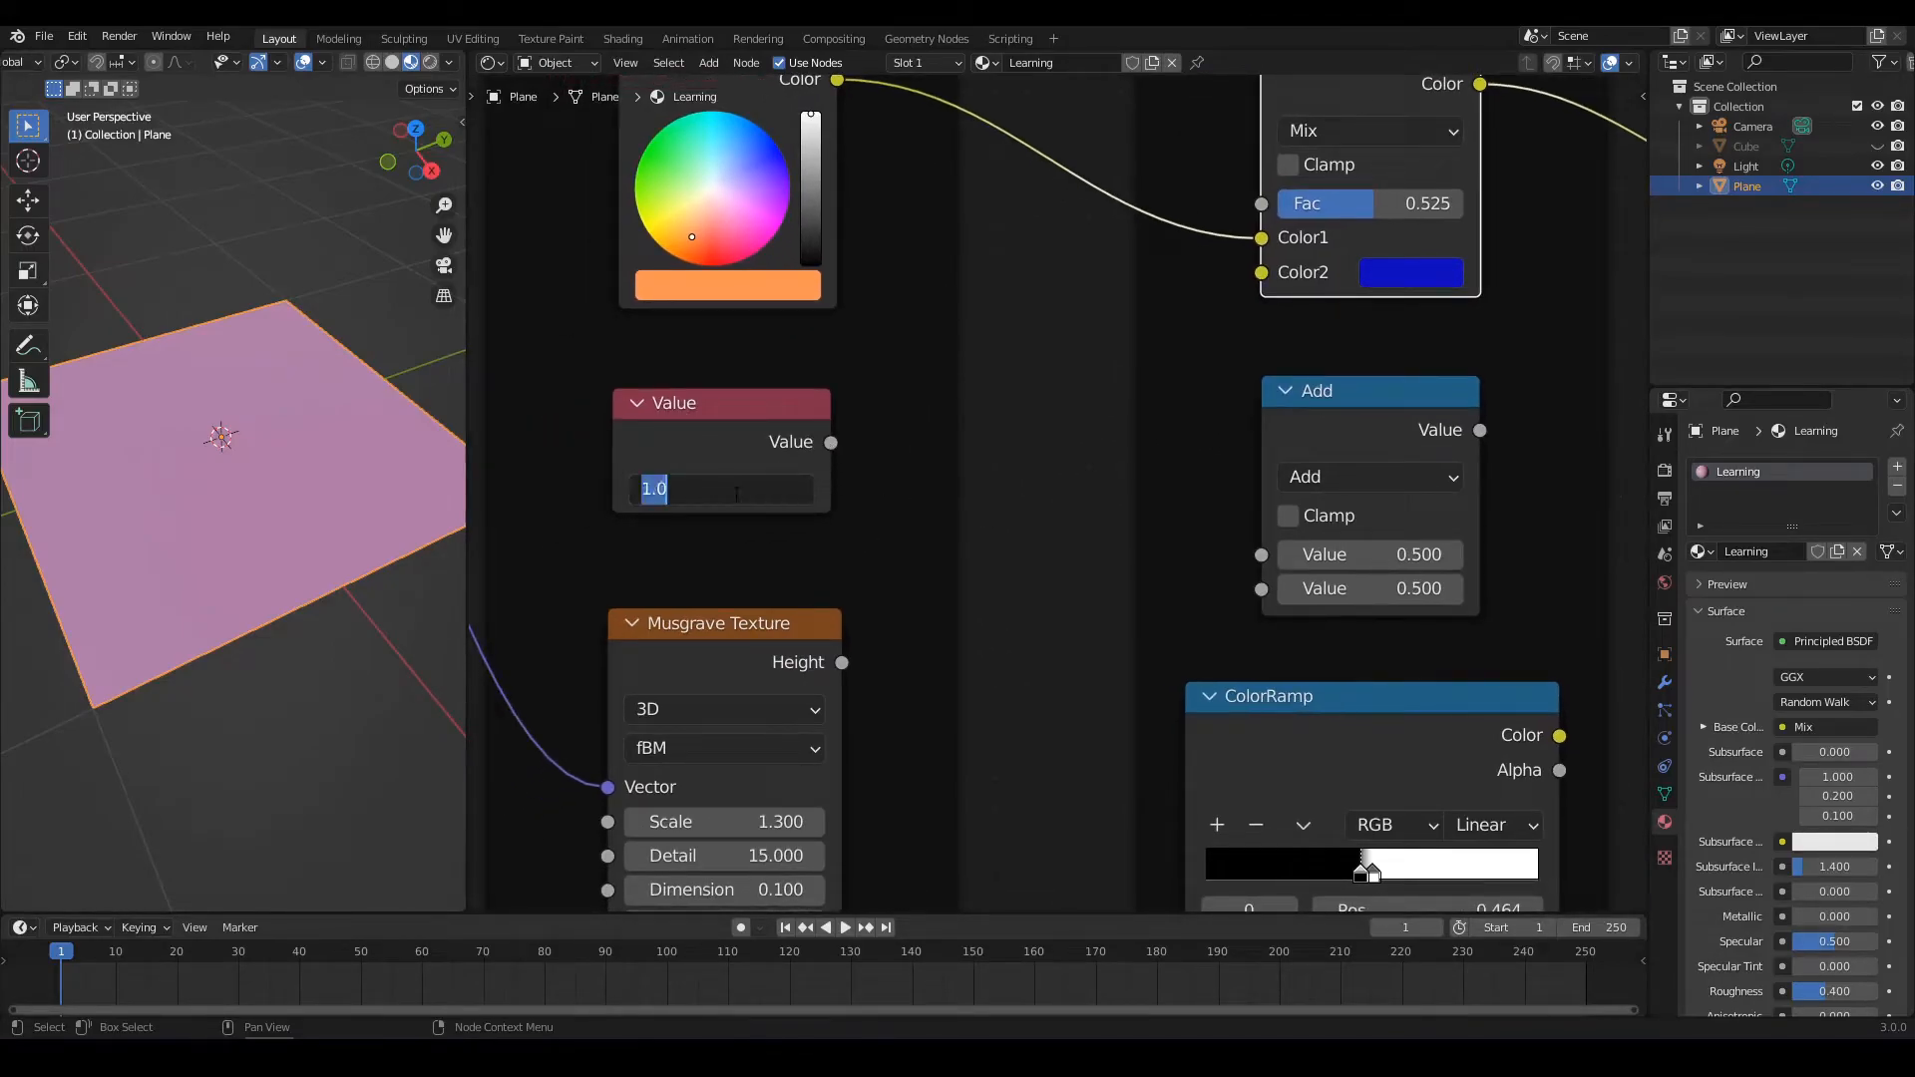
pyautogui.write('0')
pyautogui.press('Return')
# Connect the Value node to the Add node's first Value input and set the second Value to 1
pyautogui.moveTo(832, 445); pyautogui.dragTo(722, 463, button='middle')
pyautogui.moveTo(722, 463); pyautogui.dragTo(1153, 575)
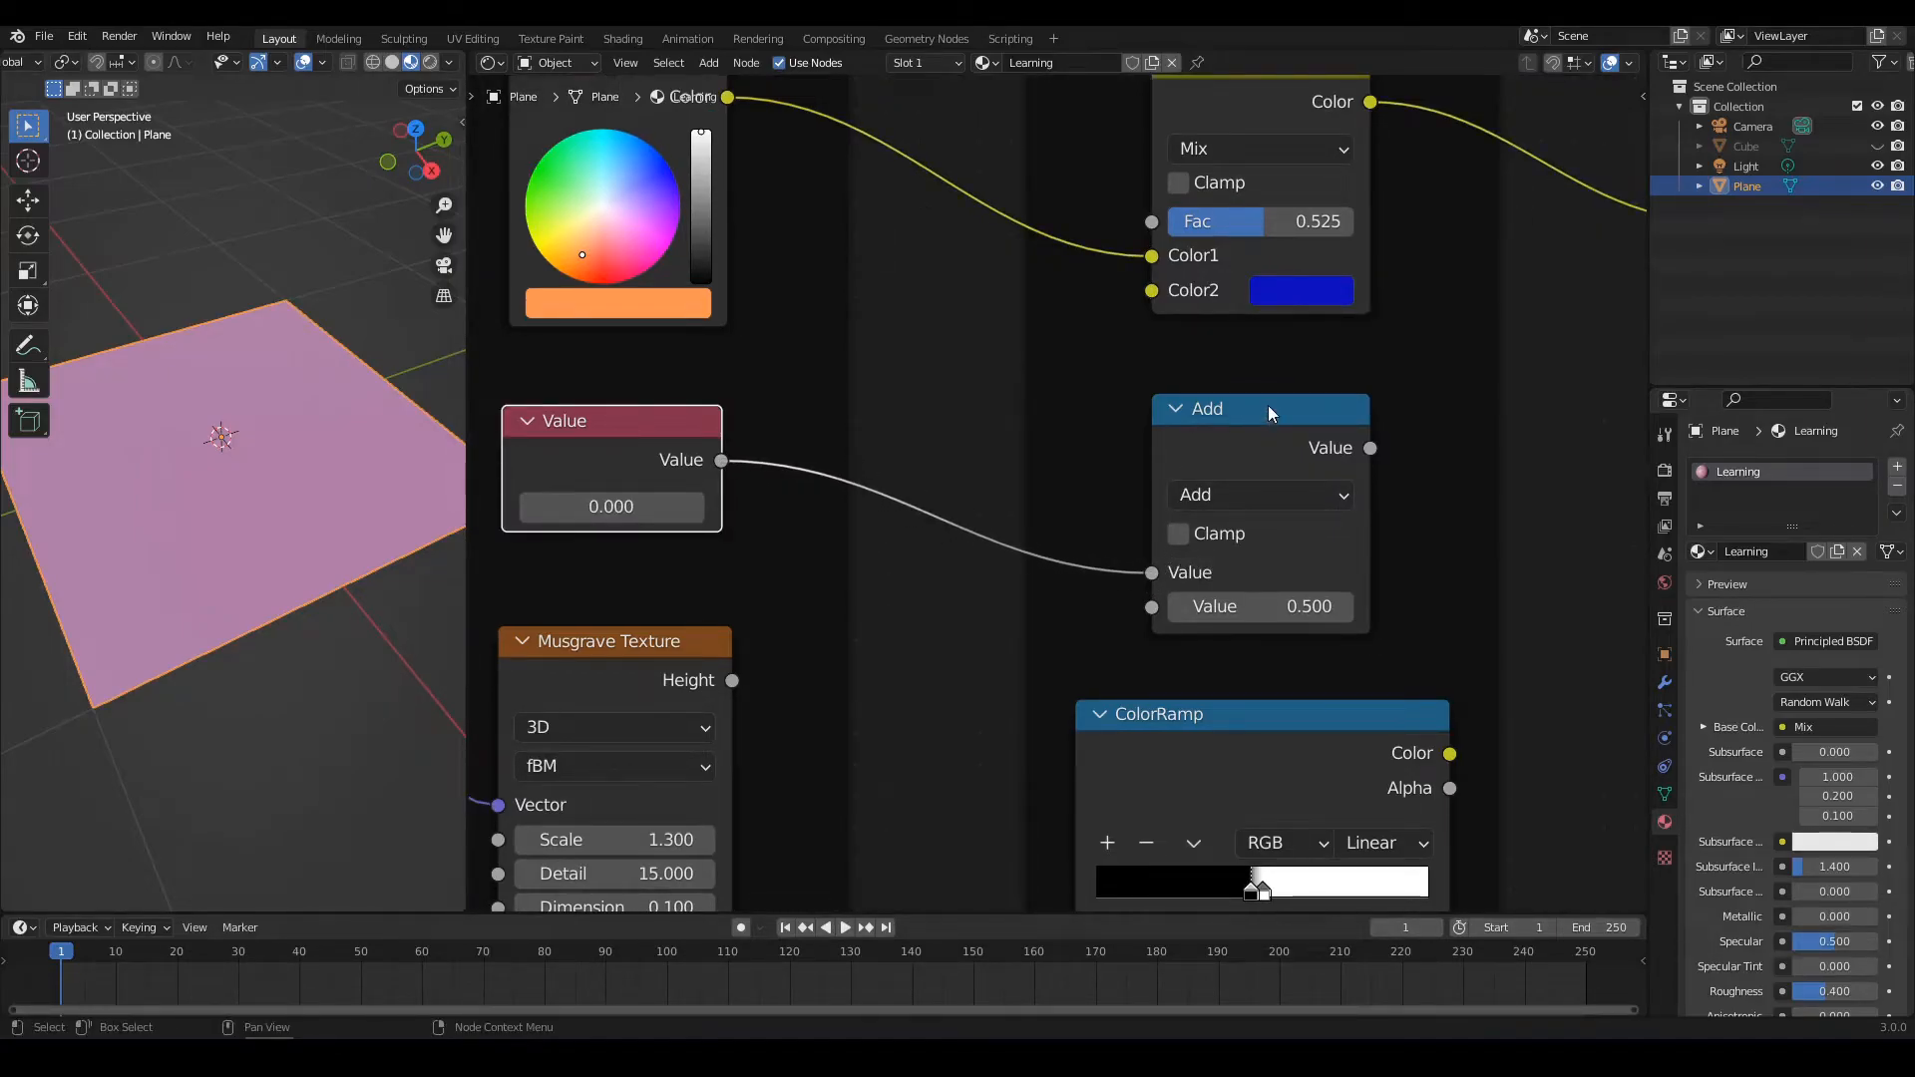
pyautogui.moveTo(1253, 477); pyautogui.dragTo(1235, 407, button='middle')
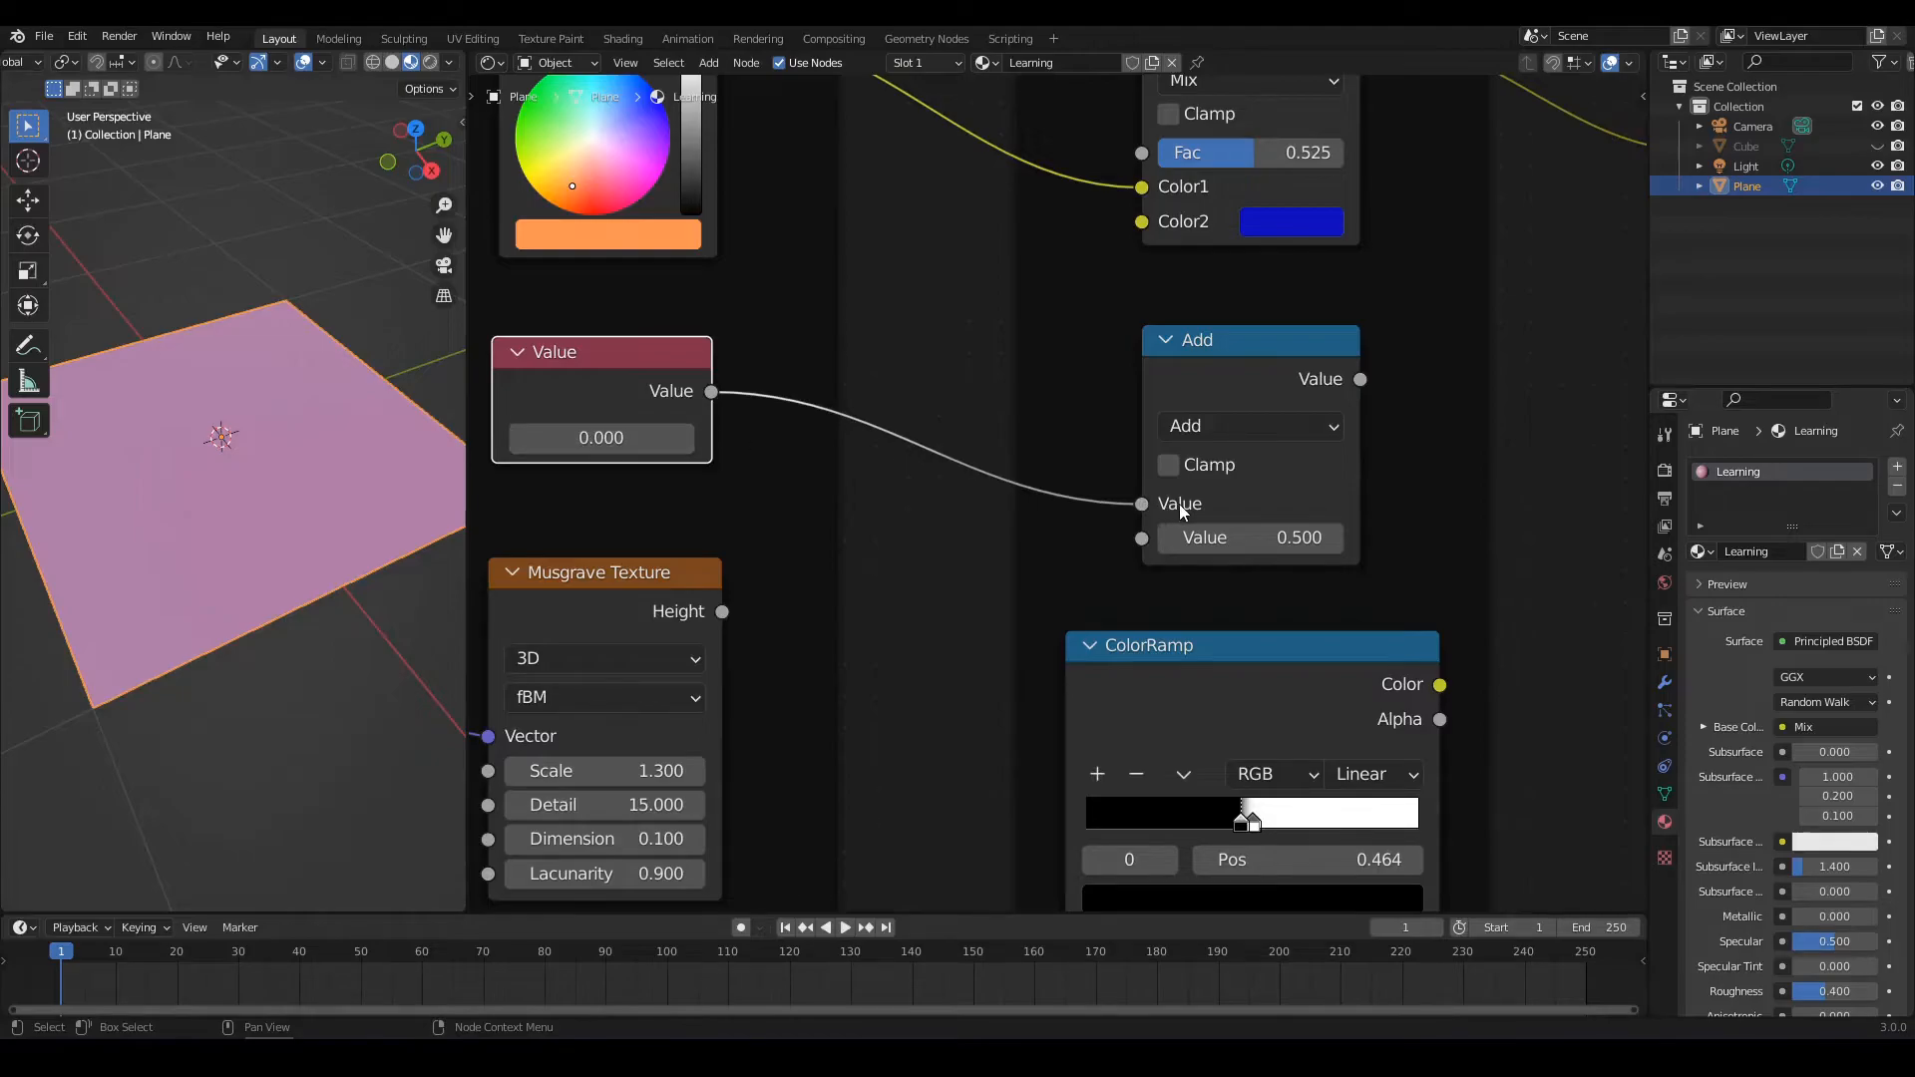
pyautogui.click(1265, 539)
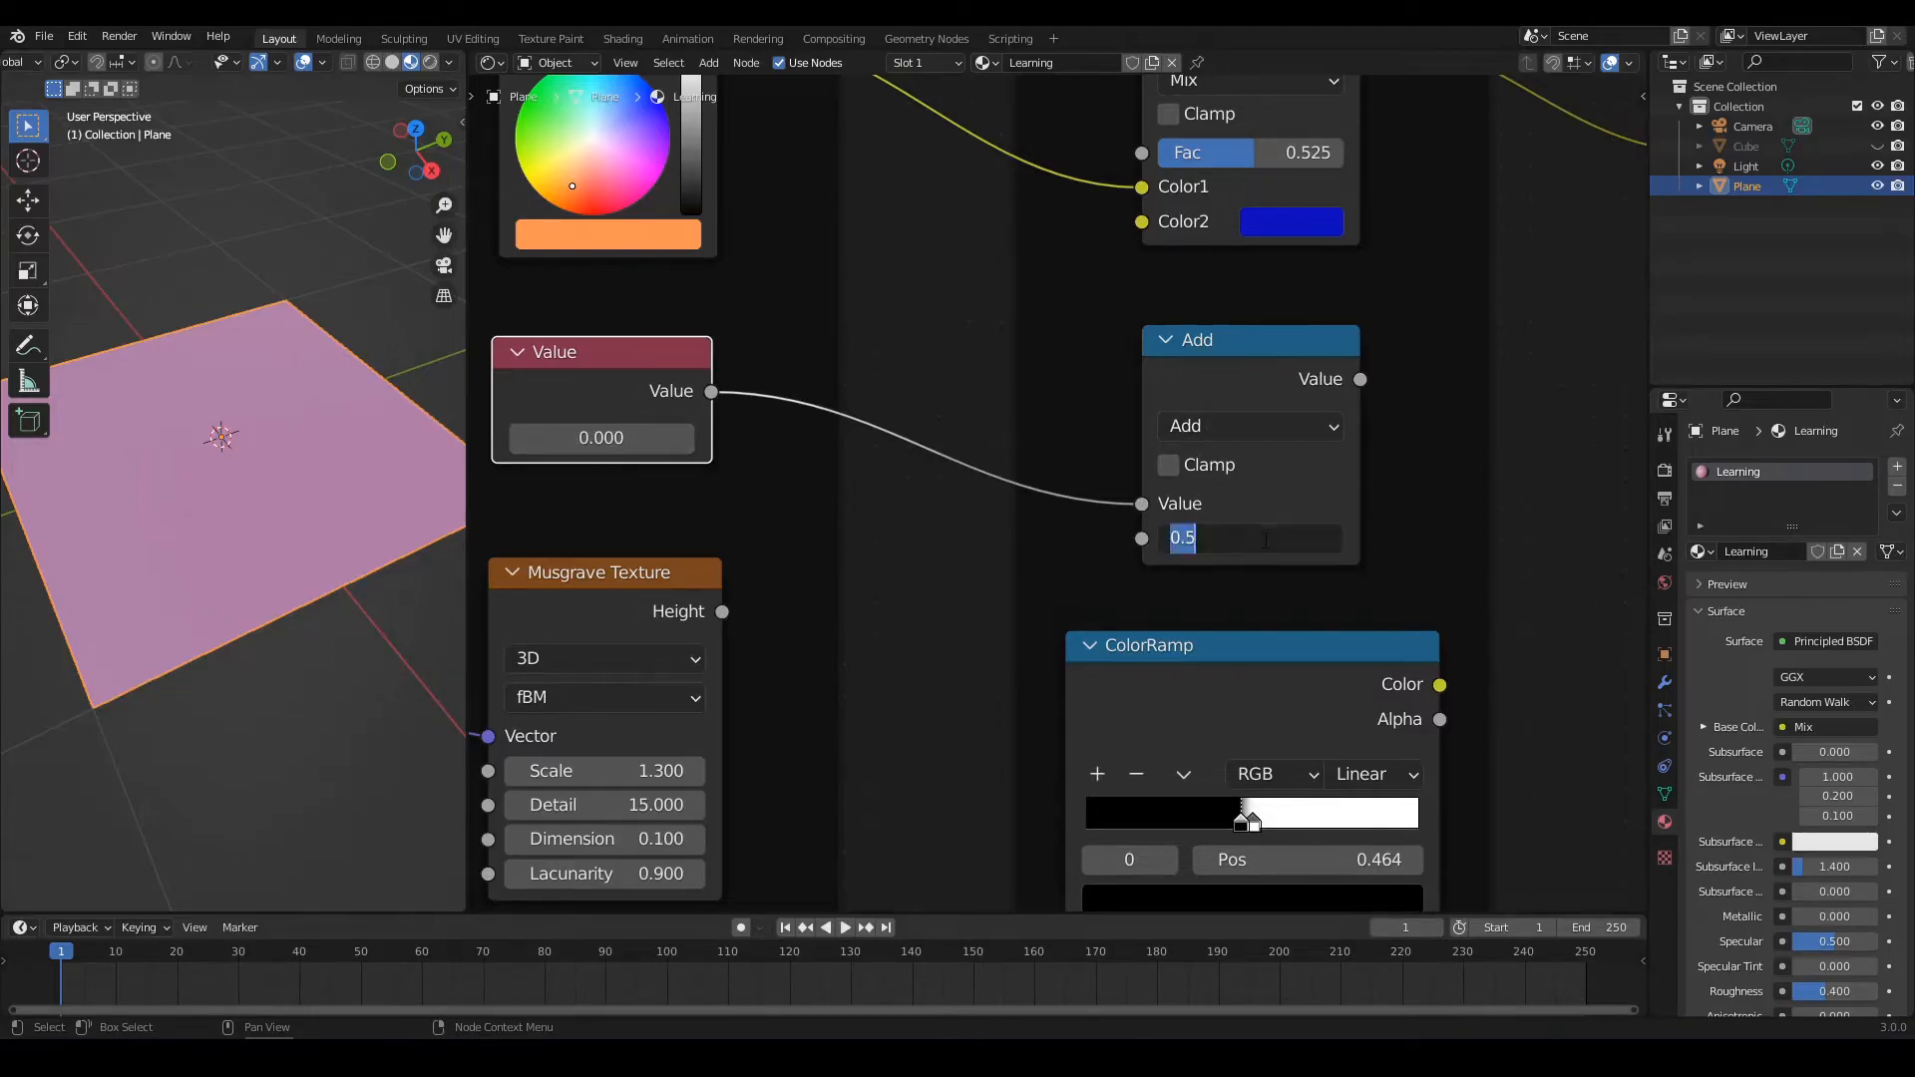
pyautogui.press('Return')
pyautogui.click(1264, 539)
pyautogui.write('1')
pyautogui.press('Return')
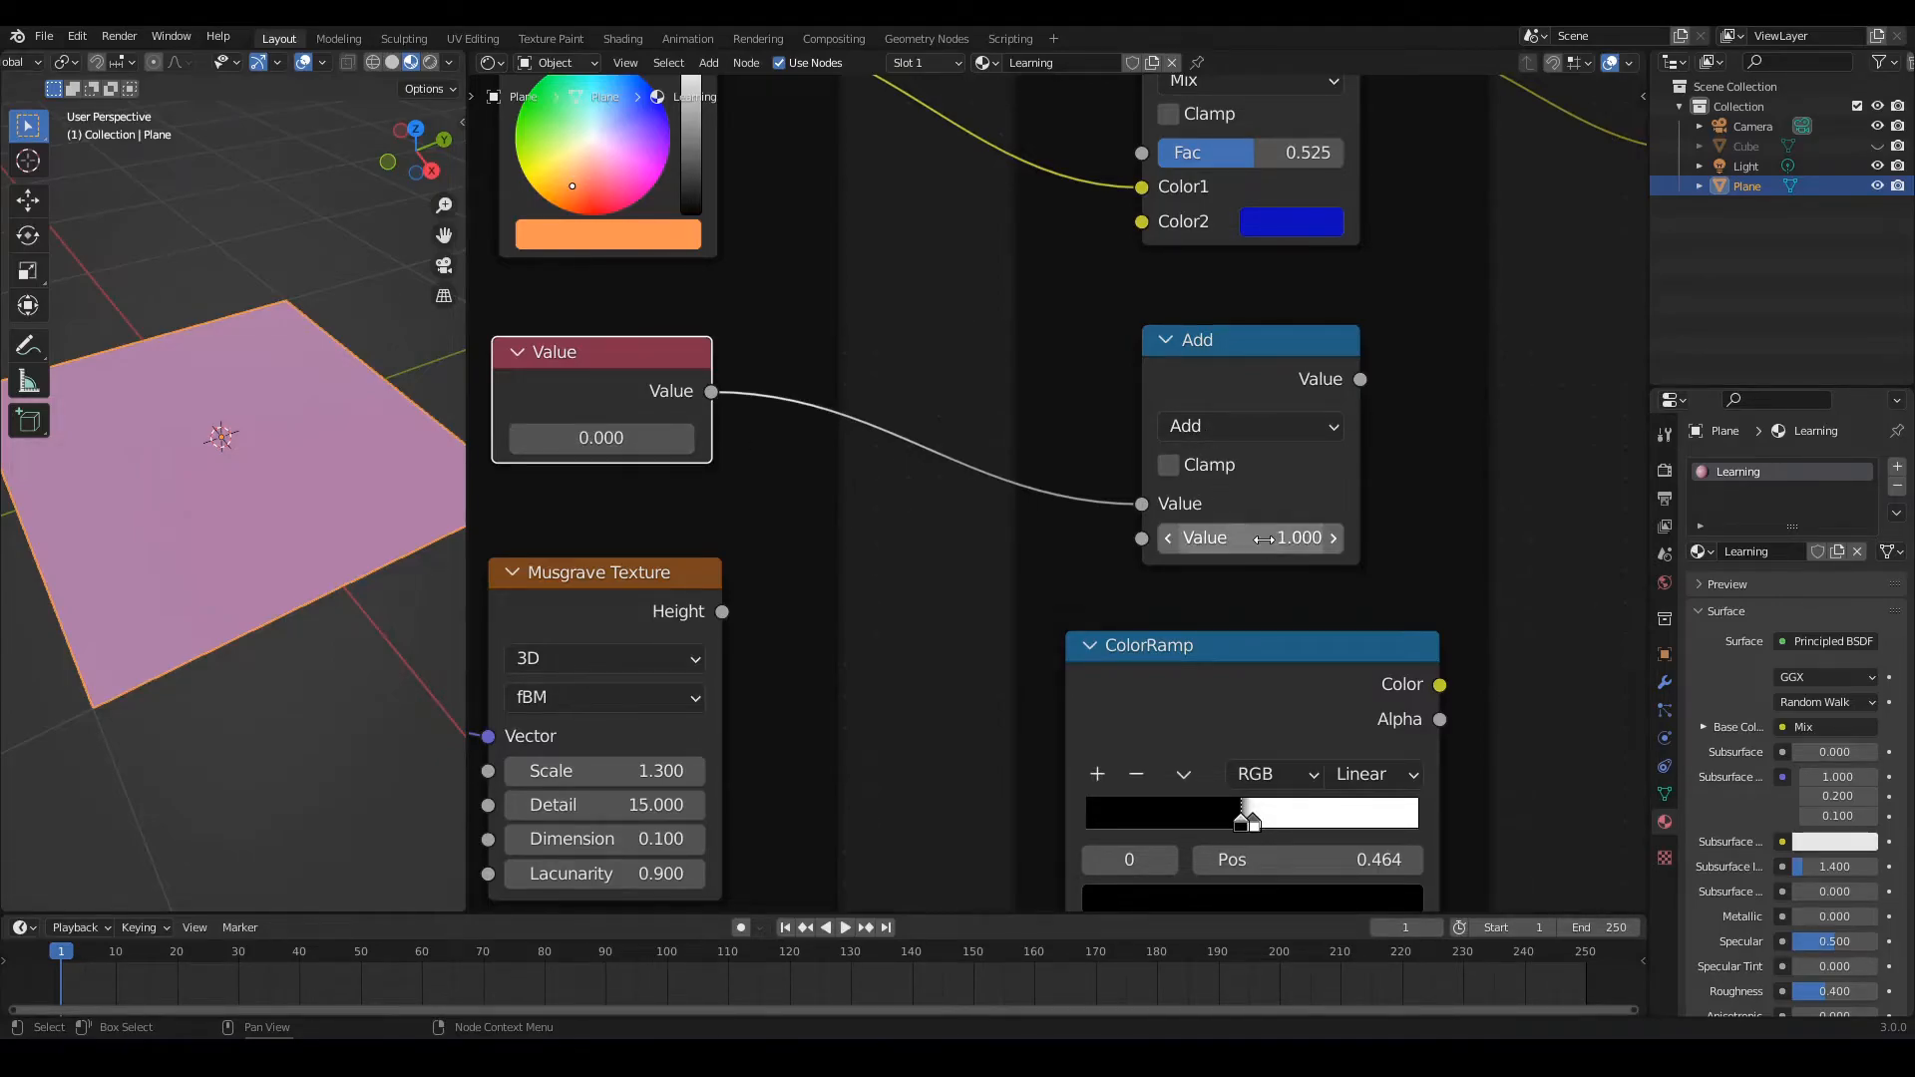
# Connect the Add node's Value output to the Principled BSDF's Metallic input and set Roughness to 0.077
pyautogui.scroll(-4, 1265, 538)
pyautogui.scroll(3, 1157, 557)
pyautogui.moveTo(1398, 493); pyautogui.dragTo(1058, 511, button='middle')
pyautogui.moveTo(988, 466); pyautogui.dragTo(1304, 447)
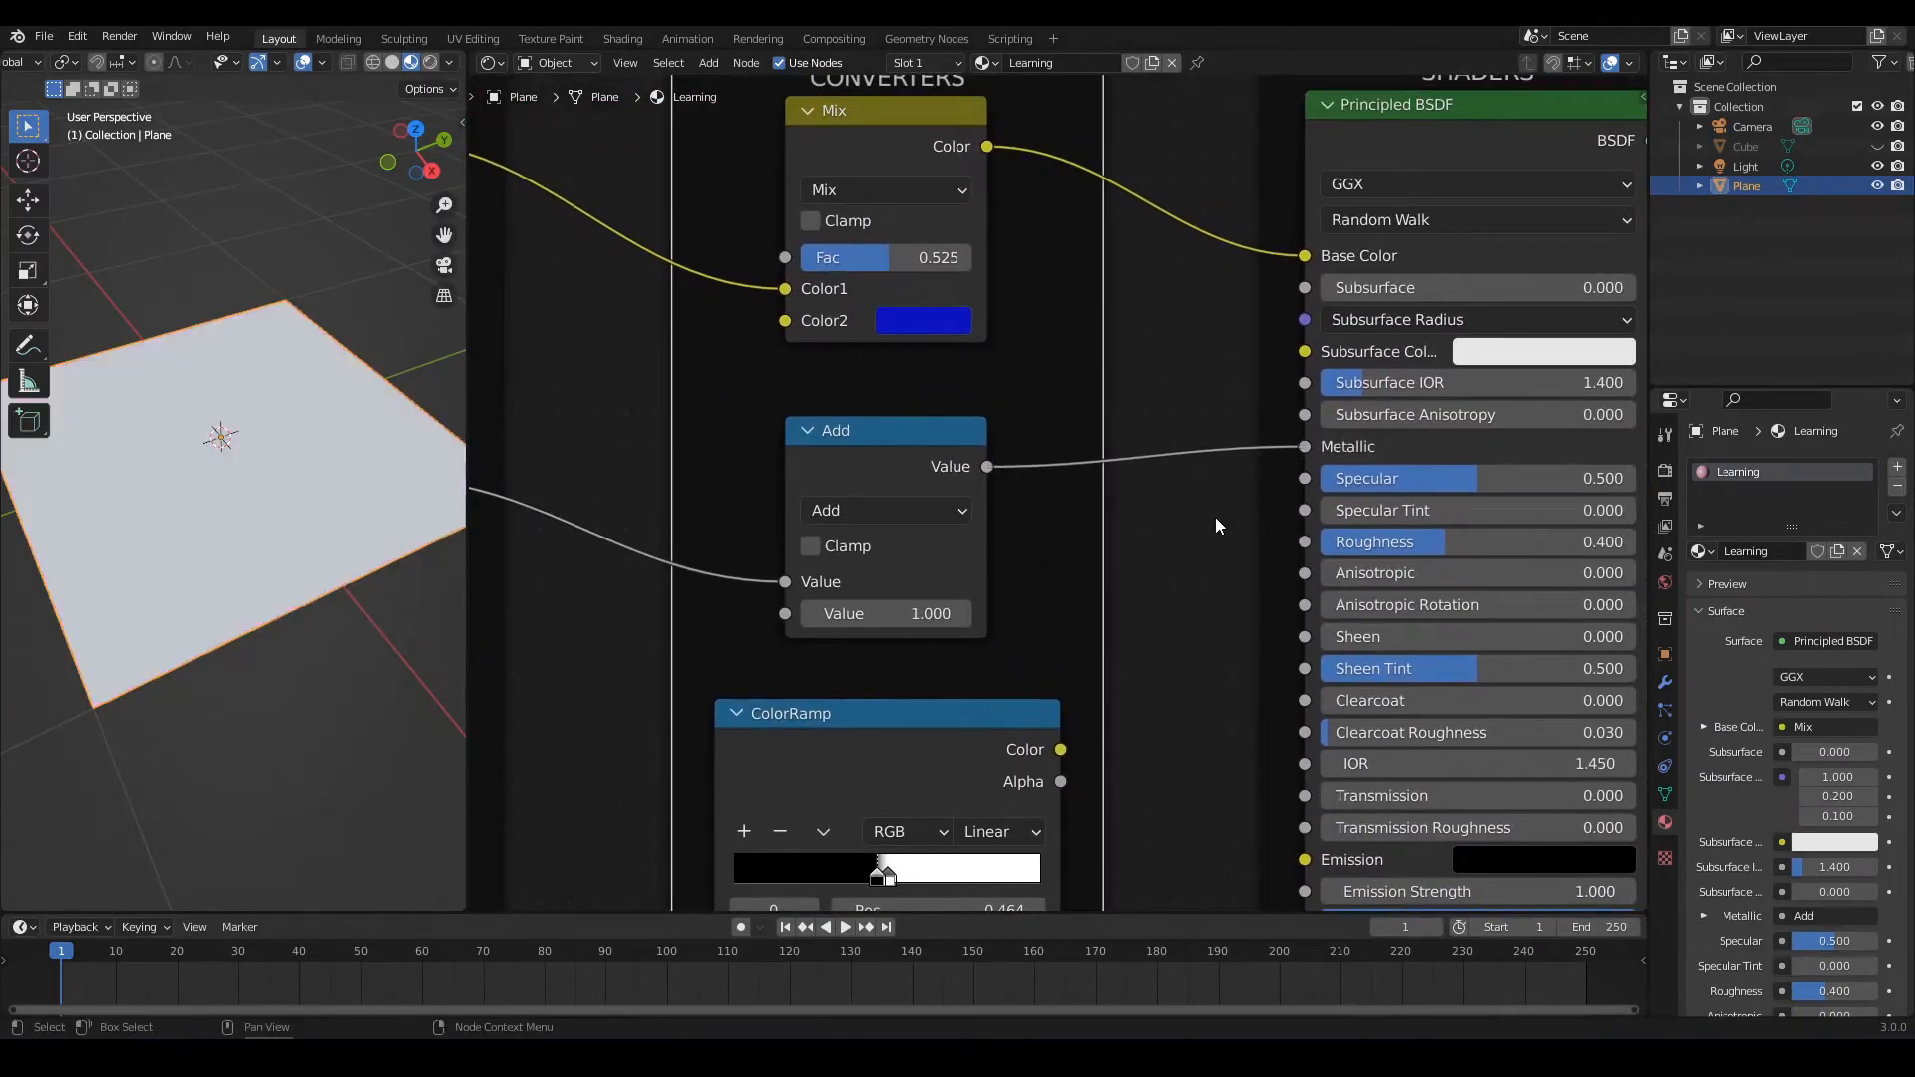
pyautogui.moveTo(235, 540)
pyautogui.mouseDown(button='middle')
pyautogui.moveTo(221, 679)
pyautogui.moveTo(278, 613)
pyautogui.moveTo(273, 547)
pyautogui.moveTo(267, 564)
pyautogui.moveTo(426, 544)
pyautogui.moveTo(301, 525)
pyautogui.moveTo(124, 579)
pyautogui.moveTo(249, 553)
pyautogui.mouseUp(button='middle')
pyautogui.moveTo(1387, 542)
pyautogui.mouseDown()
pyautogui.moveTo(1269, 541)
pyautogui.moveTo(1285, 542)
pyautogui.mouseUp()
pyautogui.moveTo(212, 559); pyautogui.dragTo(290, 519, button='middle')
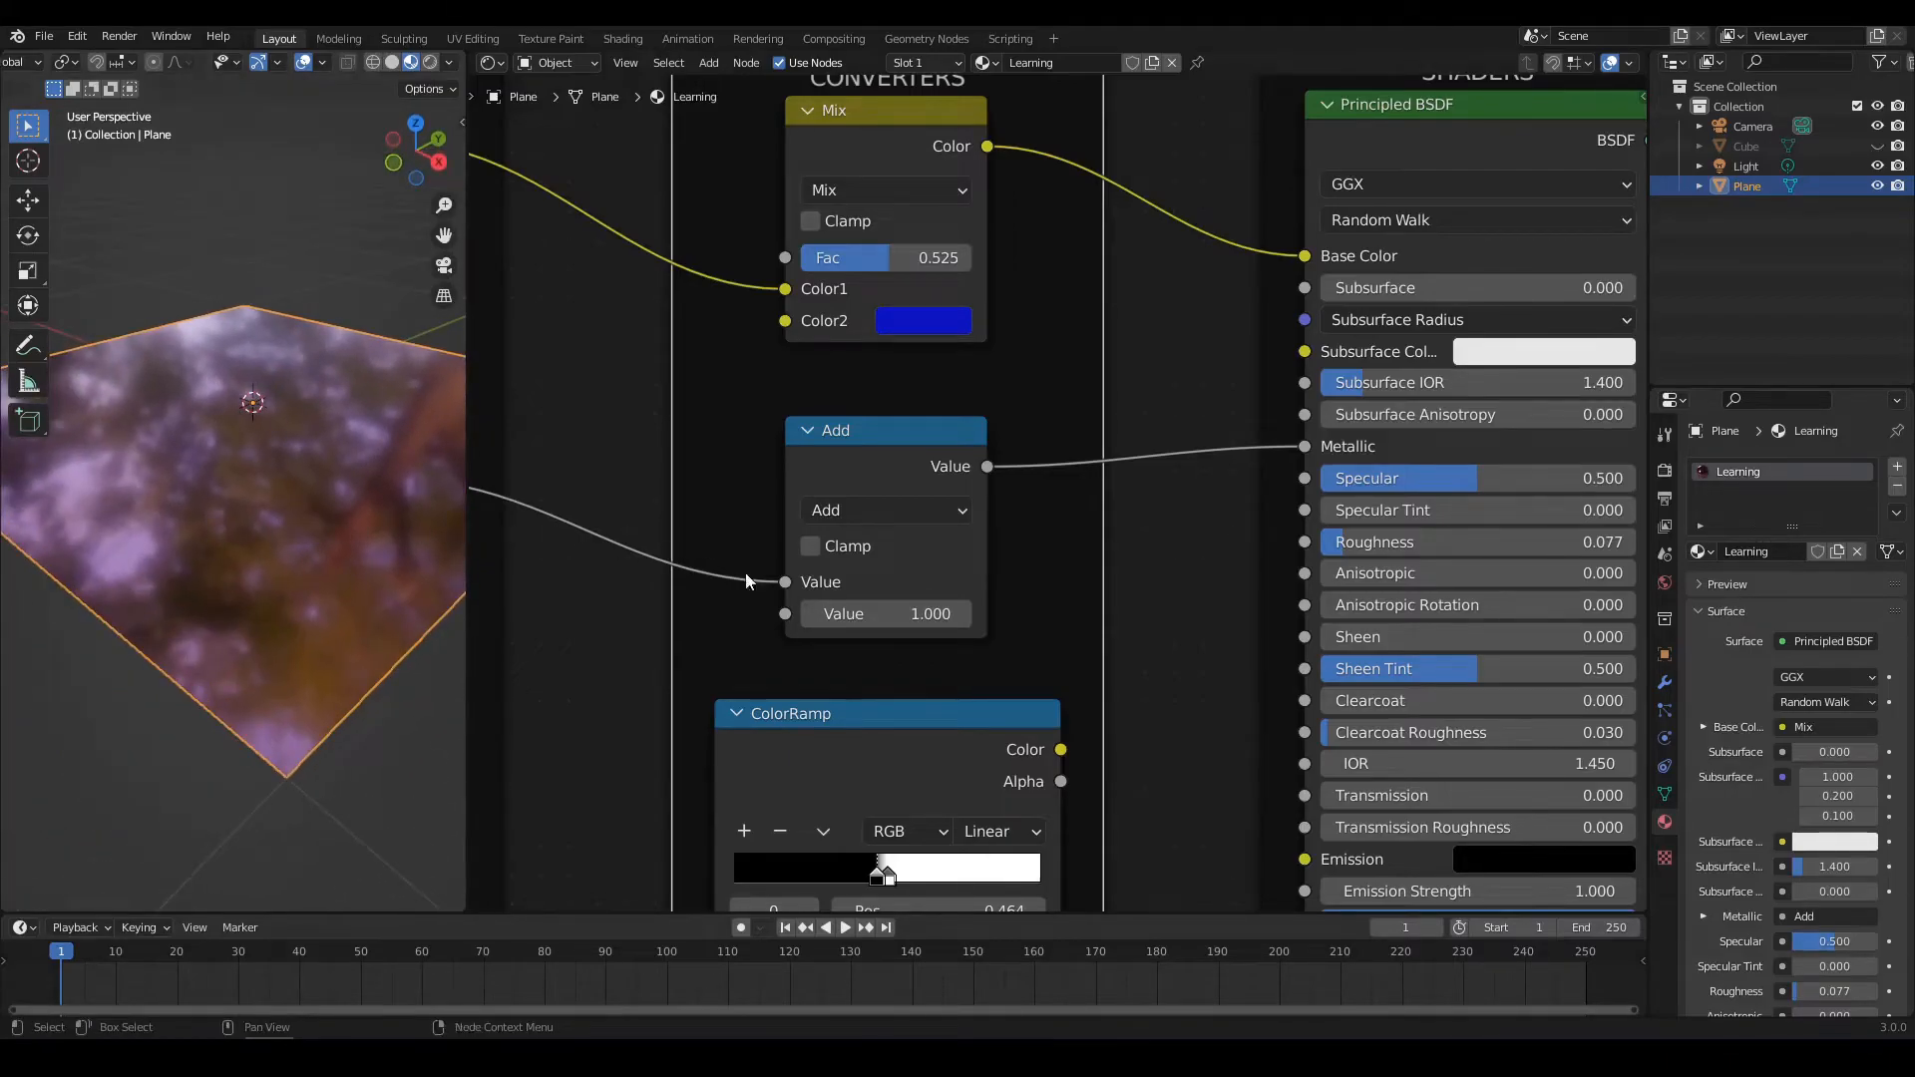
# Set the Add node's second Value to 0 and disconnect its output from the Metallic input
pyautogui.click(883, 612)
pyautogui.write('0')
pyautogui.press('Return')
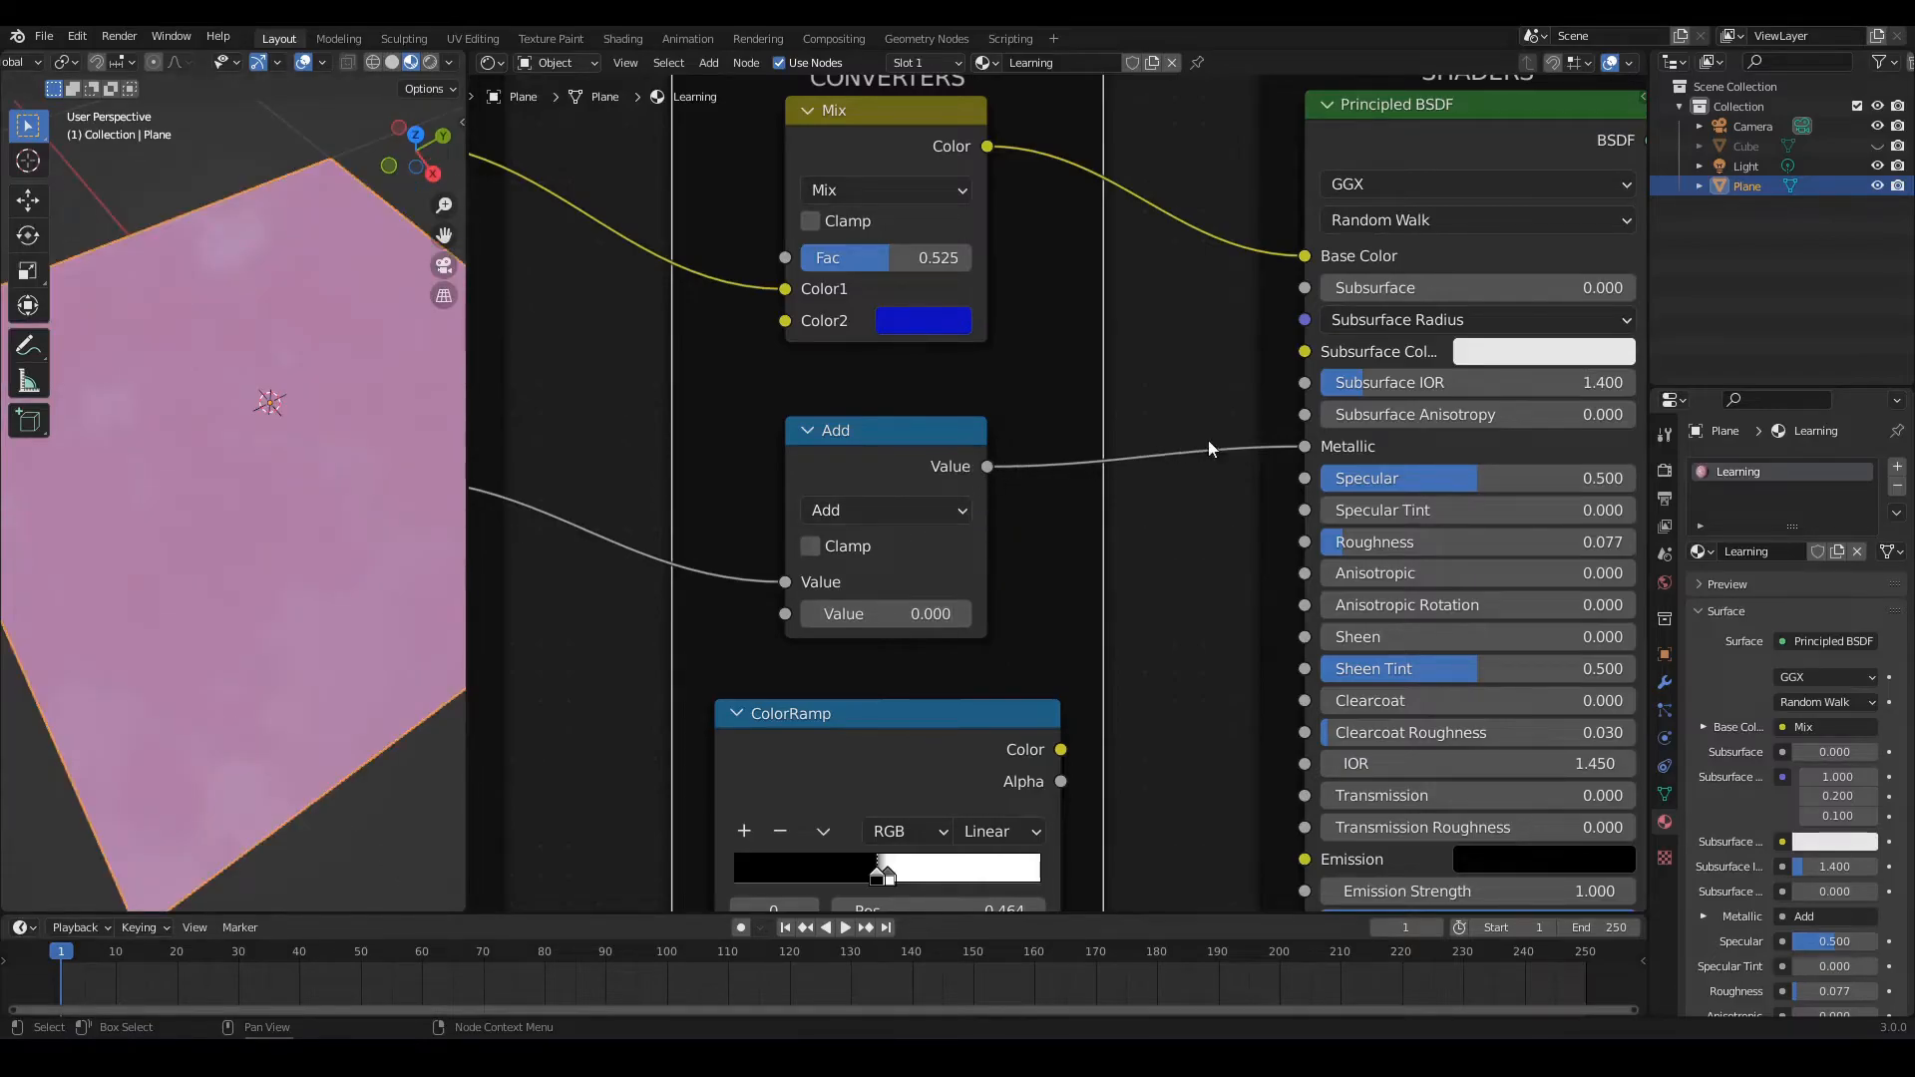
pyautogui.moveTo(301, 519); pyautogui.dragTo(271, 507, button='middle')
pyautogui.moveTo(1304, 447); pyautogui.dragTo(1247, 465)
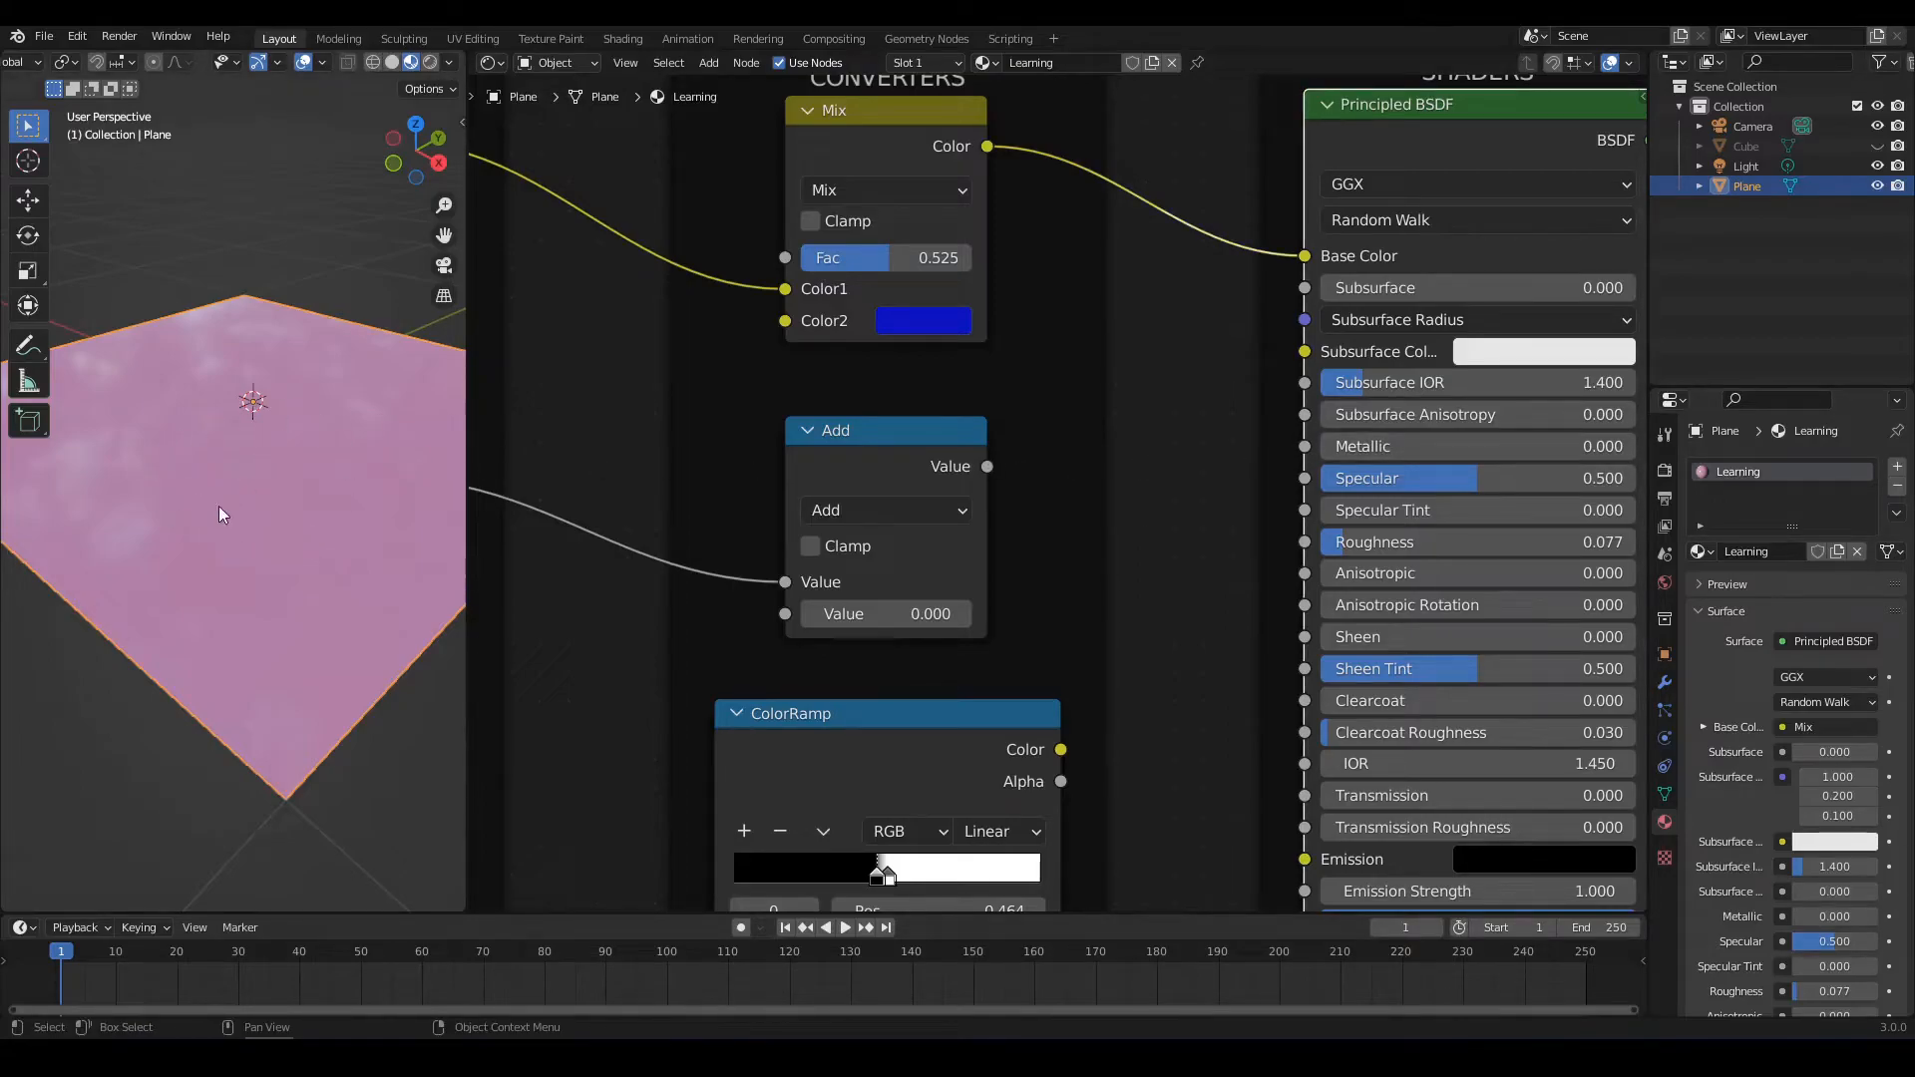
# Move the ColorRamp's black stop to position 0.000 and its white stop to position 1.000
pyautogui.scroll(-4, 1147, 505)
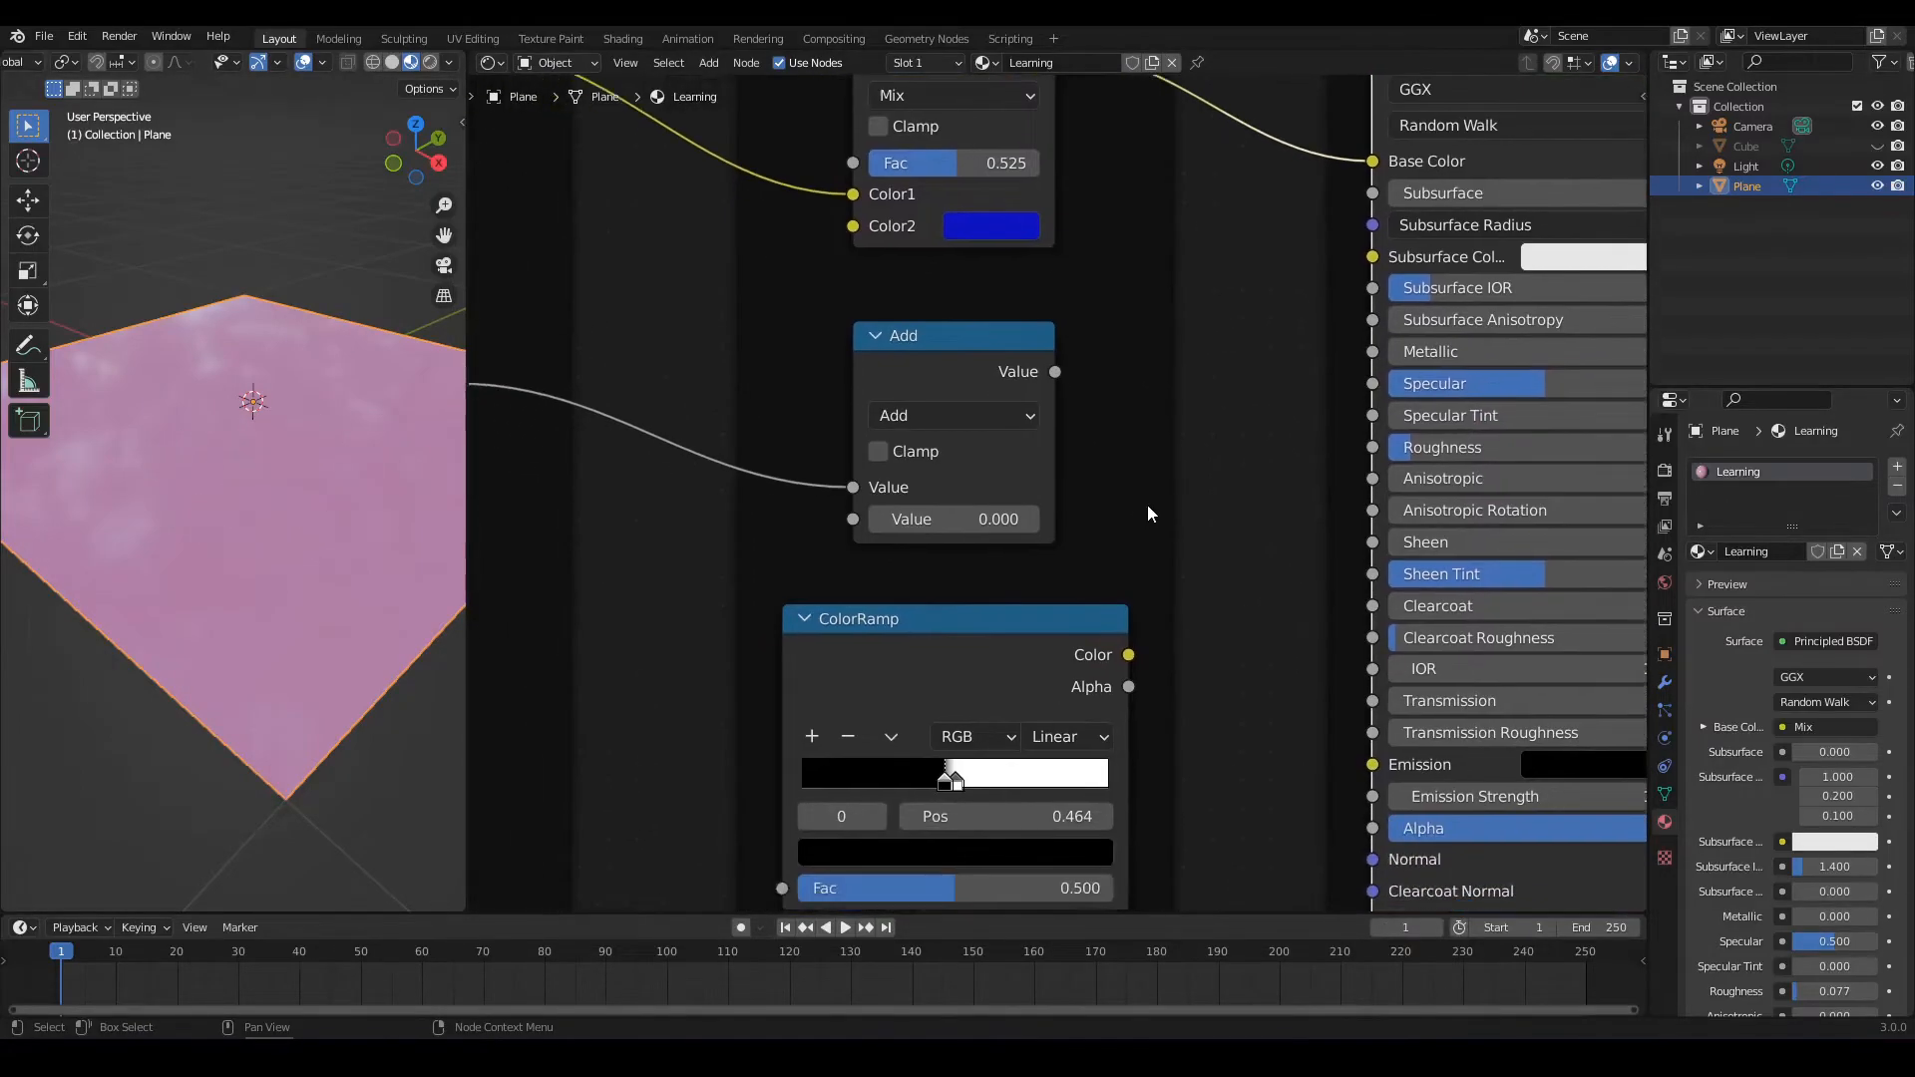
pyautogui.scroll(2, 1152, 529)
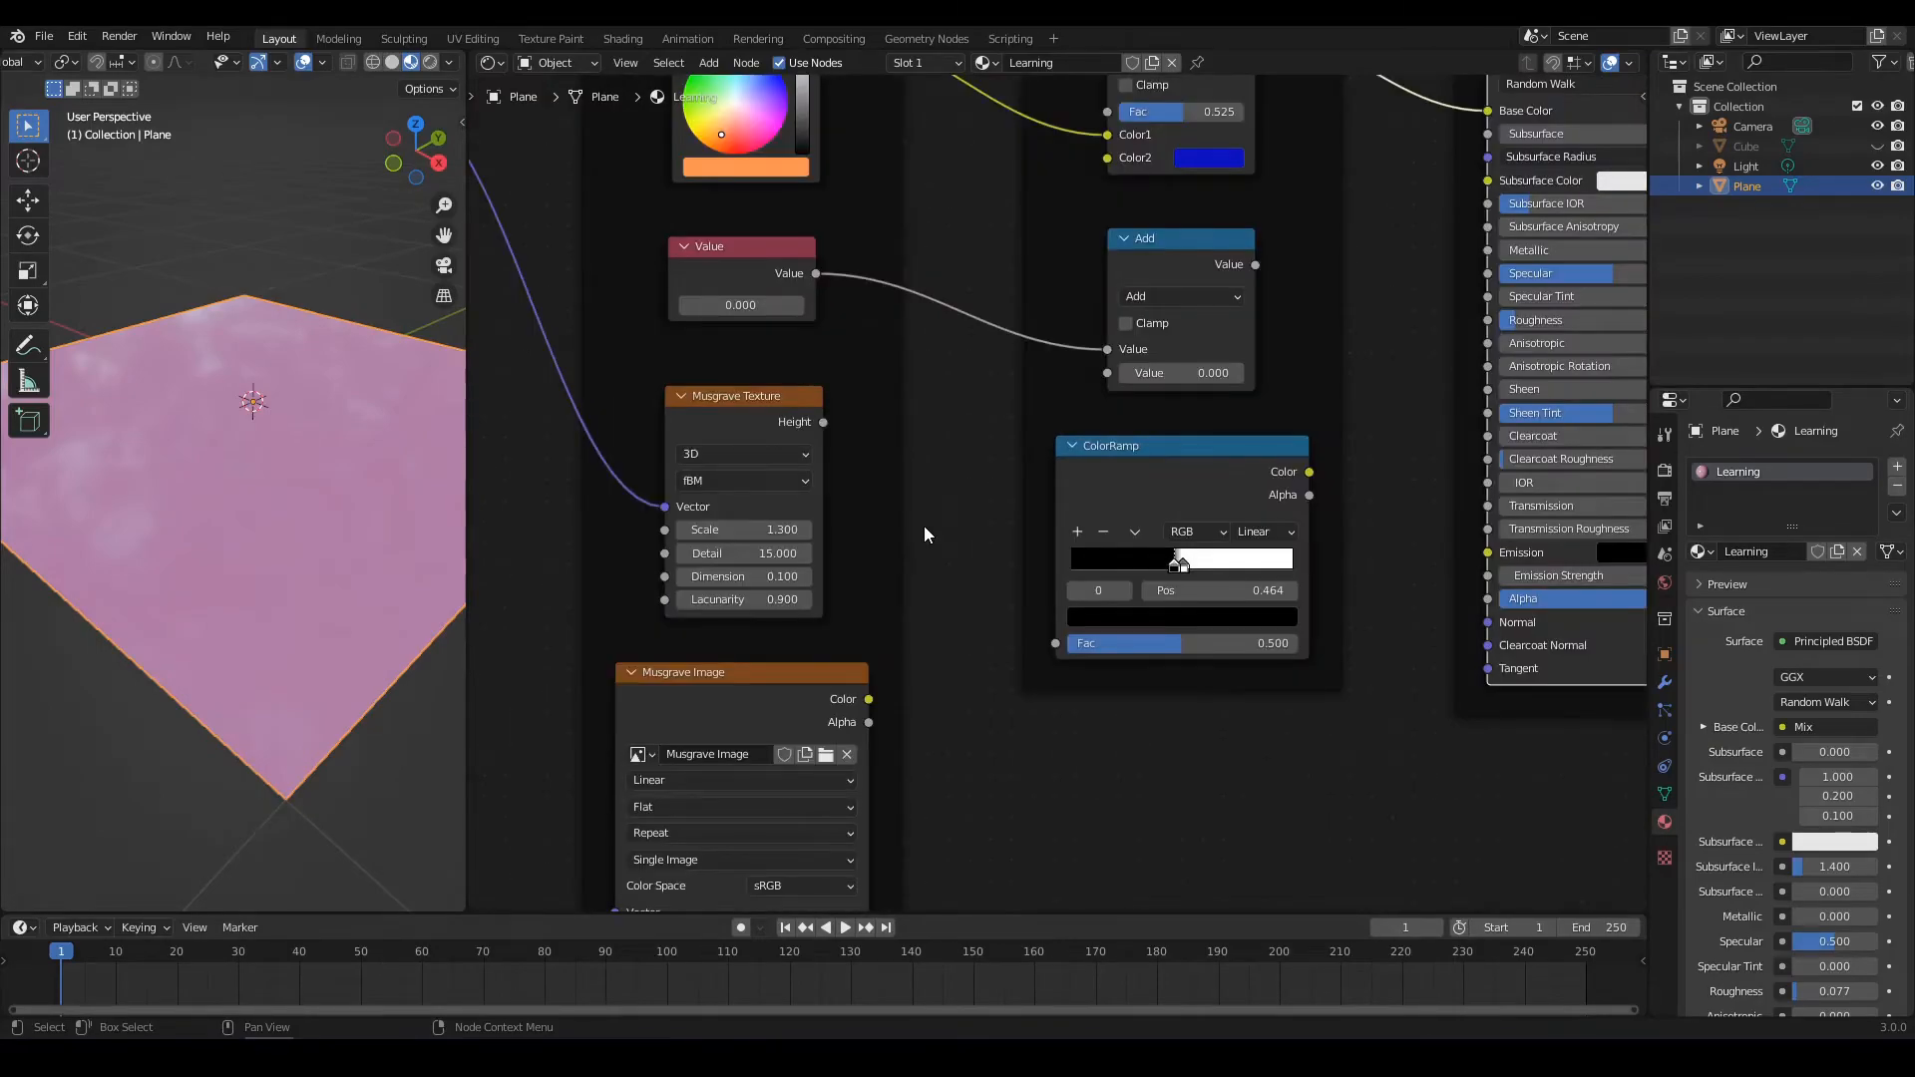
pyautogui.scroll(-4, 926, 513)
pyautogui.scroll(5, 928, 539)
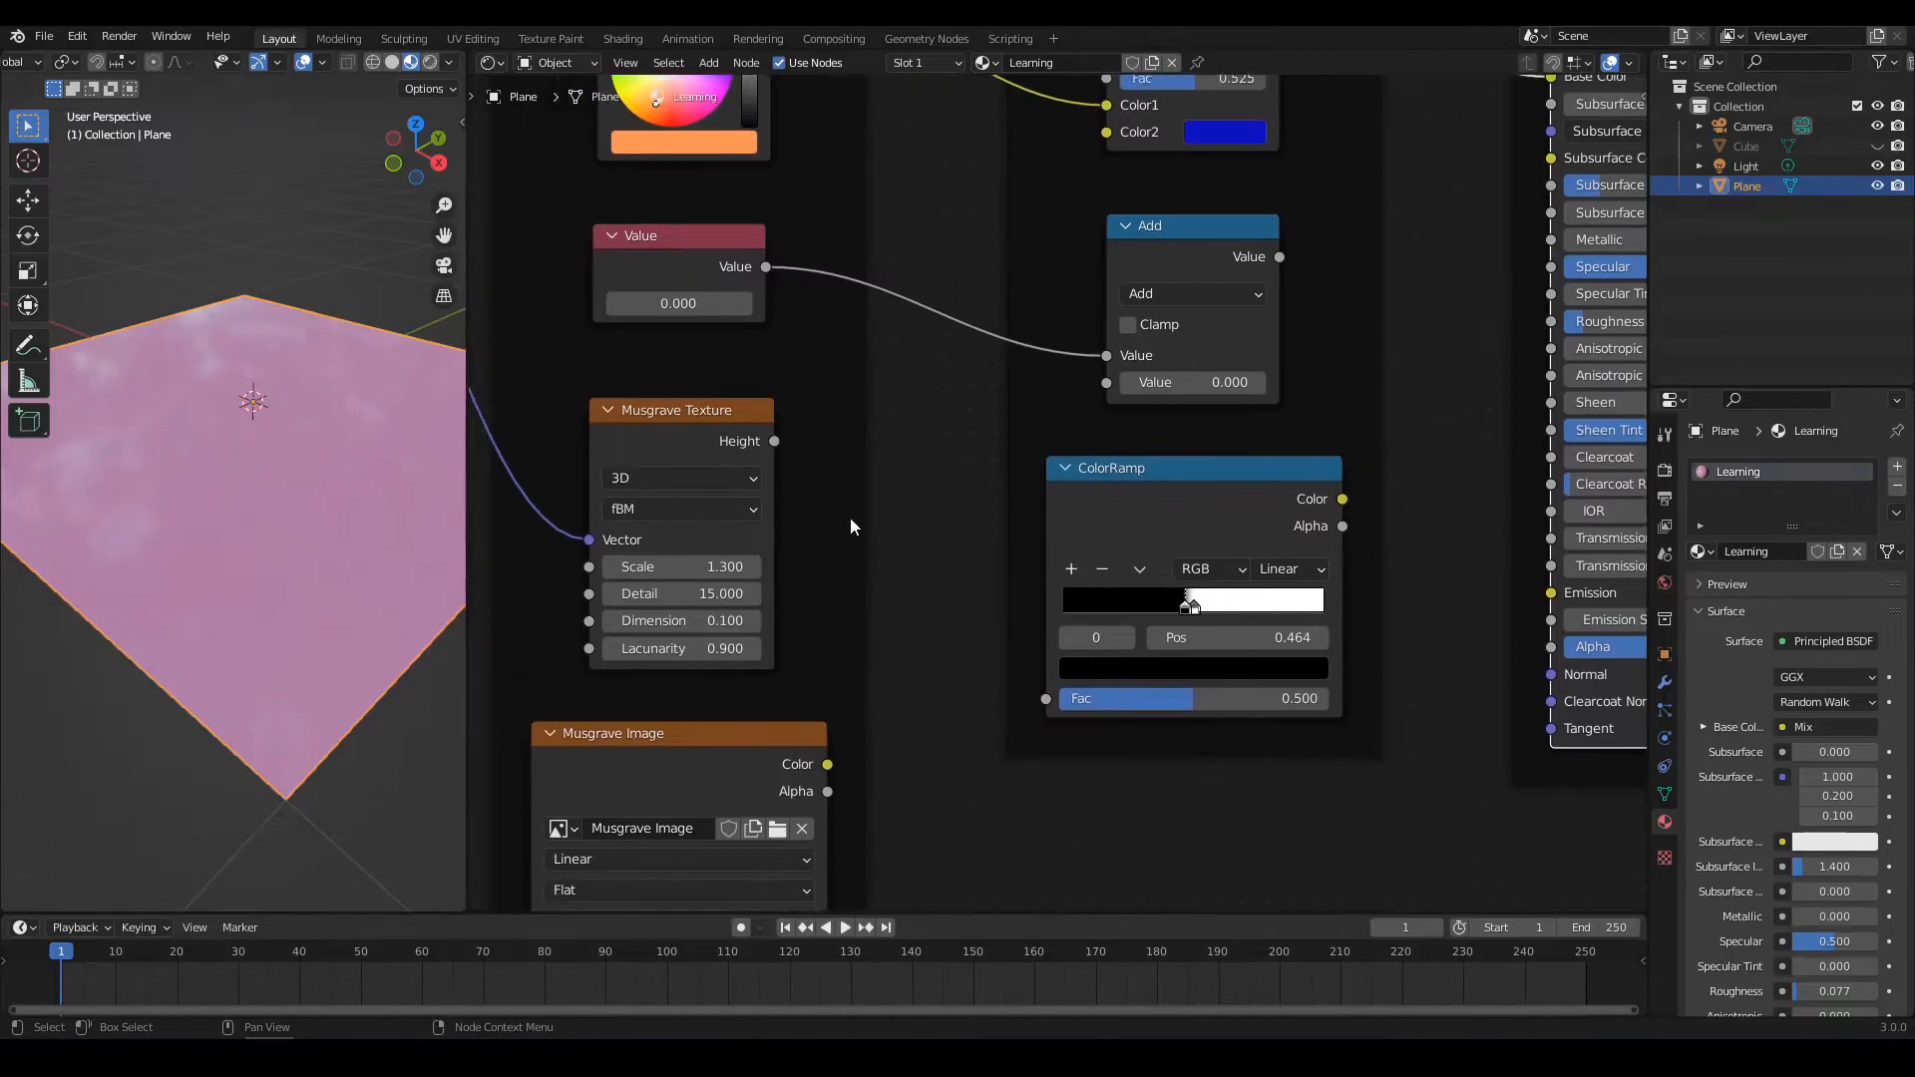
pyautogui.scroll(2, 850, 518)
pyautogui.moveTo(1127, 646); pyautogui.dragTo(1037, 647)
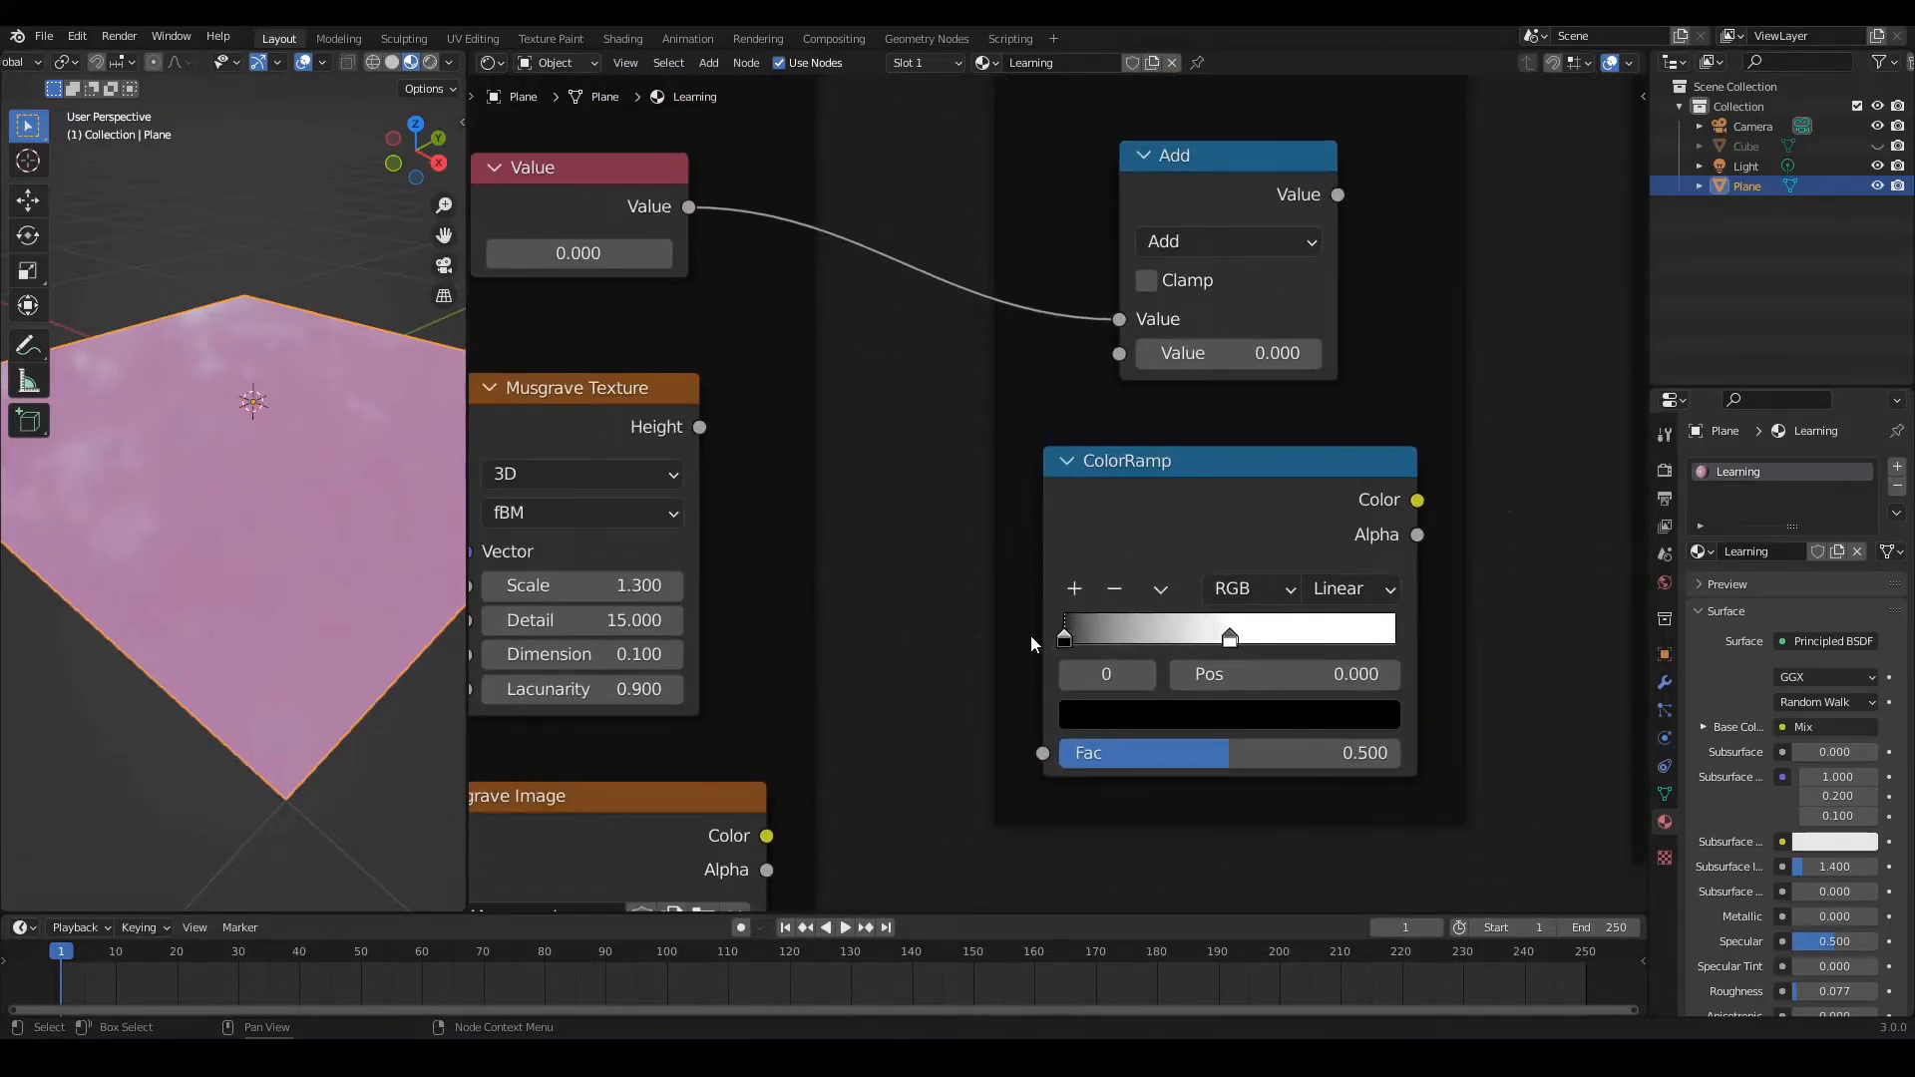
pyautogui.moveTo(1233, 639); pyautogui.dragTo(1439, 639)
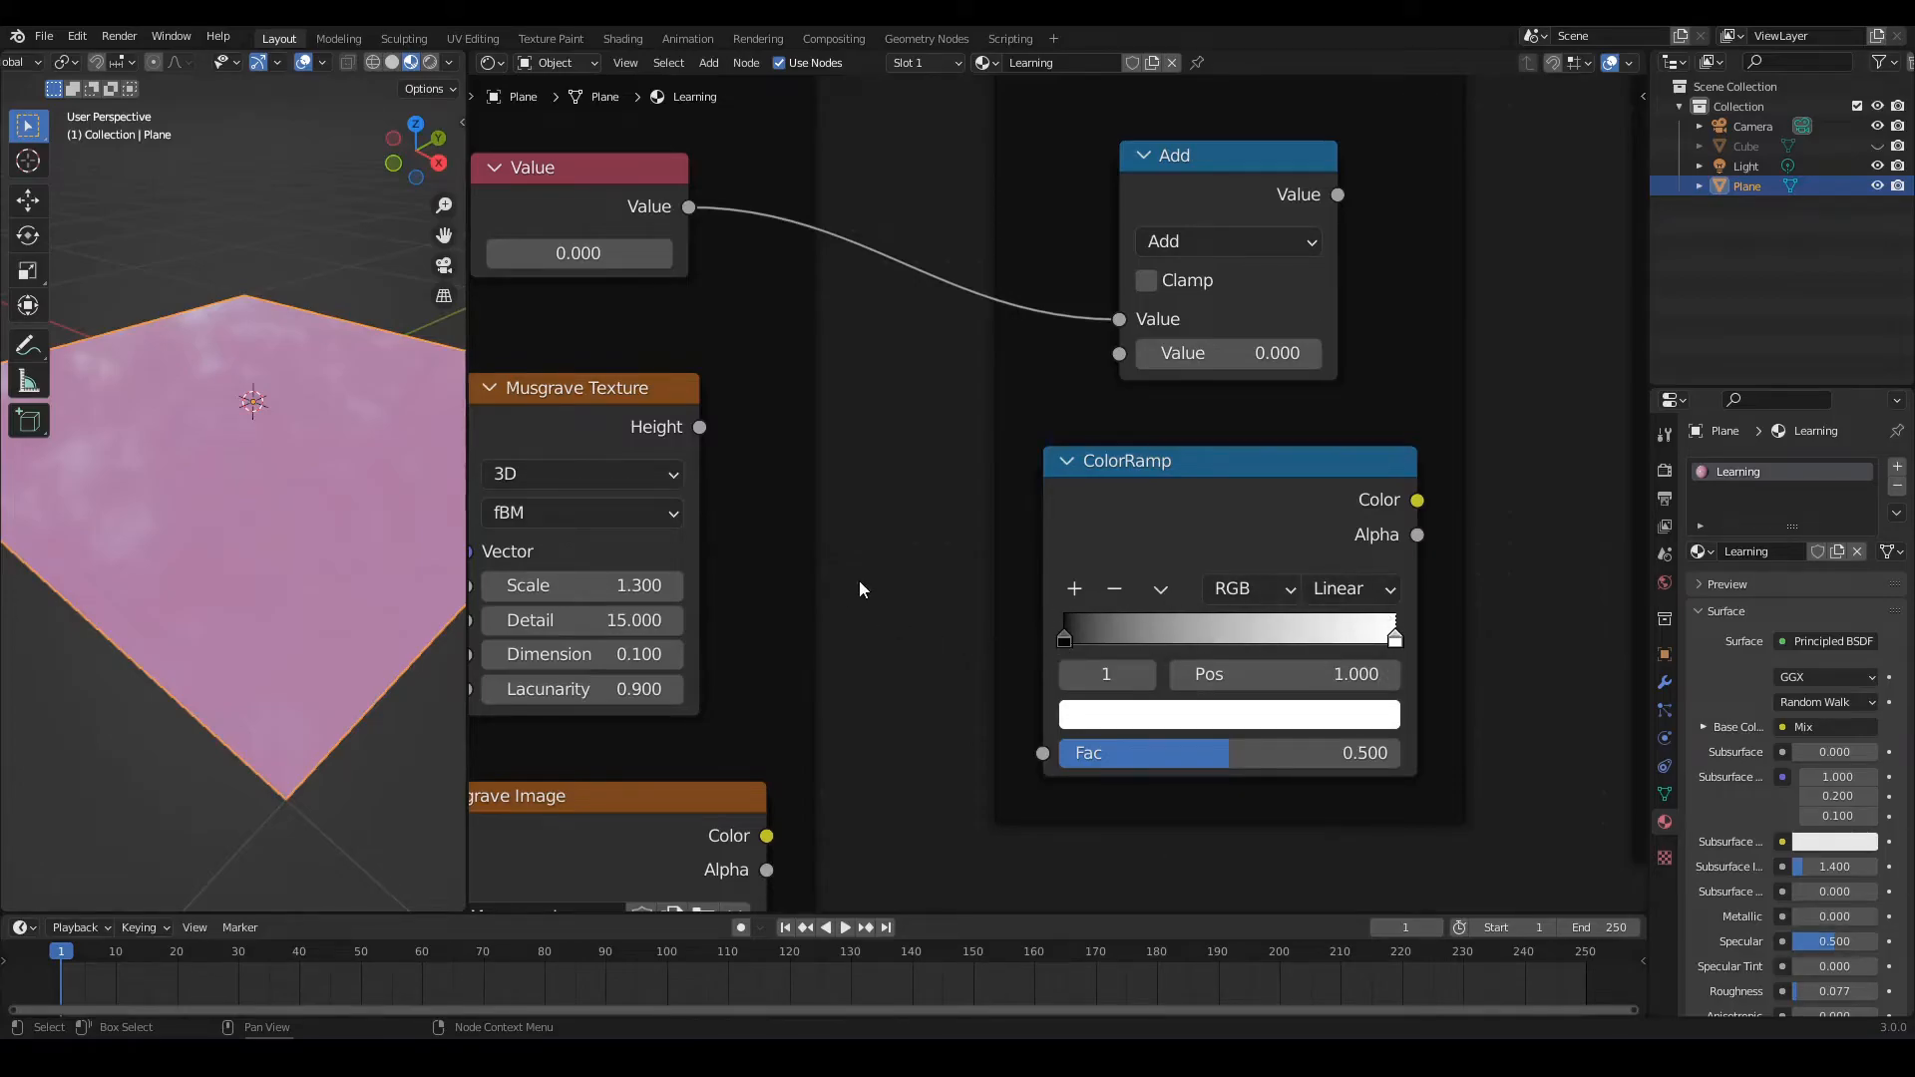
# Connect the Musgrave Texture's Height output to both the ColorRamp's Fac and the Principled BSDF's Base Color
pyautogui.click(650, 395)
pyautogui.moveTo(700, 431); pyautogui.dragTo(1043, 752)
pyautogui.scroll(-8, 958, 701)
pyautogui.moveTo(1274, 462); pyautogui.dragTo(1213, 546, button='middle')
pyautogui.scroll(2, 1217, 513)
pyautogui.moveTo(747, 607); pyautogui.dragTo(1359, 319)
pyautogui.moveTo(385, 501); pyautogui.dragTo(295, 530, button='middle')
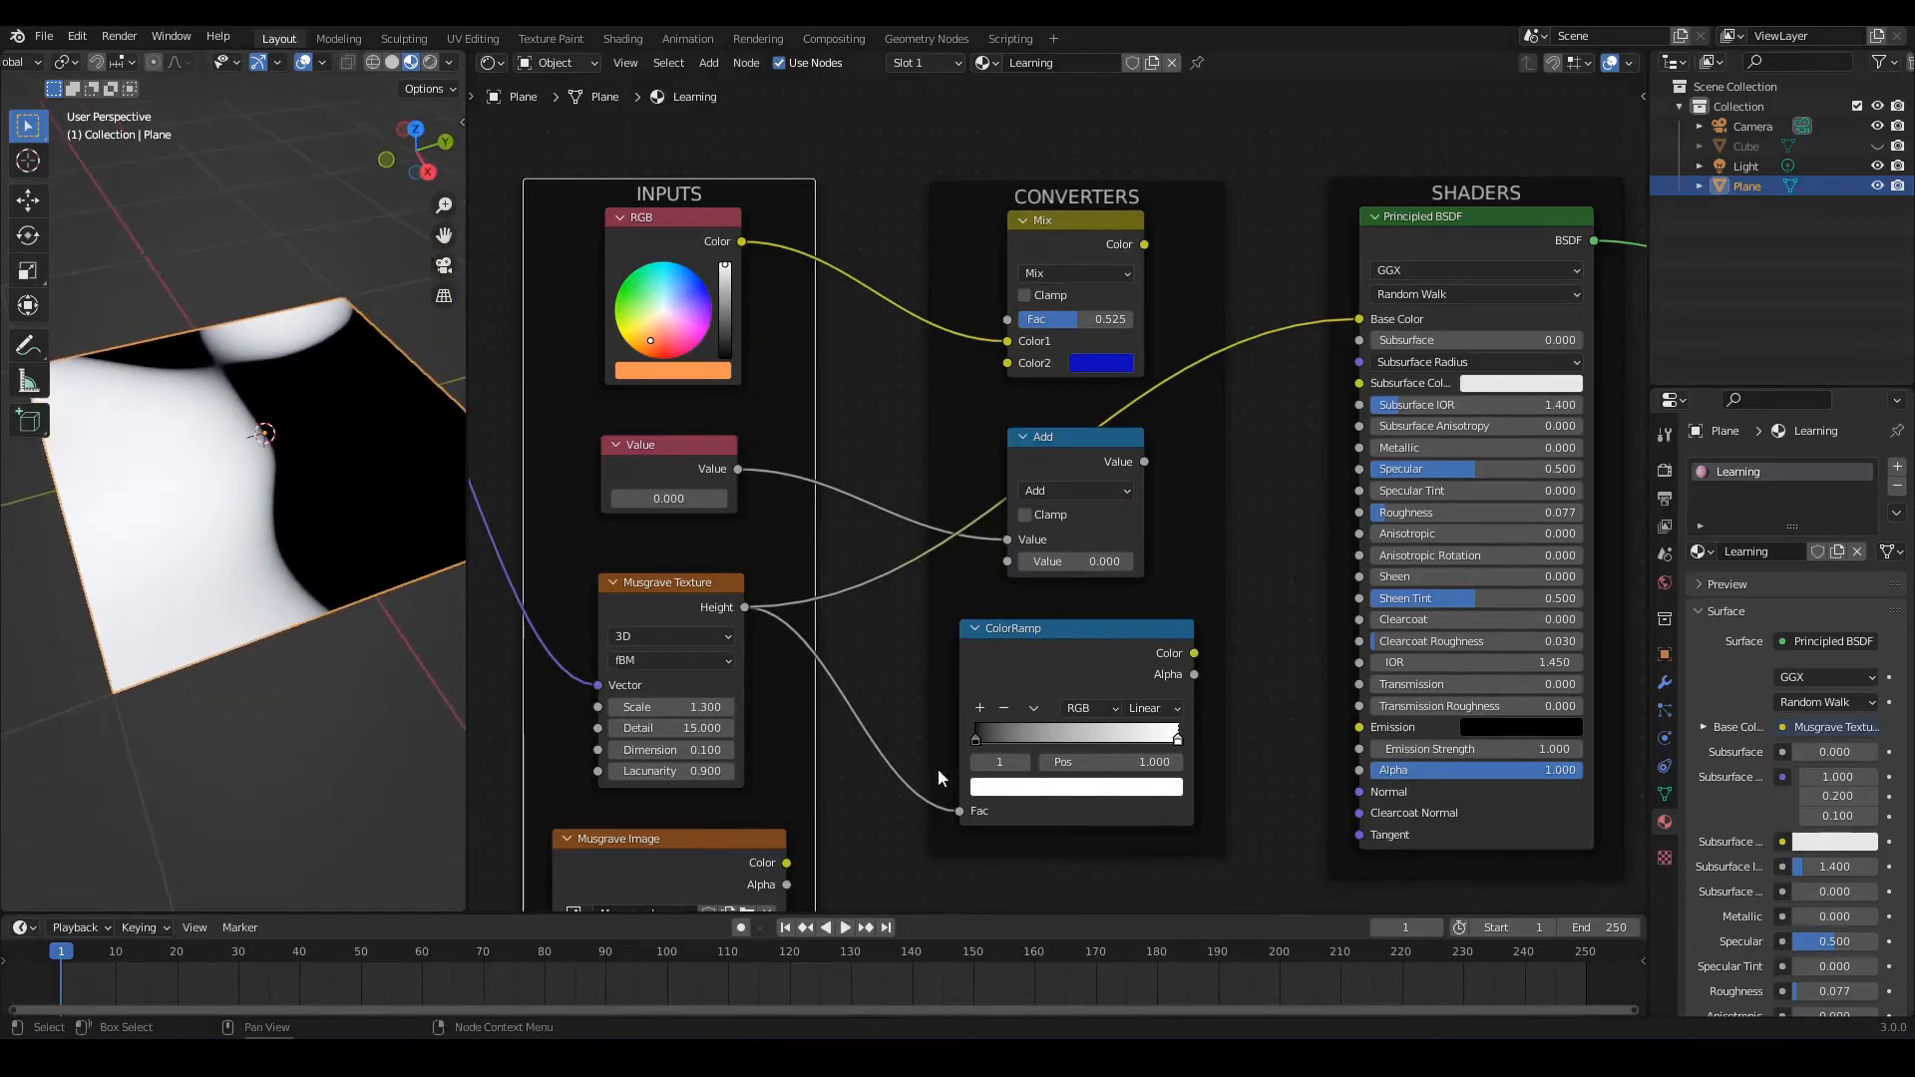
# Examine the ColorRamp's black and white stops against the dark and light areas of the plane
pyautogui.moveTo(937, 760); pyautogui.dragTo(986, 619, button='middle')
pyautogui.scroll(2, 1099, 447)
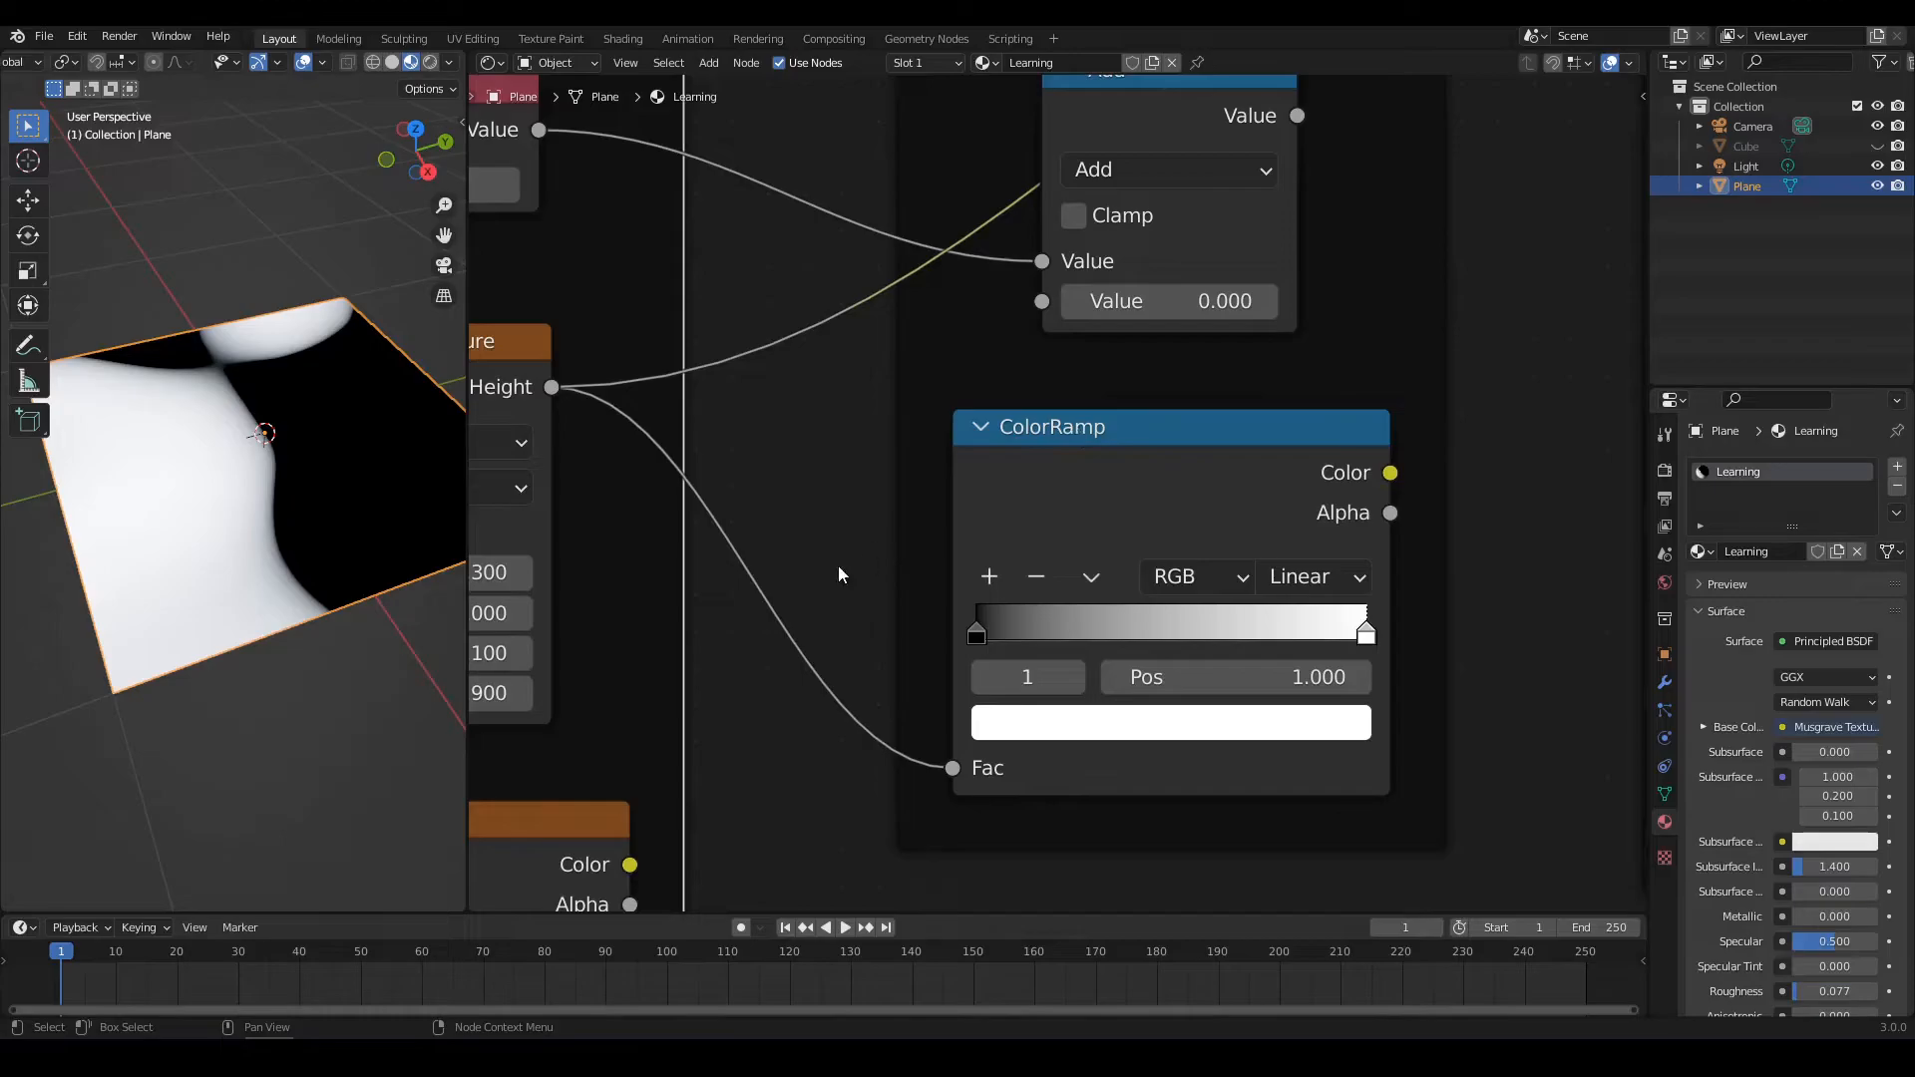
pyautogui.moveTo(805, 606); pyautogui.dragTo(853, 492, button='middle')
pyautogui.scroll(3, 848, 697)
pyautogui.moveTo(816, 696); pyautogui.dragTo(812, 630, button='middle')
pyautogui.scroll(-2, 812, 631)
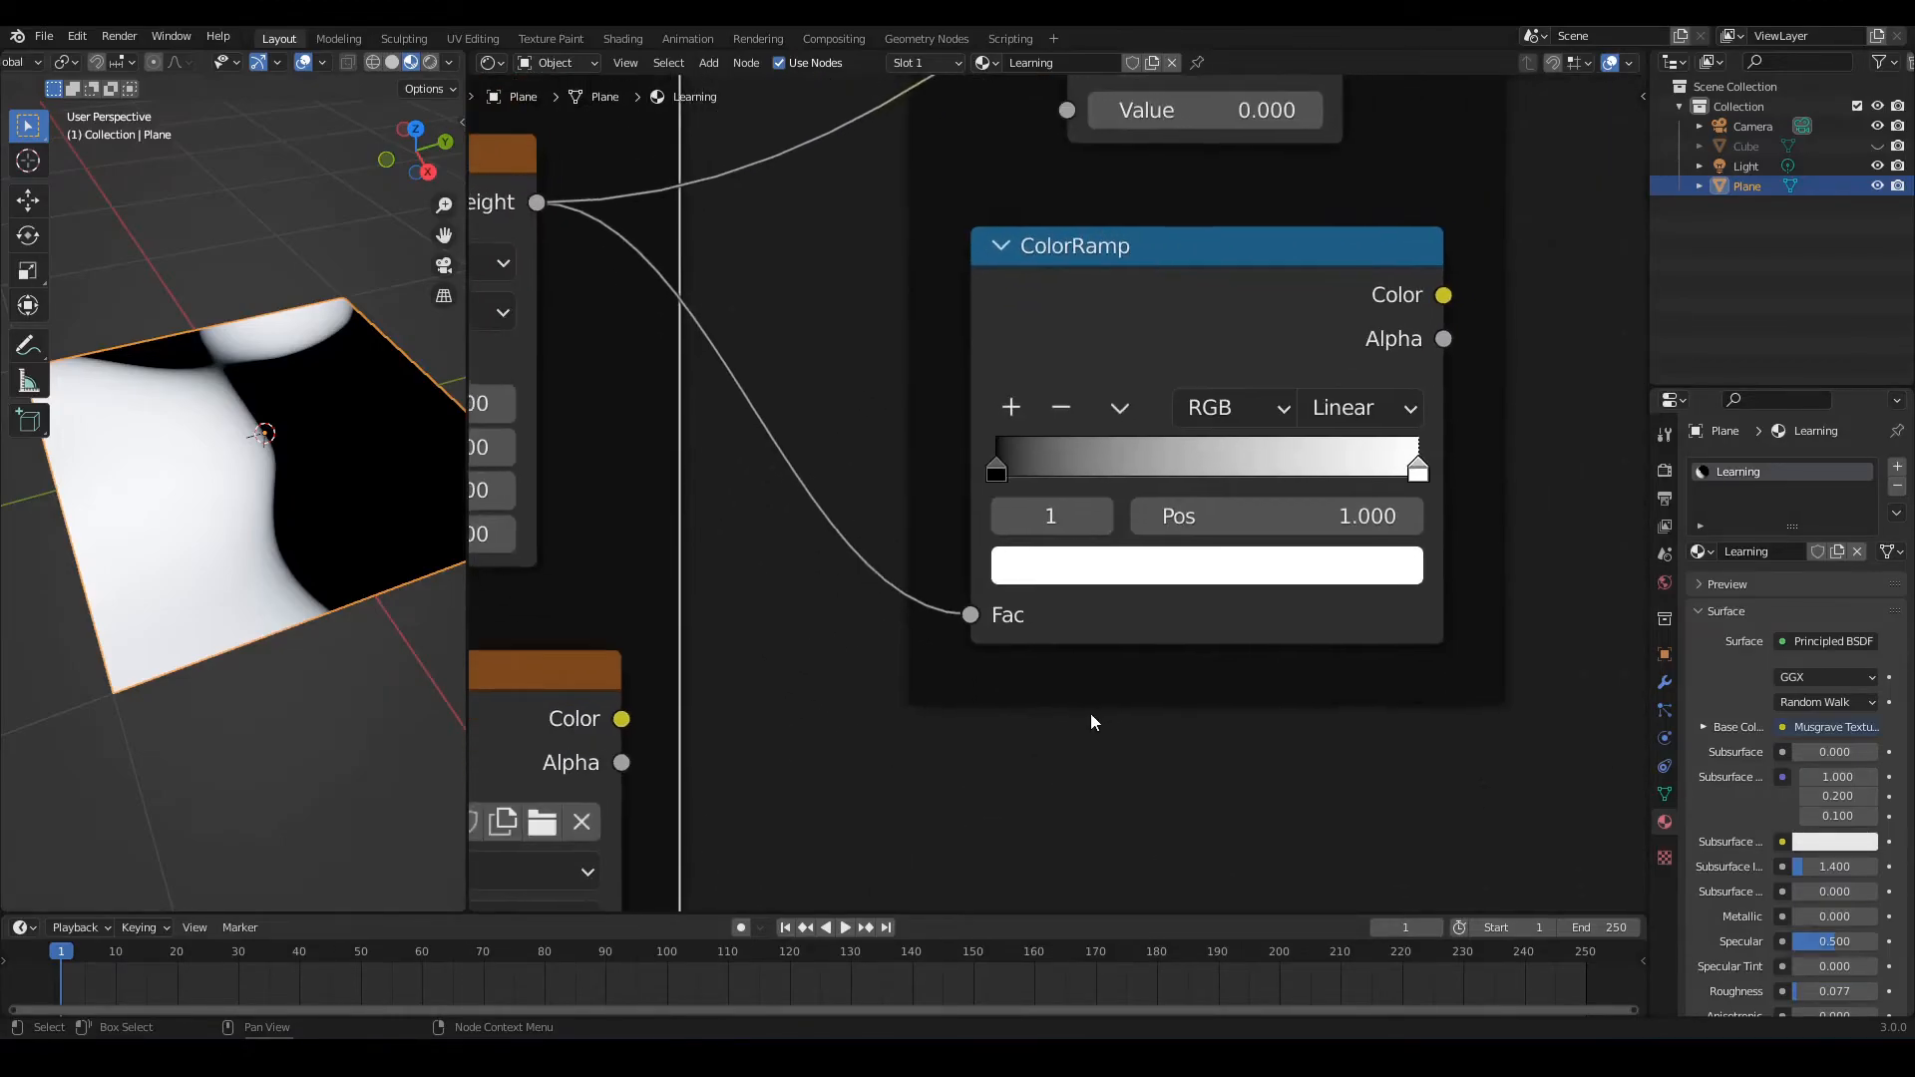
pyautogui.scroll(1, 1089, 738)
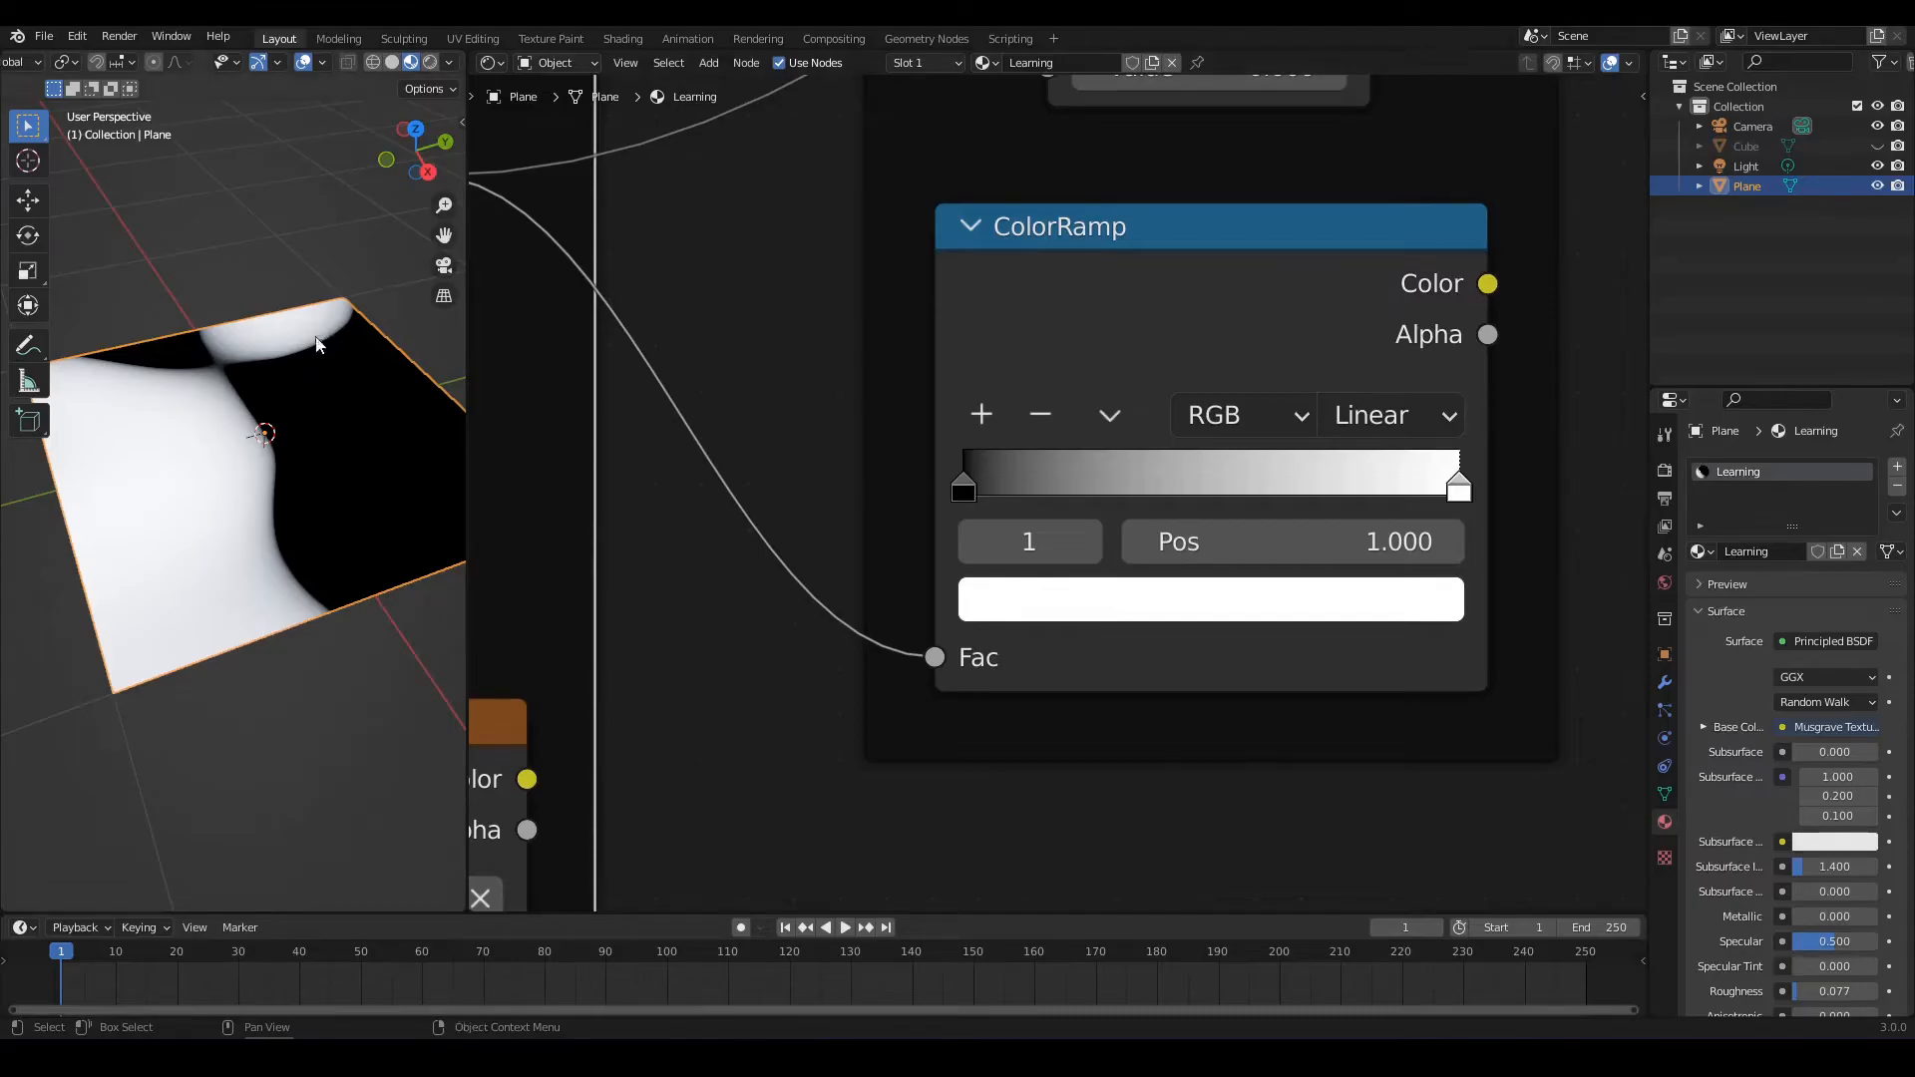
pyautogui.click(962, 488)
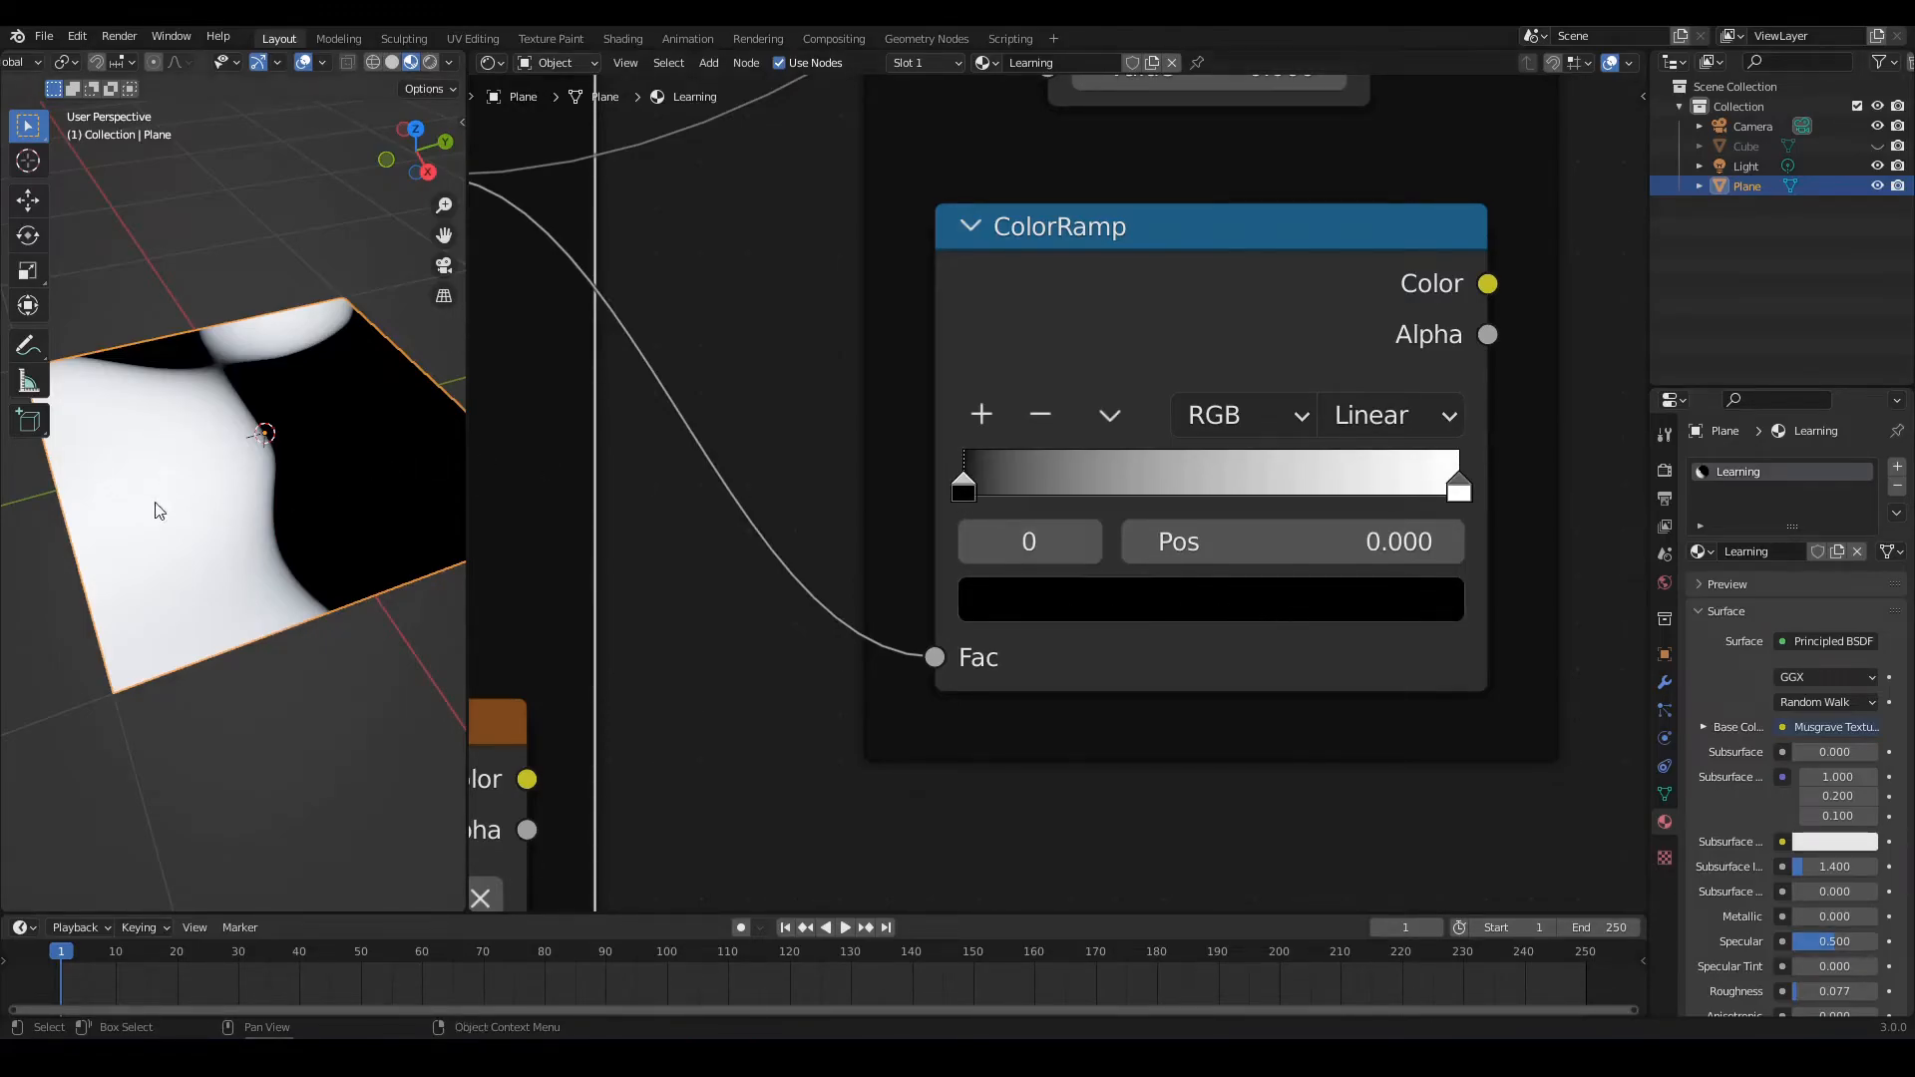
pyautogui.click(1462, 489)
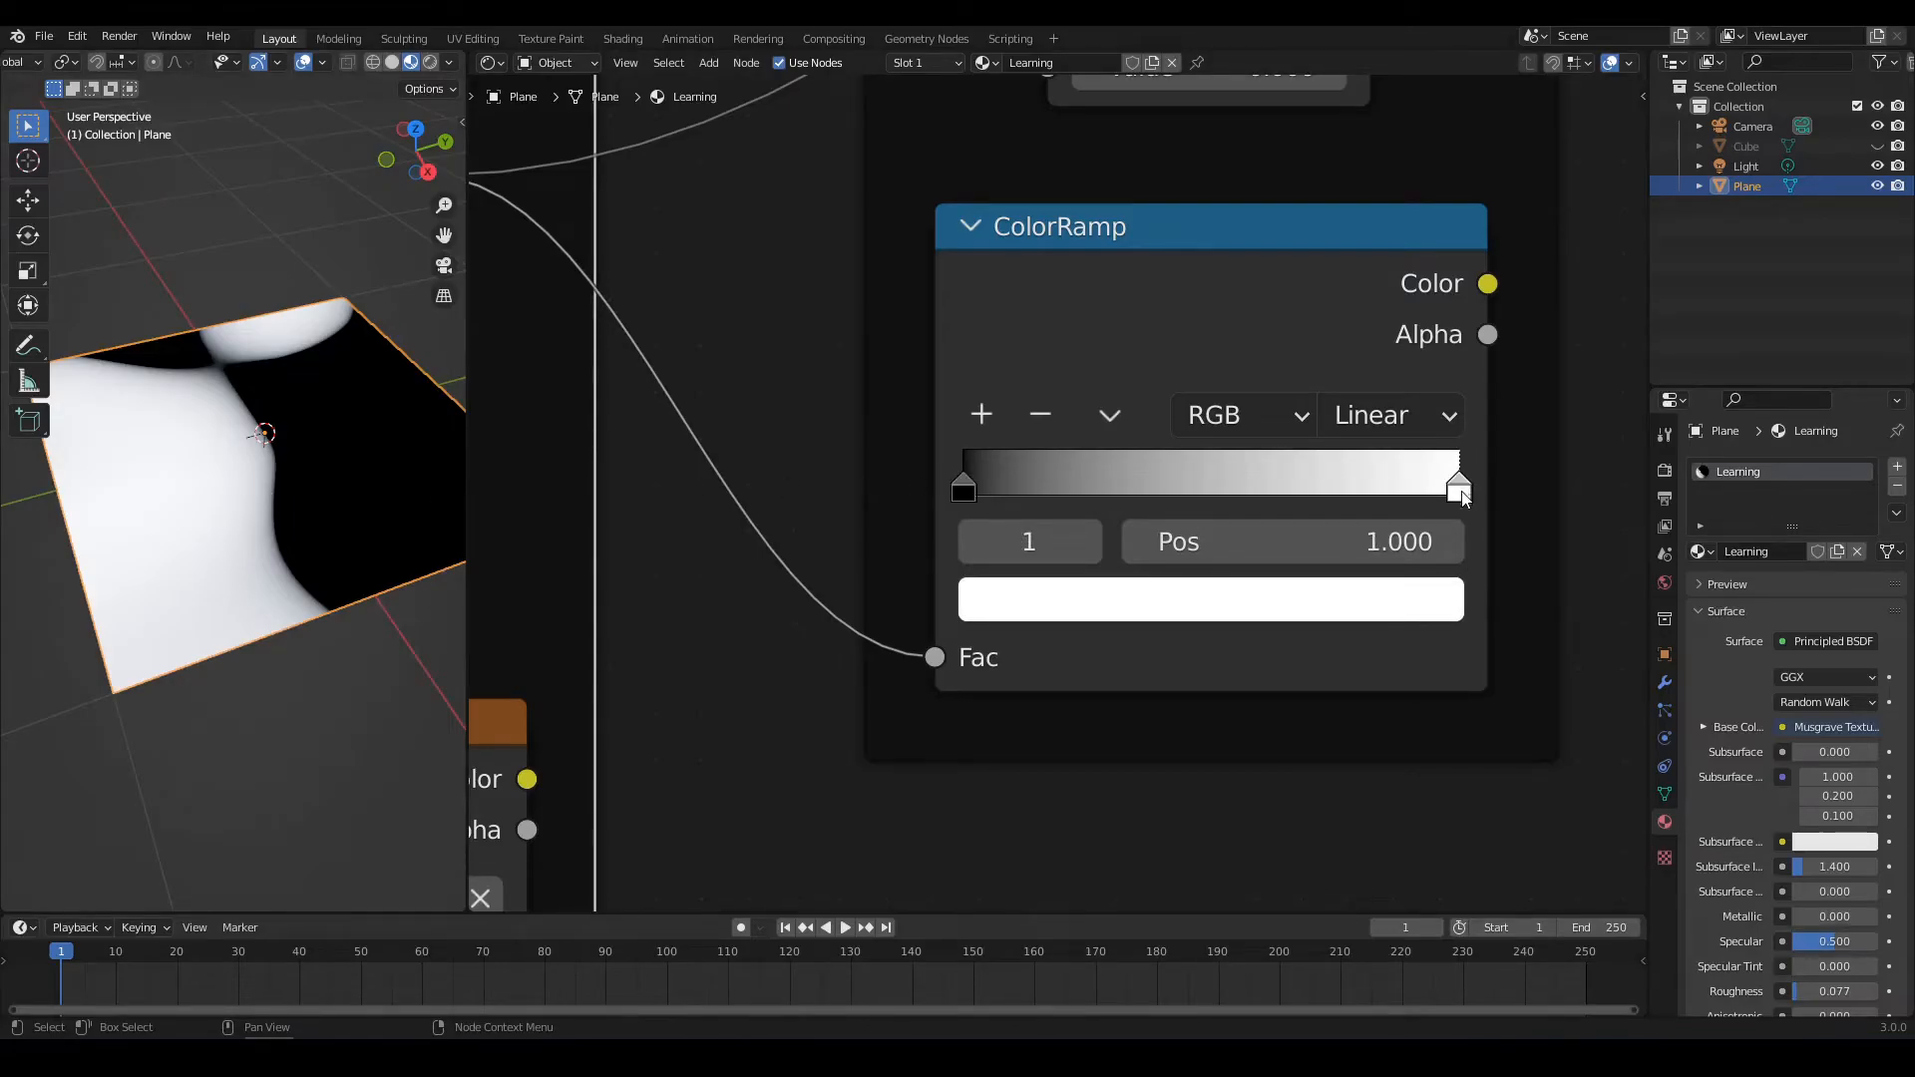
# Connect the ColorRamp's Color output to the Principled BSDF's Base Color, replacing the direct Musgrave Texture link
pyautogui.scroll(-4, 1398, 385)
pyautogui.scroll(2, 1355, 517)
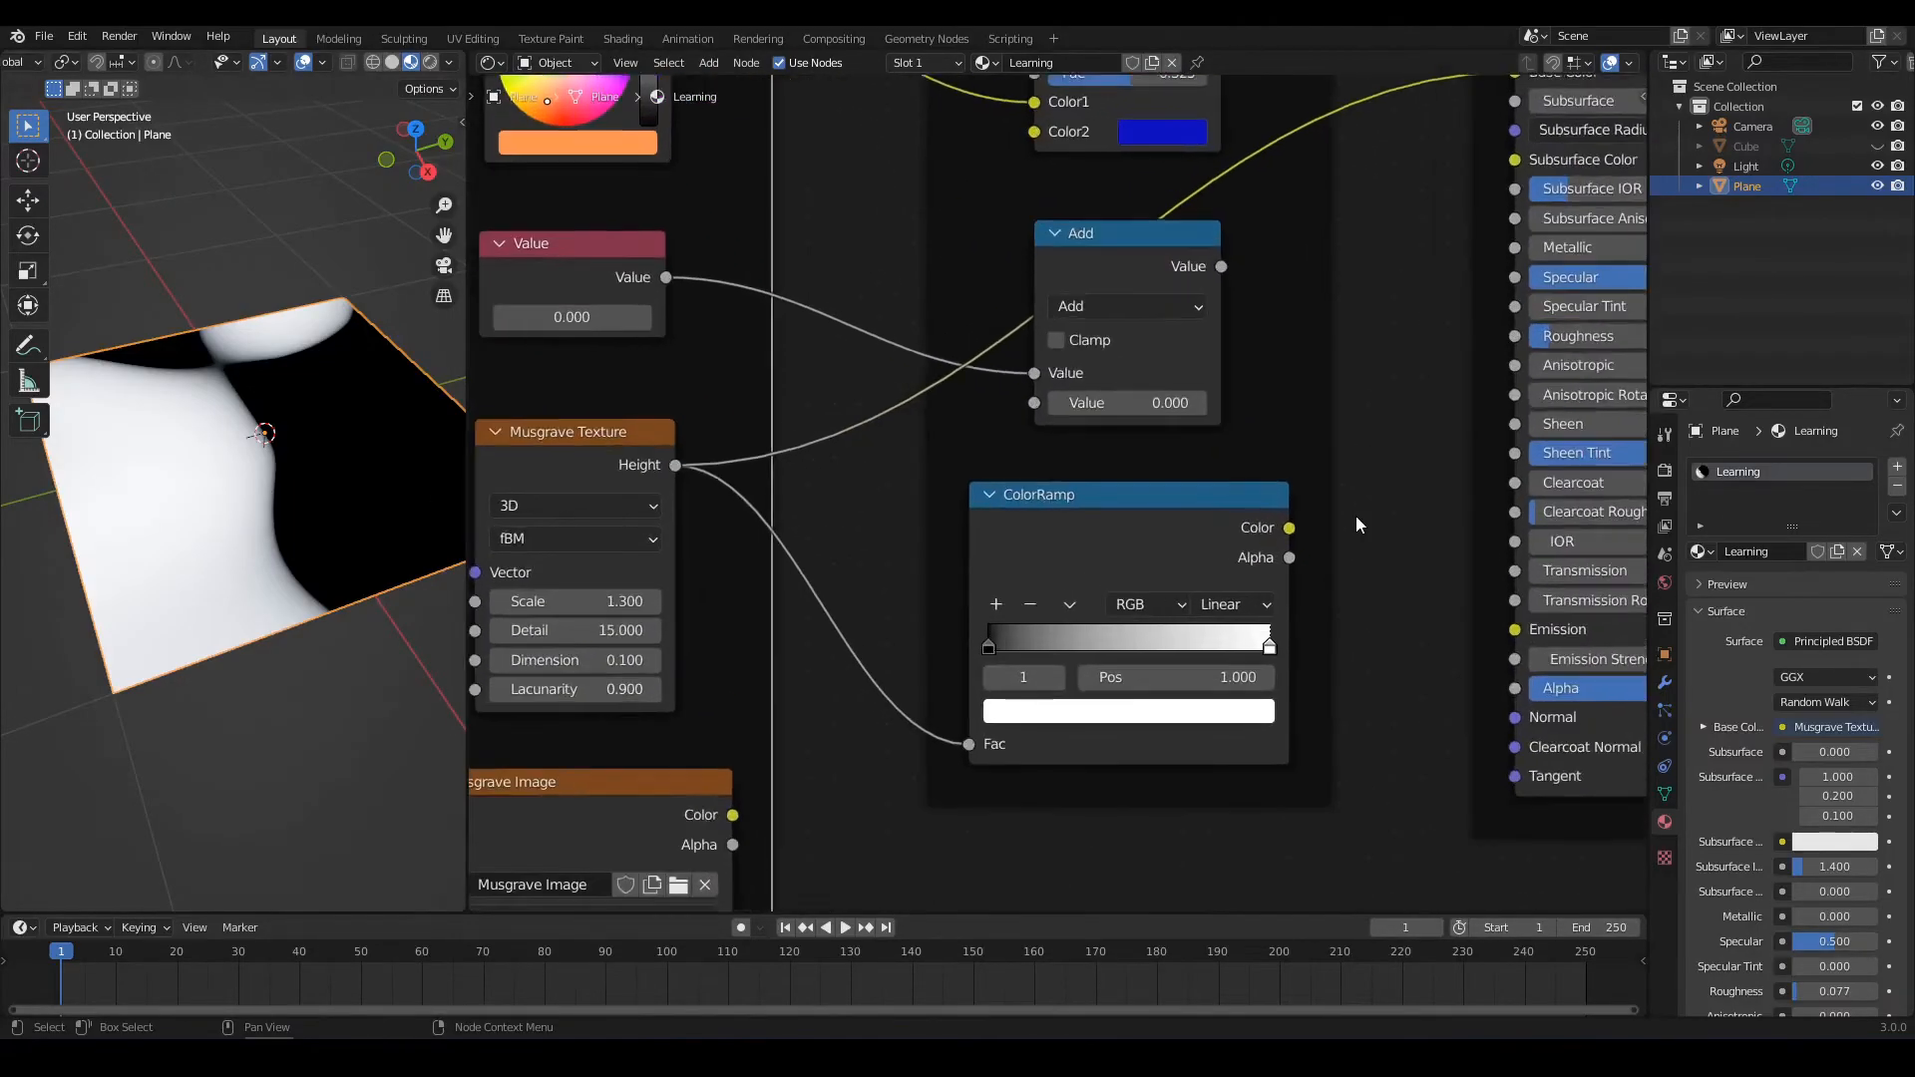
pyautogui.moveTo(1174, 581); pyautogui.dragTo(1399, 124)
pyautogui.scroll(-2, 1337, 435)
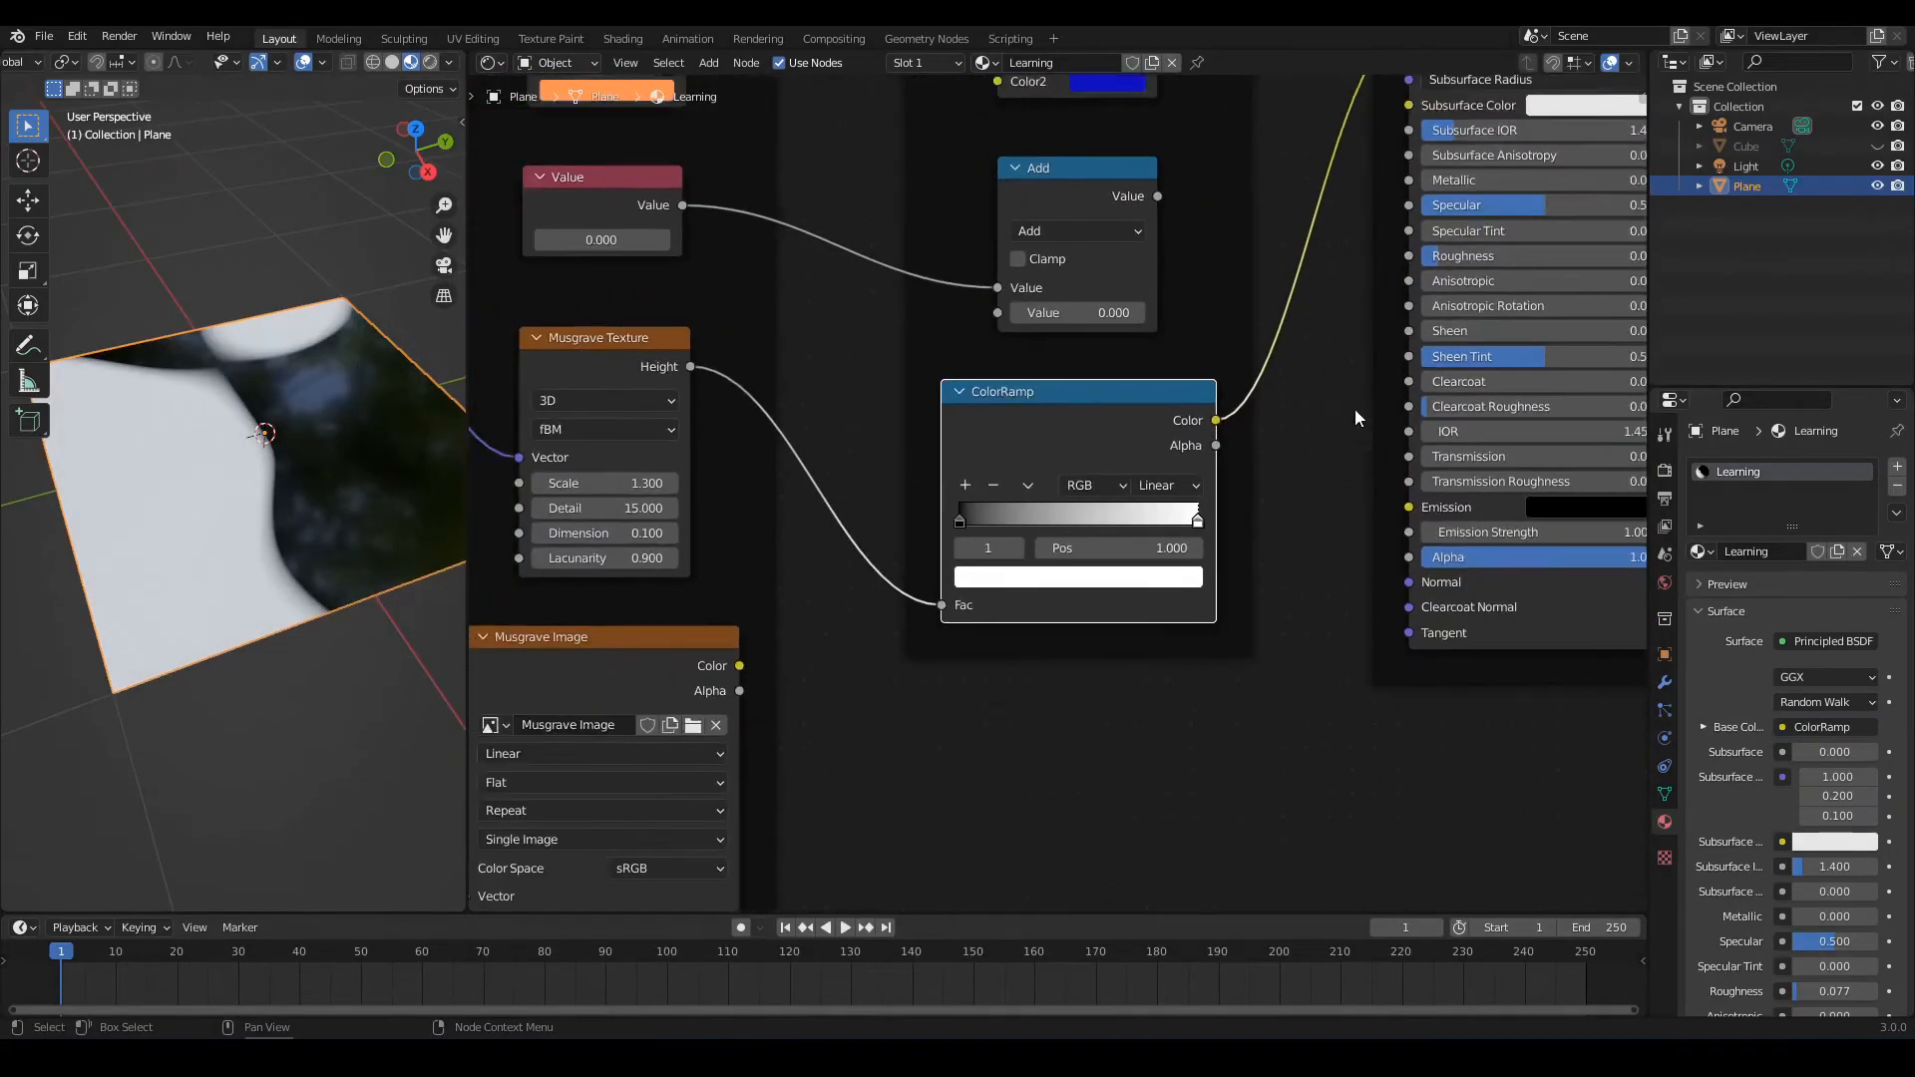
pyautogui.scroll(1, 1359, 429)
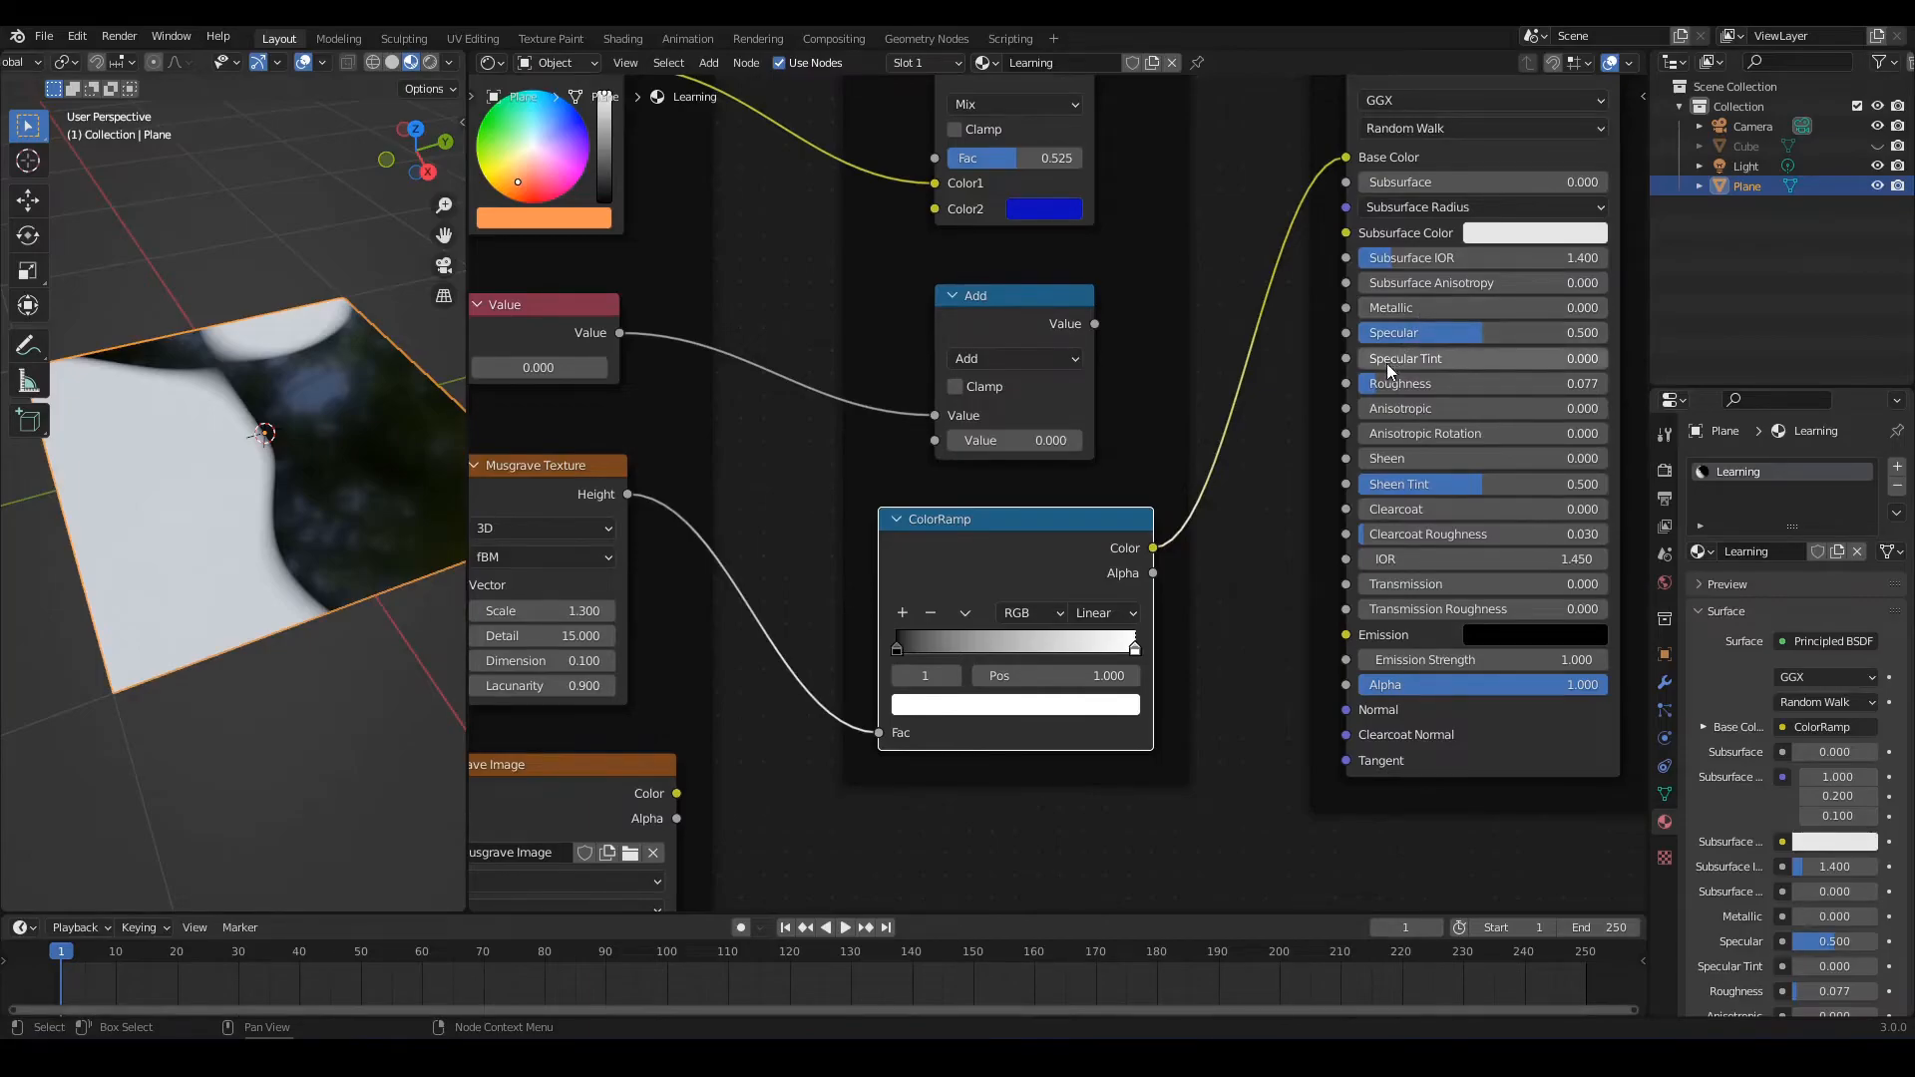
# Set the Principled BSDF's Roughness to 0.5
pyautogui.click(1441, 383)
pyautogui.write('0.5')
pyautogui.press('Return')
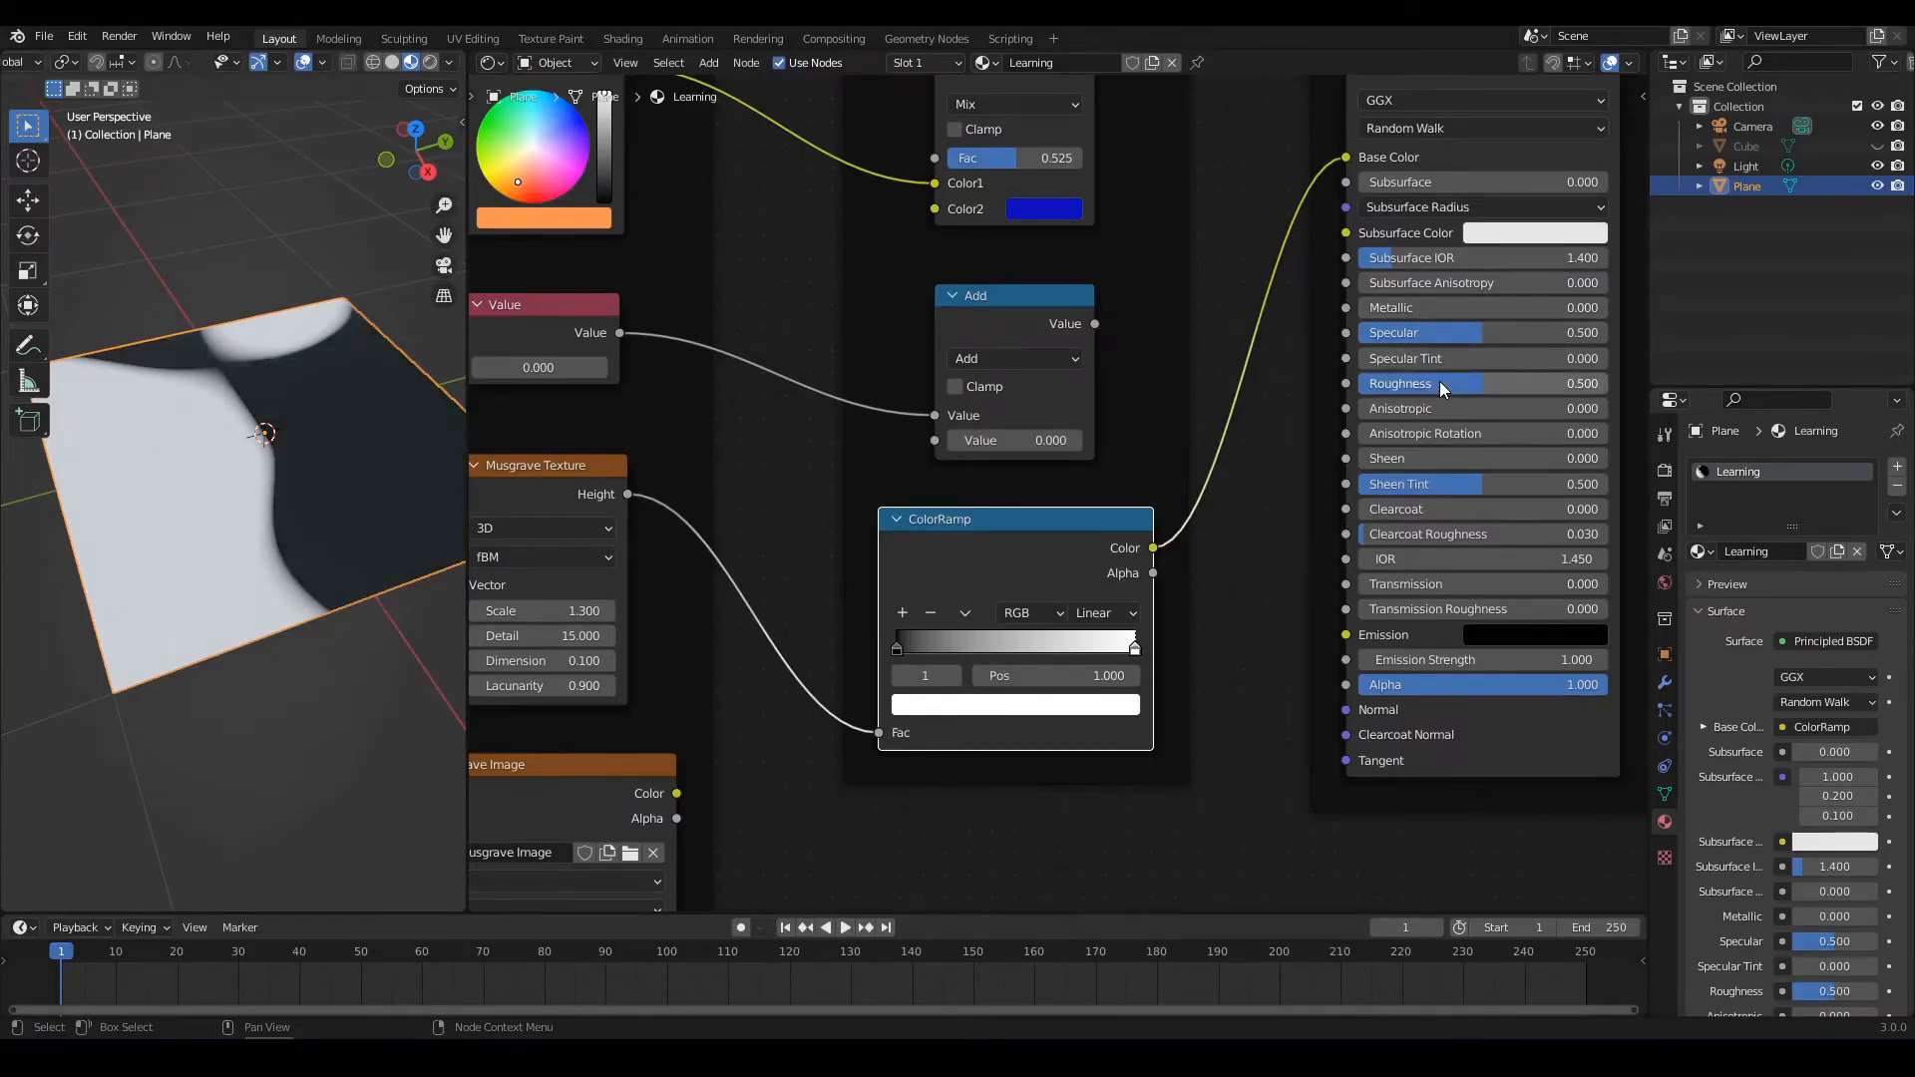
pyautogui.moveTo(262, 596); pyautogui.dragTo(256, 650, button='middle')
# Examine how the Musgrave Texture feeds the ColorRamp, selecting its black and white stops in turn to compare them with the plane
pyautogui.scroll(2, 251, 593)
pyautogui.scroll(-3, 244, 602)
pyautogui.moveTo(699, 697); pyautogui.dragTo(866, 615, button='middle')
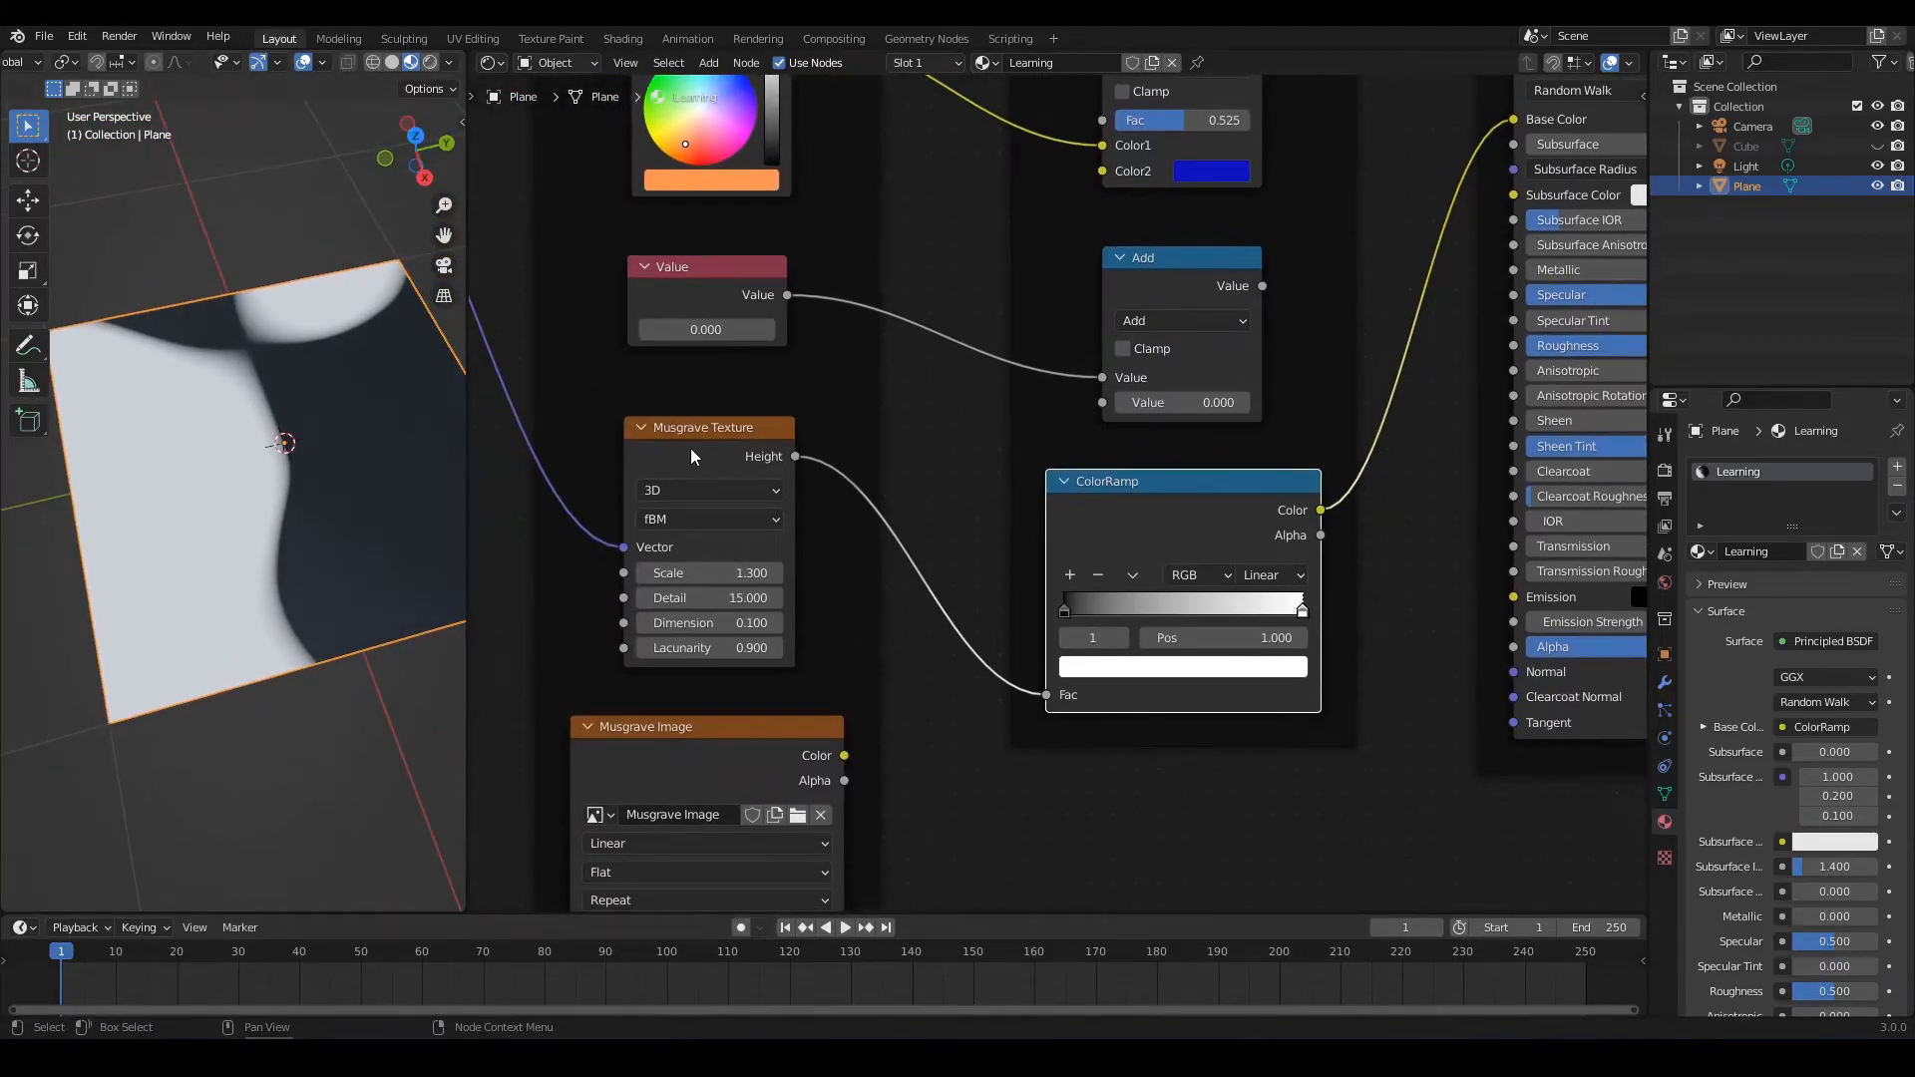
pyautogui.moveTo(948, 724); pyautogui.dragTo(869, 720, button='middle')
pyautogui.scroll(6, 969, 732)
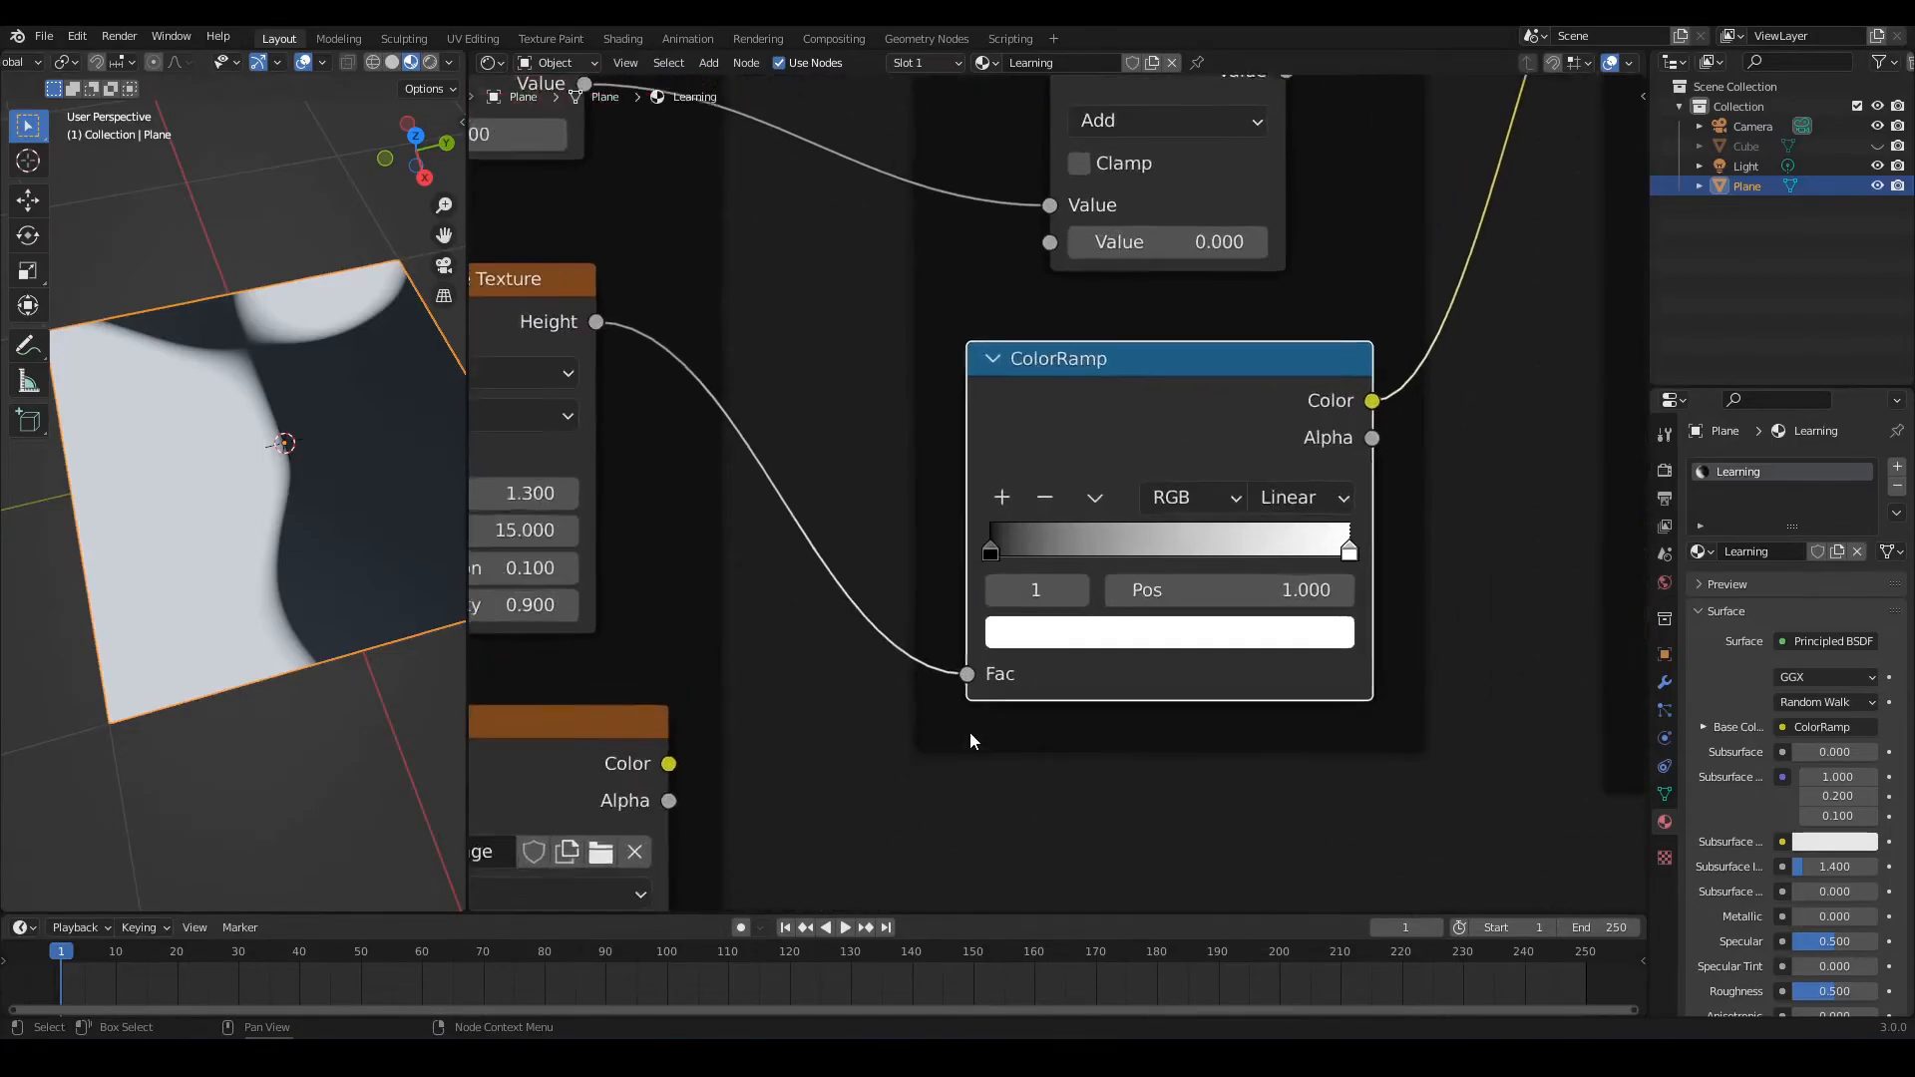
pyautogui.moveTo(1041, 819); pyautogui.dragTo(983, 808, button='middle')
pyautogui.moveTo(255, 538); pyautogui.dragTo(299, 565, button='middle')
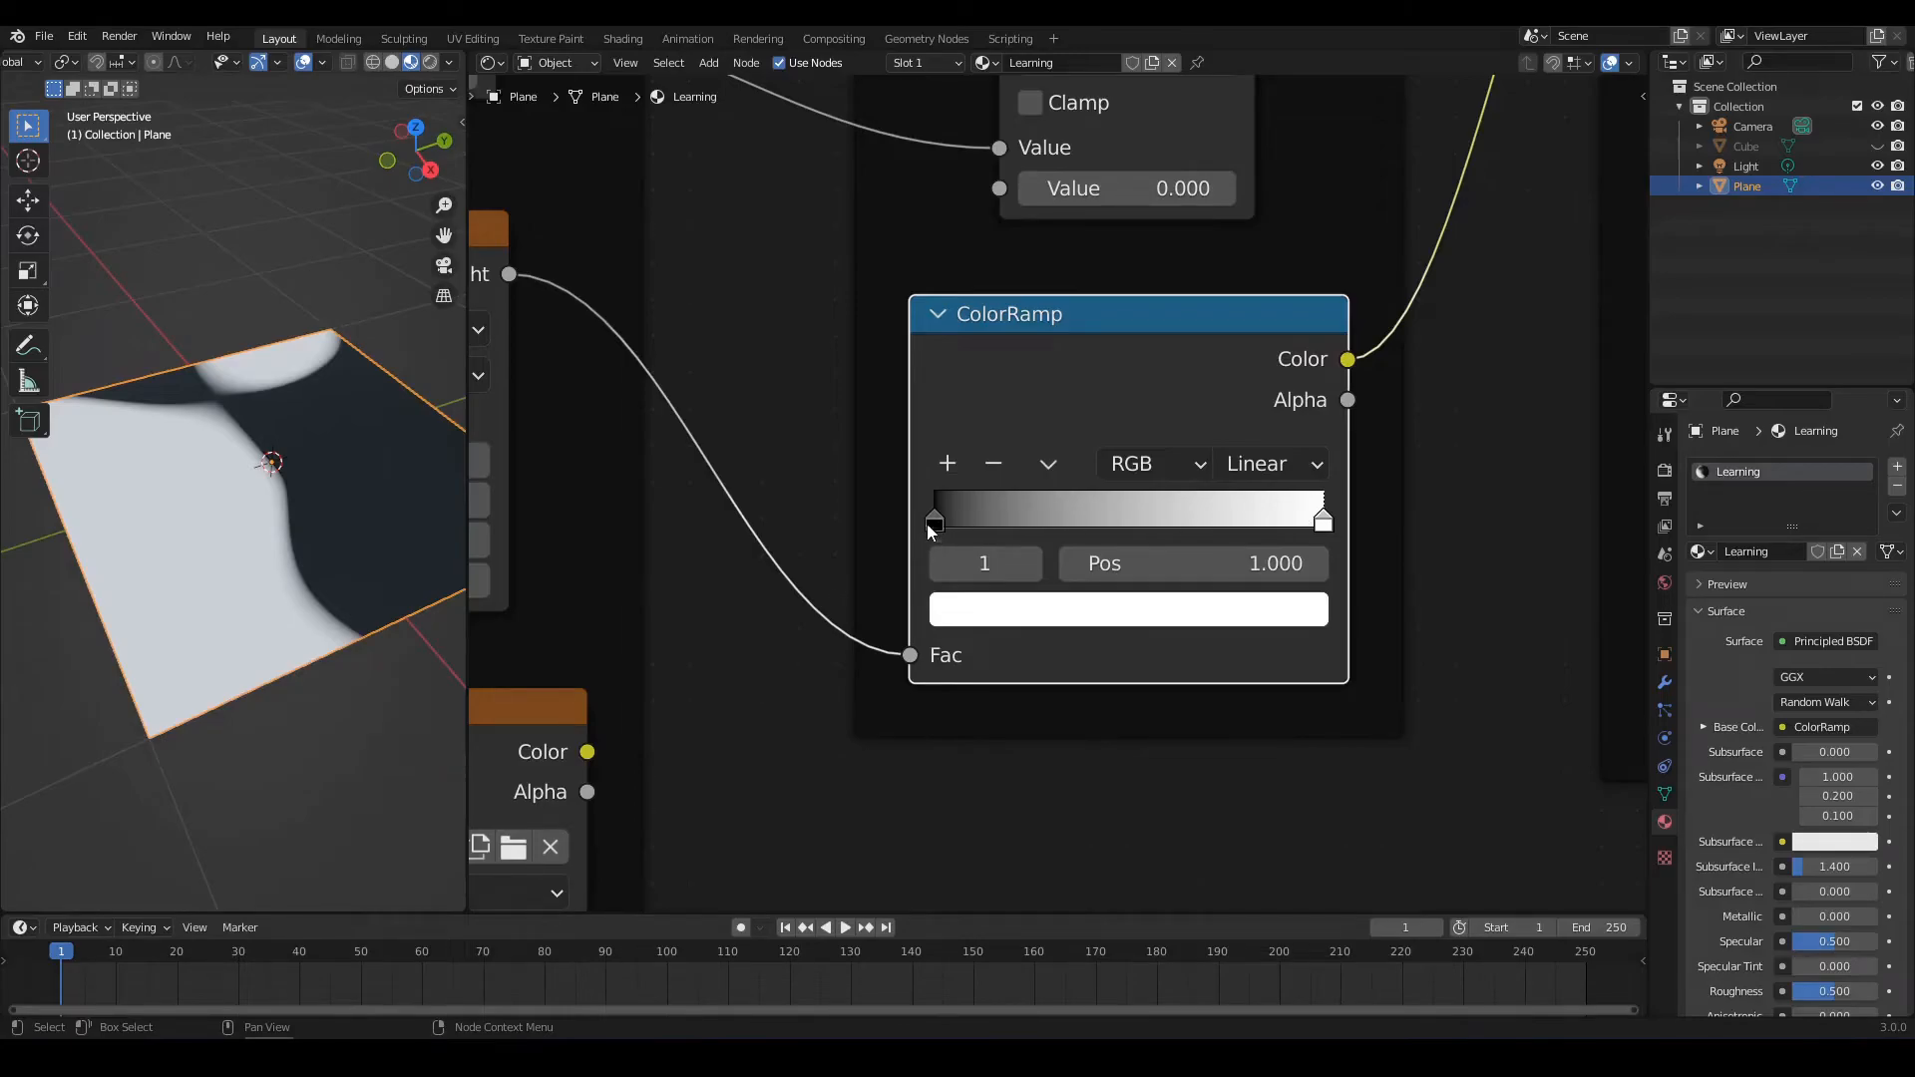
pyautogui.click(932, 524)
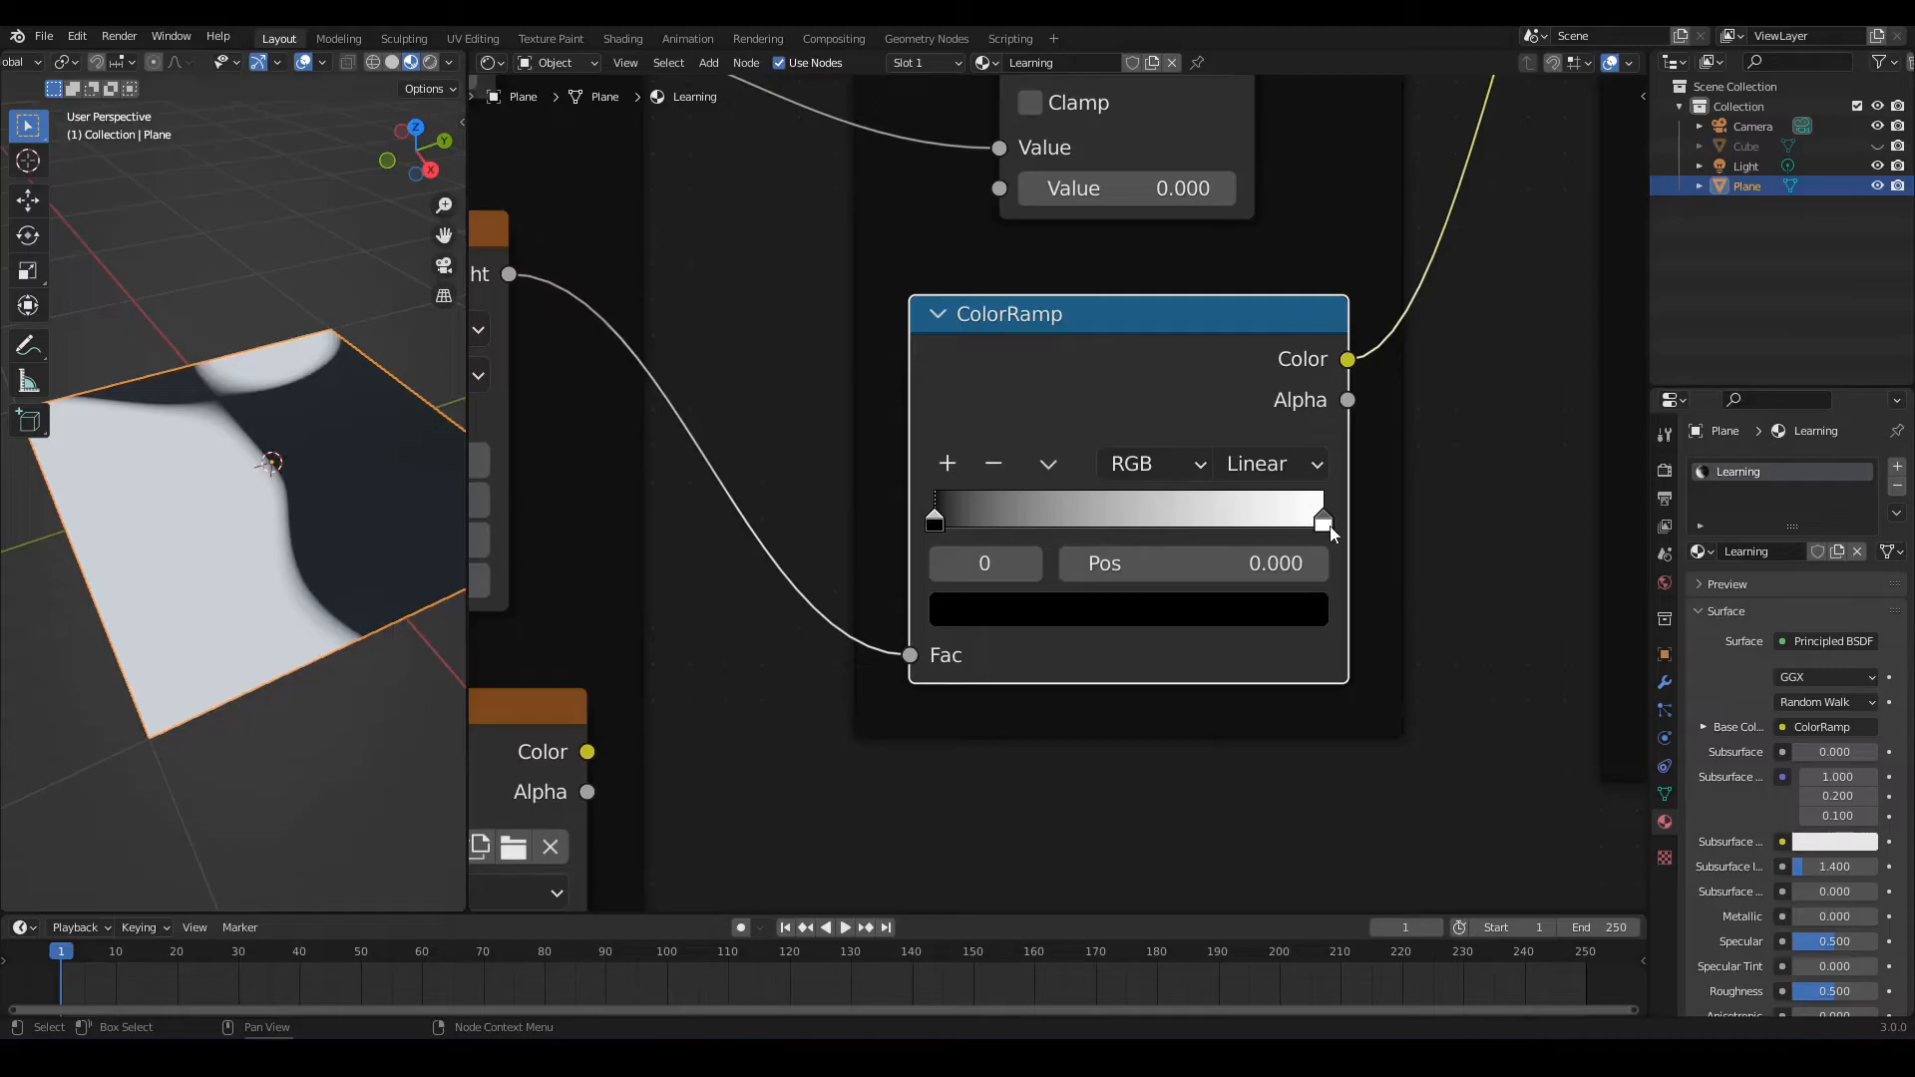
pyautogui.click(1324, 521)
pyautogui.moveTo(1017, 757); pyautogui.dragTo(1134, 735, button='middle')
pyautogui.scroll(2, 1043, 558)
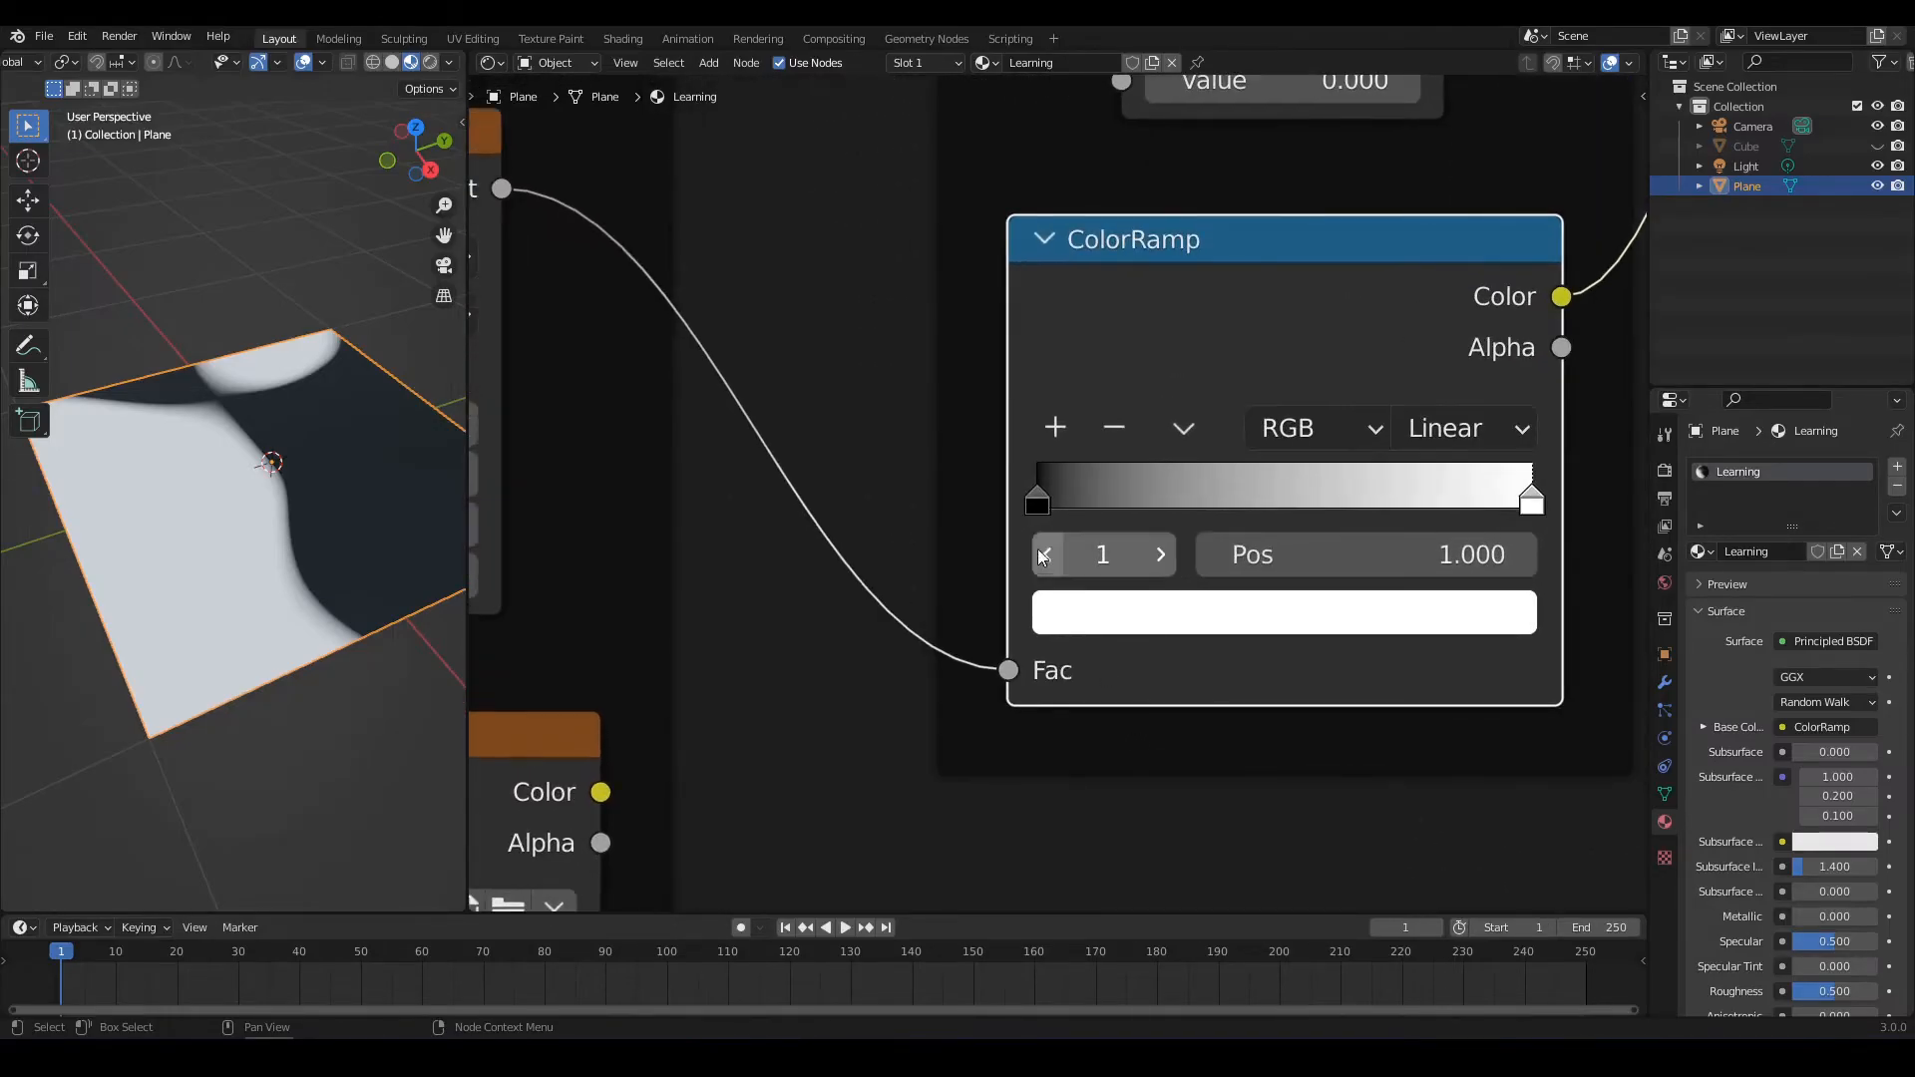
pyautogui.click(1040, 502)
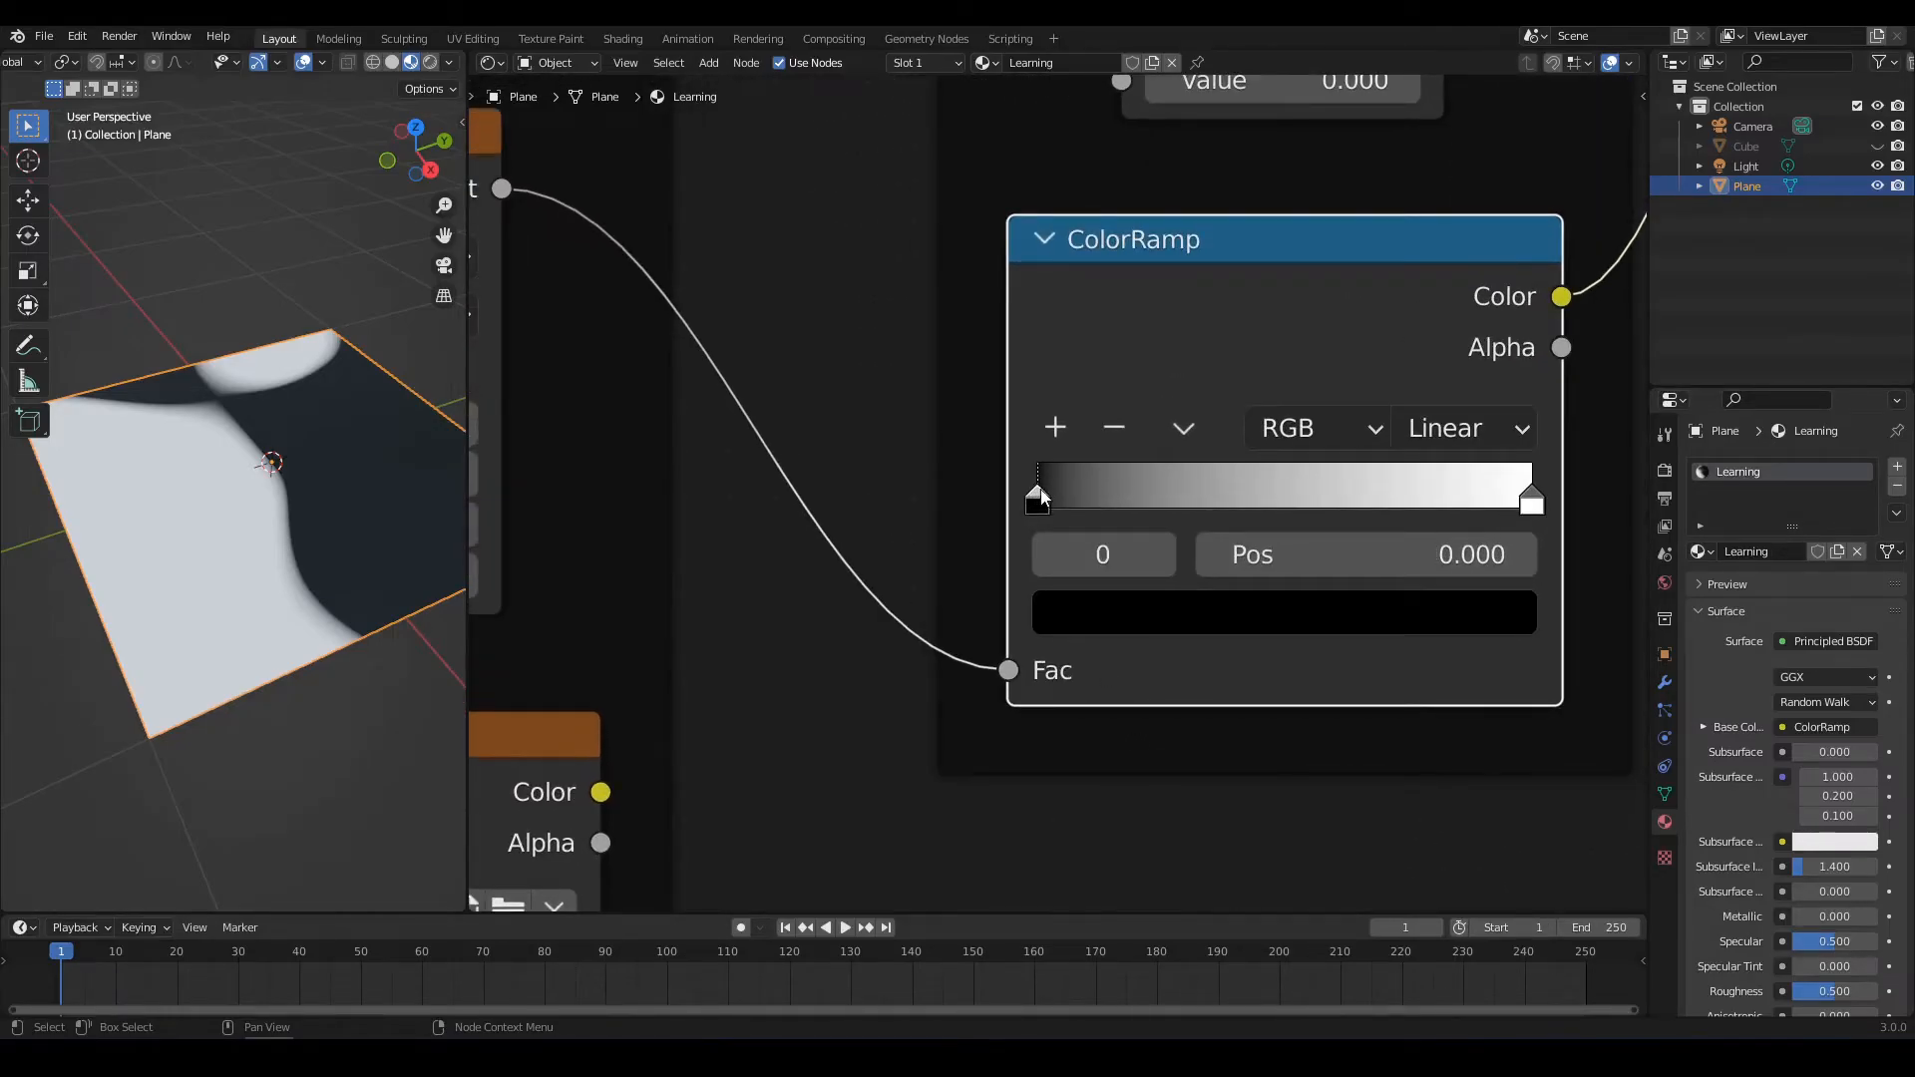
pyautogui.moveTo(329, 501)
pyautogui.mouseDown(button='middle')
pyautogui.moveTo(304, 545)
pyautogui.moveTo(307, 471)
pyautogui.mouseUp(button='middle')
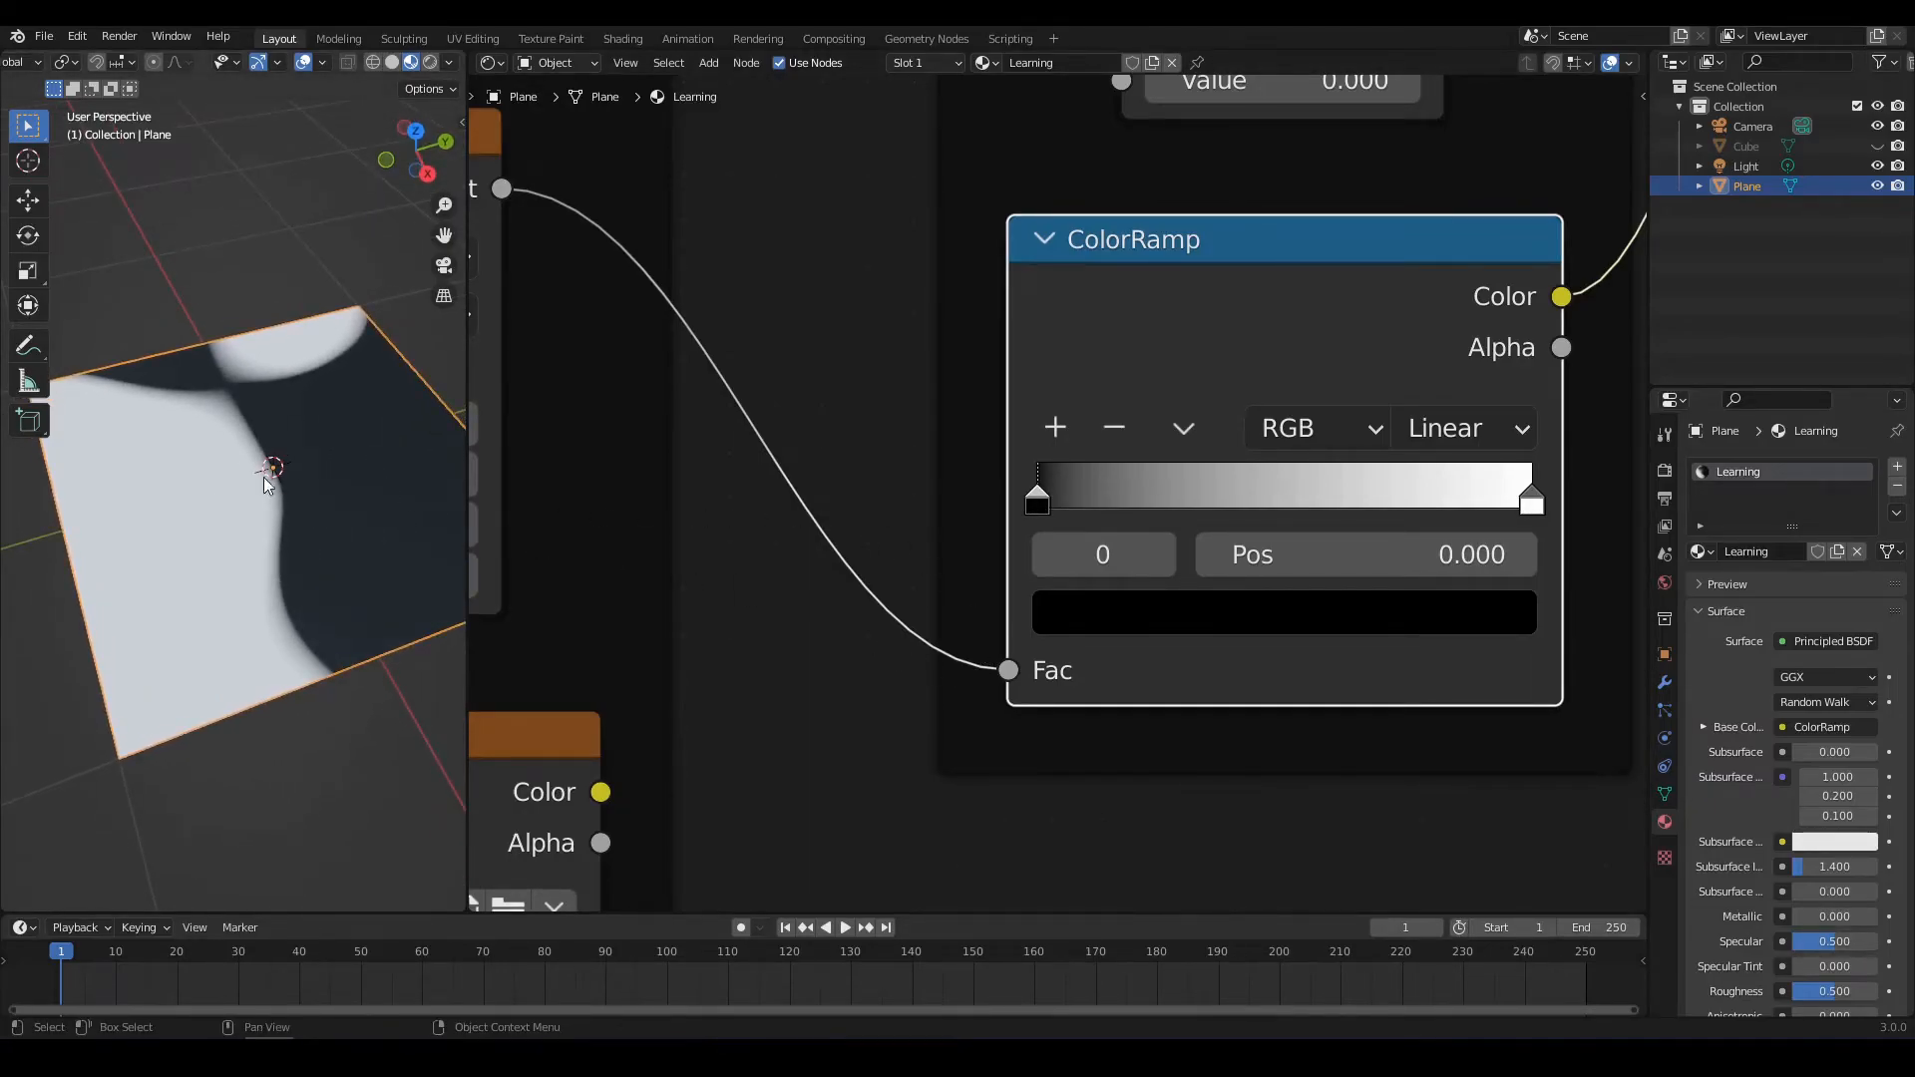
# Change the colour of the ColorRamp's black stop to dark blue
pyautogui.click(1121, 620)
pyautogui.scroll(-7, 820, 441)
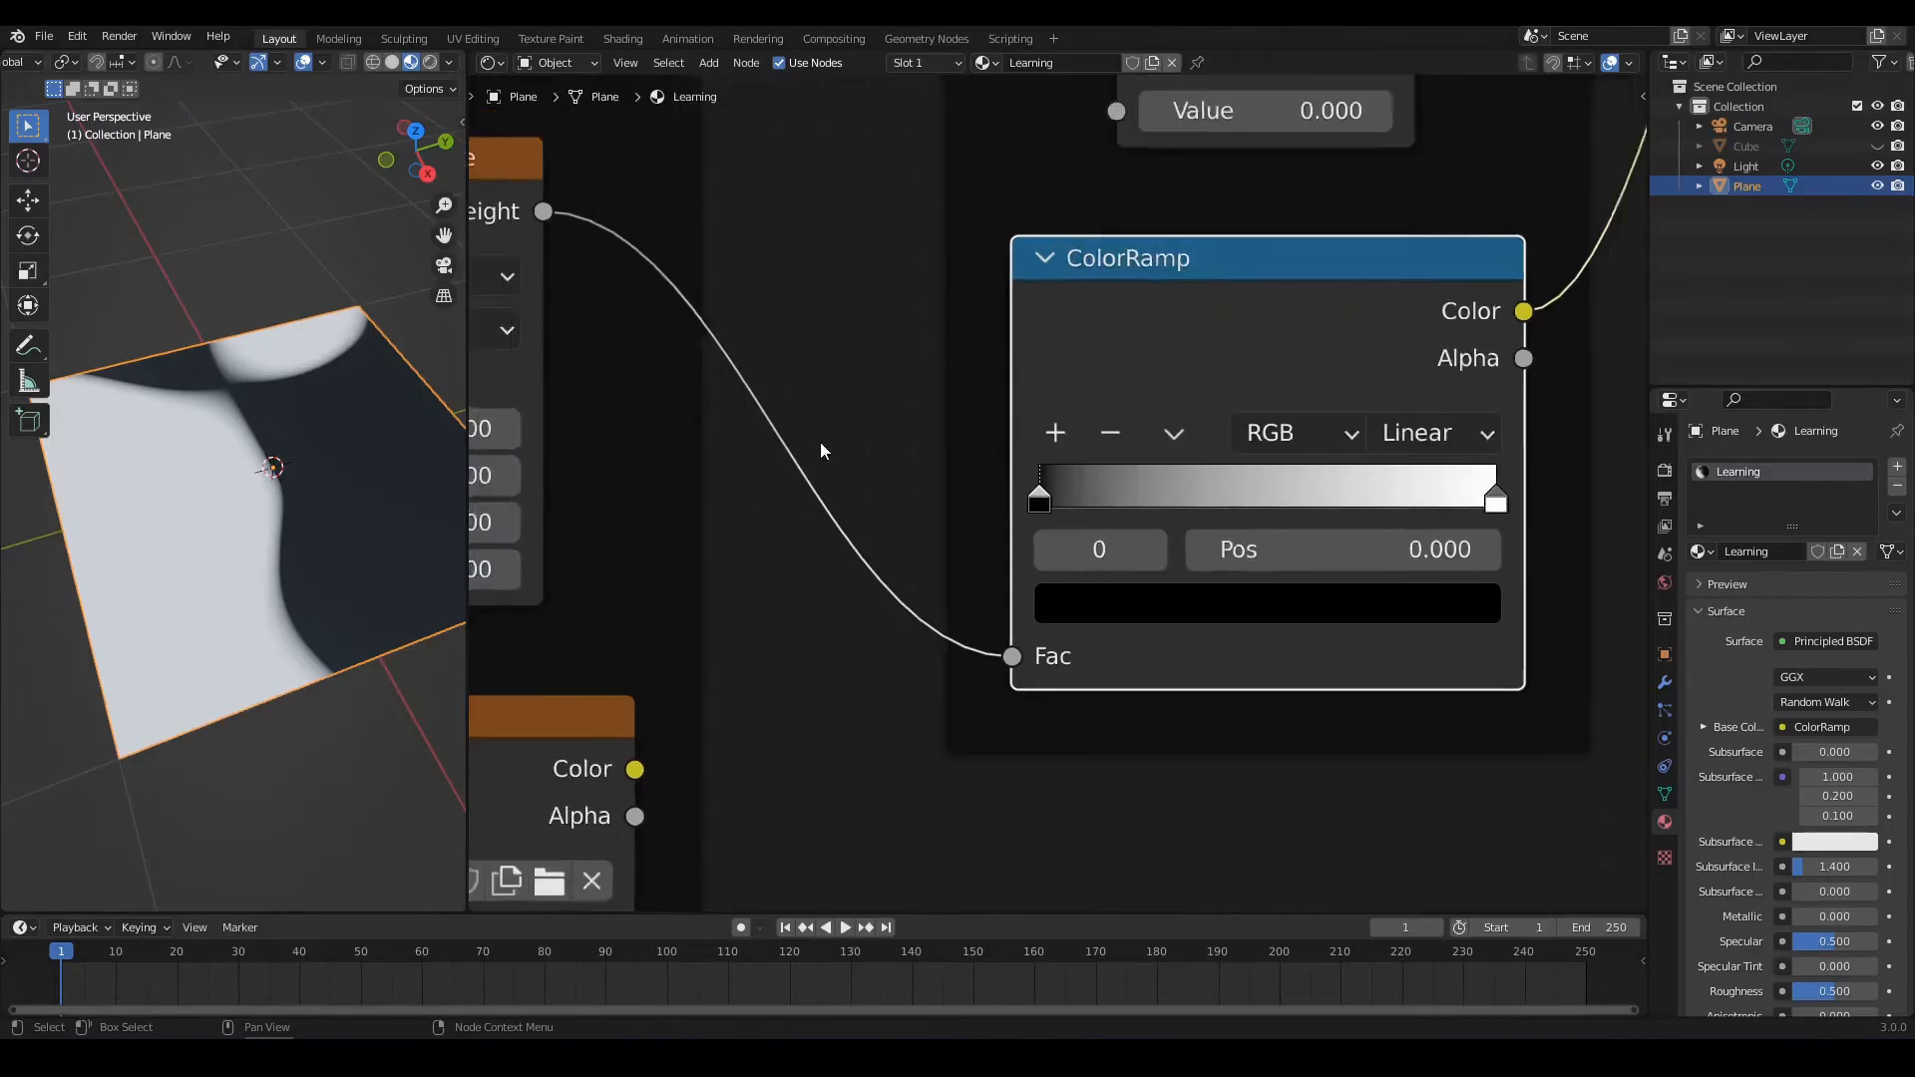
pyautogui.moveTo(882, 415); pyautogui.dragTo(888, 454, button='middle')
pyautogui.click(1140, 601)
pyautogui.moveTo(1283, 375); pyautogui.dragTo(1282, 310)
pyautogui.moveTo(1165, 314); pyautogui.dragTo(1246, 260)
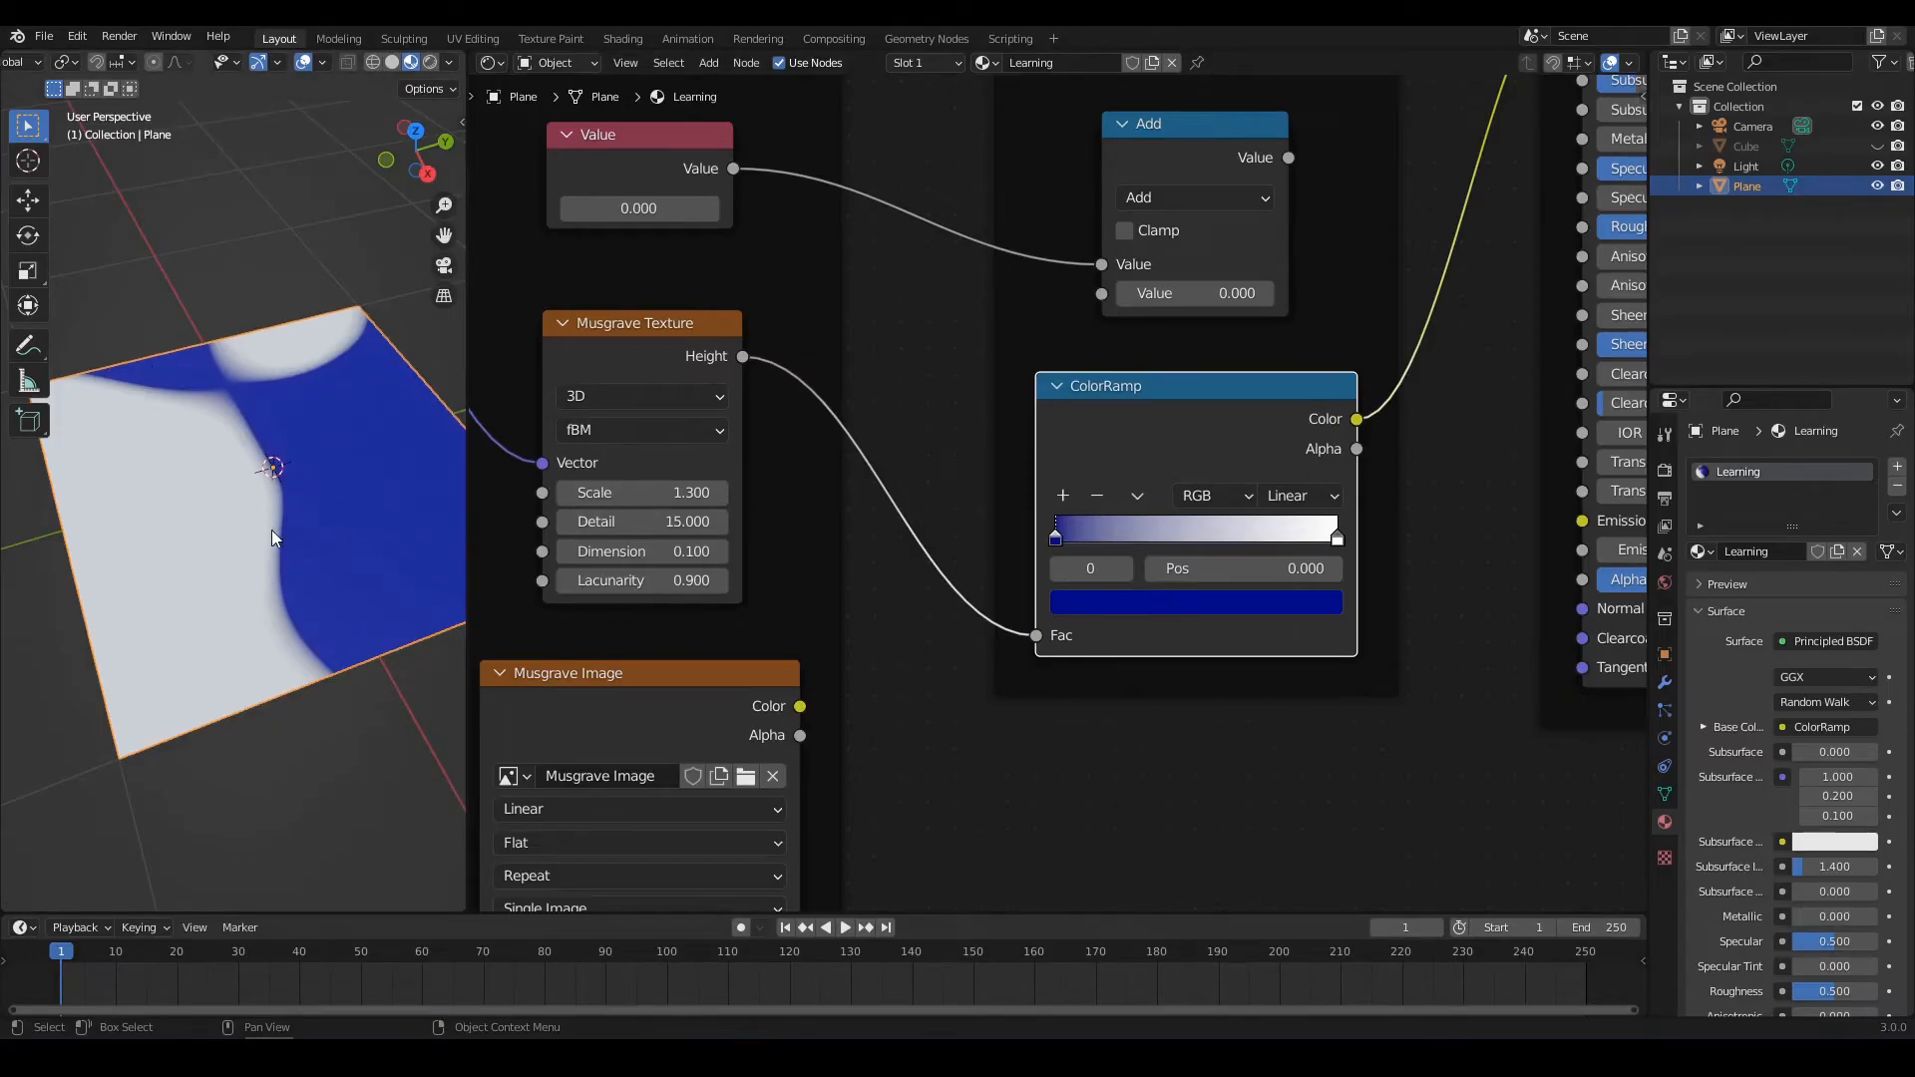
# Change the colour of the ColorRamp's white stop at position 1.000 to bright red
pyautogui.scroll(2, 1241, 601)
pyautogui.scroll(-1, 1374, 555)
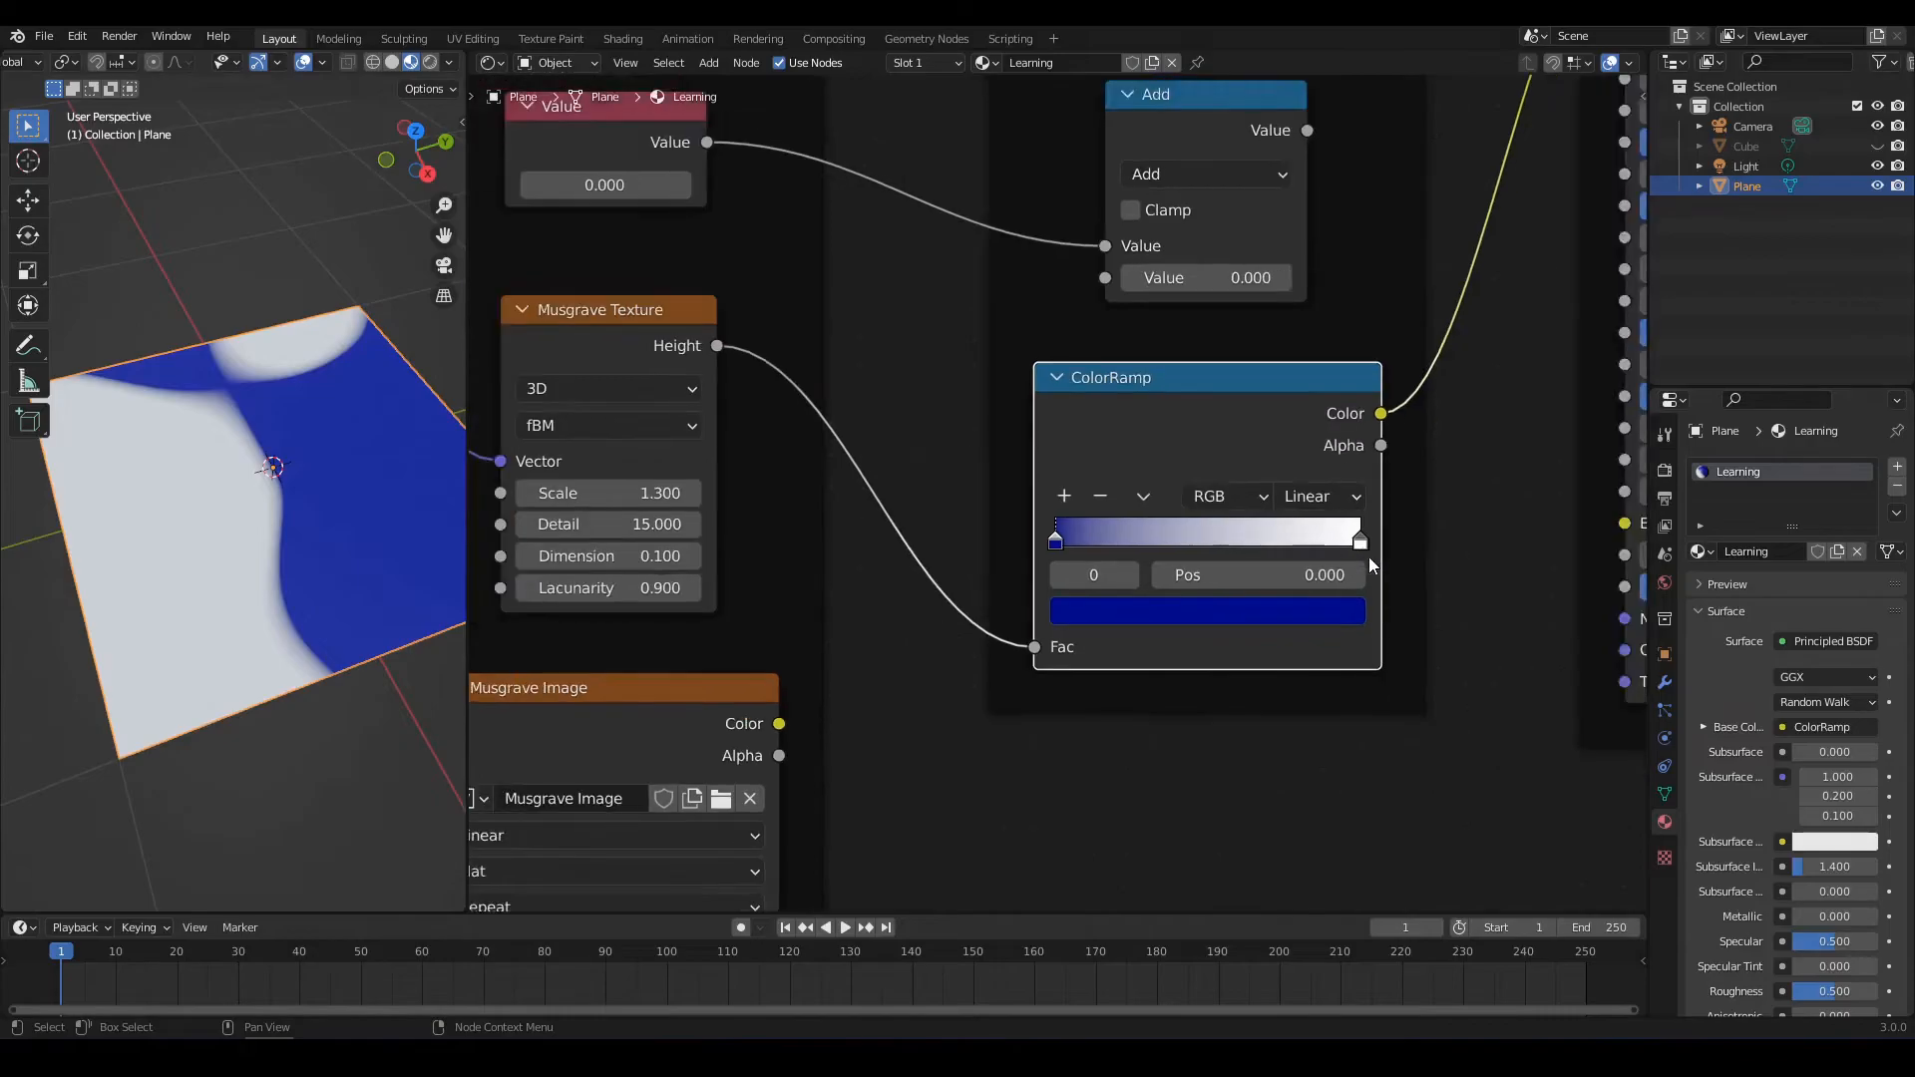
pyautogui.click(1361, 542)
pyautogui.click(1316, 611)
pyautogui.click(1182, 374)
pyautogui.moveTo(1182, 374); pyautogui.dragTo(1179, 405)
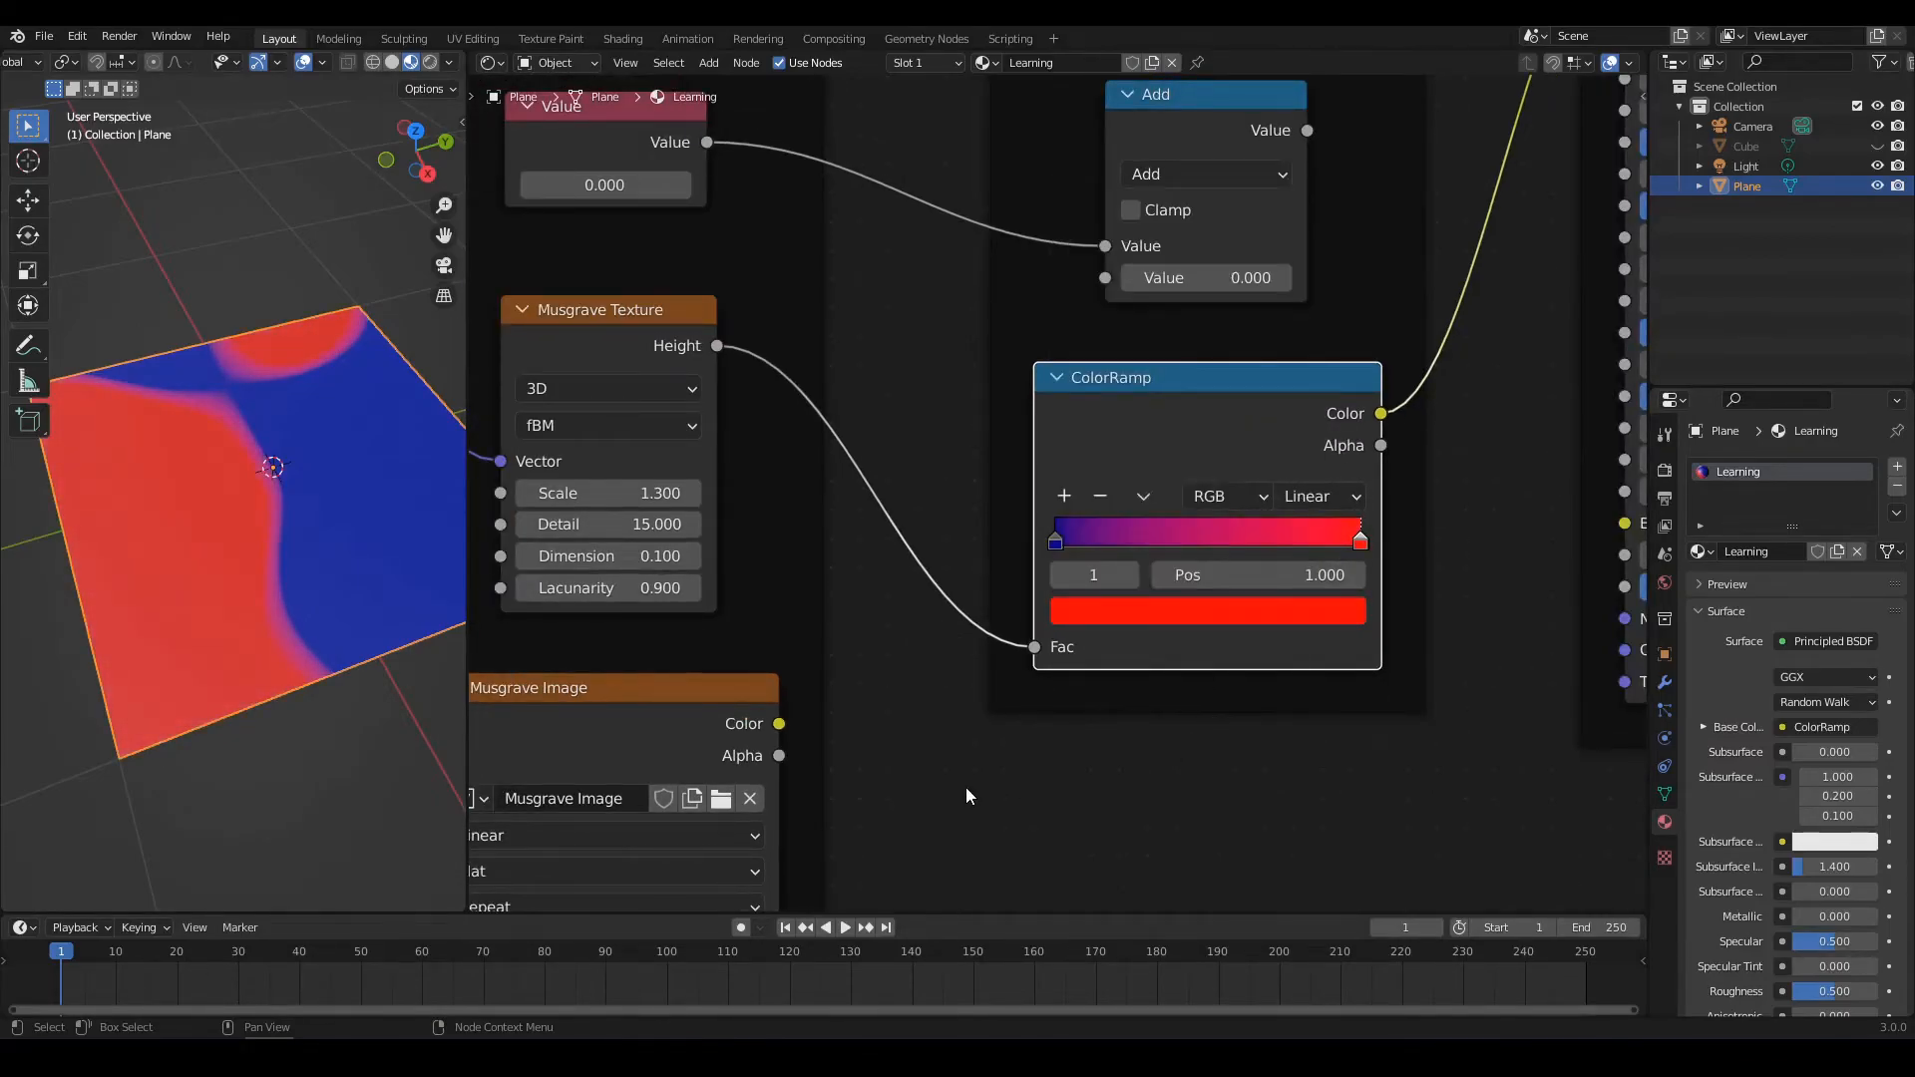
# Examine the ColorRamp's blue-to-red gradient by selecting the stops at both of its ends in turn
pyautogui.scroll(1, 966, 787)
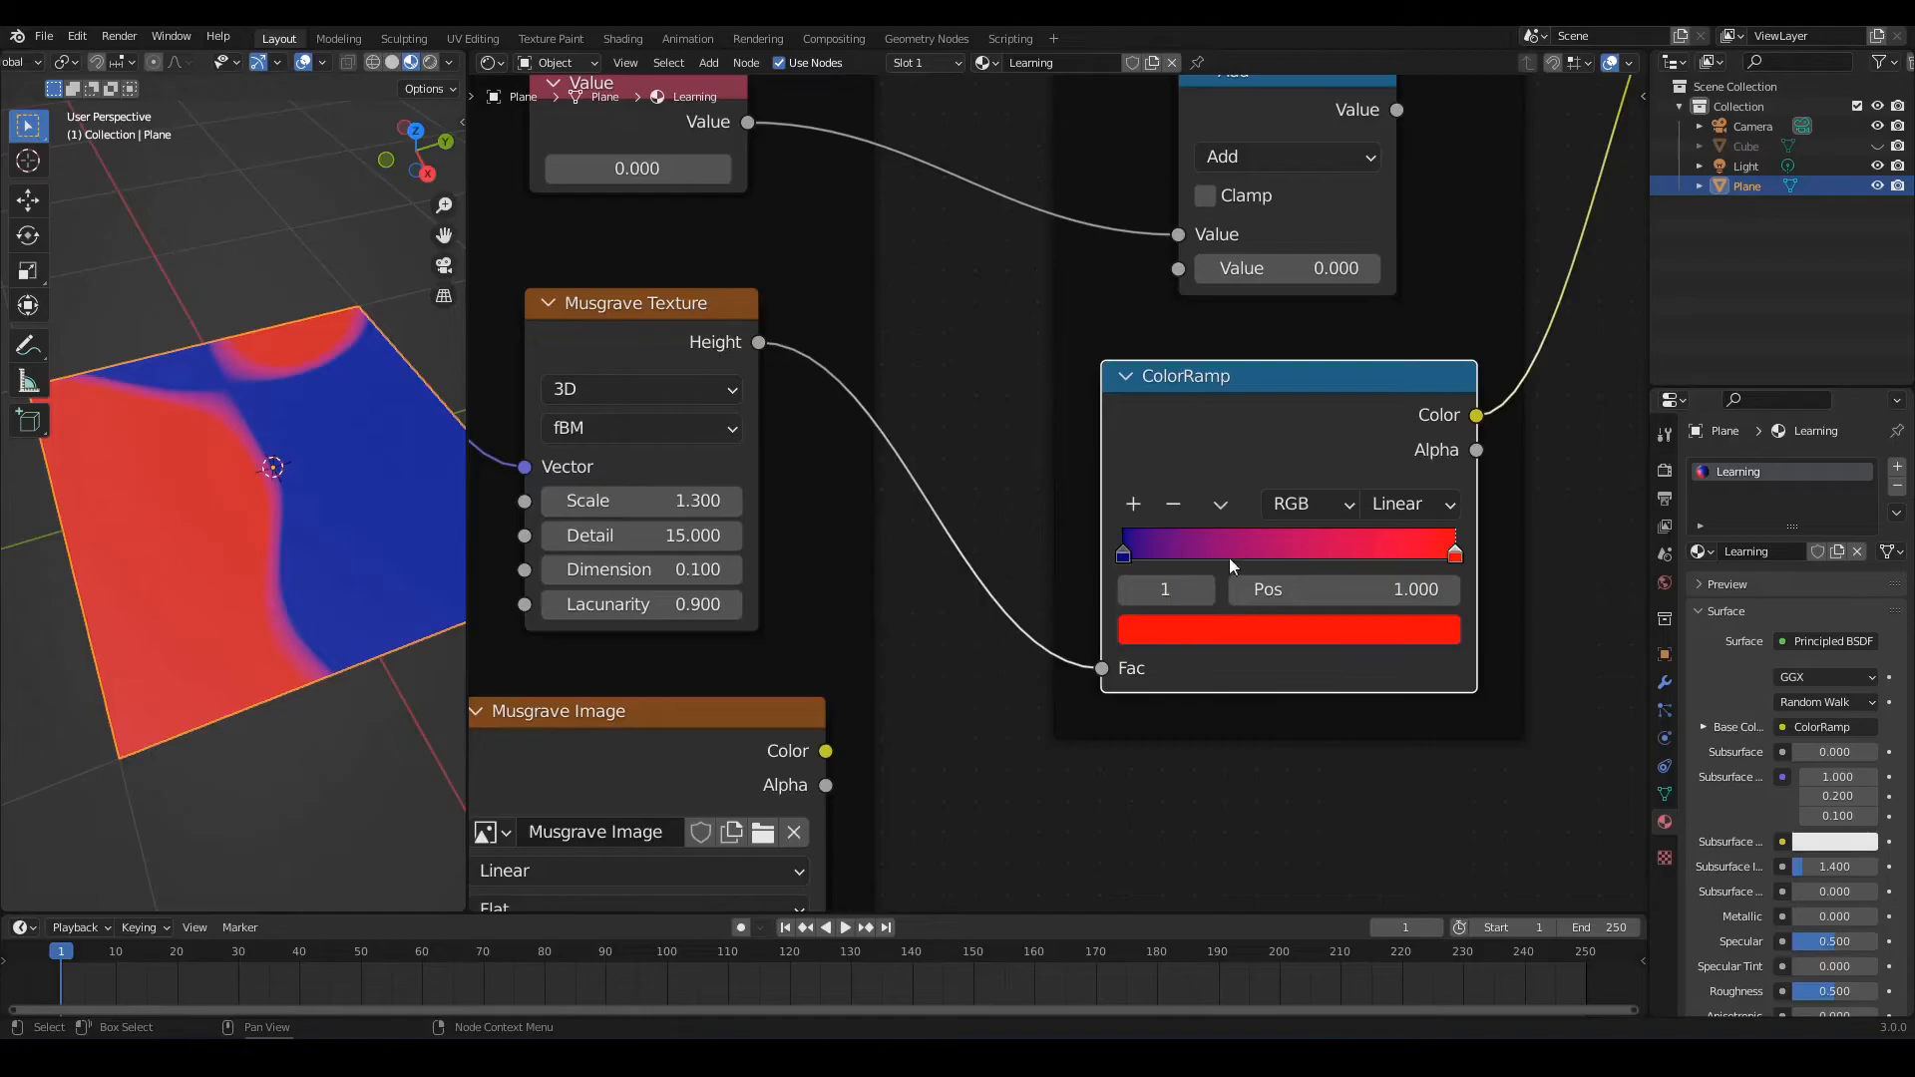
pyautogui.moveTo(1495, 557); pyautogui.dragTo(1386, 608, button='middle')
pyautogui.scroll(3, 1387, 608)
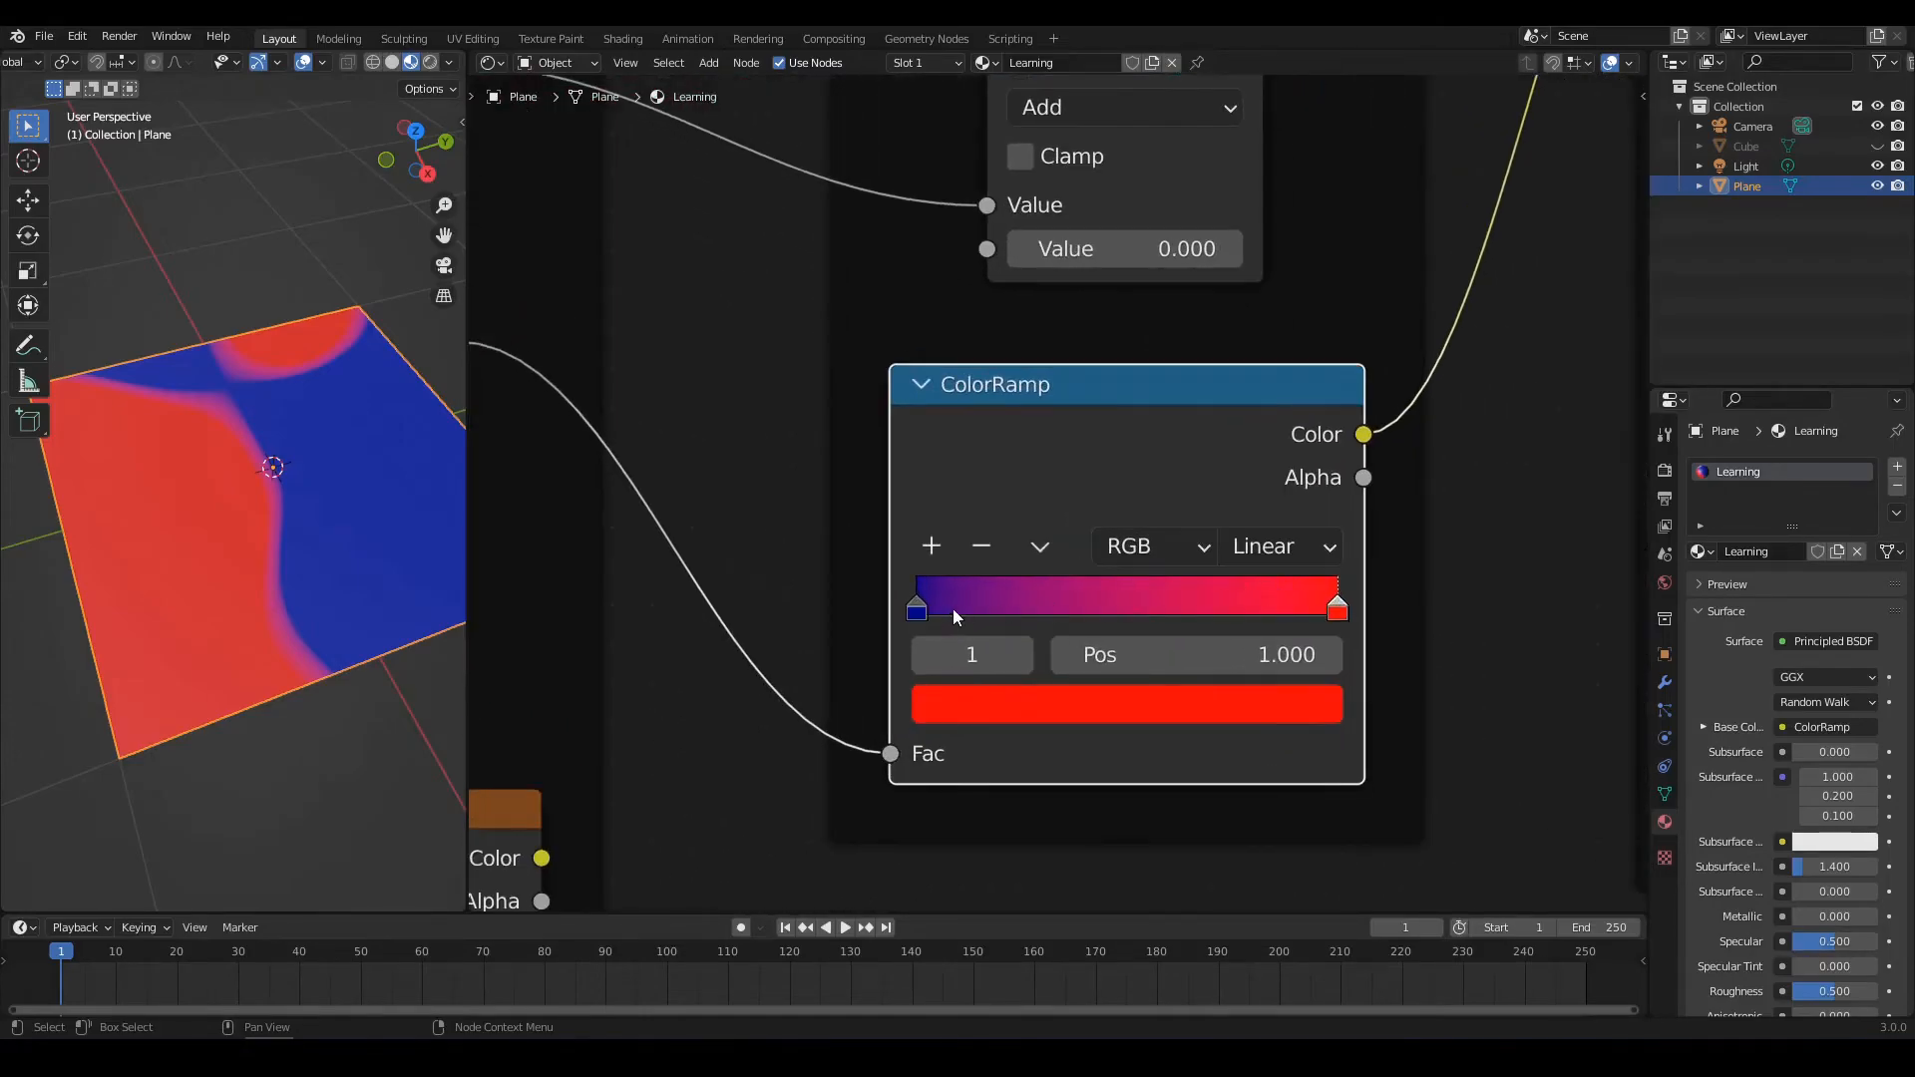
pyautogui.scroll(-2, 943, 575)
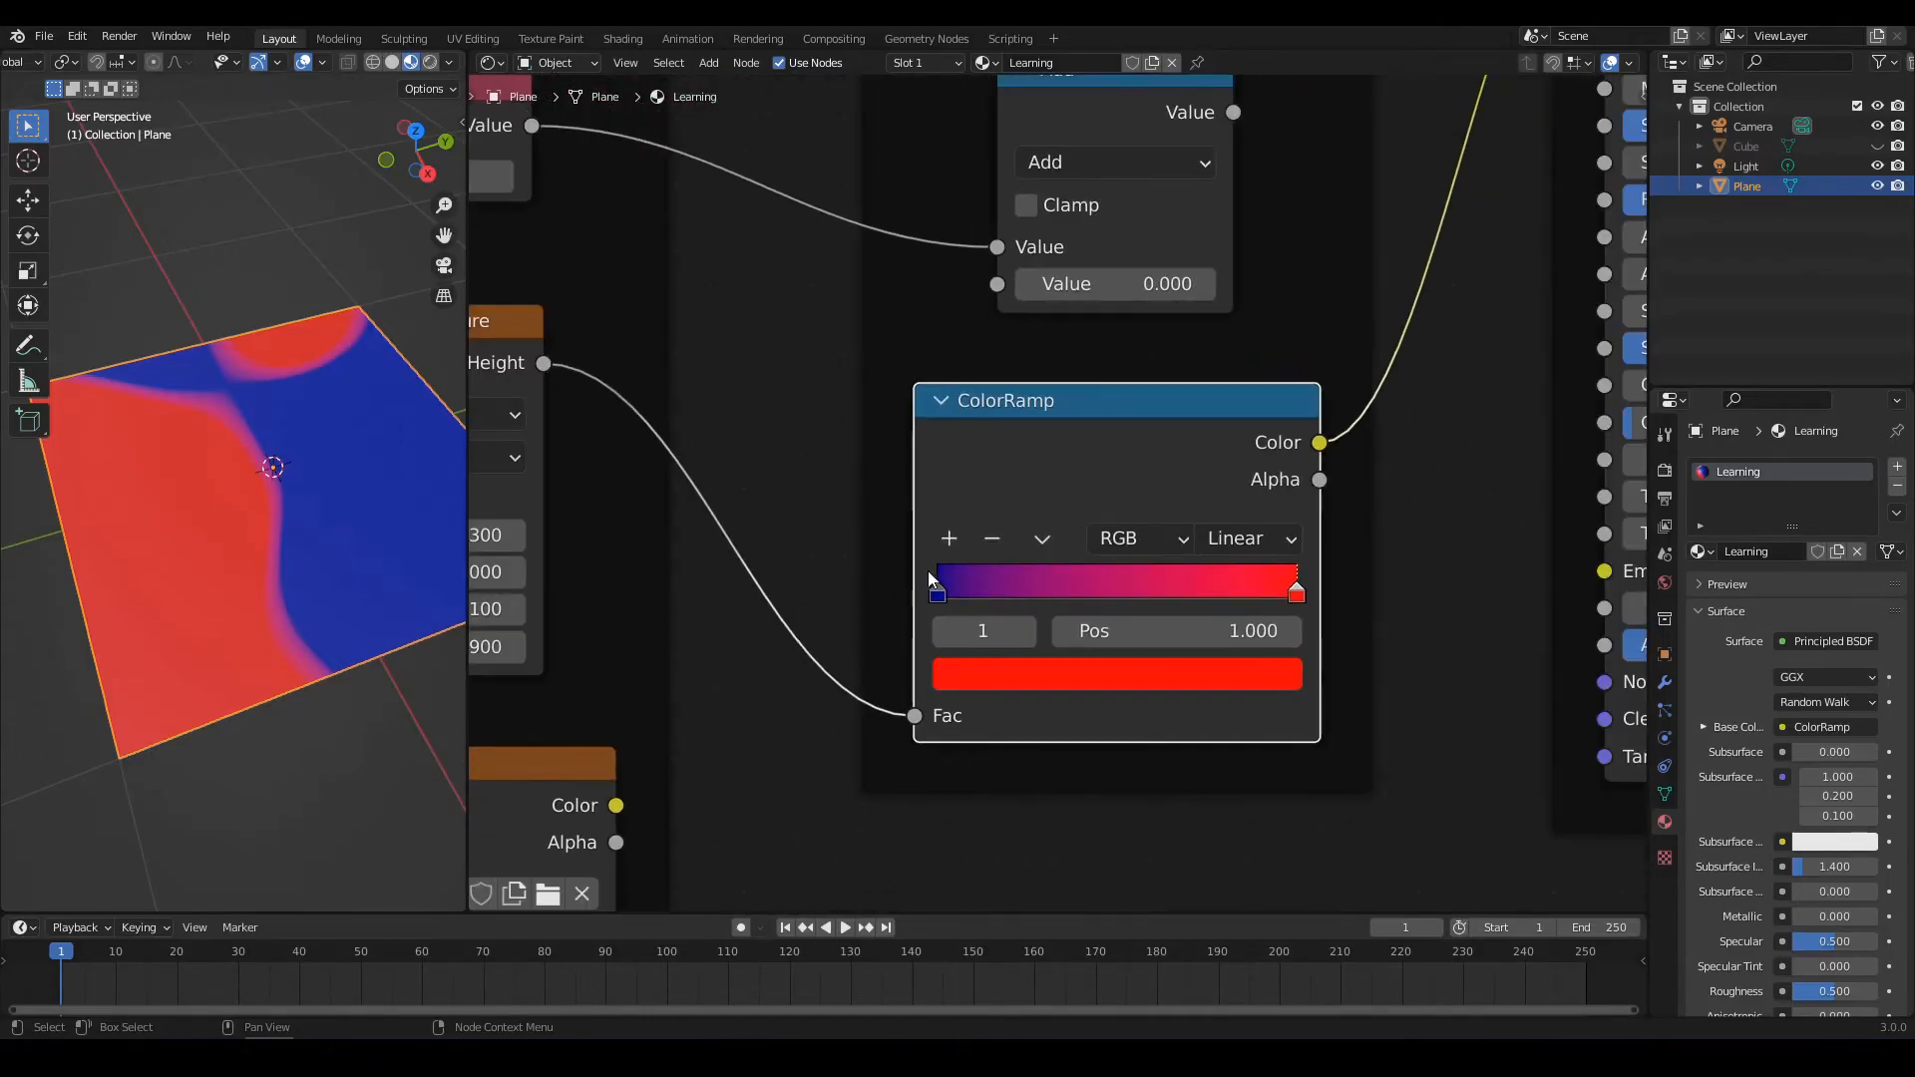
pyautogui.scroll(3, 1260, 595)
pyautogui.scroll(1, 1032, 607)
pyautogui.moveTo(1033, 607); pyautogui.dragTo(1051, 536, button='middle')
pyautogui.click(918, 553)
pyautogui.click(1391, 555)
pyautogui.click(913, 558)
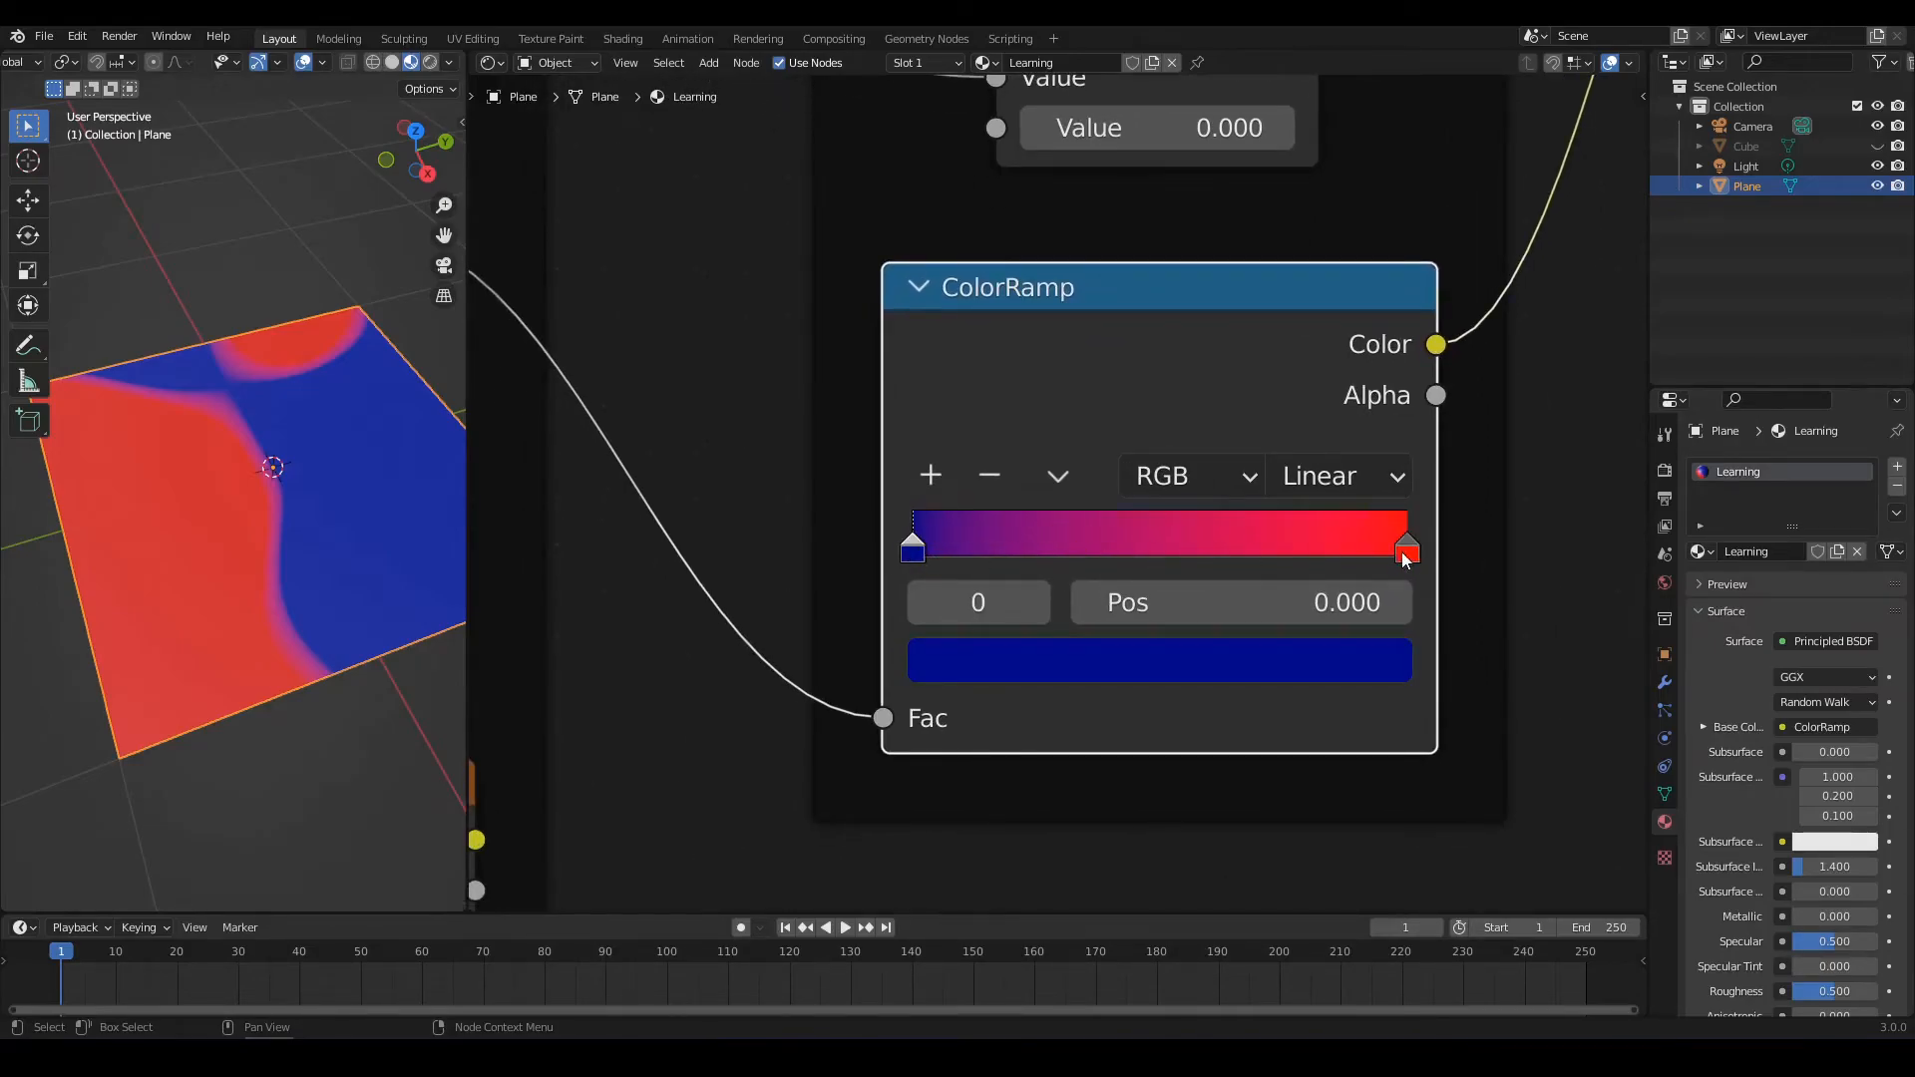
pyautogui.click(1404, 554)
pyautogui.click(916, 556)
# Move the ColorRamp's blue stop to position 0.773 and inspect the colour transition on the plane
pyautogui.moveTo(915, 555); pyautogui.dragTo(1295, 553)
pyautogui.scroll(5, 441, 571)
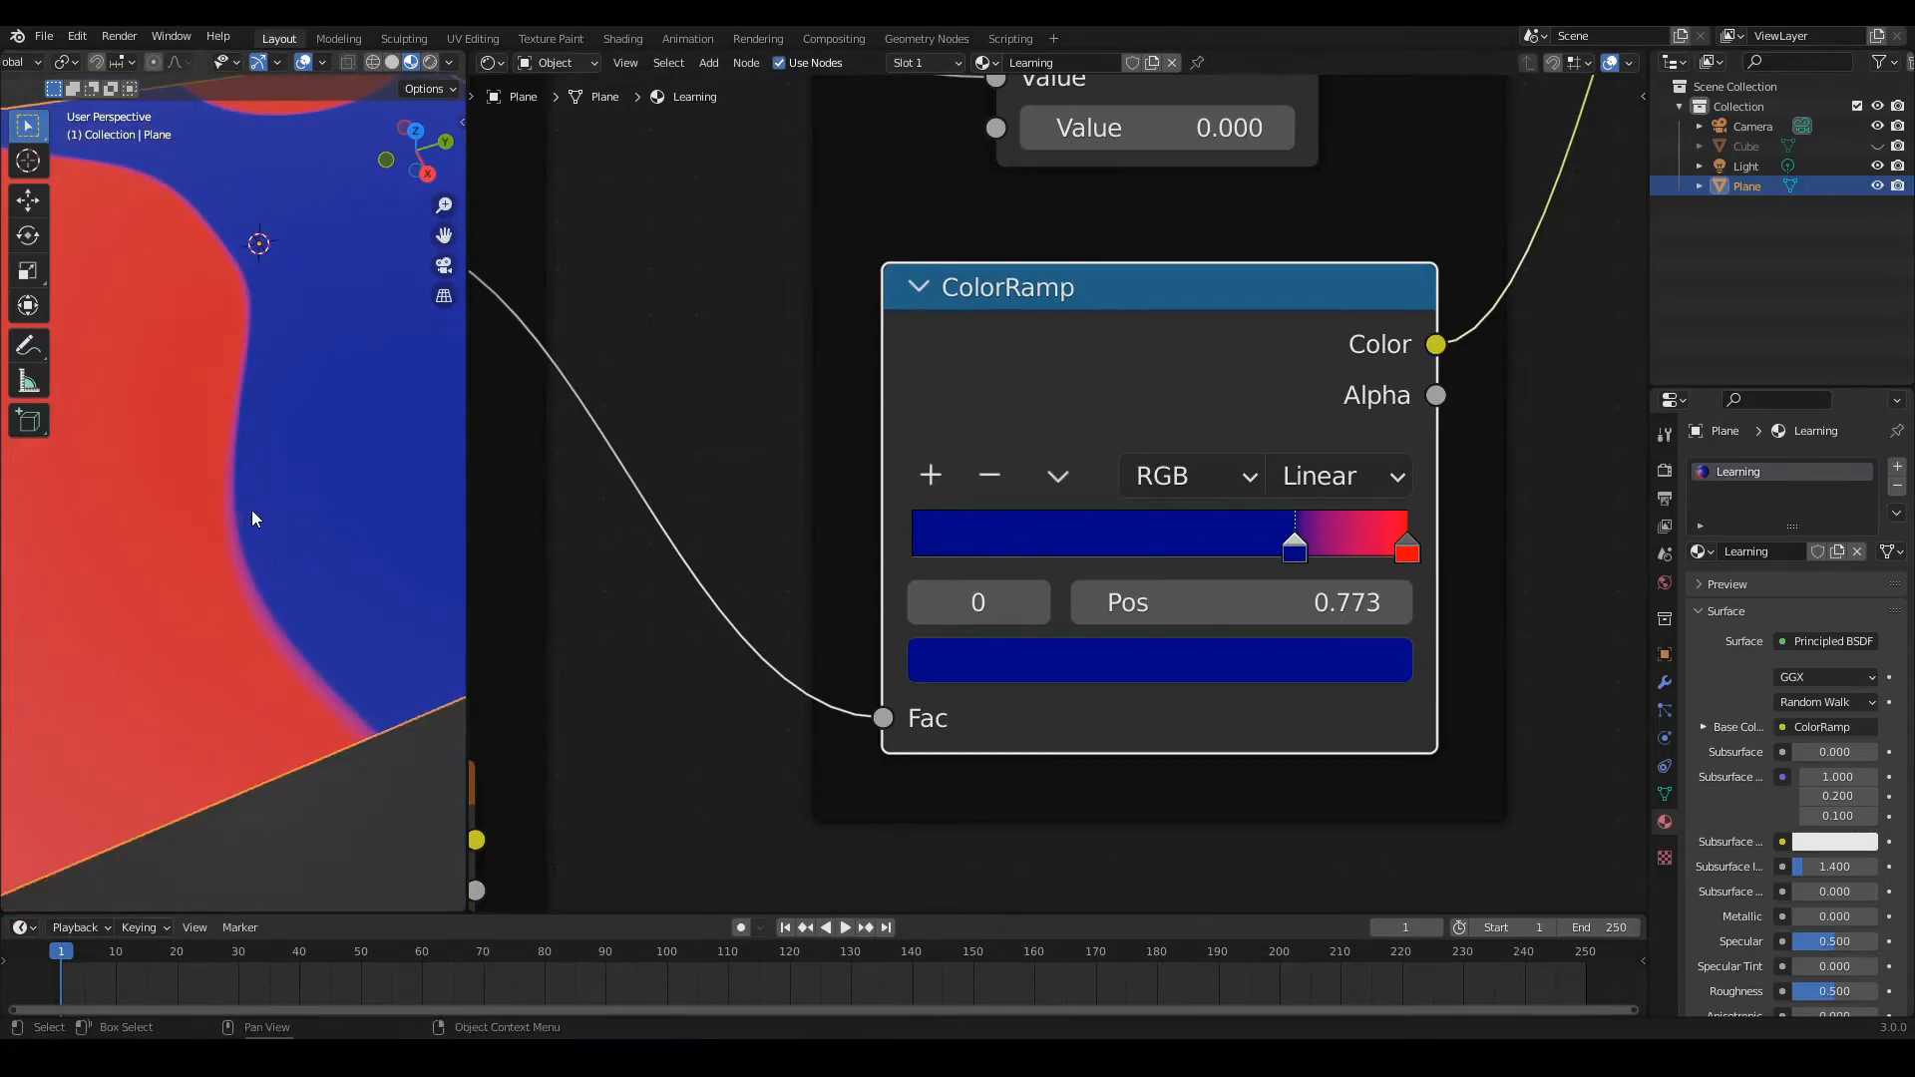
pyautogui.scroll(-4, 260, 474)
pyautogui.moveTo(259, 475); pyautogui.dragTo(281, 545, button='middle')
pyautogui.scroll(2, 281, 553)
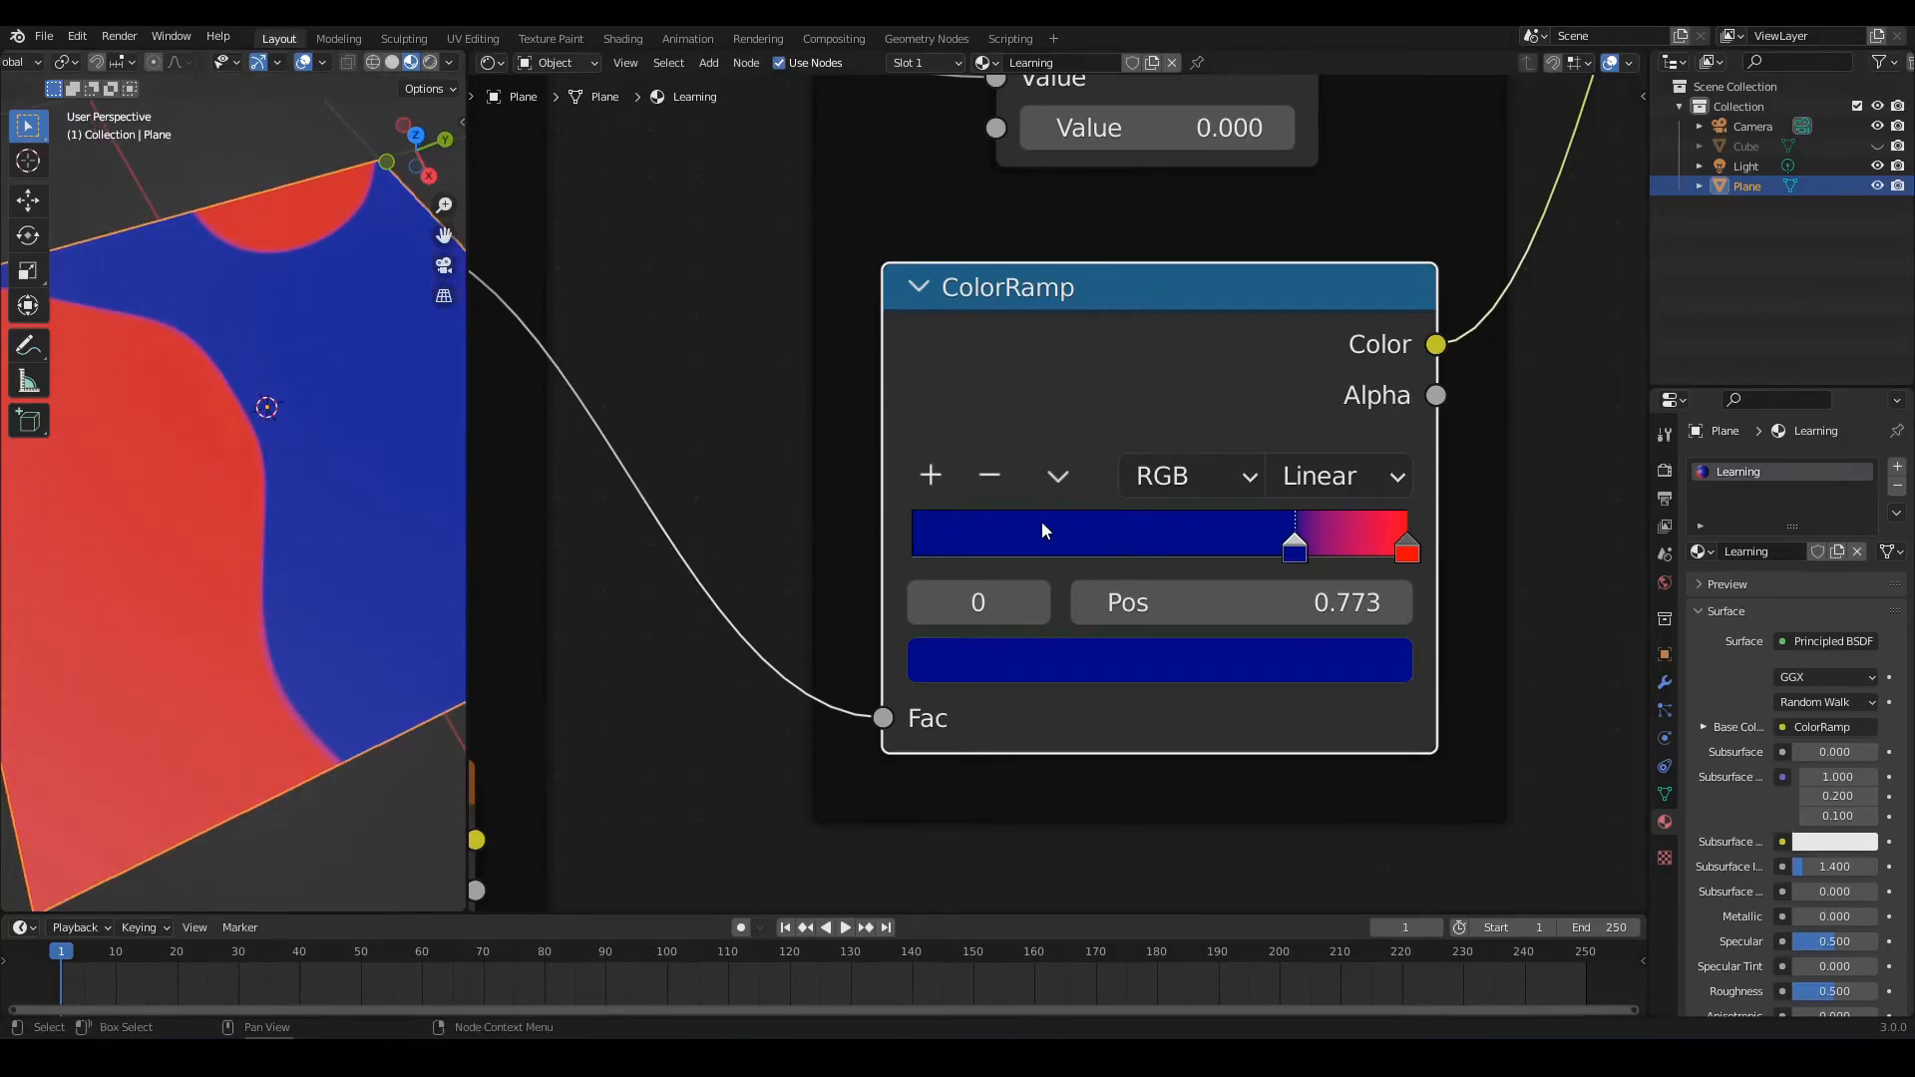
# Try the ColorRamp's blue stop at positions 0.614, 0.700 and 0.682
pyautogui.moveTo(1294, 547); pyautogui.dragTo(1217, 547)
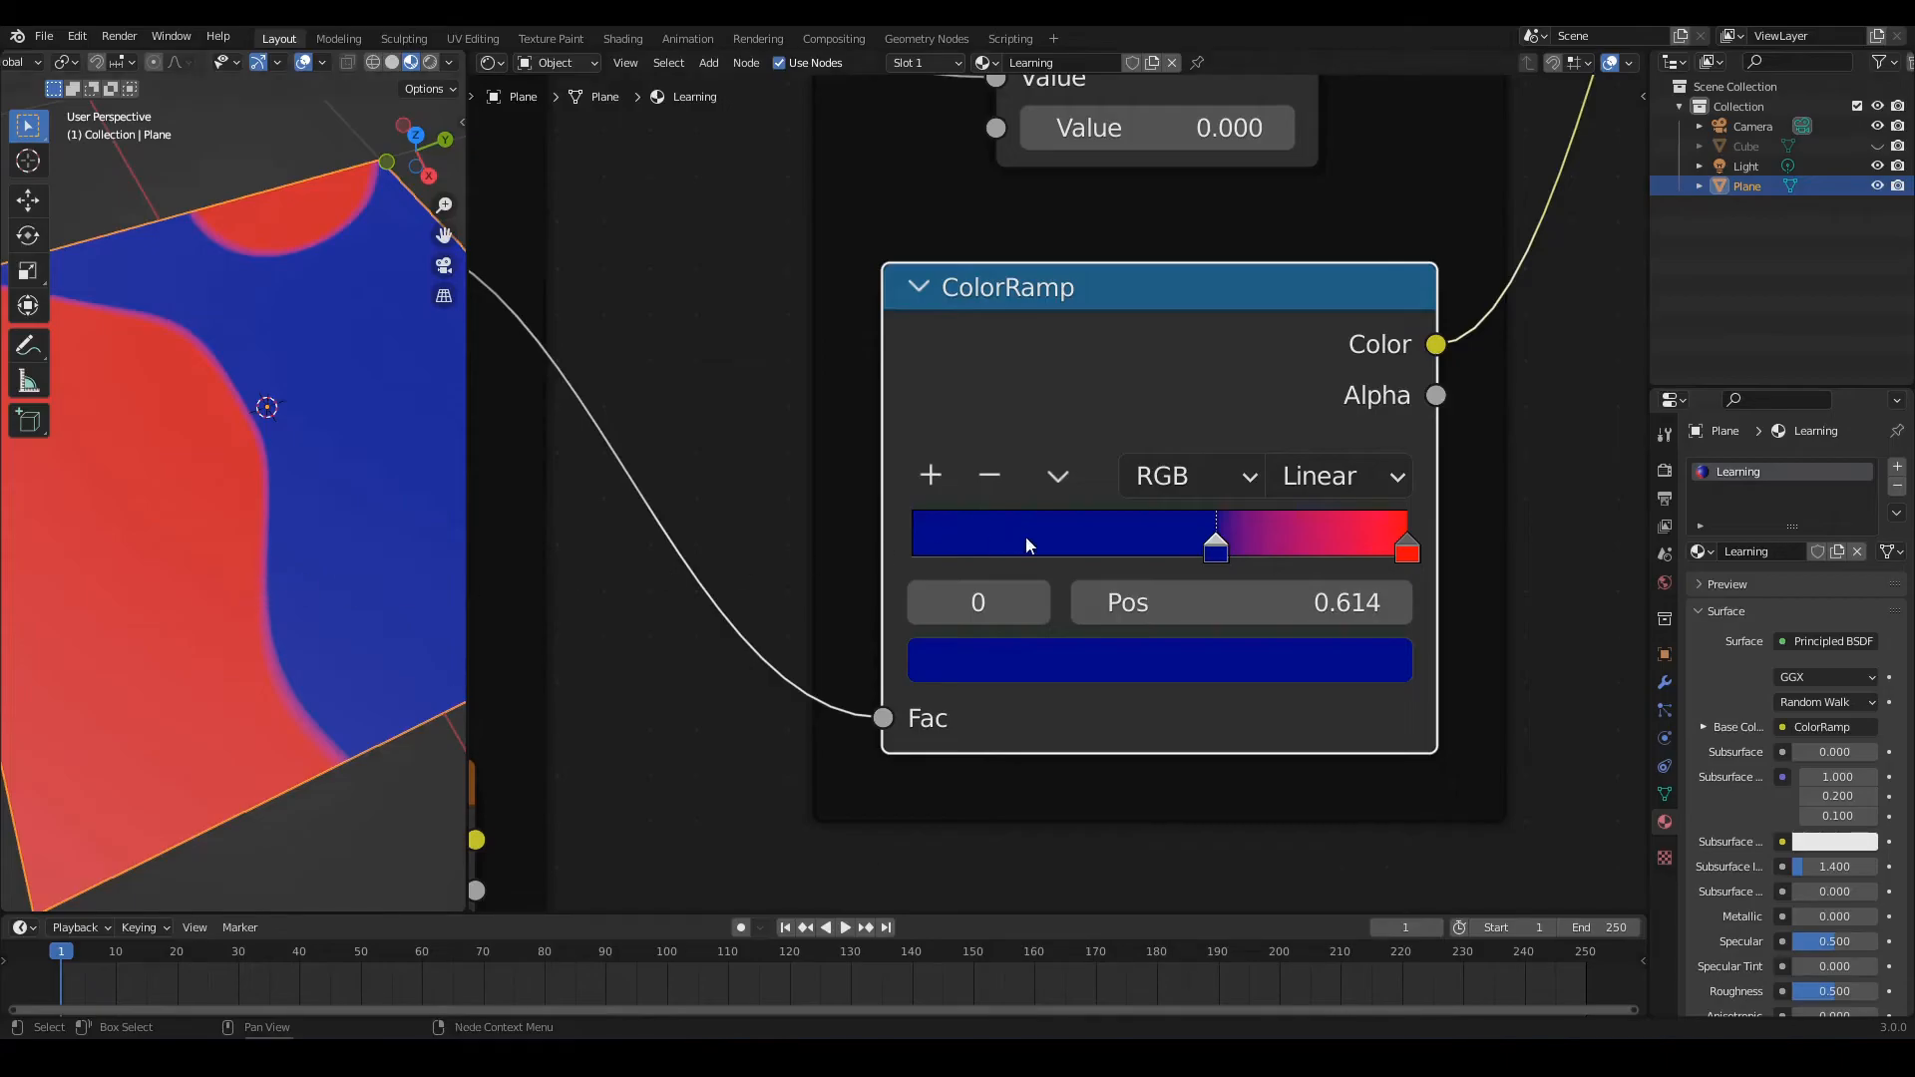
pyautogui.moveTo(1218, 550); pyautogui.dragTo(1259, 550)
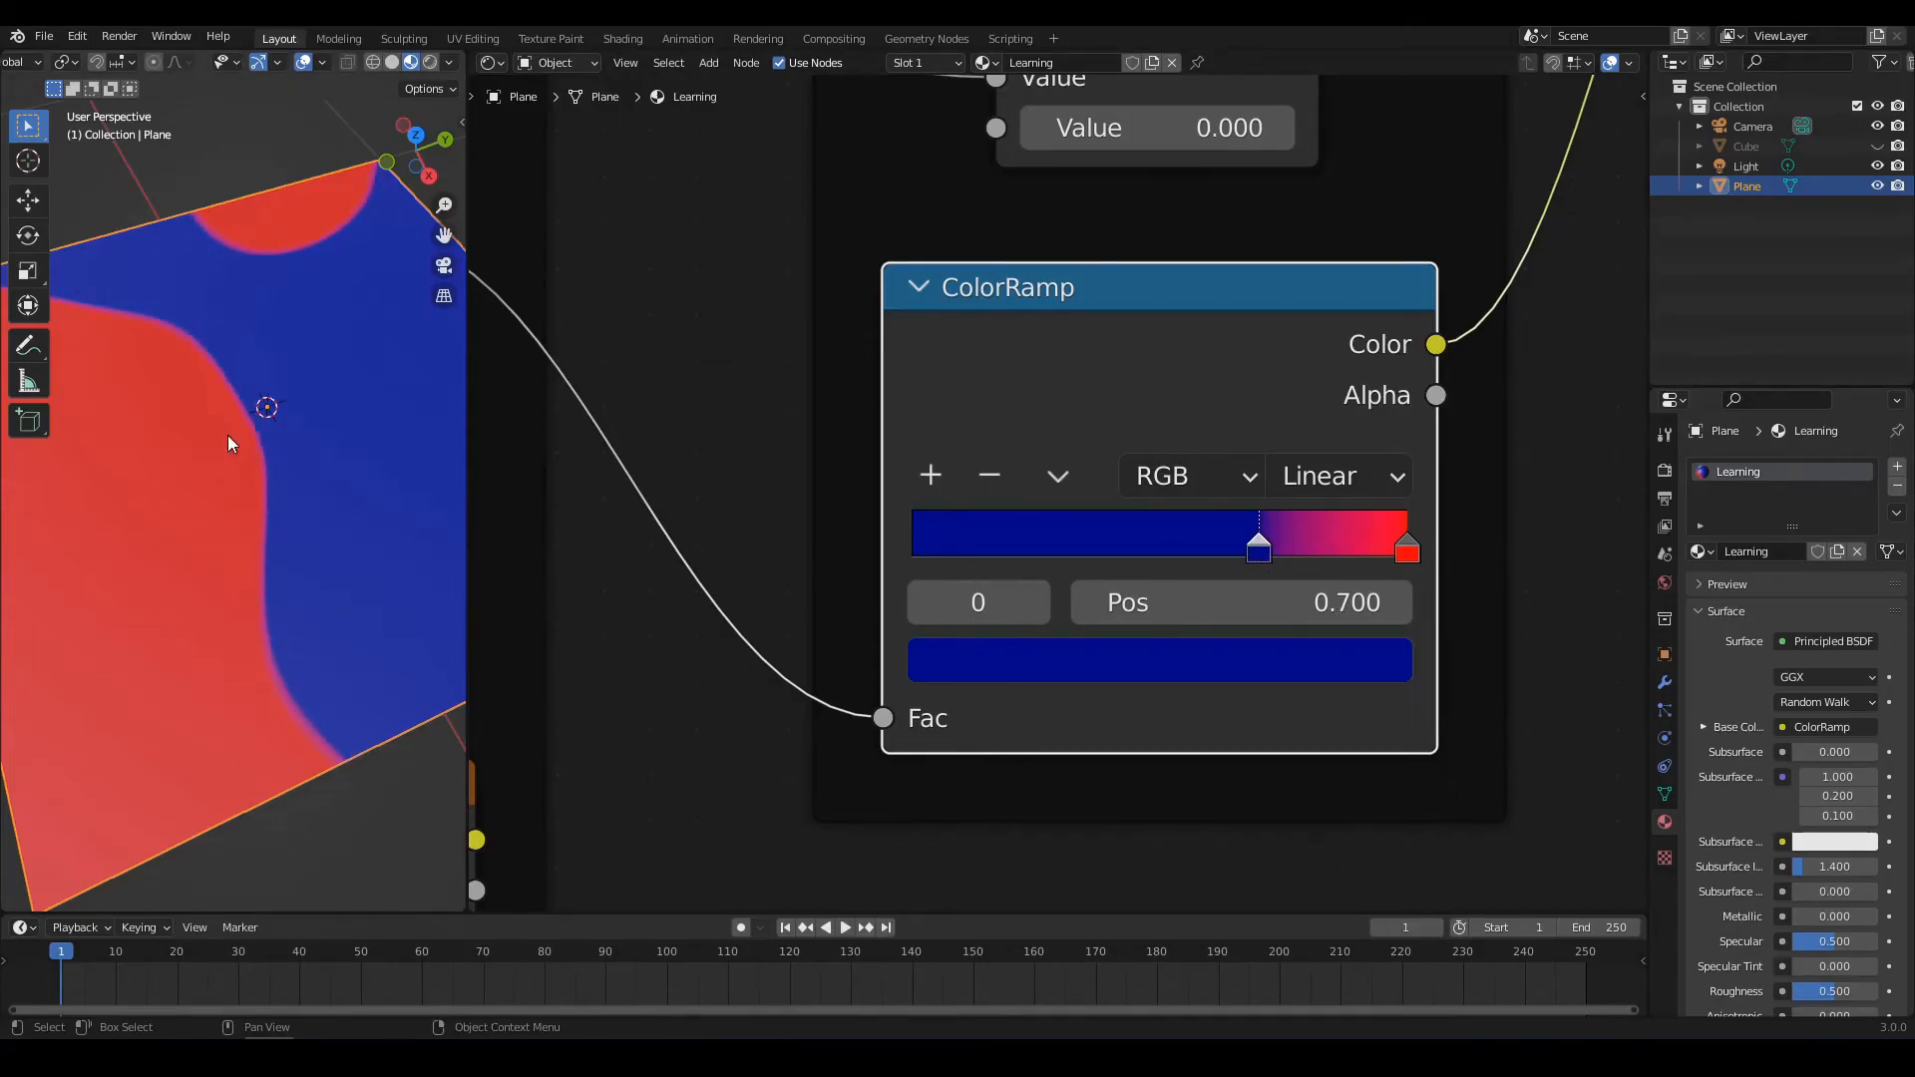
pyautogui.moveTo(1249, 549)
pyautogui.mouseDown()
pyautogui.moveTo(1197, 559)
pyautogui.moveTo(1250, 564)
pyautogui.mouseUp()
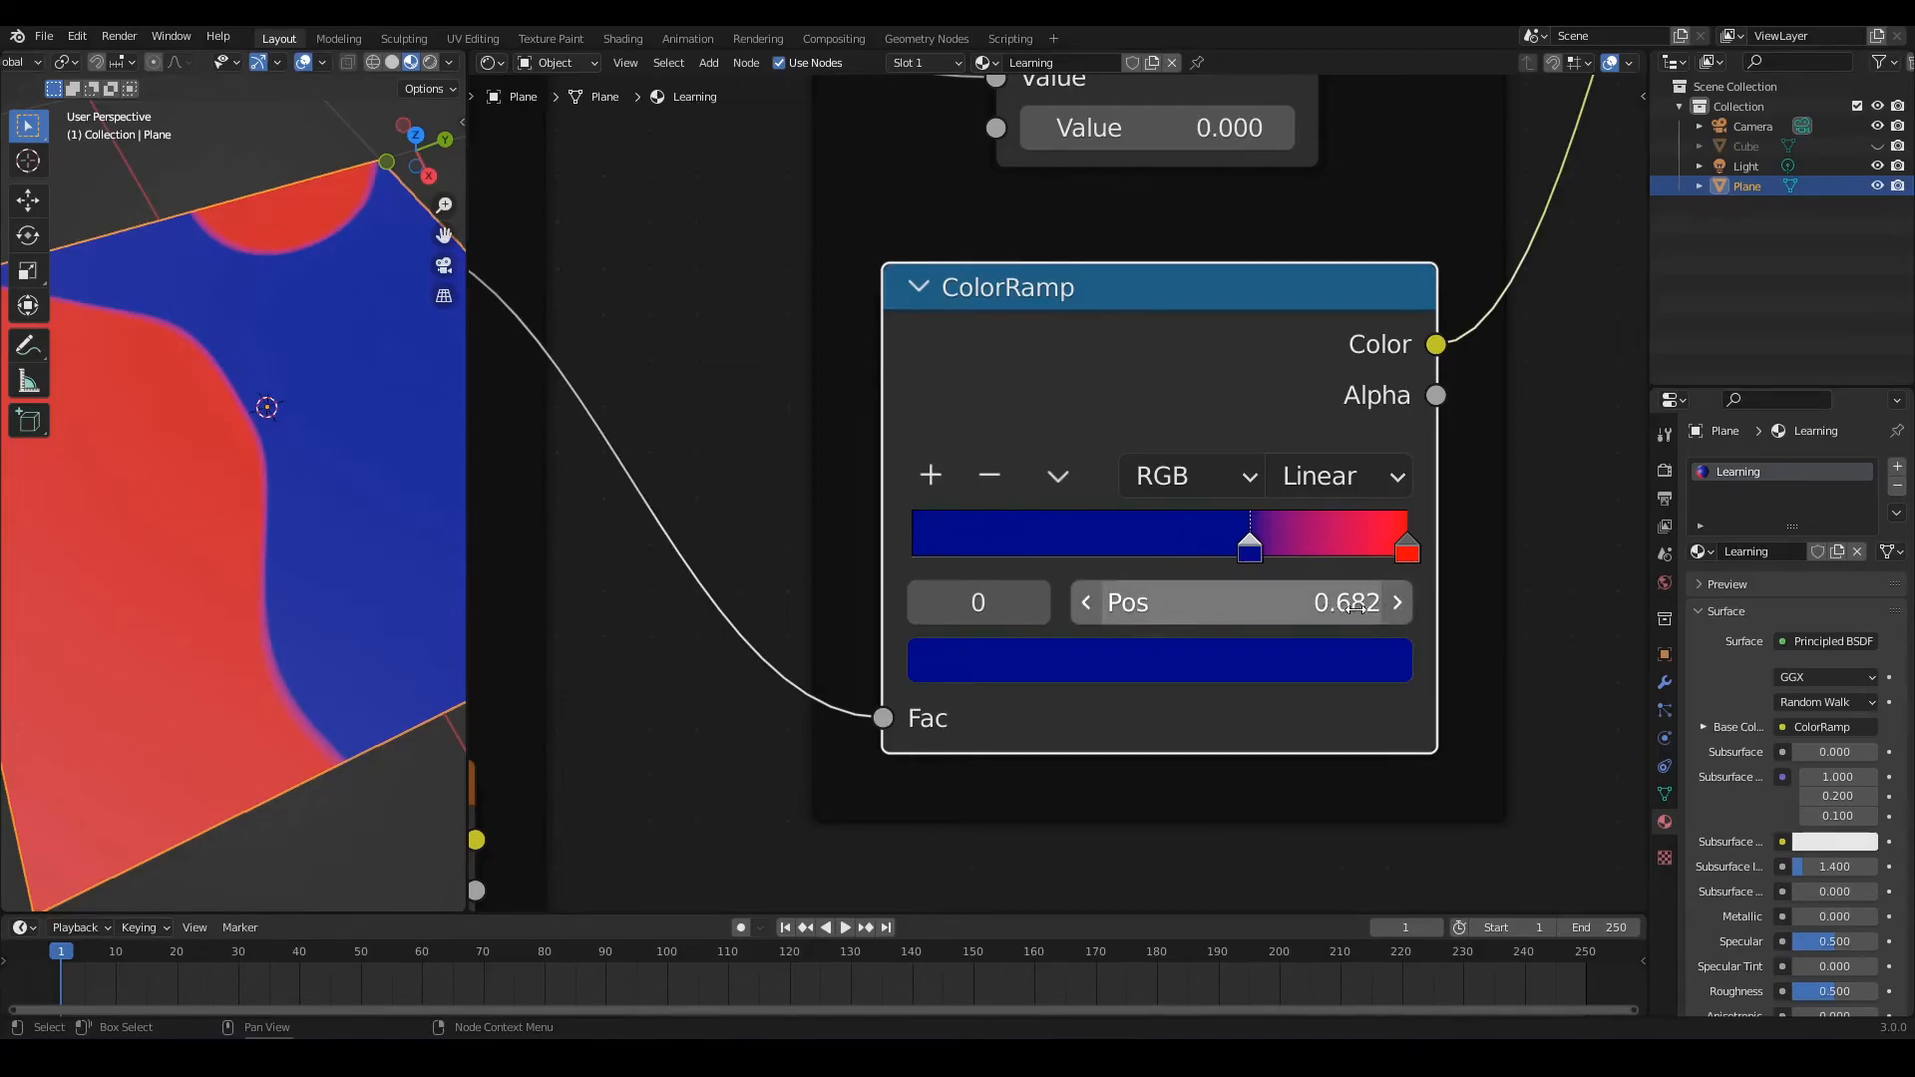
# Shift the ColorRamp node slightly and move its blue stop back near the start of the gradient, to position 0.014
pyautogui.press('g')
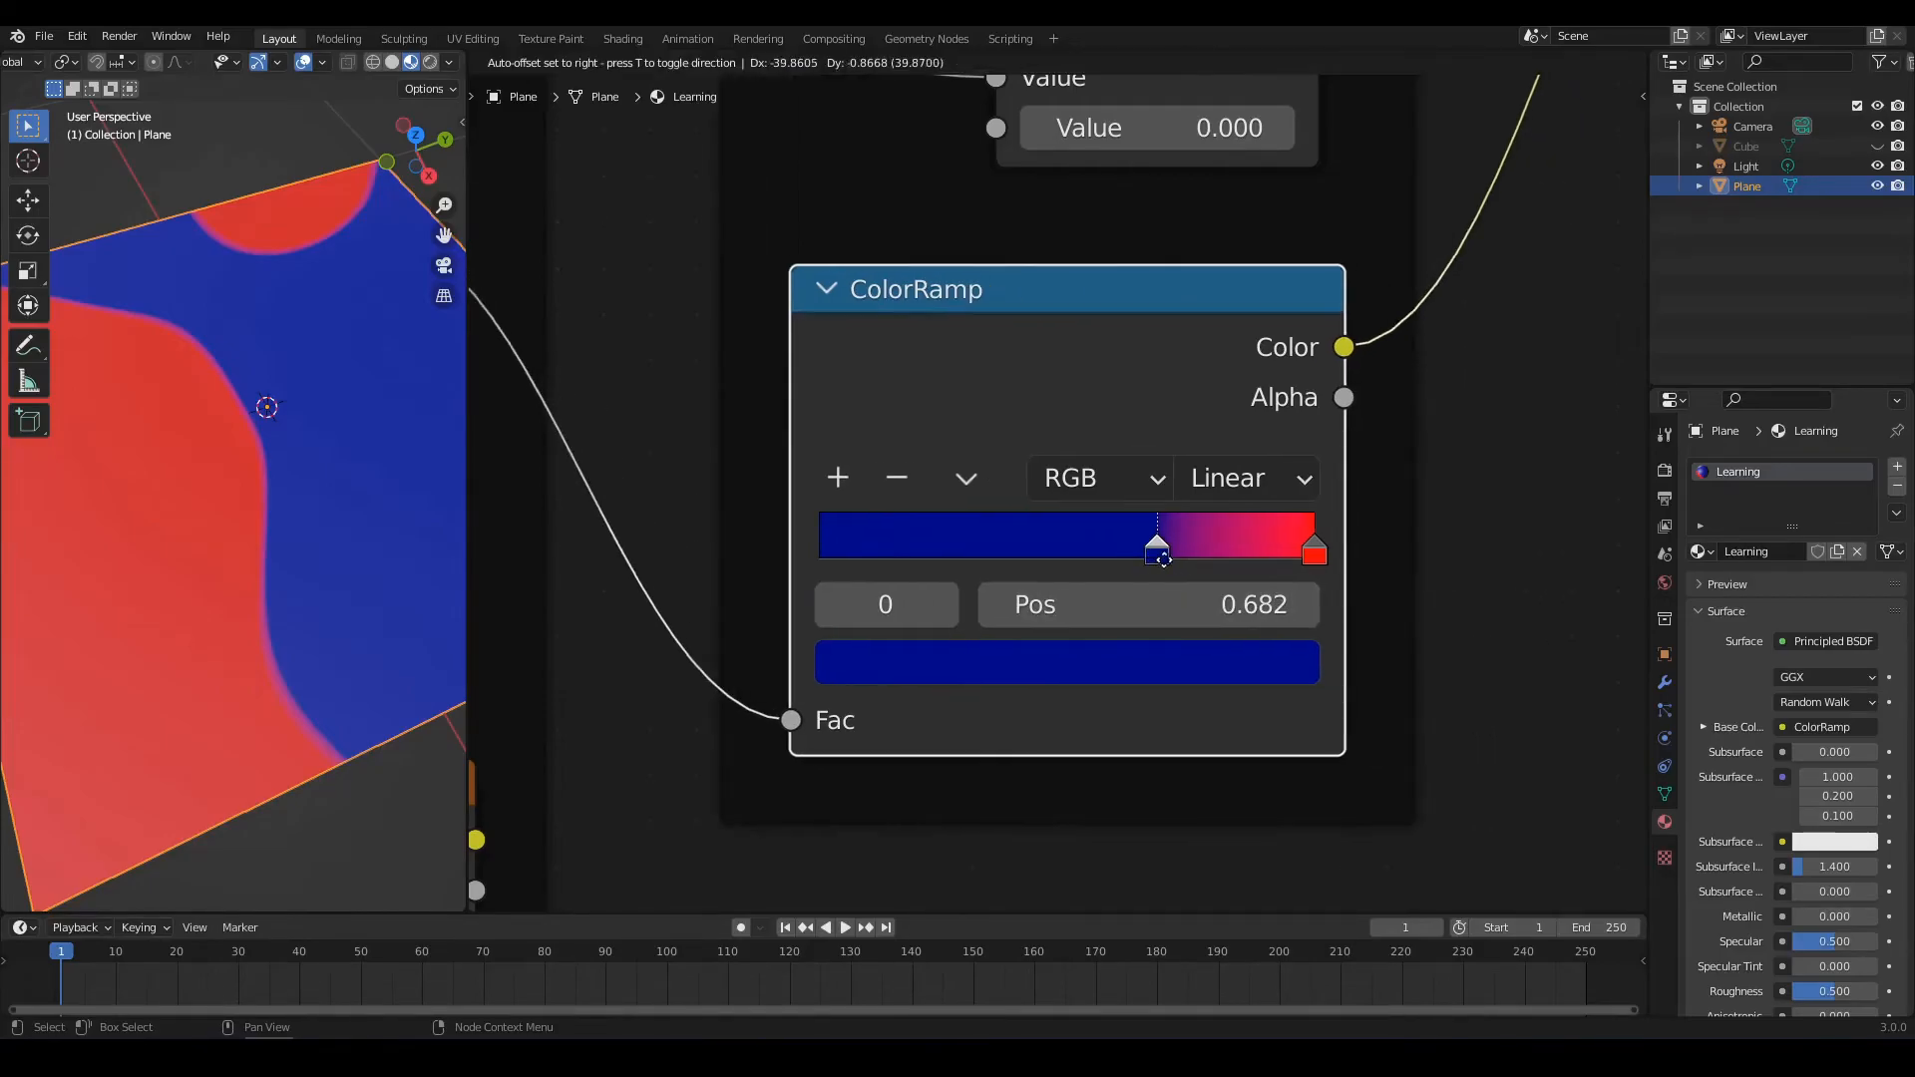
pyautogui.click(1260, 566)
pyautogui.moveTo(1253, 554); pyautogui.dragTo(924, 560)
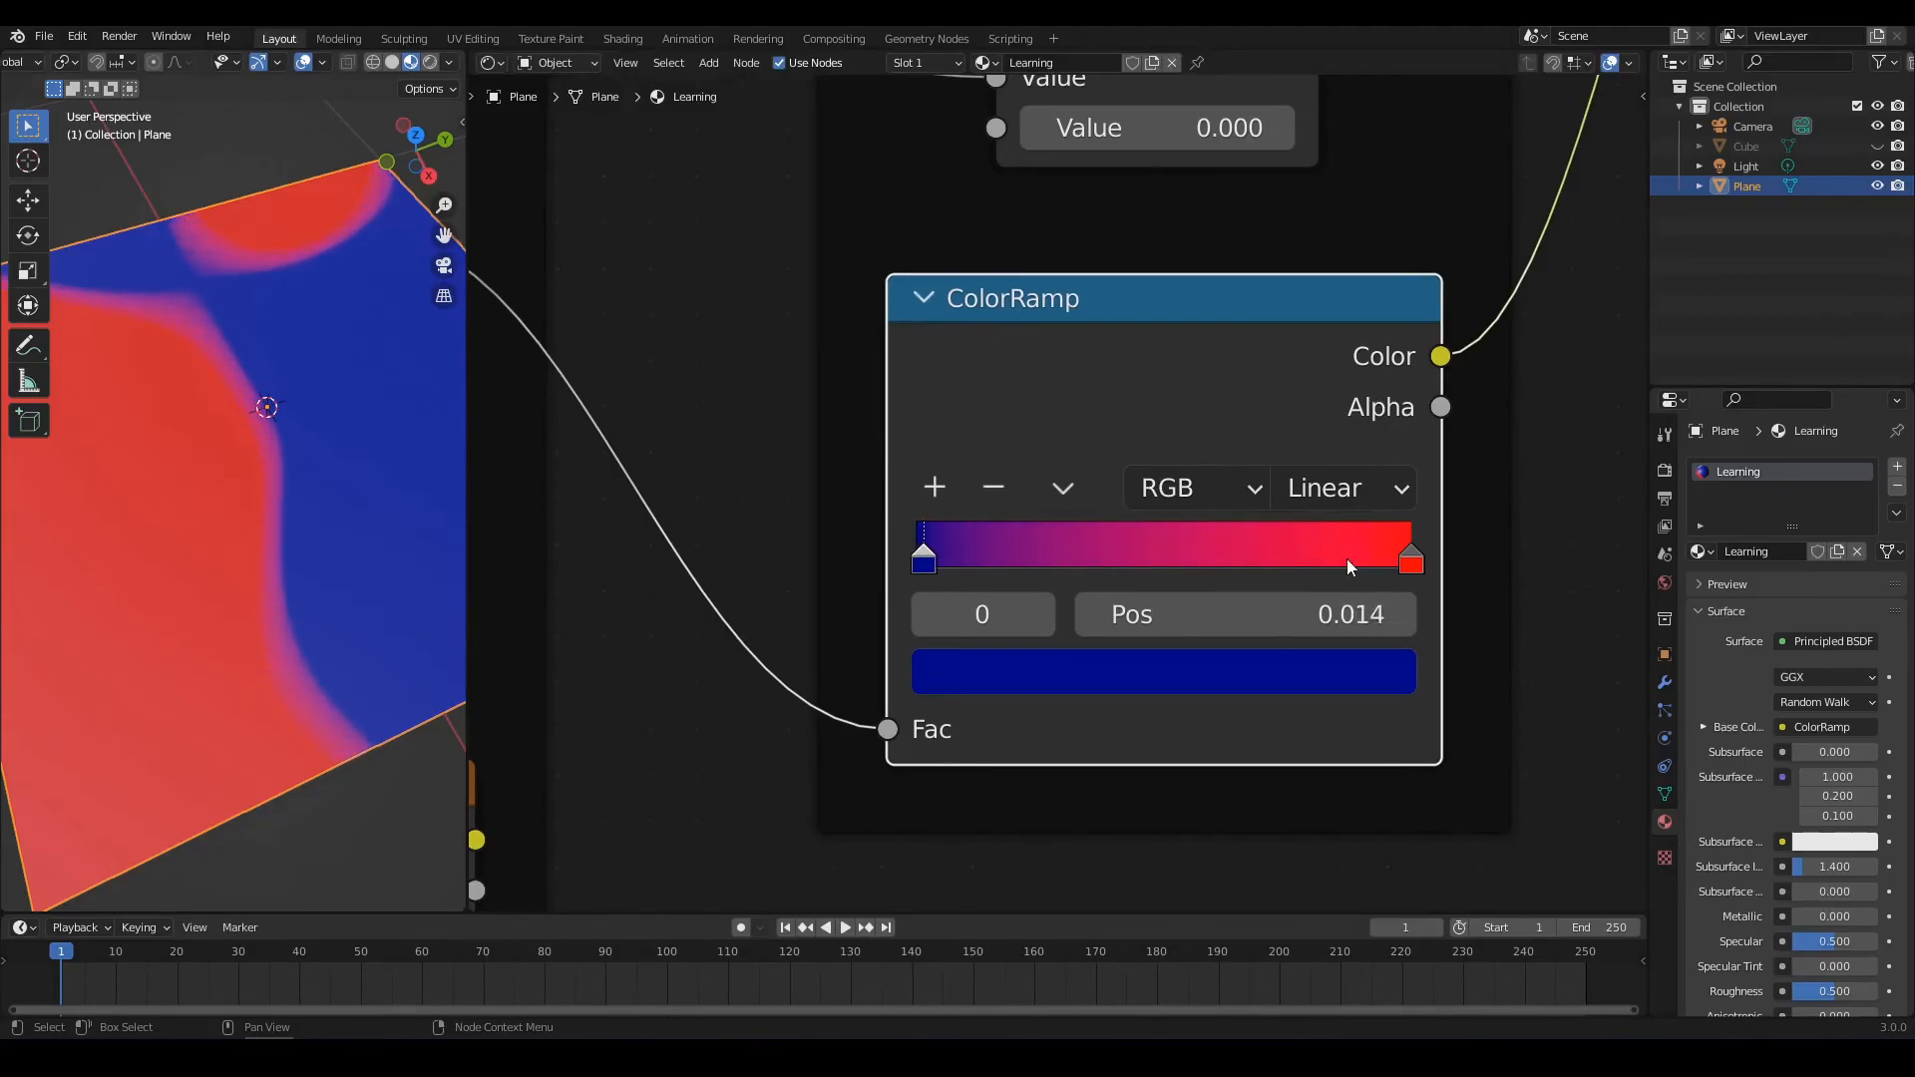
# Try the ColorRamp's red stop at positions 0.755 and 0.105, and return it to 1.000
pyautogui.moveTo(1407, 565); pyautogui.dragTo(1290, 566)
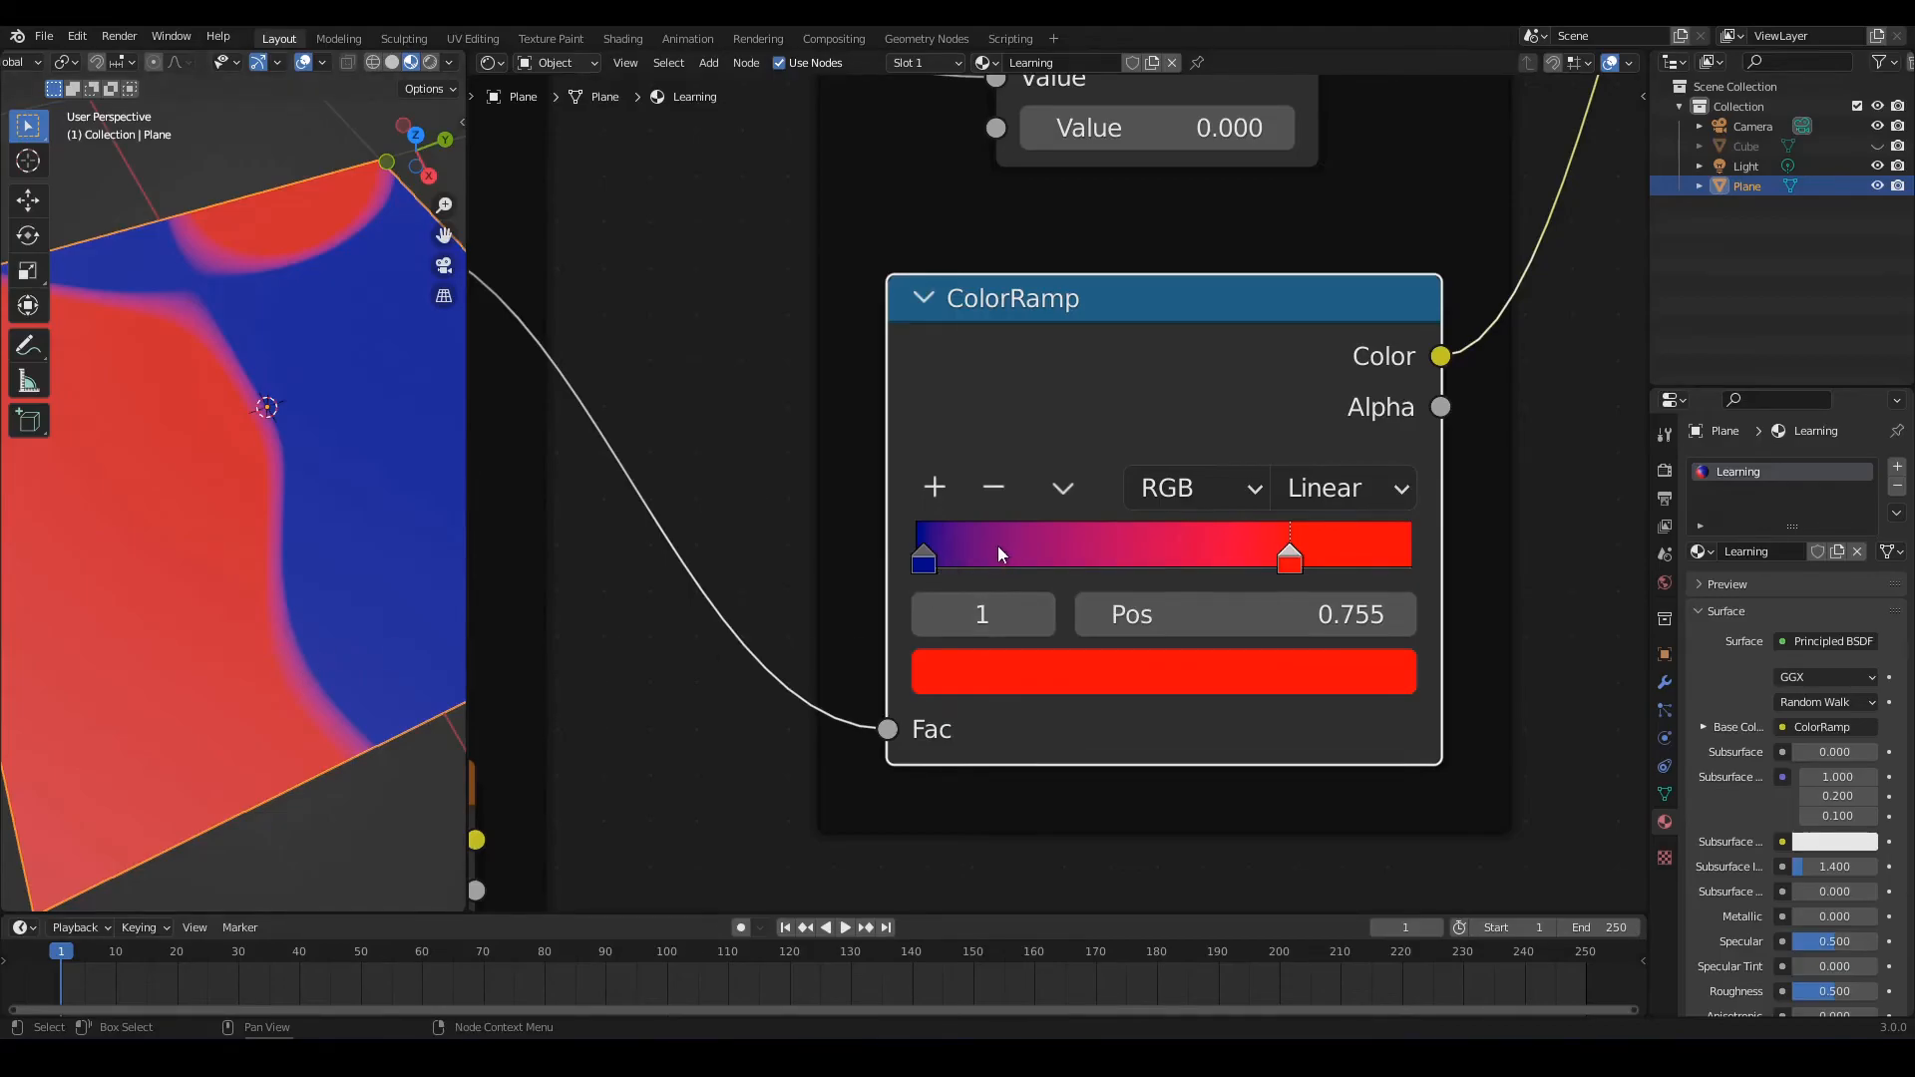
pyautogui.moveTo(1290, 559); pyautogui.dragTo(967, 565)
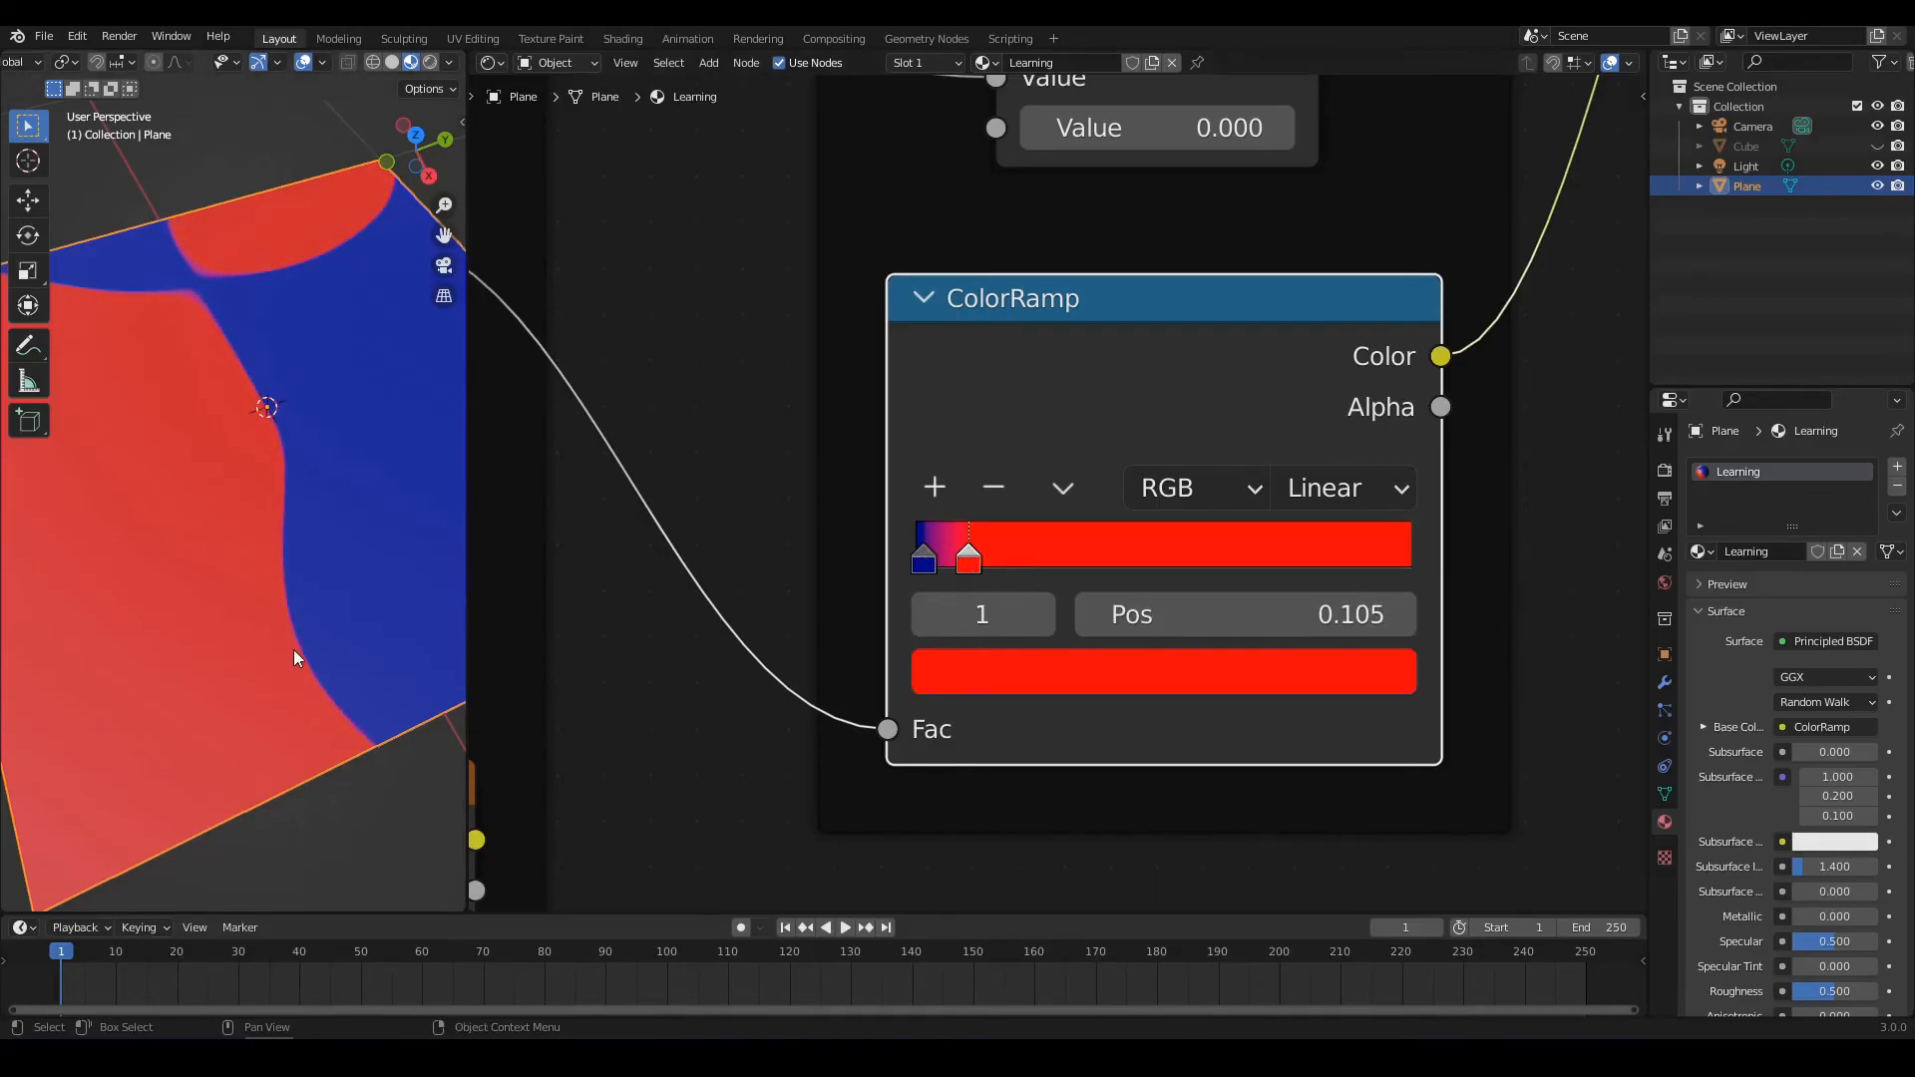
pyautogui.moveTo(968, 560); pyautogui.dragTo(1428, 560)
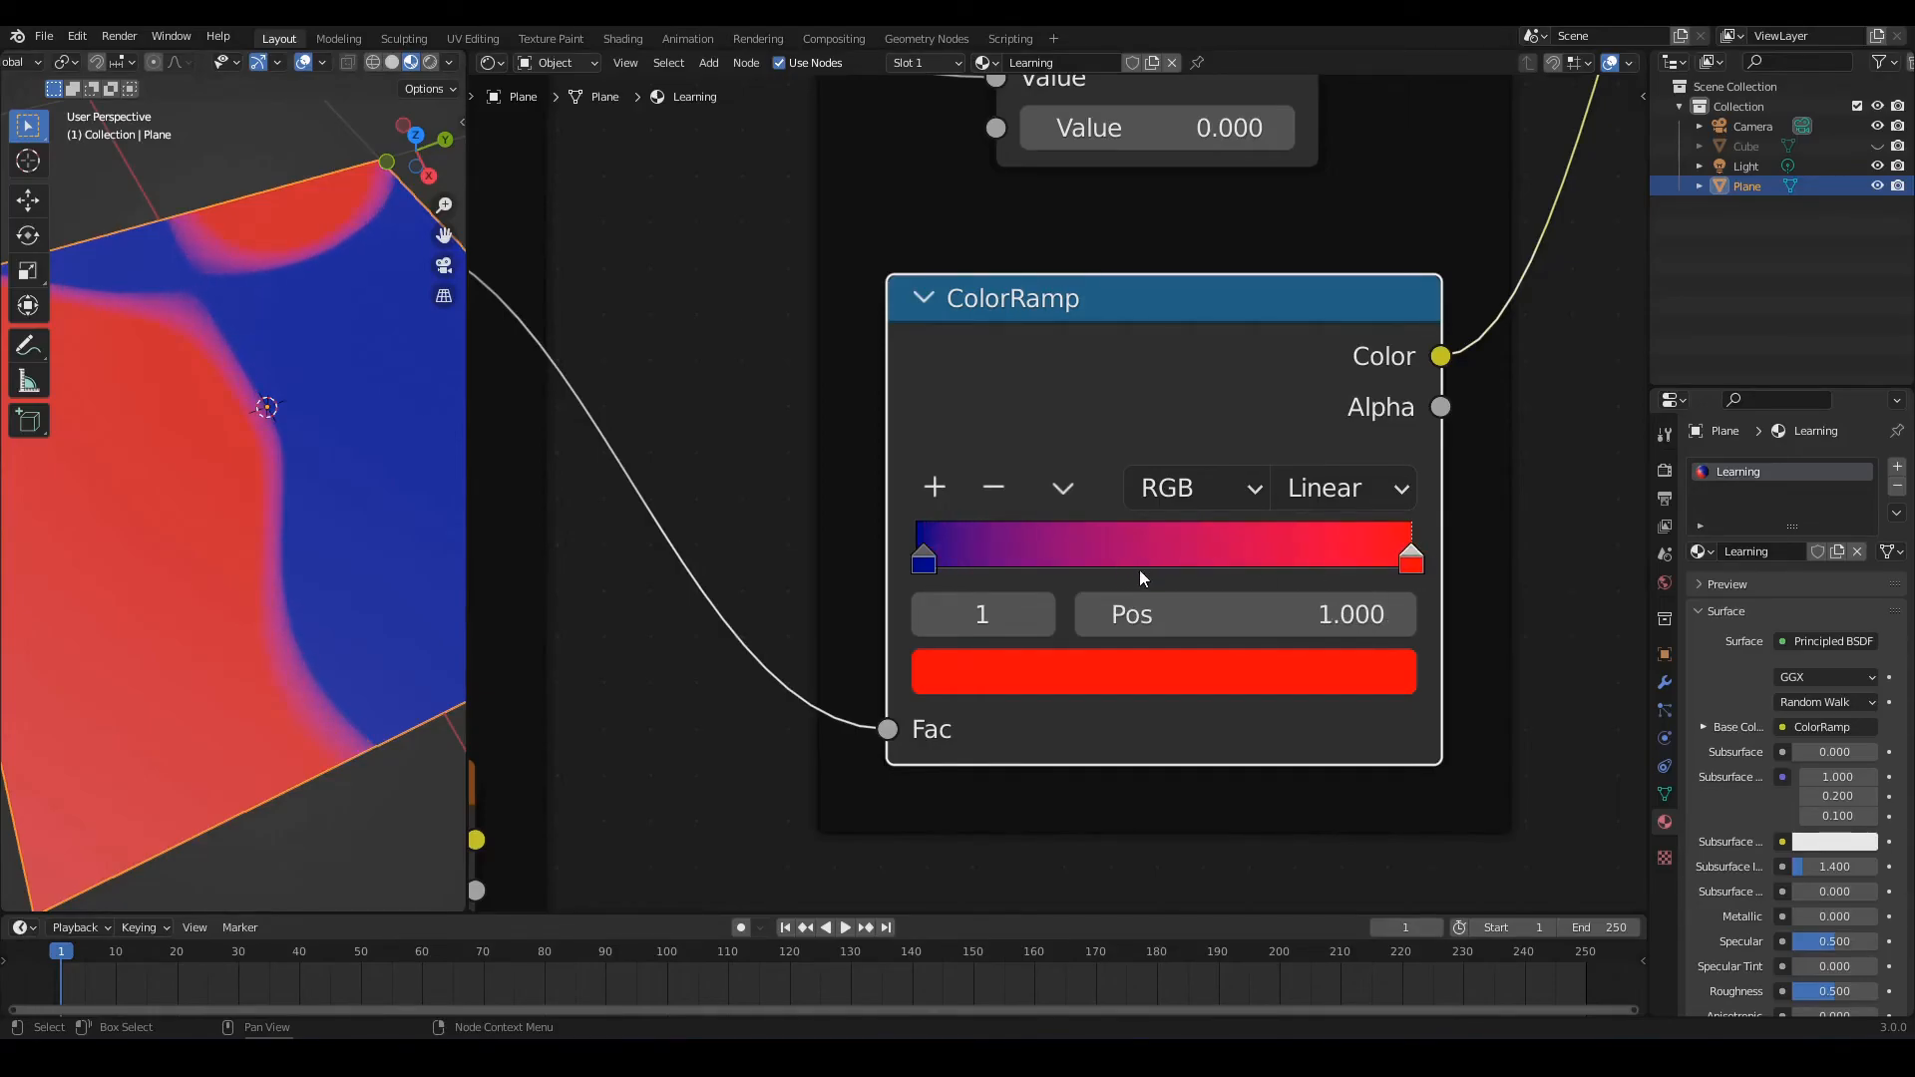
# Add a stop to the ColorRamp between blue and red at position 0.507 and colour it green
pyautogui.click(936, 488)
pyautogui.click(1161, 674)
pyautogui.scroll(-3, 1457, 568)
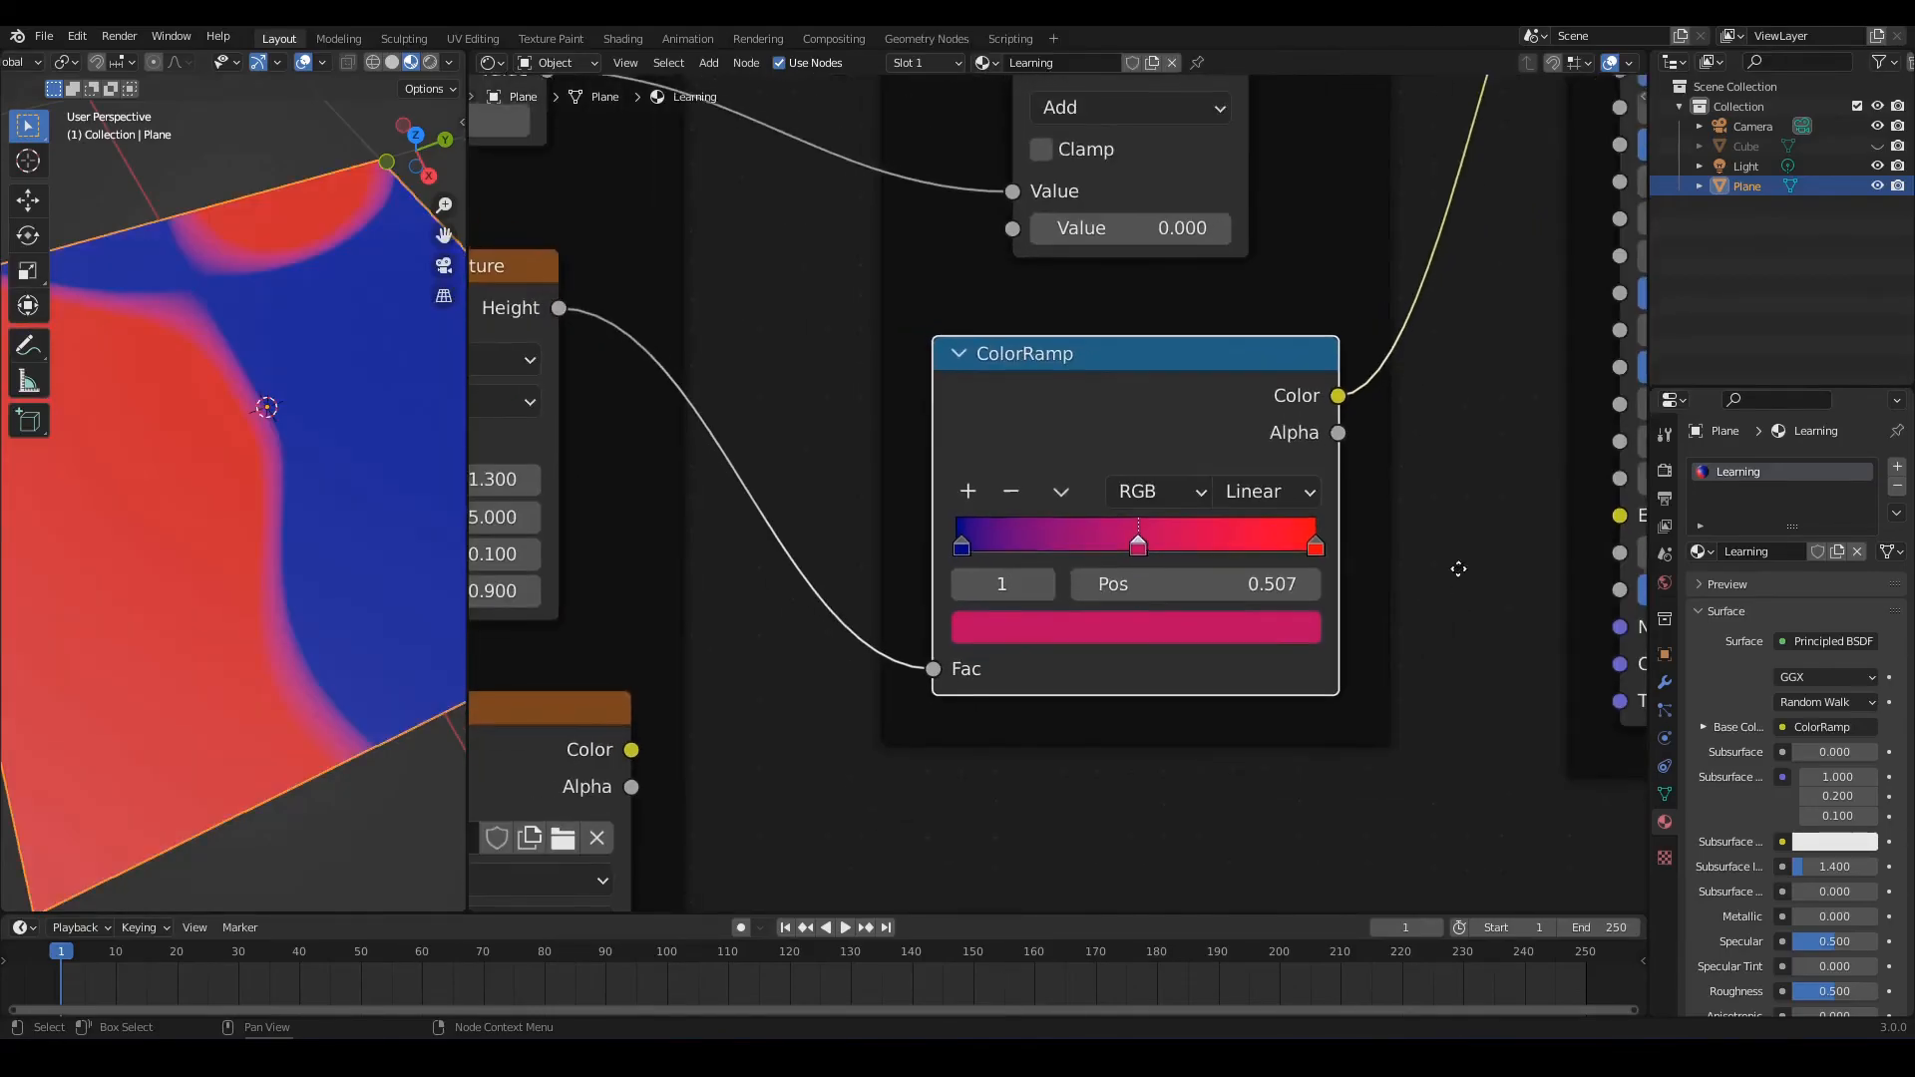
pyautogui.click(1127, 691)
pyautogui.moveTo(1105, 453); pyautogui.dragTo(1026, 320)
pyautogui.scroll(2, 1390, 622)
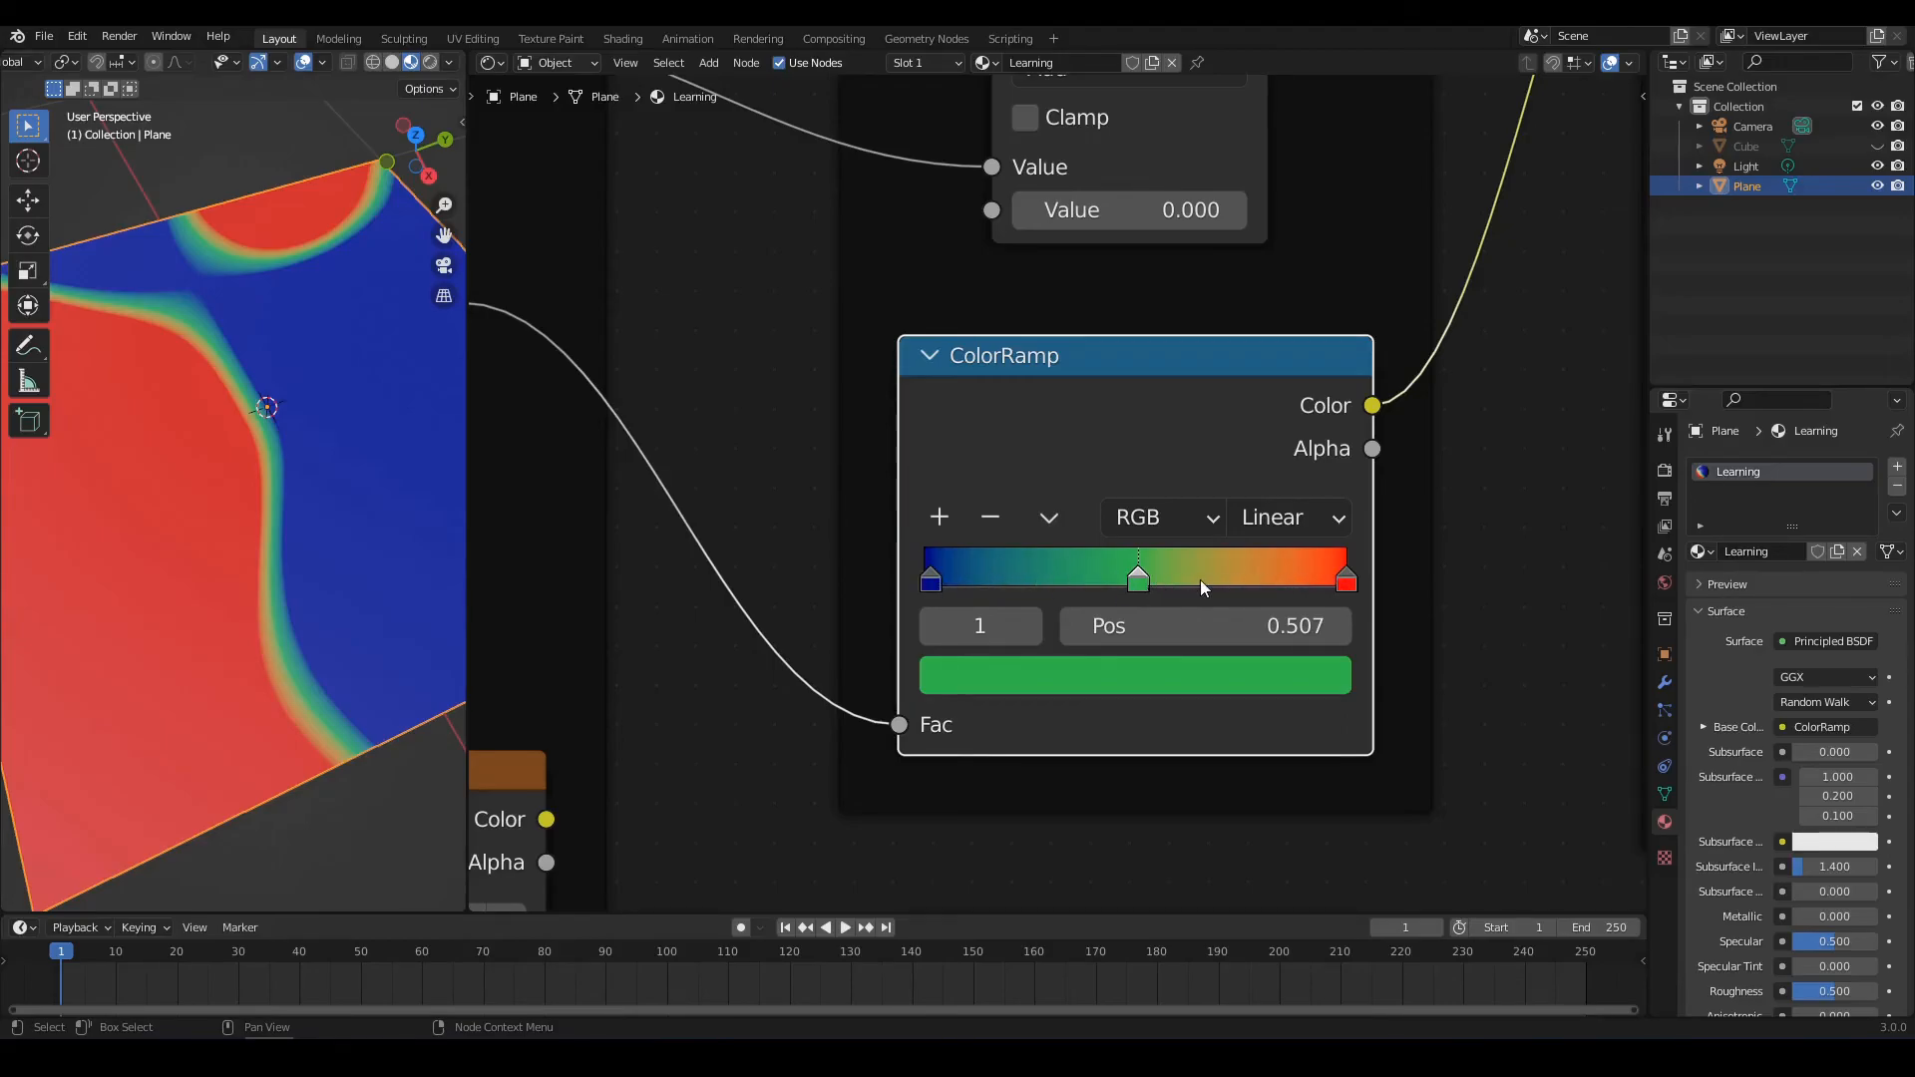
# Examine the whole node tree from Coordinate to Output alongside the material's surface properties
pyautogui.press('Home')
pyautogui.scroll(-2, 1077, 768)
pyautogui.moveTo(1072, 716)
pyautogui.mouseDown(button='middle')
pyautogui.moveTo(1078, 768)
pyautogui.moveTo(1042, 727)
pyautogui.moveTo(1079, 749)
pyautogui.mouseUp(button='middle')
pyautogui.scroll(1, 1041, 727)
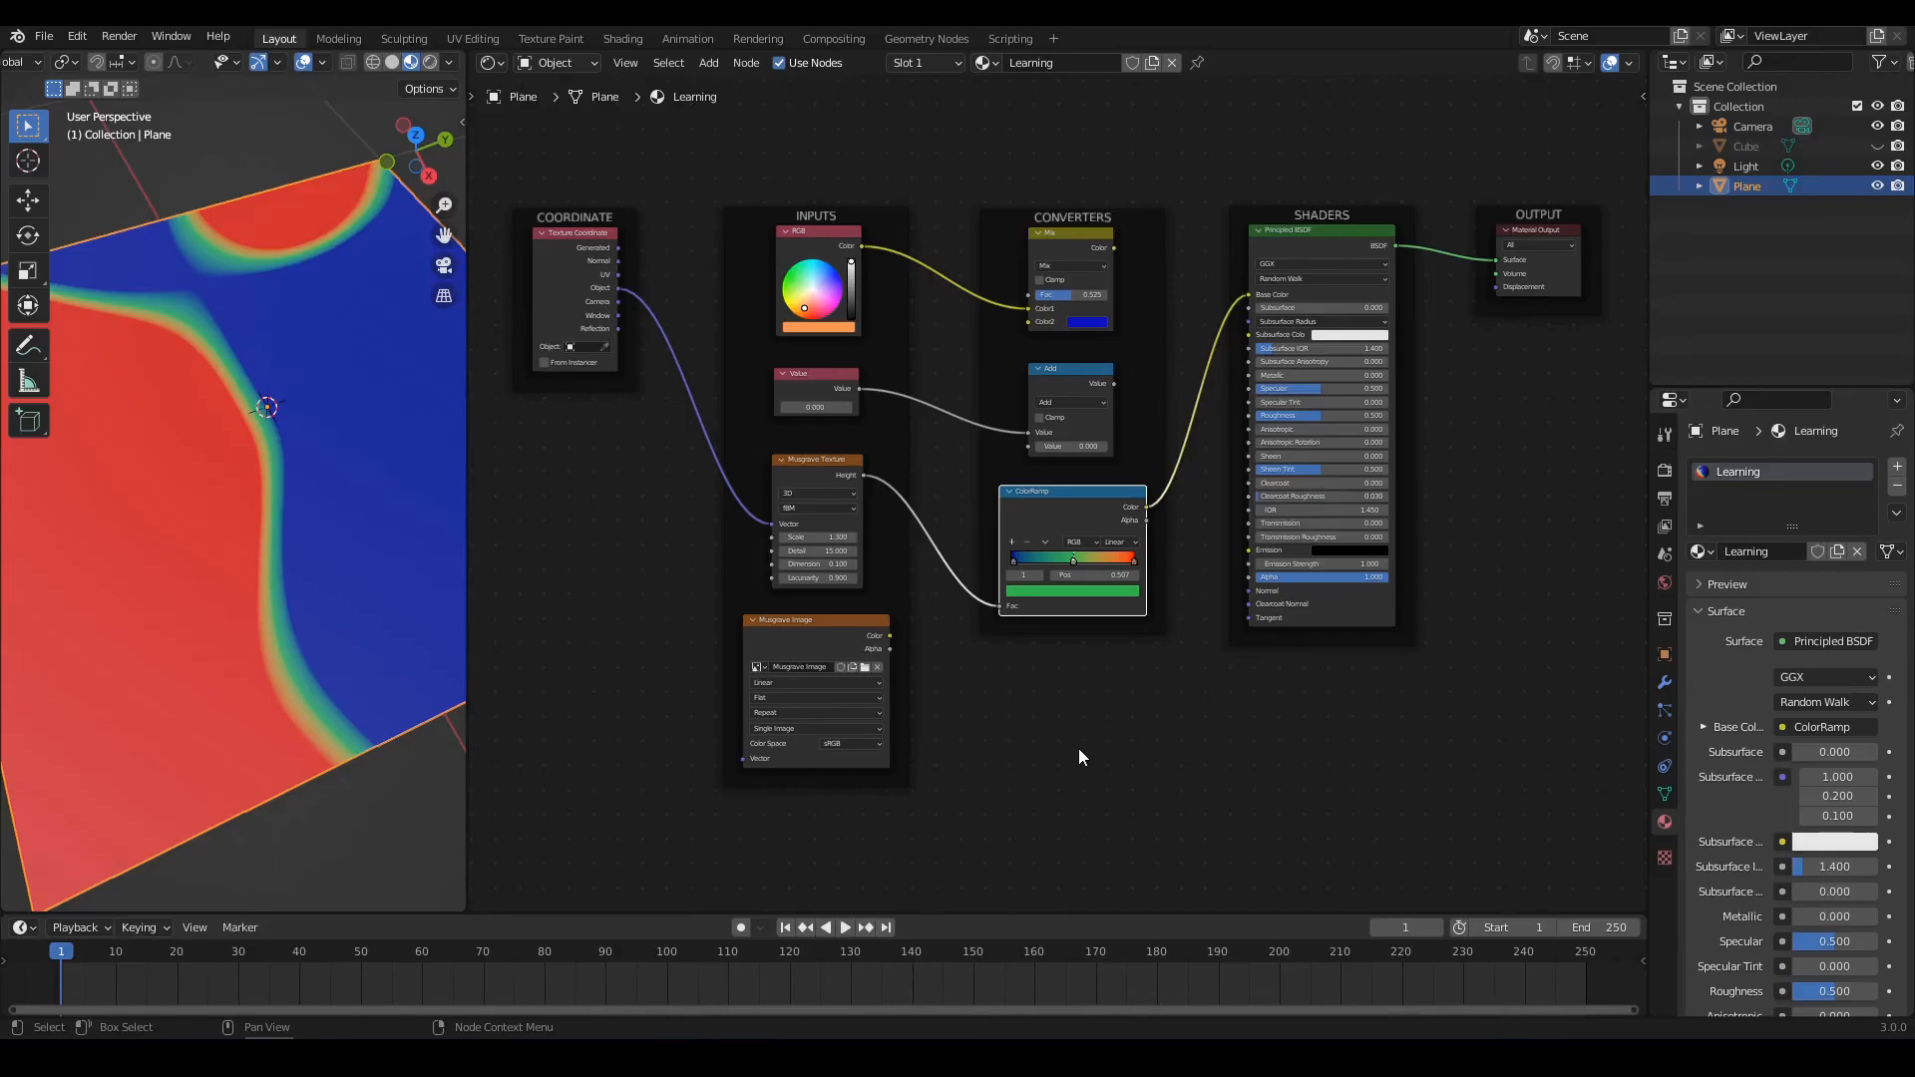
pyautogui.moveTo(1119, 737); pyautogui.dragTo(1127, 738, button='middle')
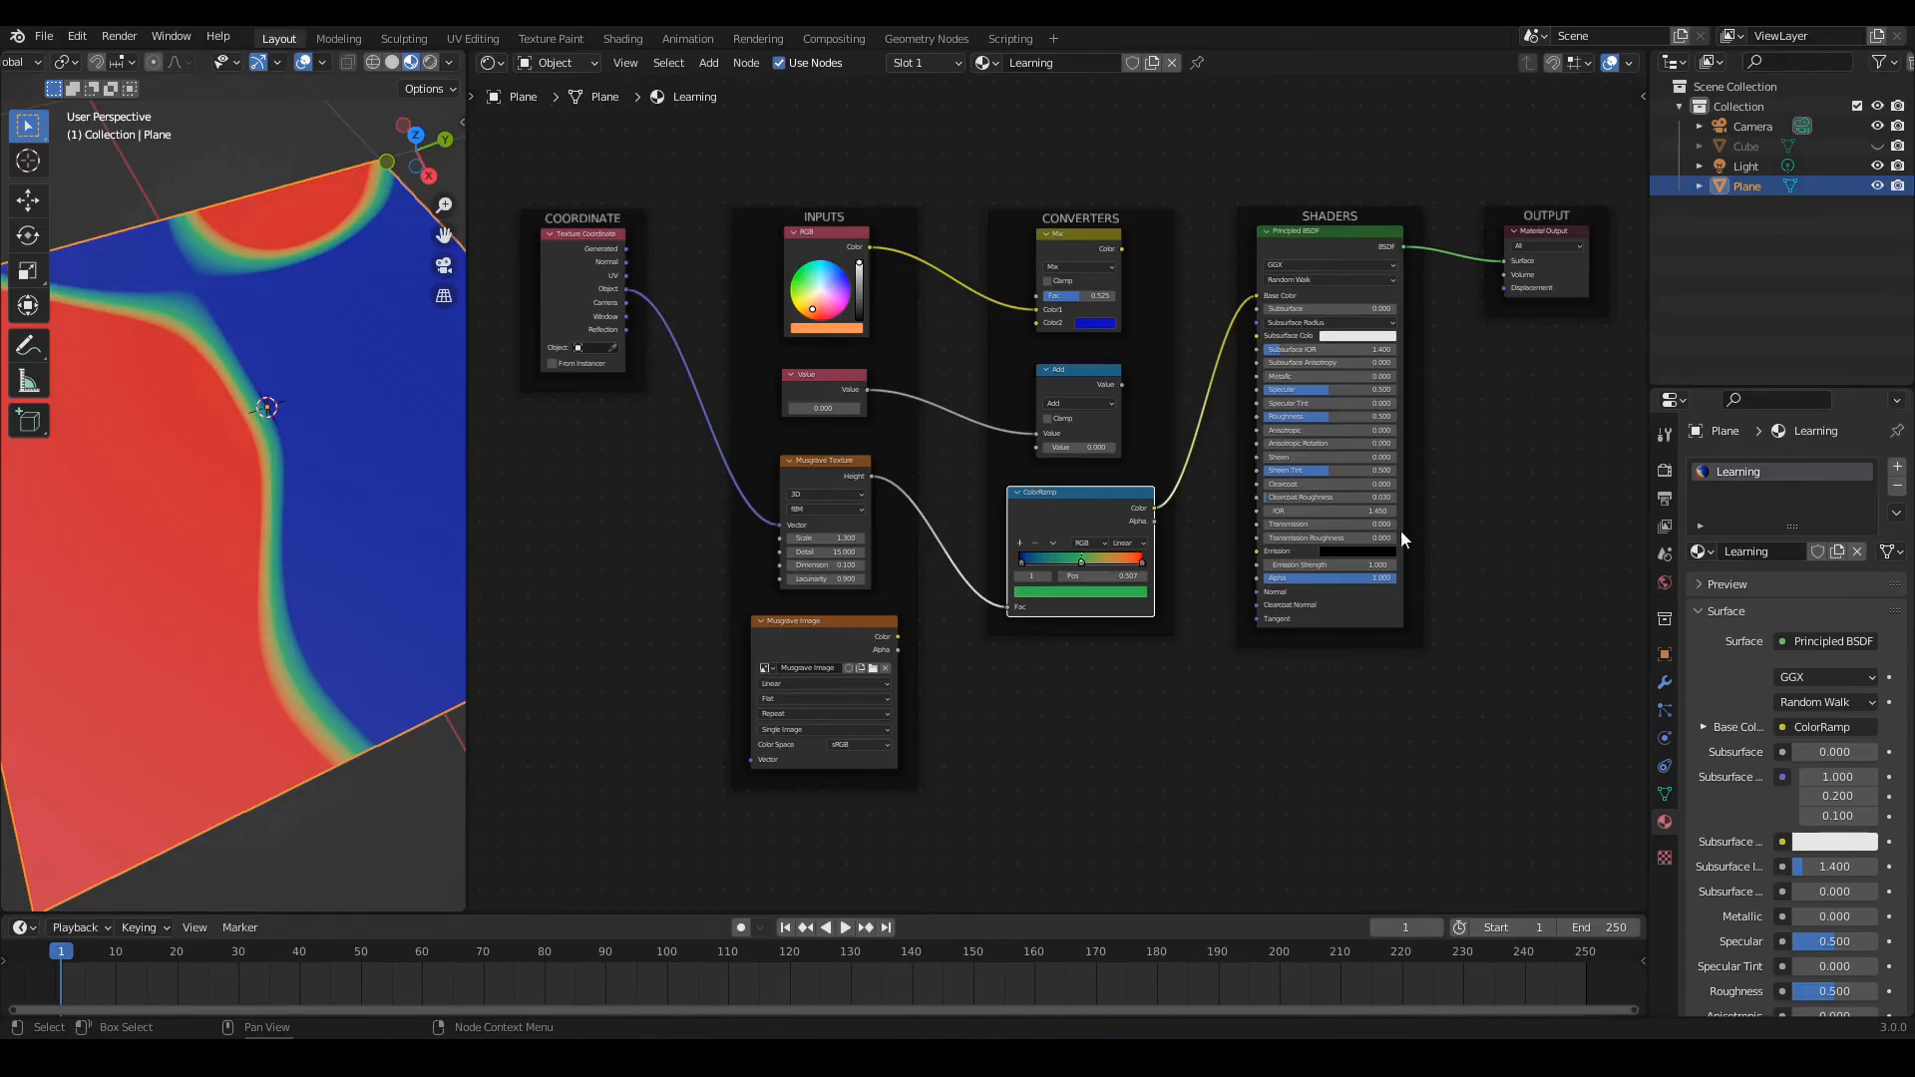
pyautogui.scroll(-4, 1730, 765)
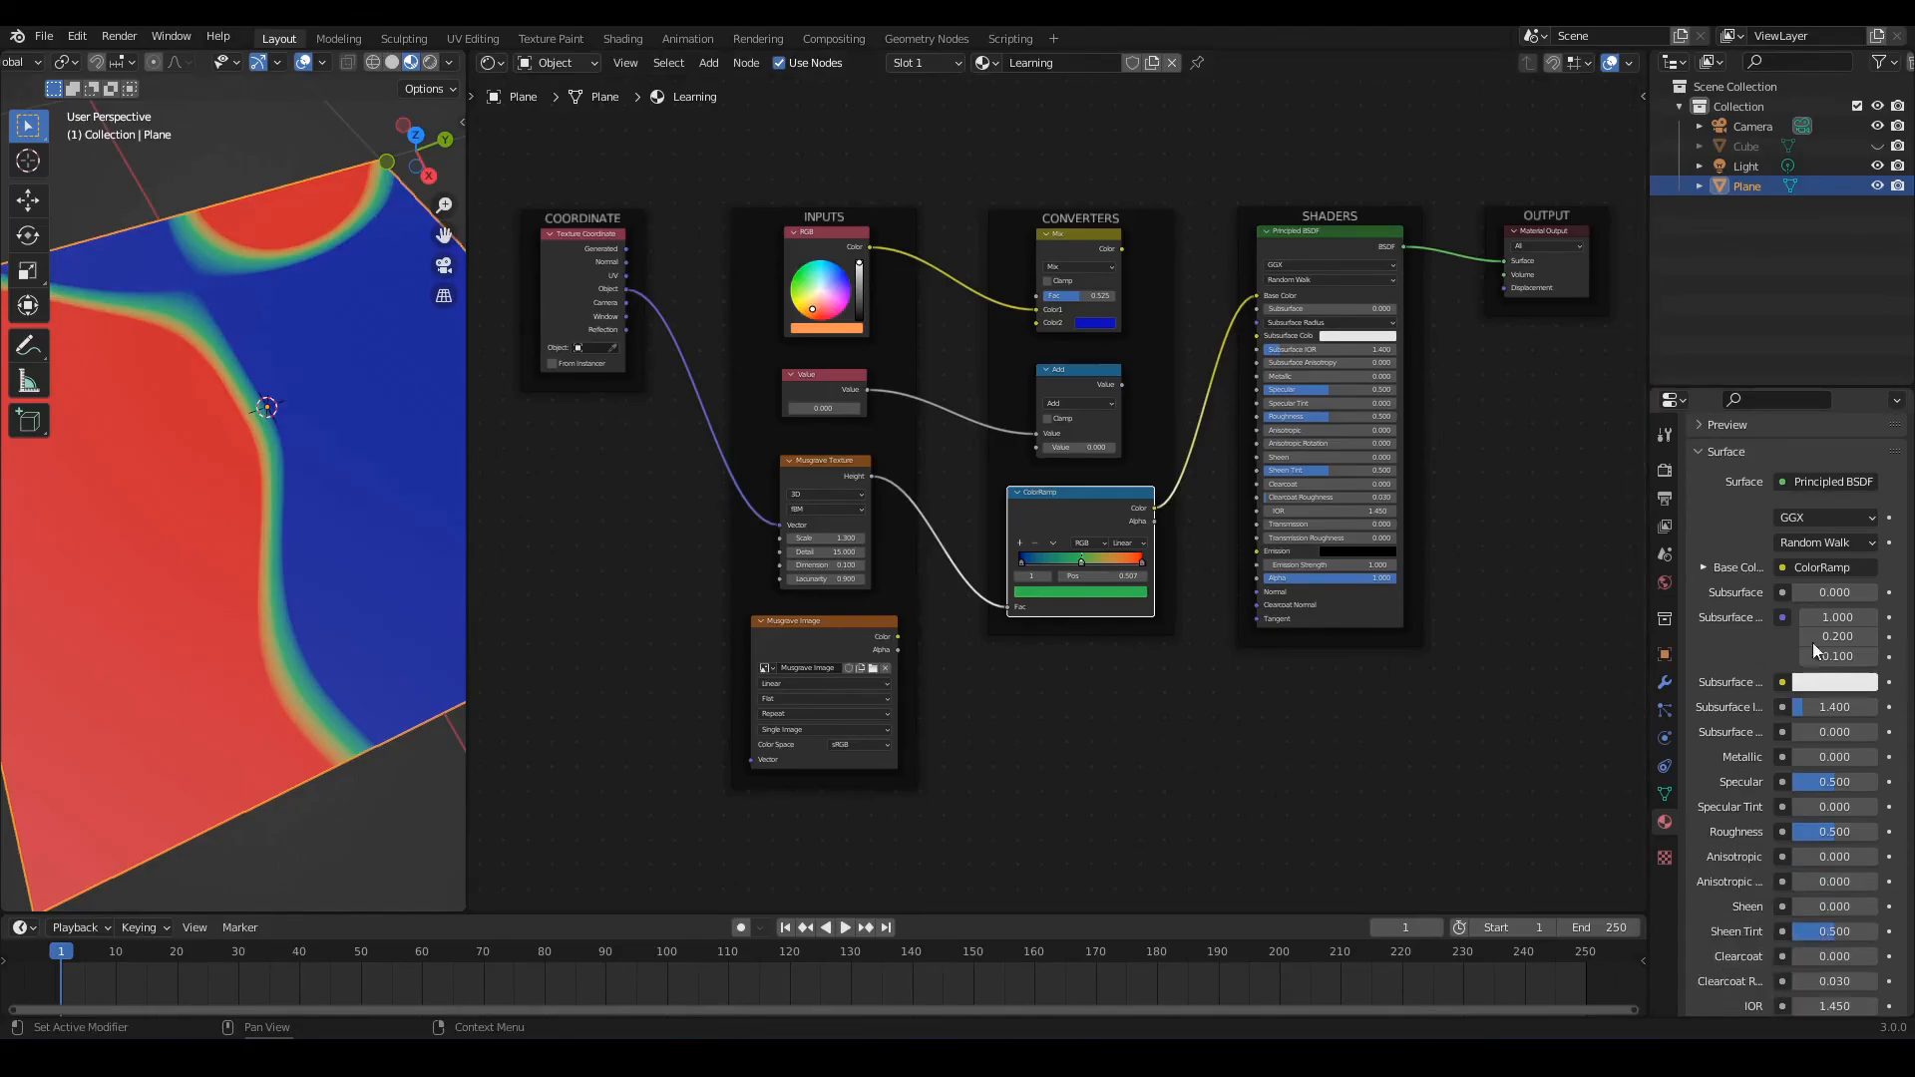
pyautogui.scroll(4, 1831, 755)
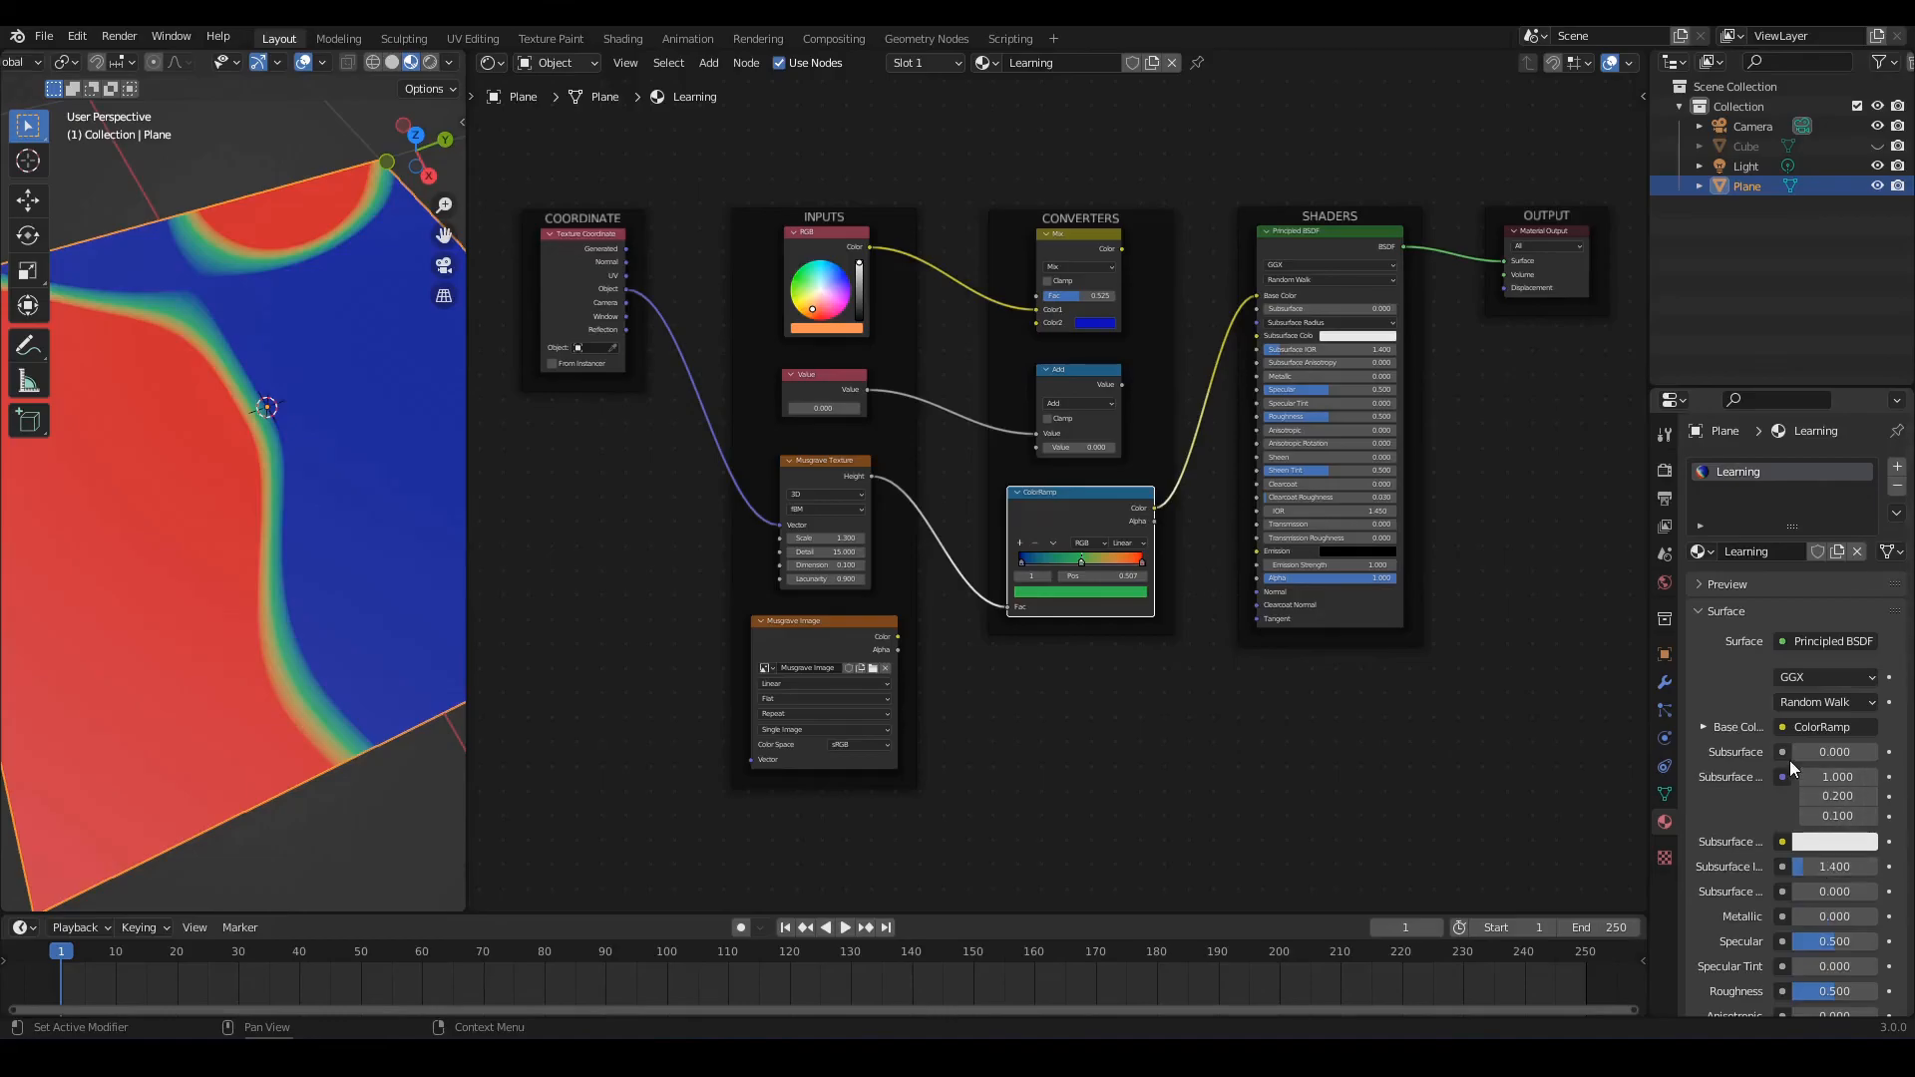